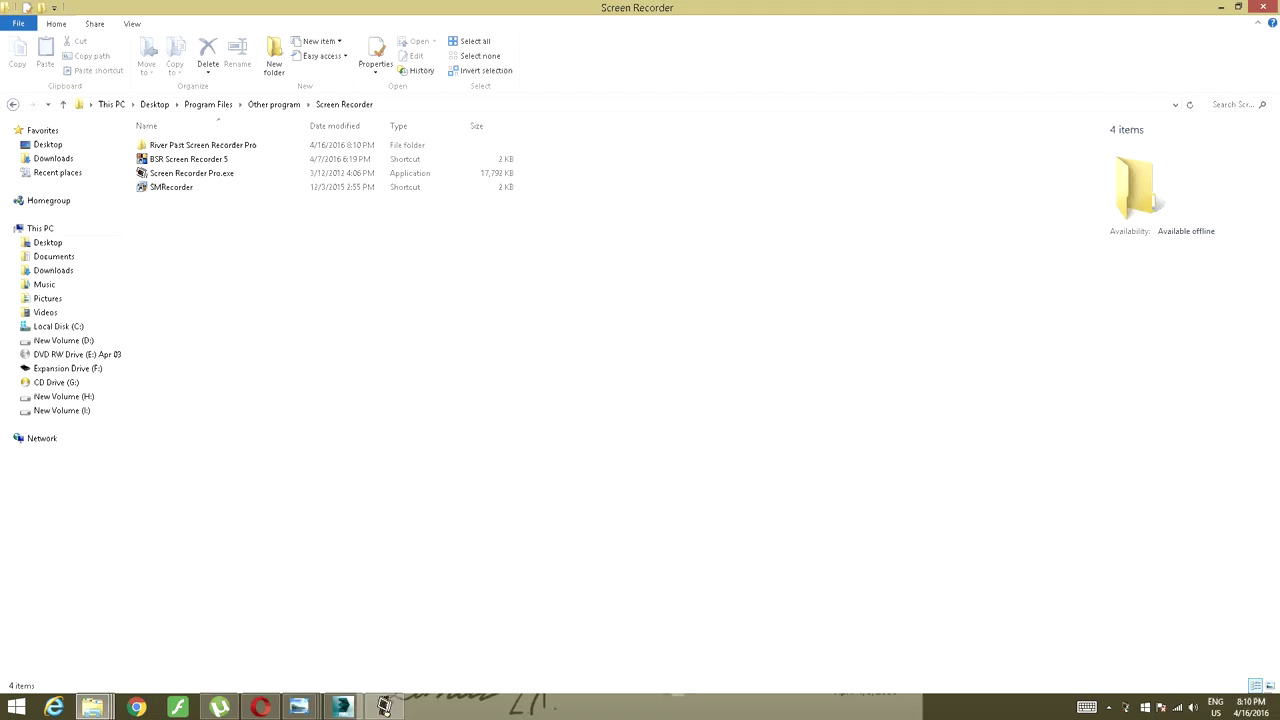
Switch to 3ds Max and access the base Editable Poly of the roof frame and side-panel mesh.
click(298, 707)
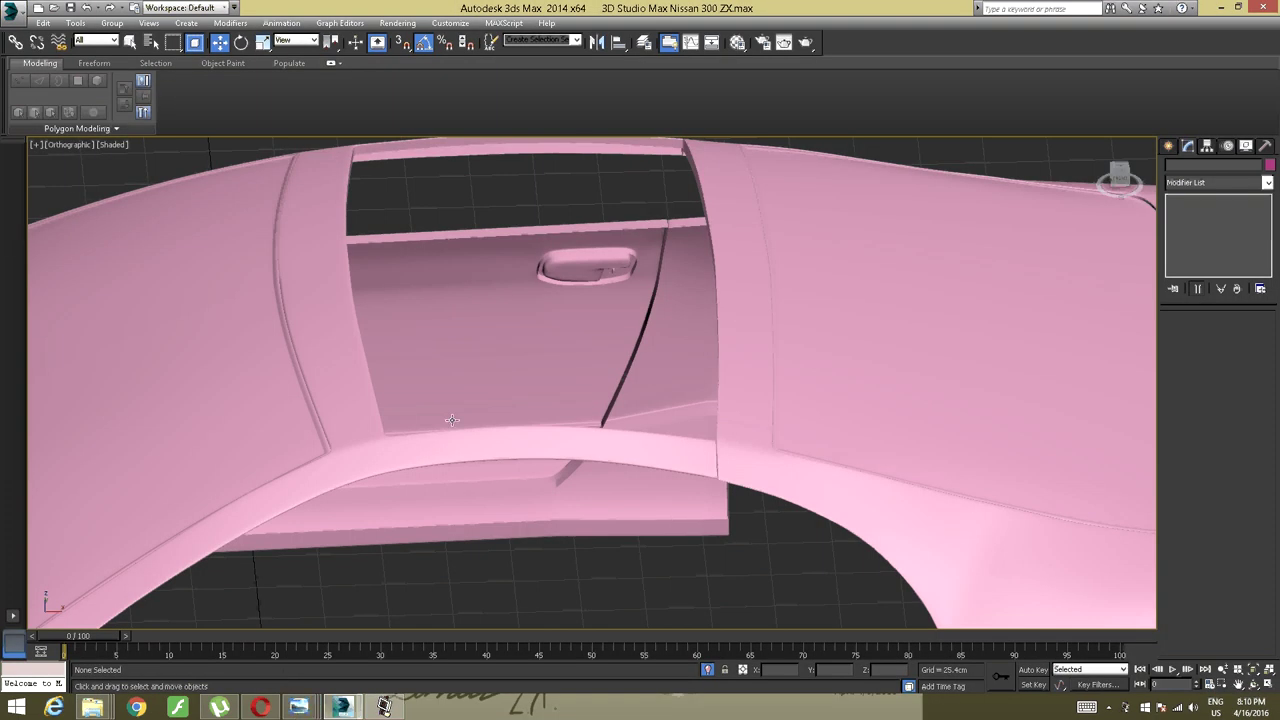
scroll(443, 414, up, 6)
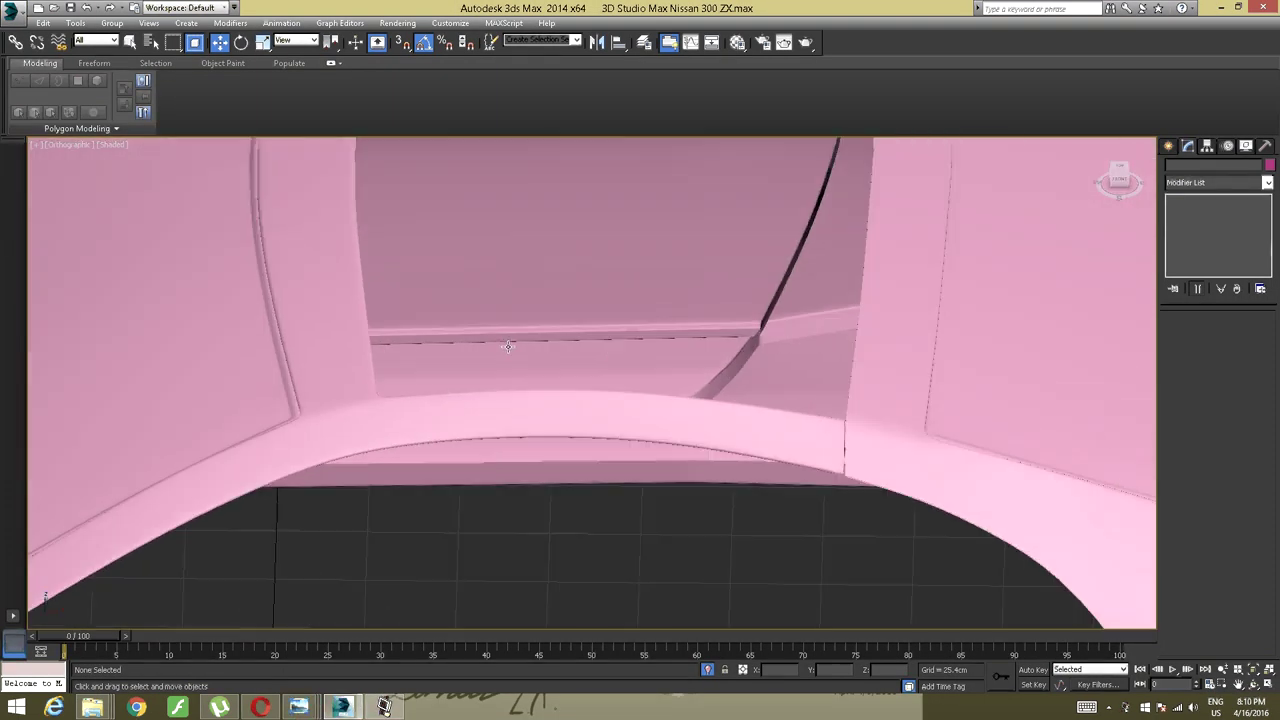
scroll(518, 350, down, 3)
scroll(443, 408, up, 2)
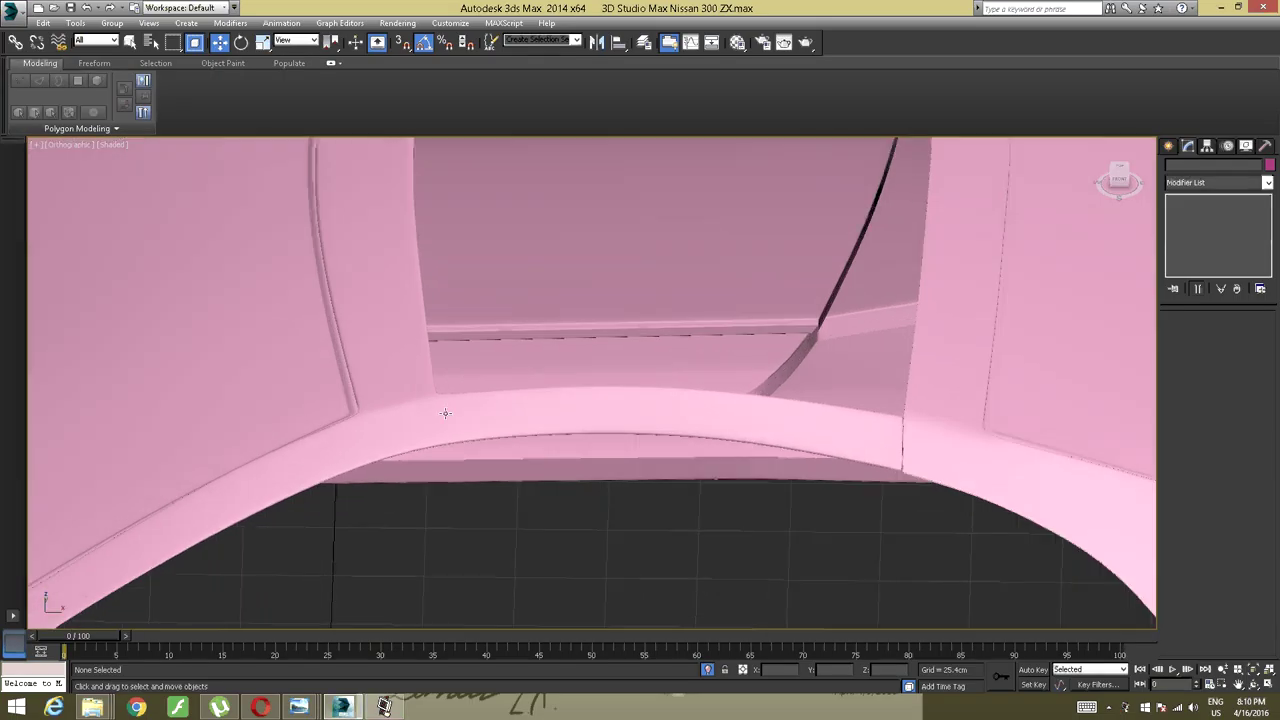
click(455, 410)
scroll(456, 411, up, 4)
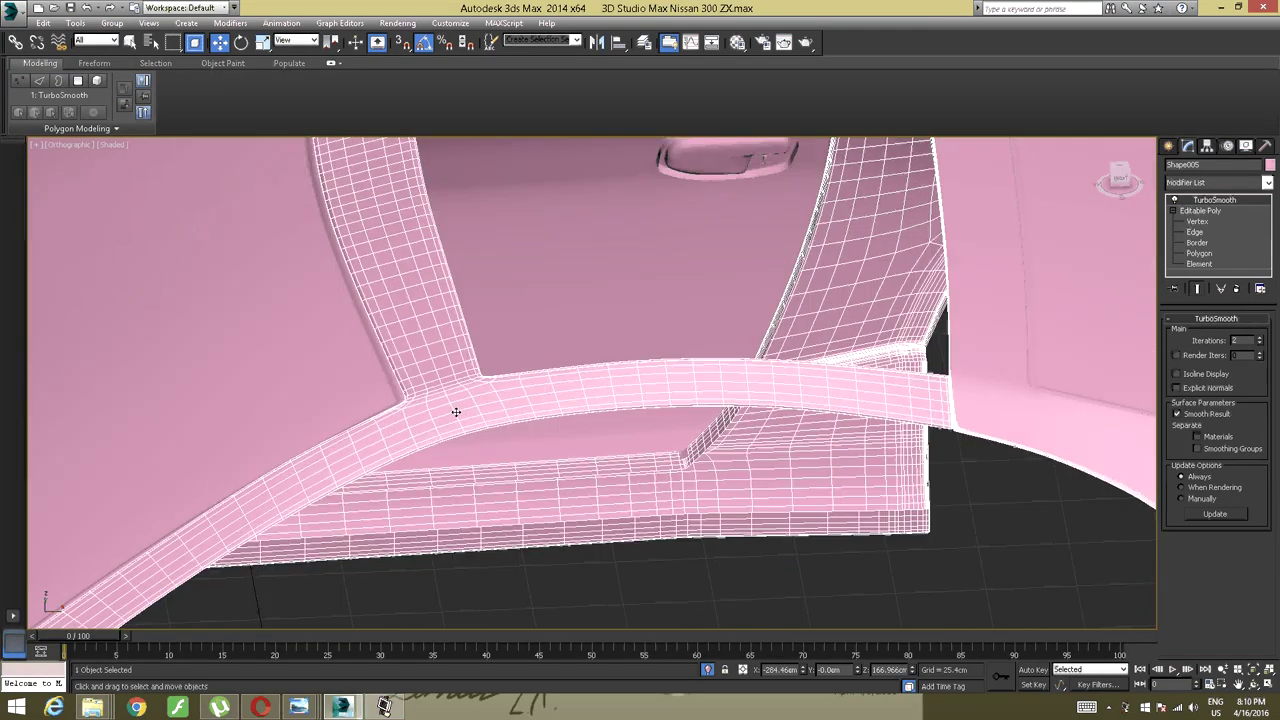
click(1202, 211)
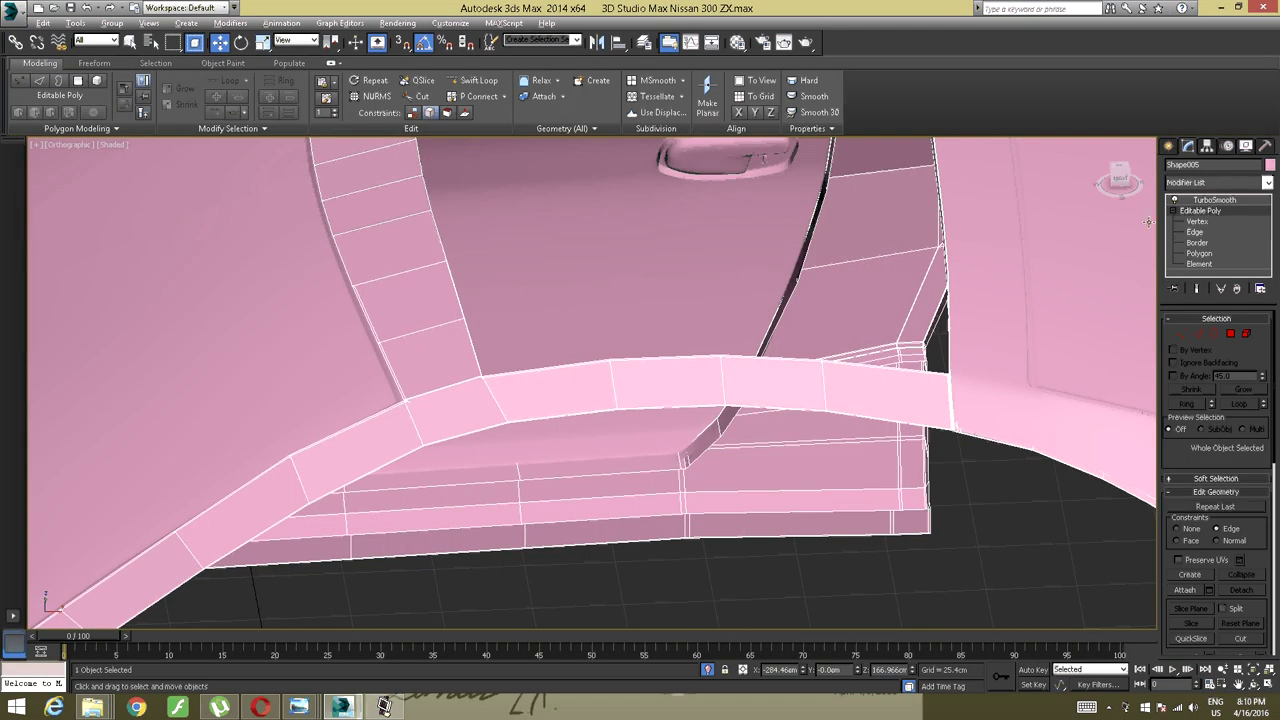
Set the roof frame and side-panel mesh's visibility to 0.6 in its object properties.
scroll(777, 357, up, 3)
scroll(790, 333, up, 2)
scroll(790, 333, down, 5)
middle_drag(697, 253, 735, 252)
scroll(699, 273, up, 4)
scroll(566, 254, up, 3)
middle_drag(567, 255, 483, 329)
scroll(483, 330, down, 2)
scroll(523, 314, up, 4)
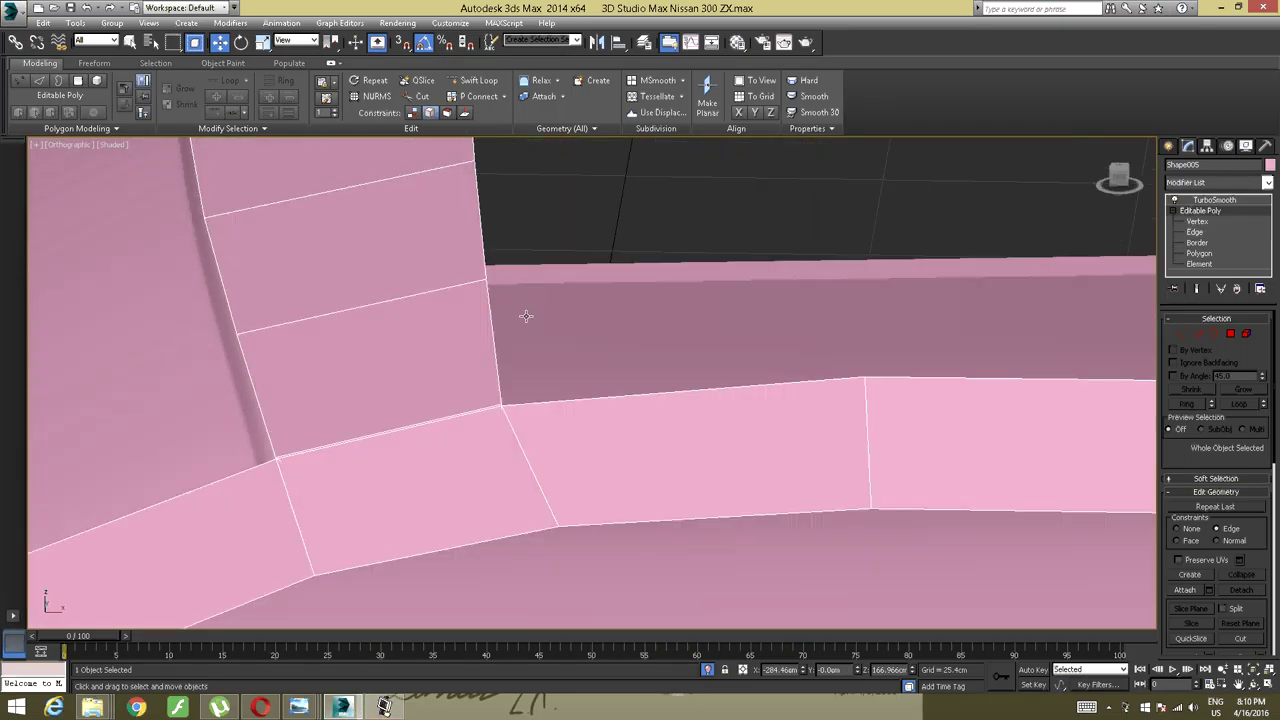
right_click(590, 285)
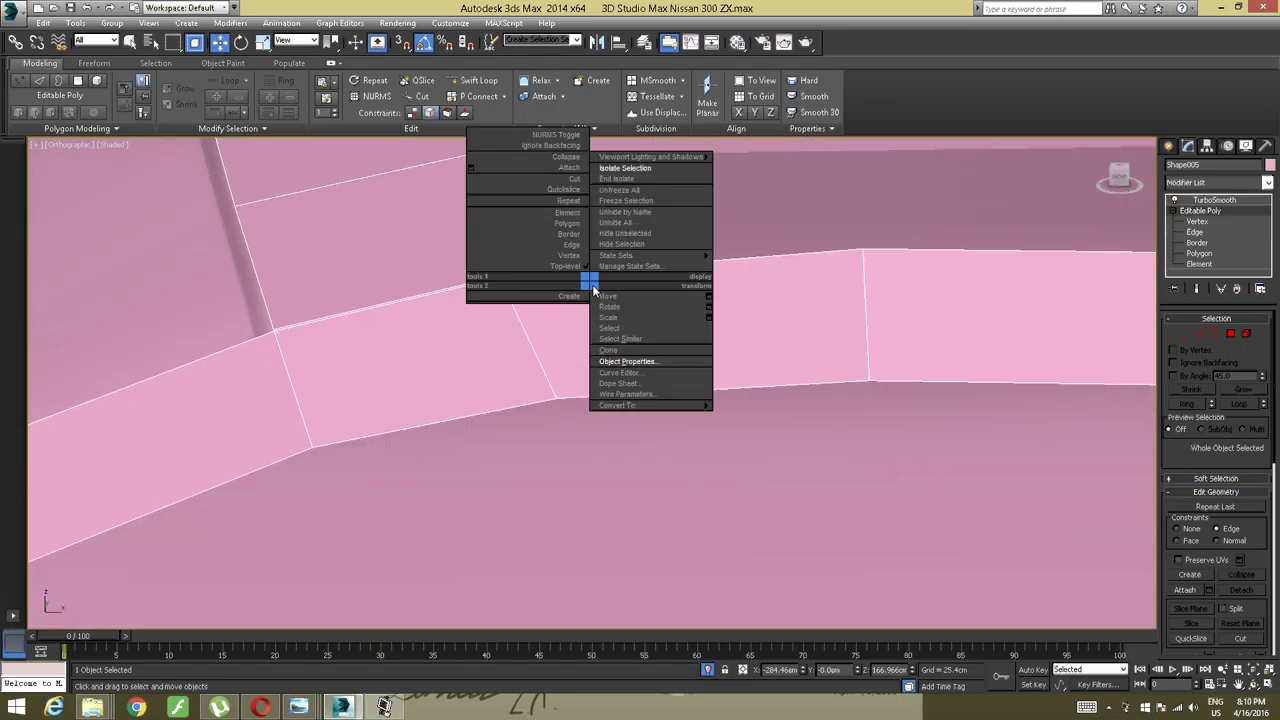
click(636, 366)
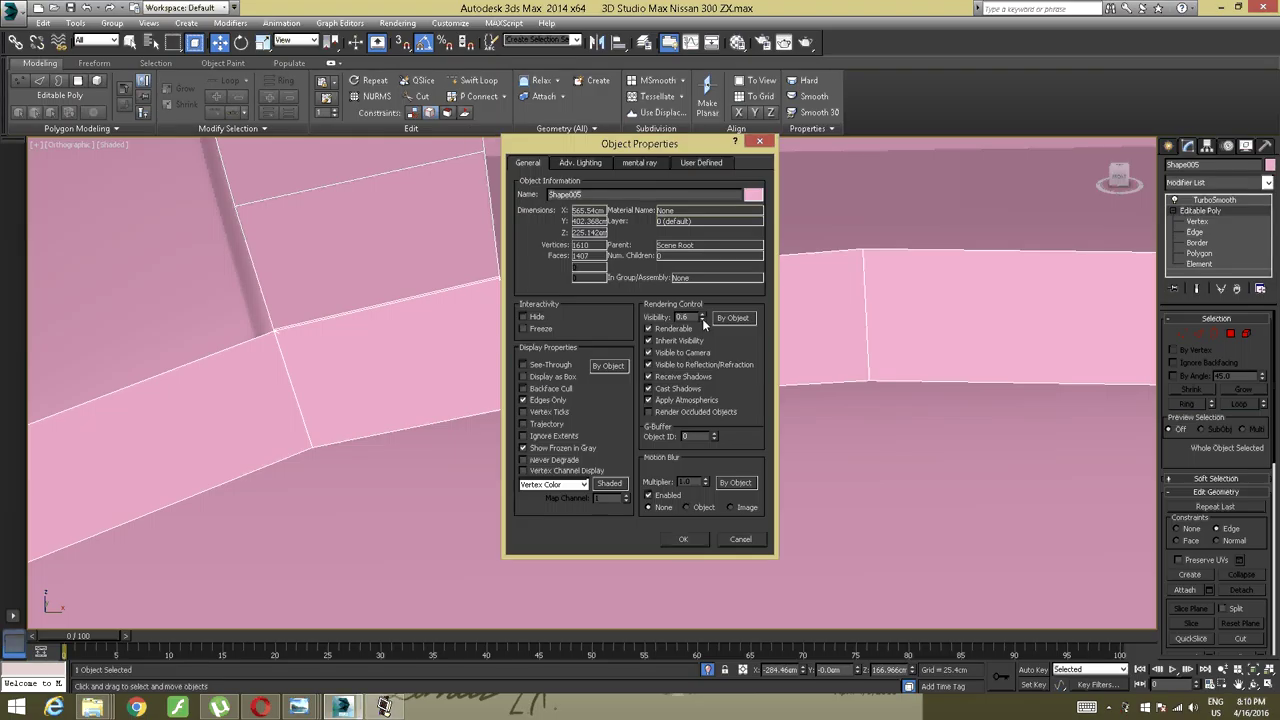
click(685, 539)
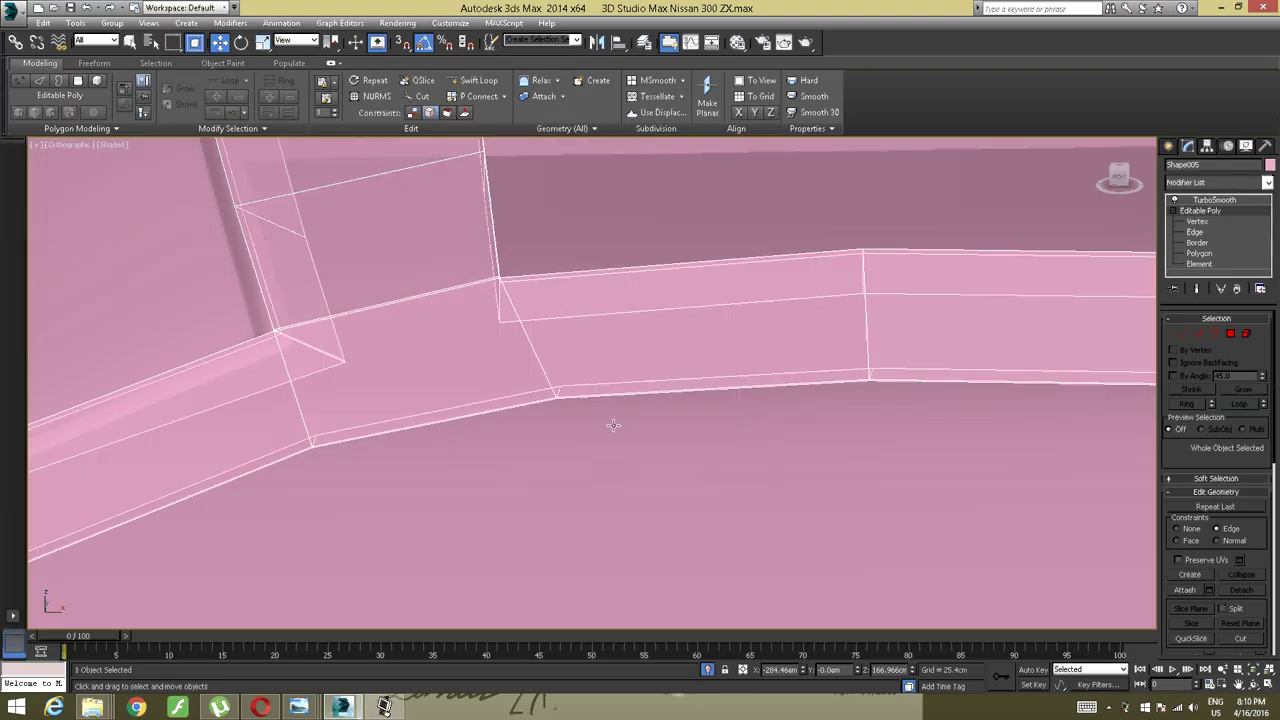
Slide the lower vertices where the roof rail meets the windshield crossbar toward the front, straightening the cross edge.
click(1195, 336)
key(1)
drag(655, 377, 556, 466)
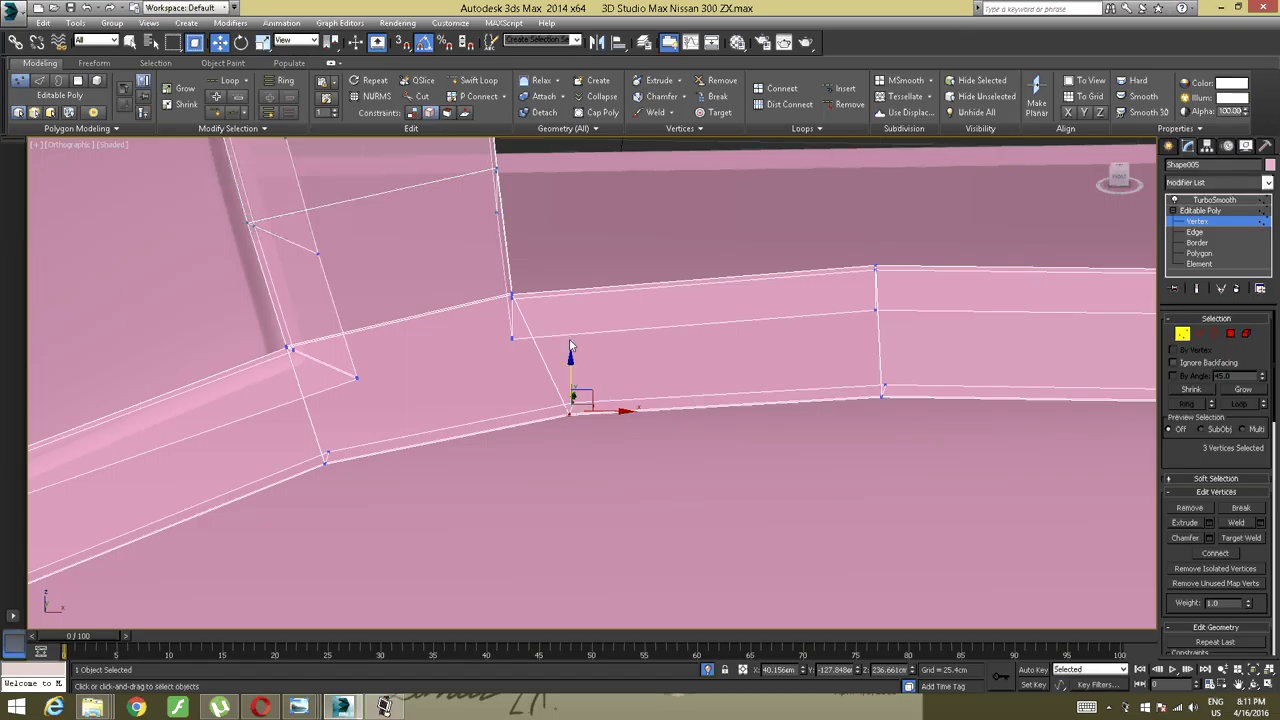
drag(610, 409, 566, 401)
click(595, 389)
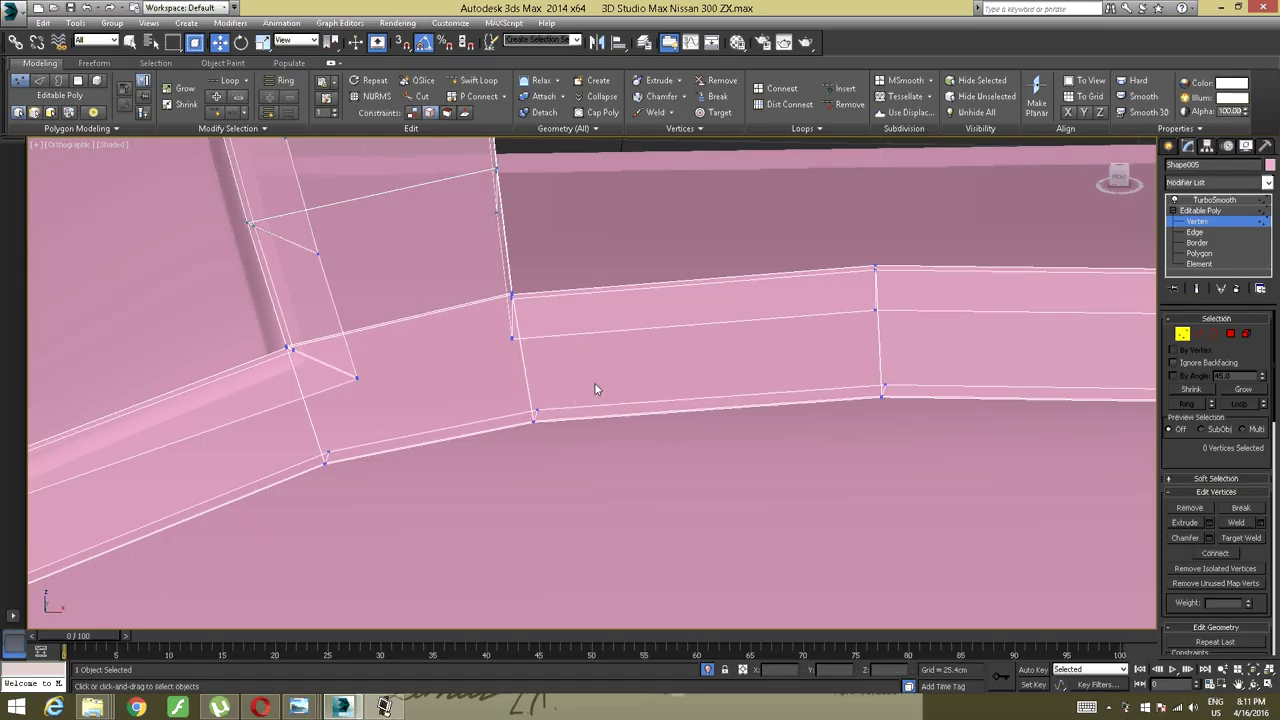
drag(522, 442, 563, 422)
click(589, 374)
drag(591, 371, 507, 416)
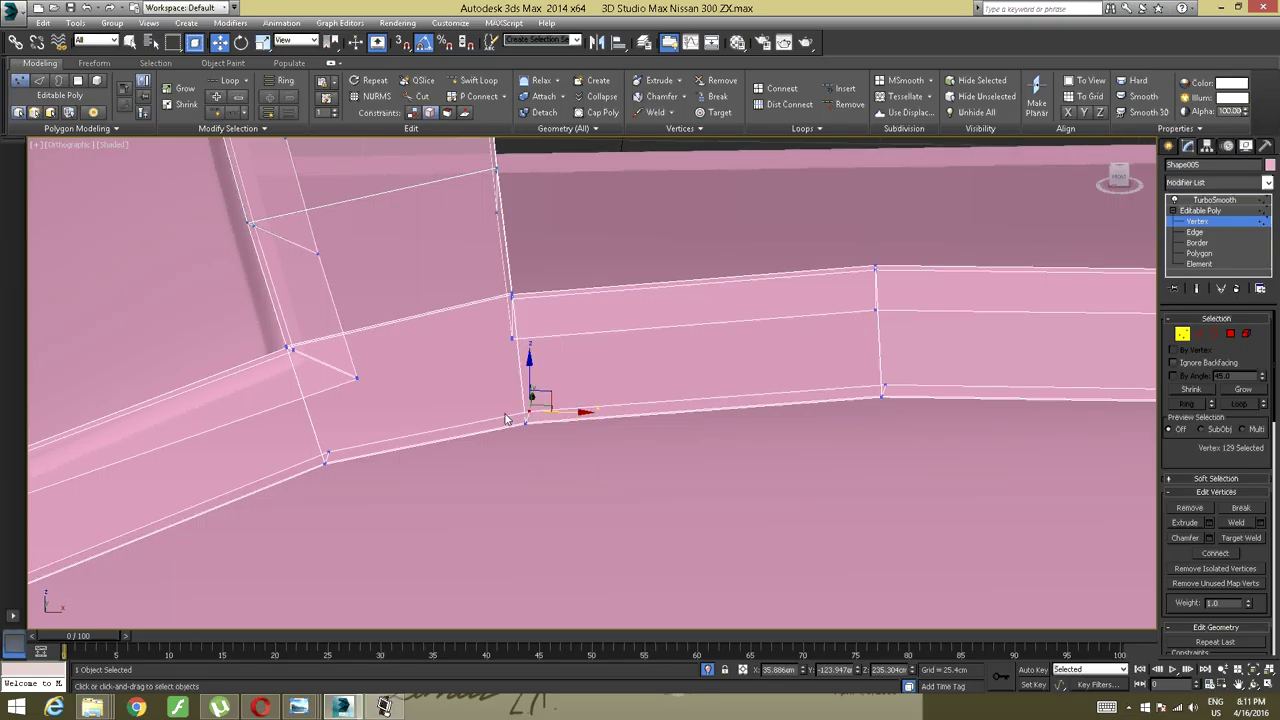
End the isolation of the car body, then restore the isolated view without the reference images.
alt+middle_drag(512, 415, 517, 448)
scroll(571, 414, down, 10)
right_click(580, 390)
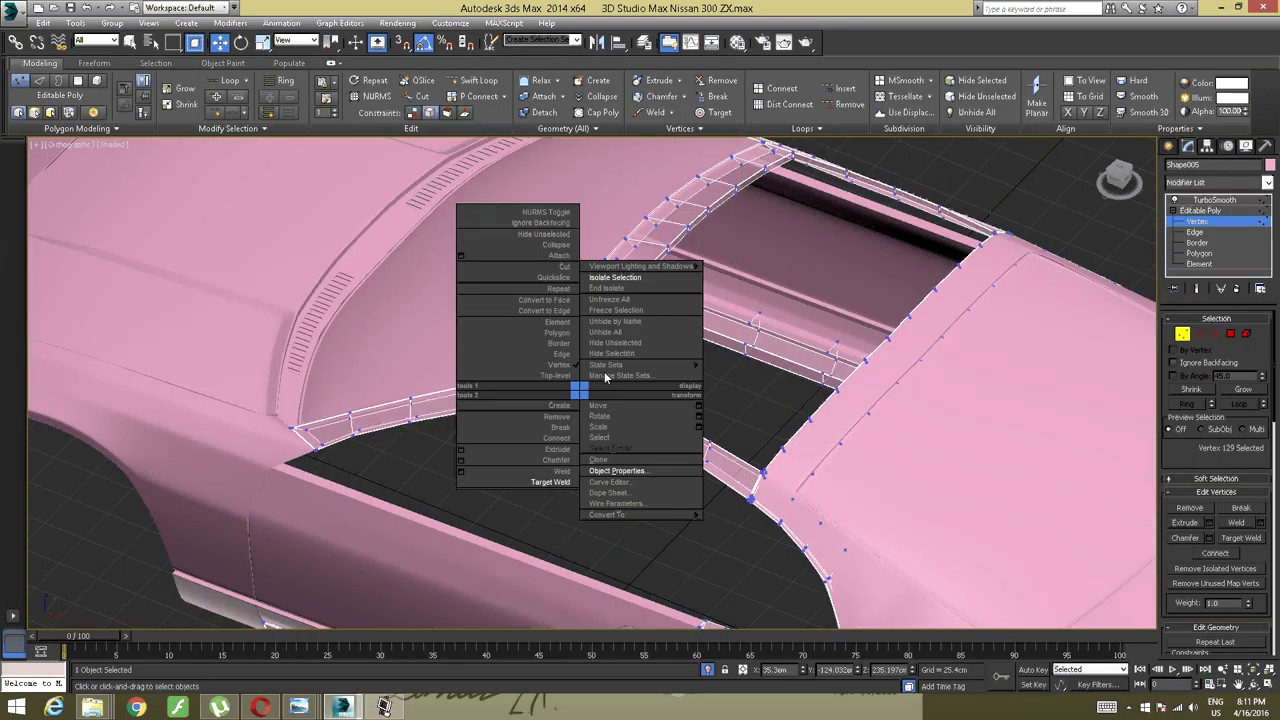
click(606, 289)
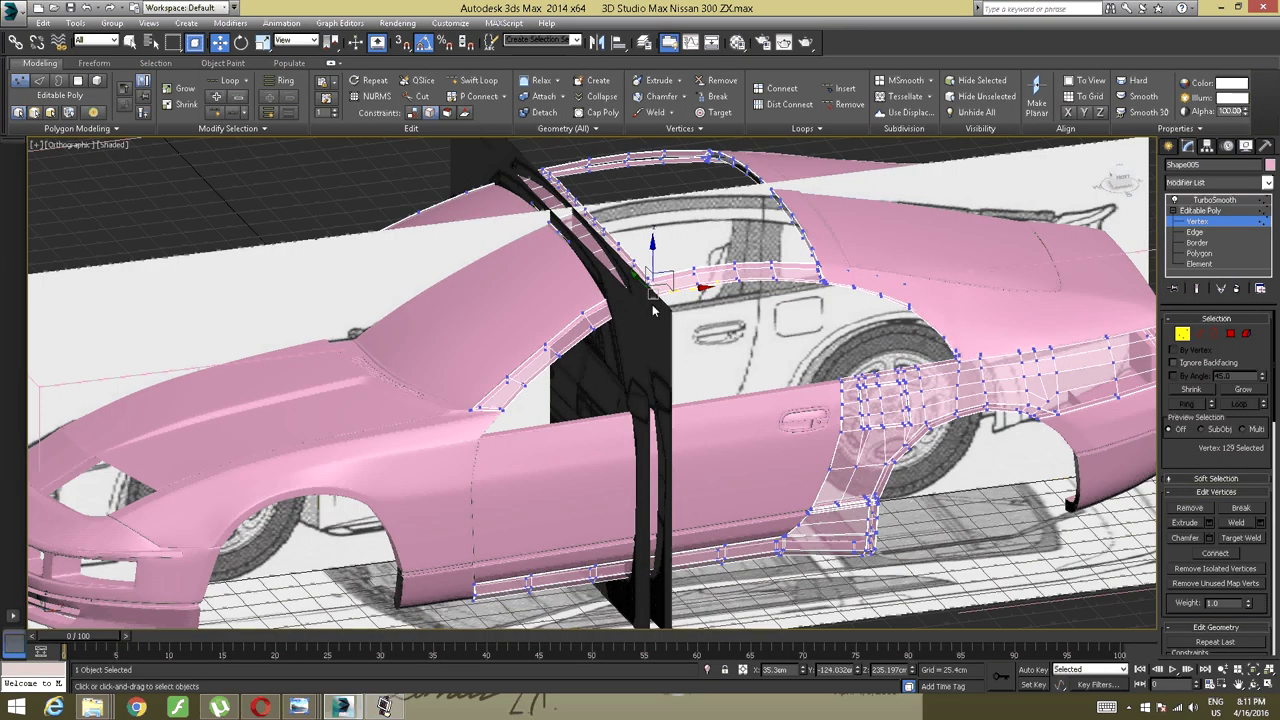
right_click(668, 276)
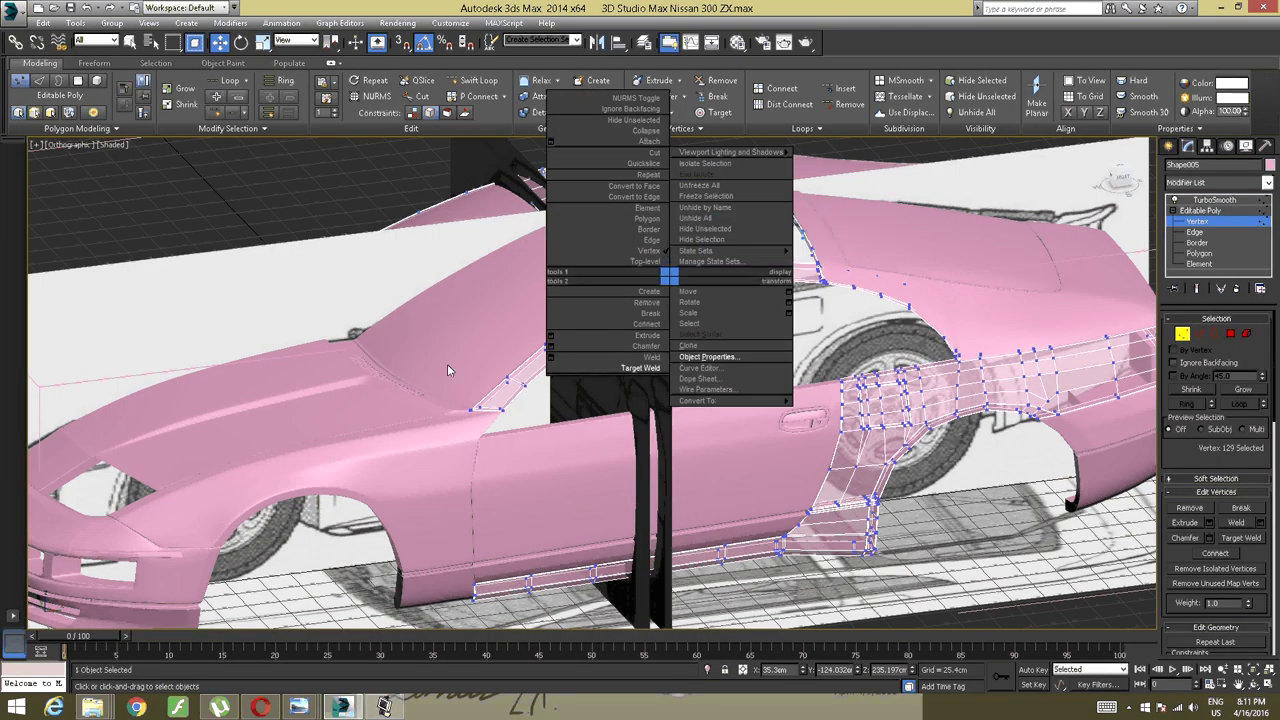
click(400, 323)
key(alt+q)
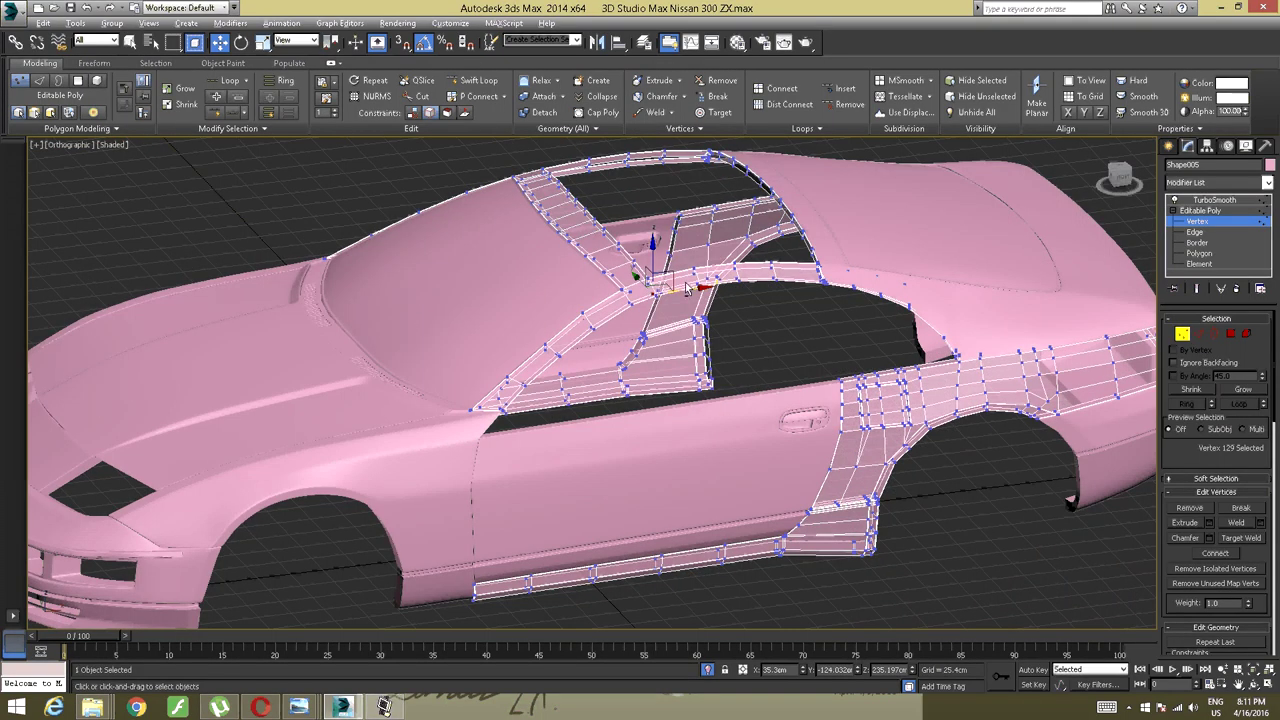
Select the polygons on one half of the frame from above, check the roof opening, and clear the selection.
alt+middle_drag(685, 283, 752, 250)
scroll(910, 298, down, 3)
click(1230, 333)
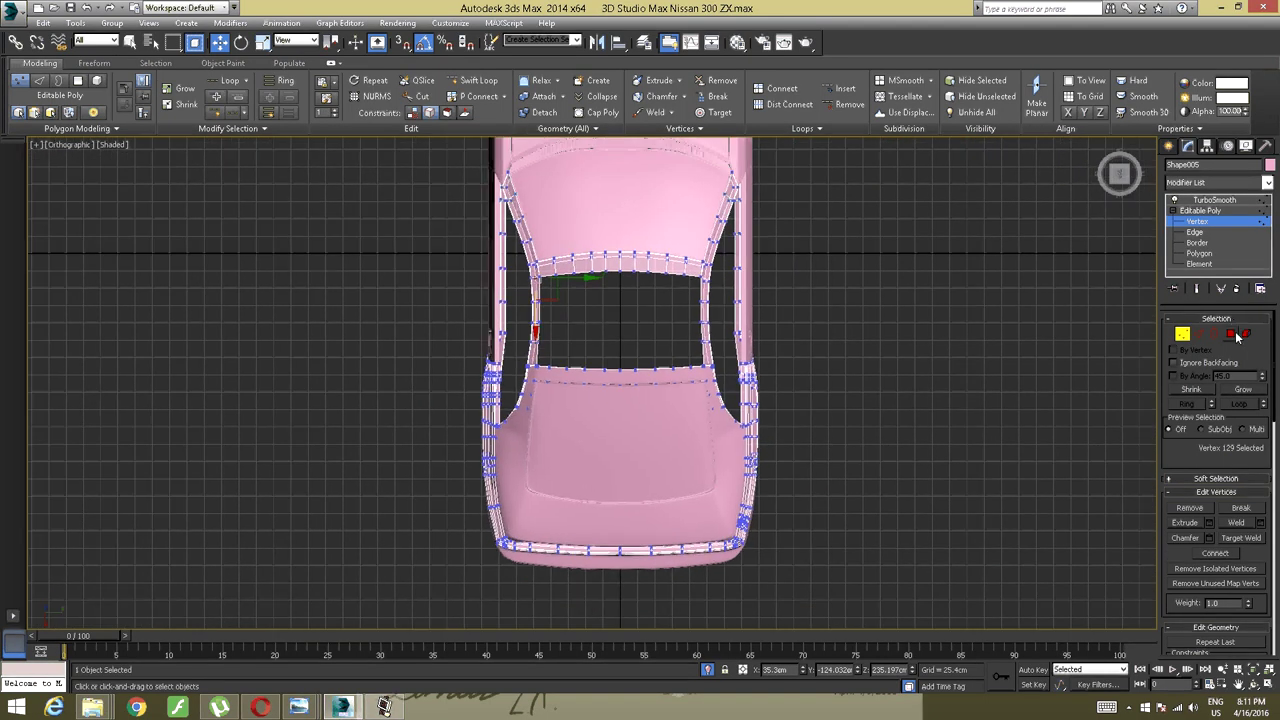
drag(903, 560, 618, 122)
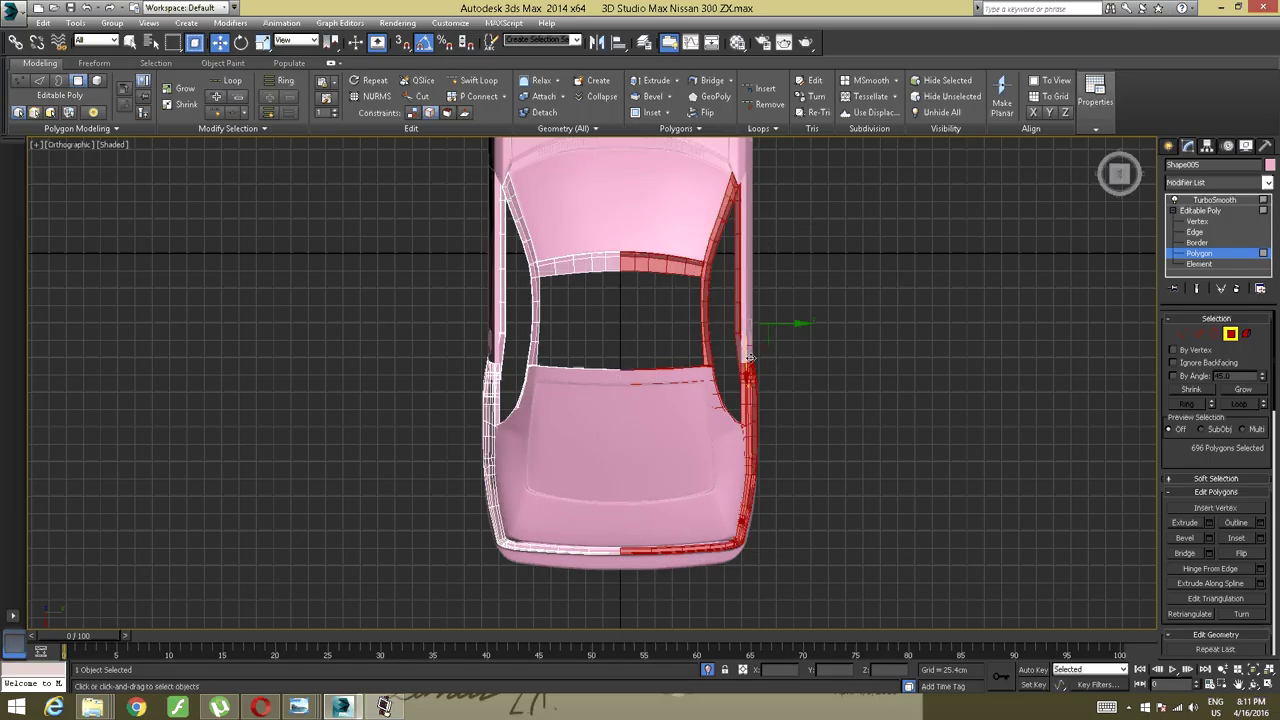
alt+middle_drag(661, 402, 654, 359)
scroll(655, 353, up, 4)
scroll(654, 359, up, 4)
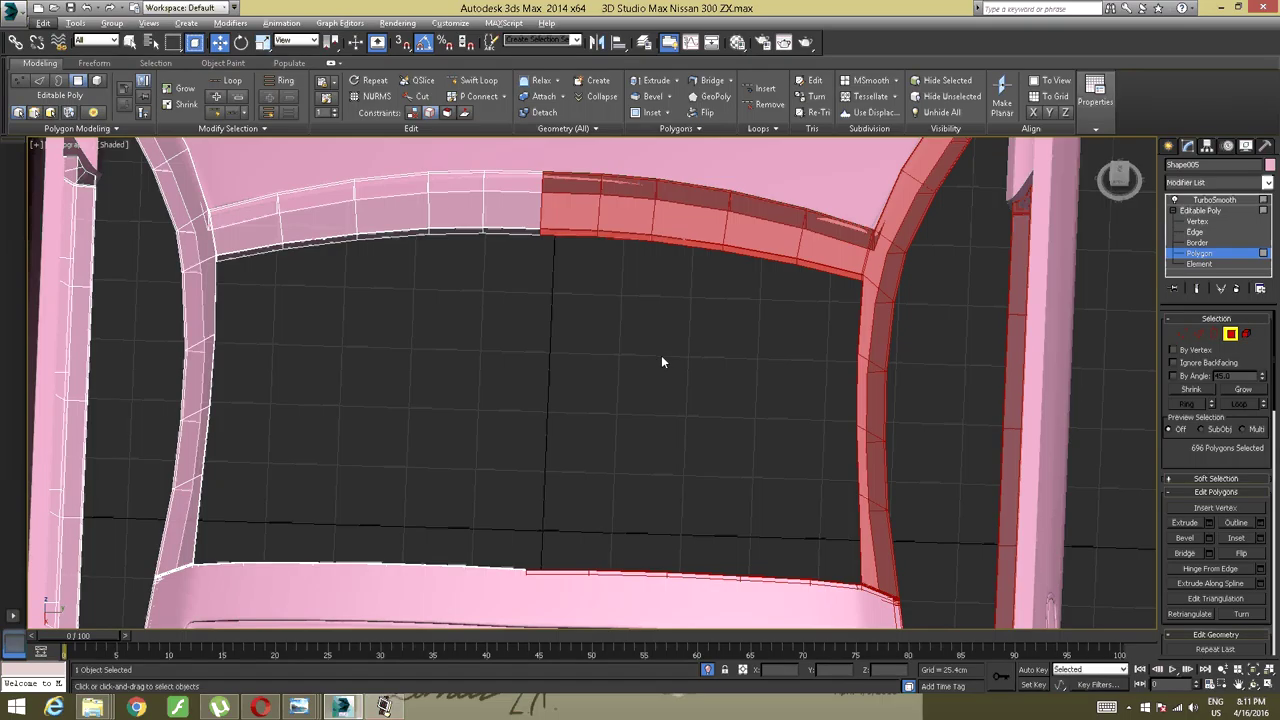
scroll(843, 341, down, 6)
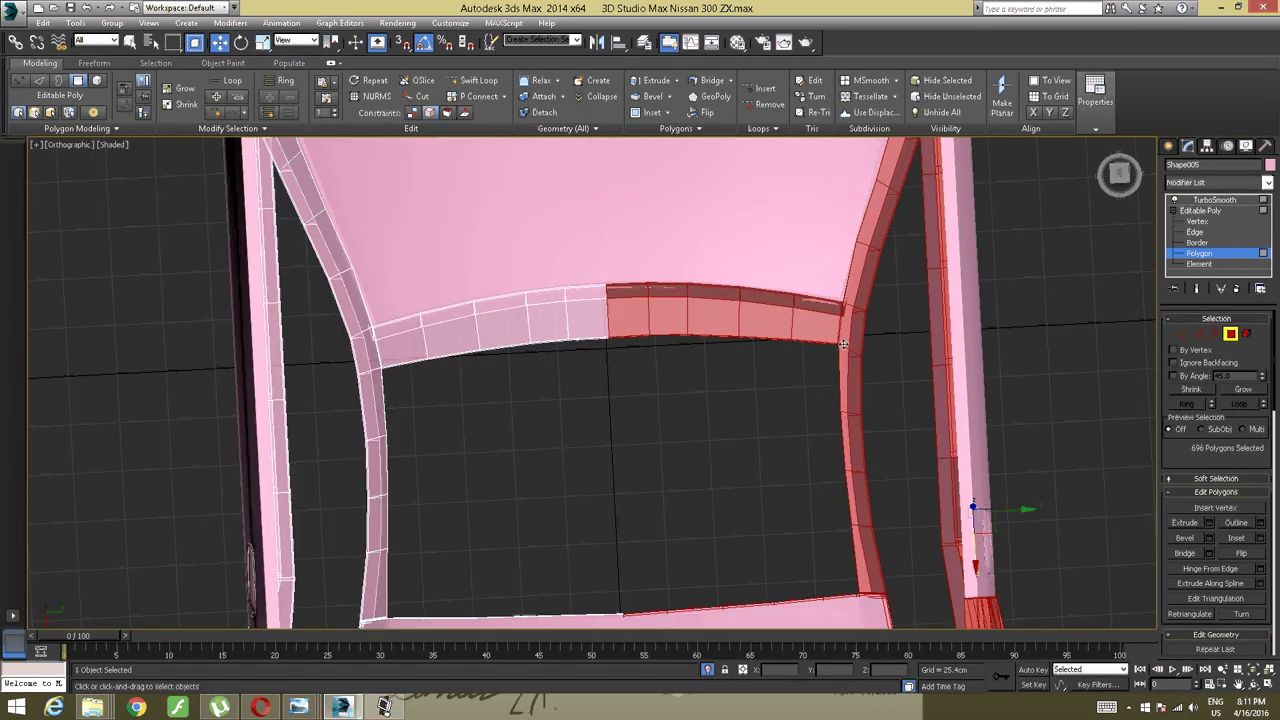
alt+middle_drag(843, 343, 626, 390)
scroll(832, 289, up, 4)
scroll(838, 332, up, 2)
scroll(760, 368, down, 6)
click(688, 286)
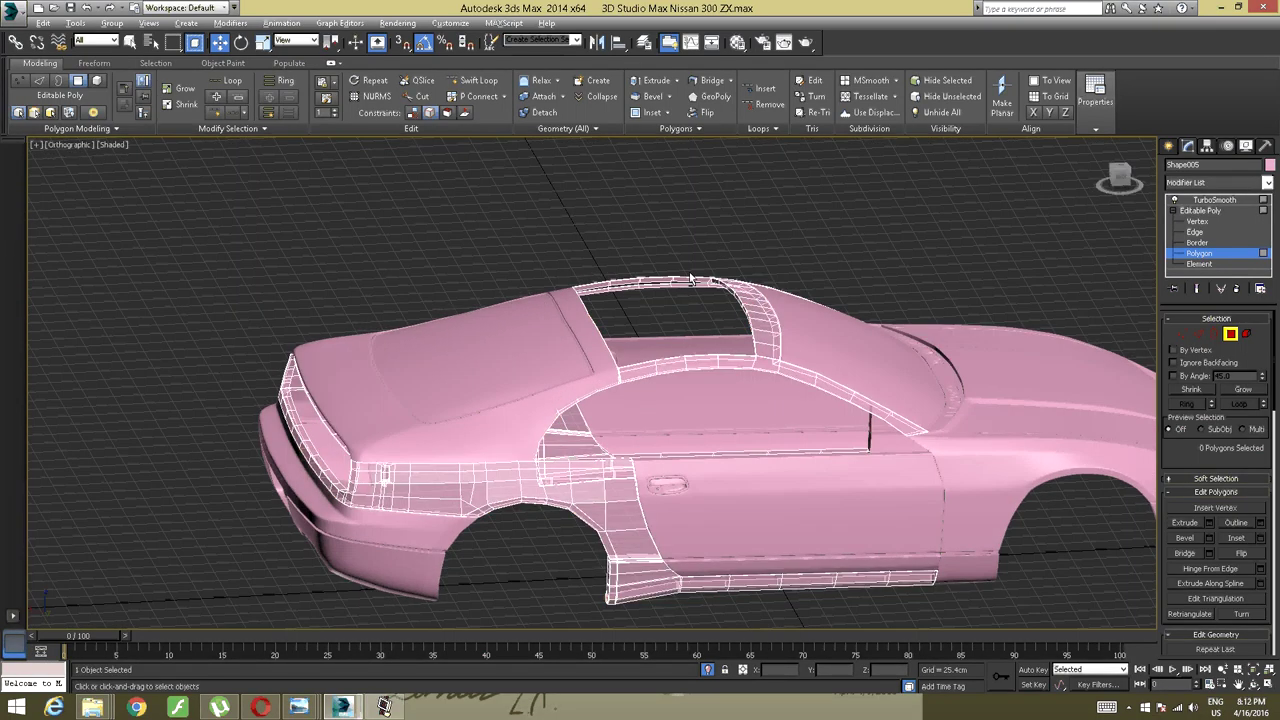
Select the rear quarter, side sill and tail-end elements of the mesh on both sides of the car.
alt+middle_drag(690, 279, 730, 310)
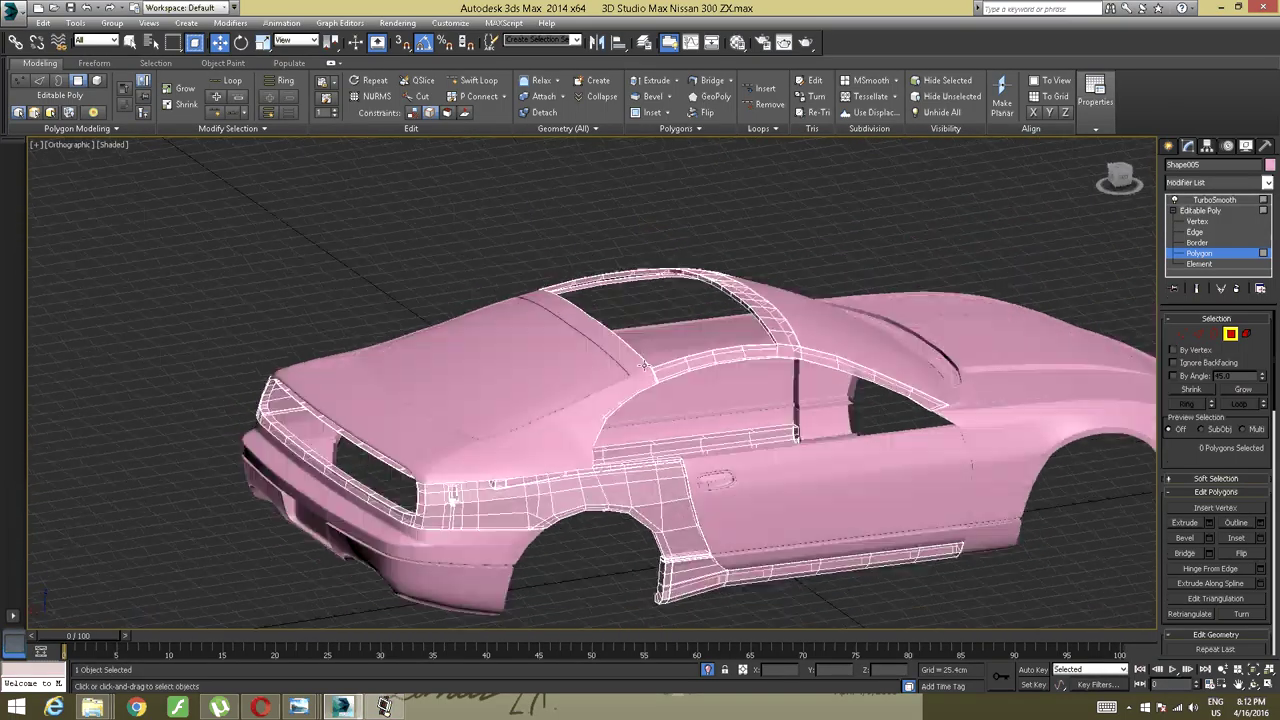
click(1231, 336)
click(1244, 334)
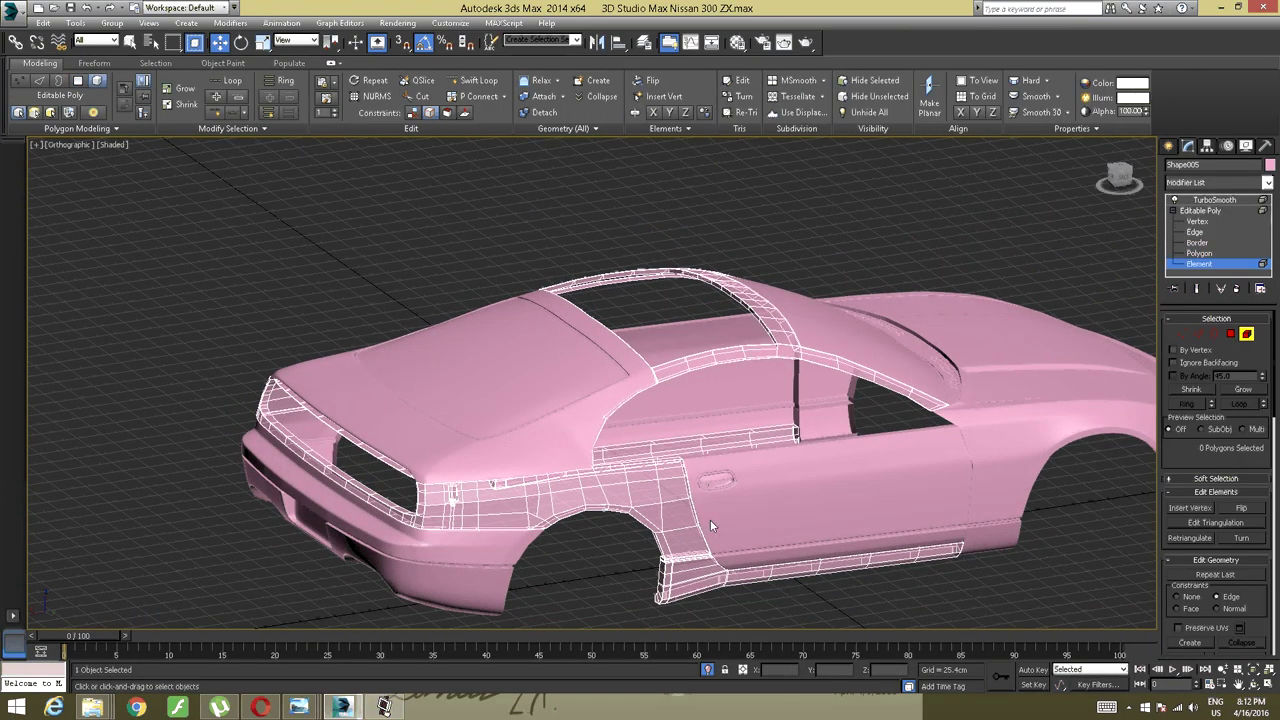
click(674, 516)
alt+middle_drag(674, 516, 663, 545)
ctrl+click(702, 550)
alt+middle_drag(450, 493, 536, 441)
ctrl+click(513, 524)
ctrl+click(522, 541)
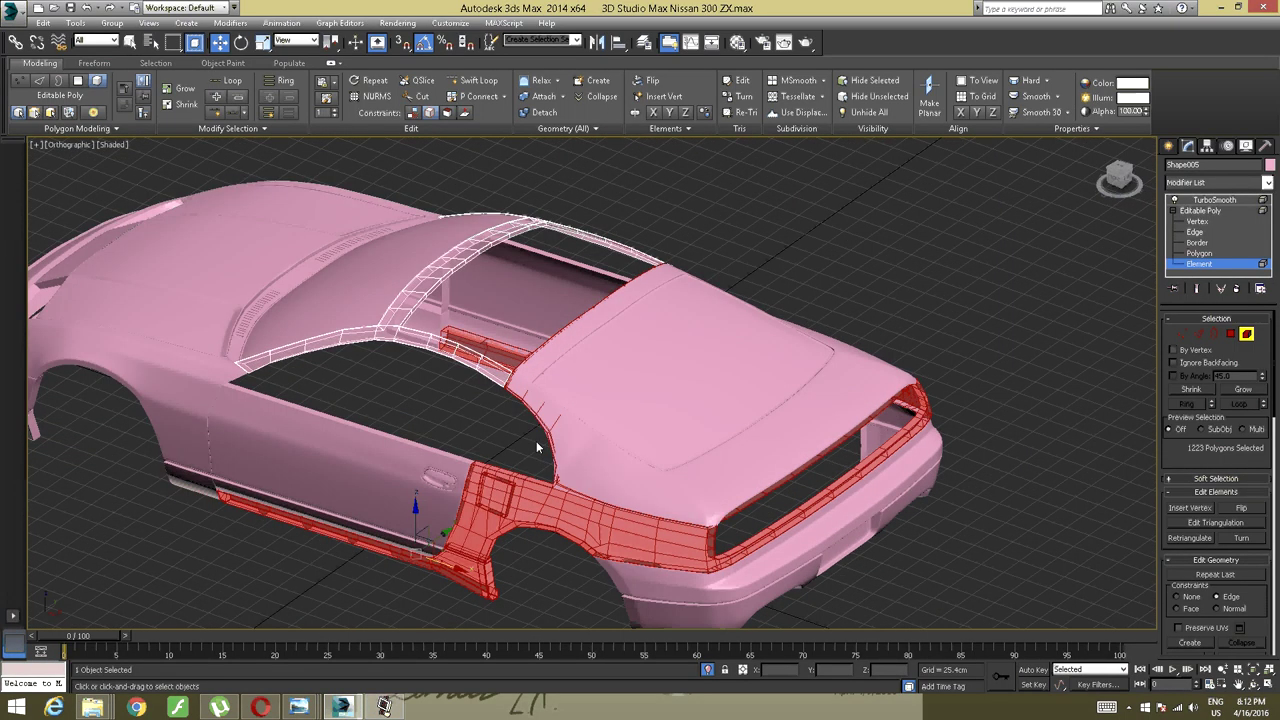
Clone the roof frame and side-panel mesh as a new object.
right_click(500, 494)
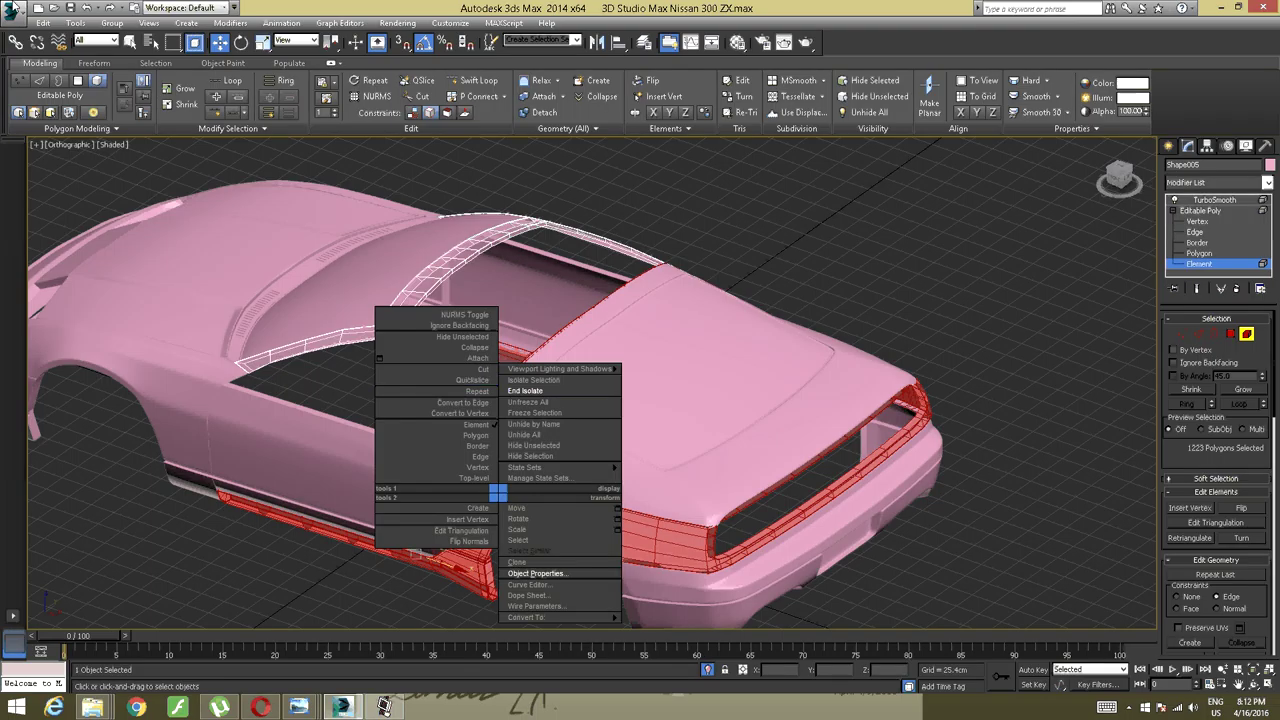
click(43, 22)
click(43, 22)
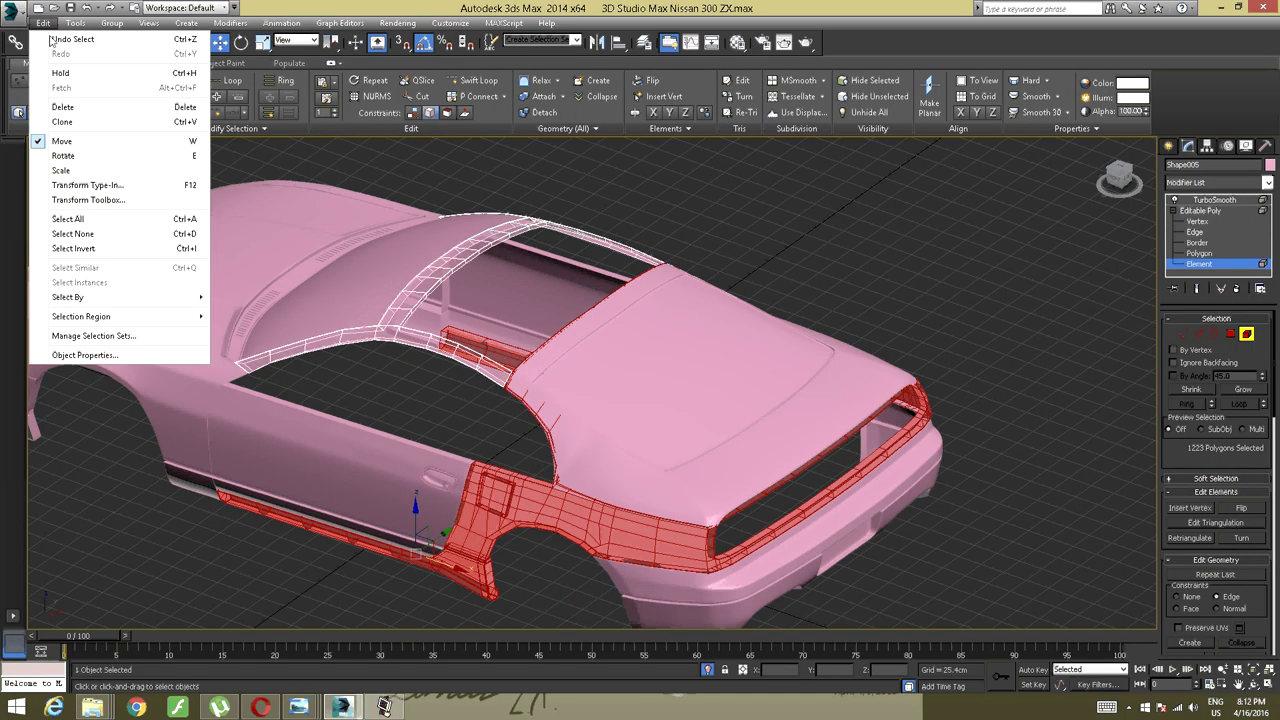
click(72, 121)
click(596, 318)
click(603, 402)
Delete the rear quarter, sill and tail-end elements from the clone, keeping only the roof frame.
mouse_move(543, 400)
alt+middle_down()
mouse_move(515, 399)
mouse_move(602, 389)
alt+middle_up()
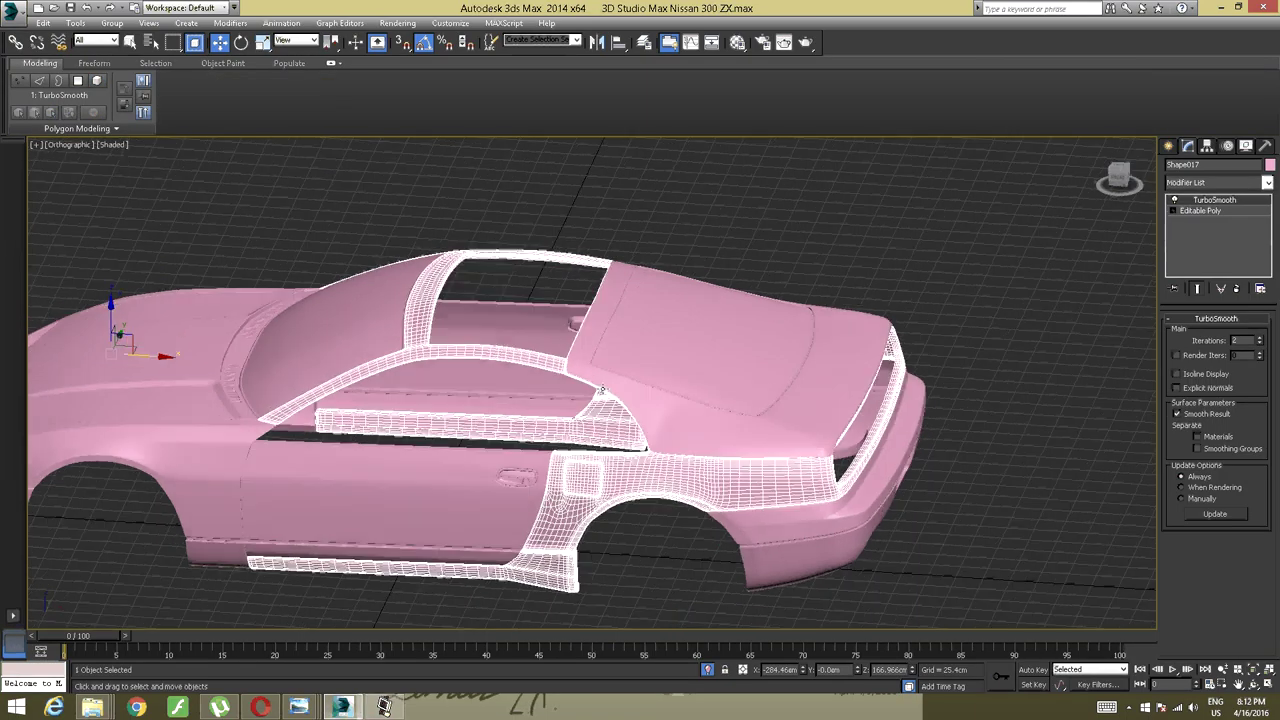
click(1181, 212)
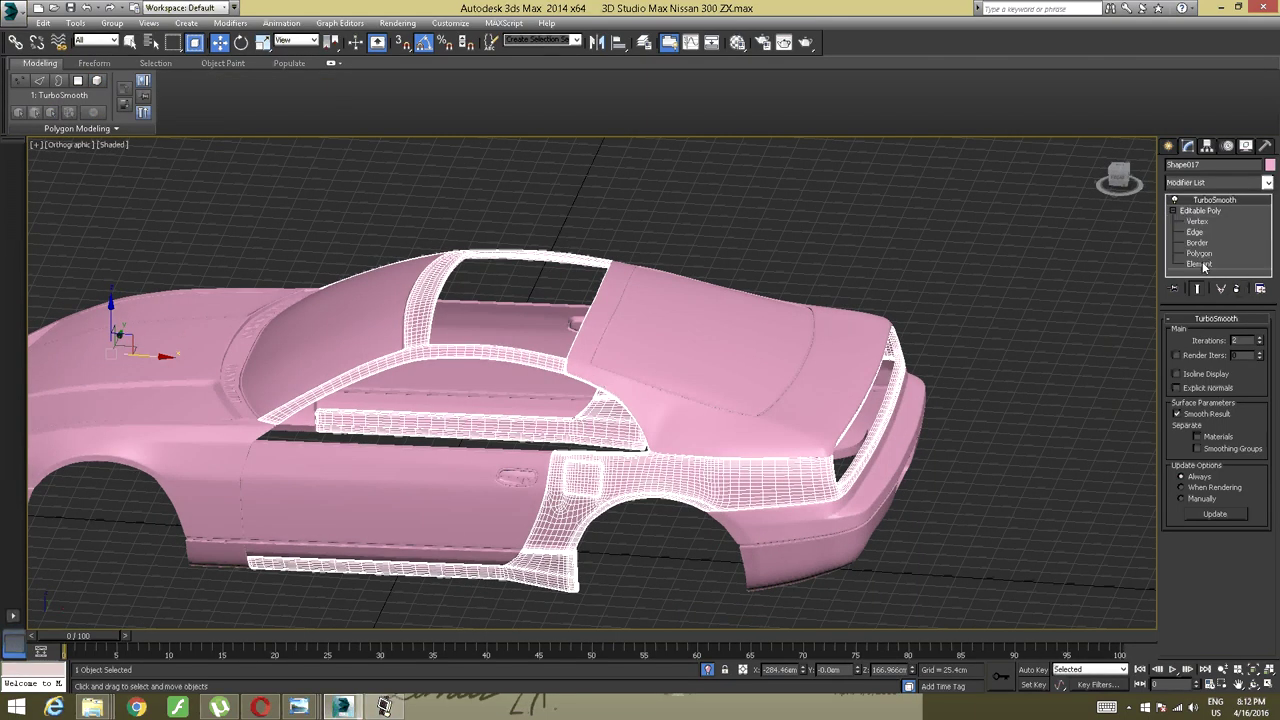
click(1199, 264)
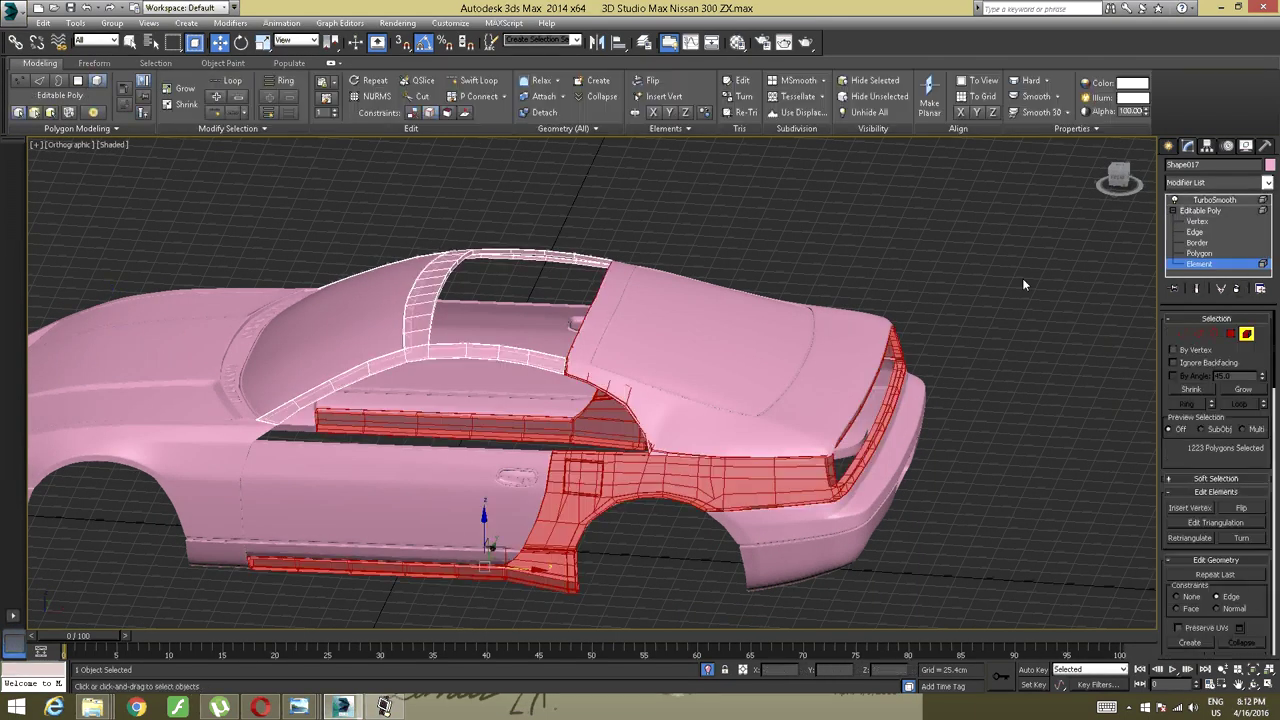
click(898, 312)
alt+middle_drag(760, 349, 697, 369)
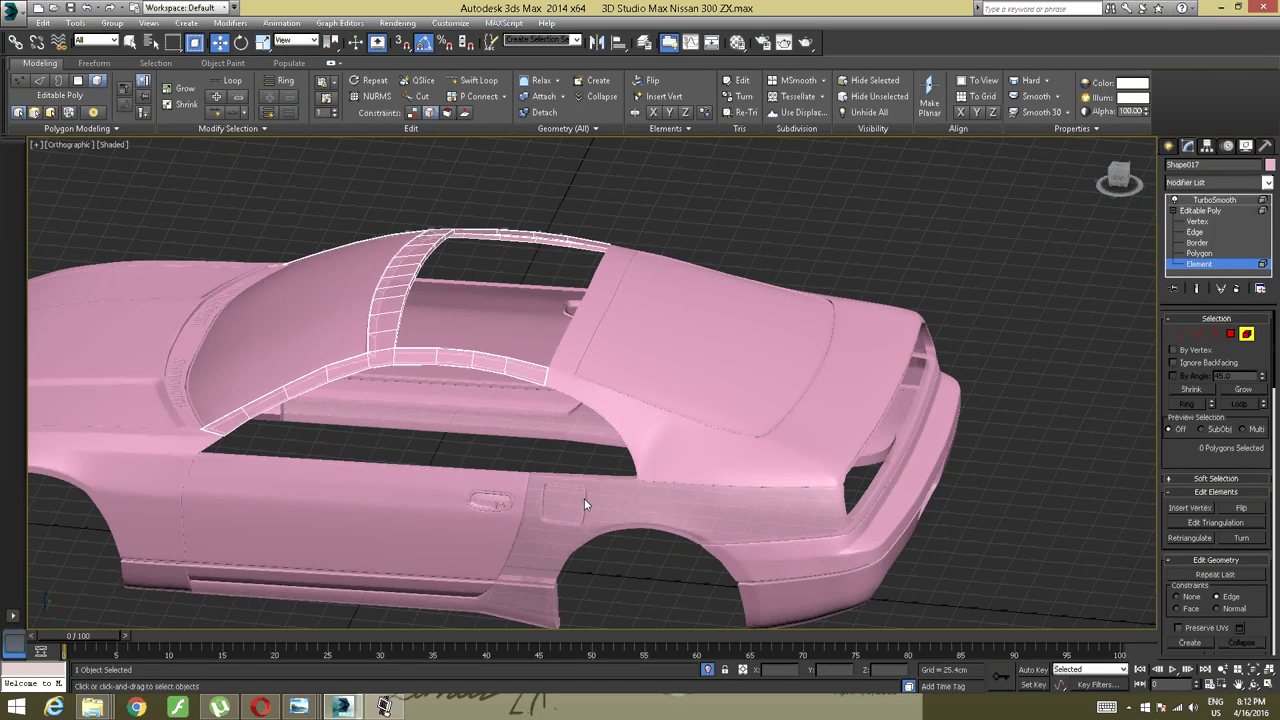
click(1201, 211)
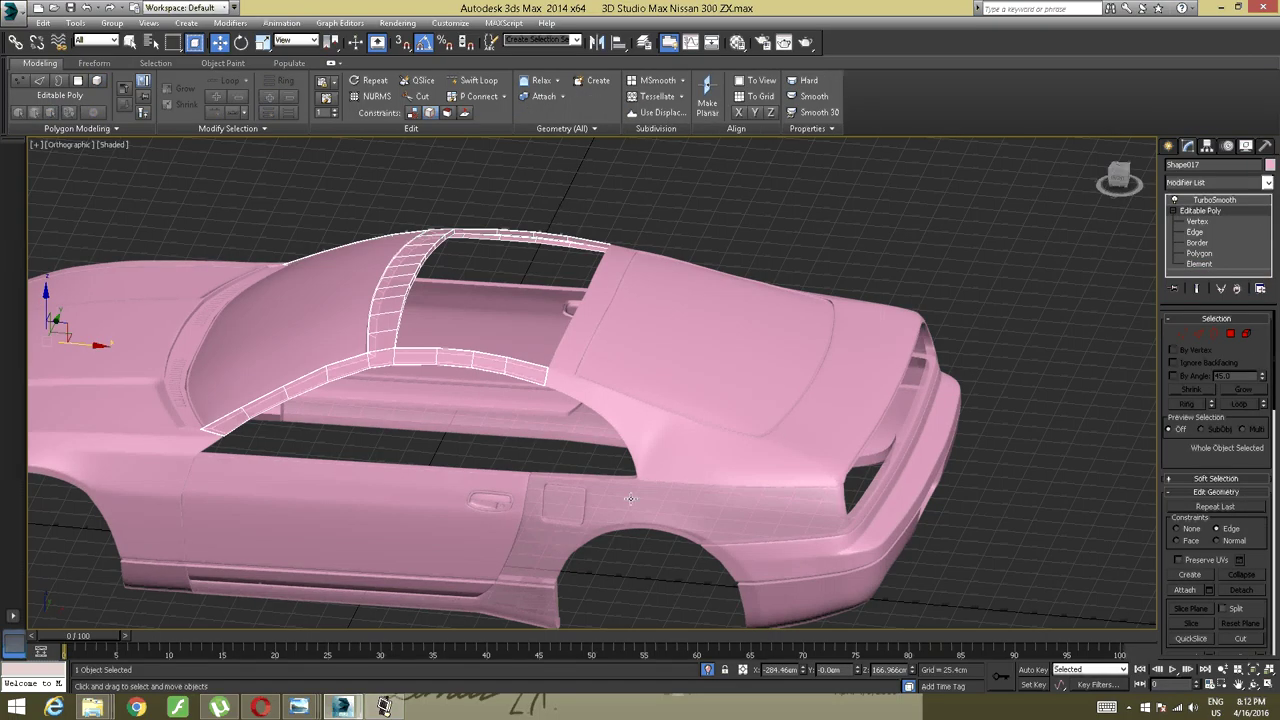
Select the original mesh to examine its rear and side elements, then reselect the cloned roof frame.
click(600, 496)
alt+middle_drag(600, 496, 578, 478)
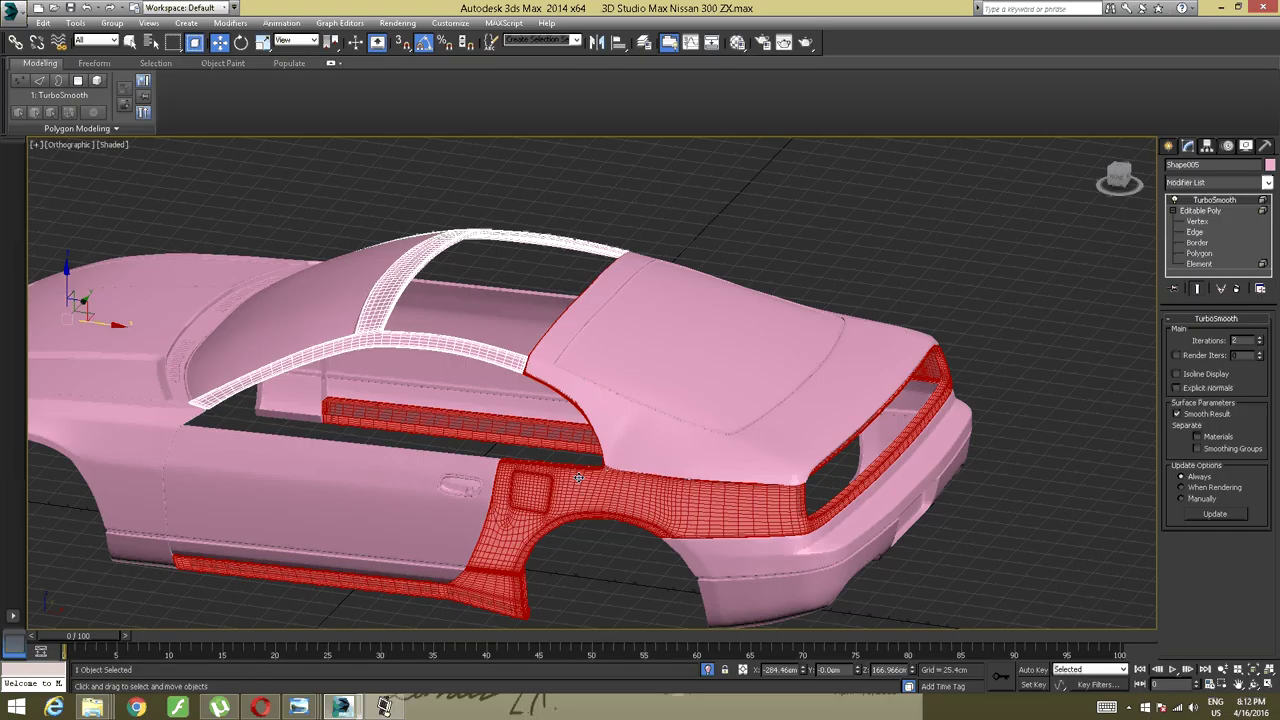
click(578, 478)
click(578, 478)
alt+middle_drag(634, 423, 588, 432)
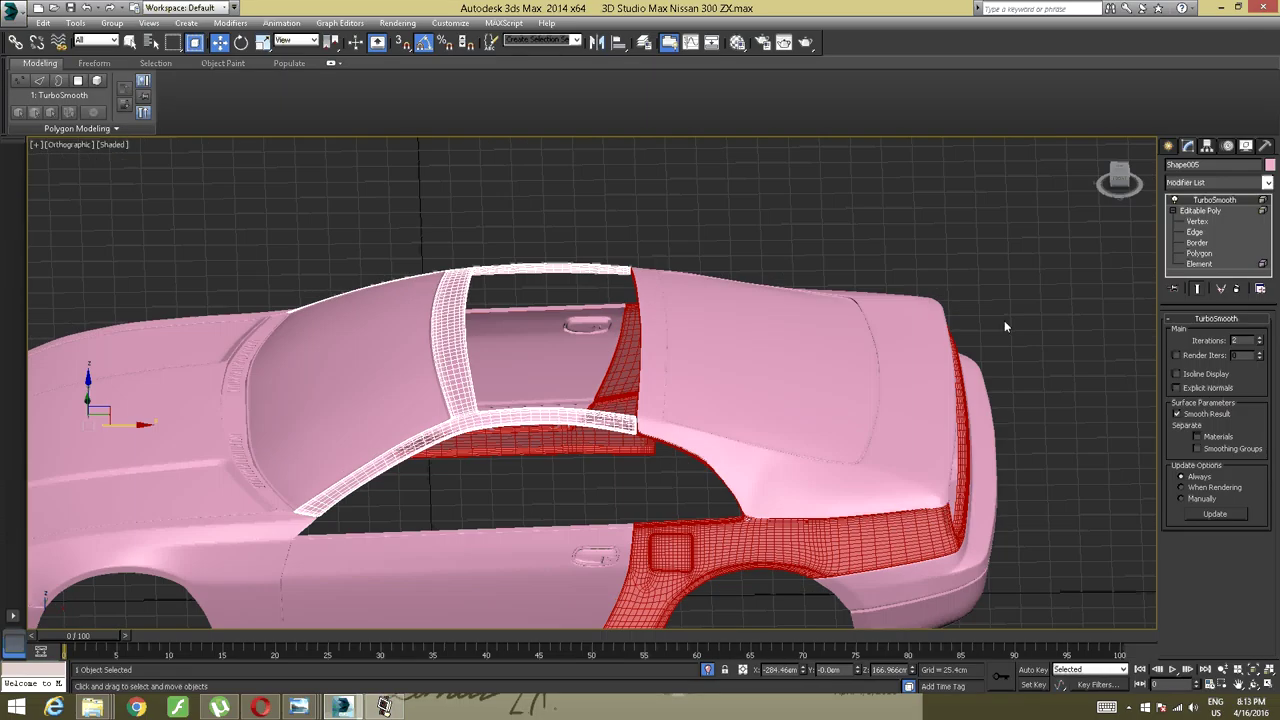
right_click(477, 196)
right_click(603, 208)
click(717, 319)
click(544, 386)
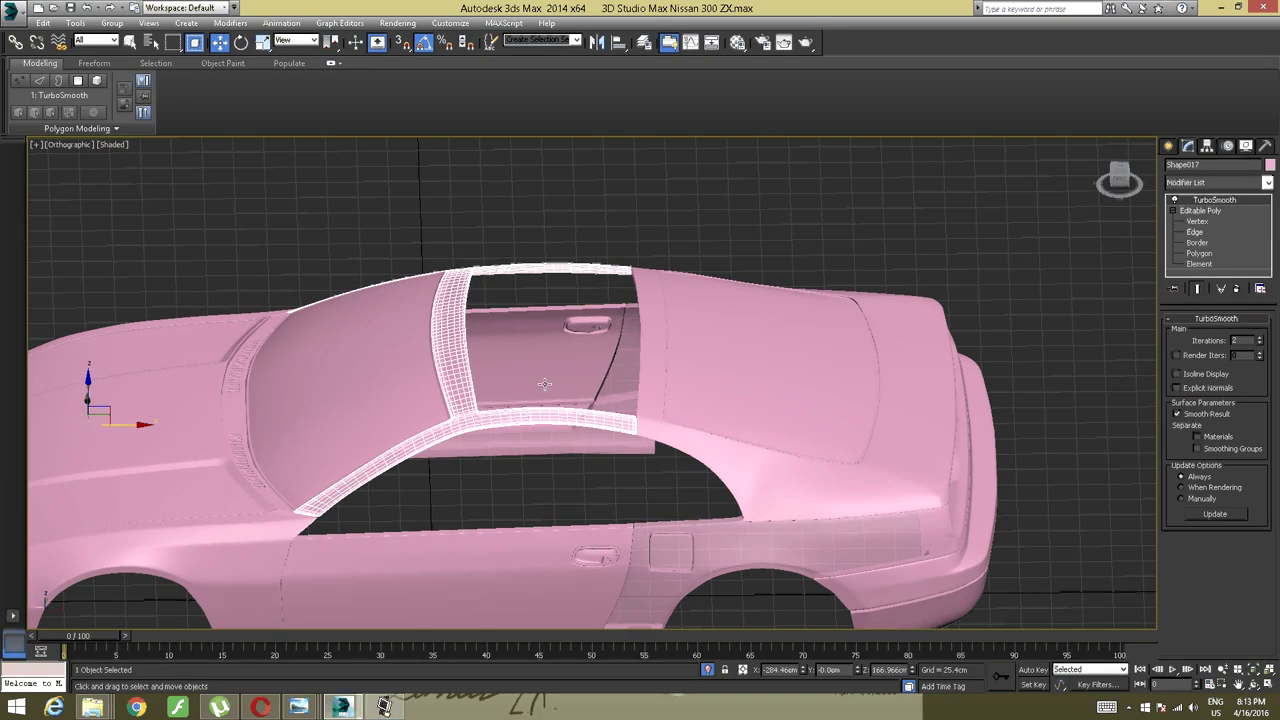
alt+middle_drag(544, 384, 528, 343)
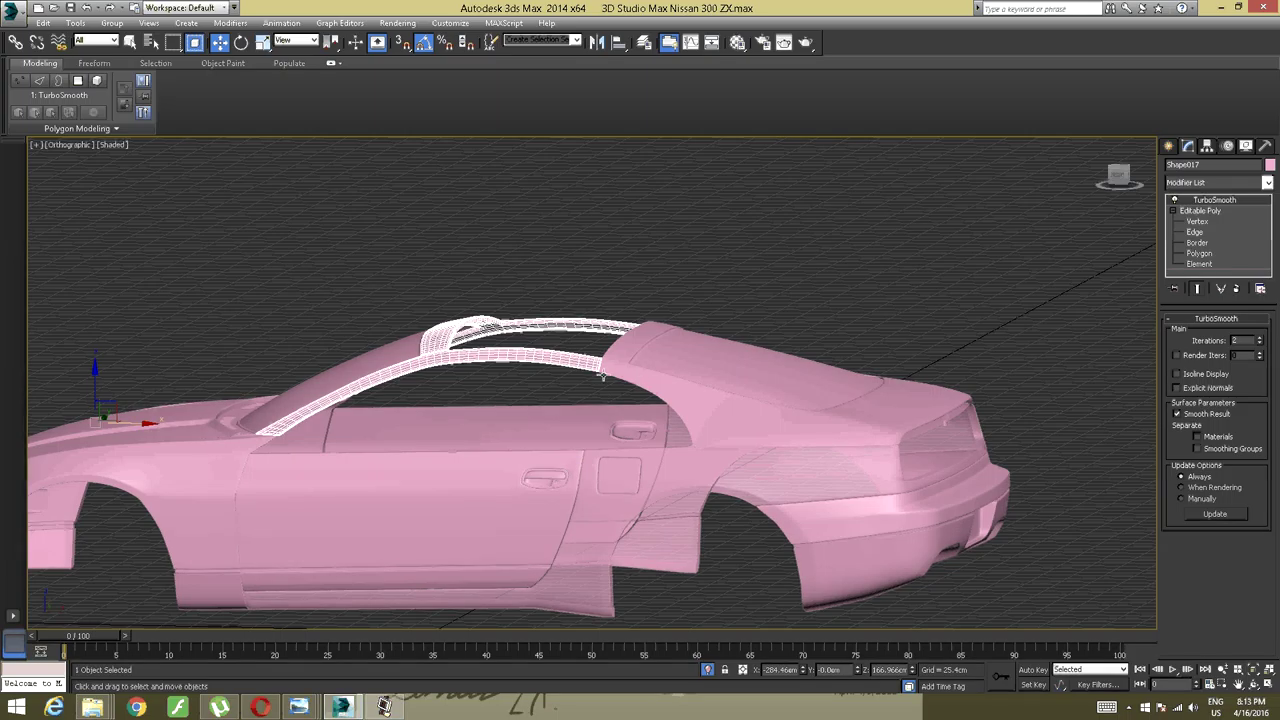
Delete the roof frame element from the original side-panel mesh, keeping its rear quarter, sill and tail-end elements.
click(1199, 264)
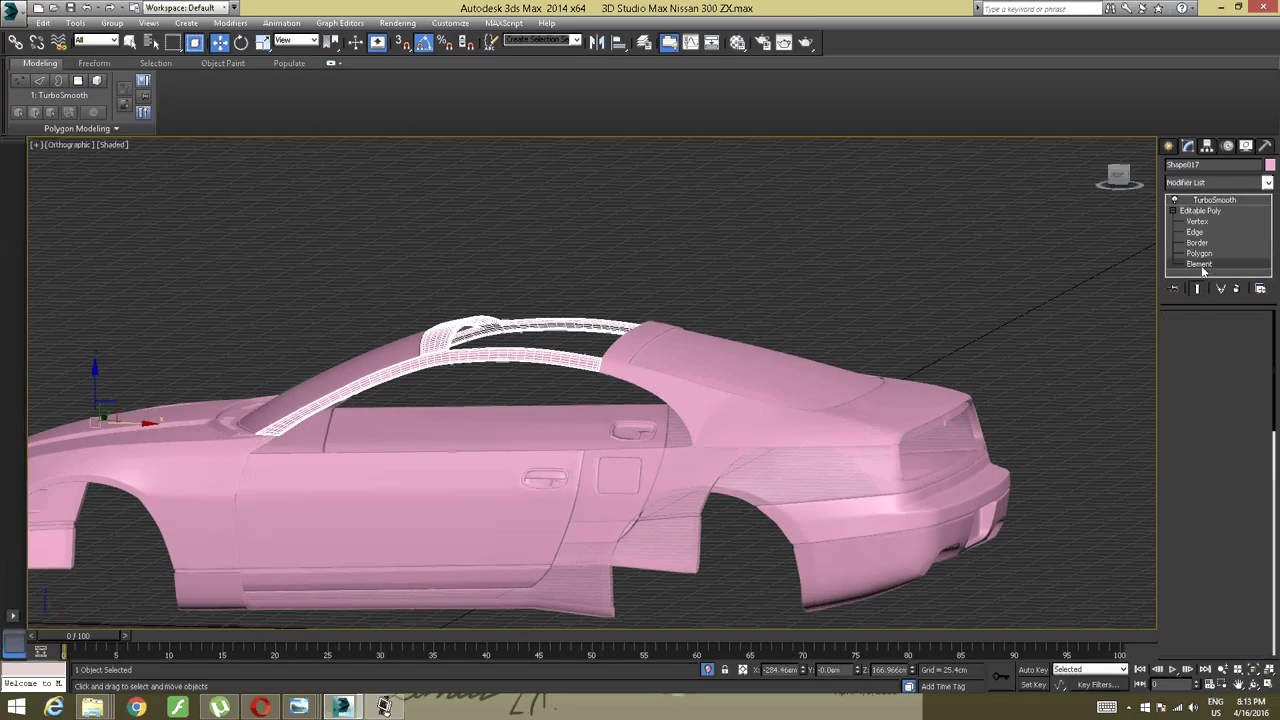
alt+middle_drag(700, 372, 679, 468)
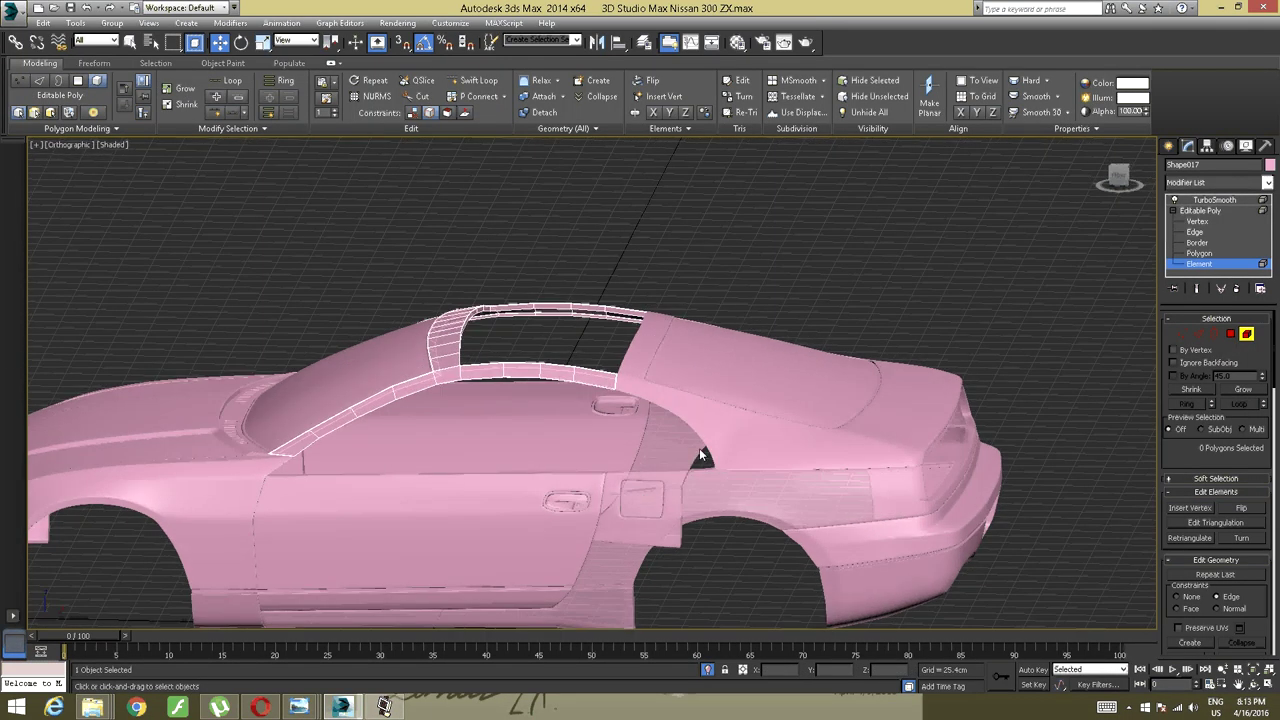
click(1192, 212)
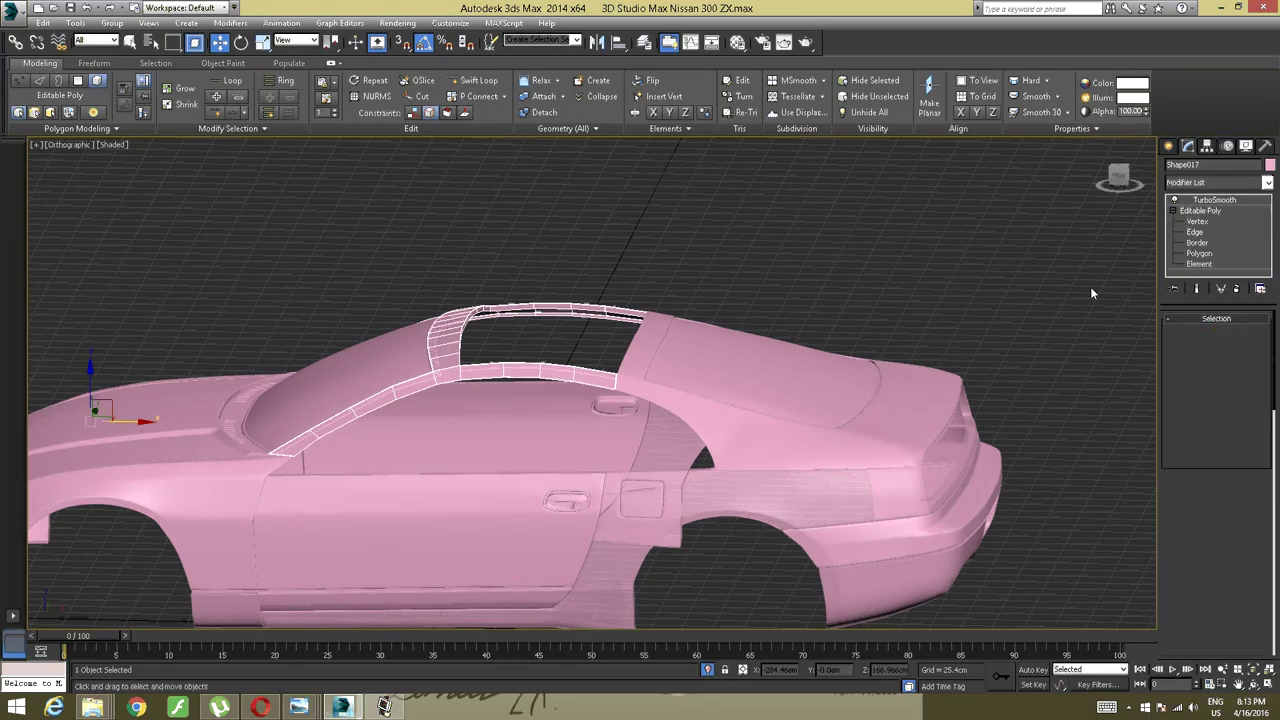
click(686, 505)
alt+middle_drag(686, 505, 690, 540)
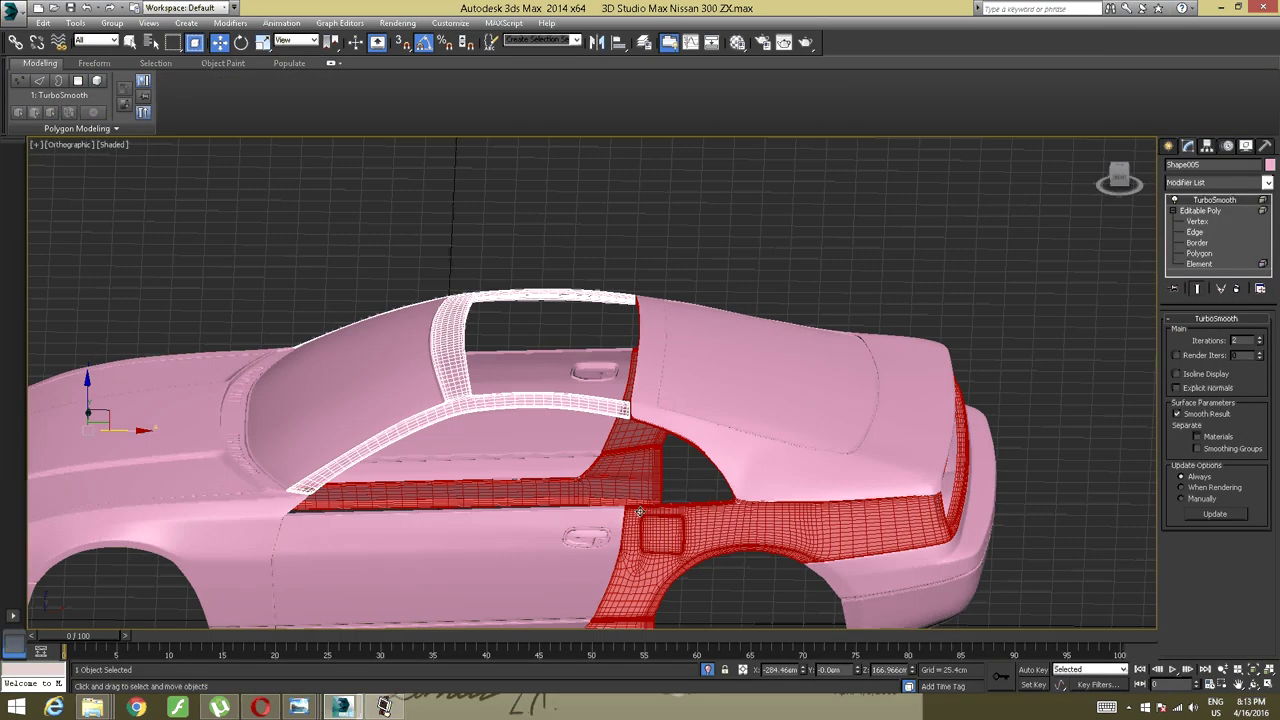
click(1200, 264)
click(566, 405)
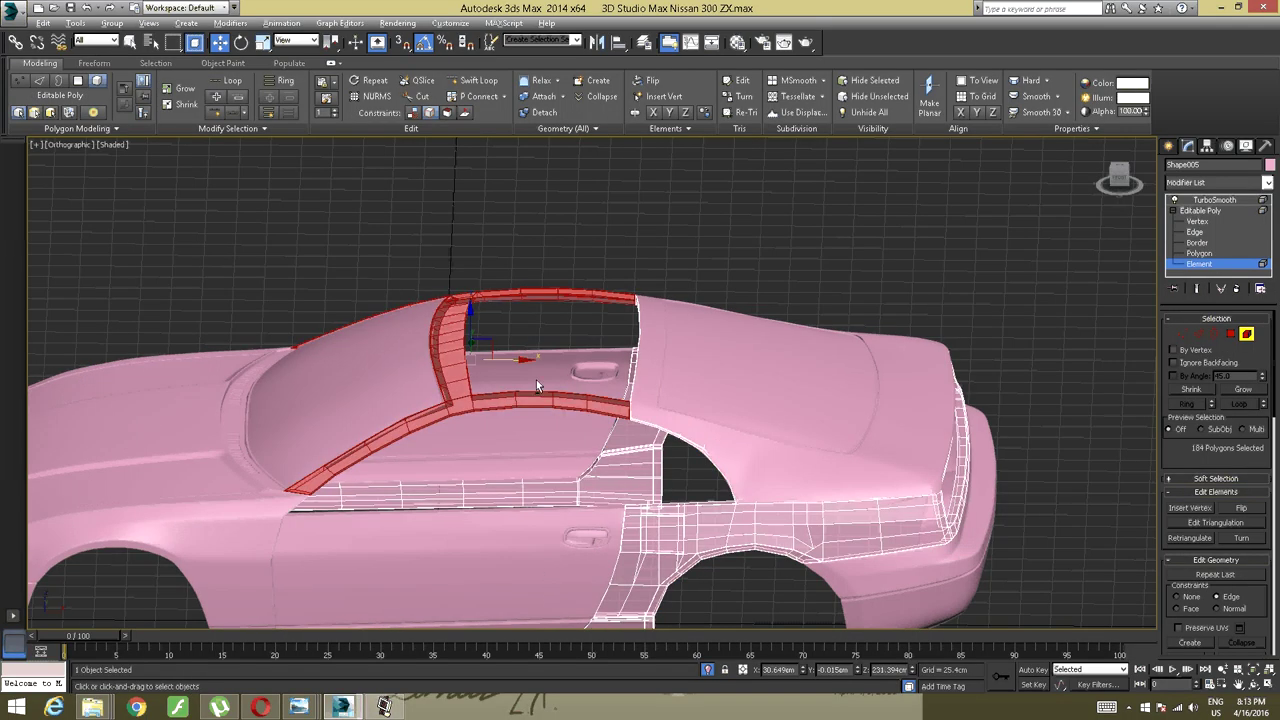
alt+middle_drag(536, 380, 811, 391)
key(Delete)
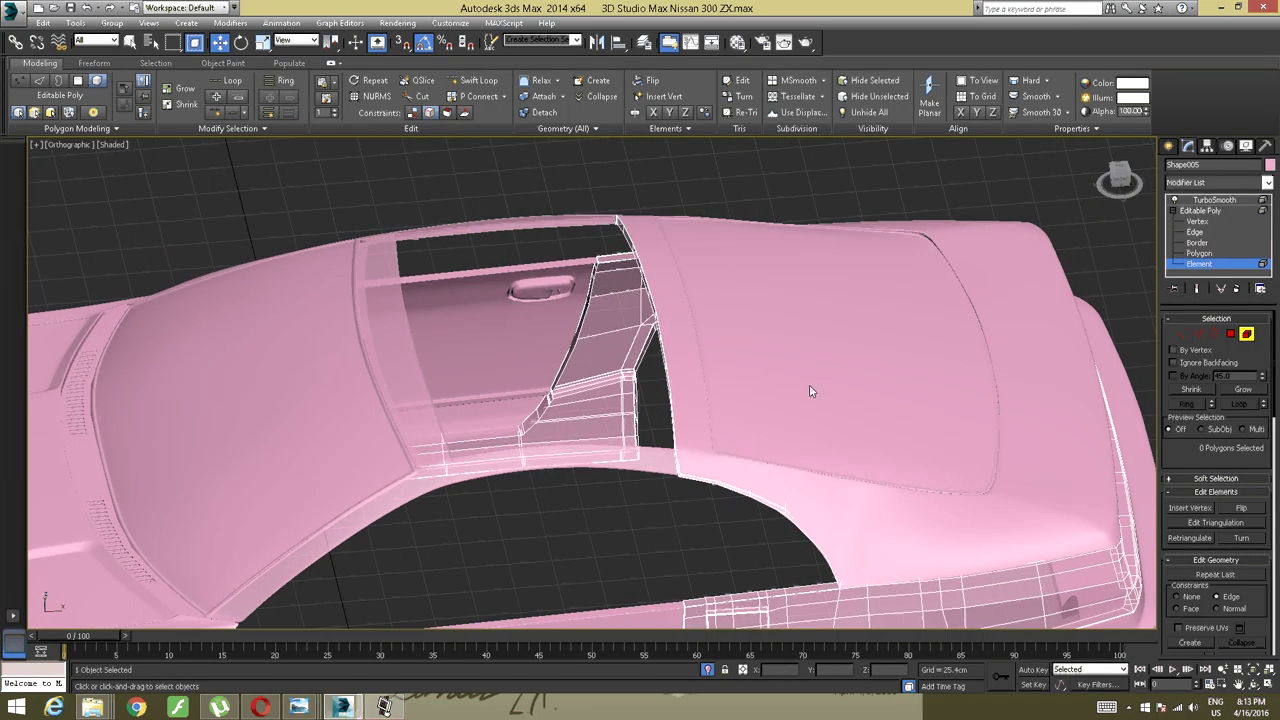
click(1200, 211)
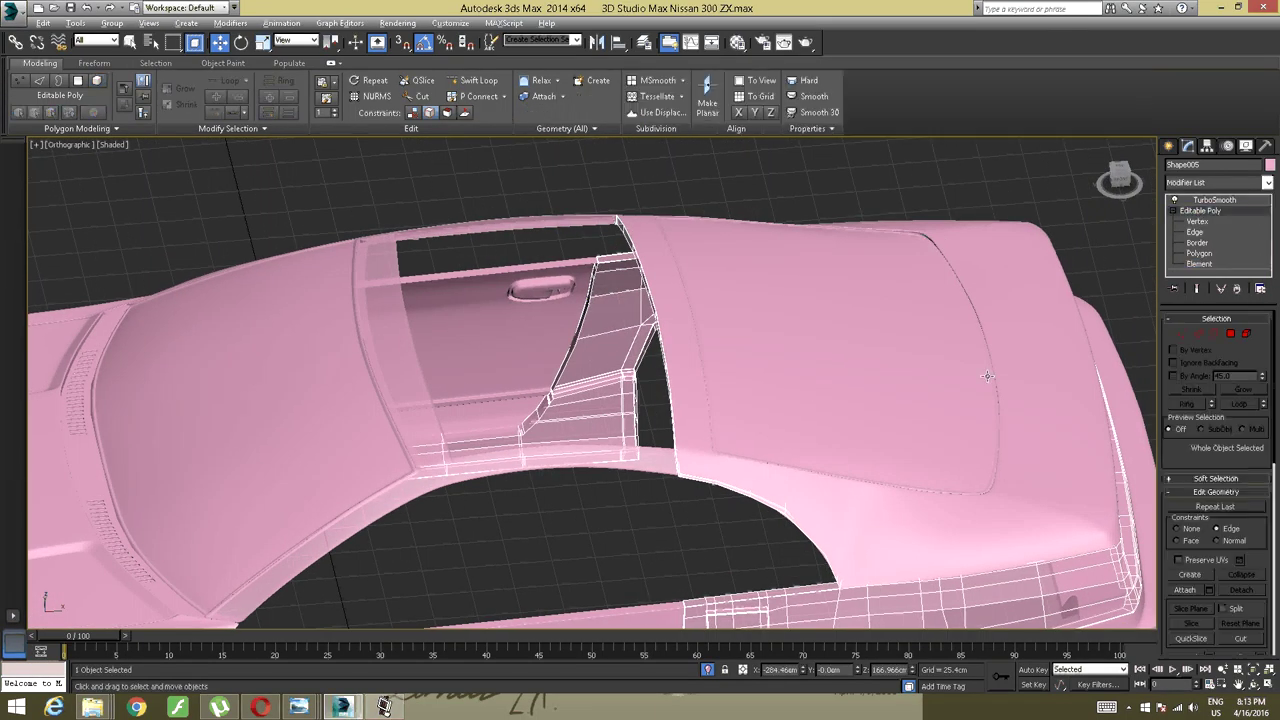
Examine the original mesh around the rear quarter and tail end, and the roof opening from directly above.
alt+middle_drag(960, 280, 1002, 279)
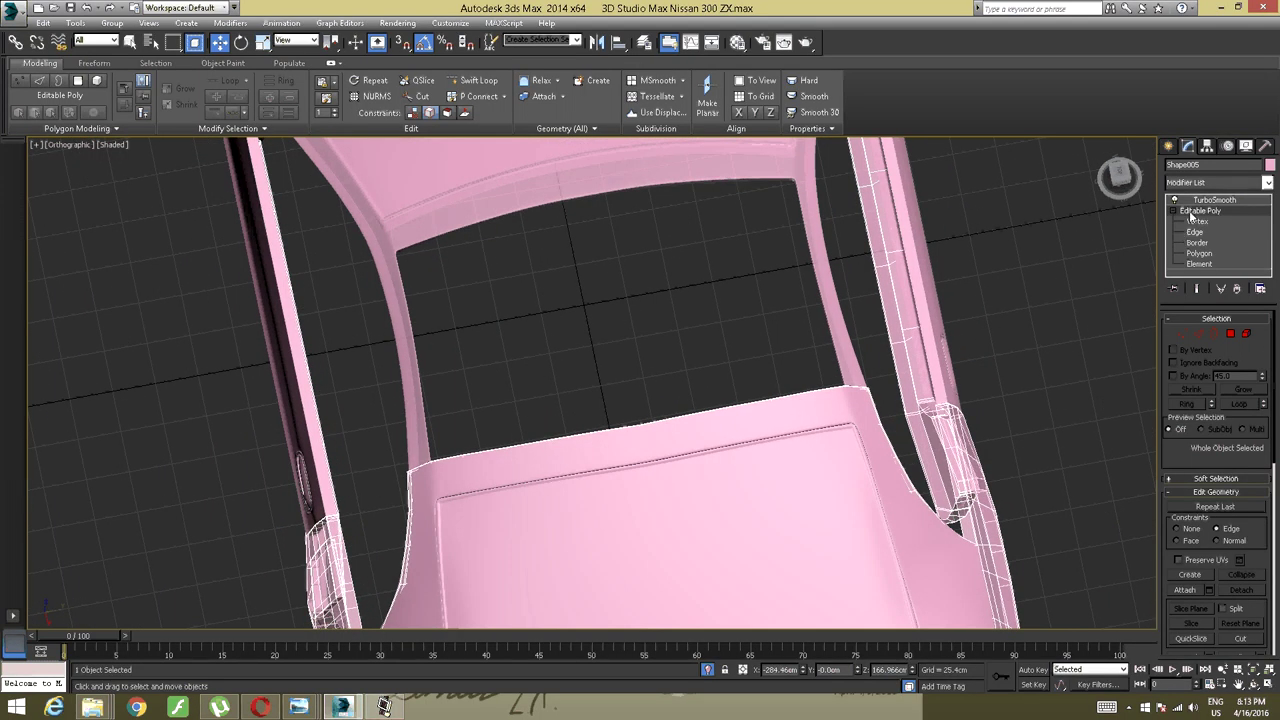
click(1120, 174)
alt+middle_drag(1065, 206, 690, 428)
scroll(645, 345, up, 4)
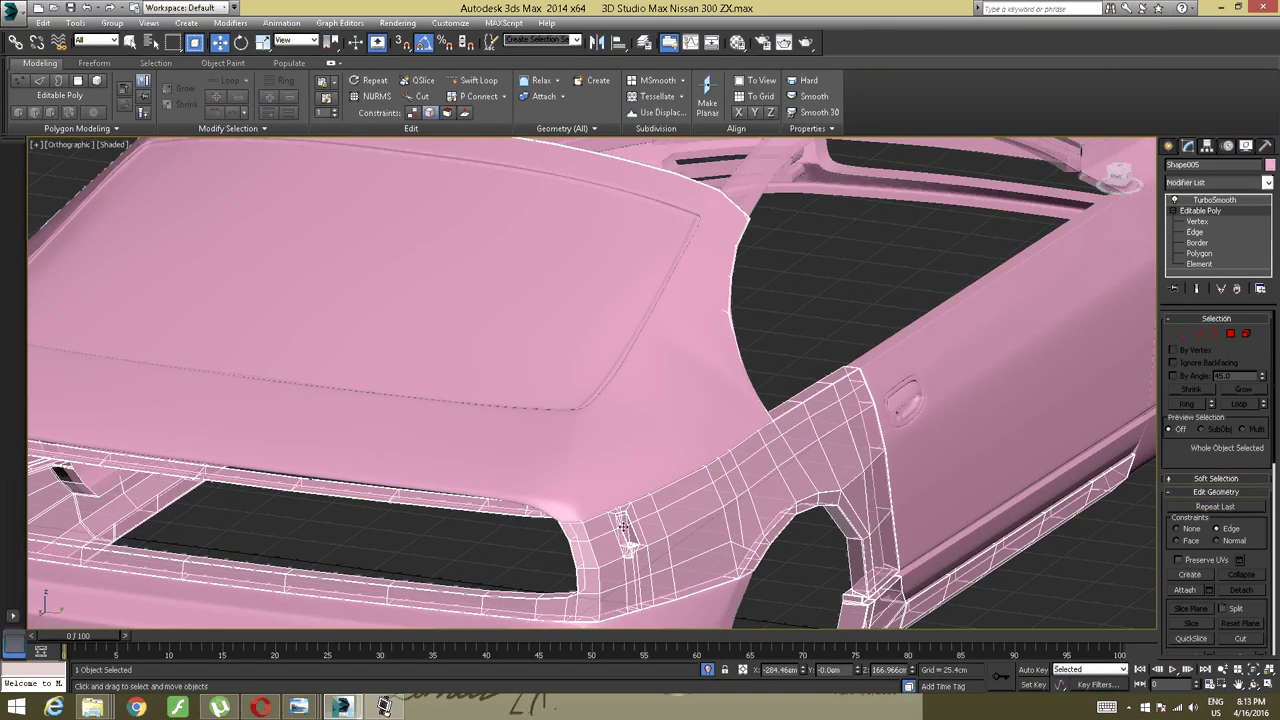
alt+middle_drag(620, 531, 531, 372)
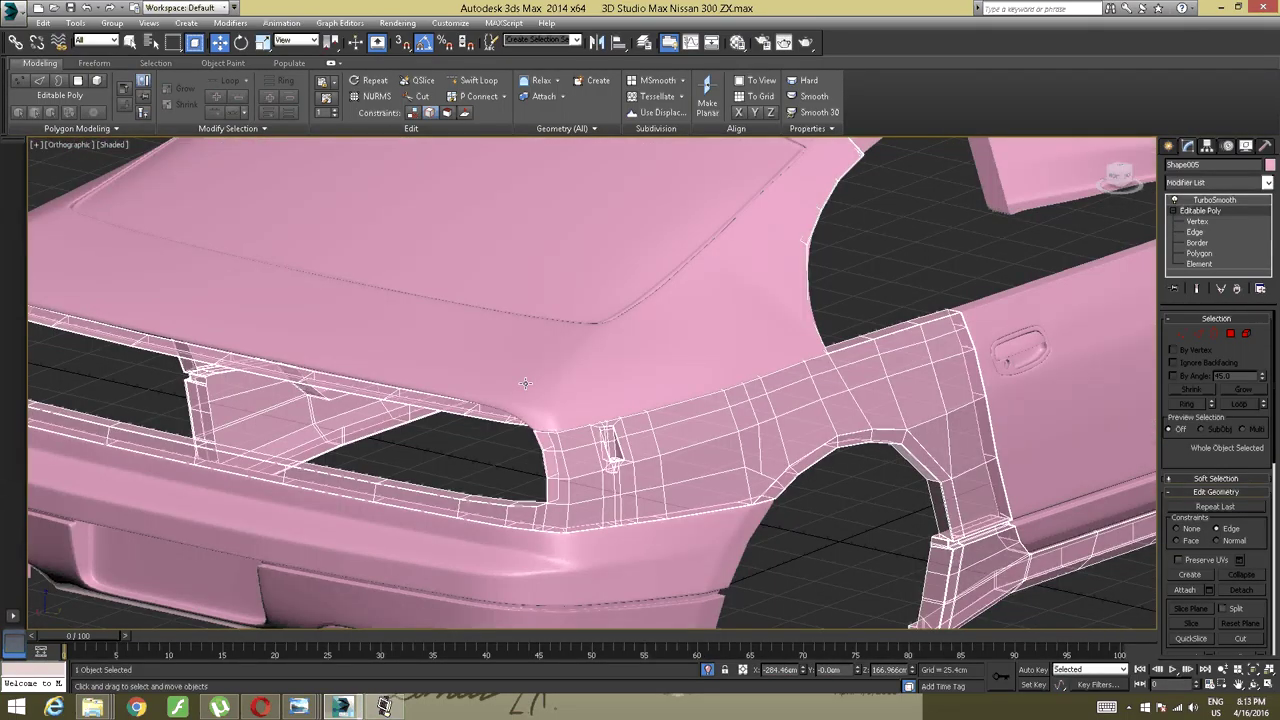
alt+middle_drag(668, 450, 458, 382)
alt+middle_drag(569, 297, 552, 398)
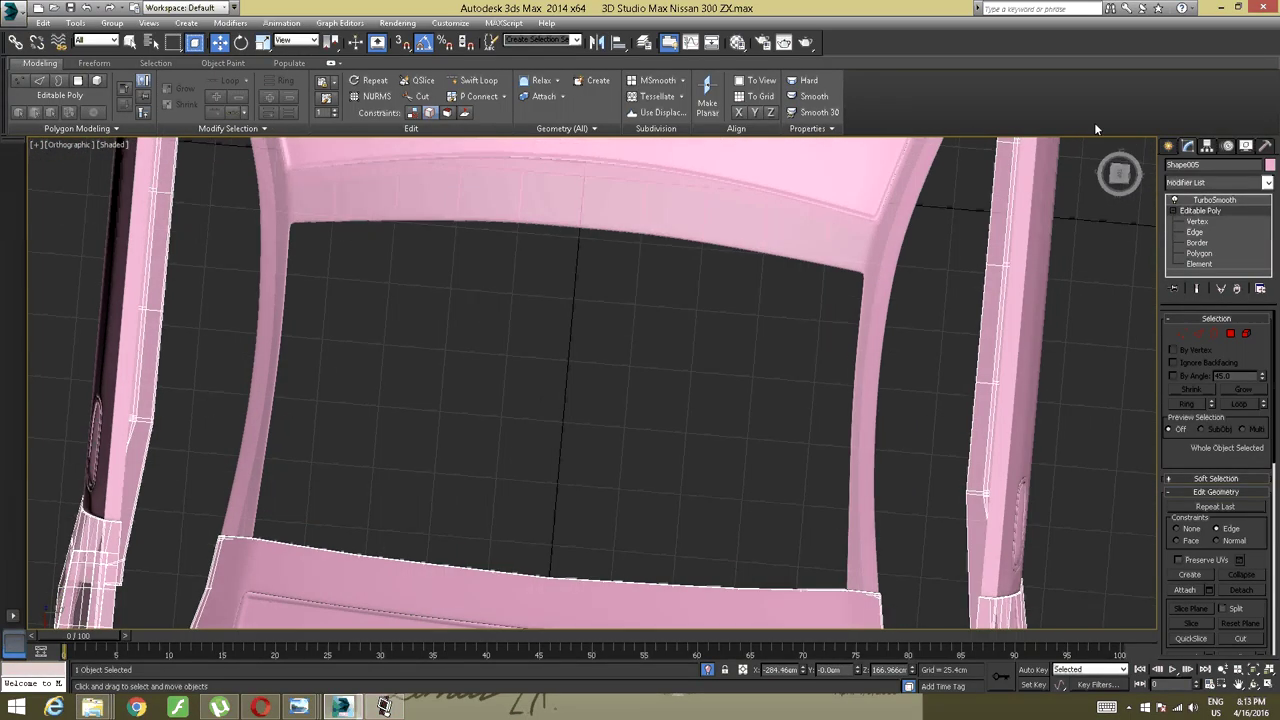
click(1122, 174)
middle_drag(806, 212, 670, 295)
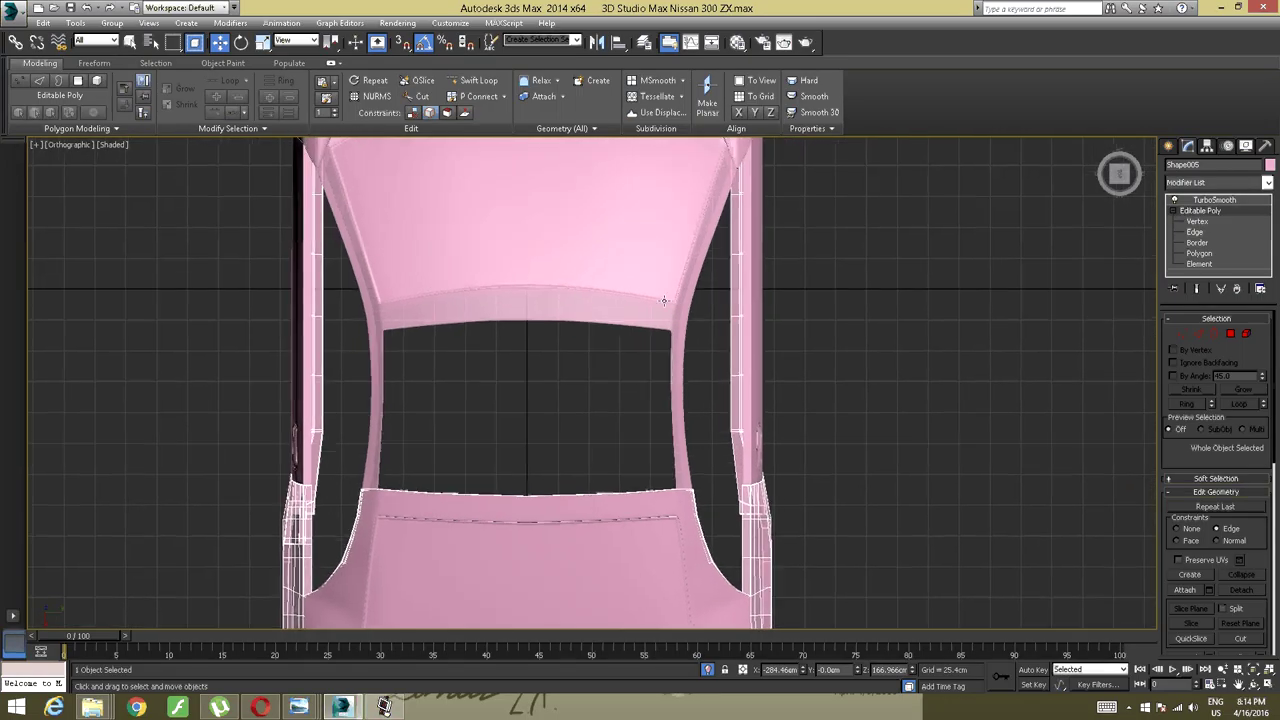
click(1199, 254)
scroll(883, 266, up, 3)
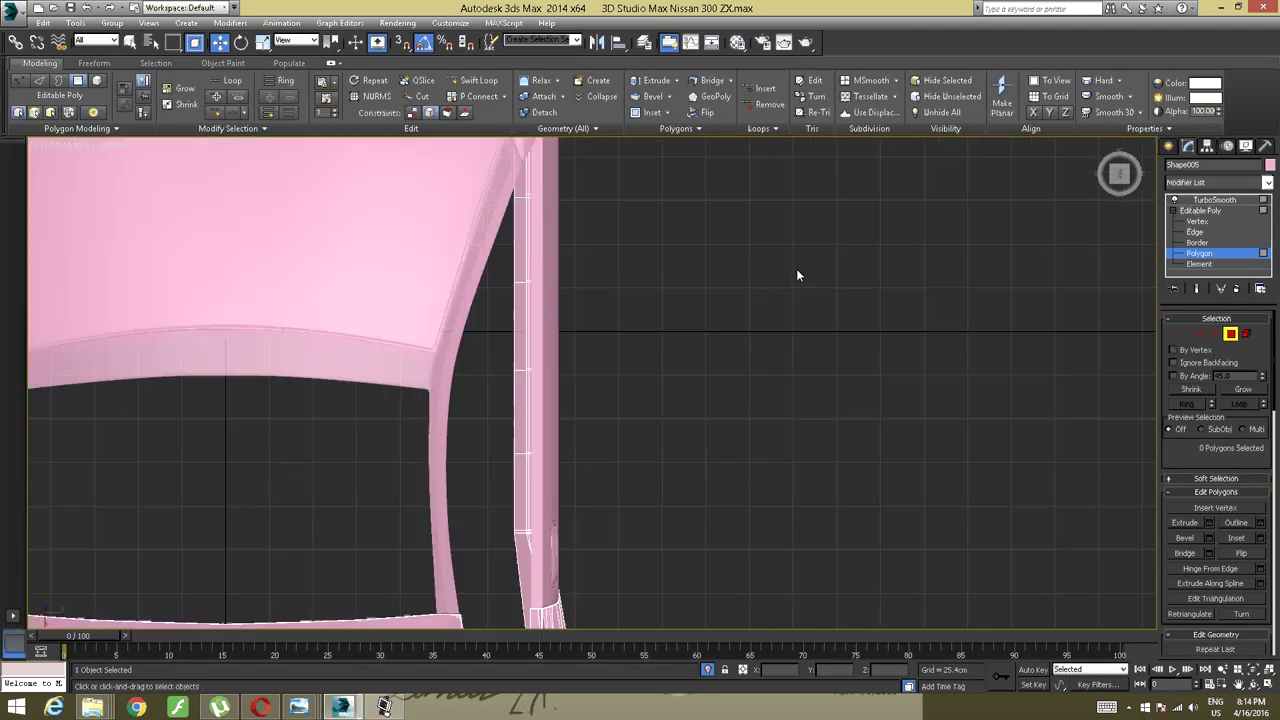
scroll(797, 270, down, 3)
middle_drag(740, 270, 758, 280)
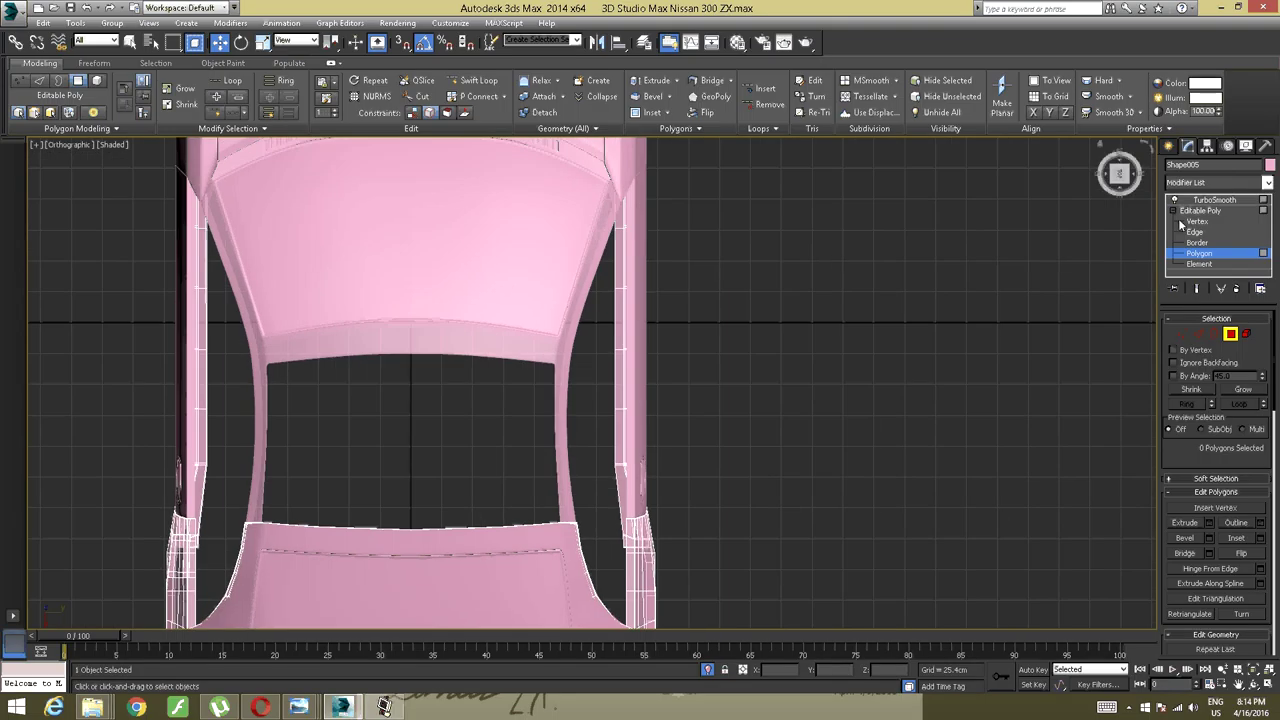
click(1201, 211)
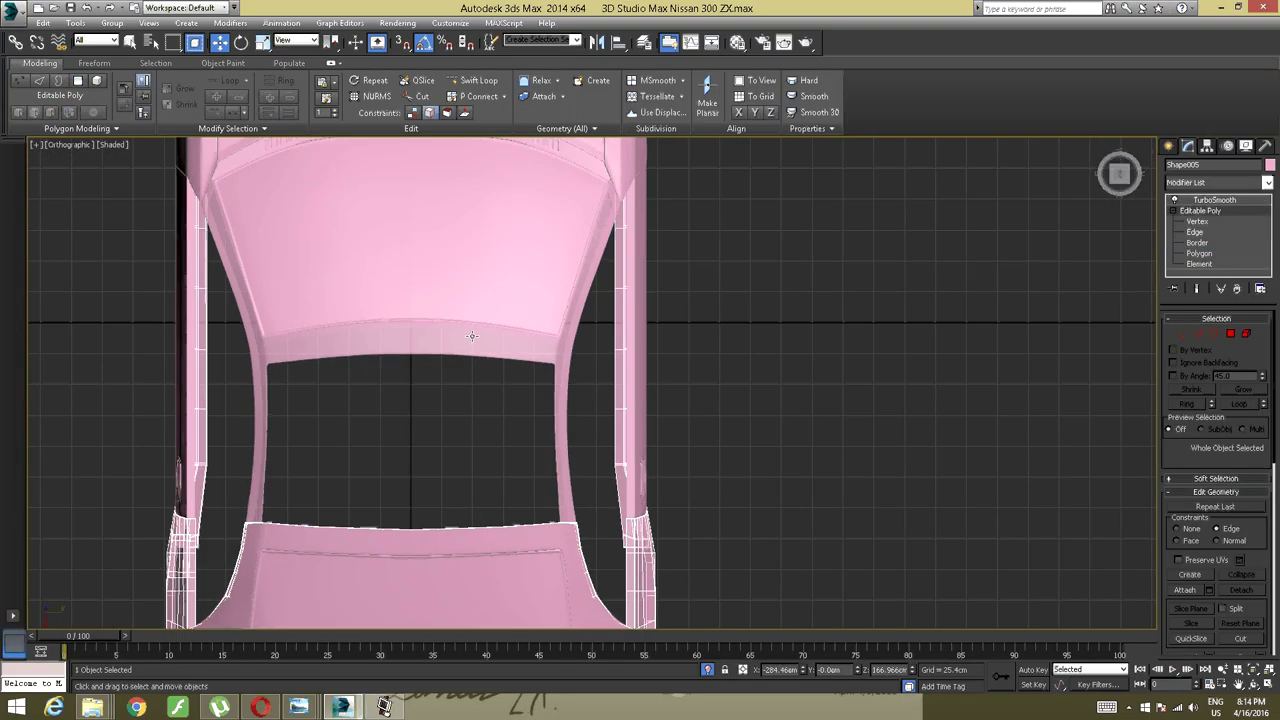
Select the cloned roof frame and delete all its polygons on one side of the car's centreline.
click(471, 336)
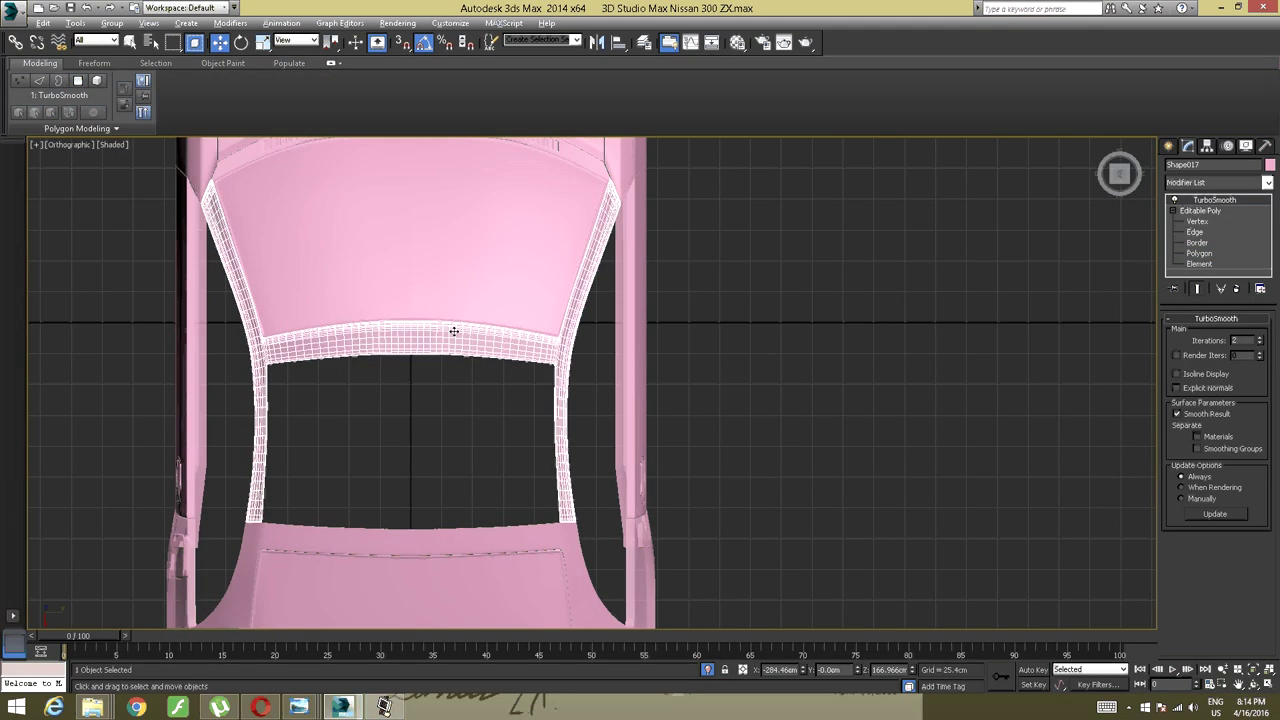
click(1199, 253)
middle_drag(614, 334, 630, 350)
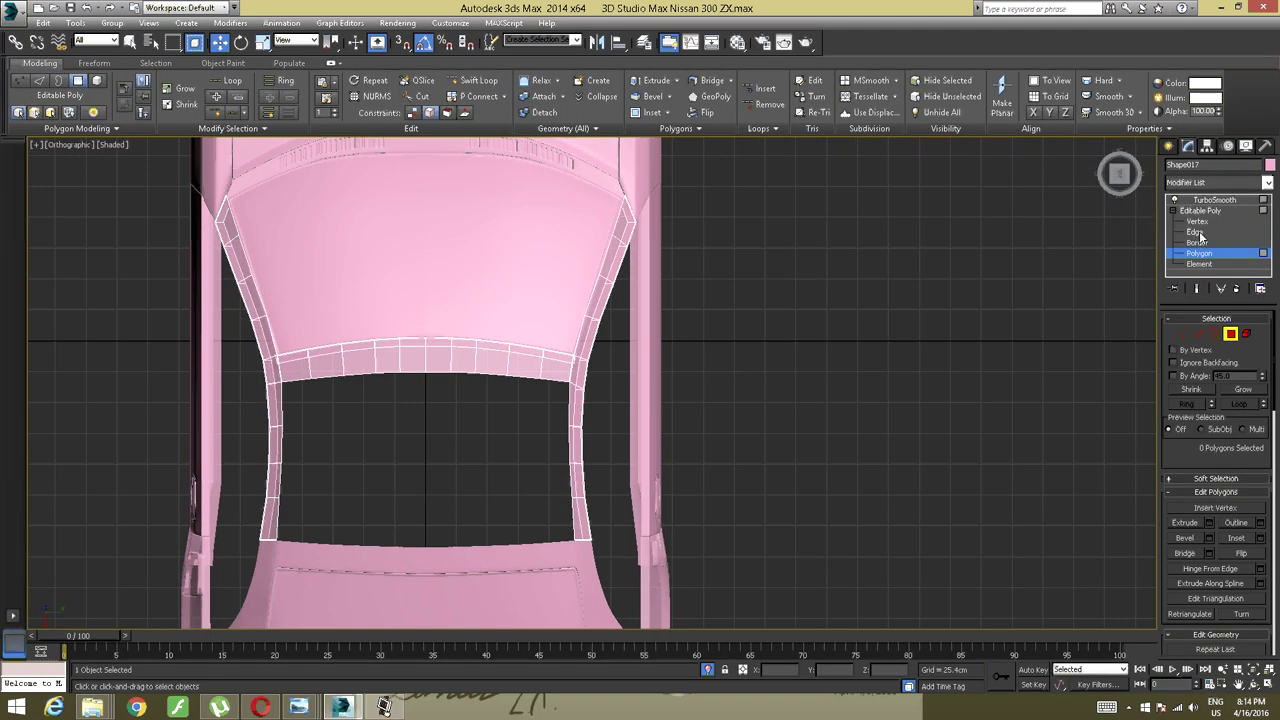
click(1199, 264)
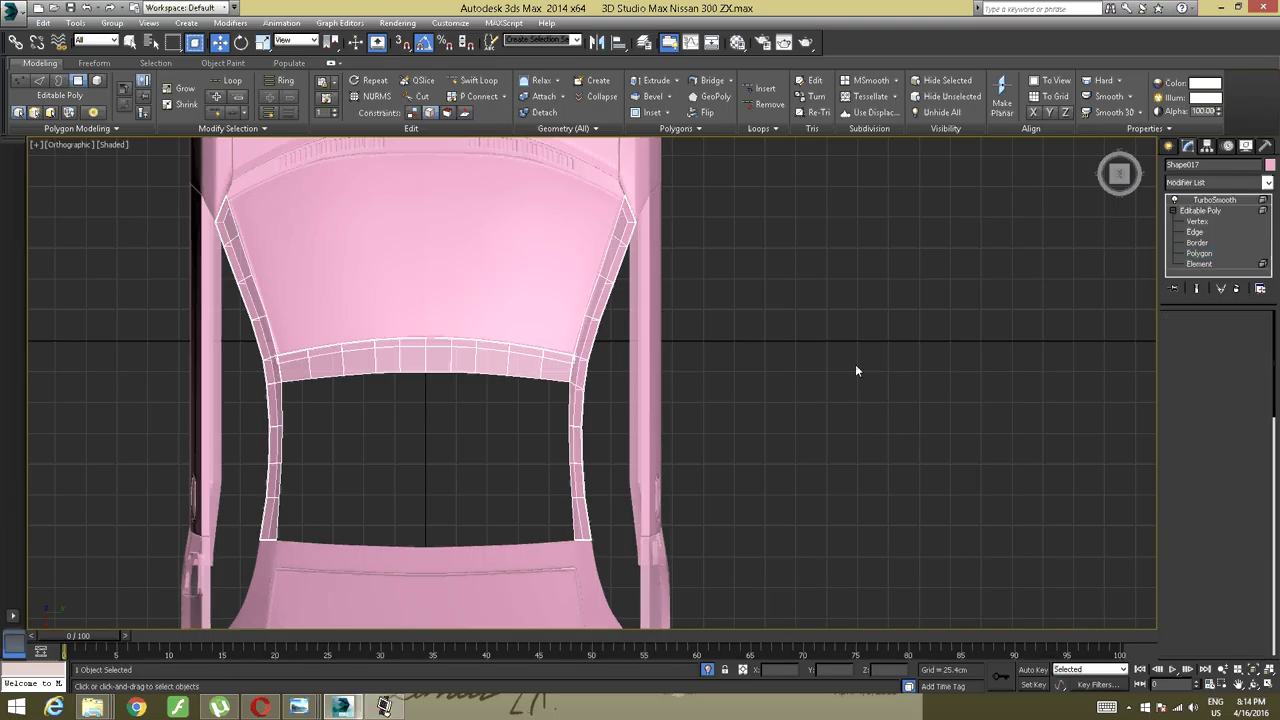
scroll(743, 384, down, 3)
middle_drag(715, 438, 695, 464)
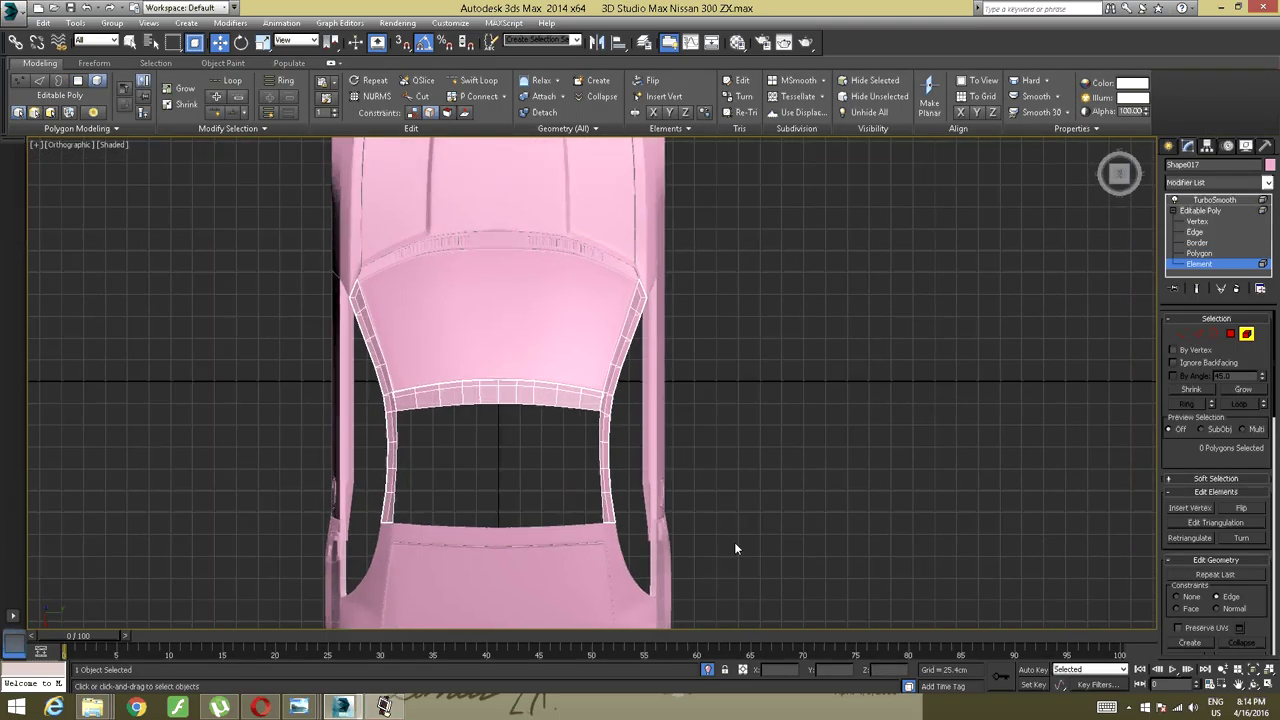
drag(740, 557, 502, 271)
click(1230, 334)
drag(752, 561, 500, 262)
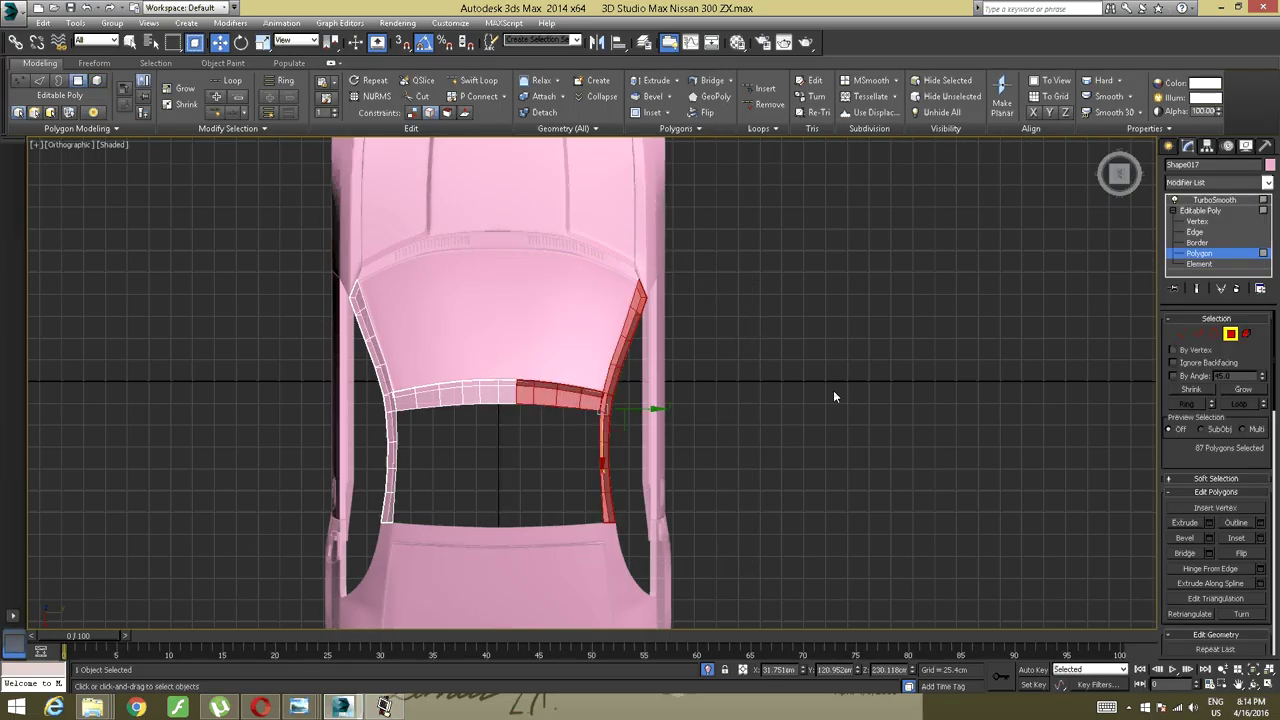
drag(777, 590, 495, 234)
click(578, 302)
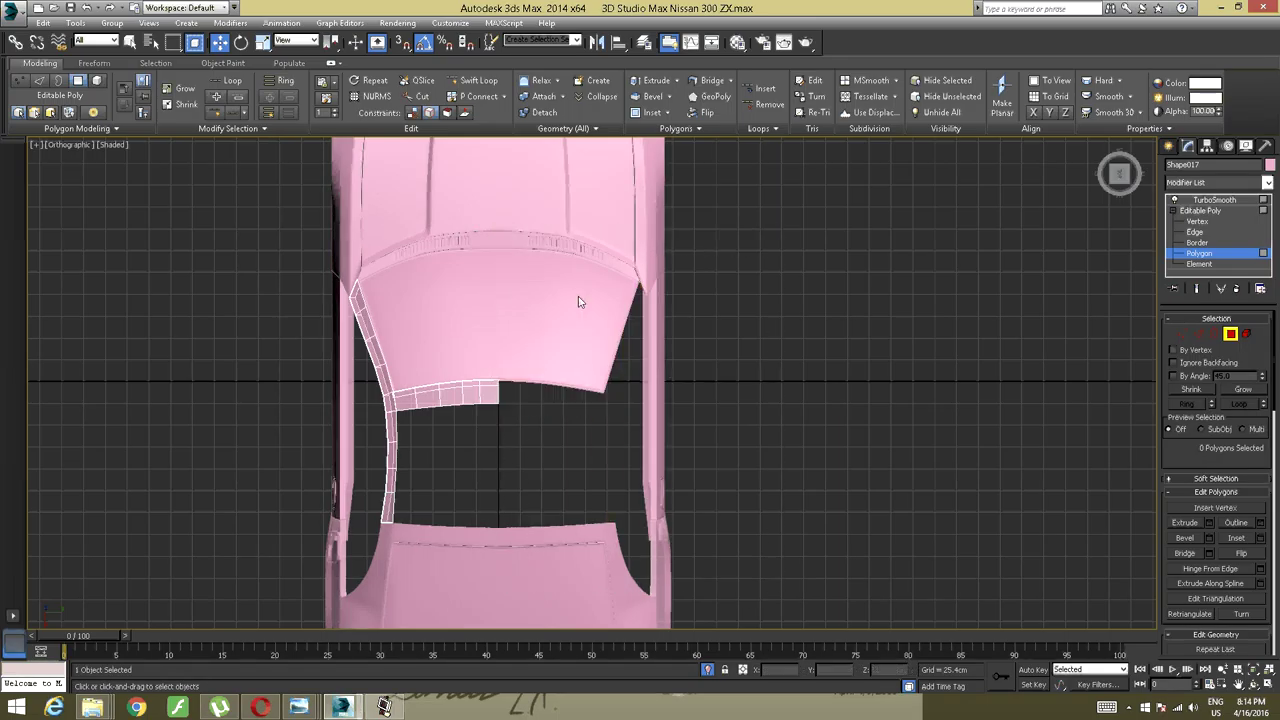
Insert an edge loop with Swift Loop across the remaining roof rail, just behind its junction with the windshield crossbar.
alt+middle_drag(600, 277, 420, 408)
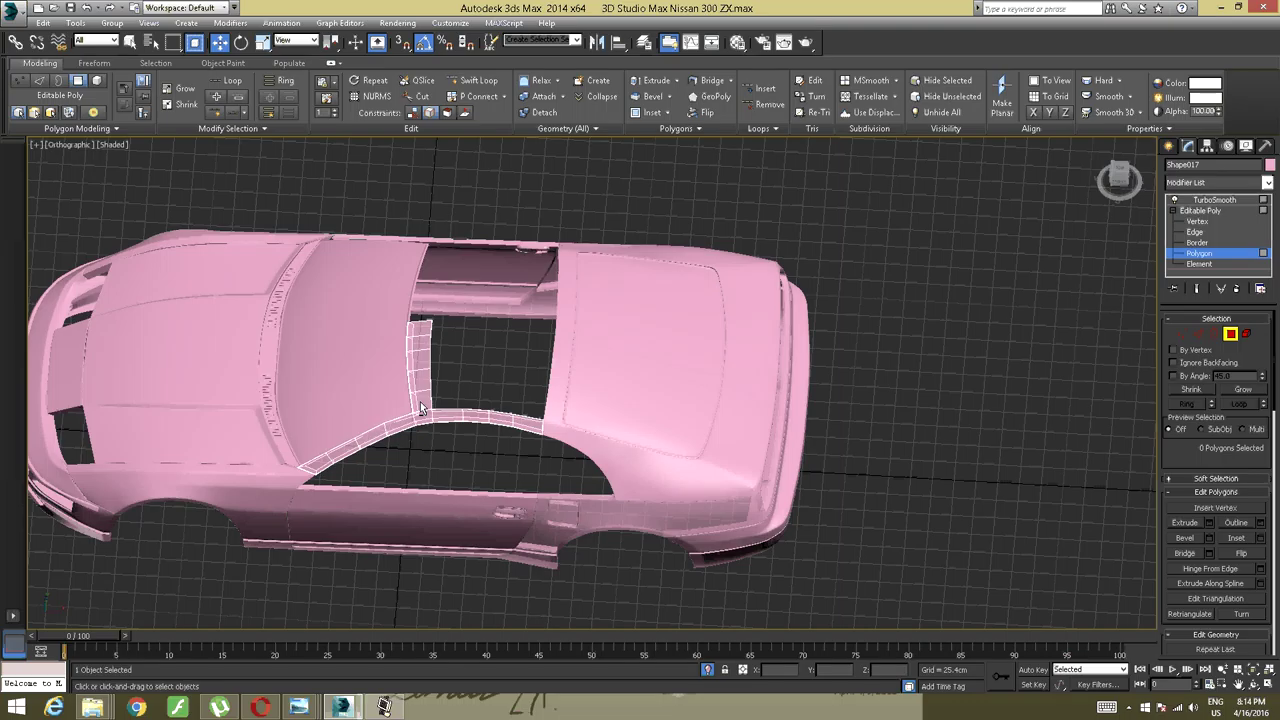
scroll(420, 408, up, 10)
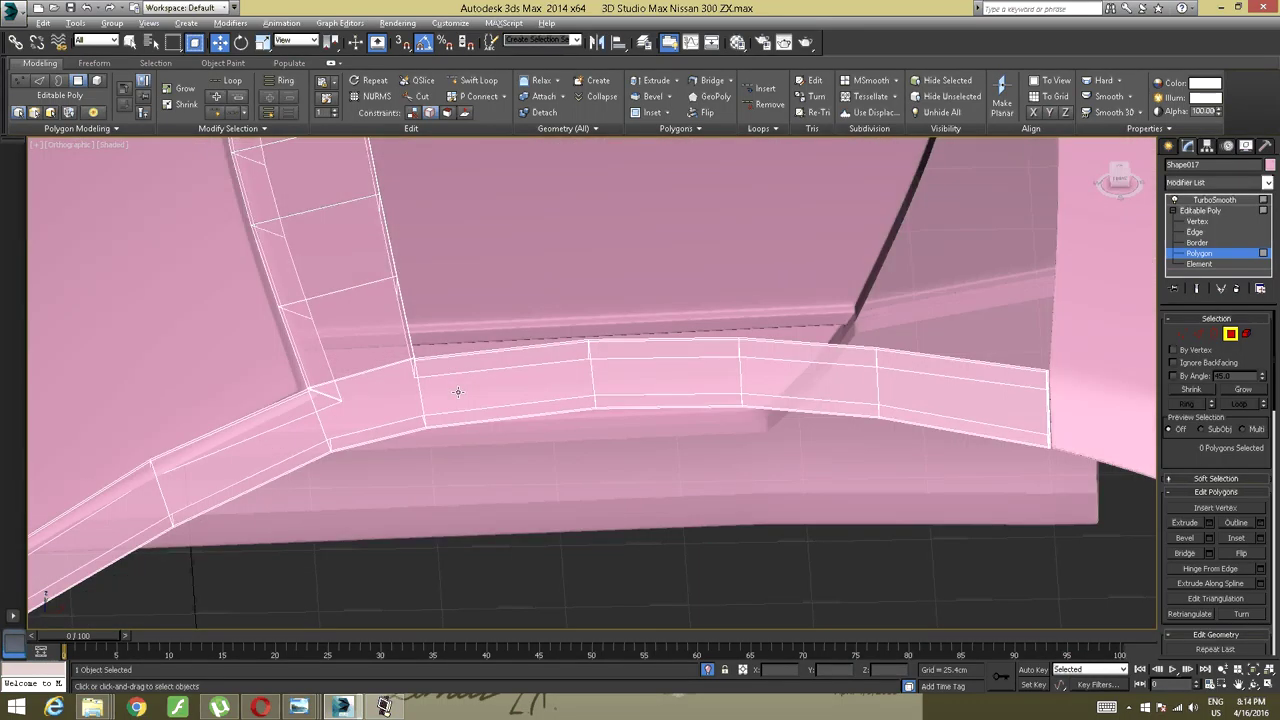
alt+middle_drag(458, 392, 457, 357)
scroll(443, 390, up, 6)
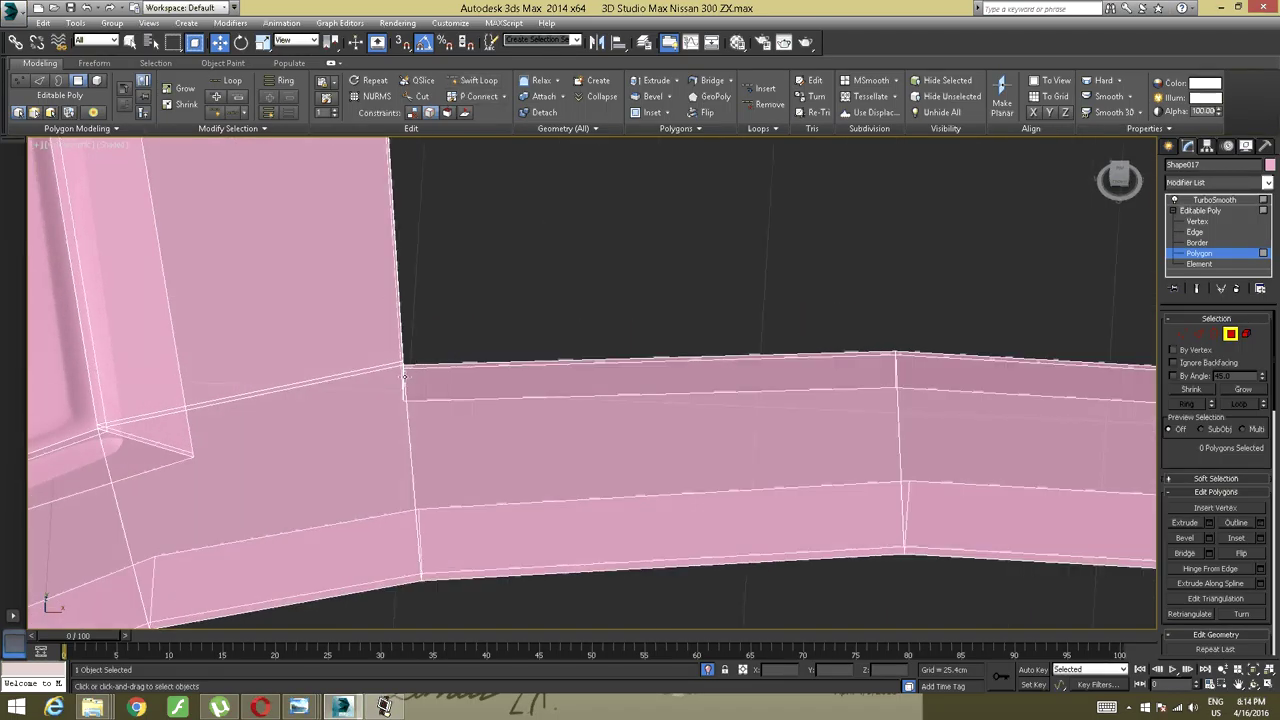
click(477, 80)
click(408, 368)
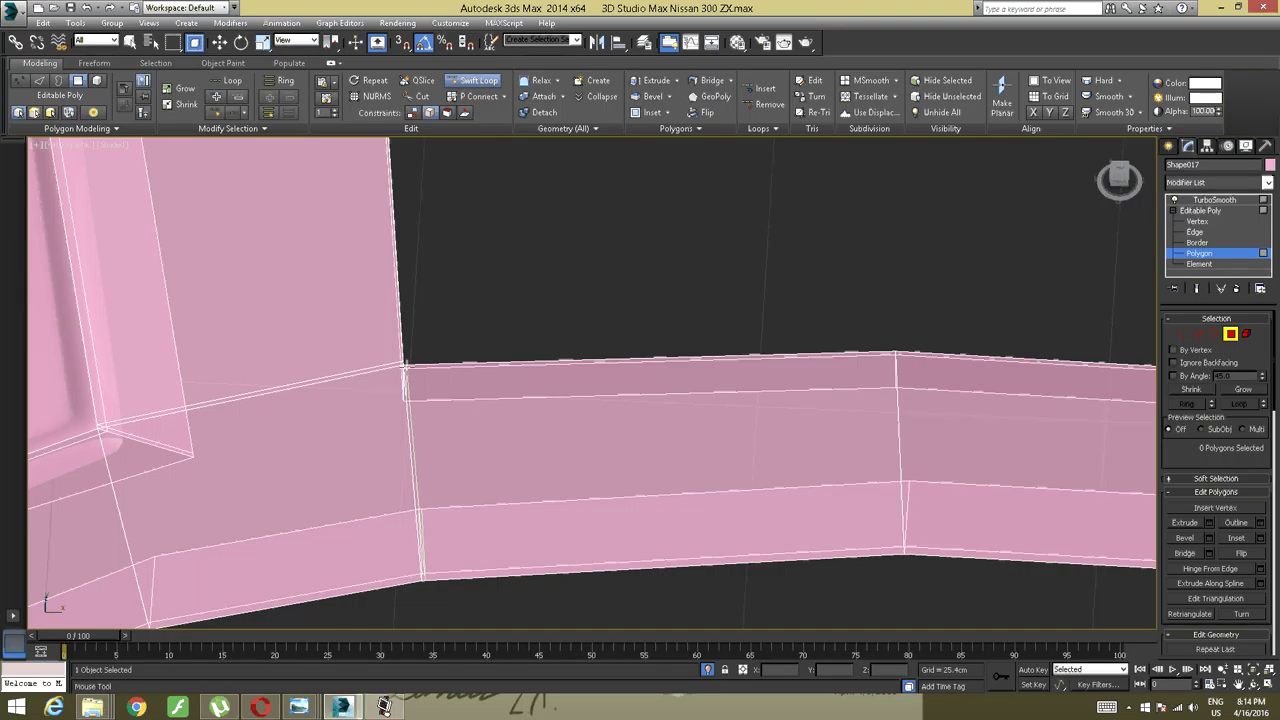
key(w)
scroll(435, 400, up, 6)
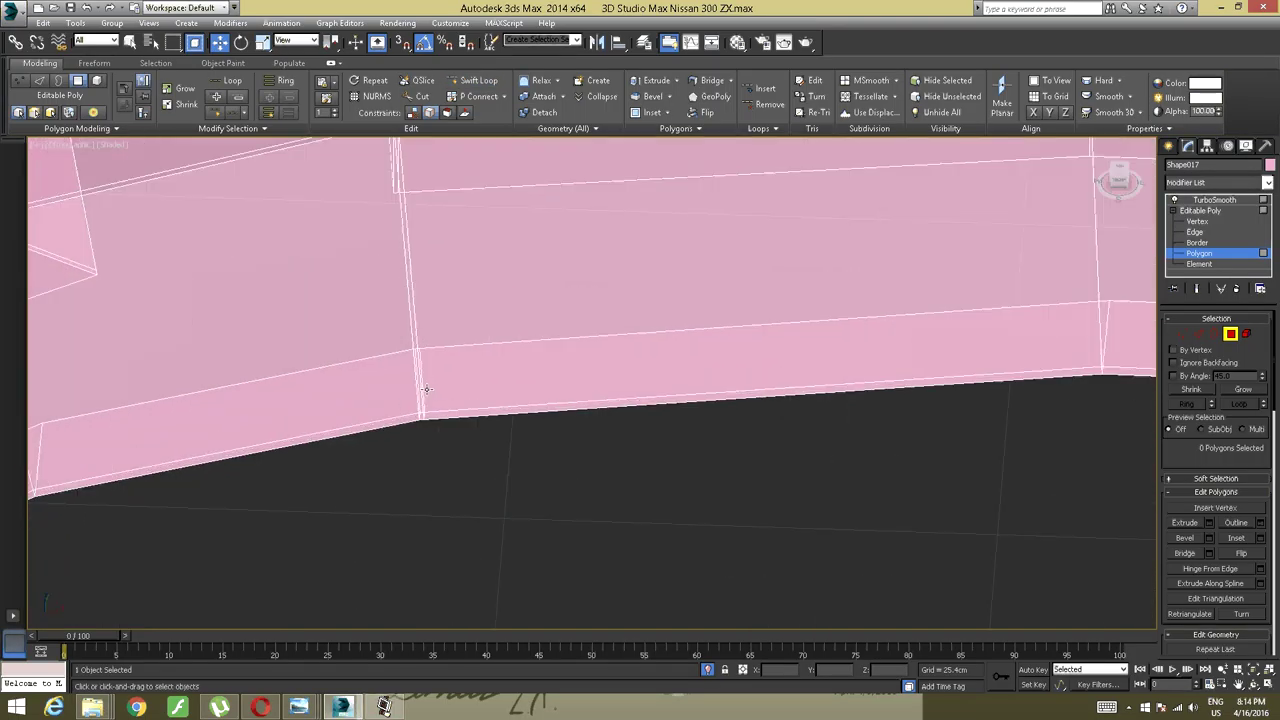
middle_drag(422, 345, 431, 430)
scroll(443, 320, down, 4)
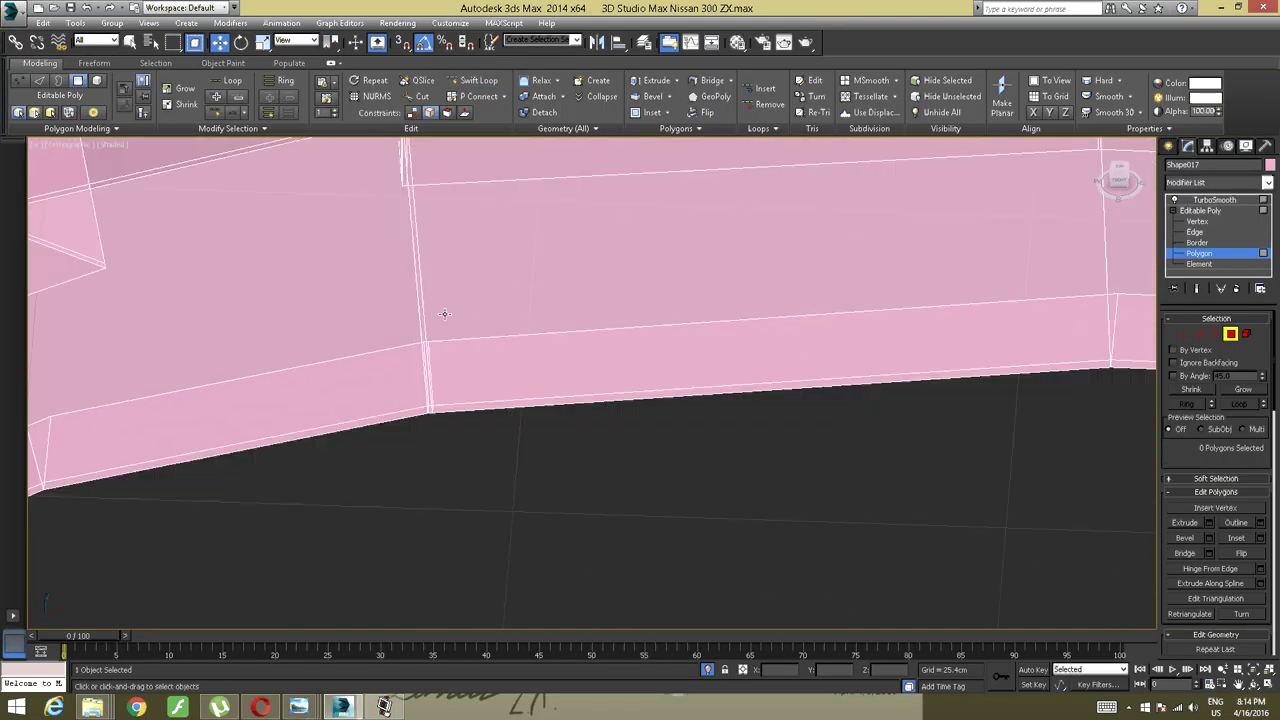
middle_drag(443, 314, 445, 391)
middle_drag(437, 340, 403, 384)
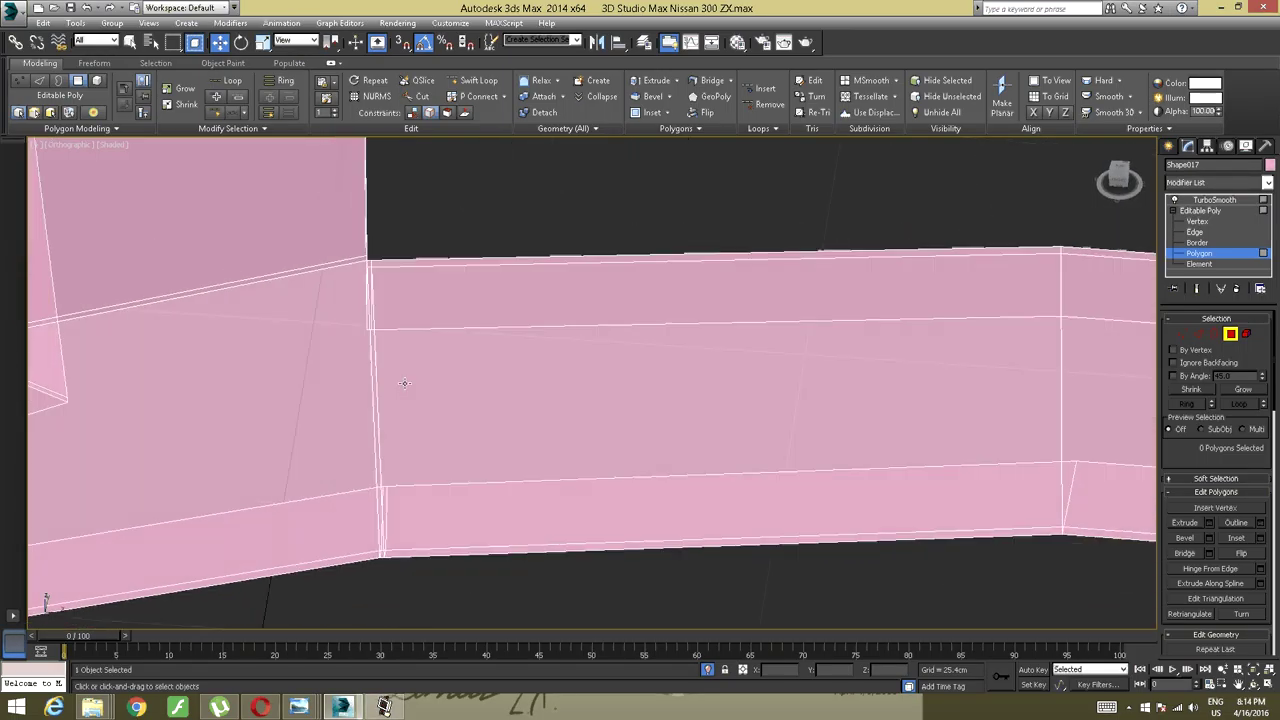
Add a second Swift Loop edge across the roof rail, close behind the first loop.
click(474, 80)
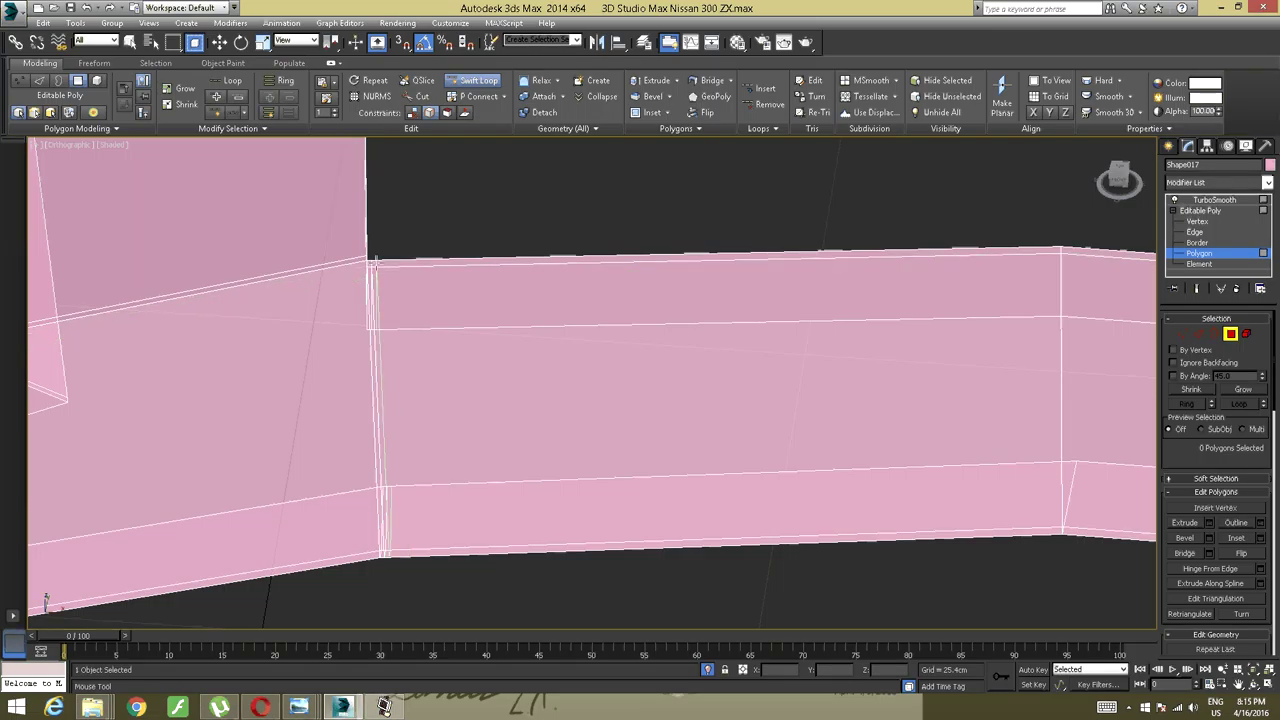
right_click(376, 264)
alt+middle_drag(376, 264, 440, 306)
scroll(418, 302, up, 2)
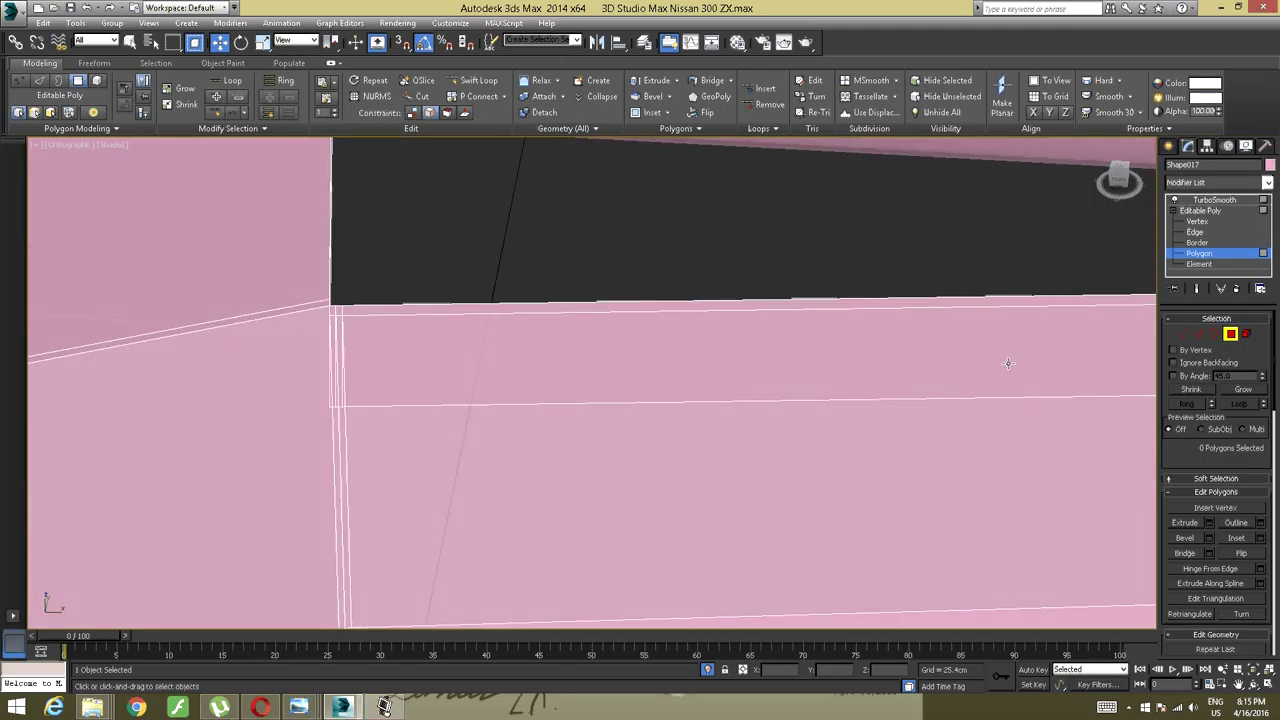
Select the narrow polygon strip between the crossbar junction edge and the first added loop and delete it to split the rail.
click(334, 320)
alt+middle_drag(334, 320, 334, 245)
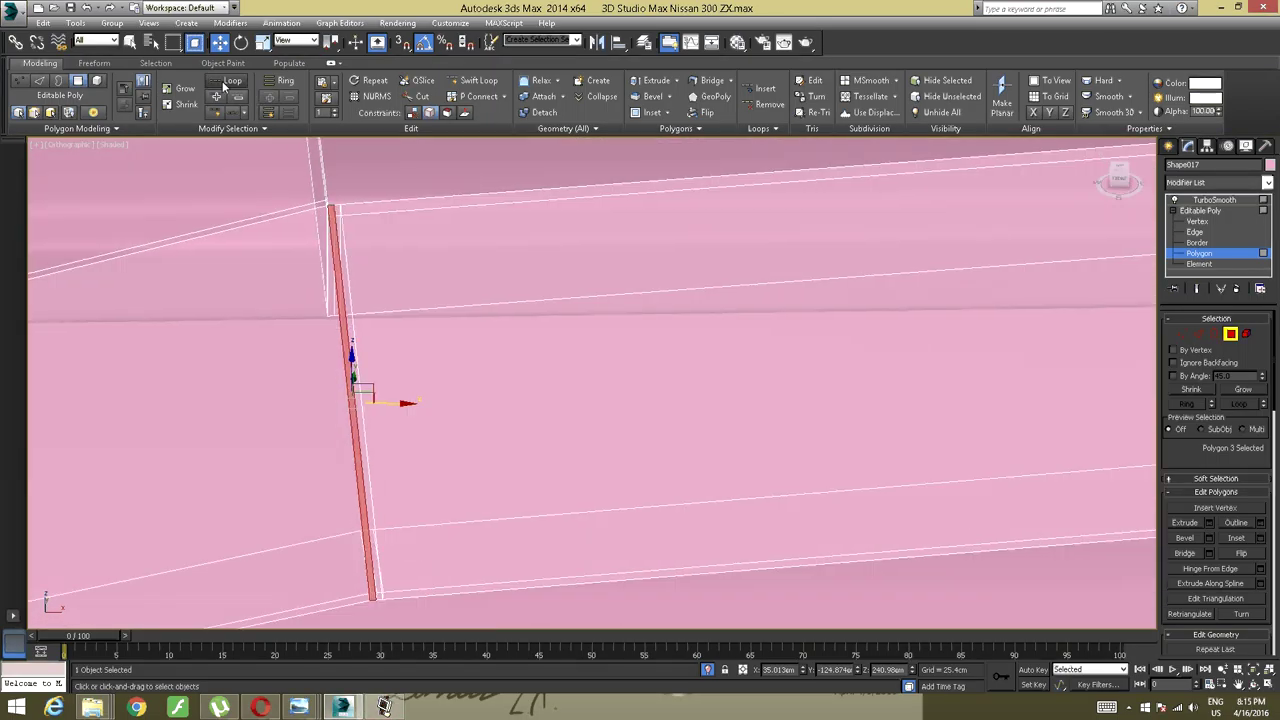
click(228, 80)
key(ctrl+z)
alt+middle_drag(318, 325, 307, 264)
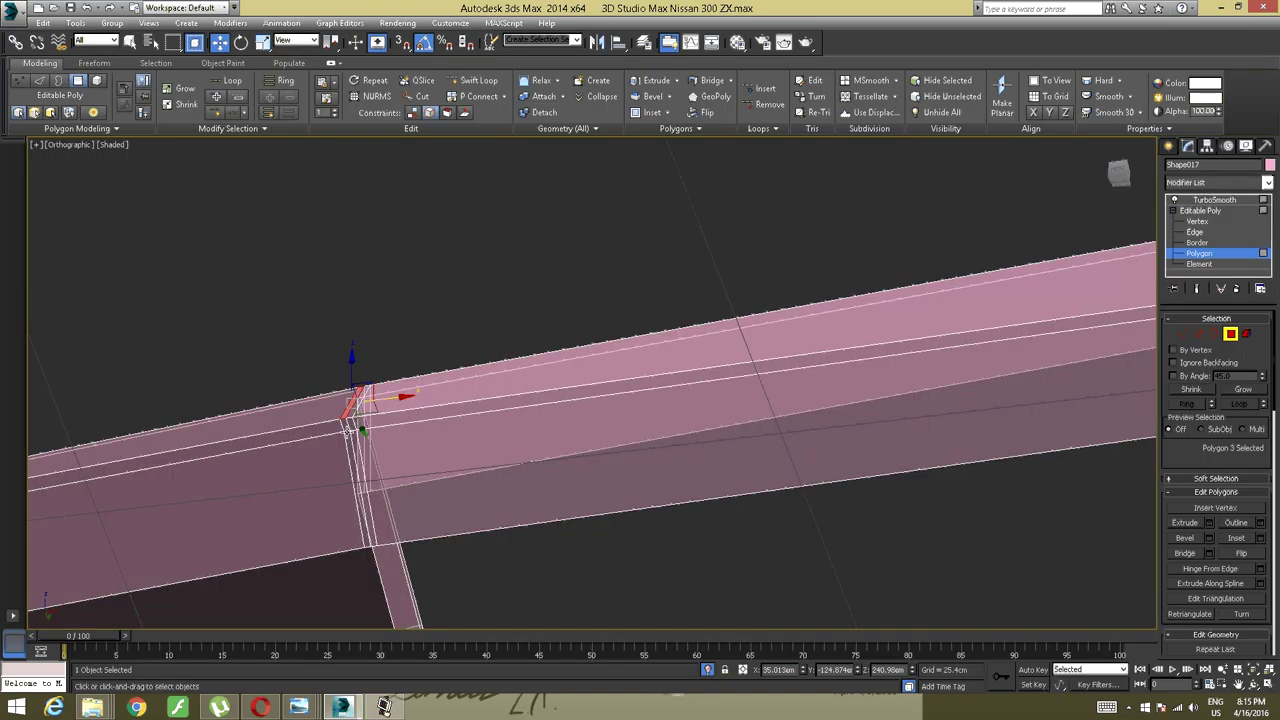
ctrl+click(343, 425)
click(238, 84)
alt+middle_drag(335, 268, 500, 309)
key(ctrl+d)
scroll(338, 365, down, 3)
alt+middle_drag(320, 367, 566, 368)
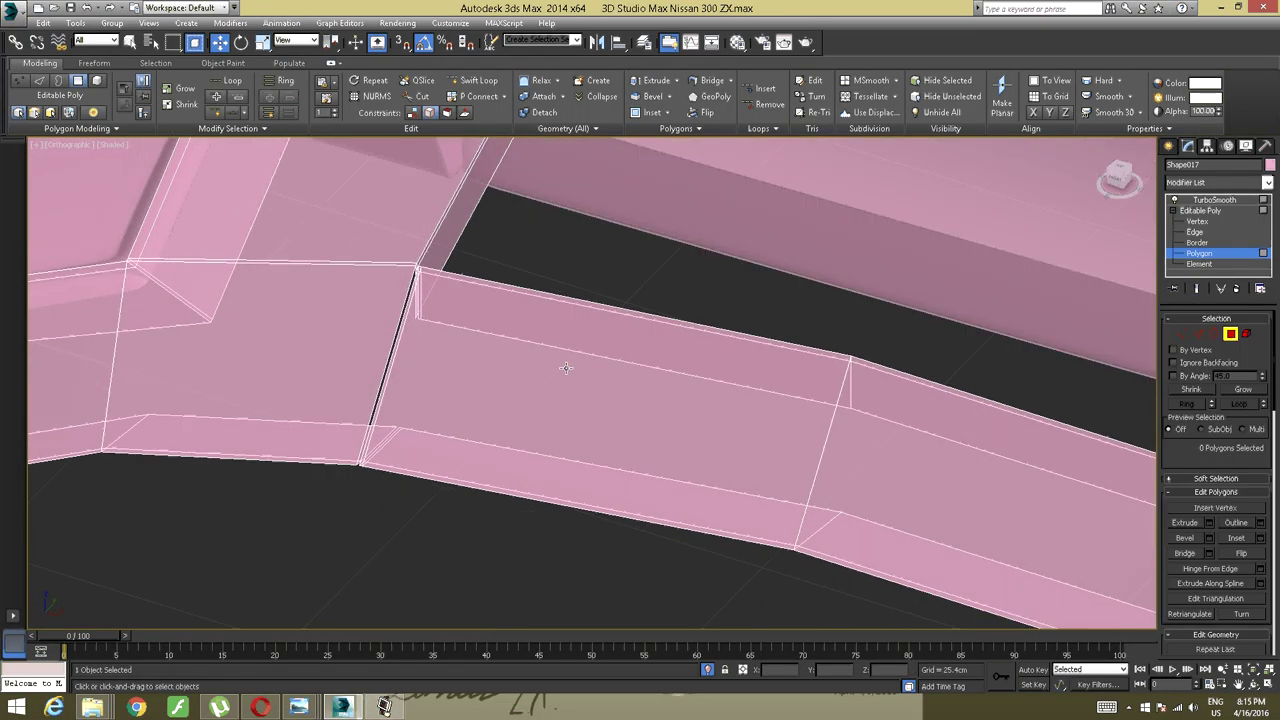
click(760, 418)
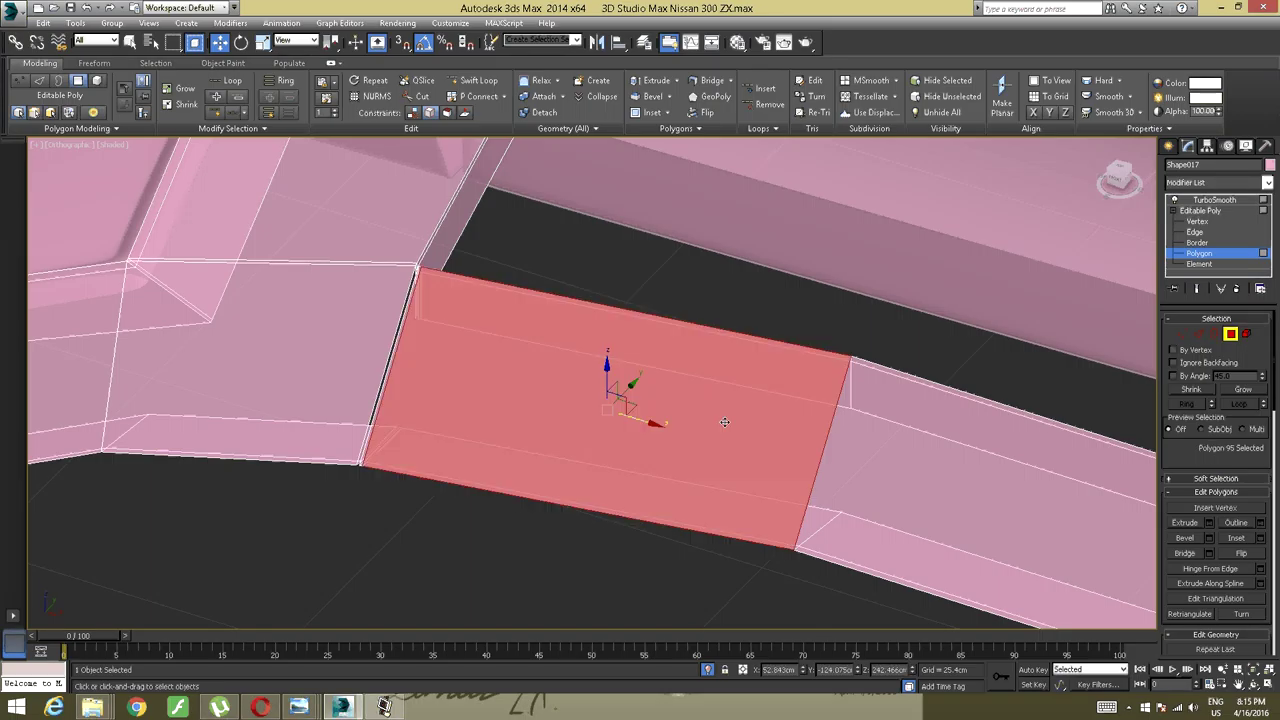
click(820, 333)
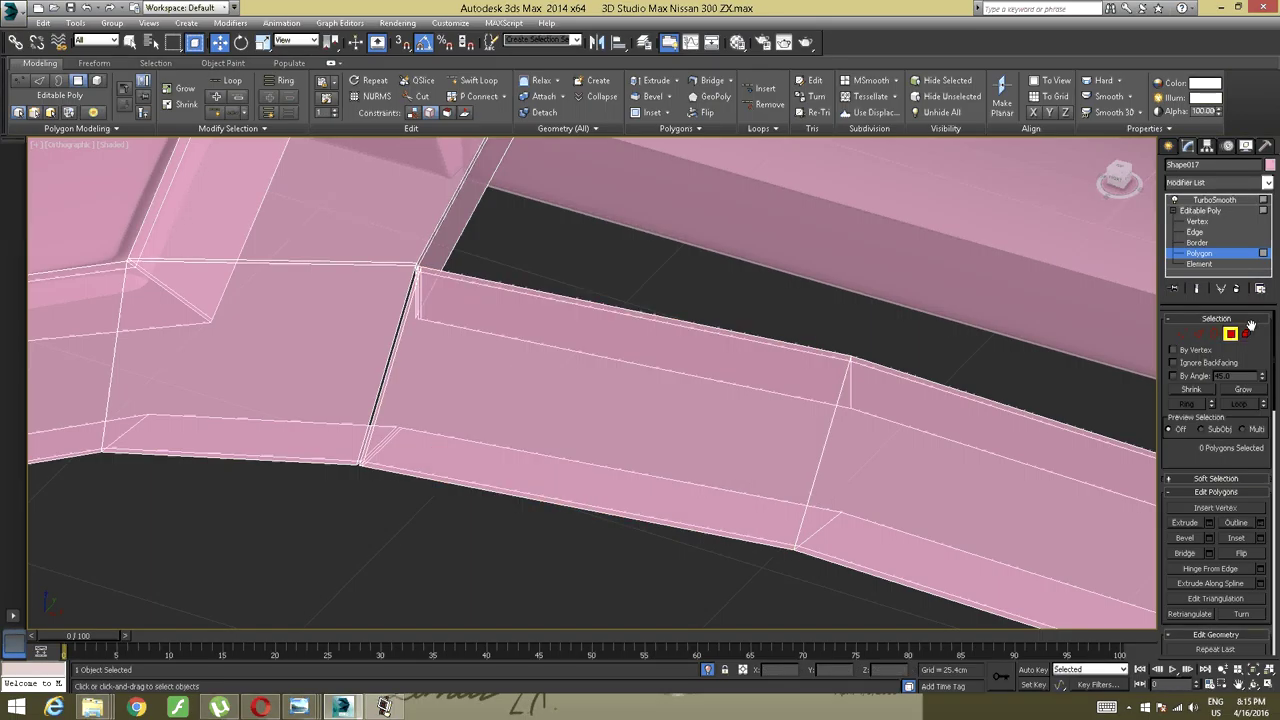
Select the rear roof rail section as a whole element, behind the split at the windshield crossbar, and hide it.
key(ctrl+z)
click(1248, 336)
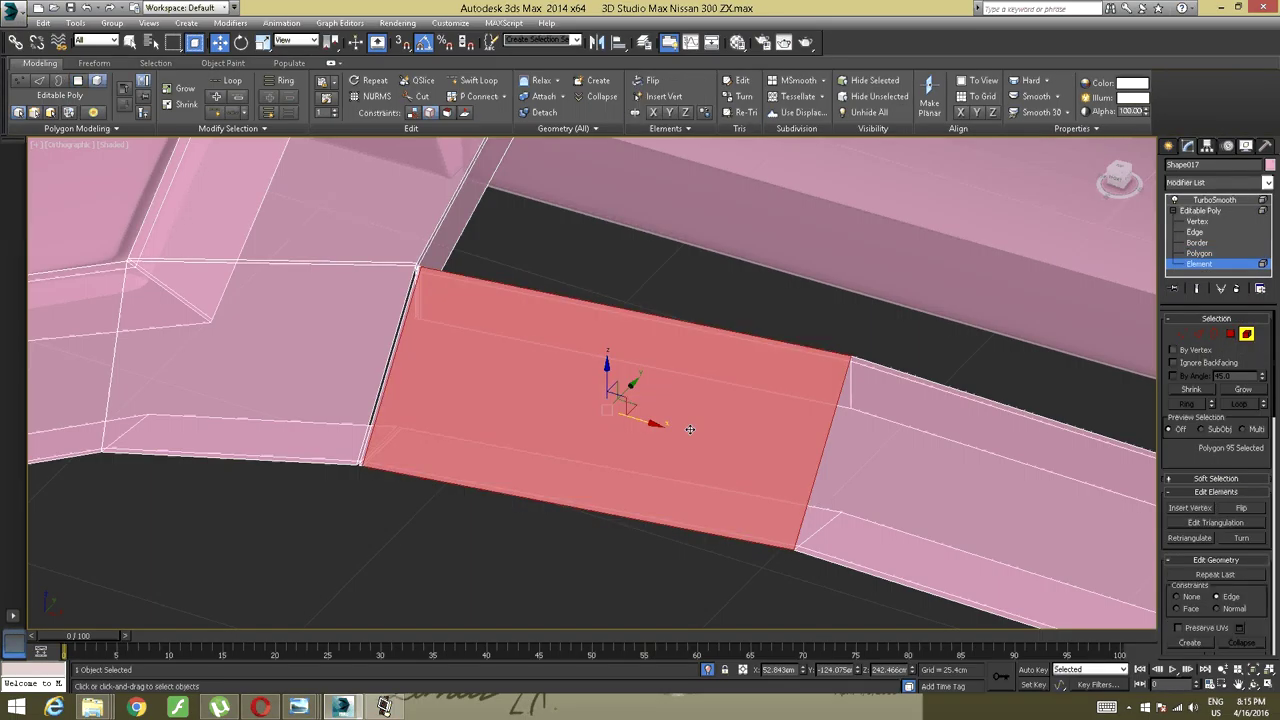
click(605, 409)
alt+middle_drag(605, 409, 709, 320)
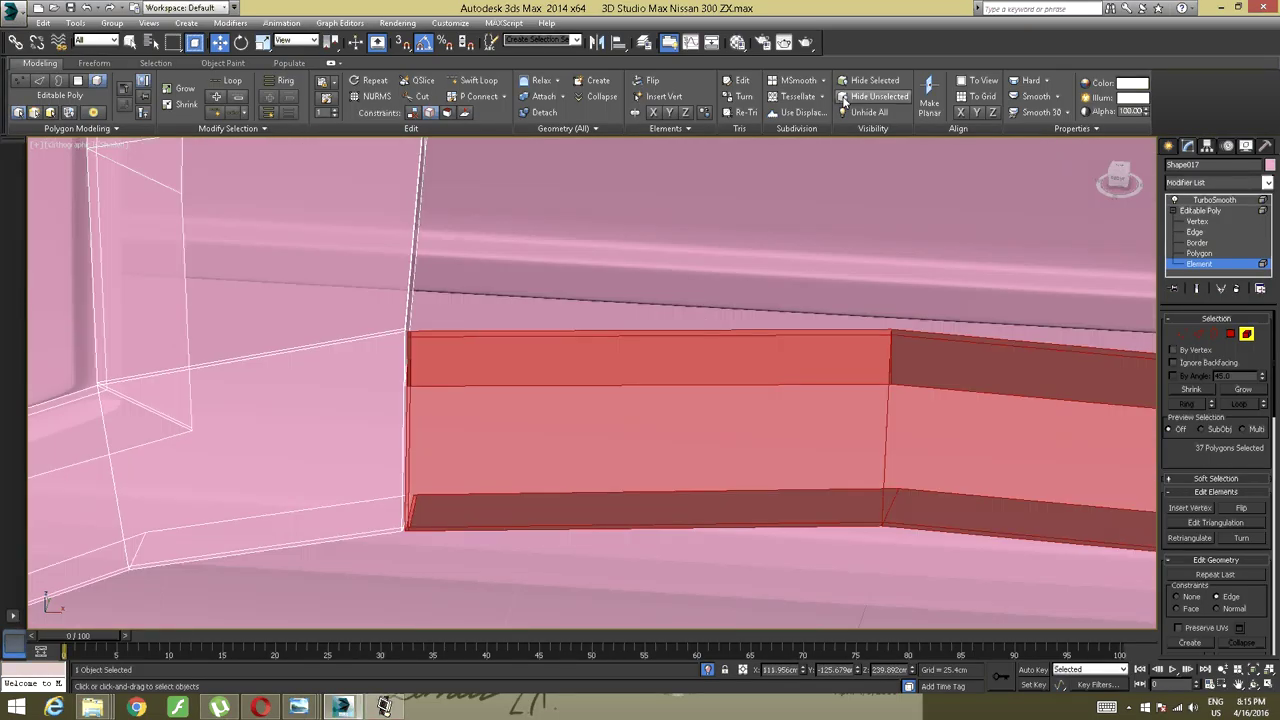
click(872, 80)
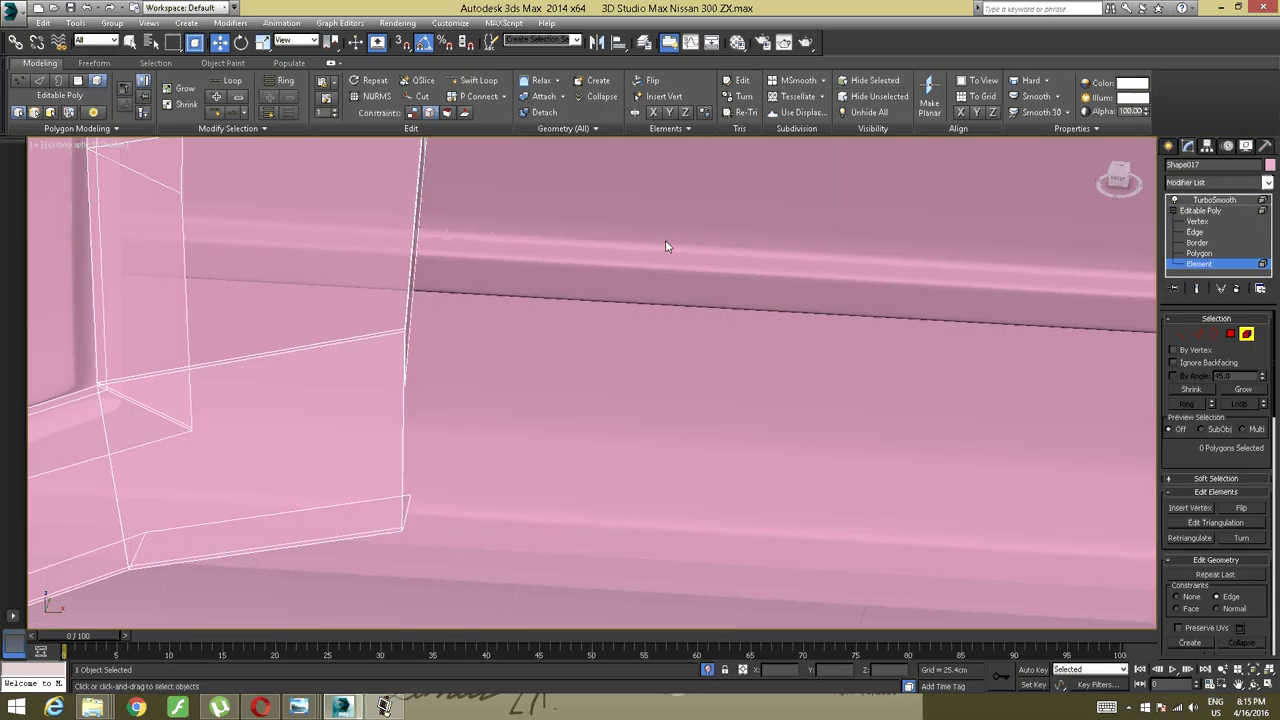
Select the open end edges of the front frame section's two side flanges at the split and bridge them.
middle_drag(447, 302, 620, 215)
alt+middle_drag(620, 215, 614, 224)
scroll(560, 266, up, 2)
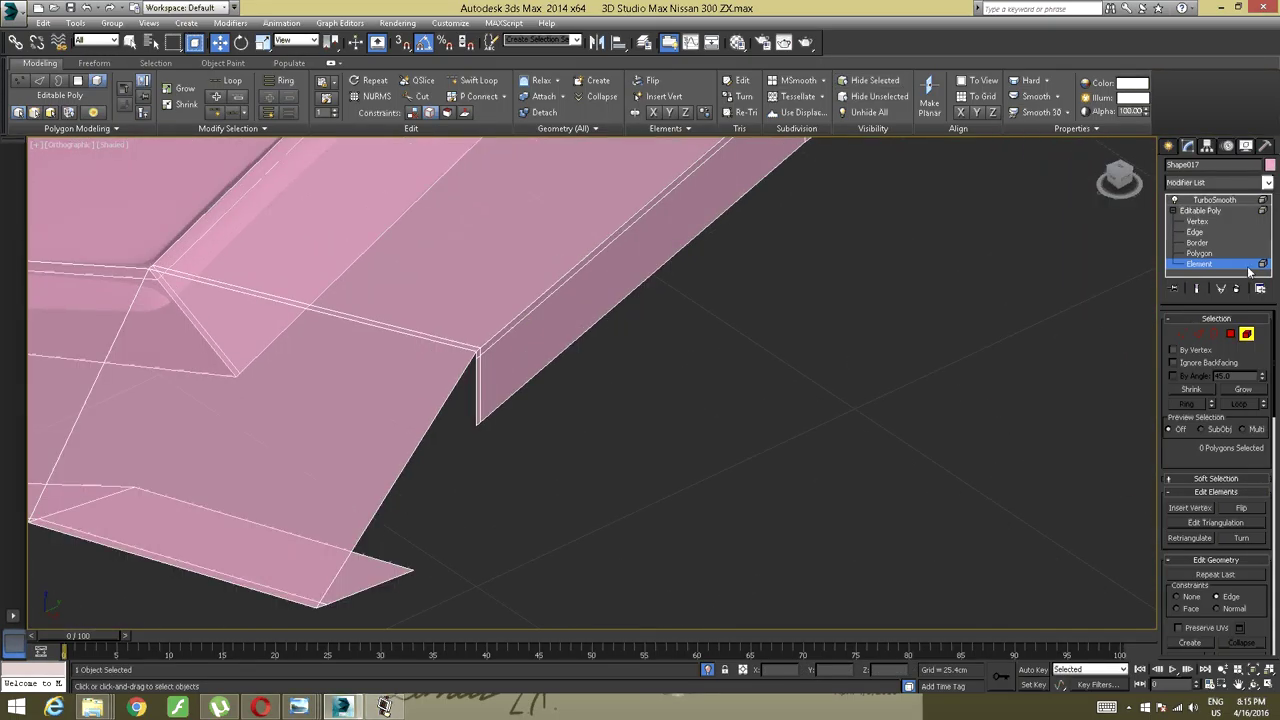
click(1199, 333)
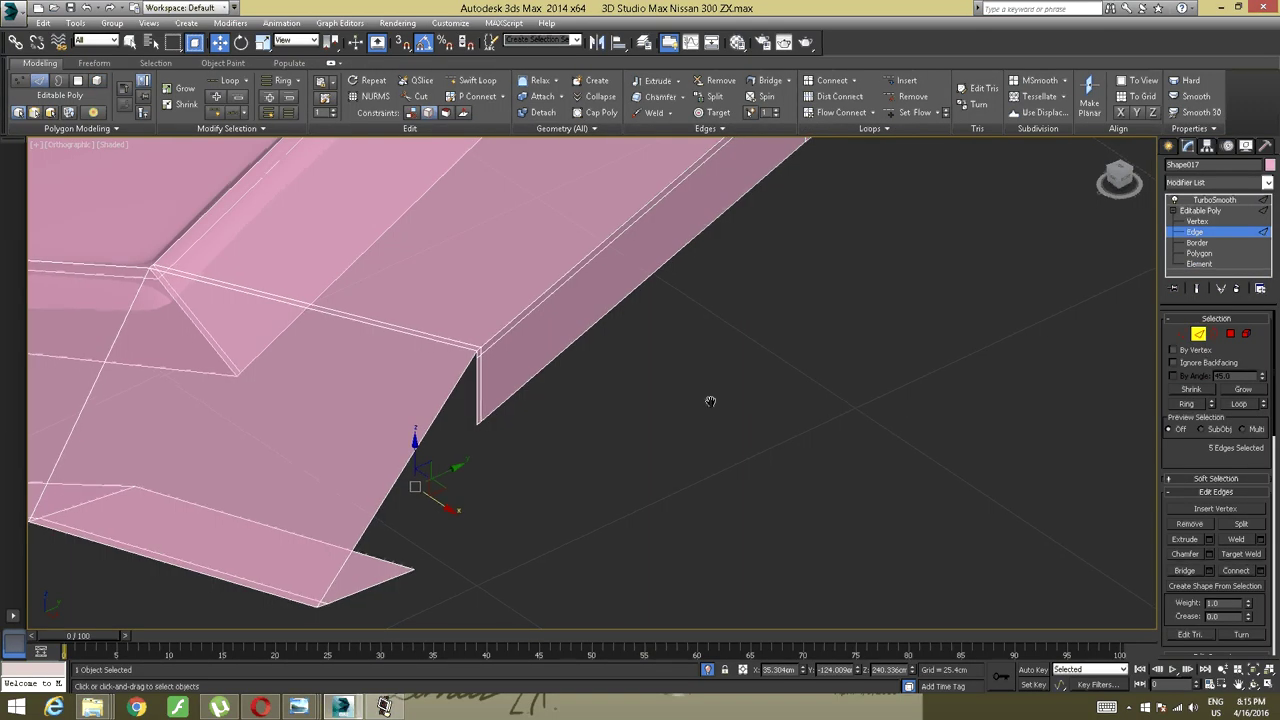
middle_drag(710, 401, 844, 303)
scroll(662, 397, up, 2)
scroll(606, 427, down, 1)
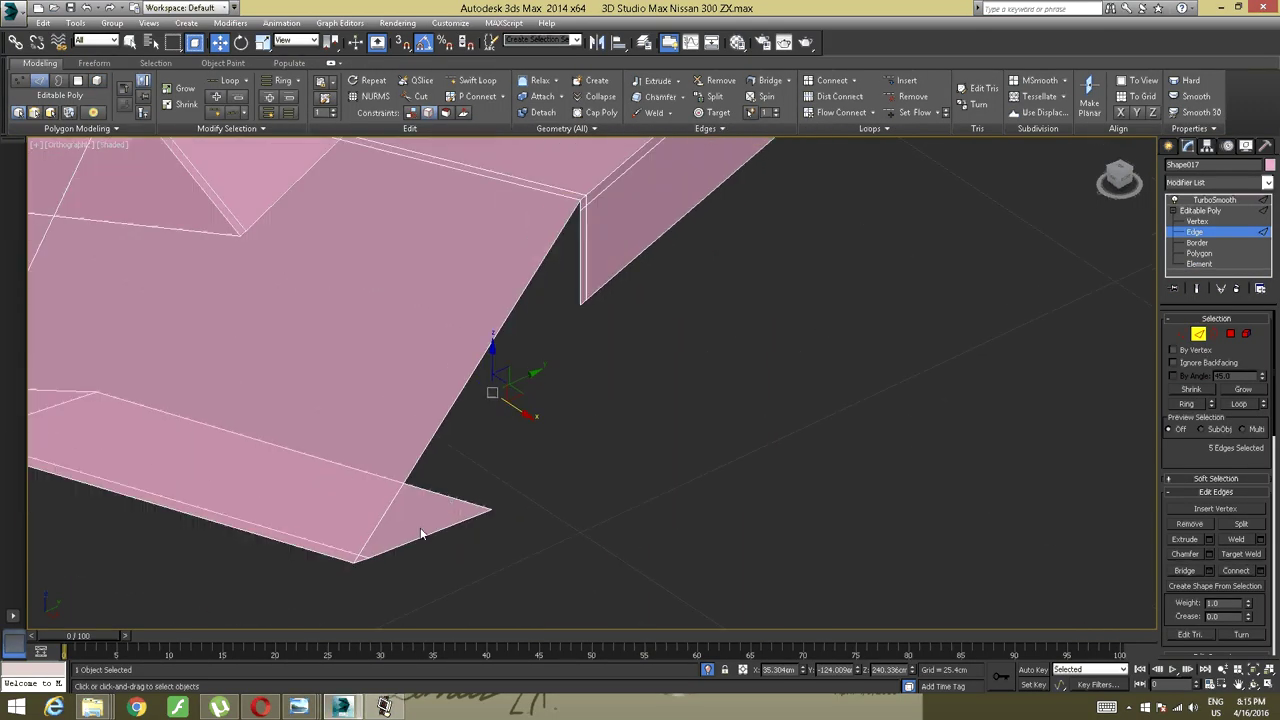
click(377, 559)
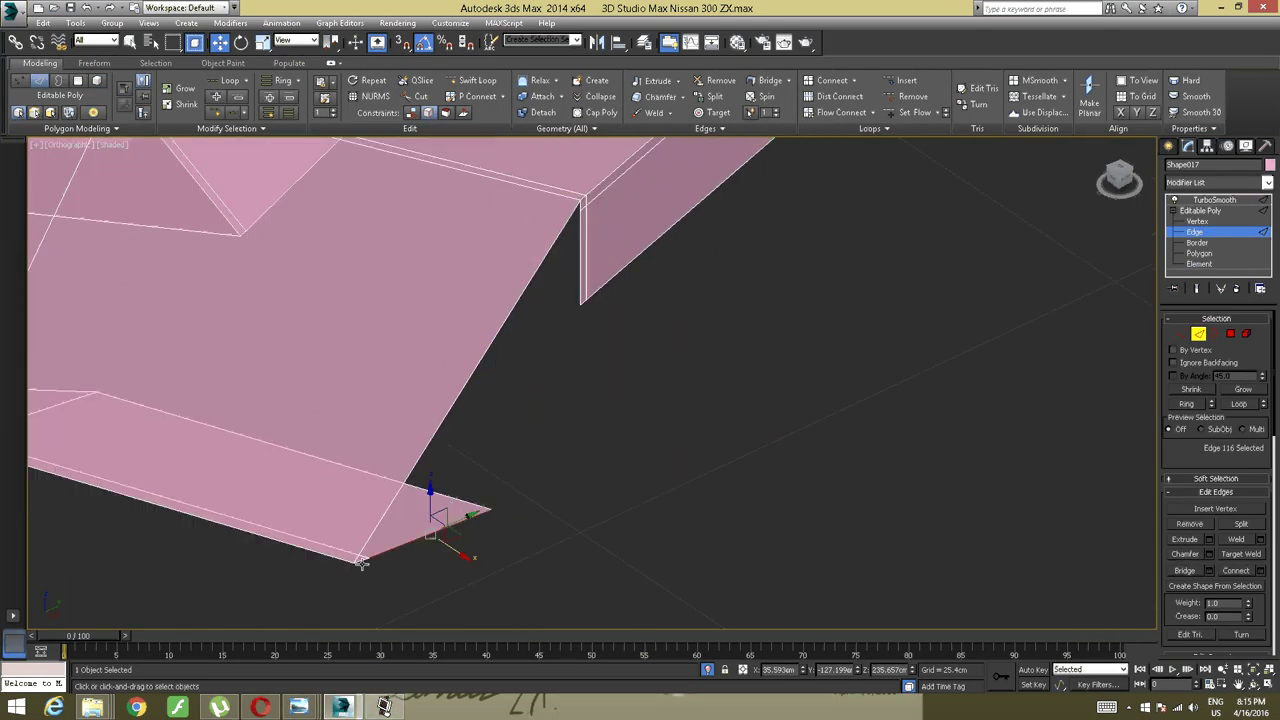
ctrl+click(362, 563)
middle_drag(546, 380, 478, 487)
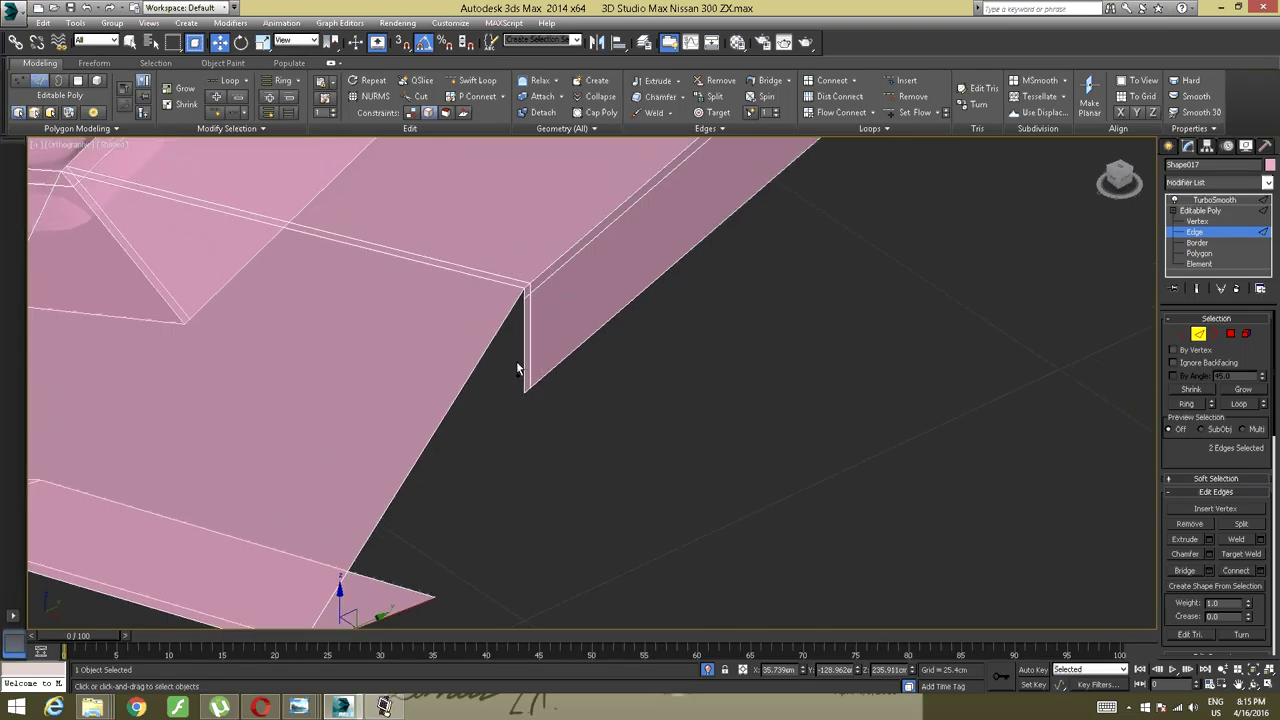
ctrl+click(522, 365)
alt+middle_drag(523, 297, 508, 314)
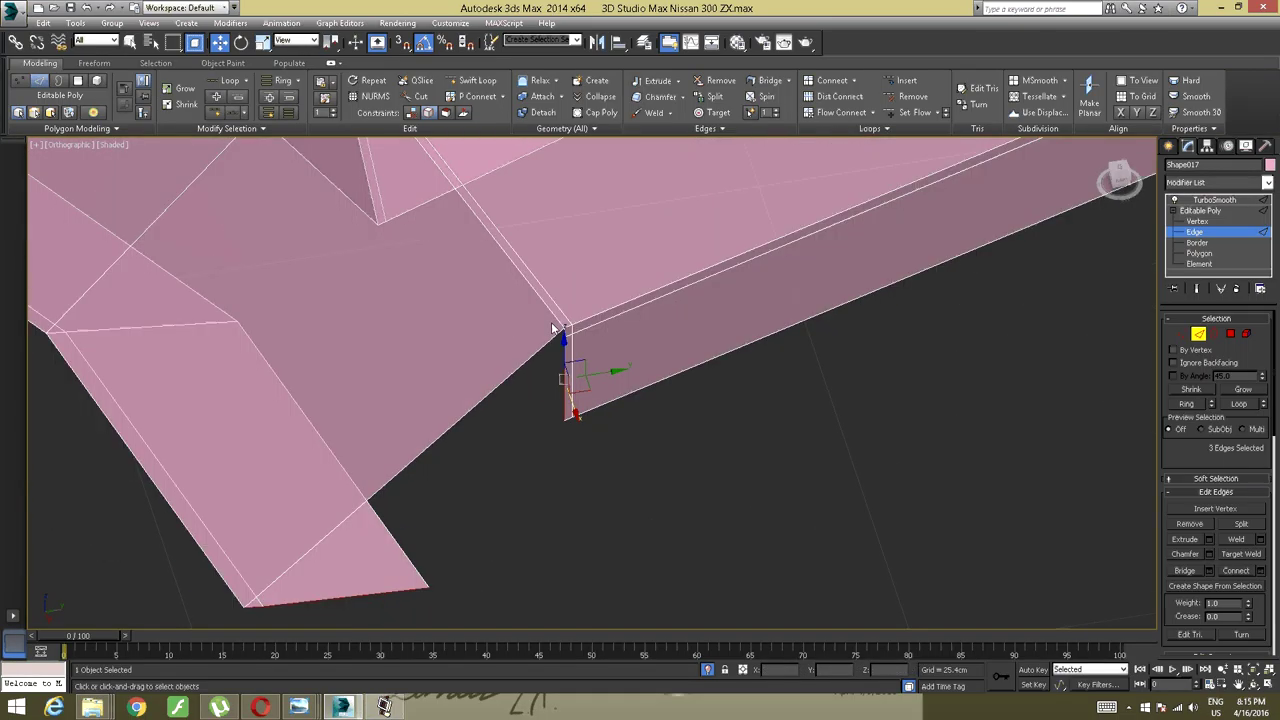
alt+click(568, 342)
scroll(577, 343, up, 4)
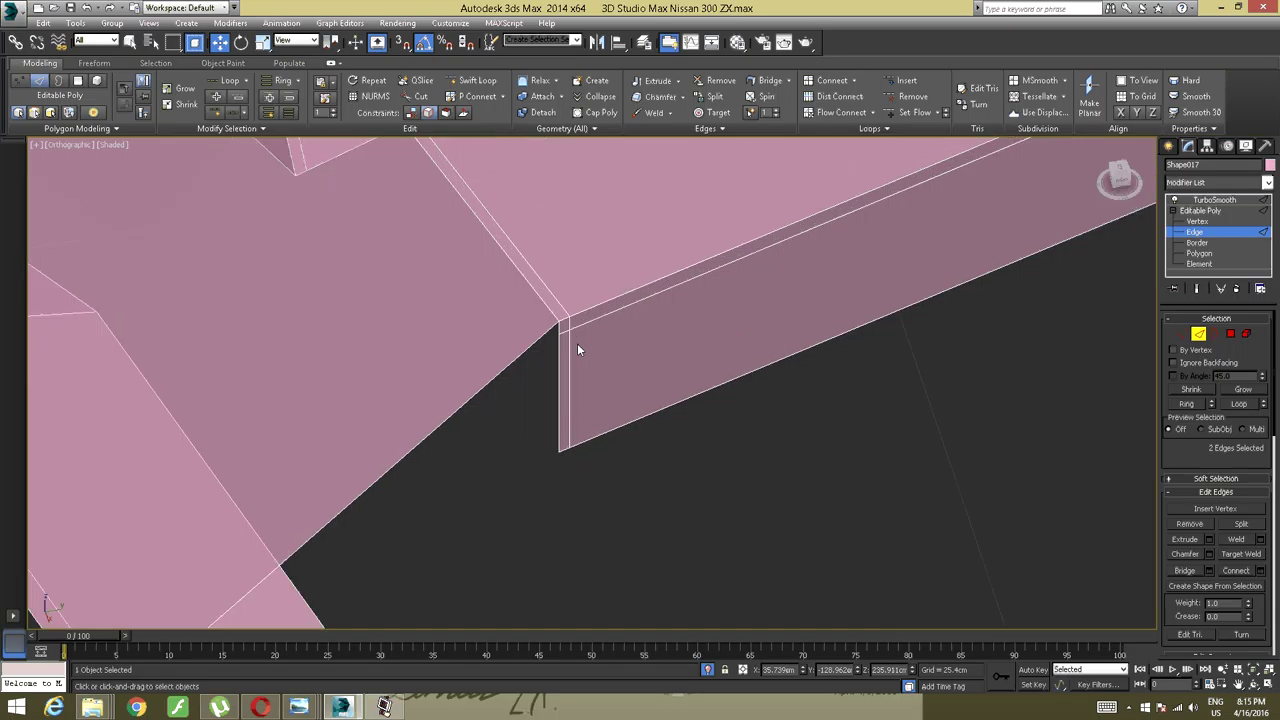
ctrl+click(550, 379)
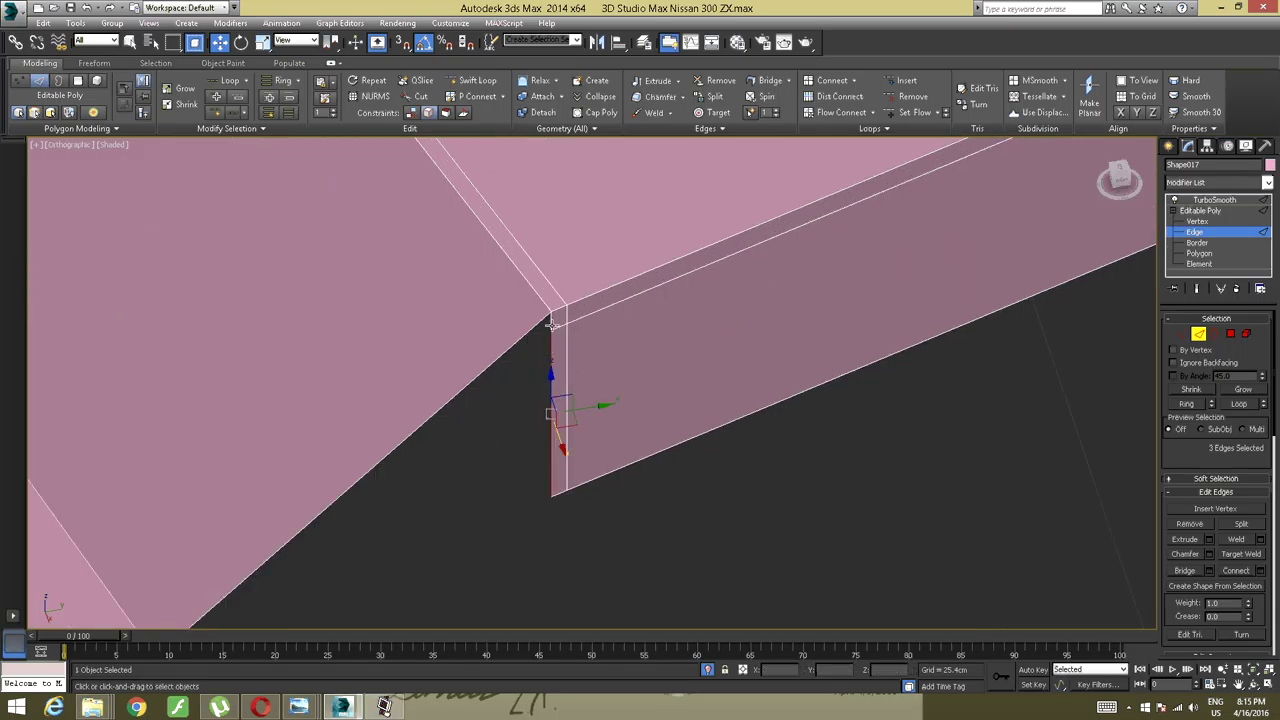
ctrl+click(550, 322)
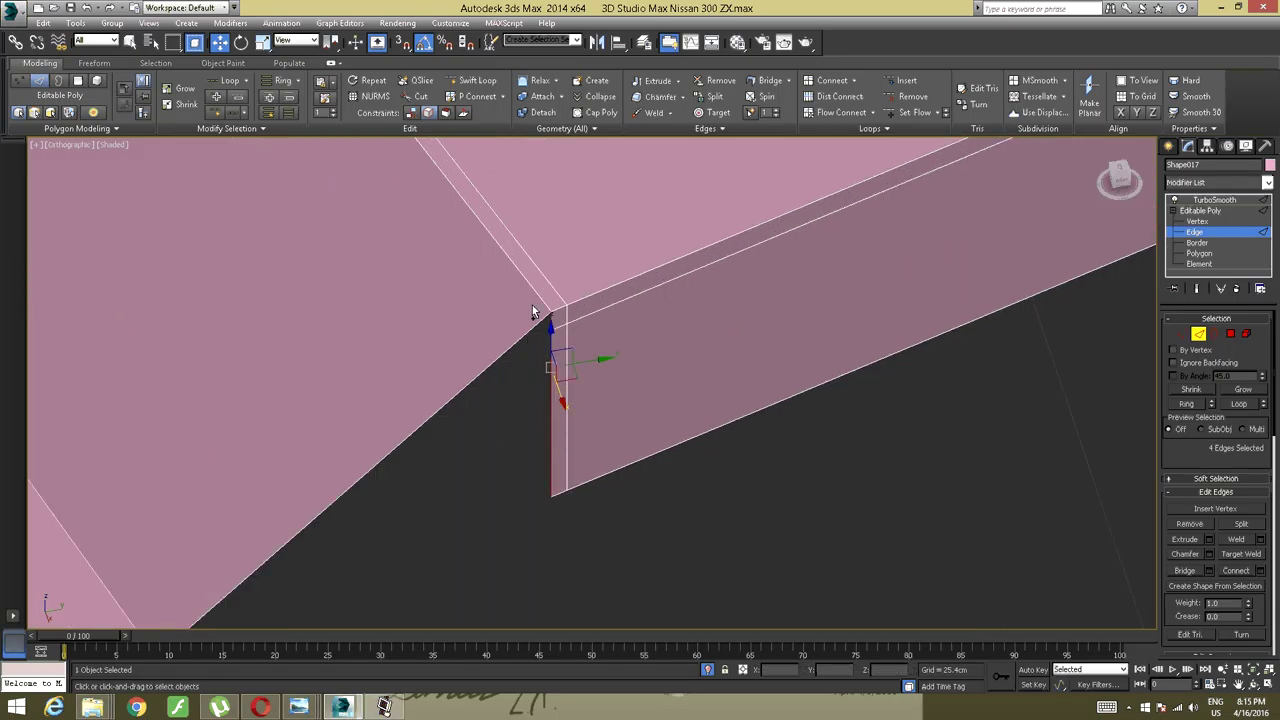
click(757, 85)
scroll(535, 285, down, 4)
alt+middle_drag(535, 285, 587, 262)
scroll(587, 262, up, 4)
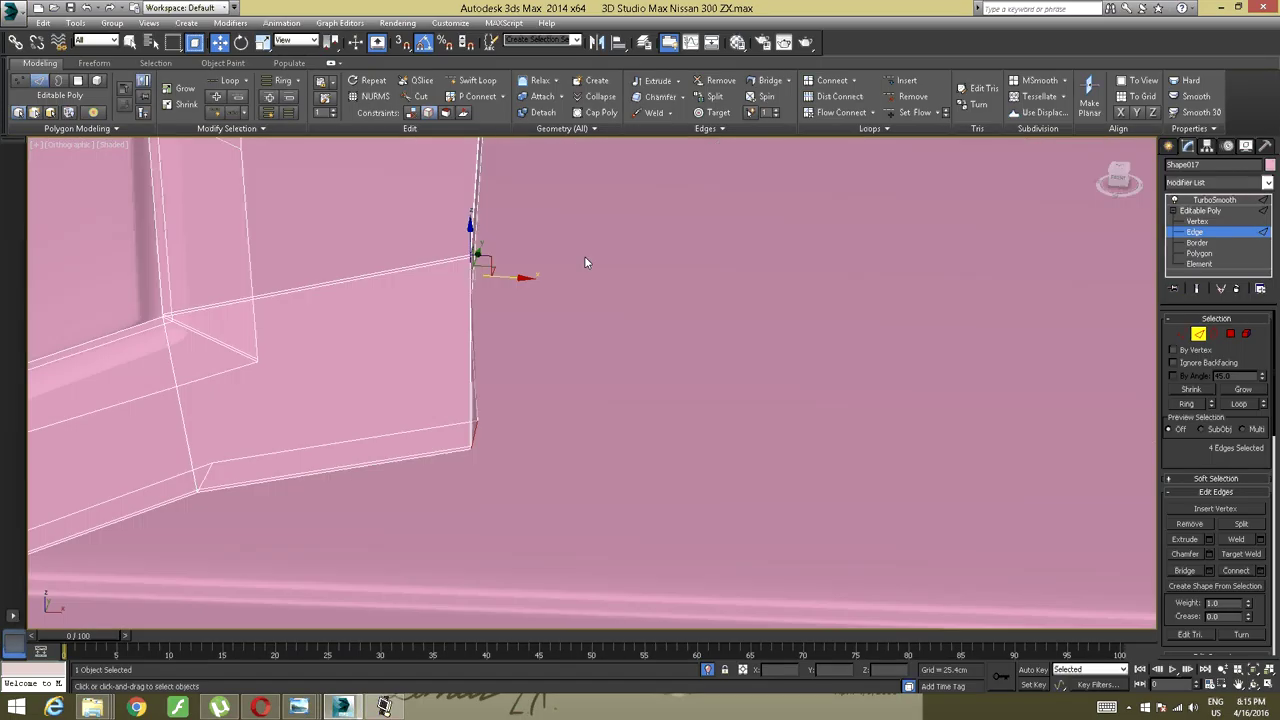
click(598, 276)
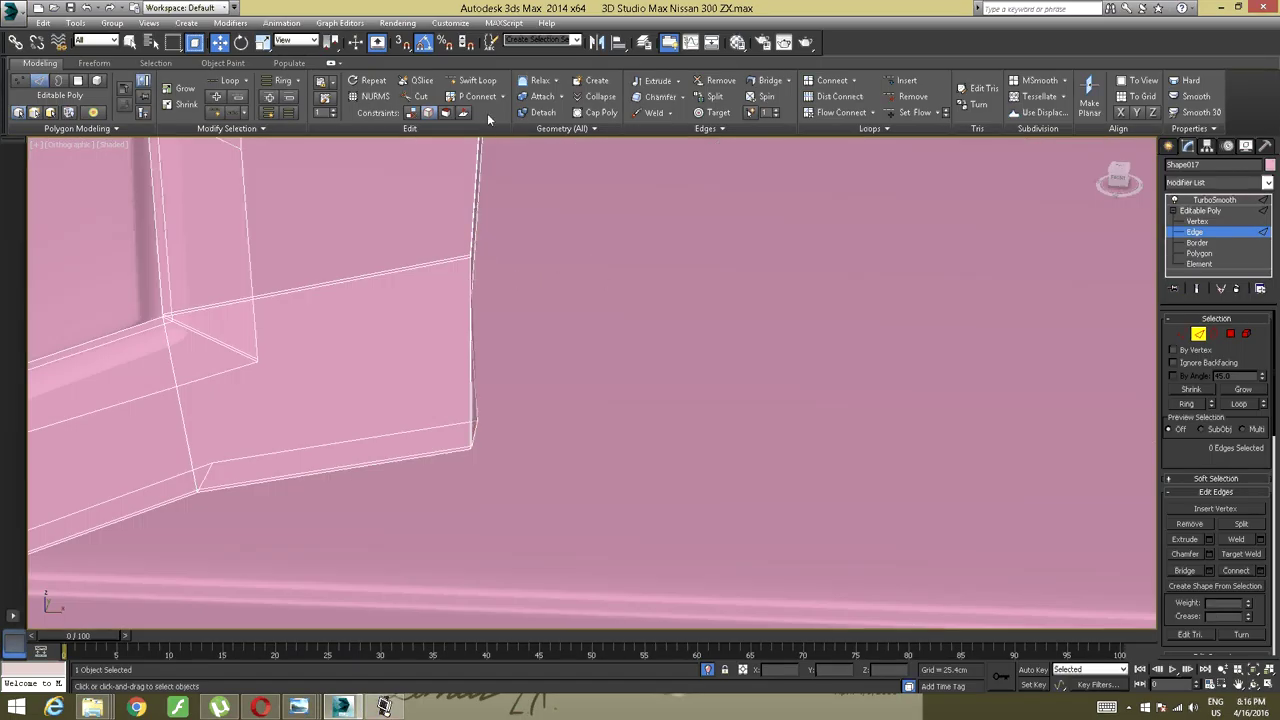
Add a Swift Loop edge across the front frame section, close to its bridged end.
click(476, 80)
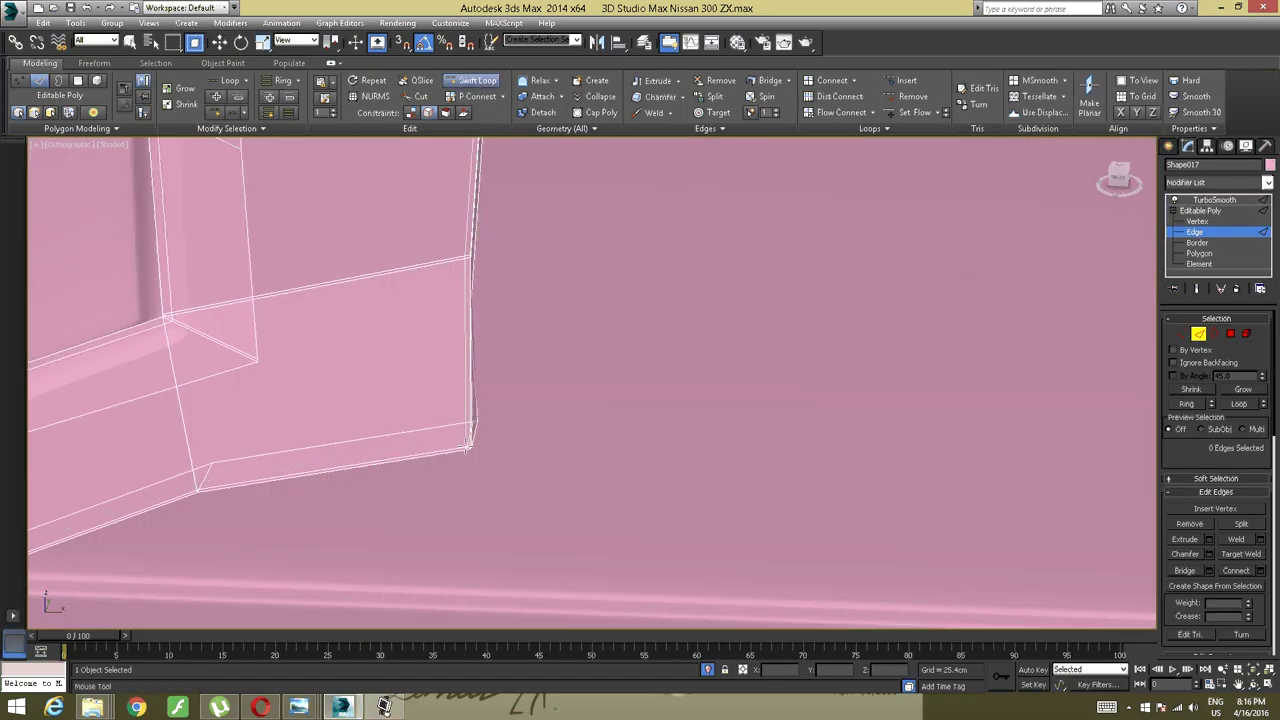
click(467, 447)
right_click(610, 314)
scroll(610, 314, down, 3)
alt+middle_drag(610, 314, 569, 420)
scroll(549, 437, down, 3)
click(607, 371)
scroll(607, 380, up, 3)
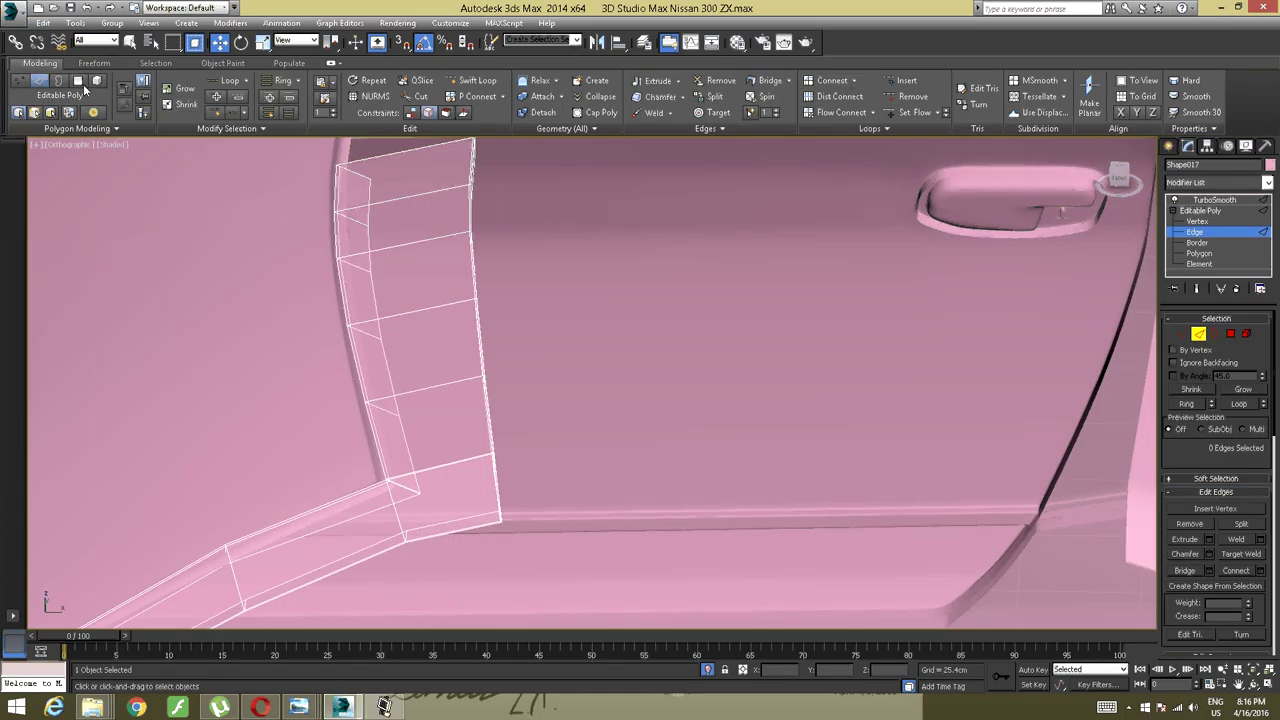
Switch to polygon level and unhide all hidden parts of the roof frame.
key(2)
key(4)
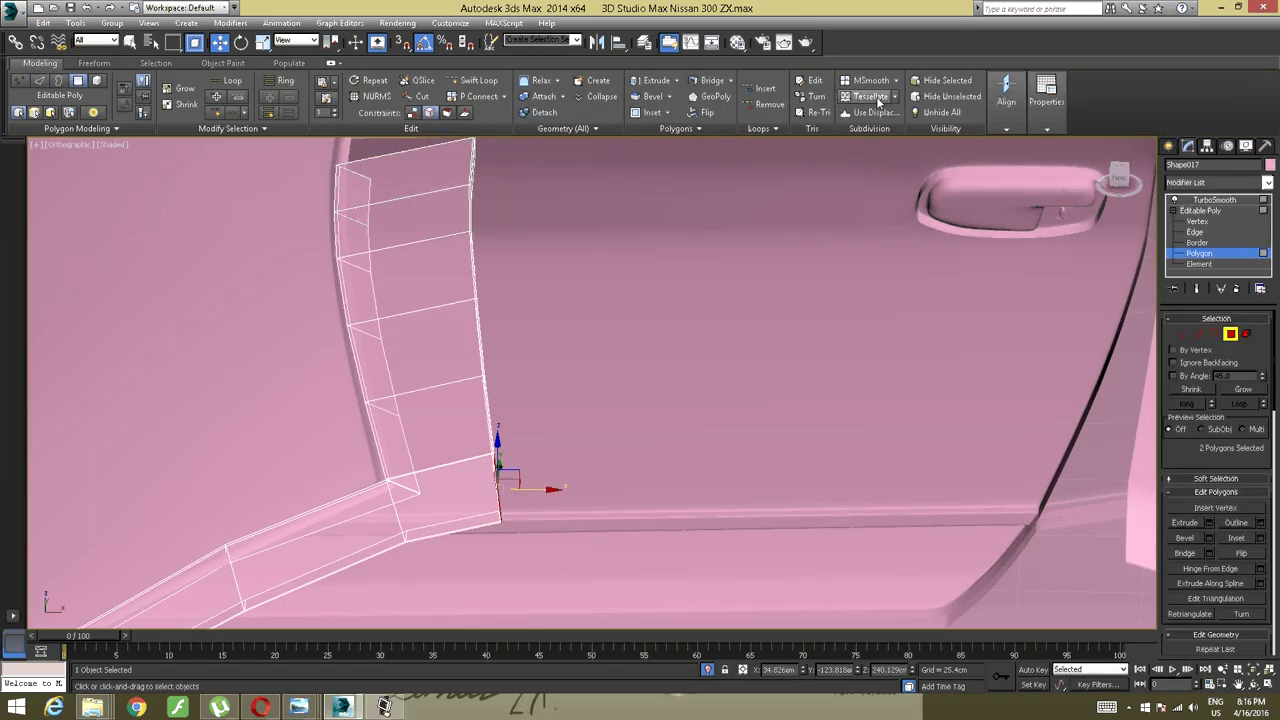
click(940, 100)
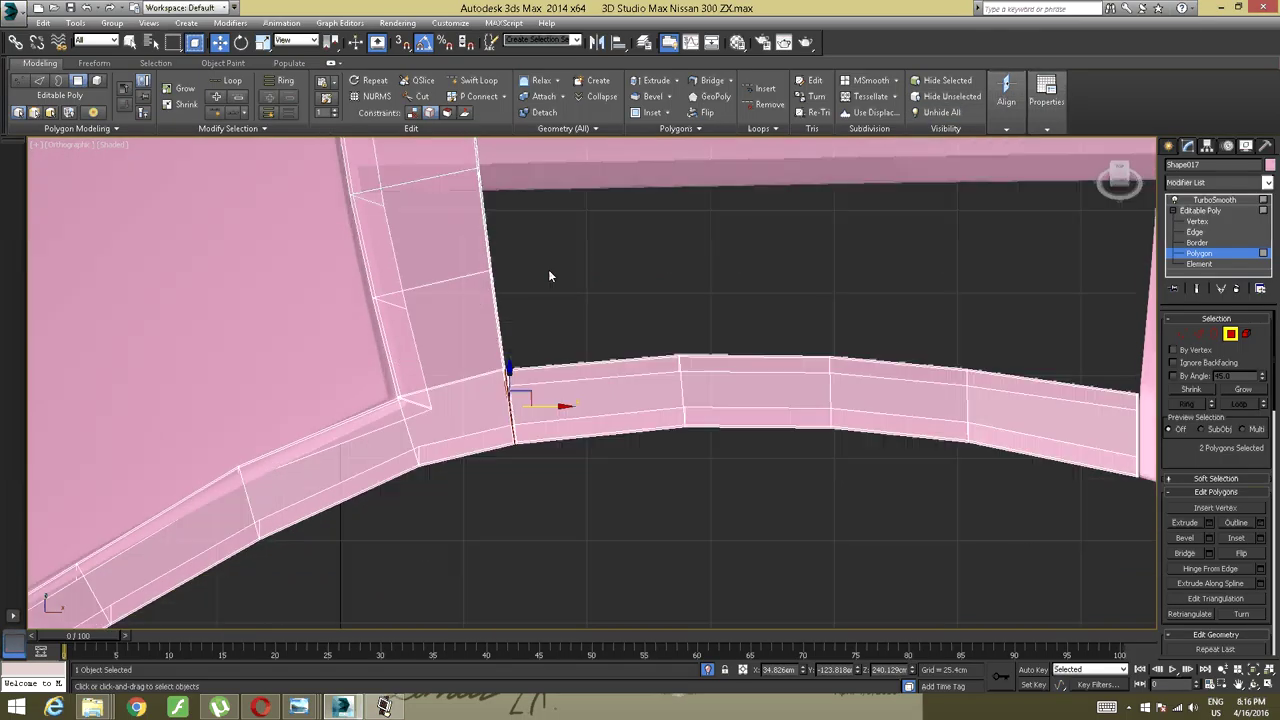
alt+middle_drag(549, 273, 565, 320)
key(Delete)
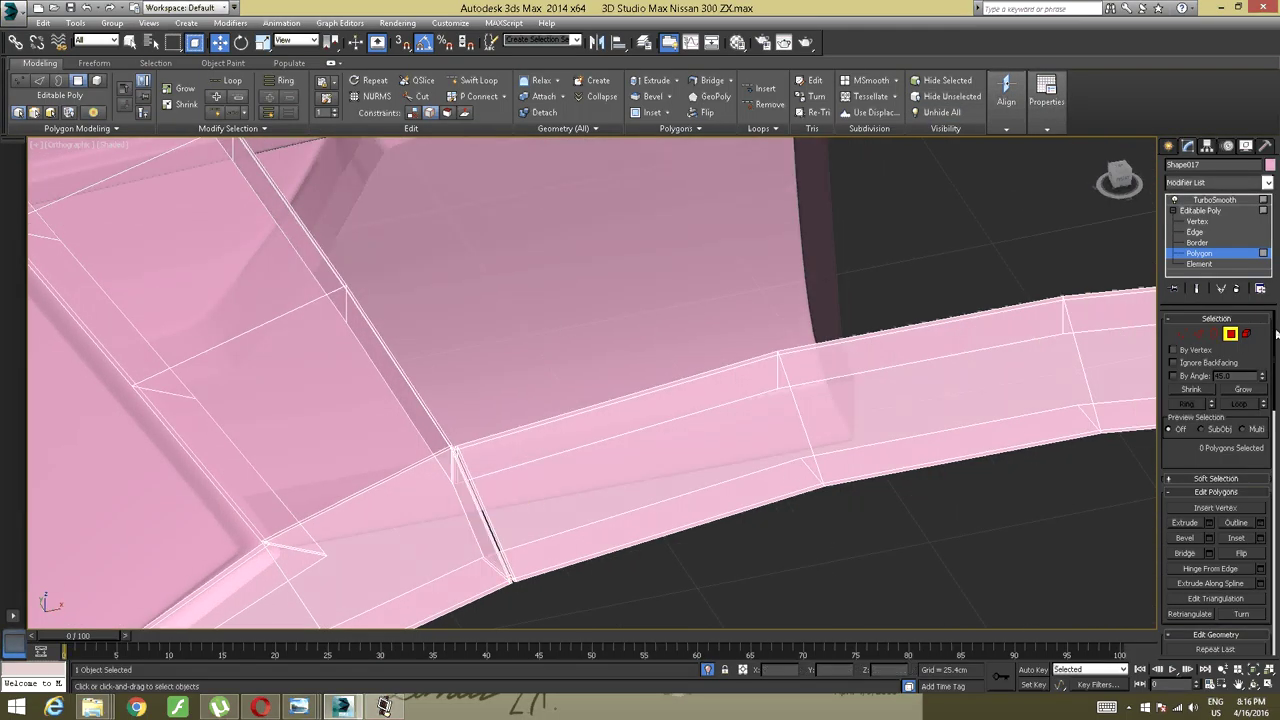
Isolate the rear roof rail by selecting its element, inverting the selection and hiding the front frame section.
click(1246, 333)
click(639, 409)
alt+middle_drag(639, 409, 585, 402)
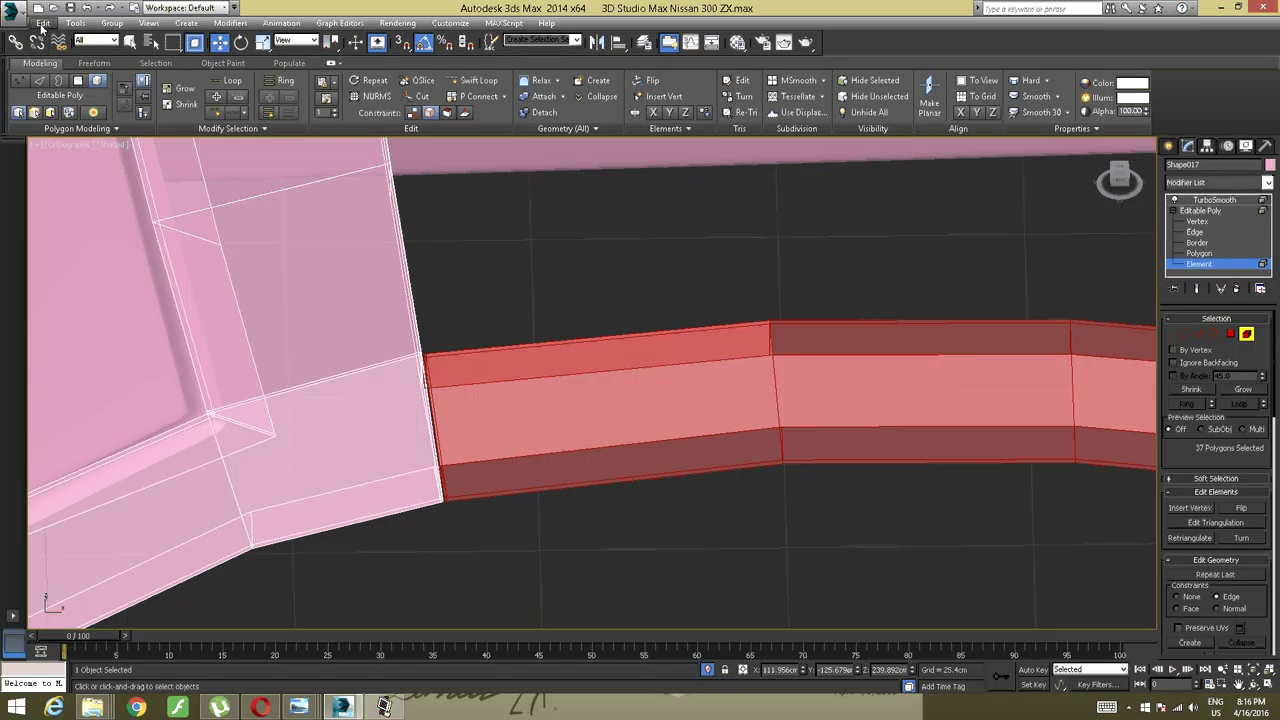
click(43, 22)
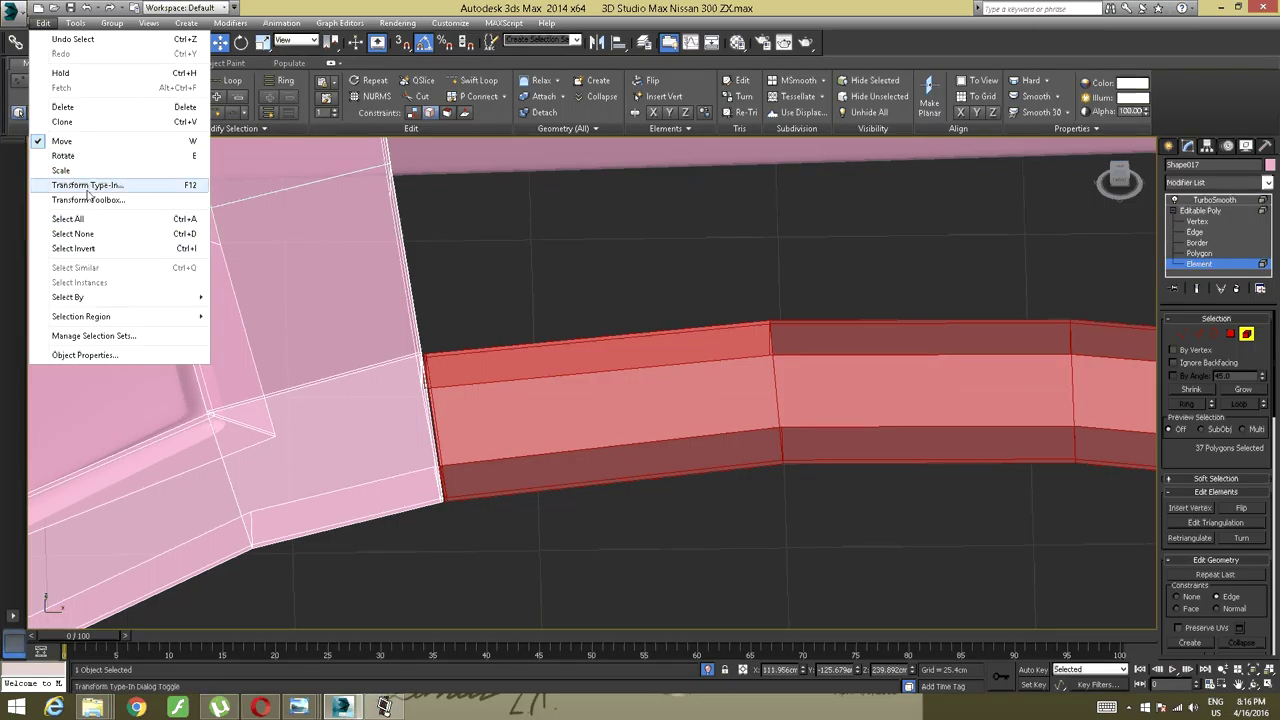
click(95, 248)
alt+middle_drag(155, 276, 290, 316)
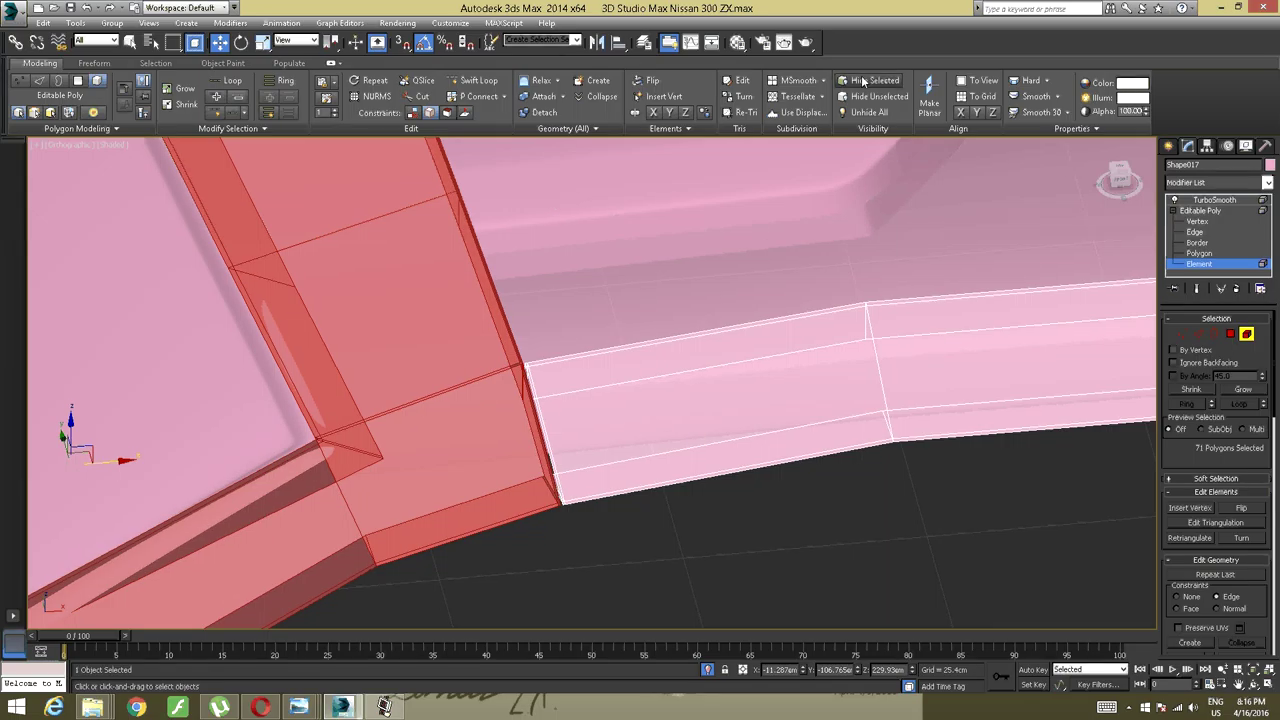
click(501, 371)
scroll(505, 367, up, 3)
scroll(505, 367, up, 2)
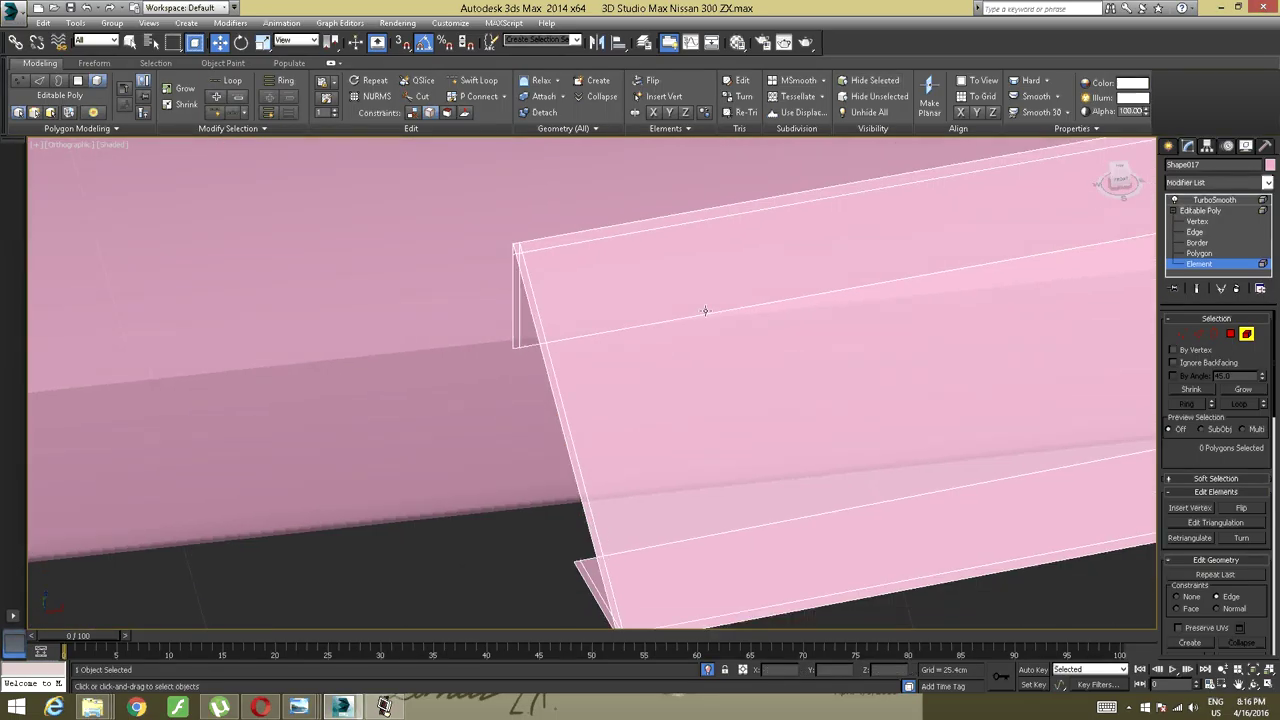
Select the open end edges of the rear rail's two side flanges at the split and bridge them.
click(1199, 336)
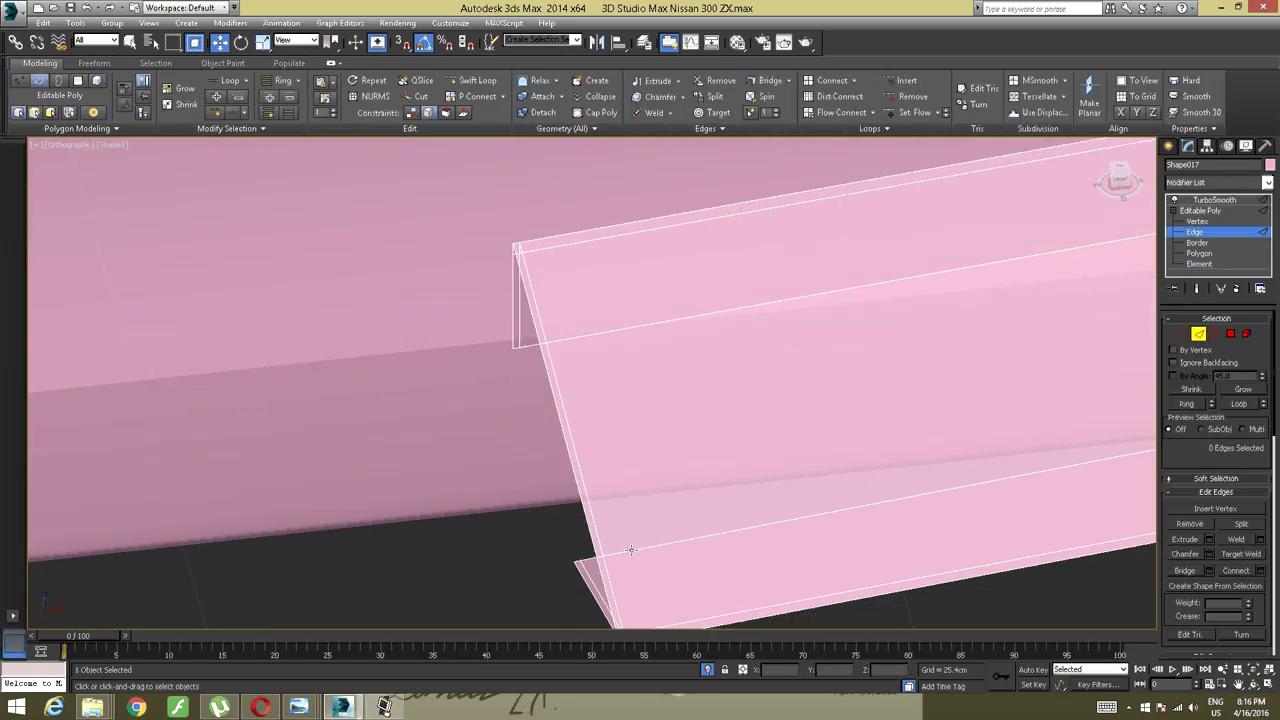
middle_drag(598, 592, 600, 512)
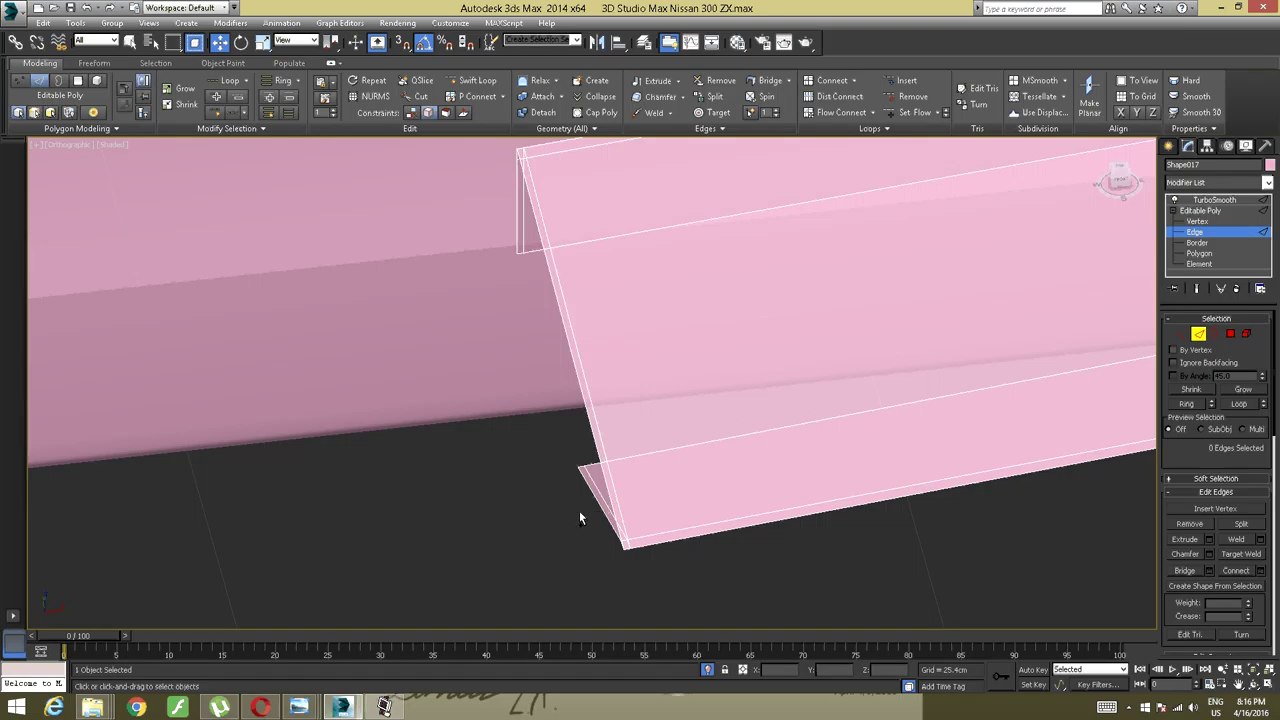
click(588, 494)
alt+middle_drag(577, 522, 549, 445)
ctrl+click(643, 444)
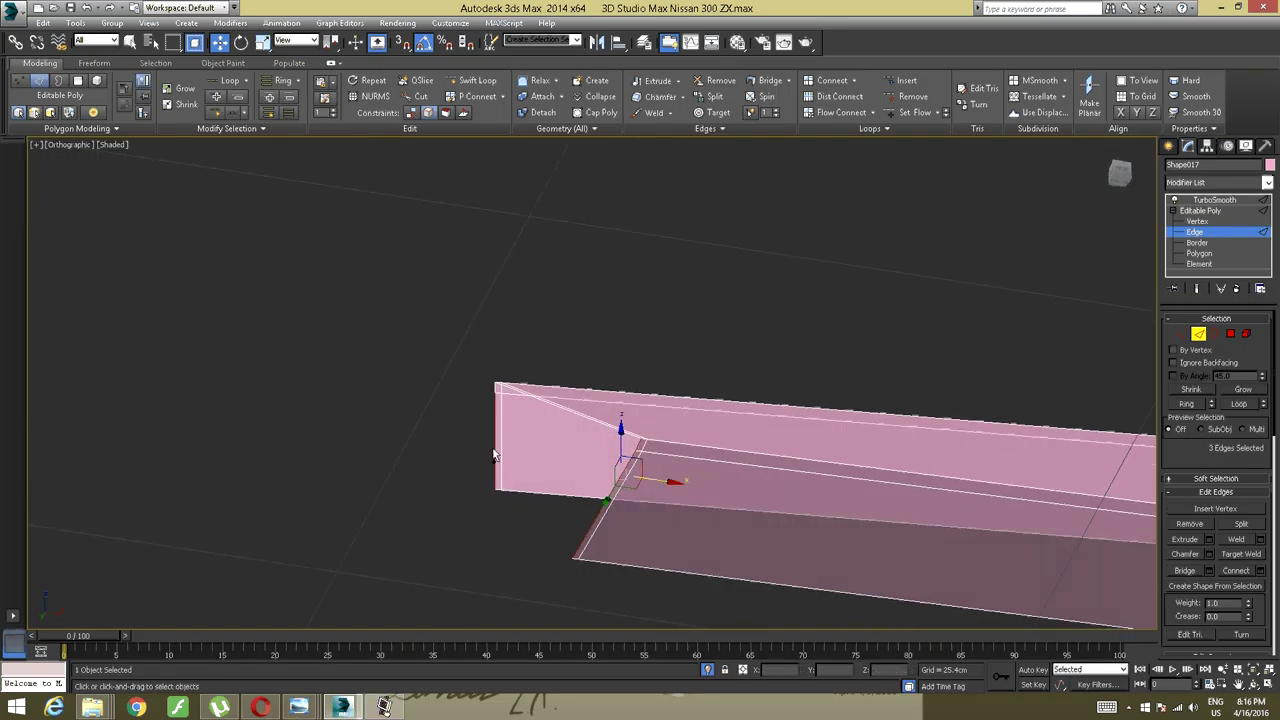
ctrl+click(494, 418)
mouse_move(491, 412)
alt+middle_down()
mouse_move(543, 449)
mouse_move(486, 436)
alt+middle_up()
scroll(486, 436, up, 3)
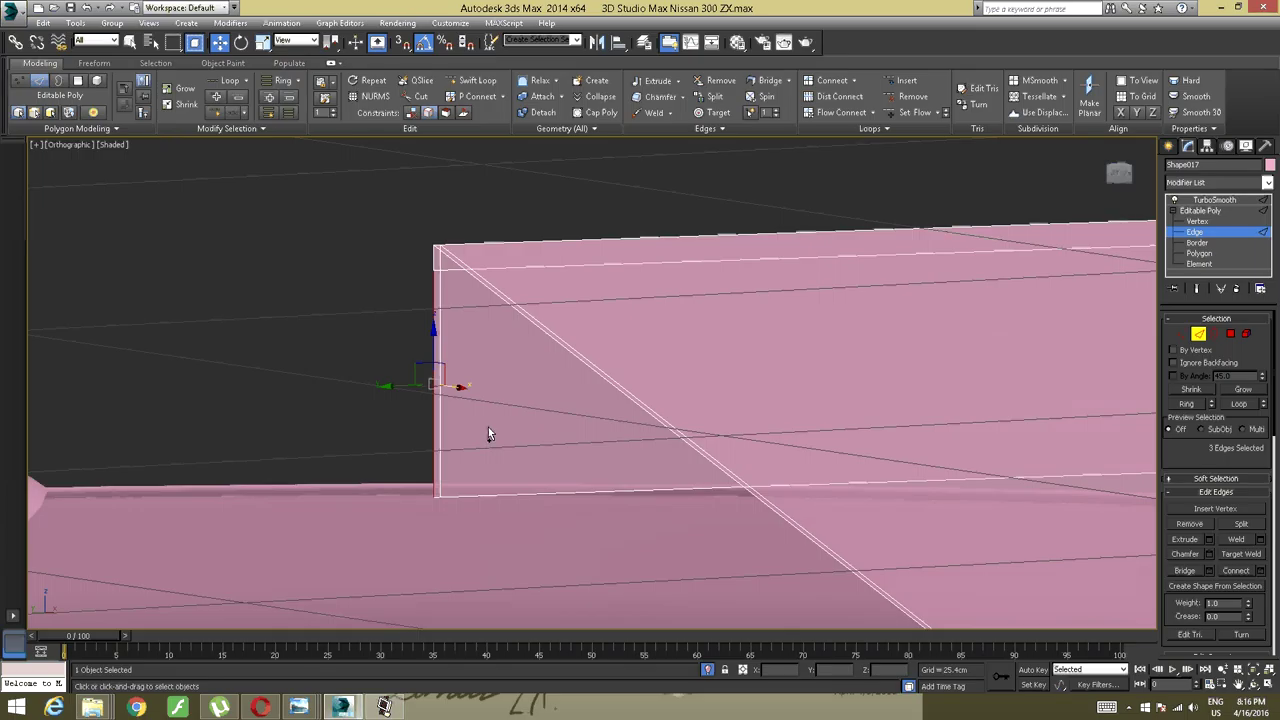
ctrl+click(434, 260)
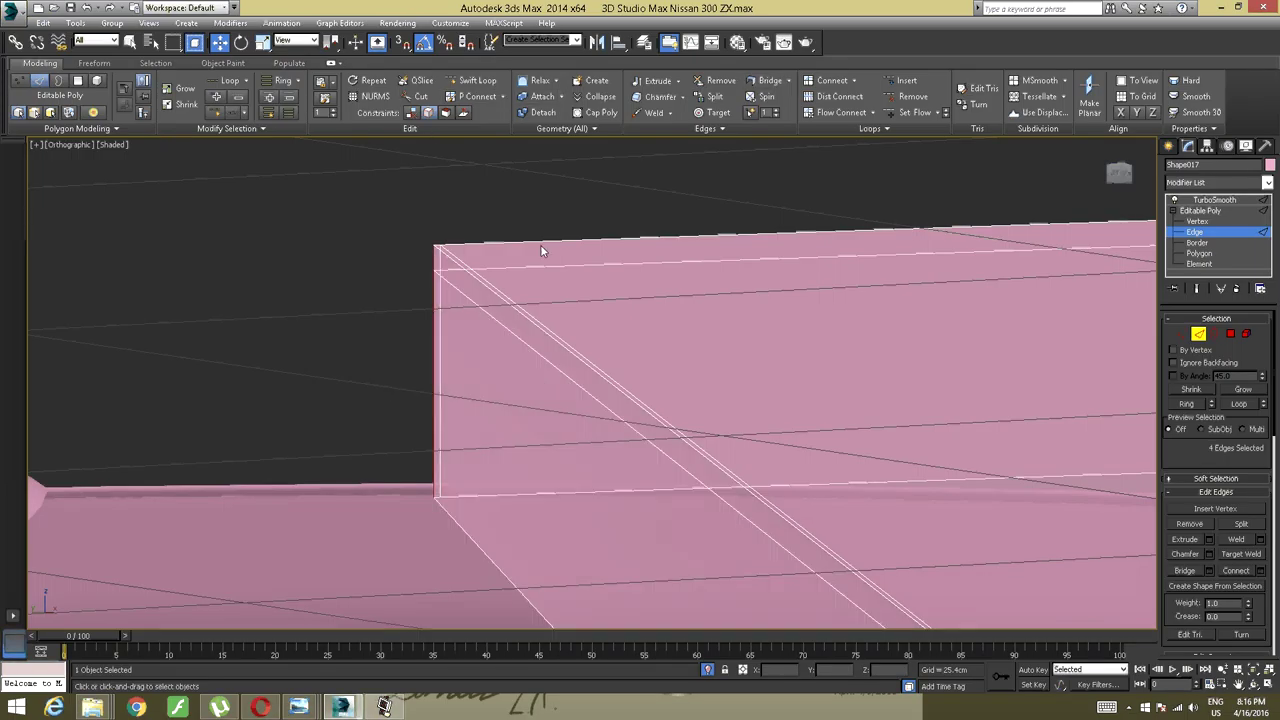
alt+middle_drag(540, 244, 599, 318)
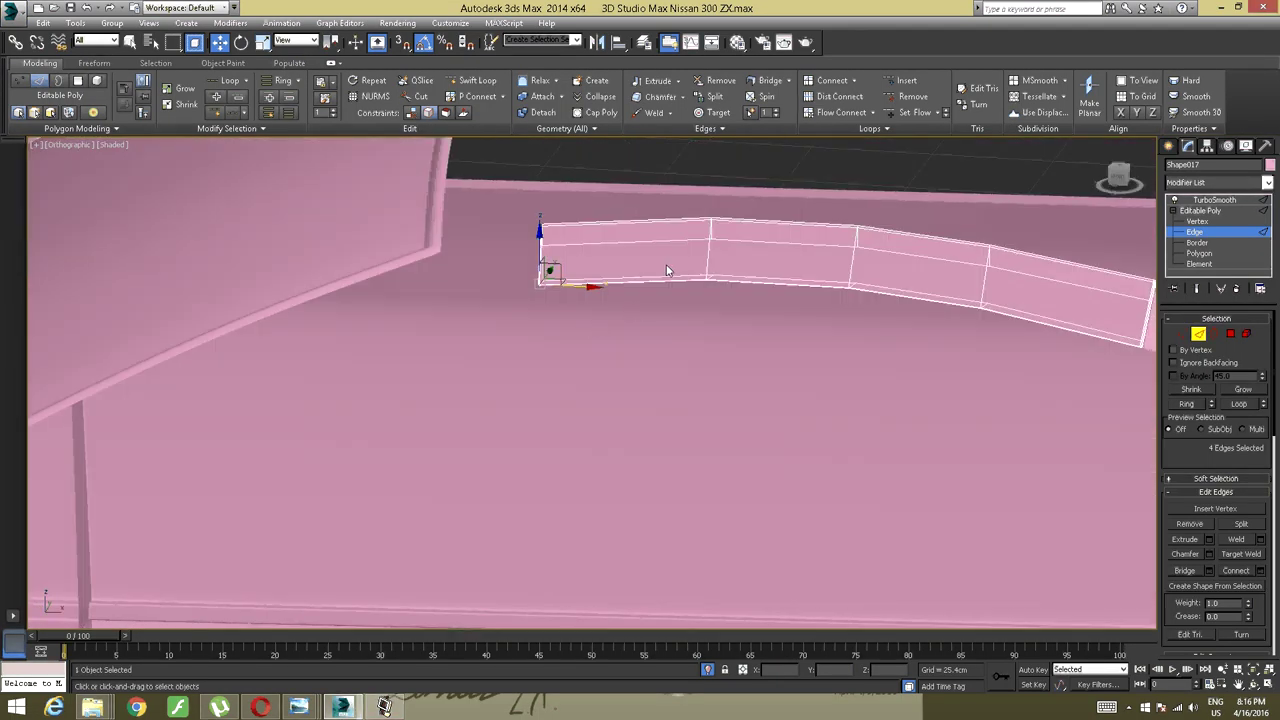
scroll(671, 268, down, 5)
mouse_move(649, 273)
alt+middle_down()
mouse_move(668, 299)
mouse_move(606, 296)
mouse_move(619, 272)
mouse_move(586, 289)
mouse_move(631, 277)
mouse_move(624, 265)
mouse_move(740, 268)
mouse_move(694, 271)
mouse_move(691, 243)
mouse_move(677, 298)
mouse_move(654, 289)
alt+middle_up()
scroll(667, 299, up, 5)
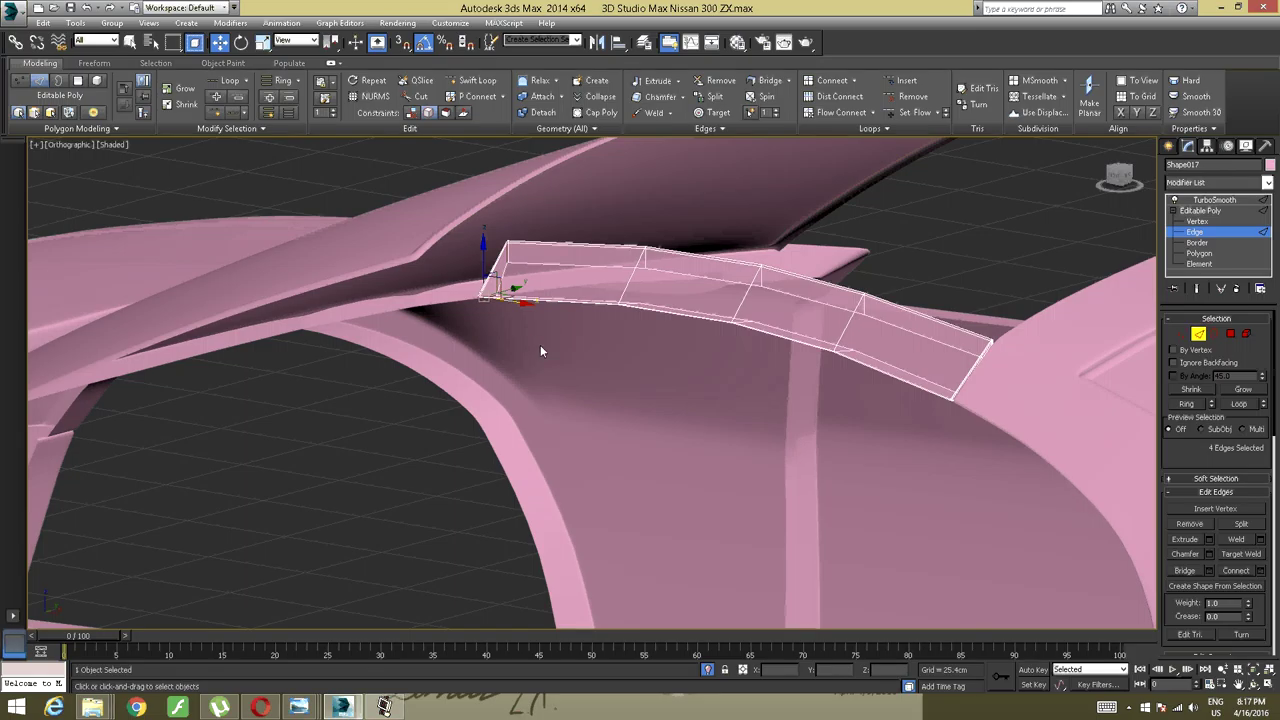
alt+middle_drag(491, 349, 577, 322)
alt+middle_drag(551, 403, 643, 370)
click(540, 512)
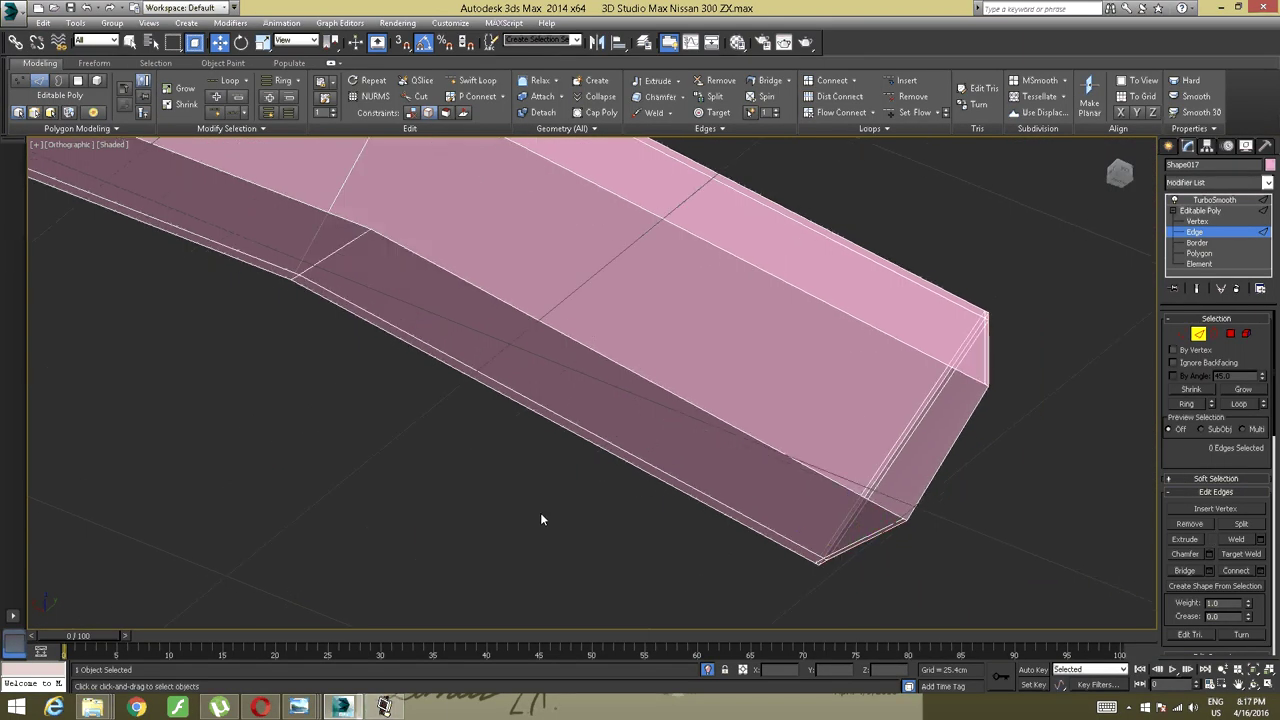
click(769, 434)
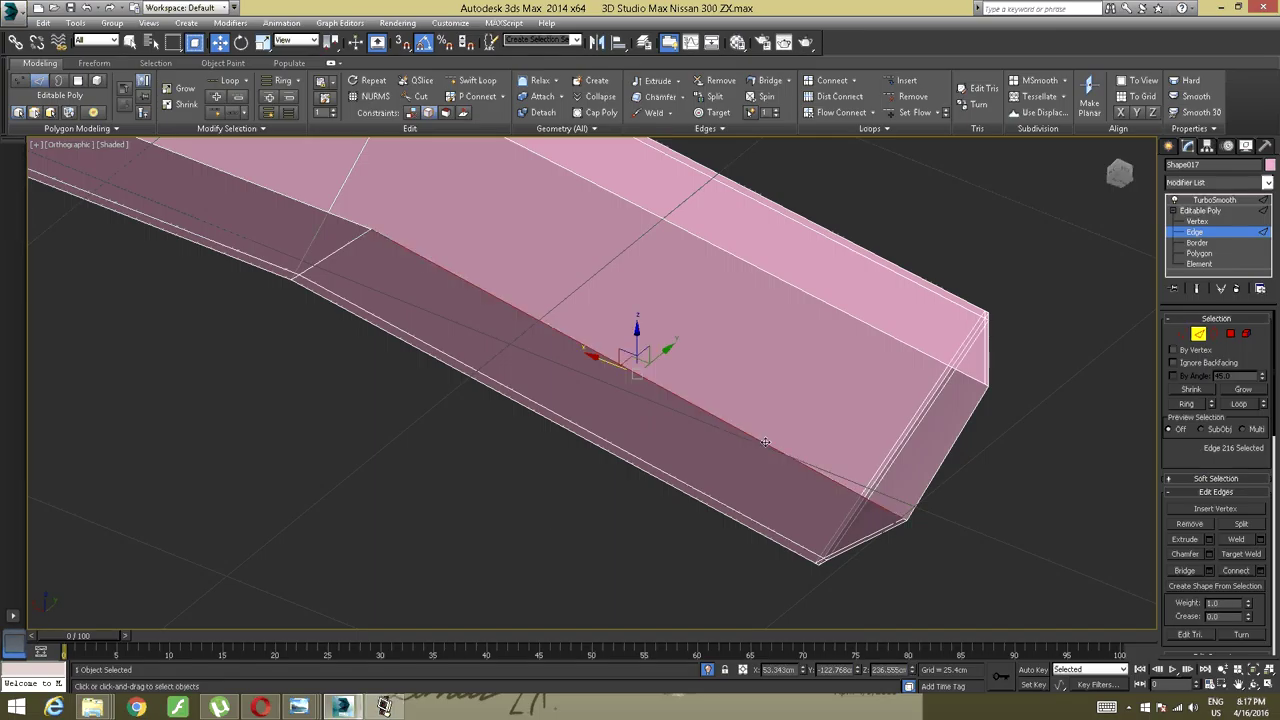
ctrl+click(900, 520)
scroll(992, 520, up, 1)
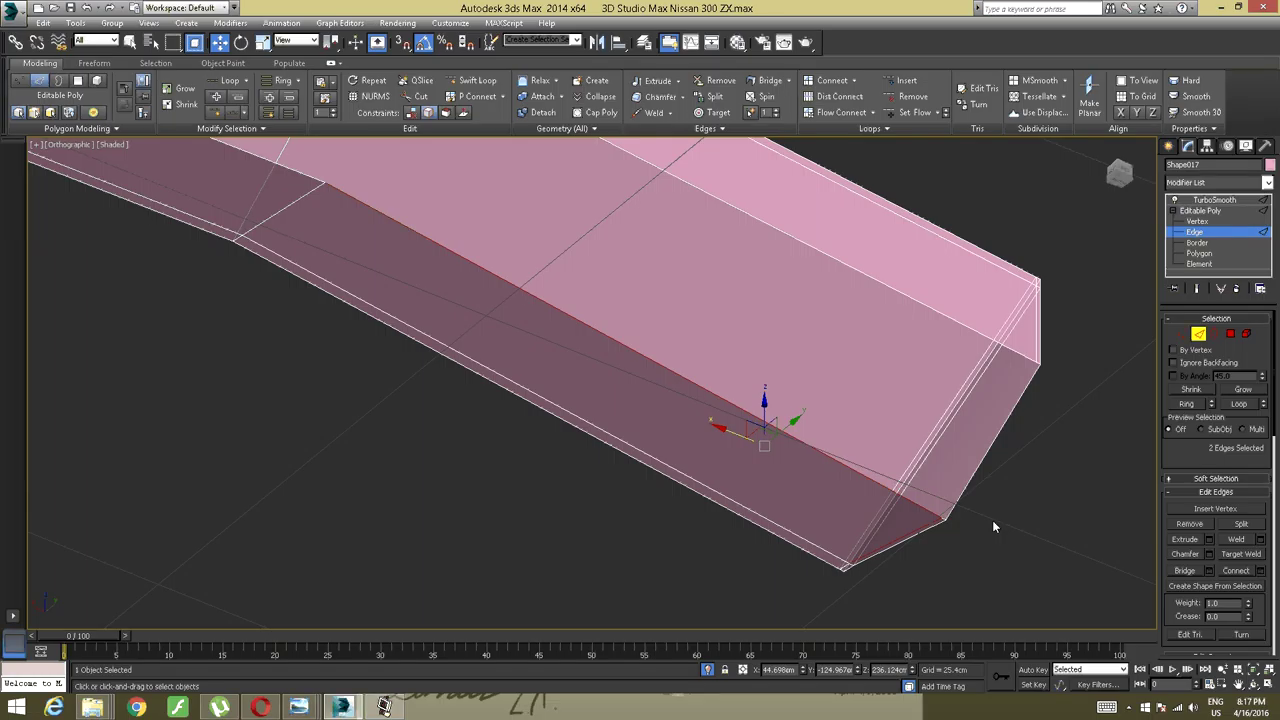
click(992, 520)
Select the open border running along the underside of the rear roof rail and convert it to an edge selection.
click(1216, 335)
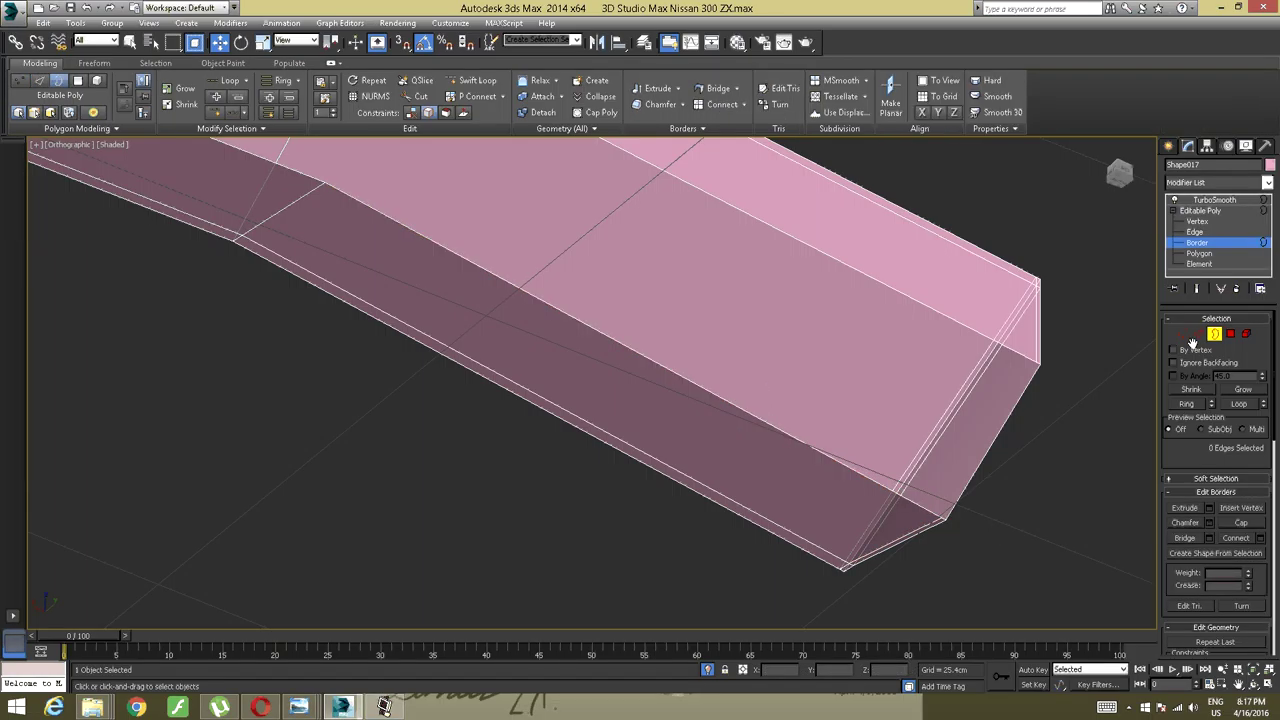
click(1004, 415)
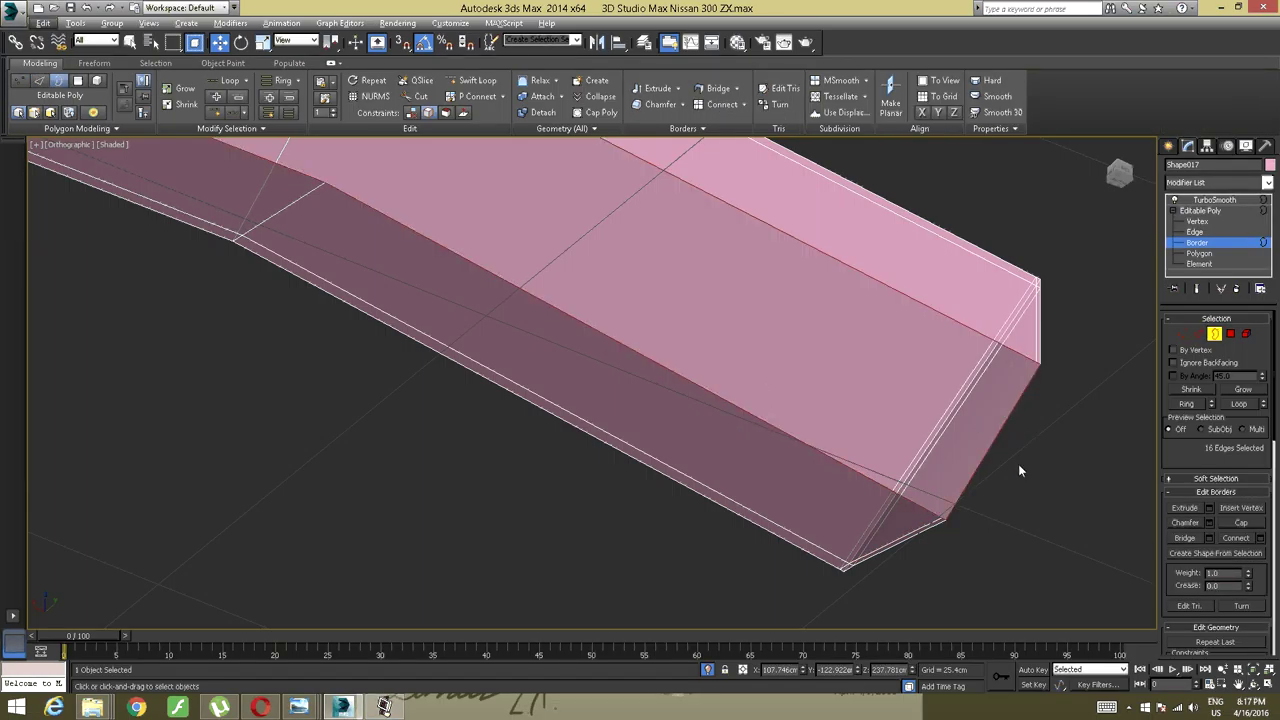
click(1216, 335)
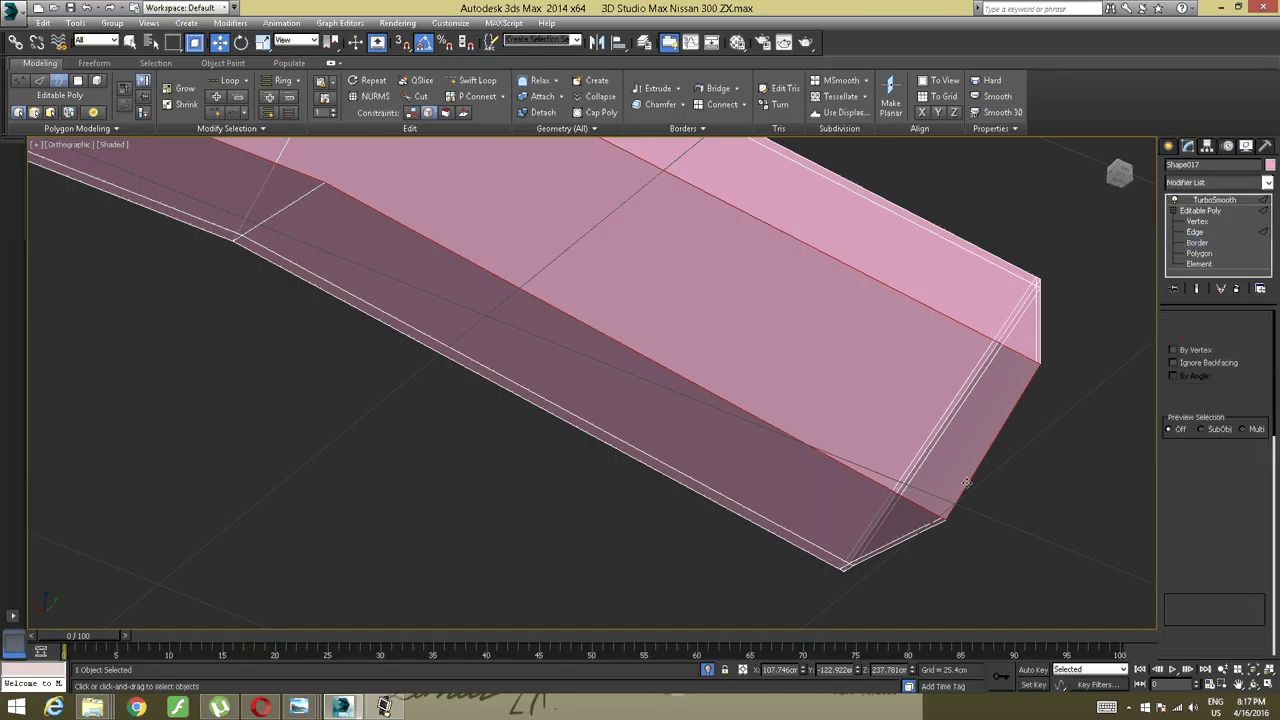
key(2)
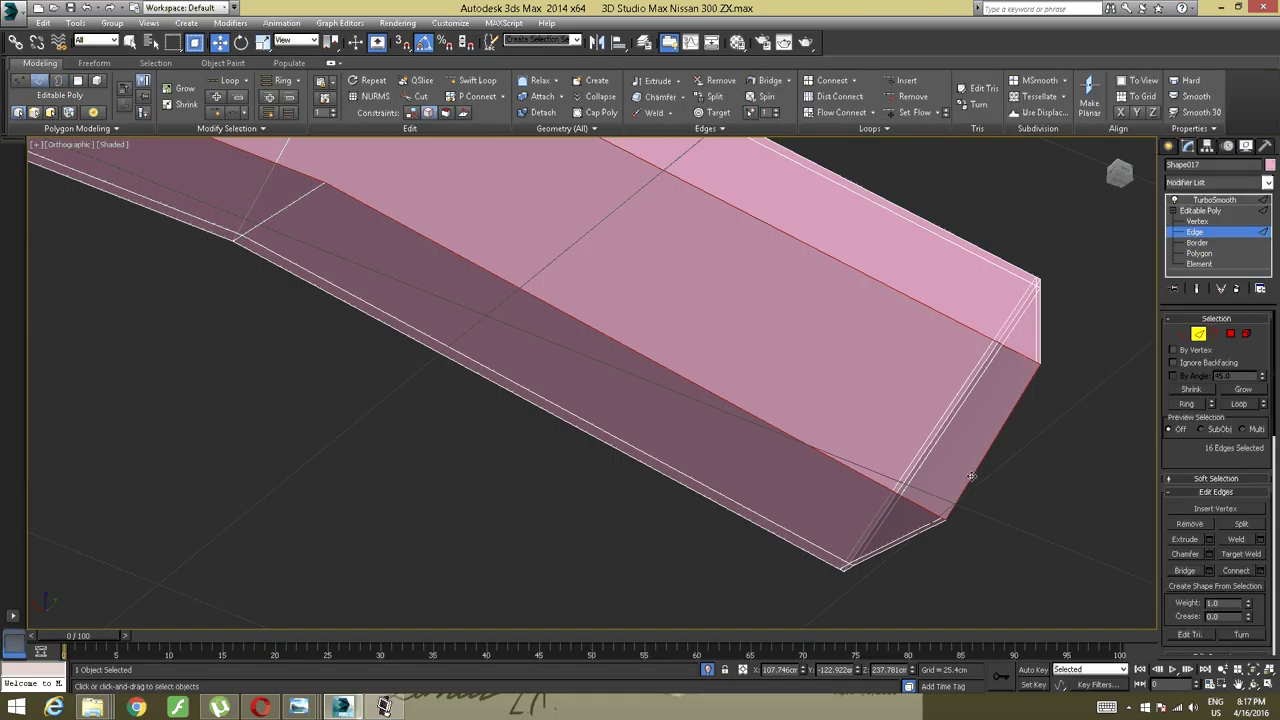
Deselect the short edge at each end of the rear rail, keeping only the two long rows of open edges selected.
alt+click(986, 454)
scroll(986, 453, down, 5)
scroll(986, 453, down, 2)
alt+middle_drag(825, 457, 783, 460)
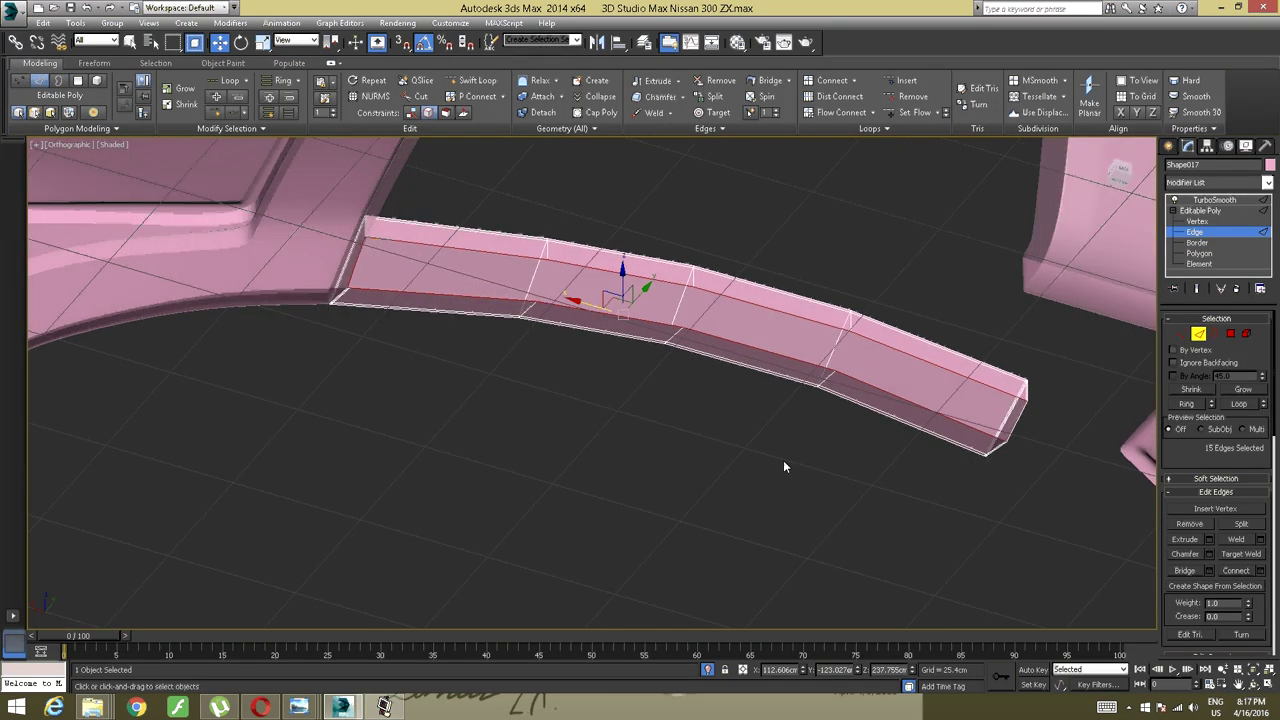
middle_drag(672, 460, 889, 535)
scroll(627, 415, up, 2)
scroll(627, 415, up, 4)
middle_drag(627, 415, 614, 416)
middle_drag(516, 262, 616, 444)
scroll(602, 424, up, 4)
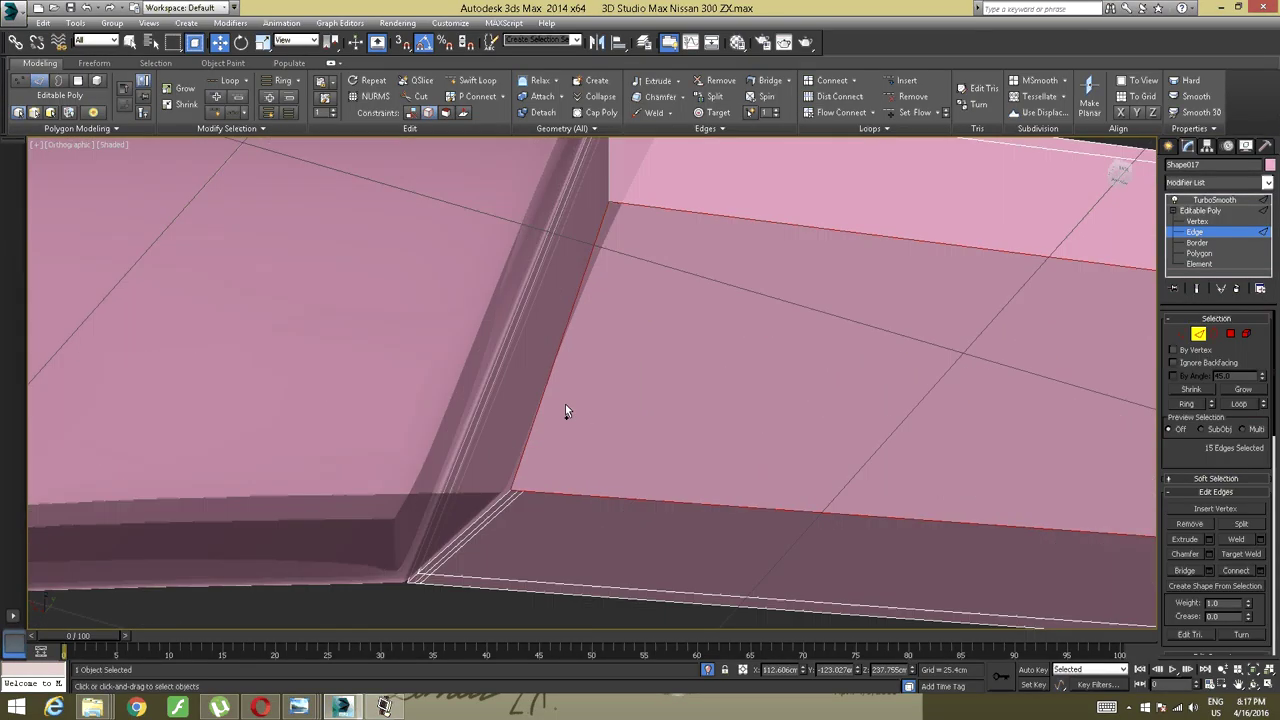
alt+click(542, 418)
Bridge the two long rows of open edges to close the rear rail's underside, inspect the rail from several sides, and clear the selection.
middle_drag(904, 367, 733, 380)
scroll(558, 367, down, 4)
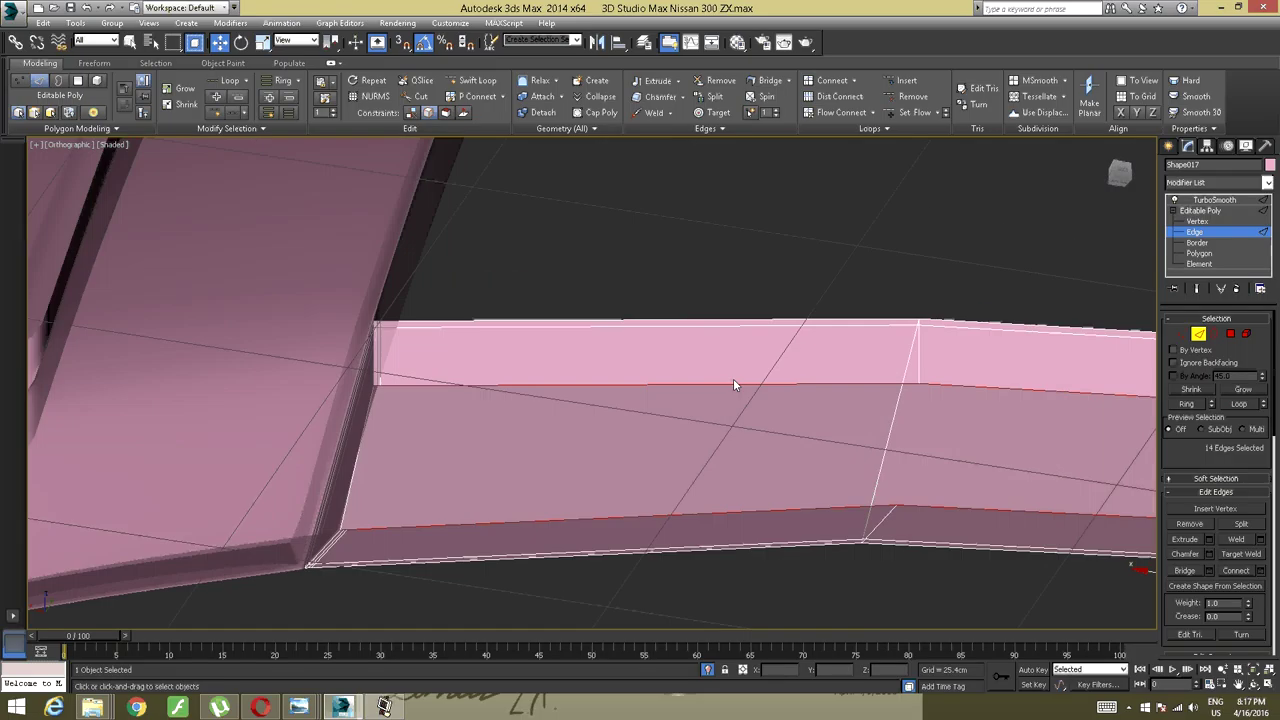
scroll(680, 365, down, 3)
scroll(590, 336, up, 2)
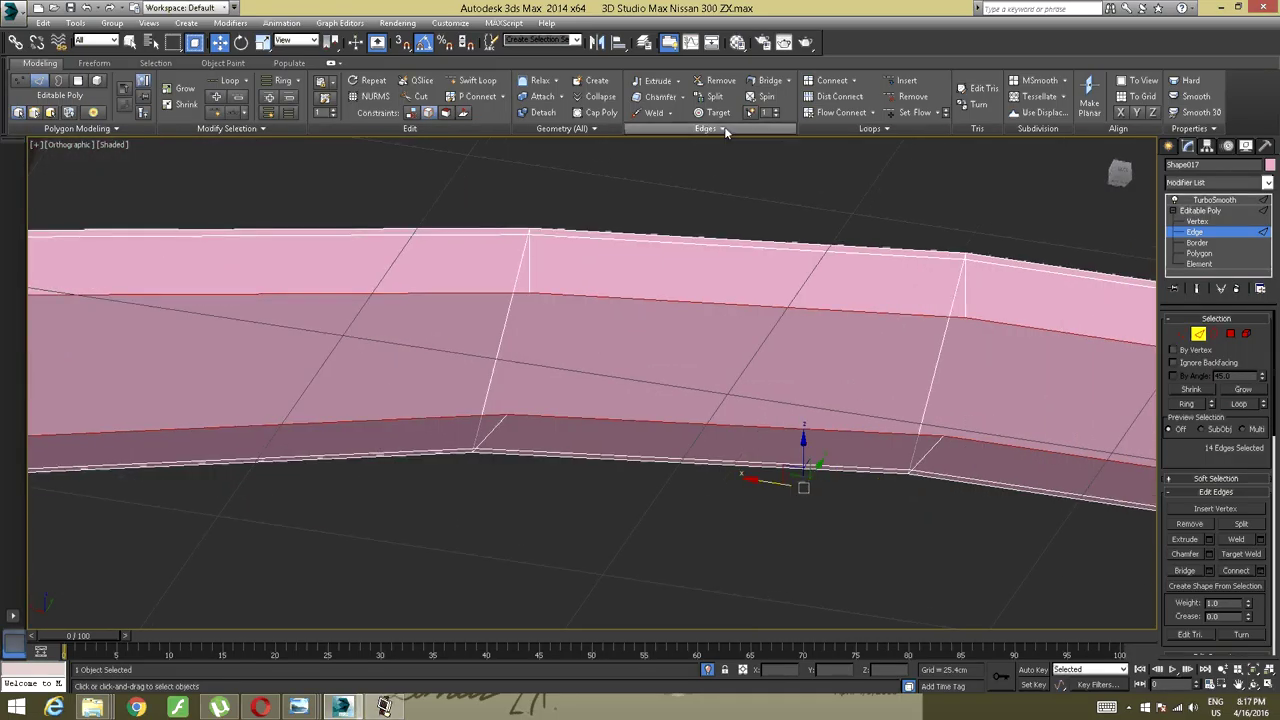
scroll(700, 278, down, 4)
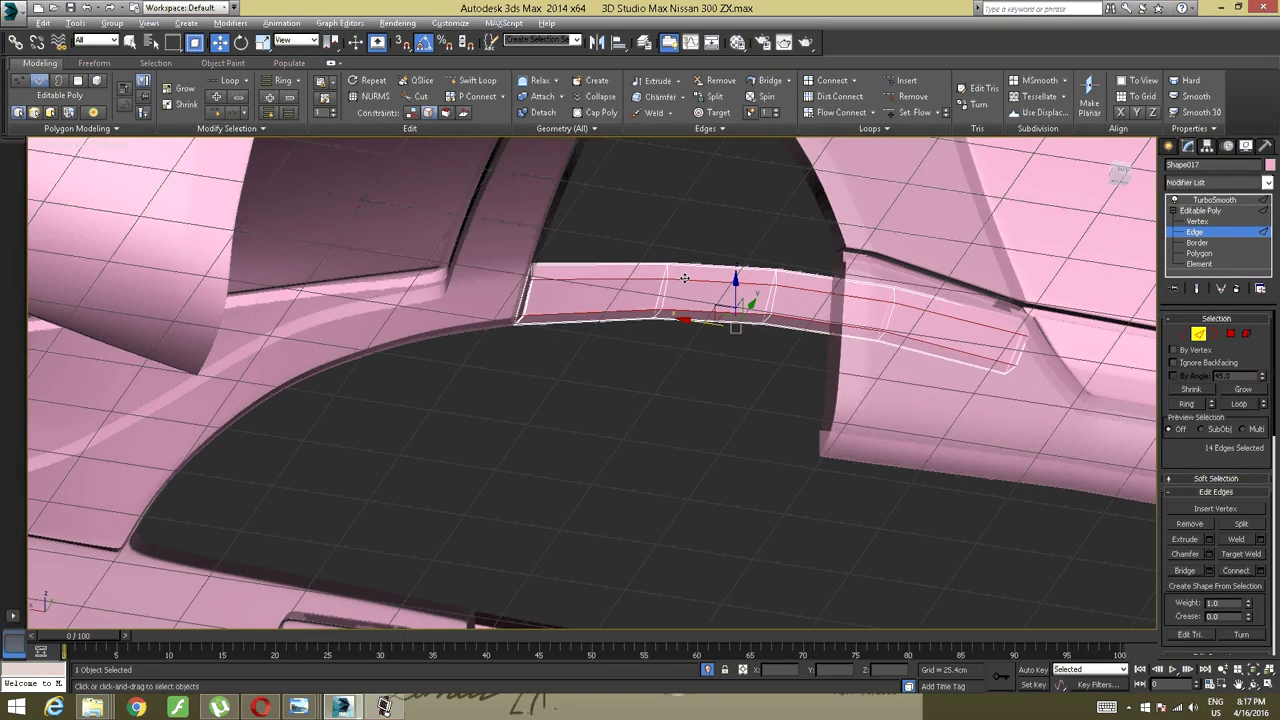
alt+middle_drag(685, 278, 659, 294)
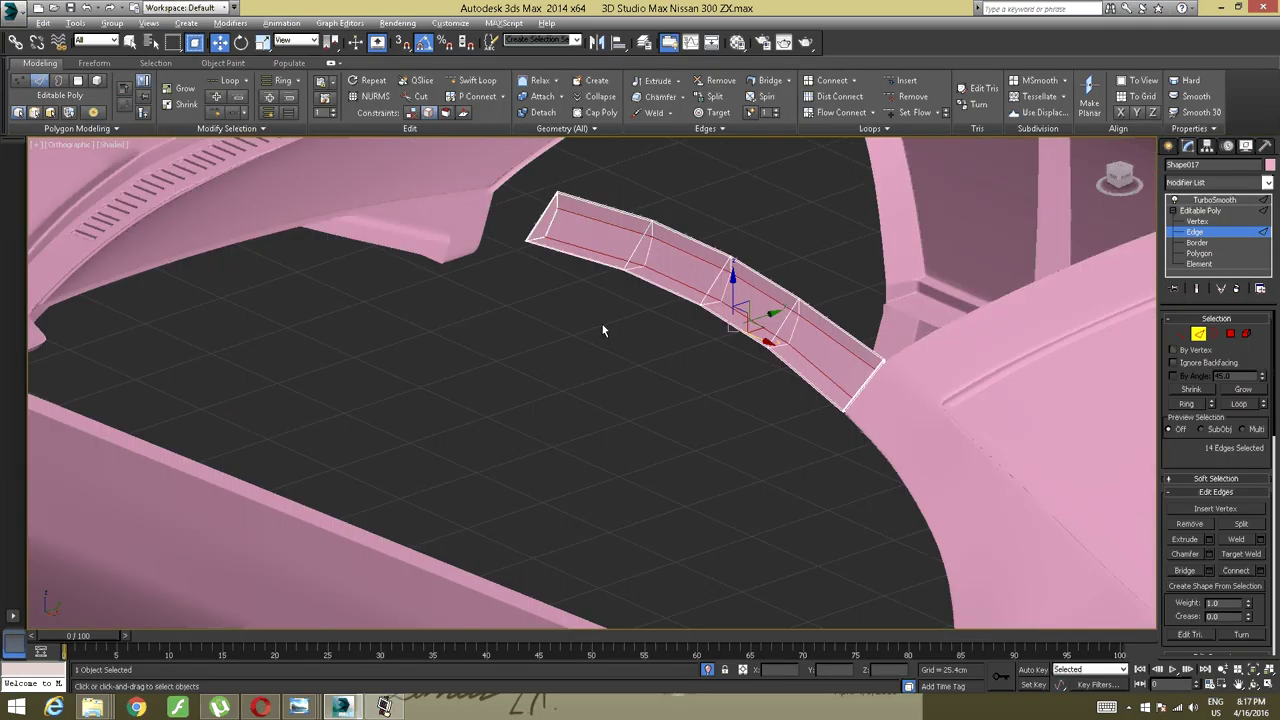
scroll(636, 335, up, 4)
alt+middle_drag(603, 331, 573, 407)
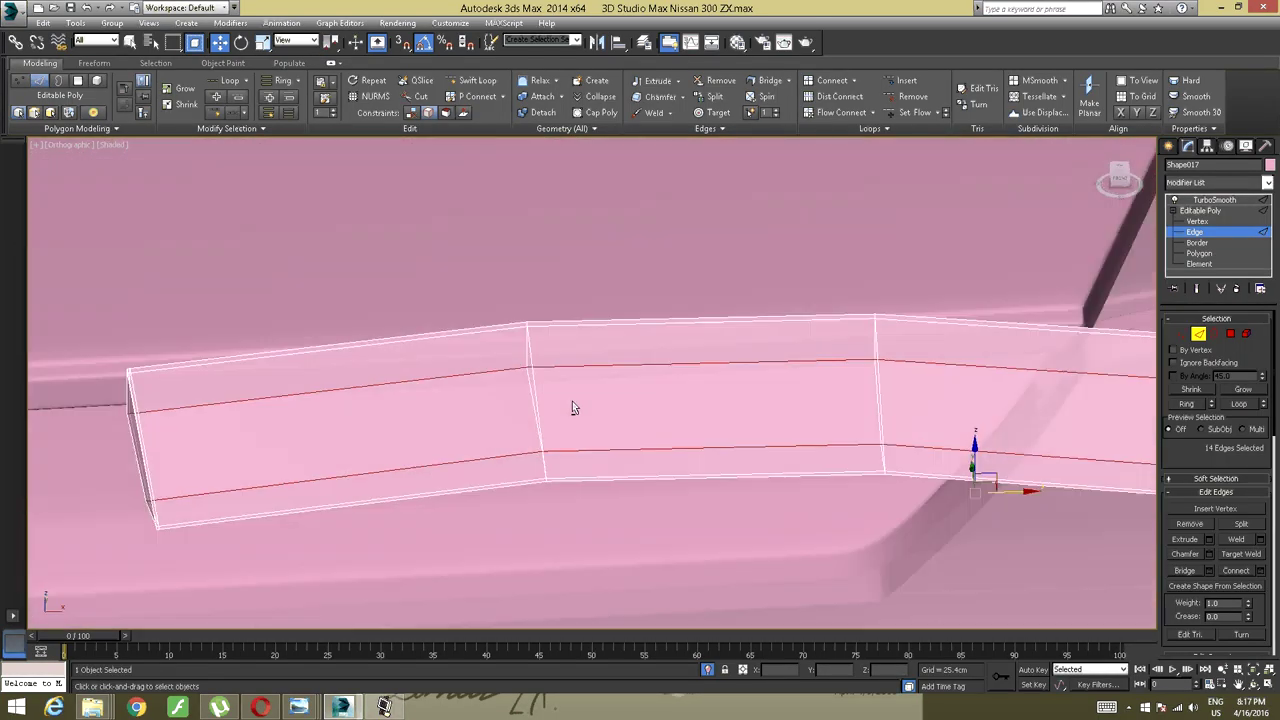
scroll(680, 374, down, 3)
mouse_move(680, 374)
alt+middle_down()
mouse_move(649, 336)
mouse_move(698, 351)
mouse_move(612, 341)
mouse_move(720, 337)
mouse_move(694, 371)
alt+middle_up()
scroll(659, 358, up, 2)
scroll(649, 336, down, 3)
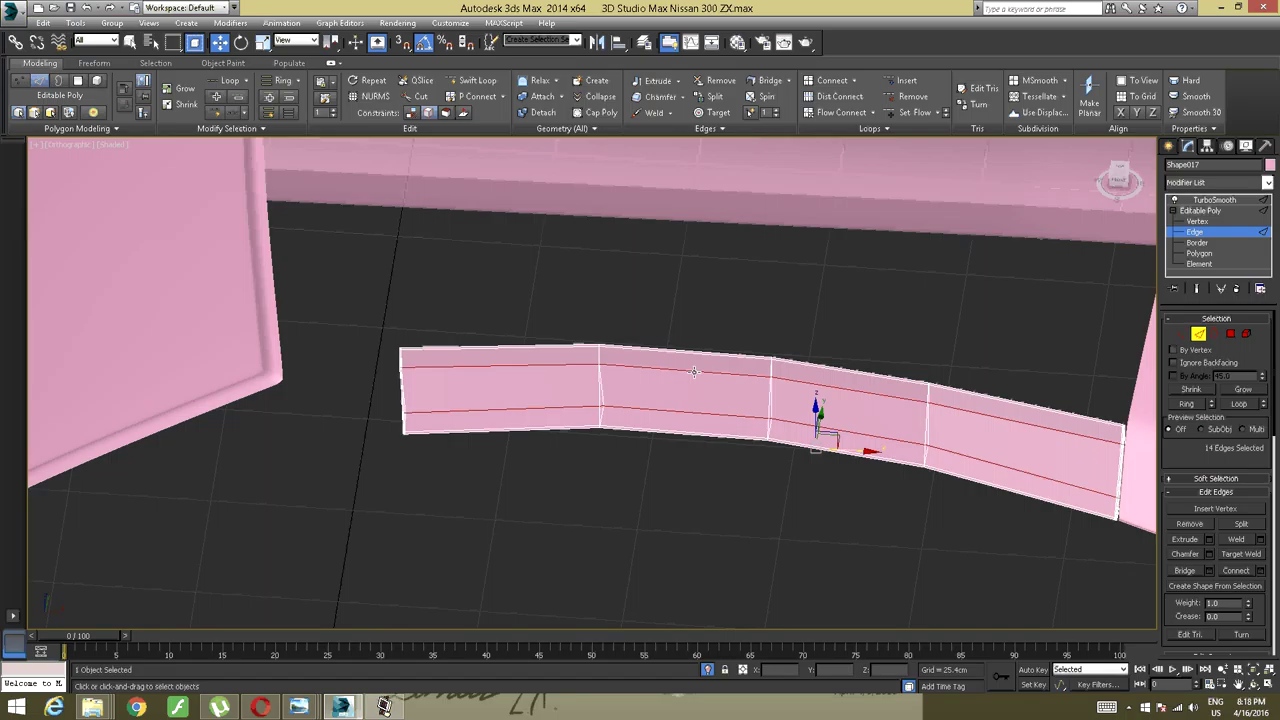
click(784, 204)
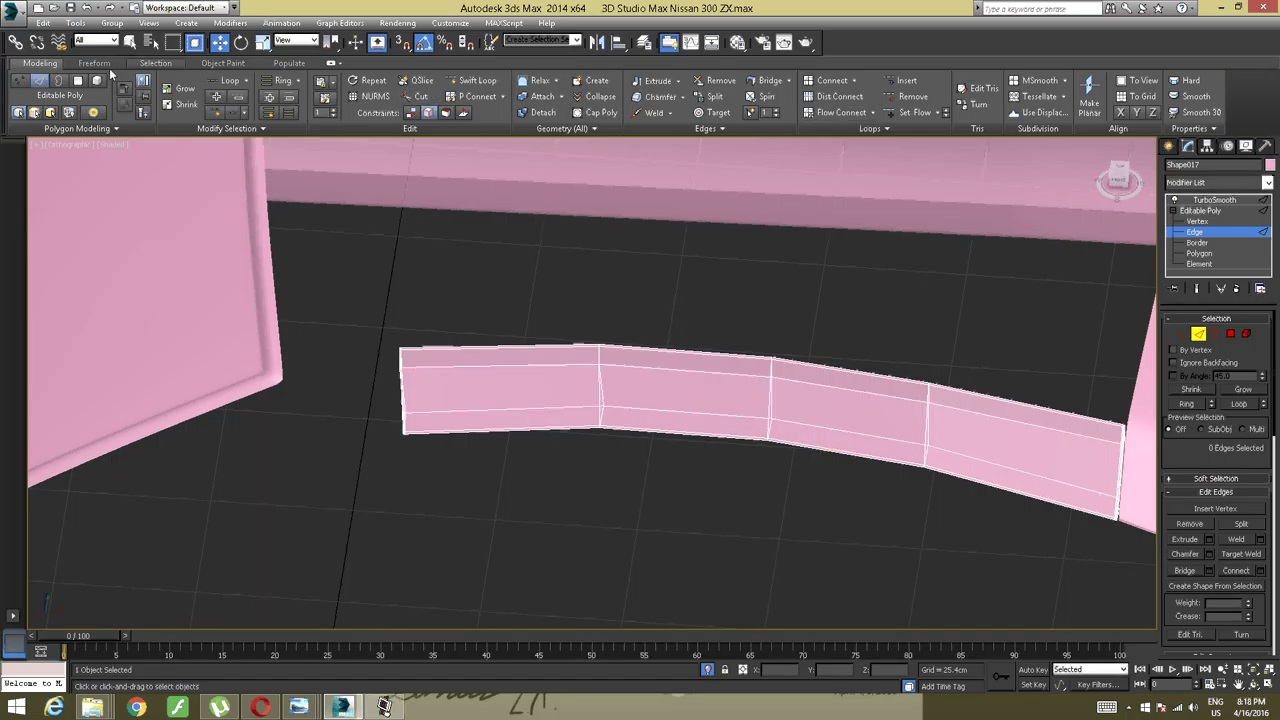
Switch to polygon level, clear the selection, and unhide all parts of the roof frame.
click(77, 80)
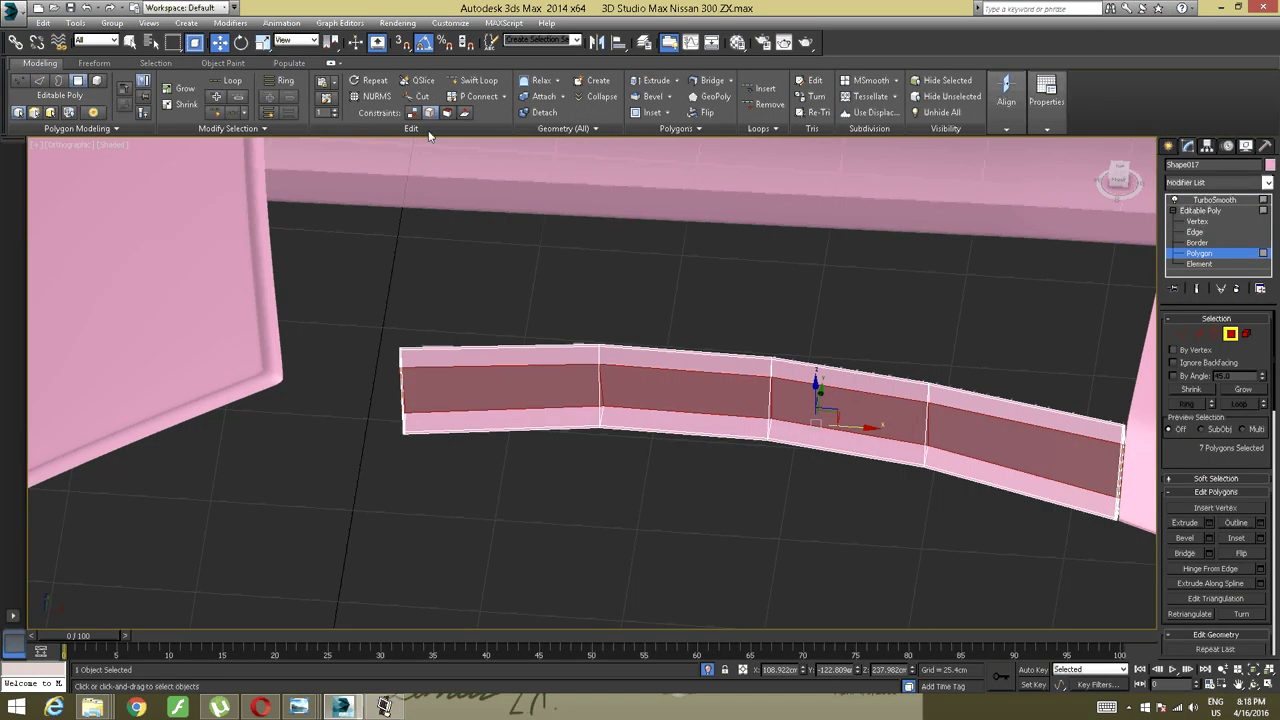
click(593, 253)
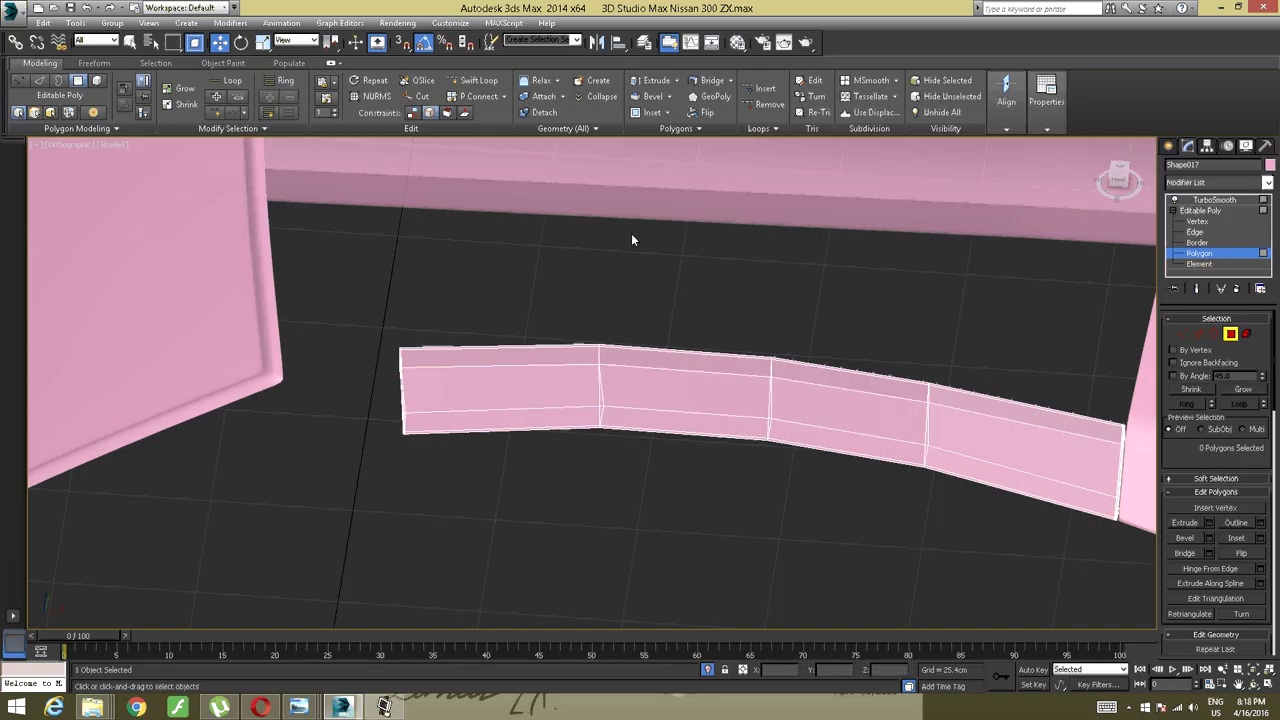
click(937, 97)
click(938, 112)
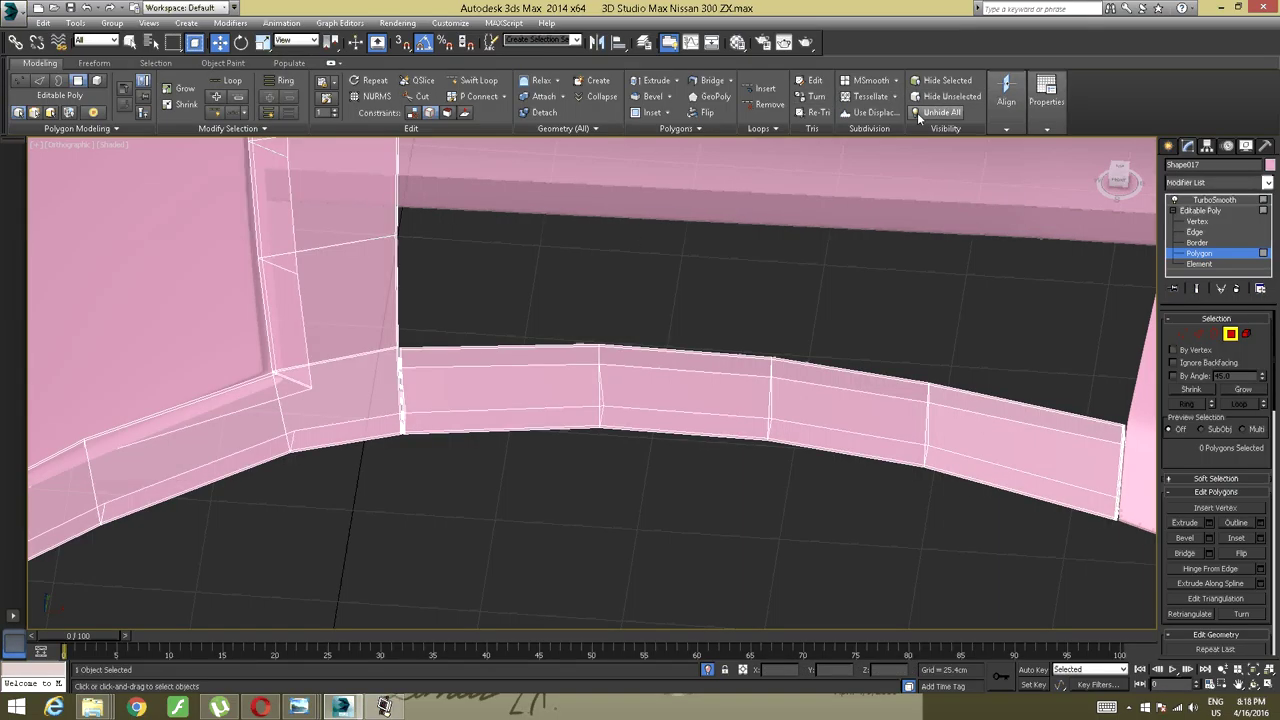
scroll(609, 262, down, 3)
alt+middle_drag(610, 262, 581, 316)
scroll(699, 350, up, 2)
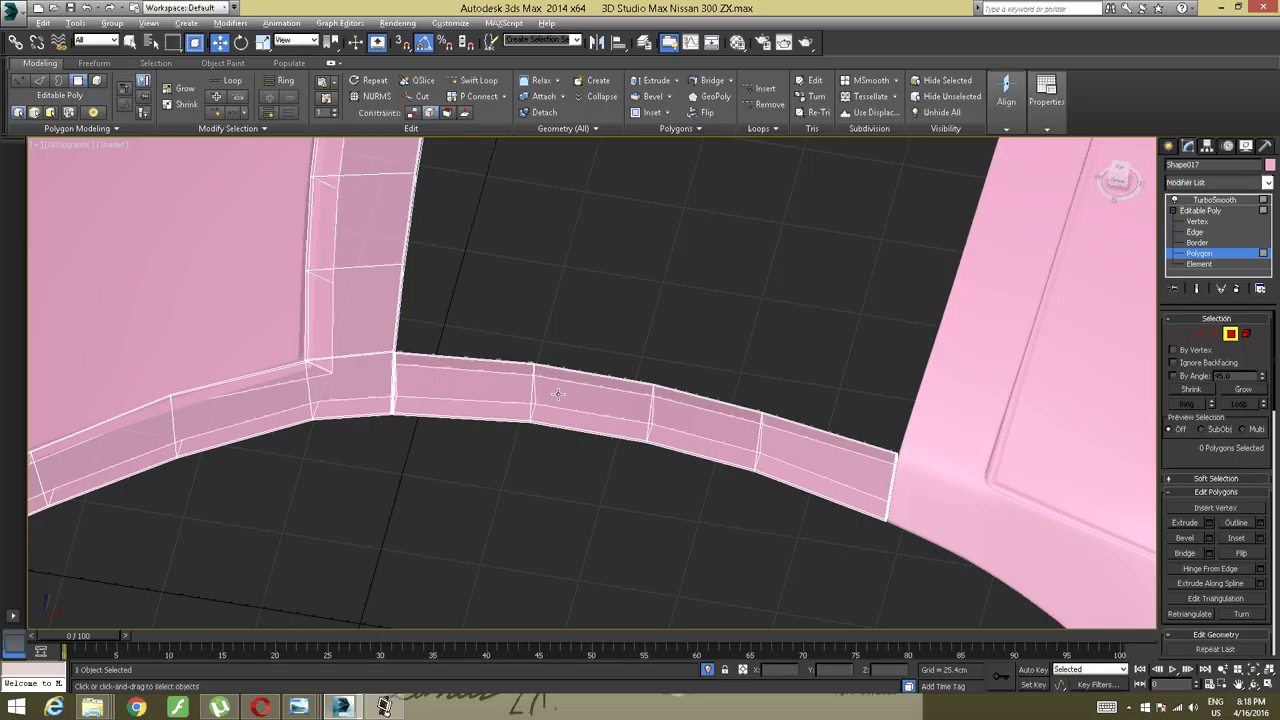
mouse_move(558, 397)
alt+middle_down()
mouse_move(573, 394)
mouse_move(578, 411)
alt+middle_up()
scroll(572, 394, down, 5)
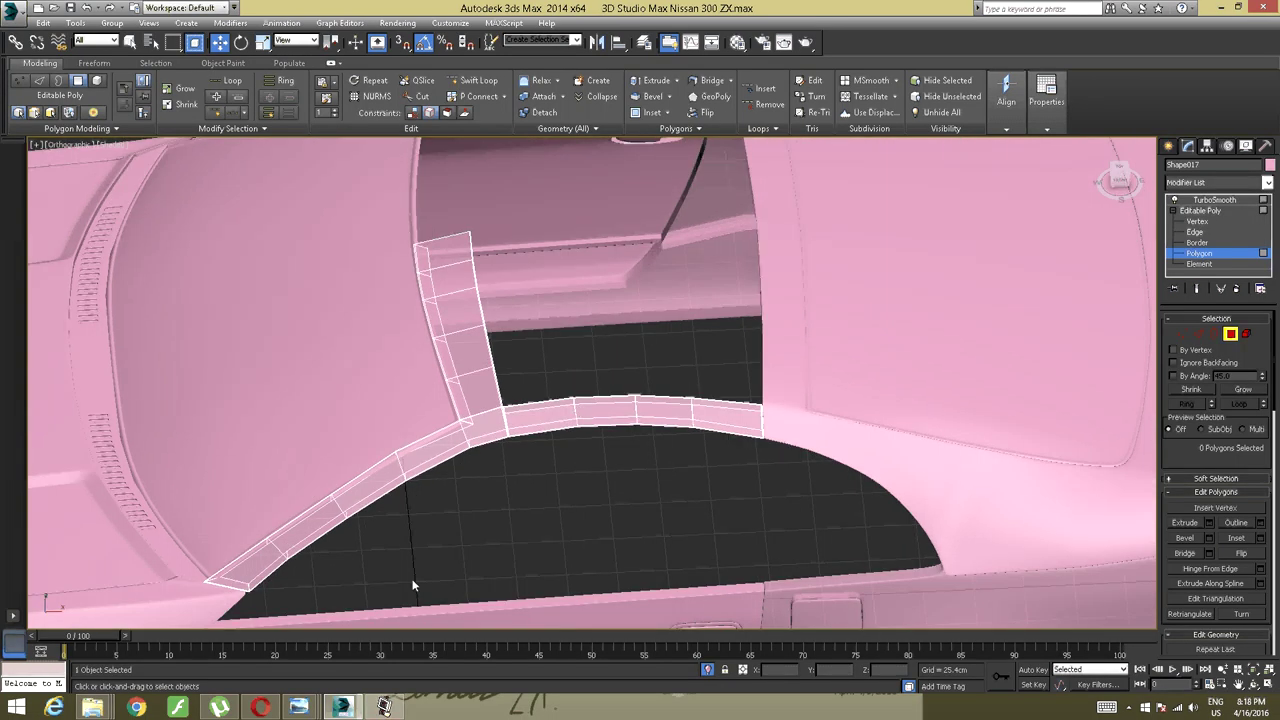
Close all open reference photo windows and minimize the modelling and file browser windows to reach the desktop.
mouse_move(340, 707)
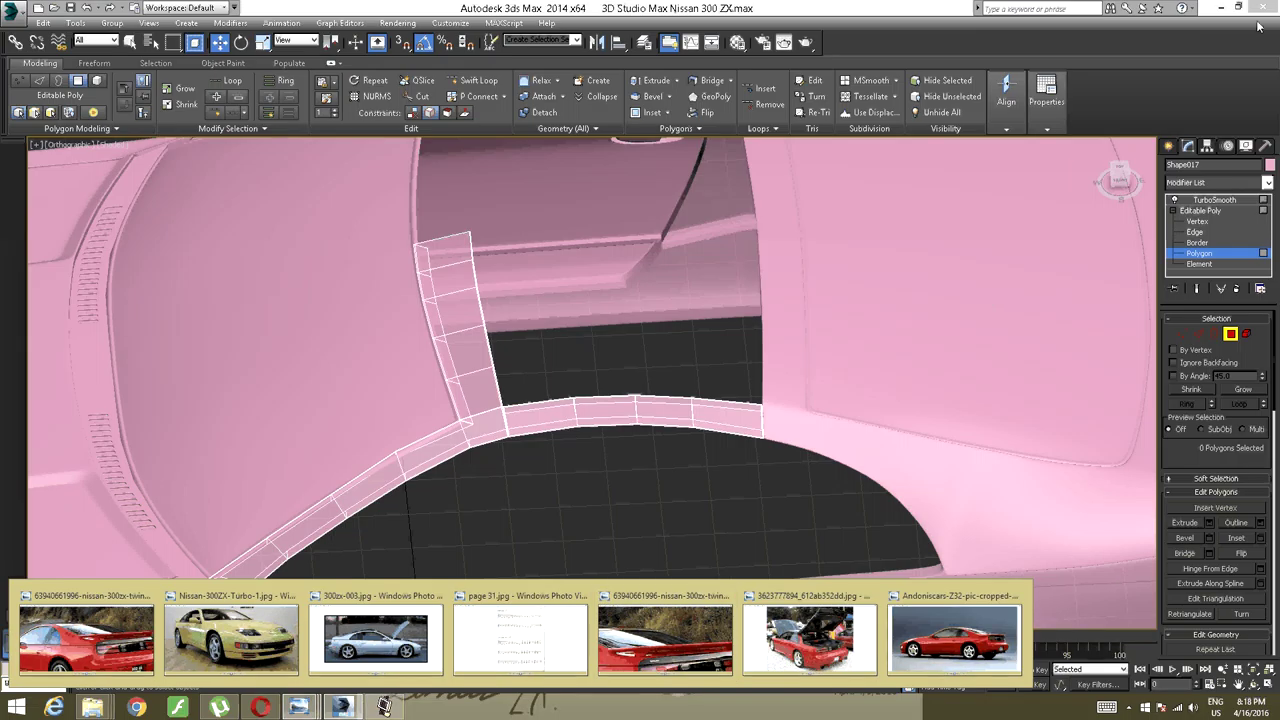
click(1221, 8)
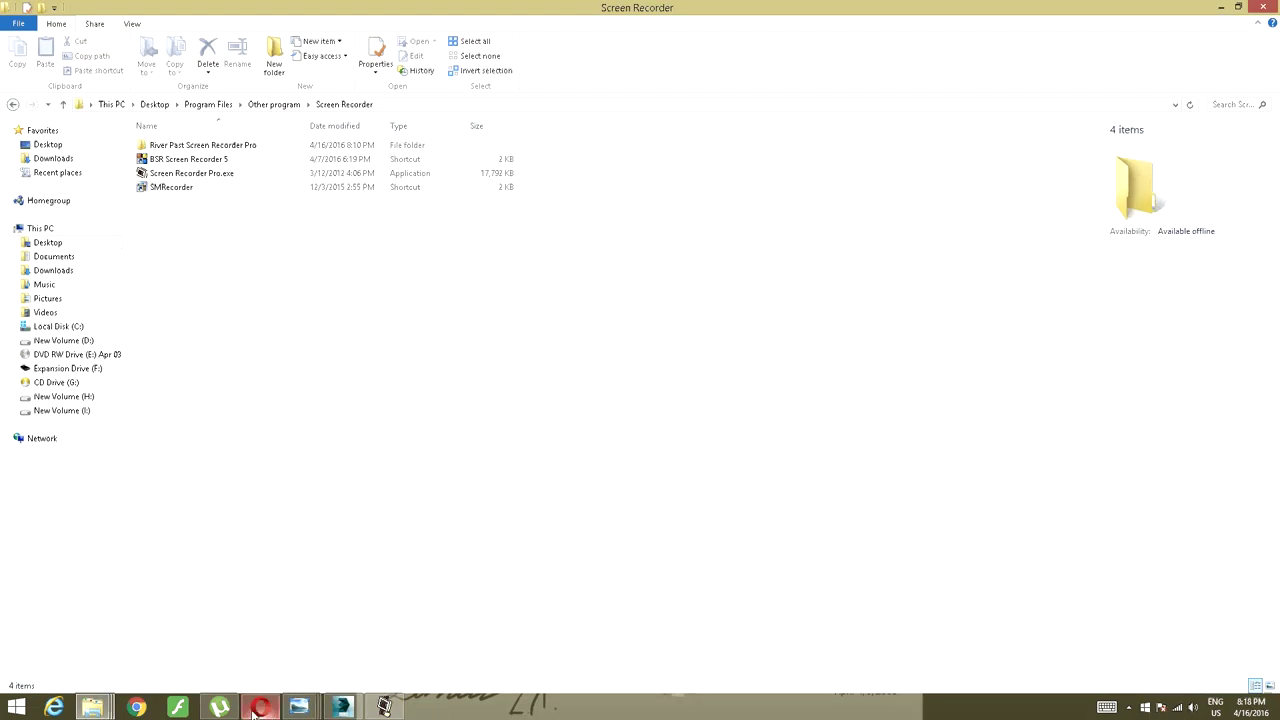
right_click(298, 707)
click(285, 674)
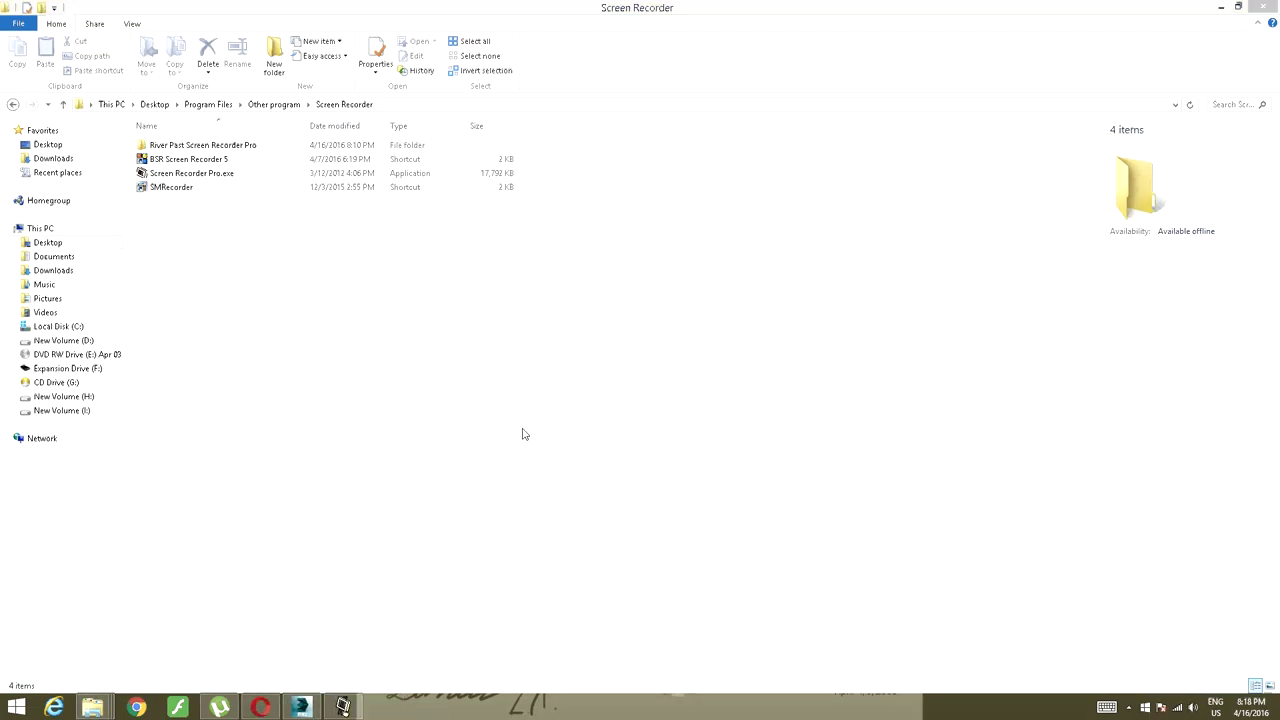
click(1222, 7)
click(1222, 7)
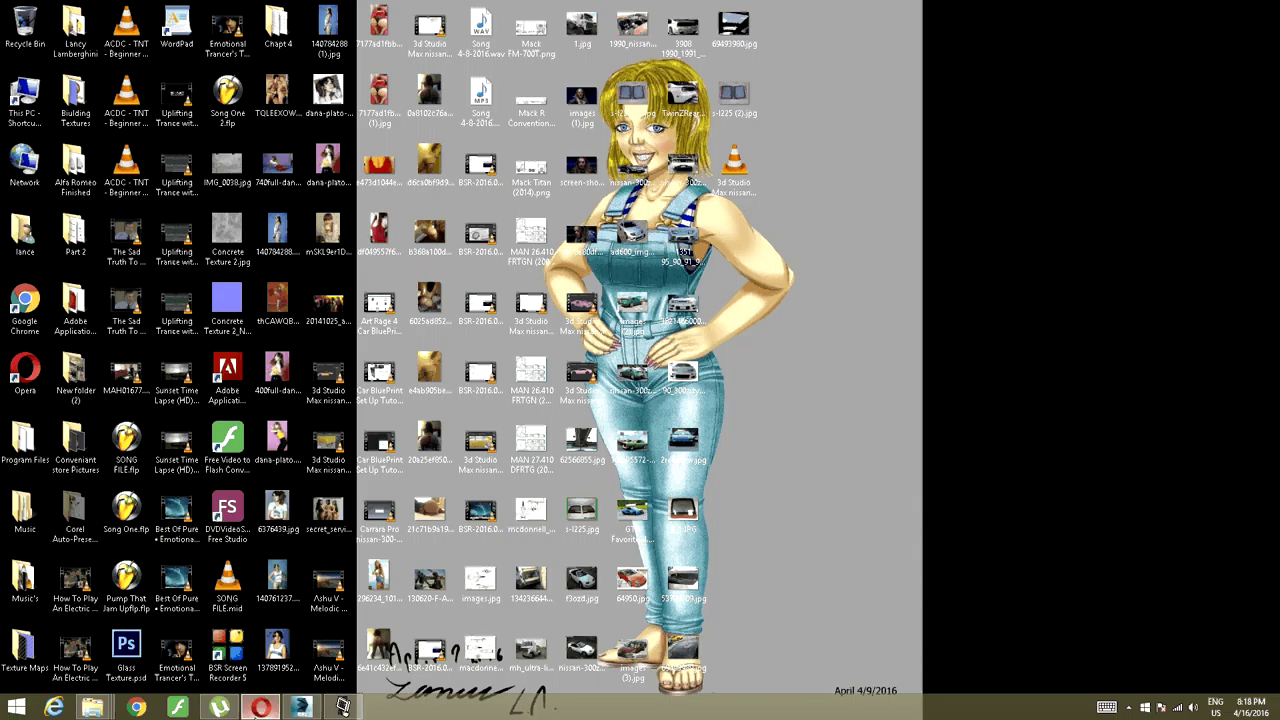
Switch to Opera and save the enlarged eBay image of the two red-trimmed T-top panels to the desktop.
click(260, 708)
right_click(800, 115)
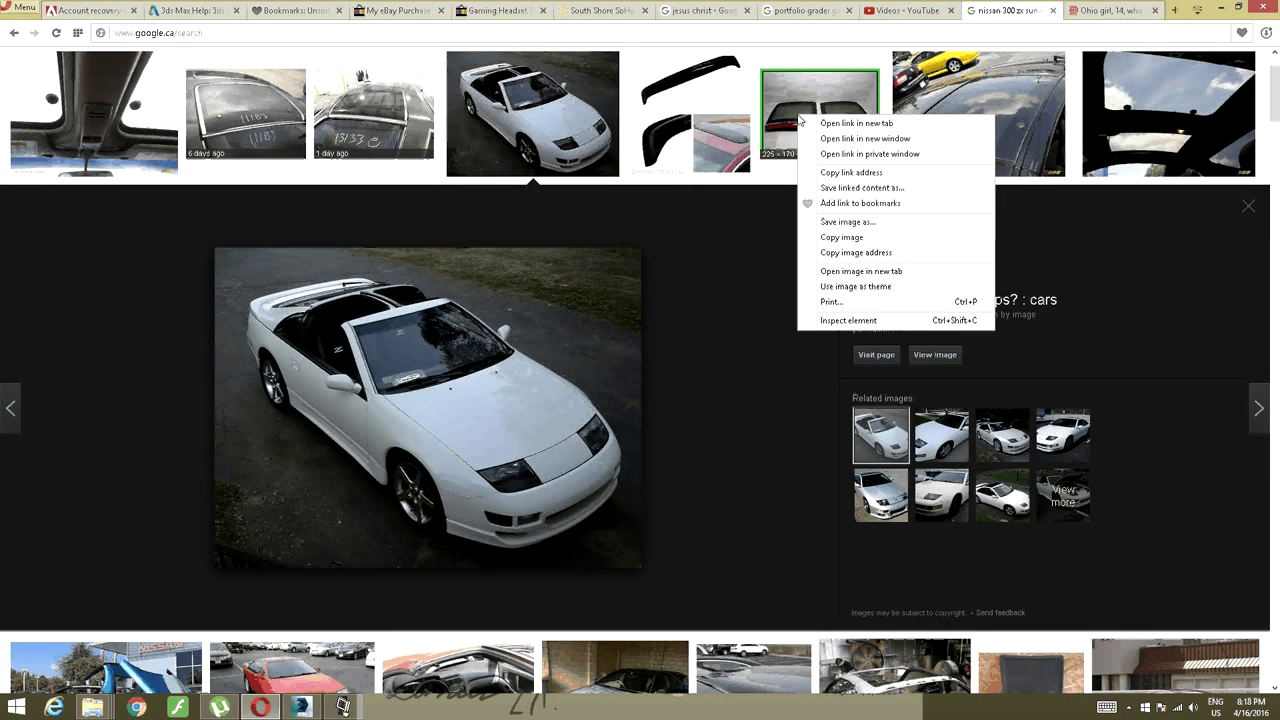
click(805, 118)
right_click(450, 381)
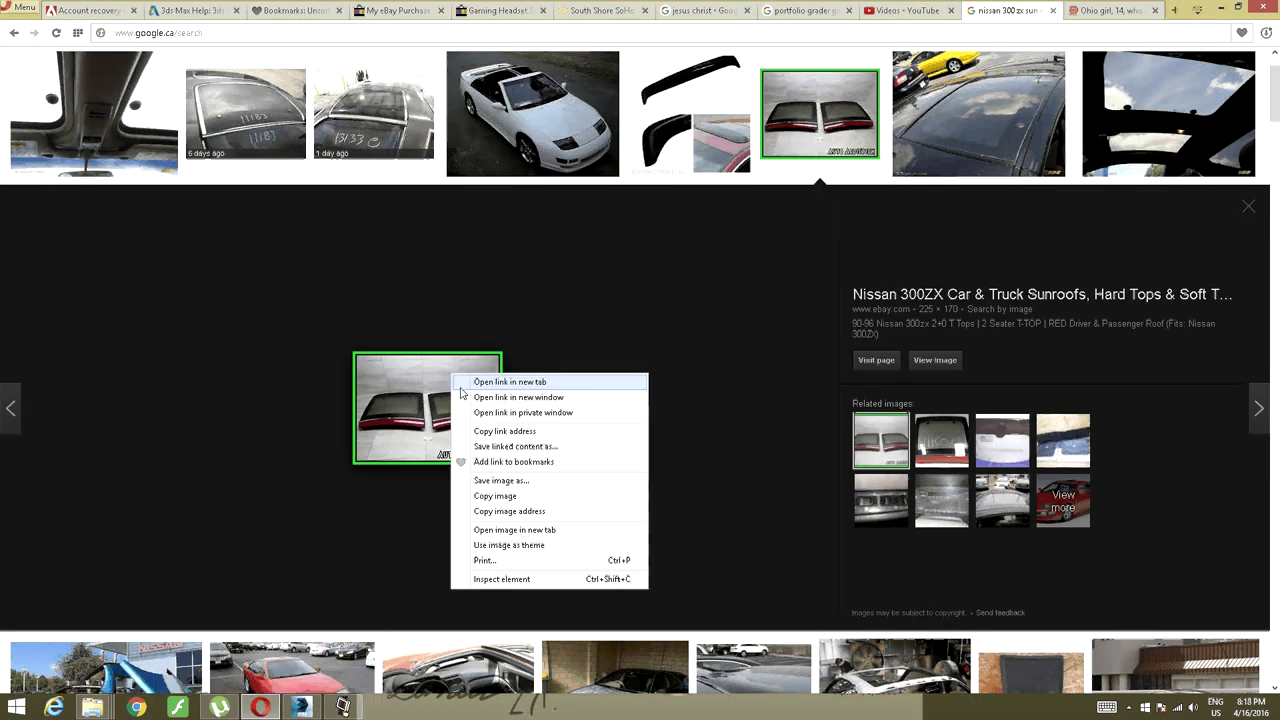
click(505, 480)
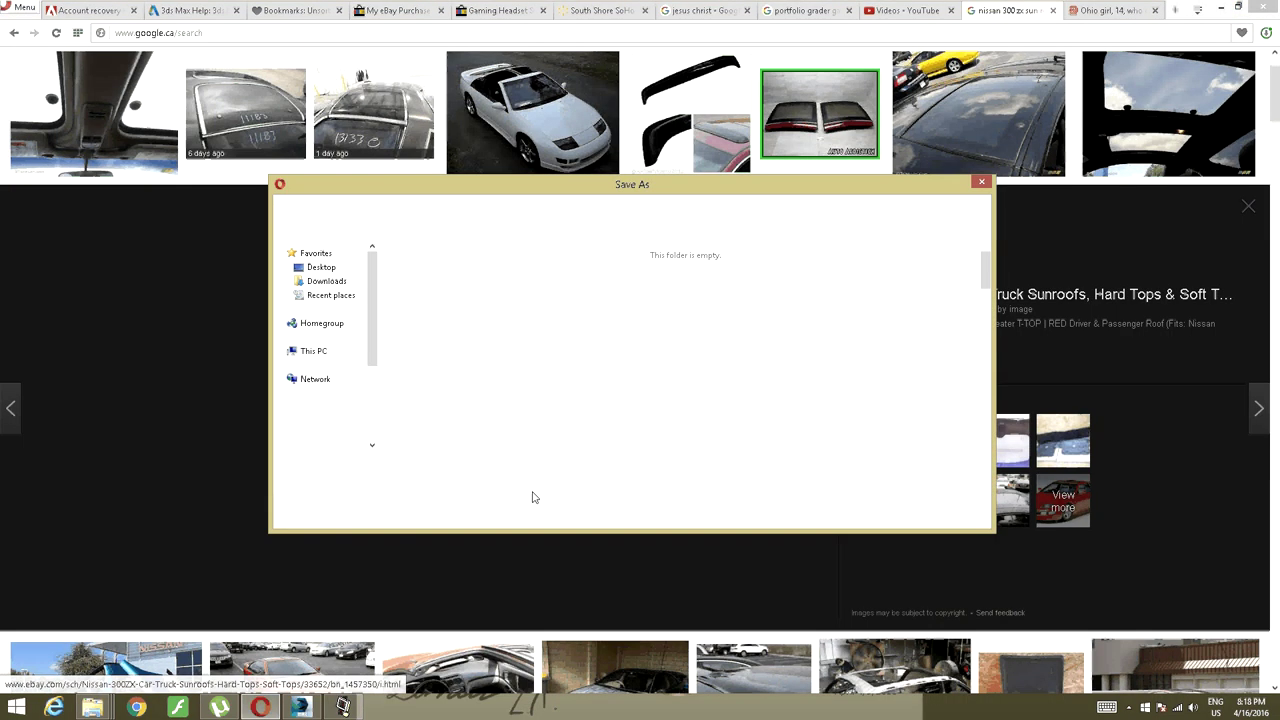
click(885, 514)
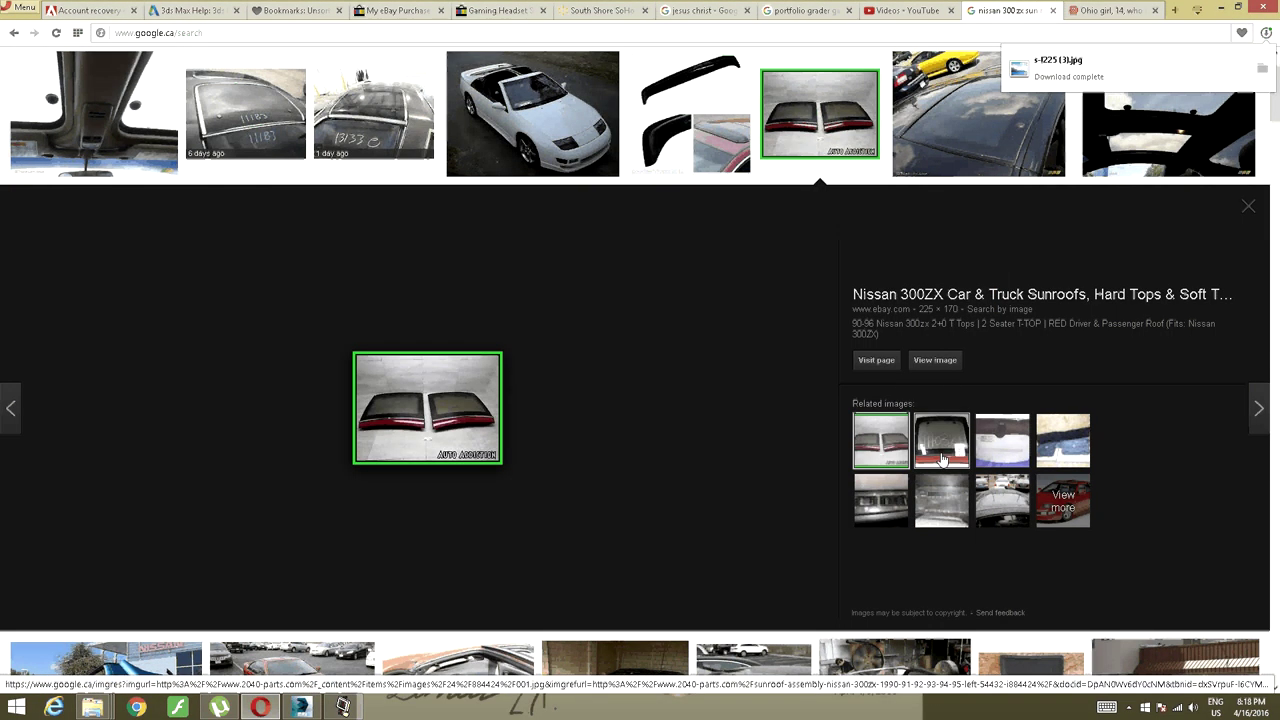
Open the related image of the Nissan 300ZX sunroof assembly and save it to the desktop as 001.jpg.
click(941, 455)
right_click(453, 337)
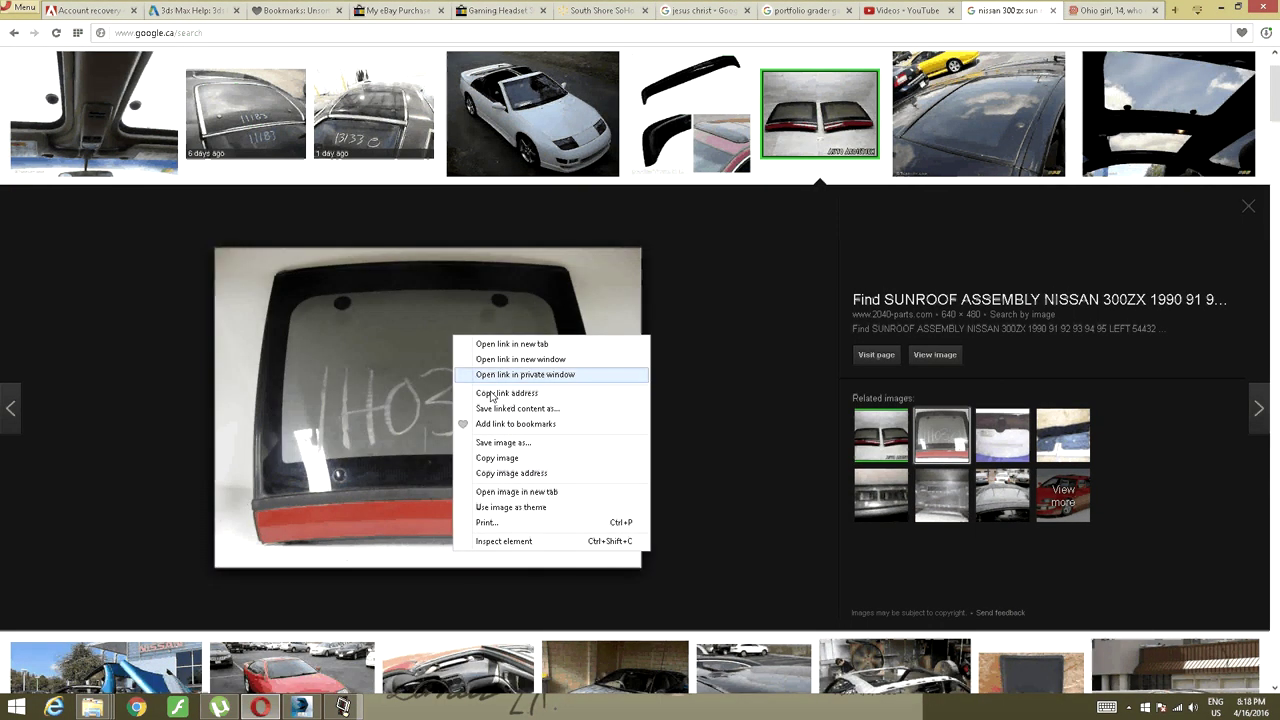
click(503, 442)
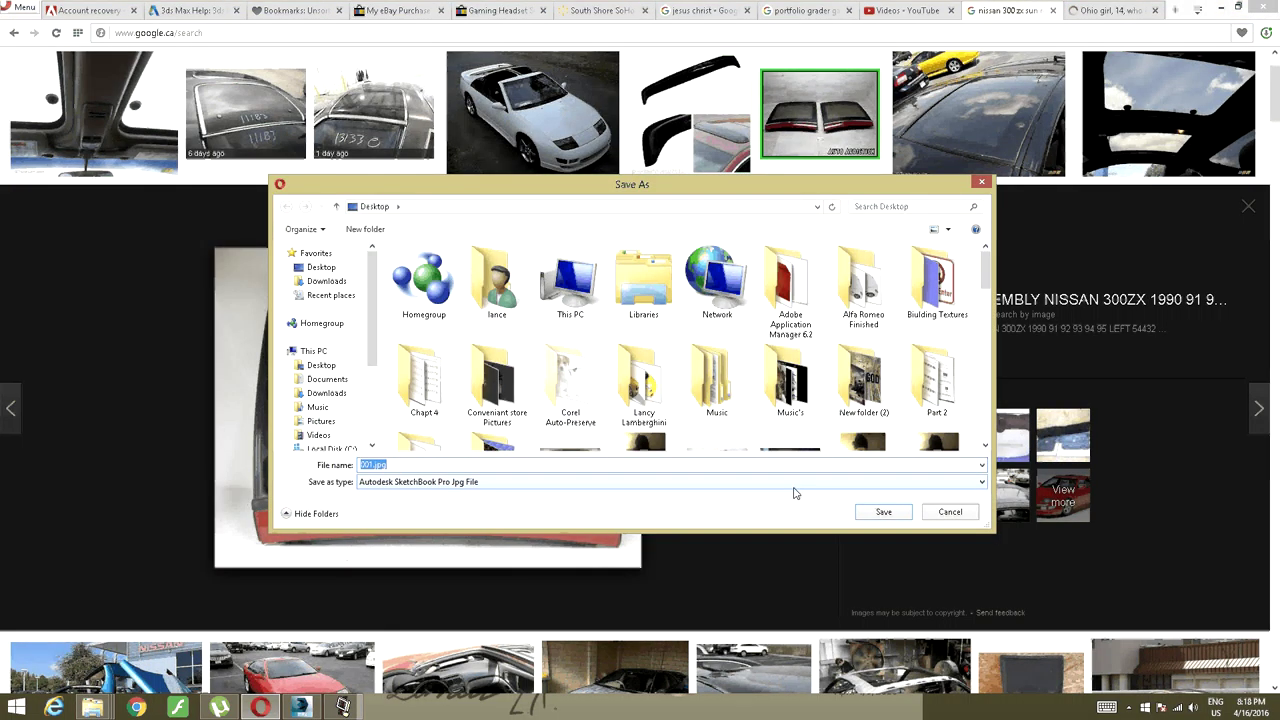
click(881, 512)
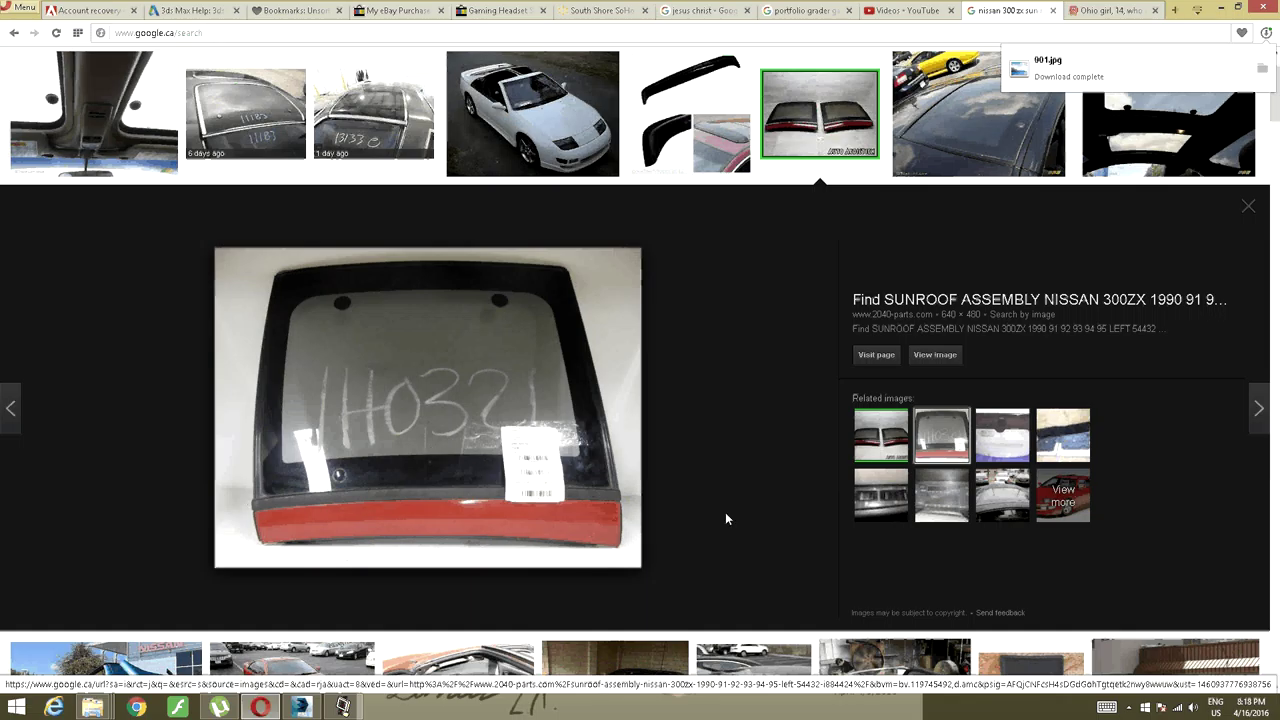
Browse the related images to the 1996 Nissan 300ZX Turbo Coupe sunroof photo, save it as 55872569.jpg, and minimize the browser.
click(1002, 452)
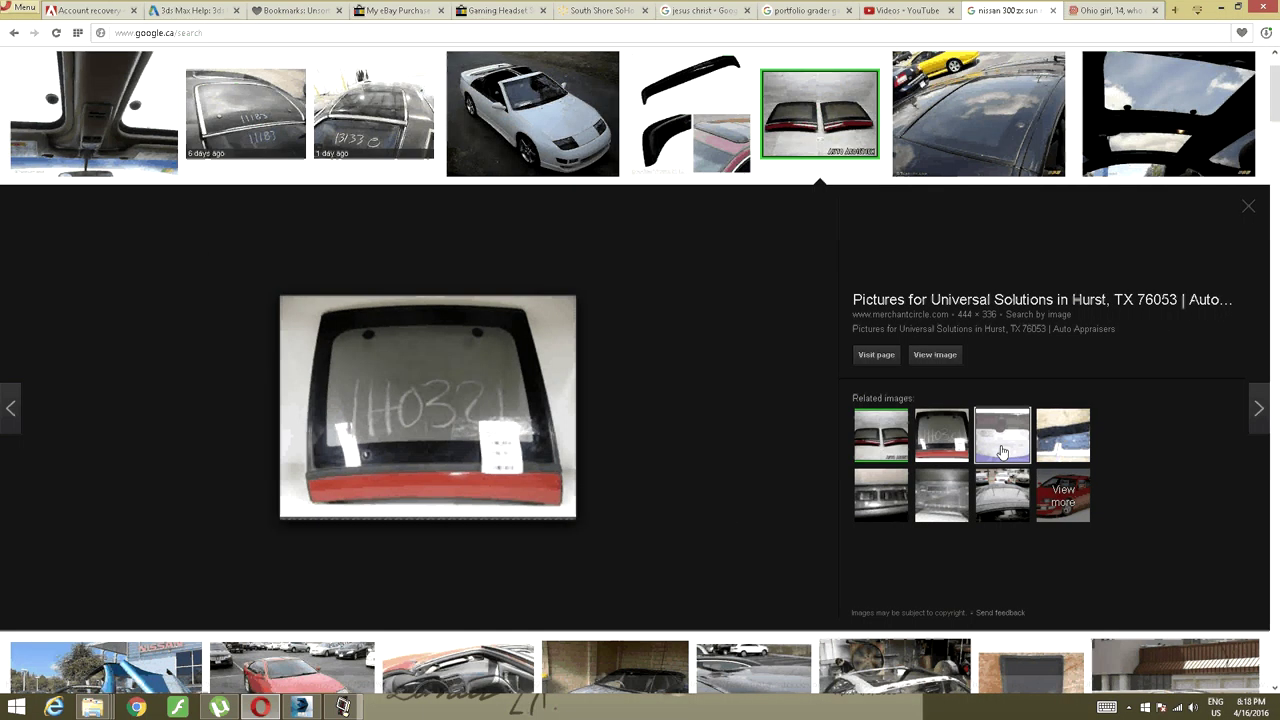
click(1002, 452)
click(1016, 500)
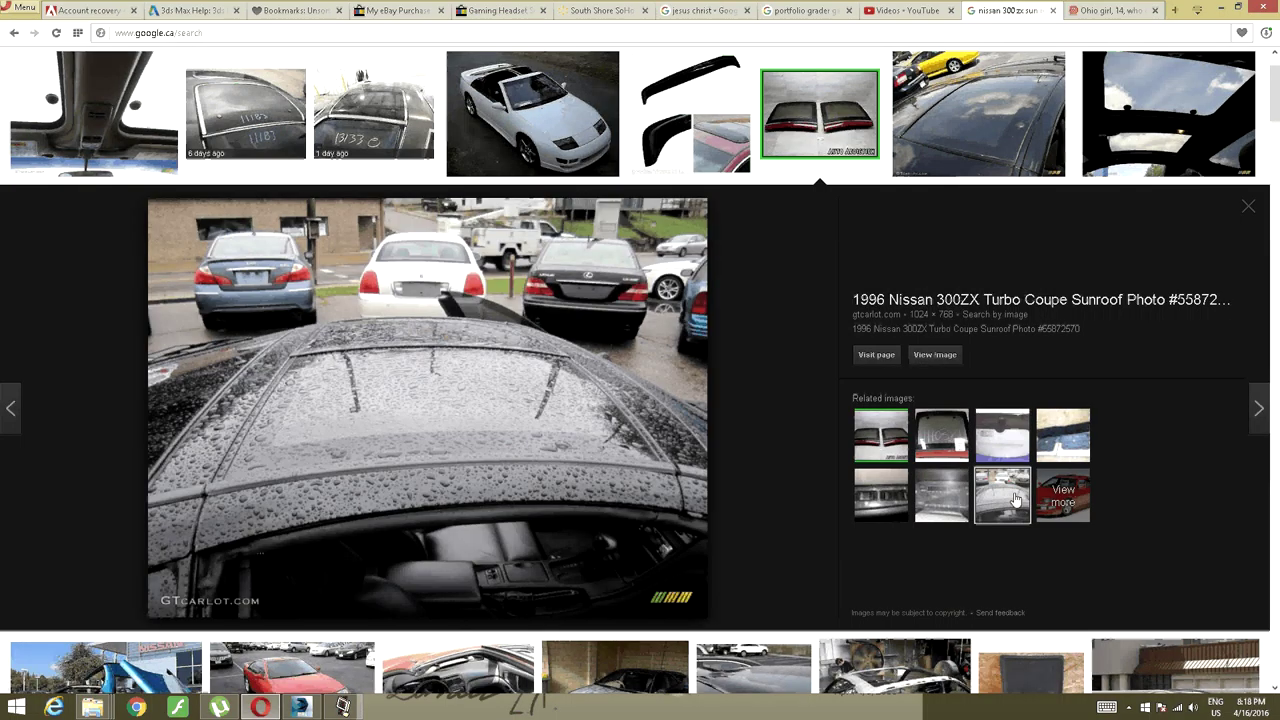
click(995, 502)
click(992, 502)
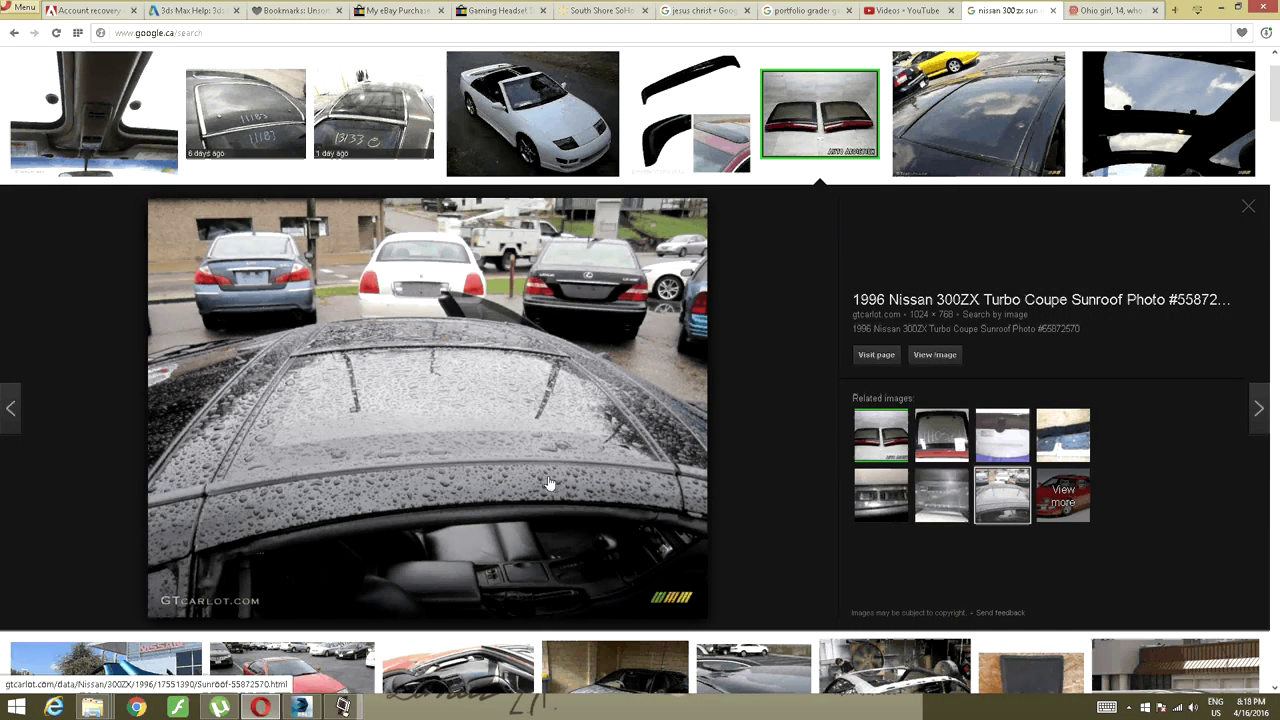
right_click(438, 447)
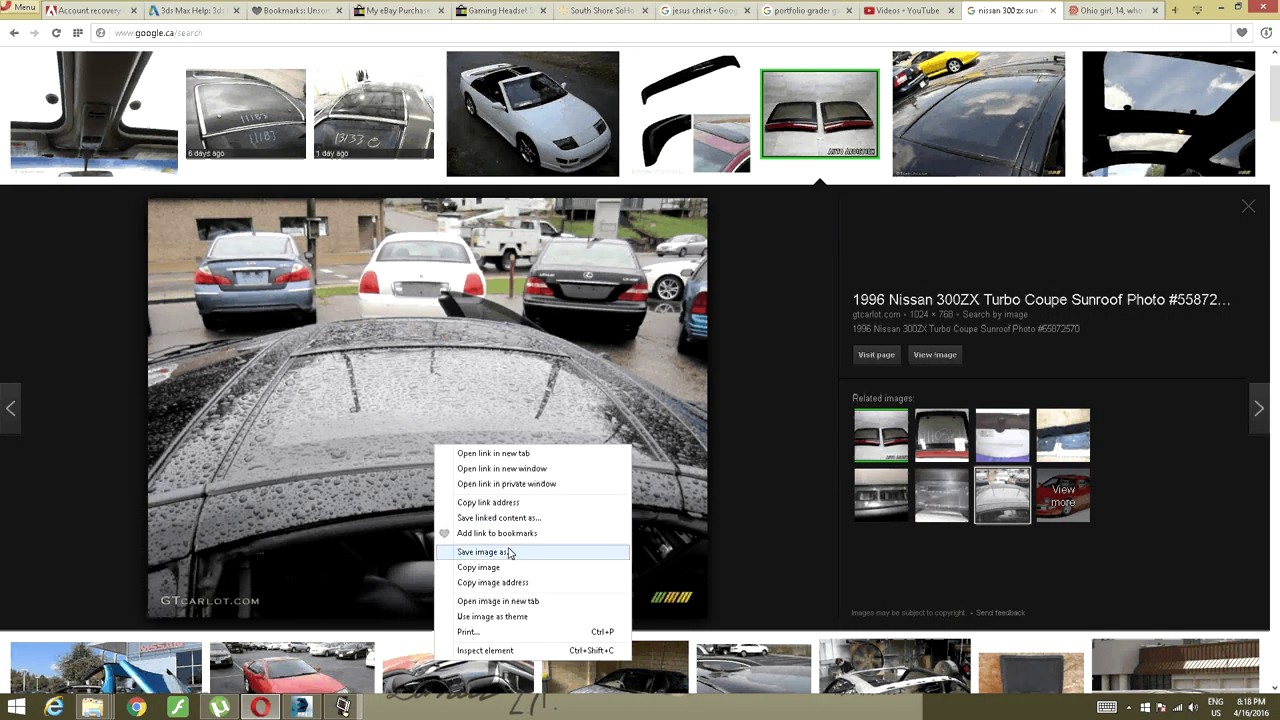
click(508, 552)
click(883, 512)
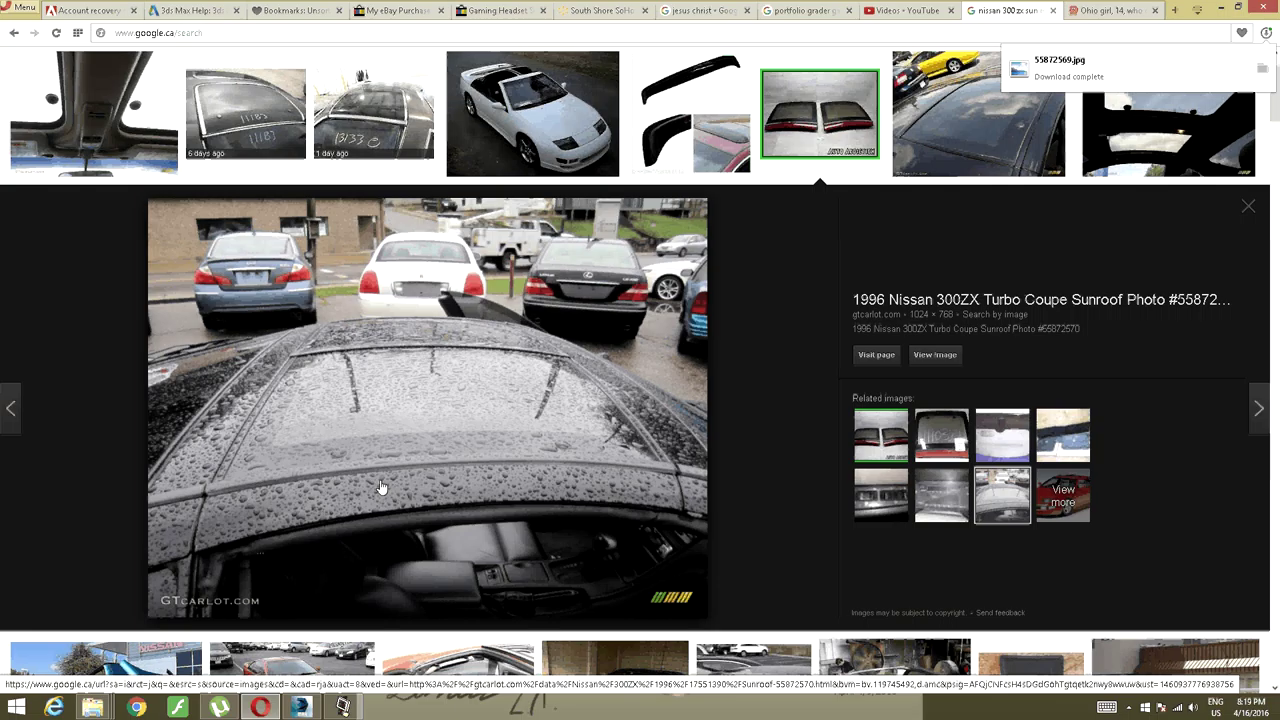
click(1238, 8)
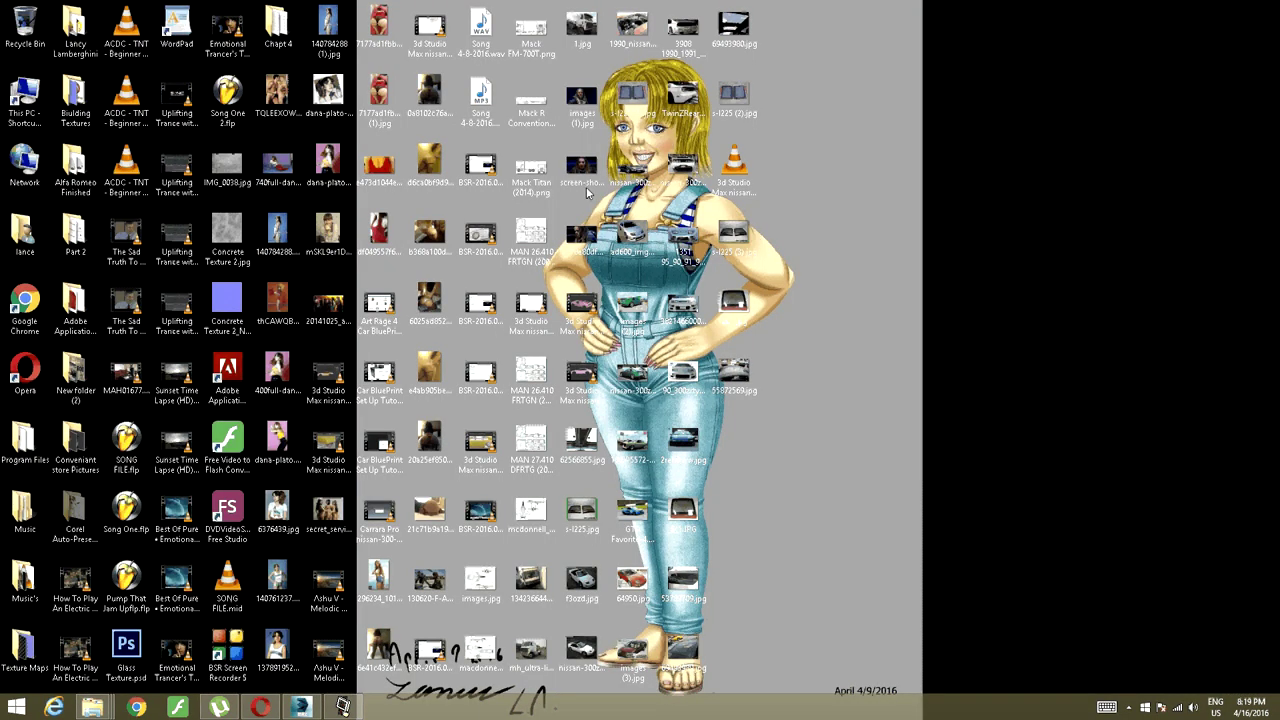
Open the desktop reference photos s-l225 (2).jpg, 69493980.jpg and 55872569.jpg, minimizing each one before opening the following photo.
double_click(742, 103)
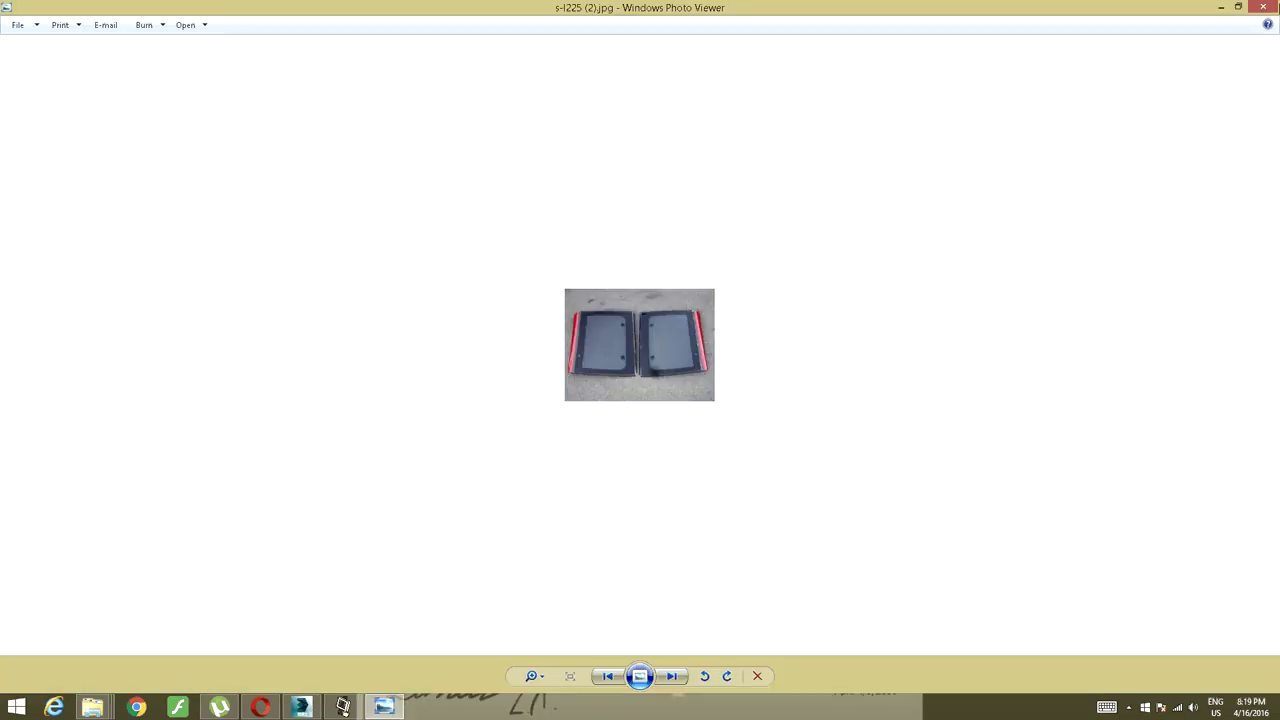
click(1221, 6)
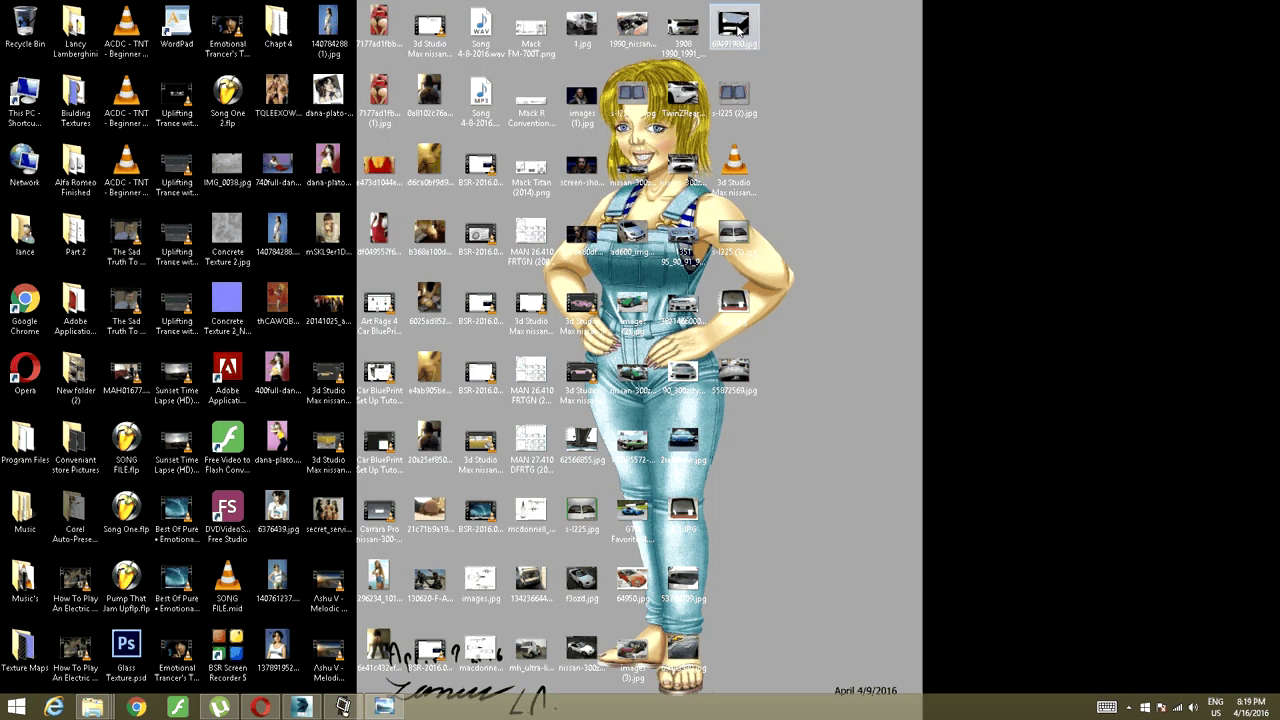
double_click(736, 28)
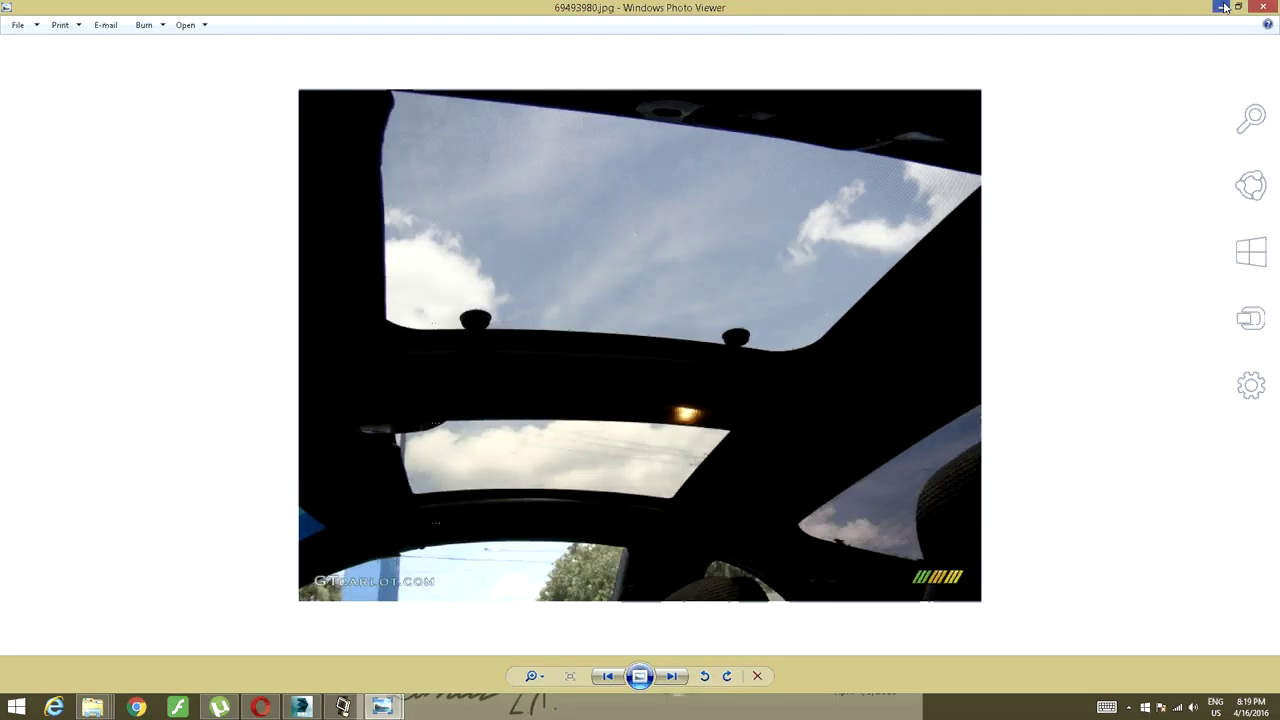
click(1262, 7)
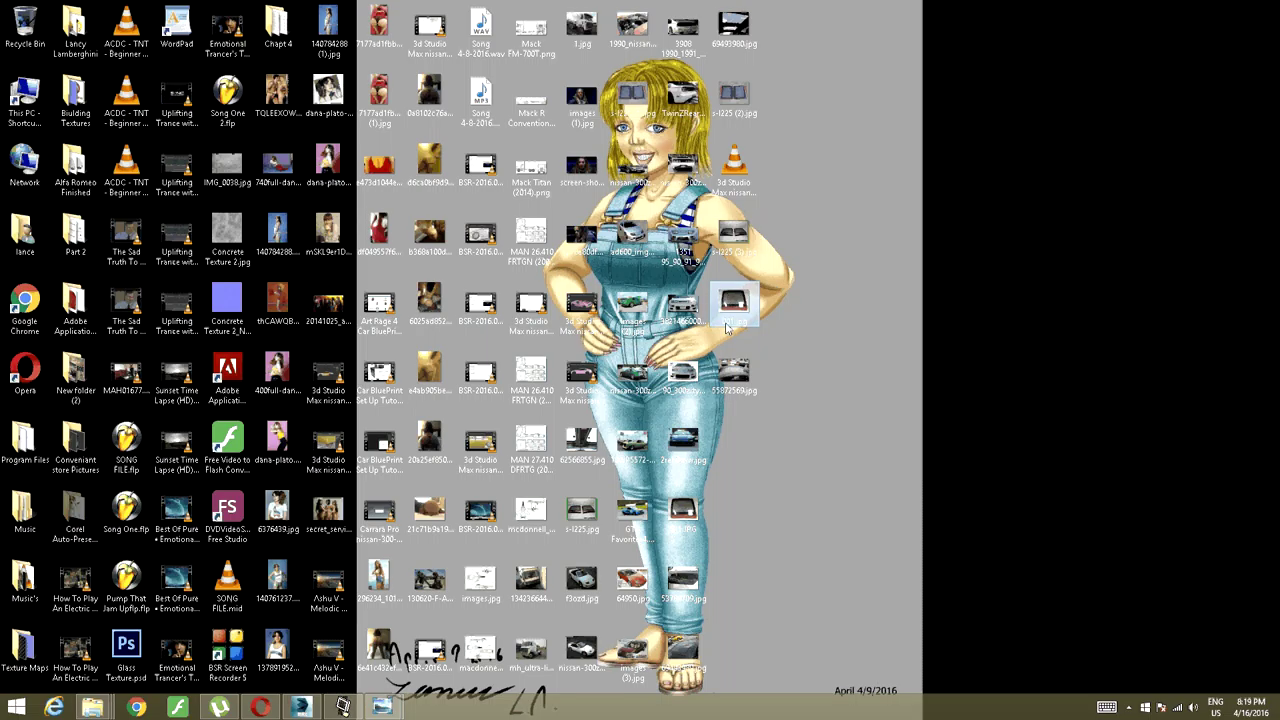
double_click(734, 372)
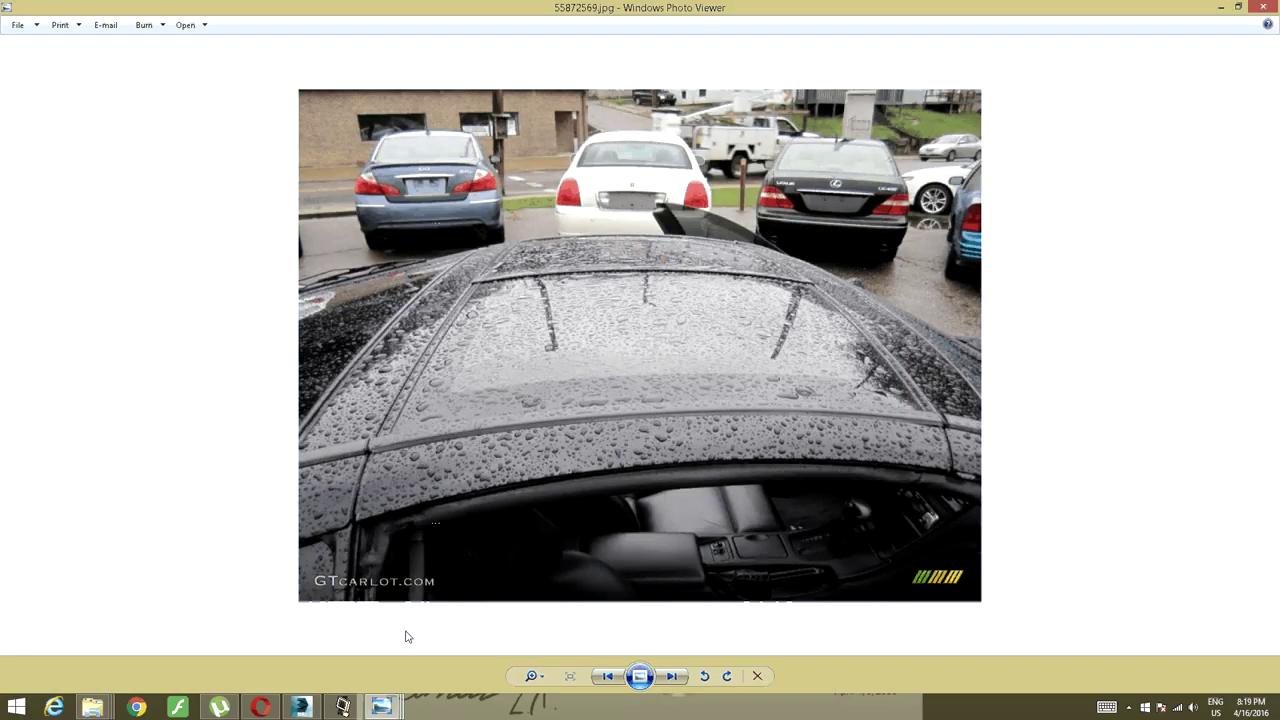
Examine the enlarged s-l225 (2).jpg photo of the T-top panels, minimize the open photos, and open 001.jpg from the desktop.
click(384, 707)
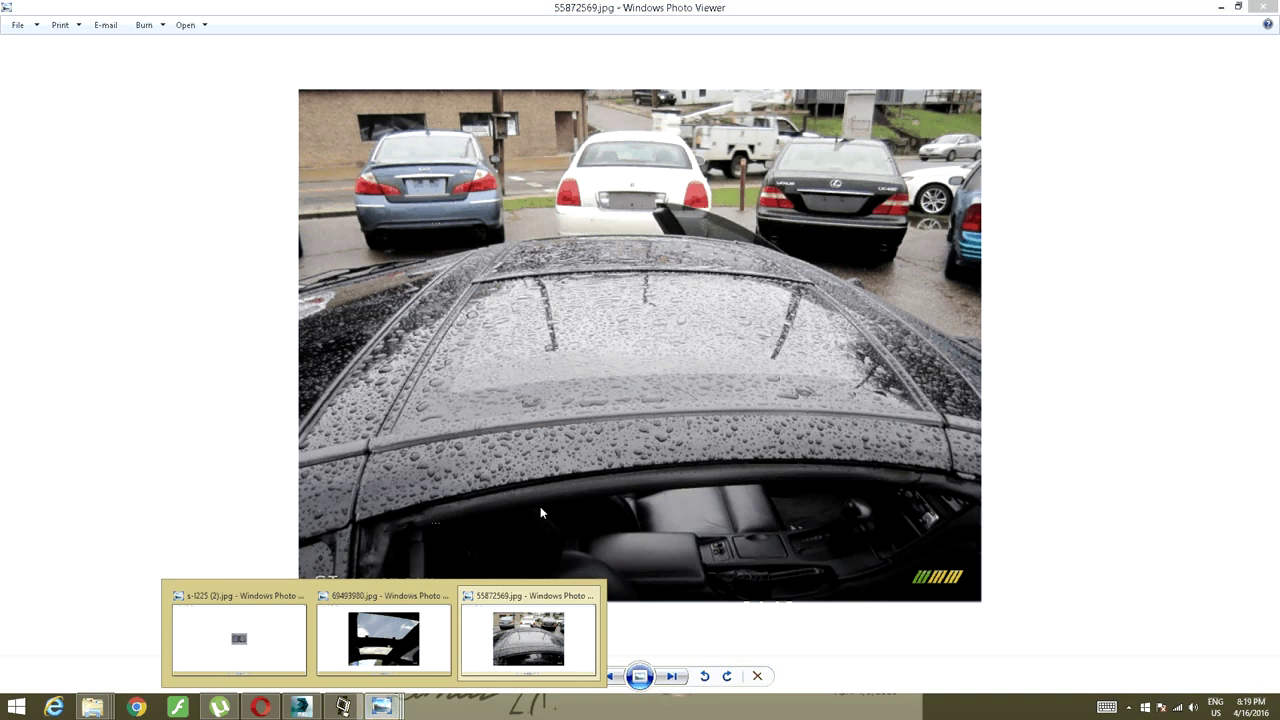
click(234, 652)
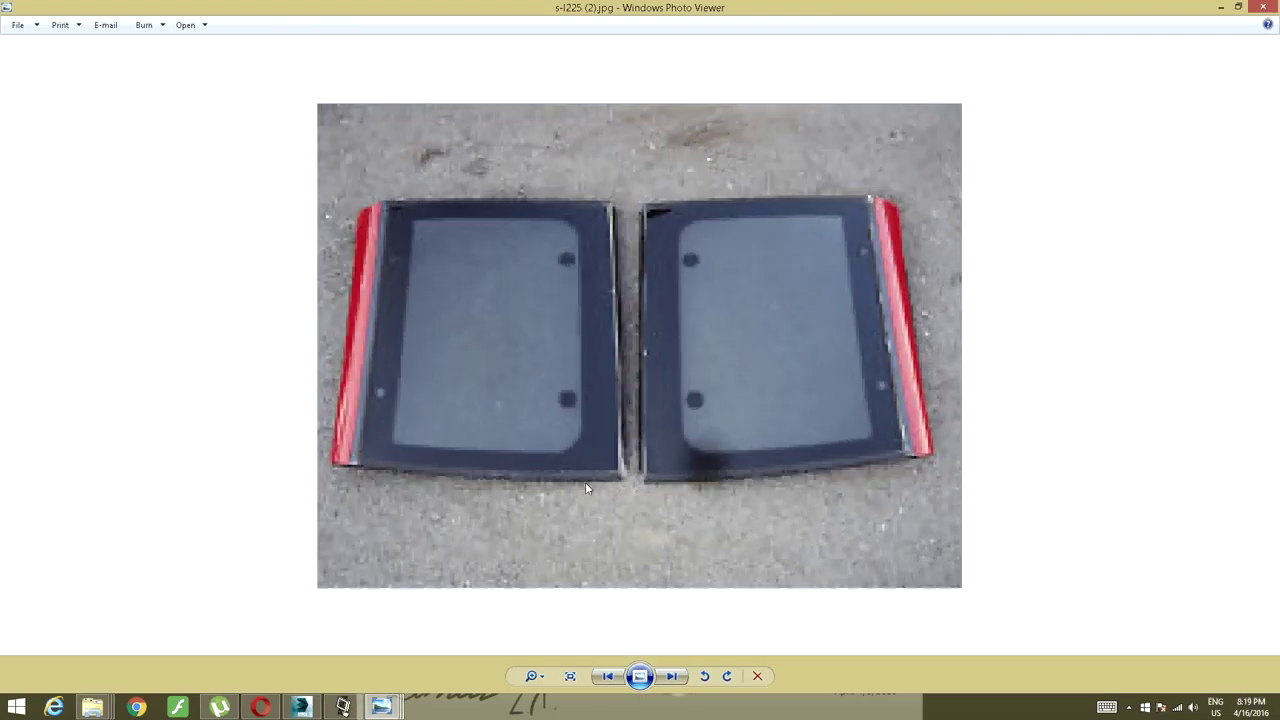
click(1218, 7)
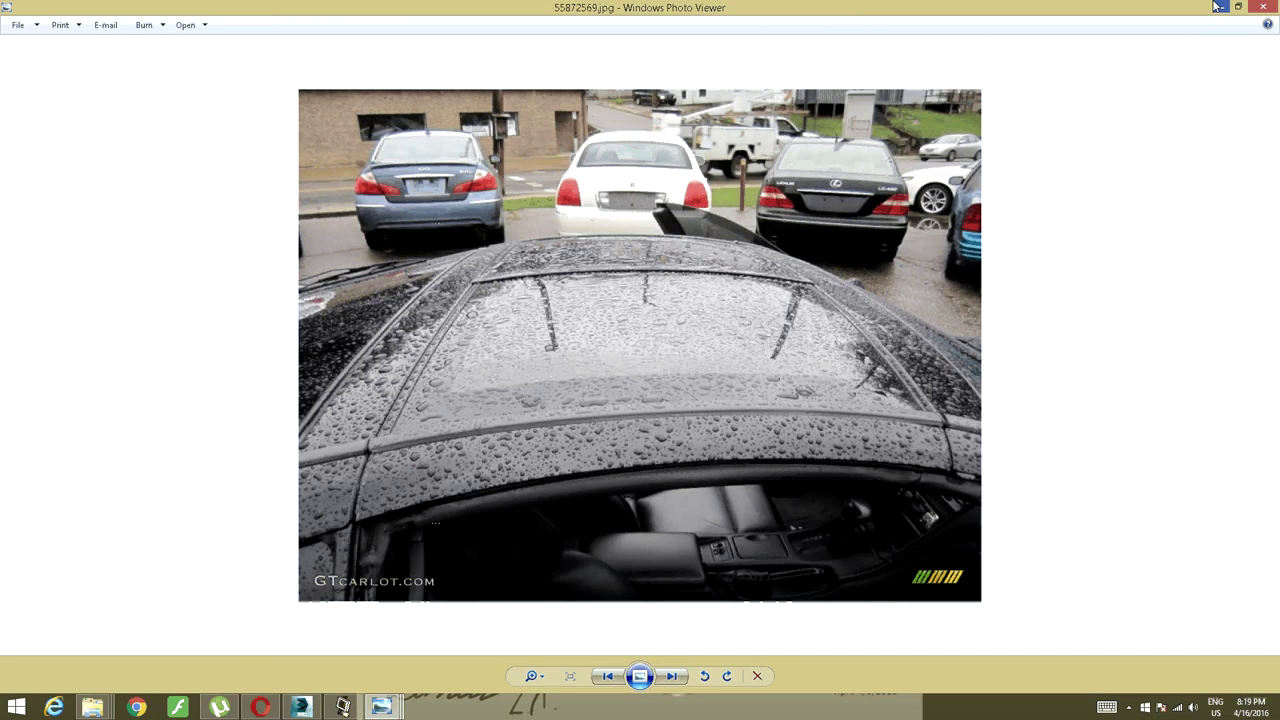
click(1220, 7)
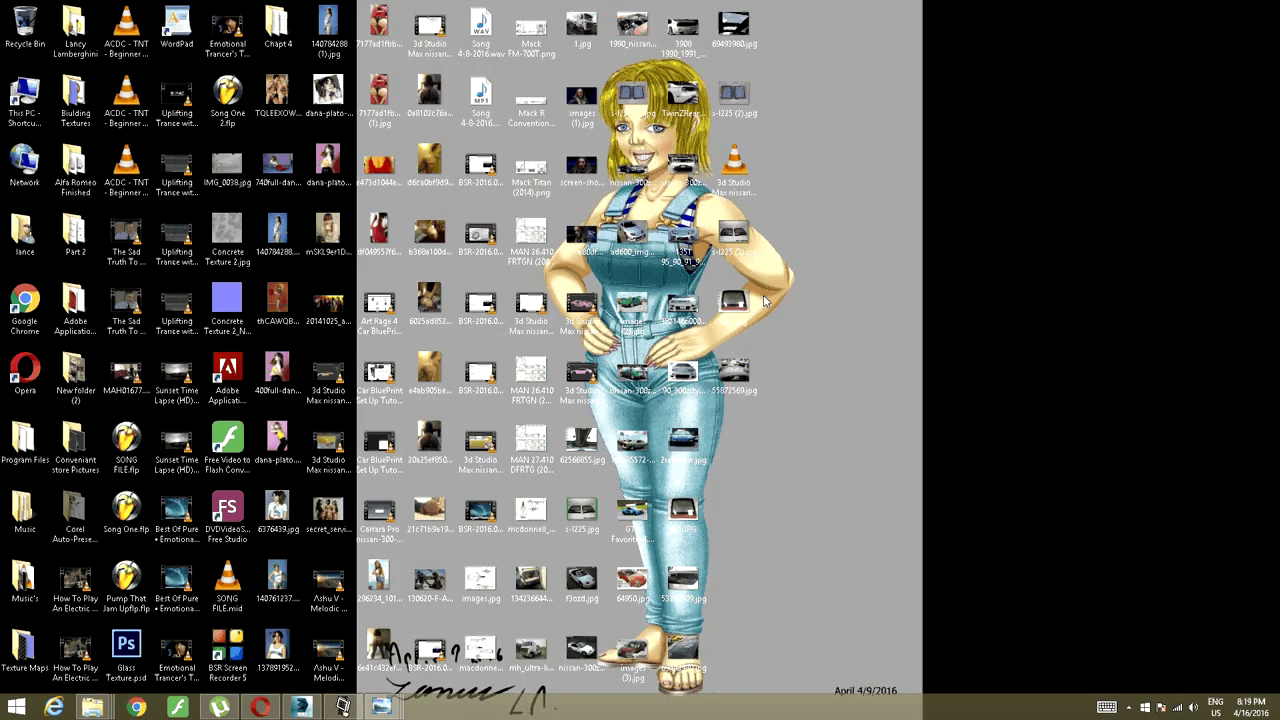
double_click(729, 298)
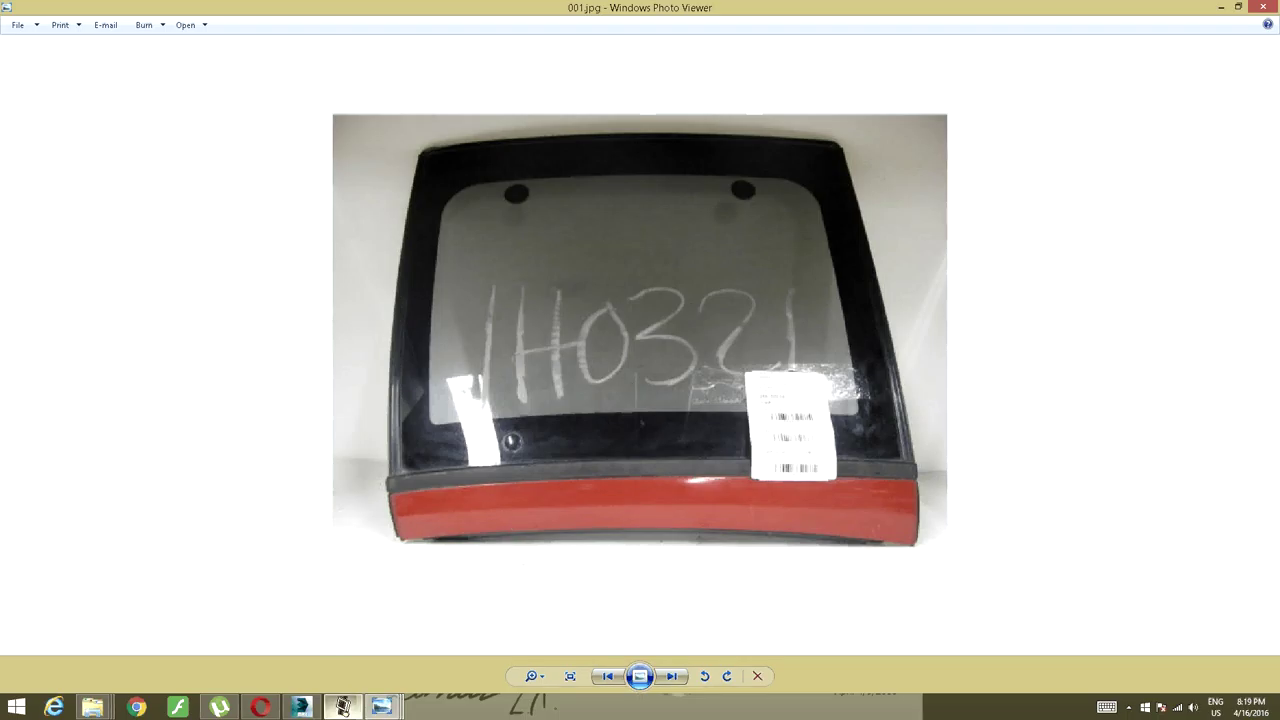
Switch to 3ds Max and view the half roof frame straight from above.
click(342, 707)
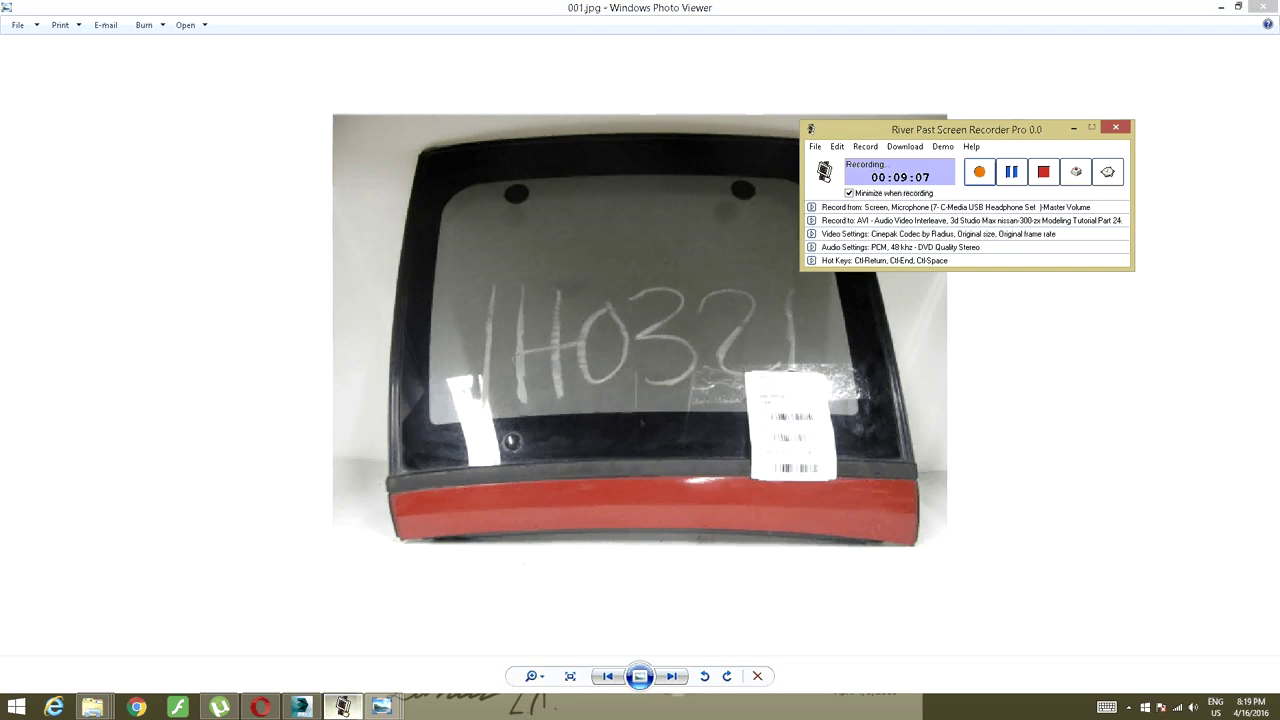
click(314, 710)
alt+middle_drag(651, 540, 484, 441)
scroll(591, 519, up, 4)
scroll(617, 488, down, 4)
scroll(642, 446, down, 4)
scroll(540, 435, up, 2)
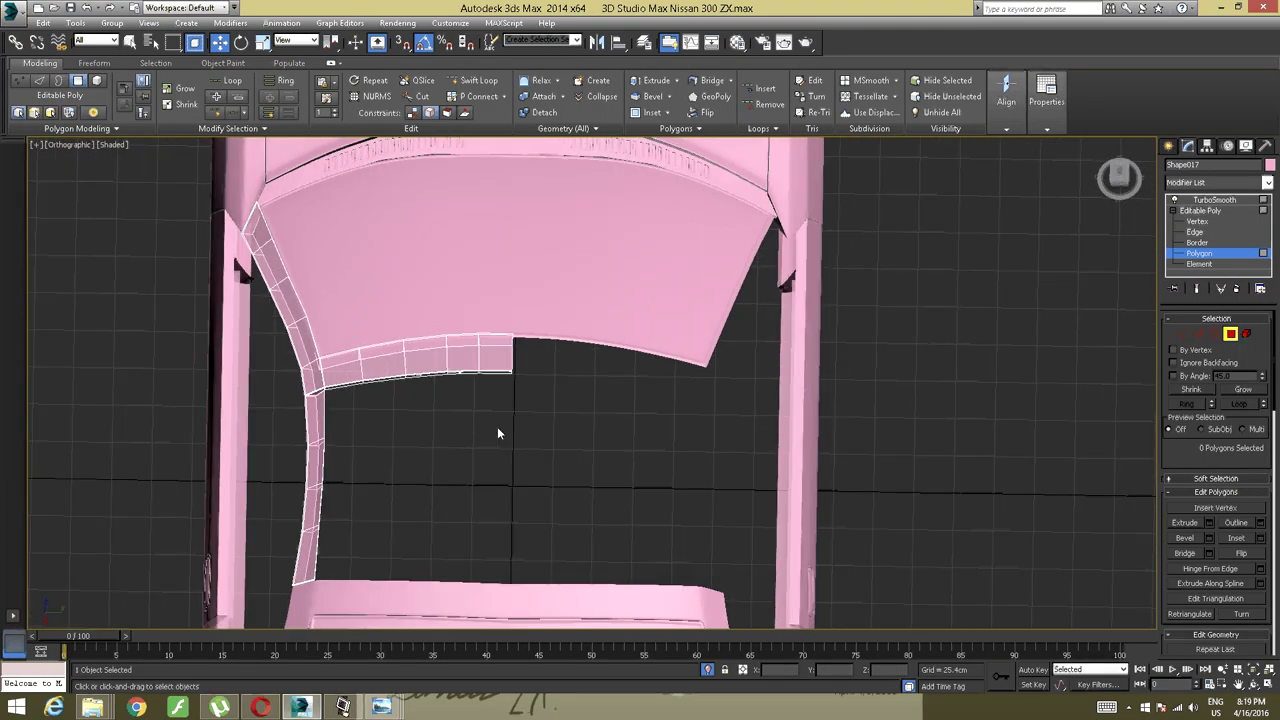
click(1117, 172)
scroll(610, 328, down, 4)
middle_drag(608, 328, 582, 336)
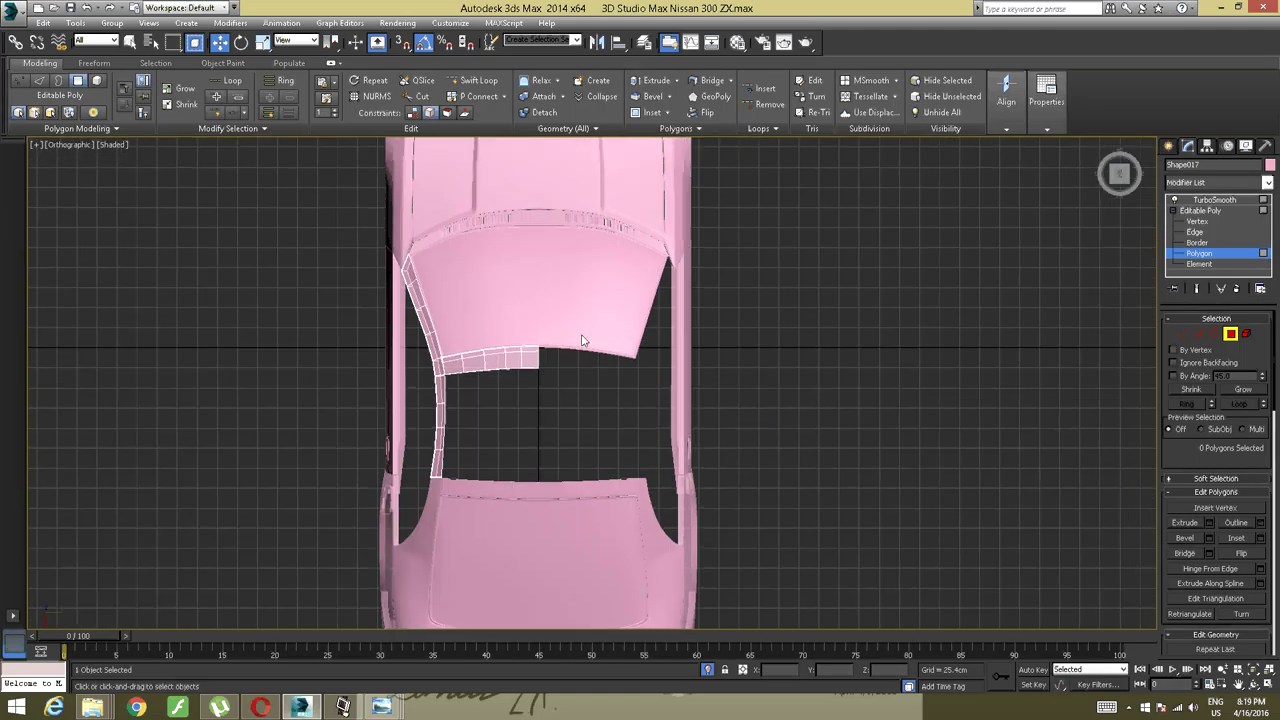
scroll(587, 317, up, 2)
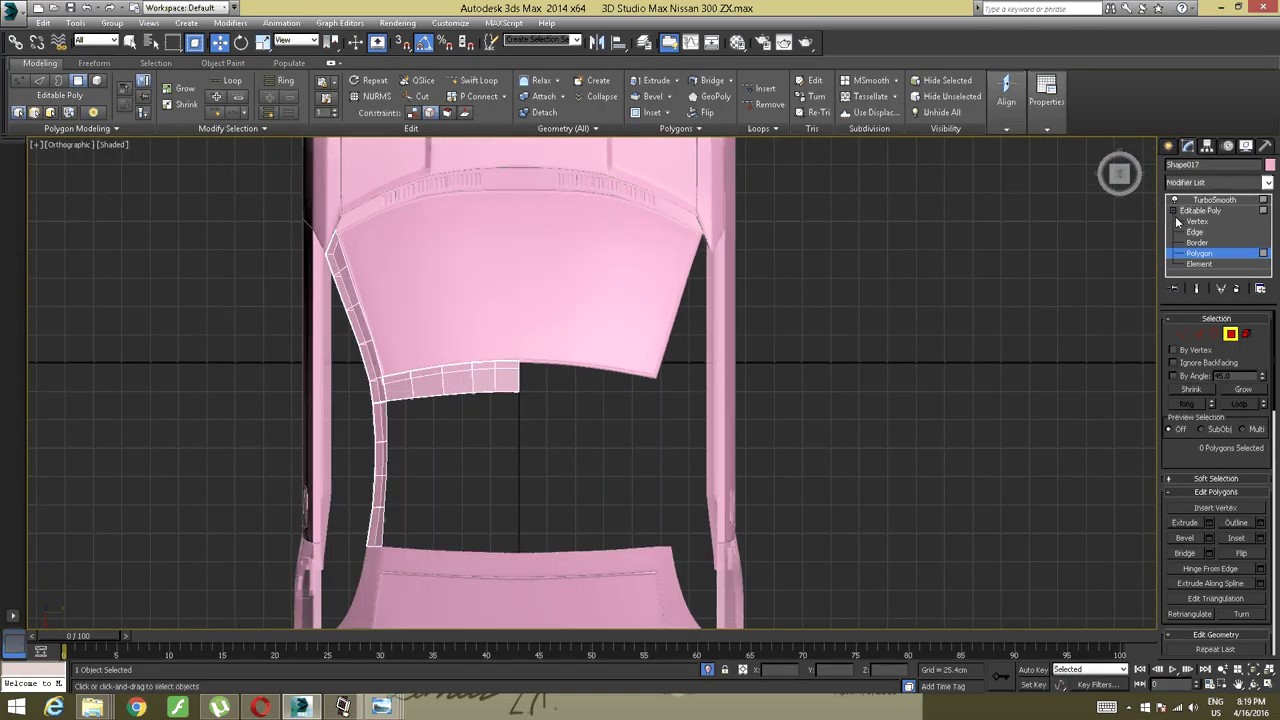
Leave polygon editing and mirror the half roof frame across the Y axis as a copy with 0.0 cm offset.
right_click(806, 315)
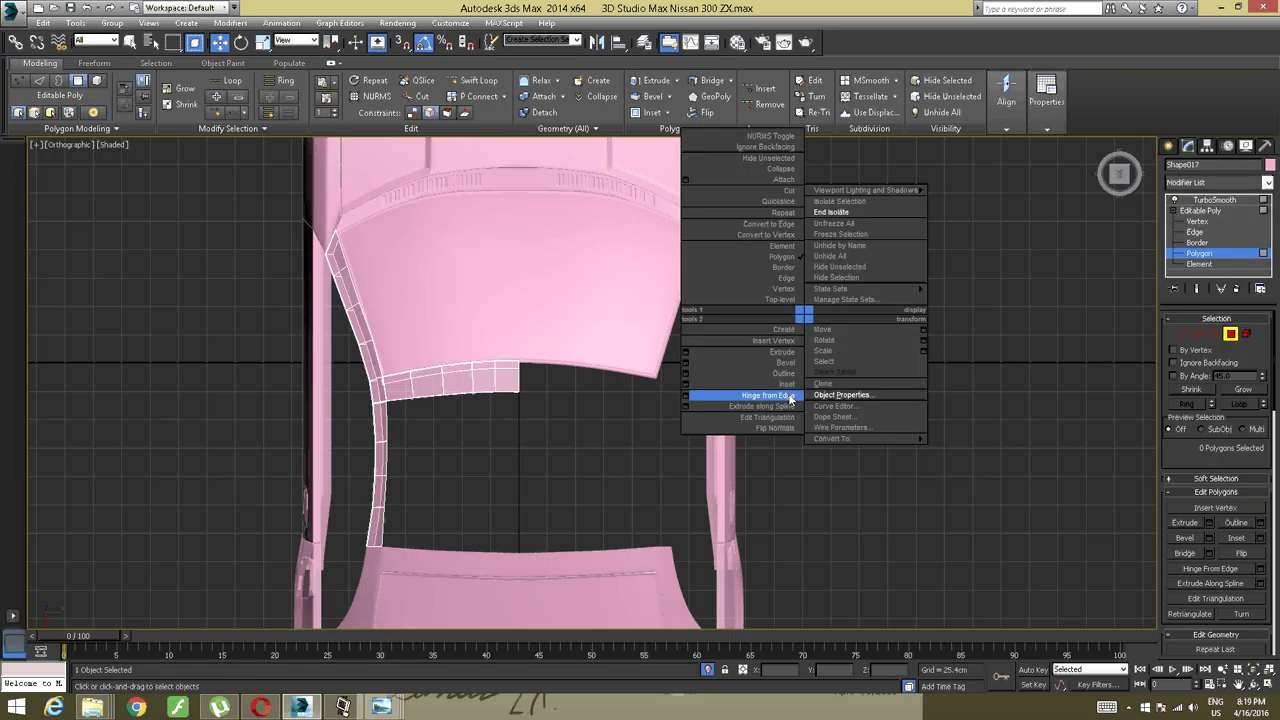
click(775, 300)
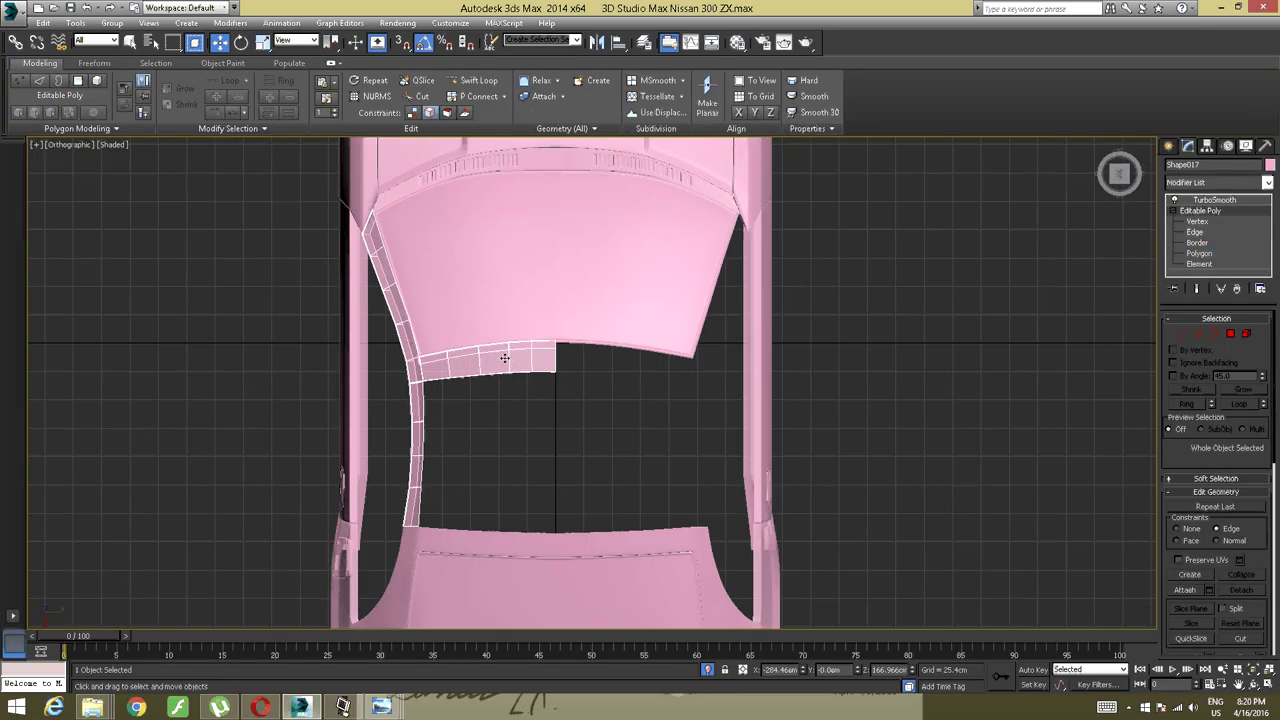
click(505, 358)
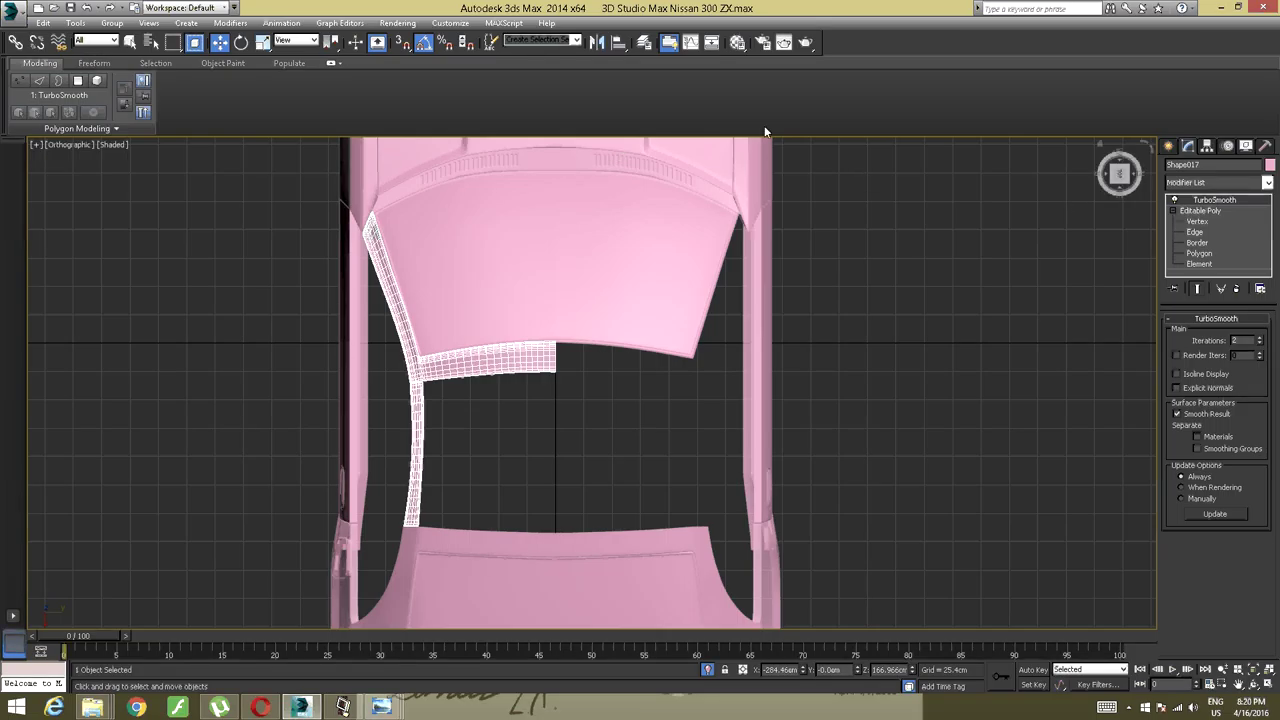
click(597, 42)
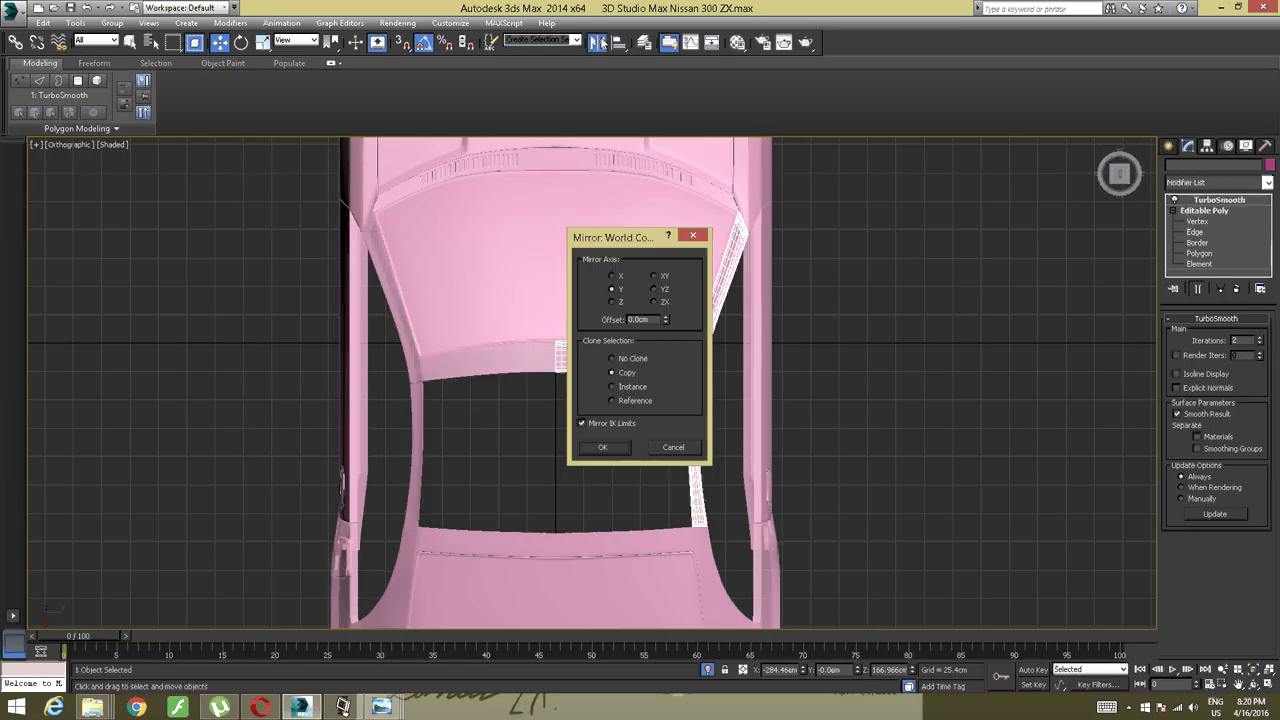
click(605, 446)
middle_drag(611, 417, 600, 440)
scroll(600, 446, up, 4)
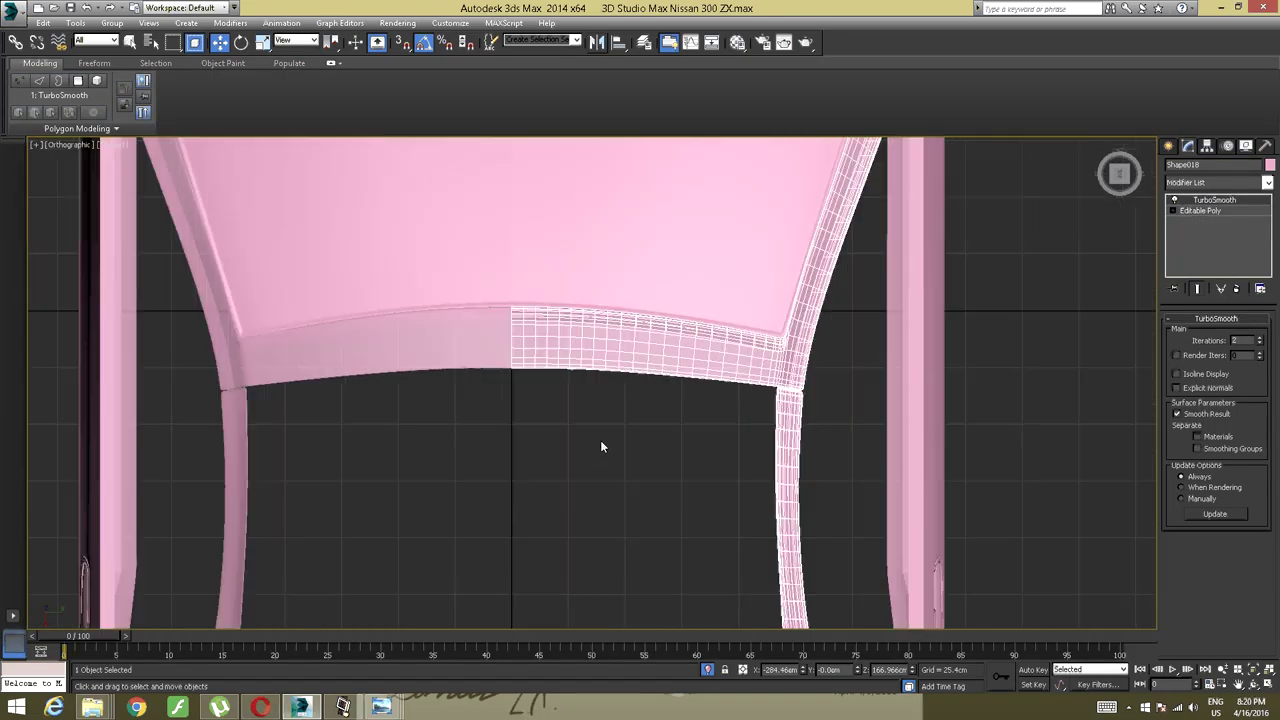
Remove the TurboSmooth modifier from both the mirrored and the original roof frame halves.
click(471, 347)
click(738, 319)
click(1236, 288)
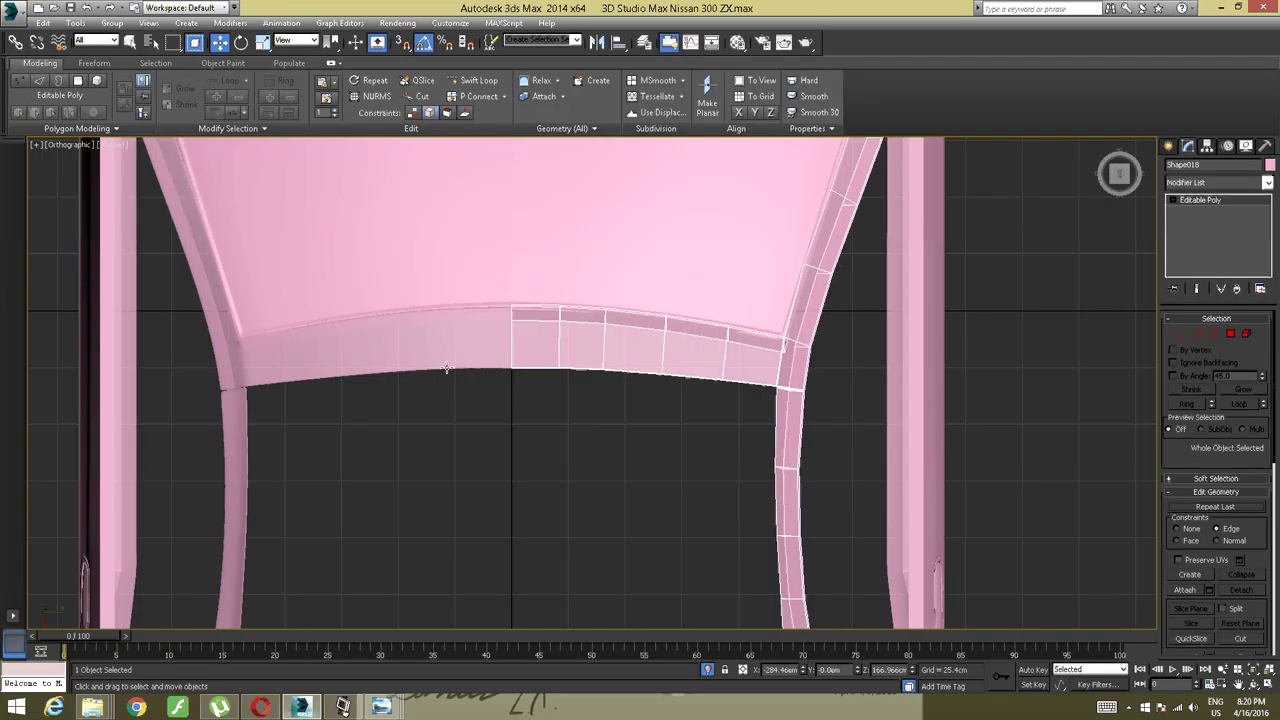
click(445, 365)
click(1237, 290)
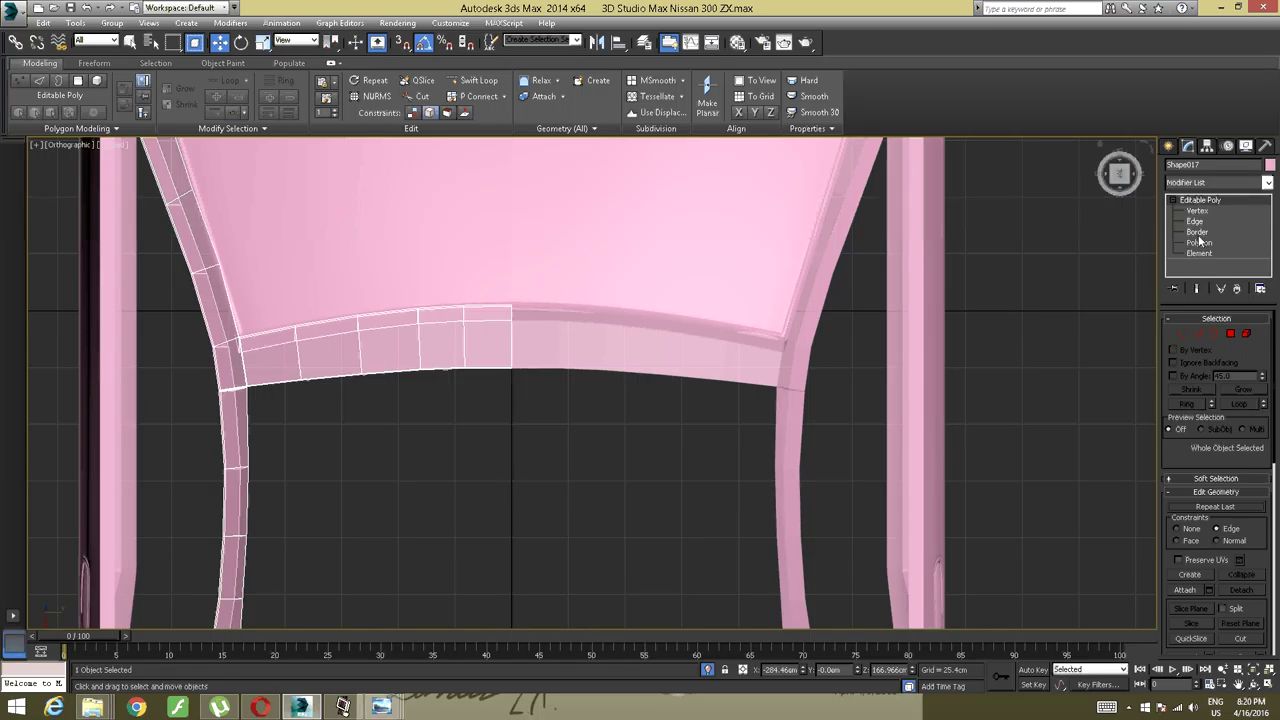
Attach the mirrored roof frame half to the original half as one editable poly object.
click(541, 96)
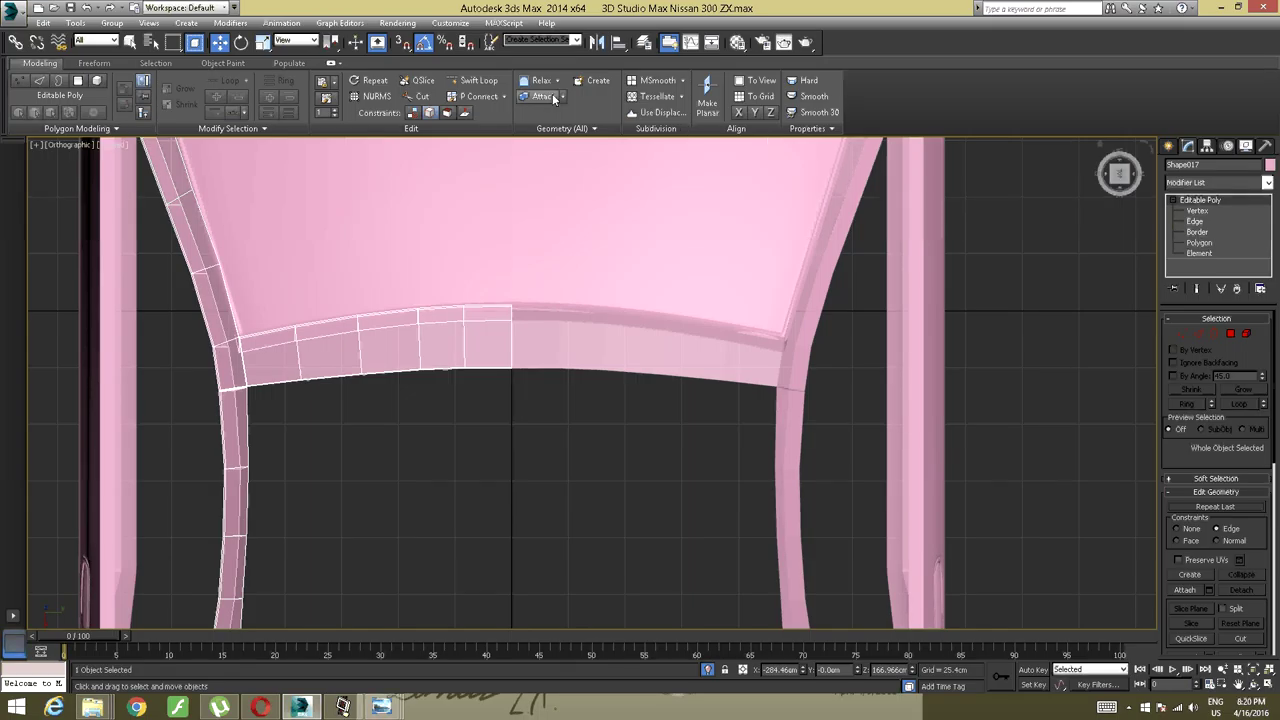
click(579, 329)
right_click(560, 267)
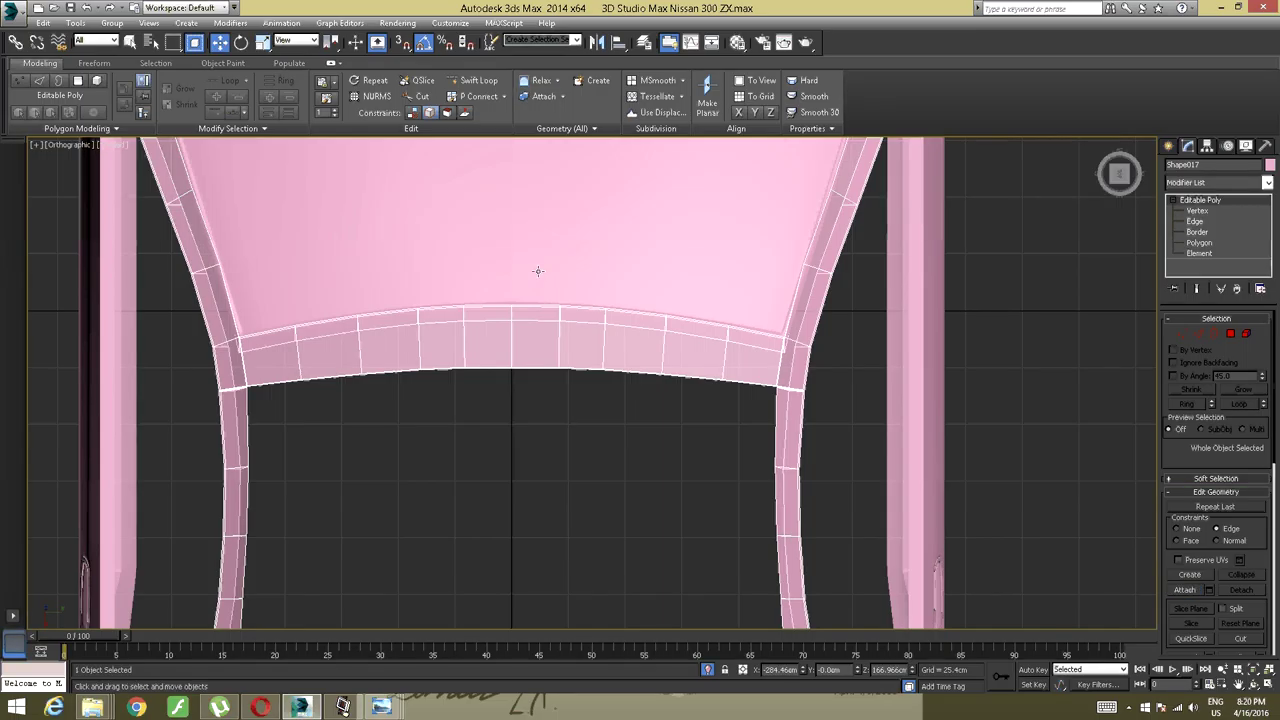
Weld the vertices along the roof frame's centre seam with a weld threshold of 0.1.
middle_drag(537, 271, 553, 265)
scroll(523, 260, up, 2)
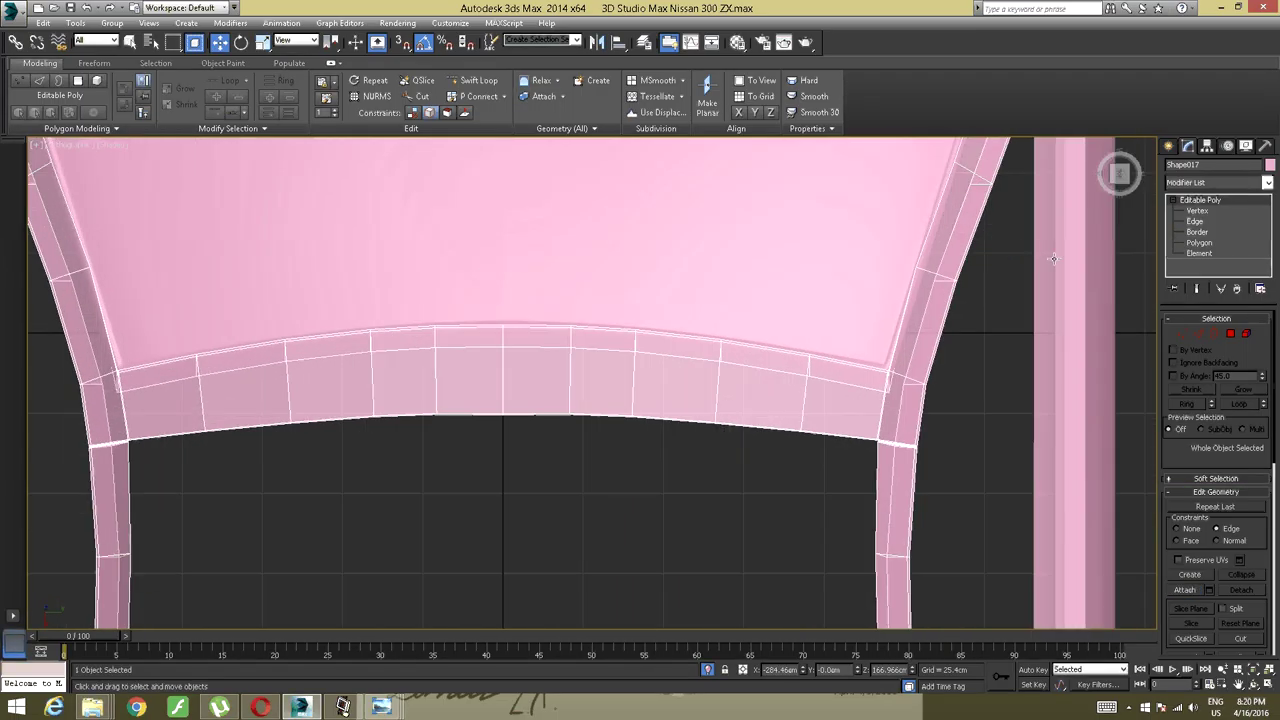
click(1181, 334)
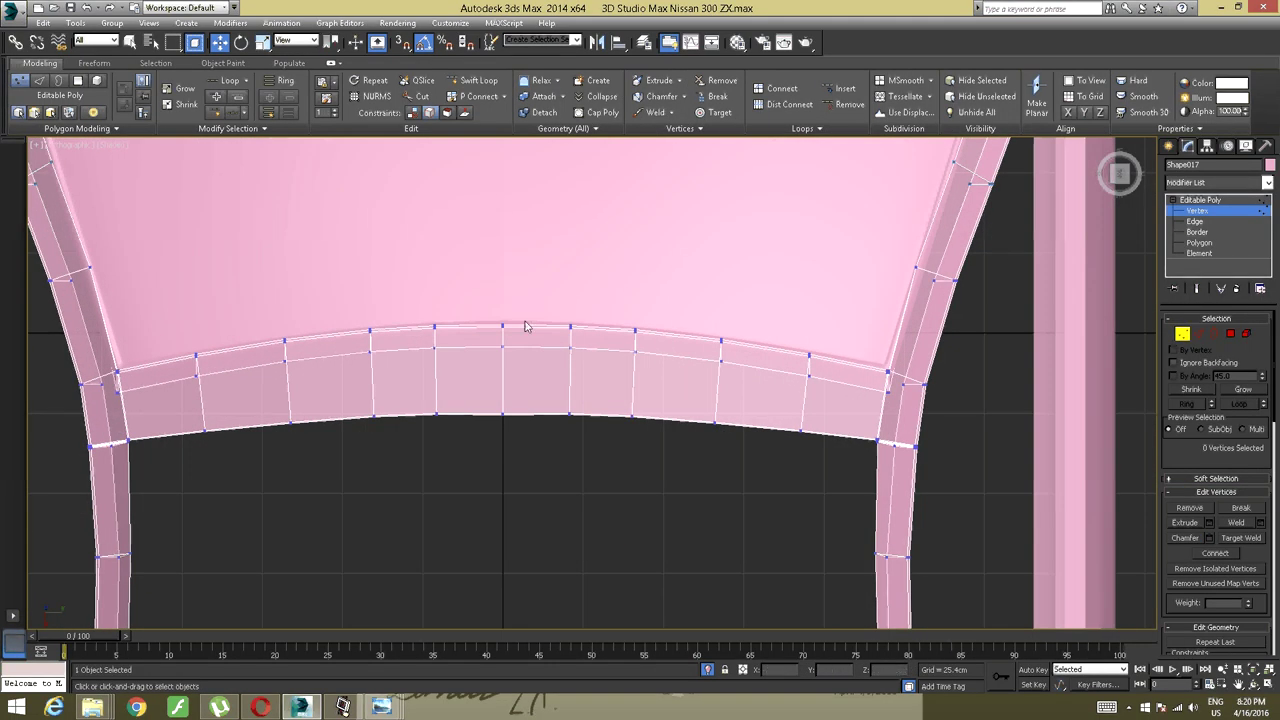
drag(477, 281, 525, 448)
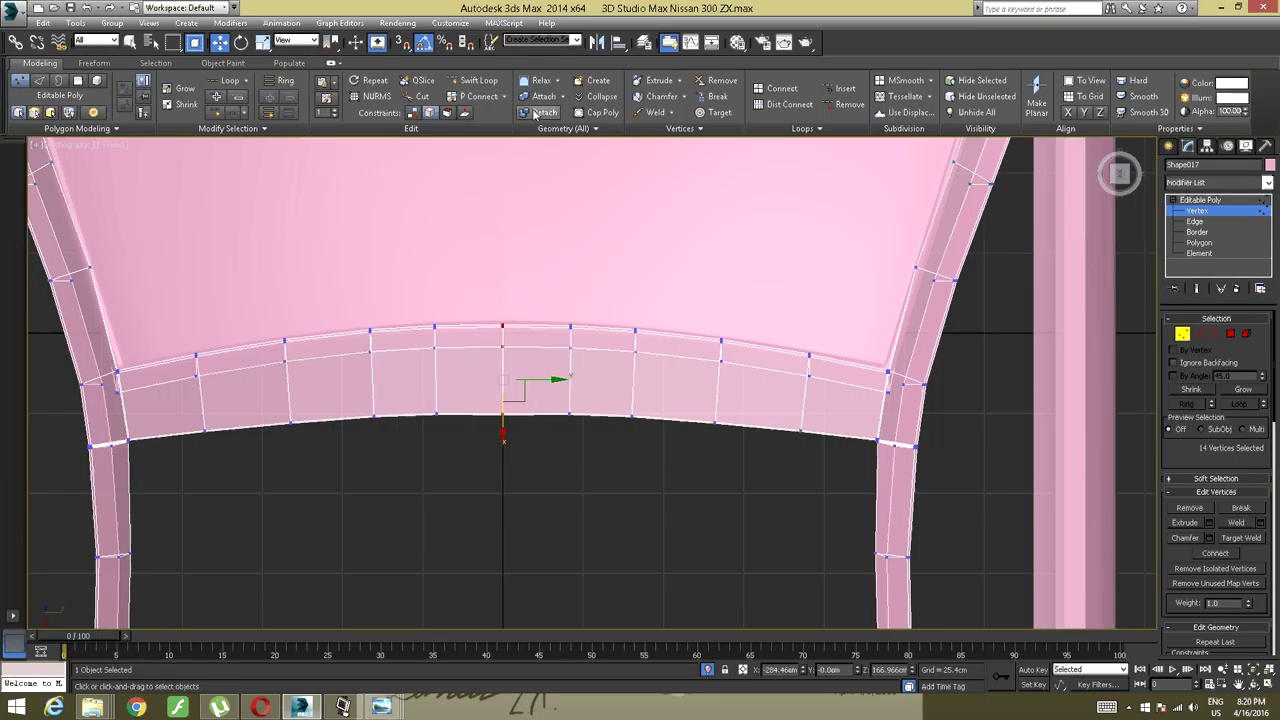
click(670, 112)
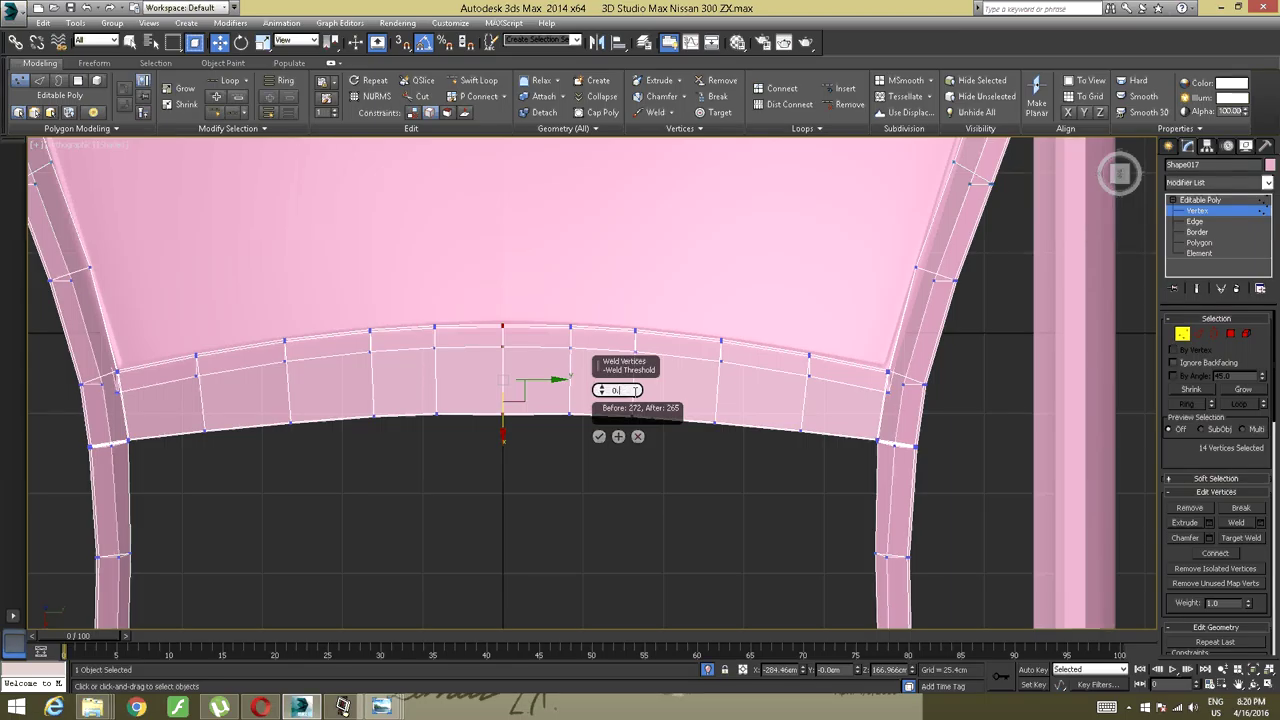
text(1)
key(Return)
click(598, 436)
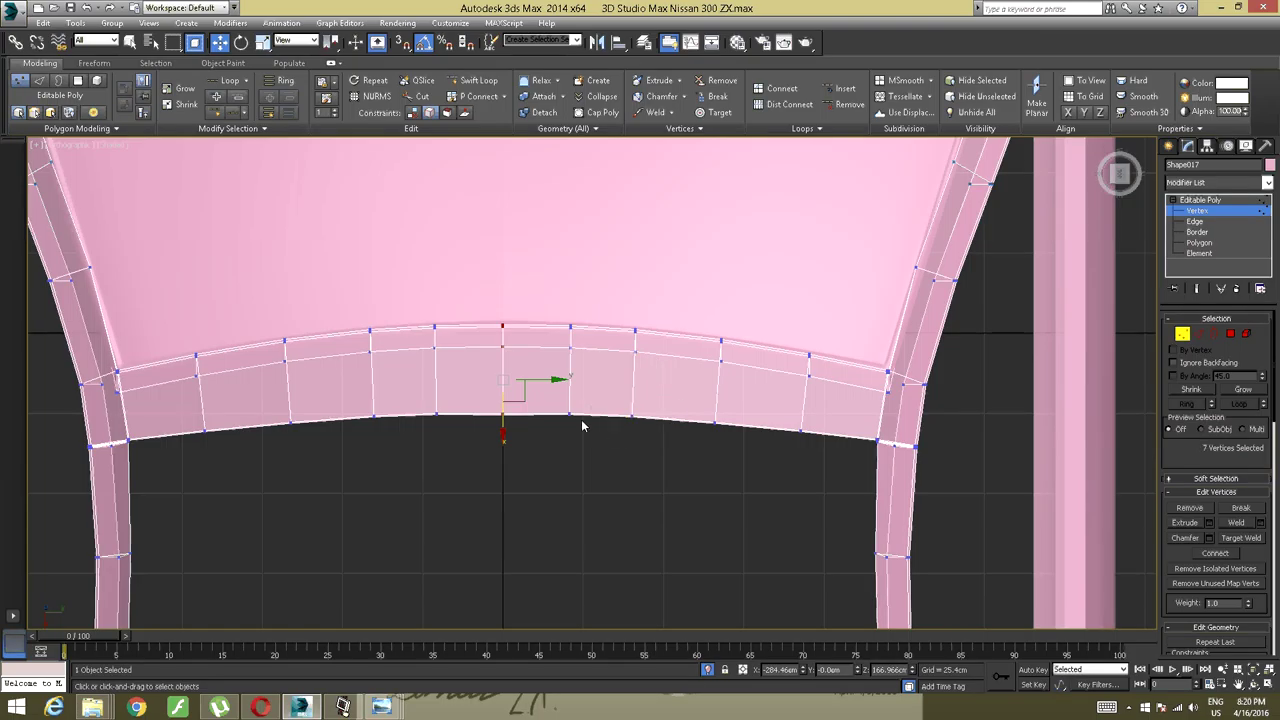
Inspect the welded centre seam and the full roof frame from an angled view, clearing the vertex selection.
scroll(521, 356, down, 3)
alt+middle_drag(521, 356, 590, 368)
scroll(563, 337, up, 3)
scroll(540, 346, up, 3)
scroll(527, 359, down, 2)
scroll(527, 360, down, 5)
click(500, 375)
scroll(500, 375, down, 4)
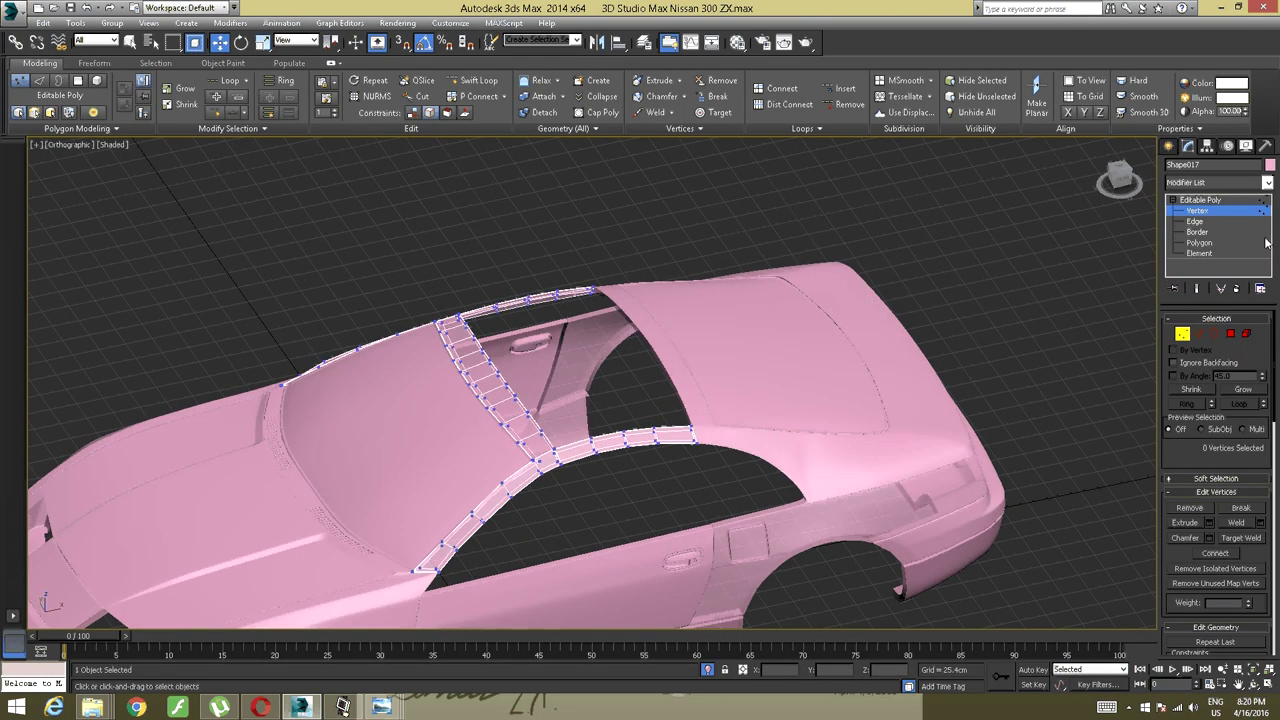
Apply a TurboSmooth modifier with 2 iterations to the joined roof frame.
click(1267, 182)
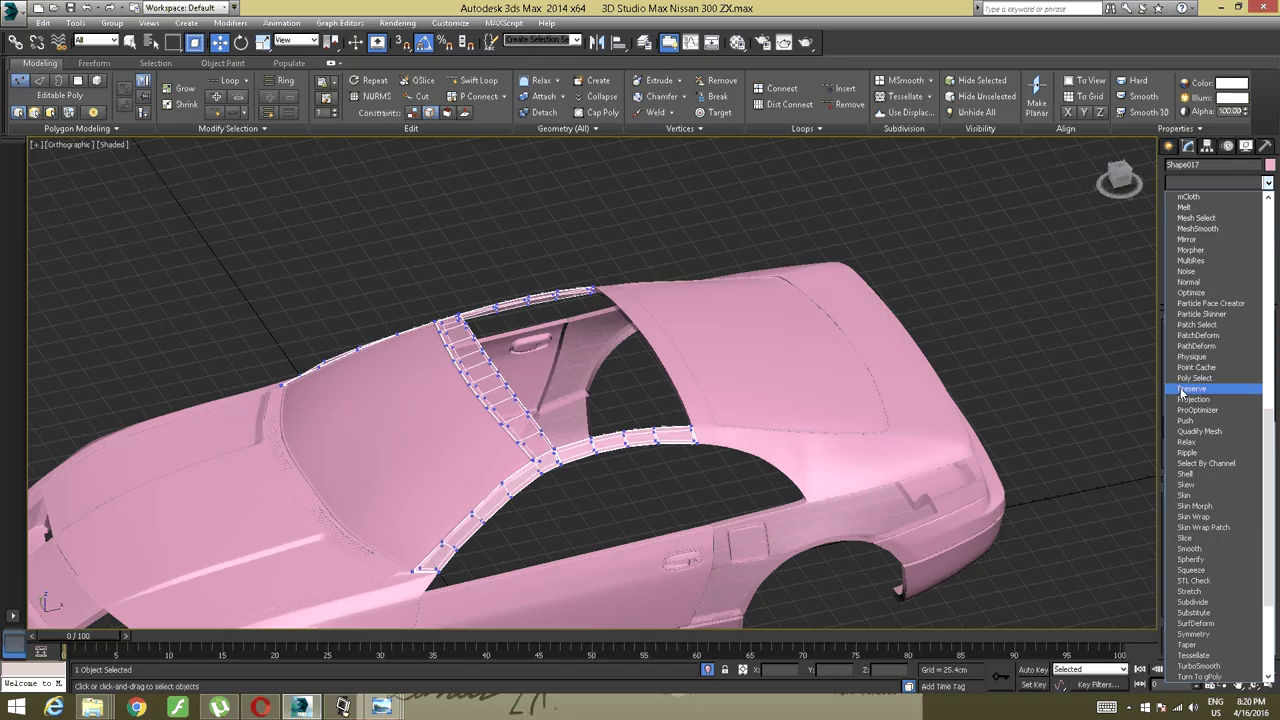
scroll(1195, 395, down, 20)
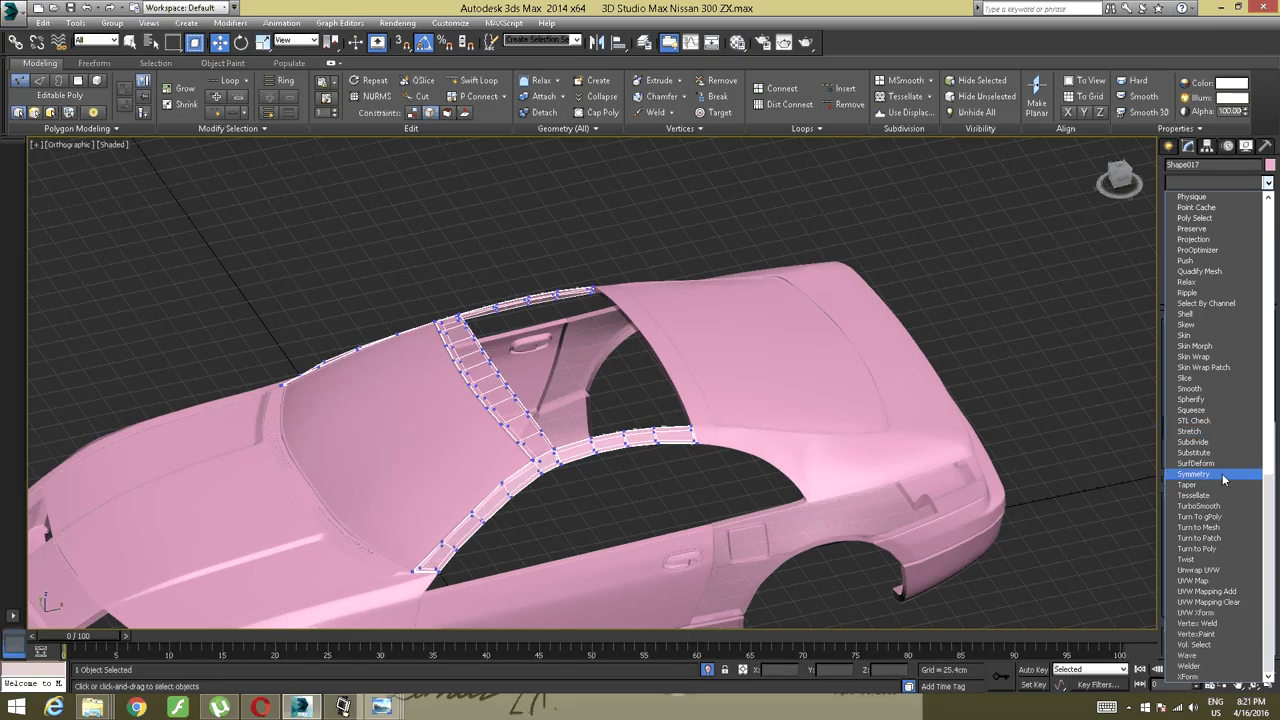
click(1221, 508)
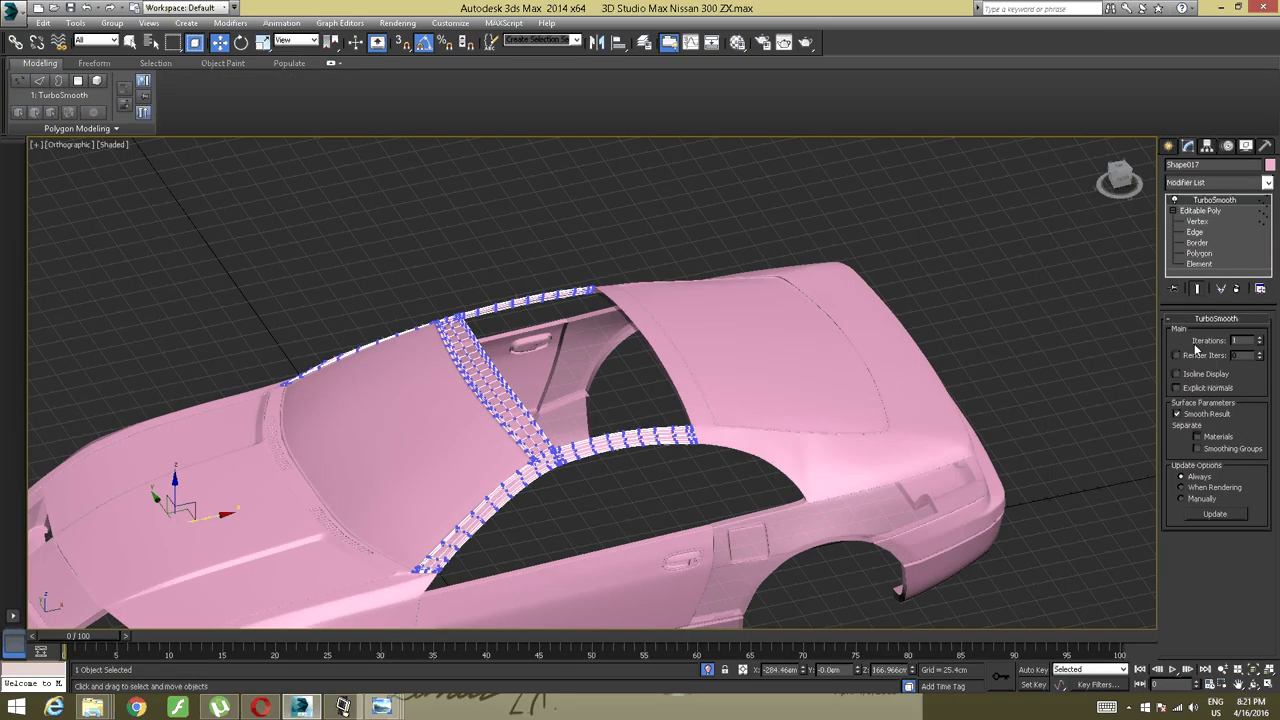
click(1261, 338)
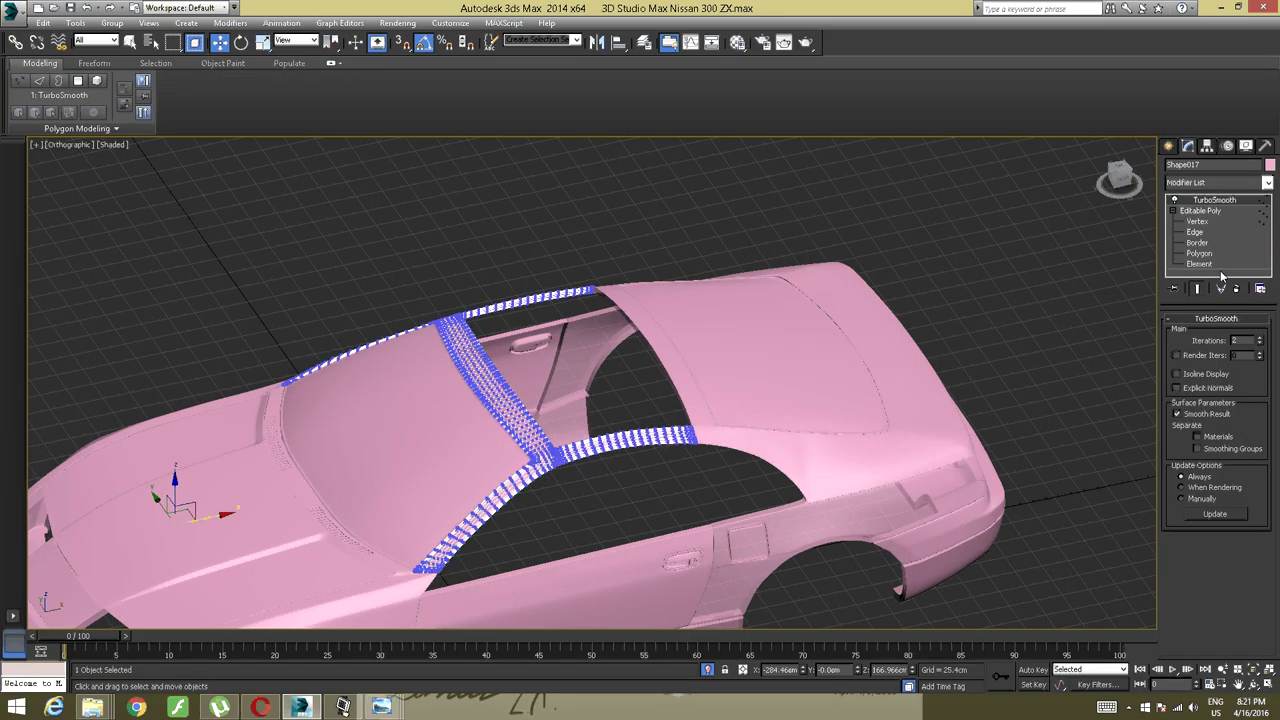
click(343, 706)
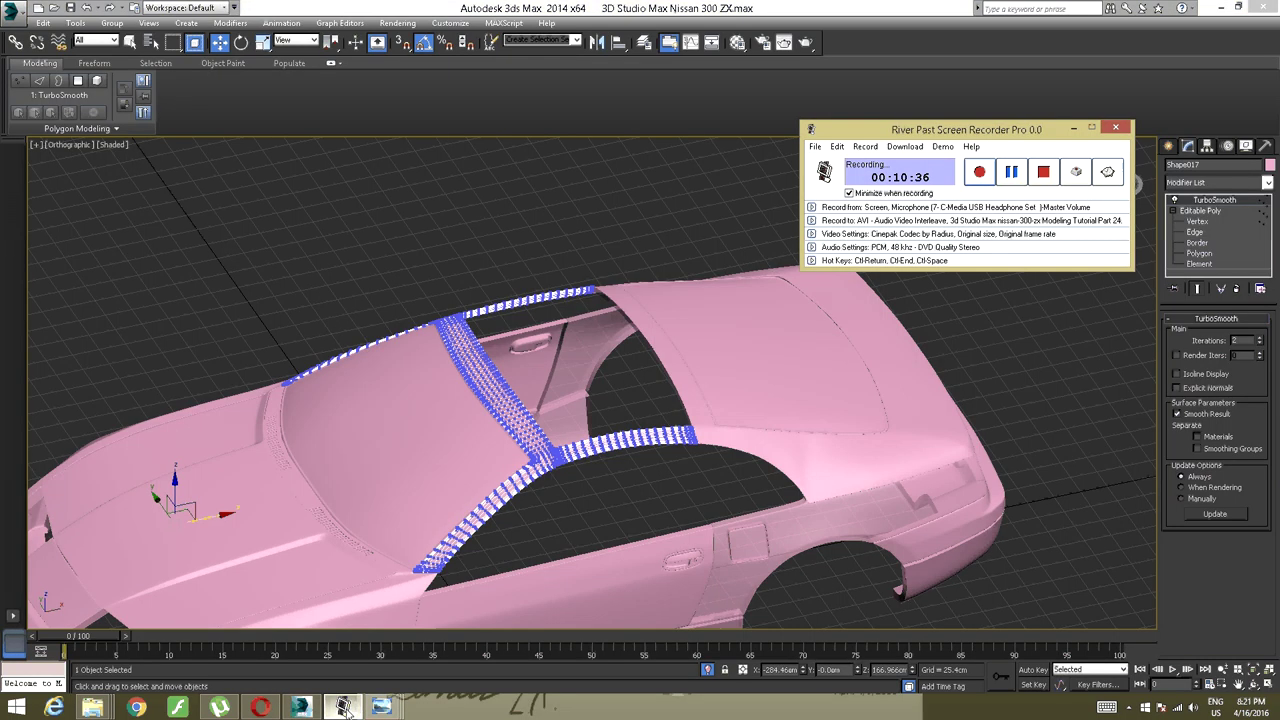
click(343, 706)
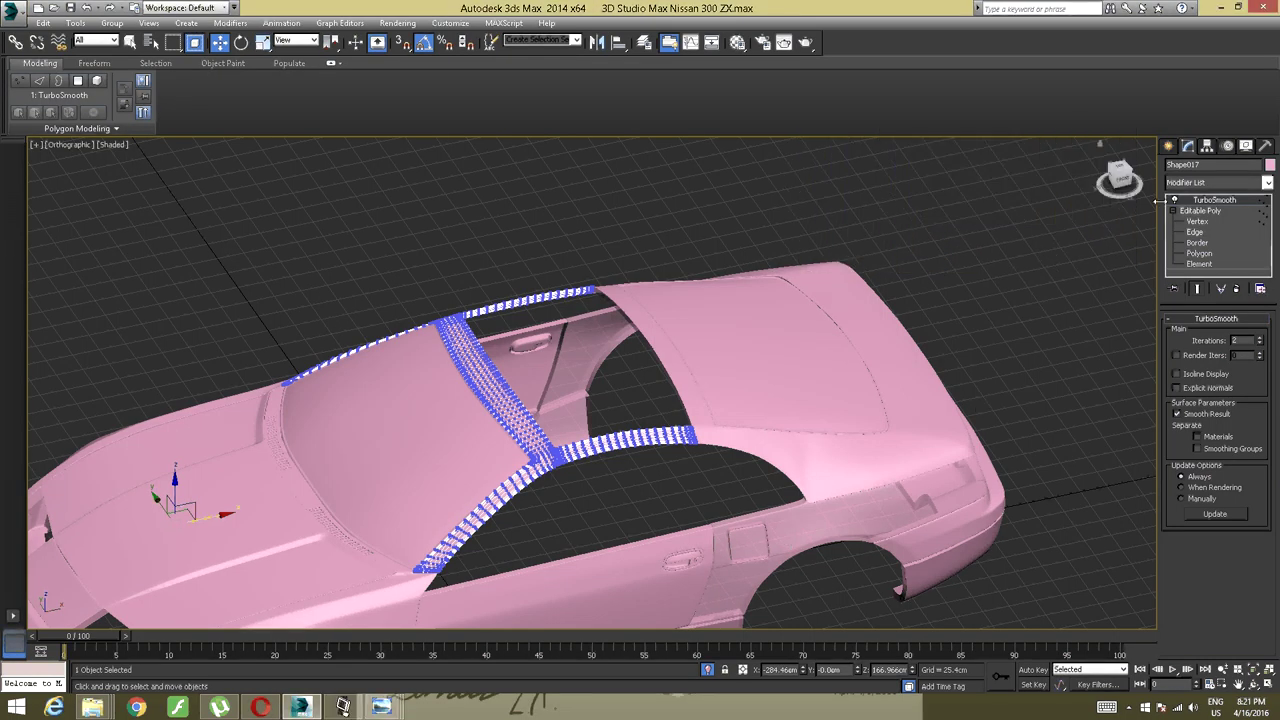
Examine the open roof area between the frame's crossbar and the rear body from the top view.
click(1190, 219)
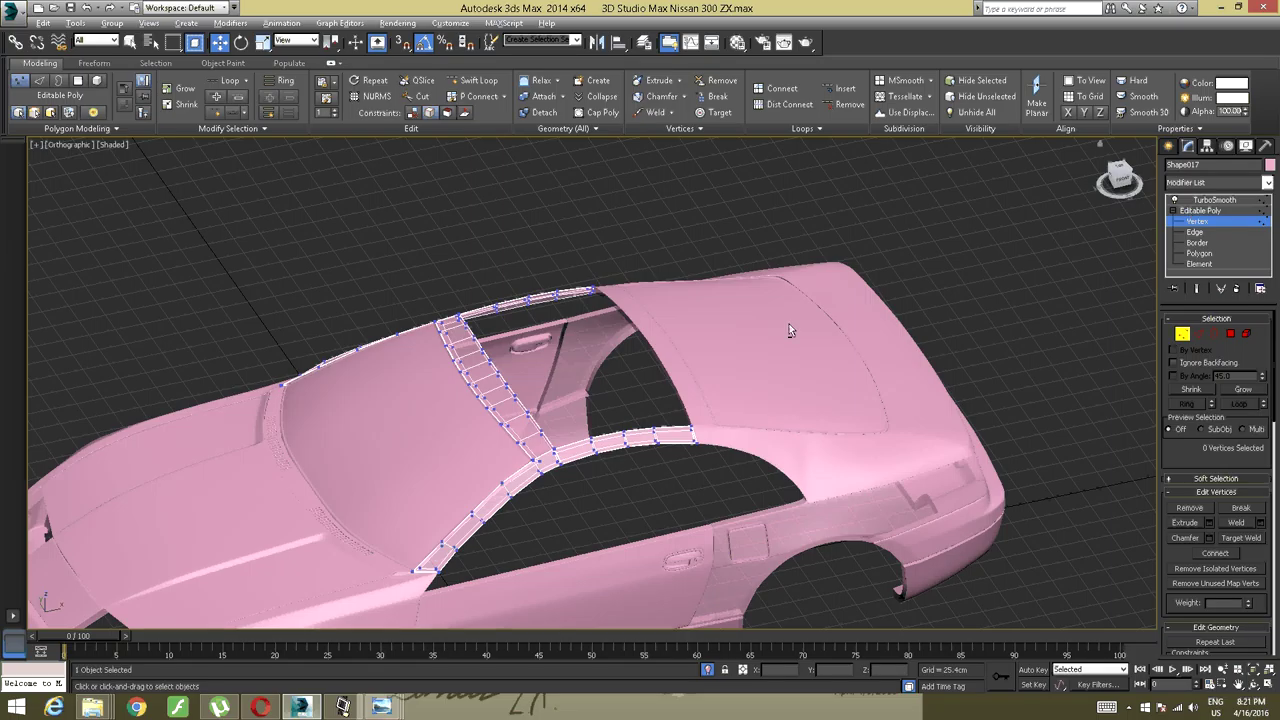
alt+middle_drag(789, 324, 726, 390)
scroll(636, 375, up, 4)
alt+middle_drag(636, 393, 649, 415)
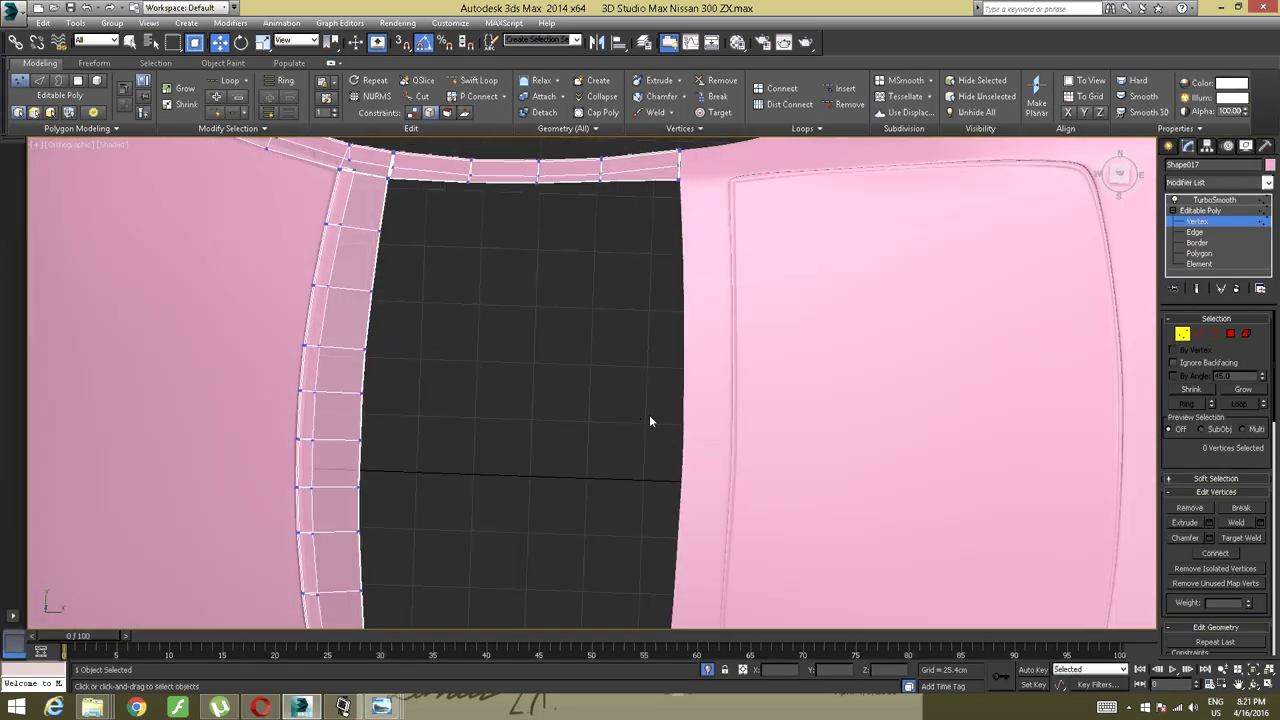
click(1118, 175)
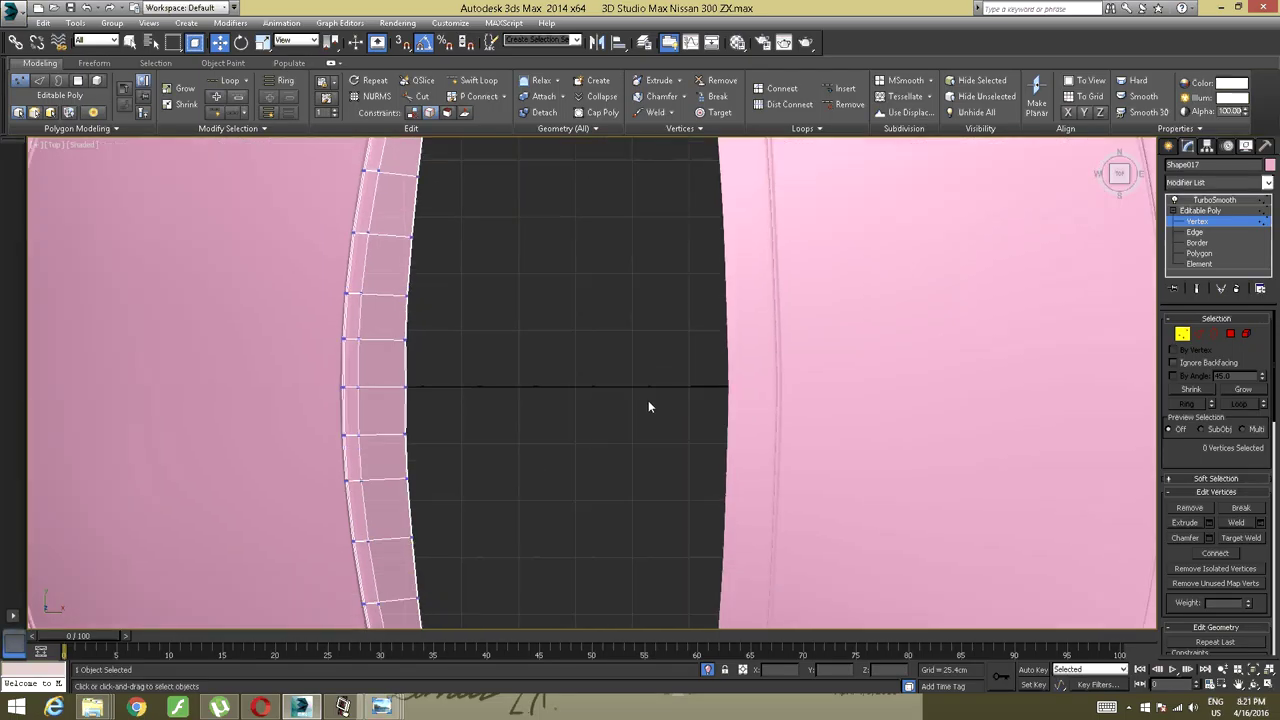
scroll(651, 348, down, 3)
middle_drag(653, 348, 640, 414)
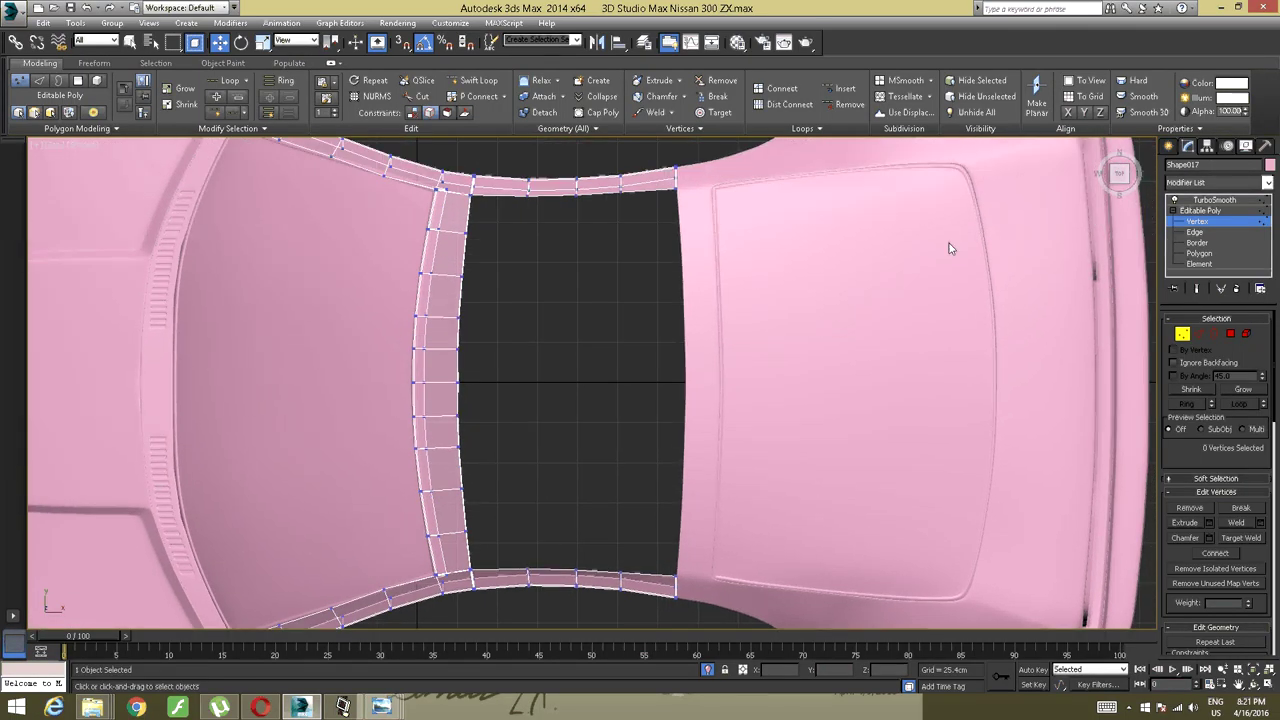
middle_drag(758, 368, 765, 365)
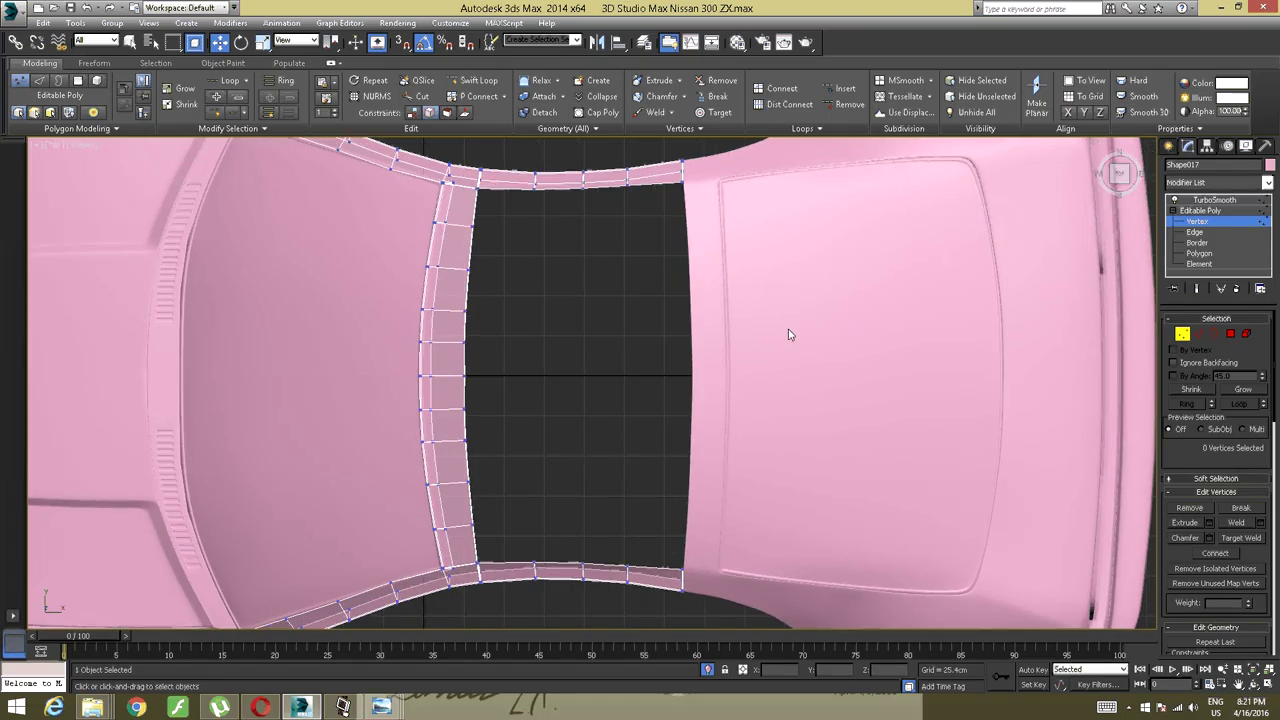
scroll(756, 336, up, 3)
scroll(756, 336, down, 3)
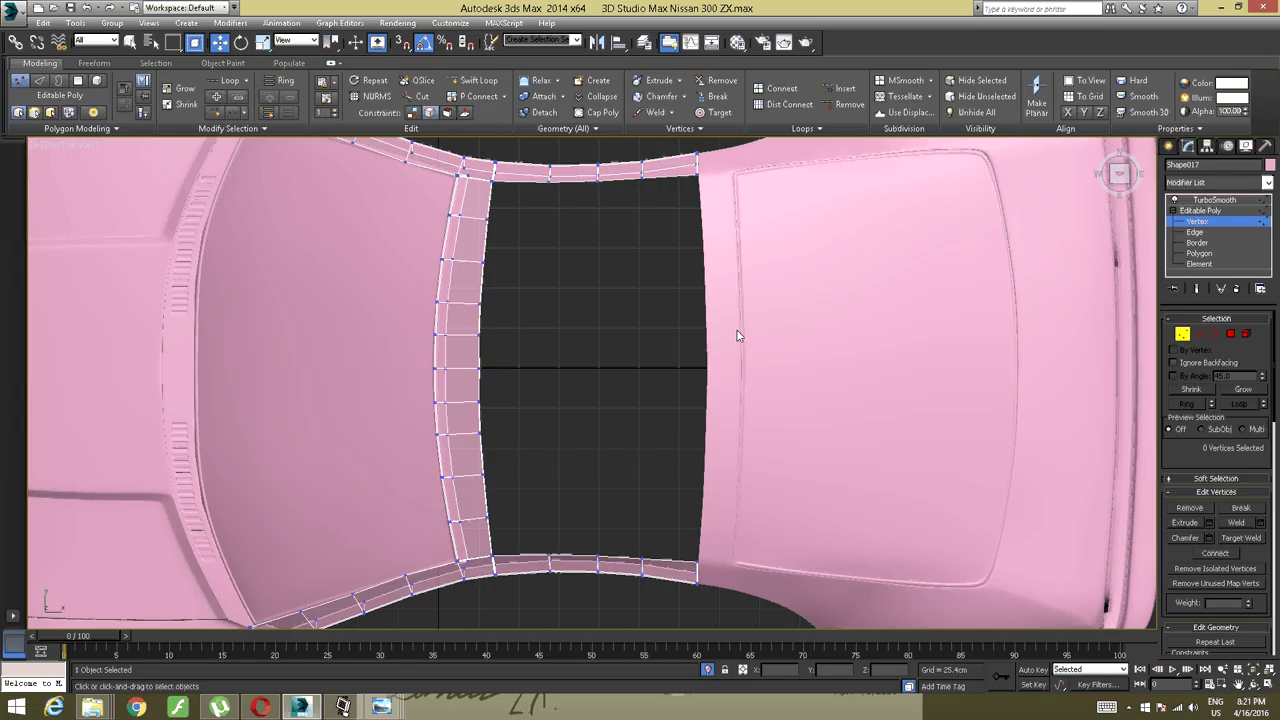
End the isolation so the top-view blueprint shows inside the roof opening around the centre bar.
right_click(633, 316)
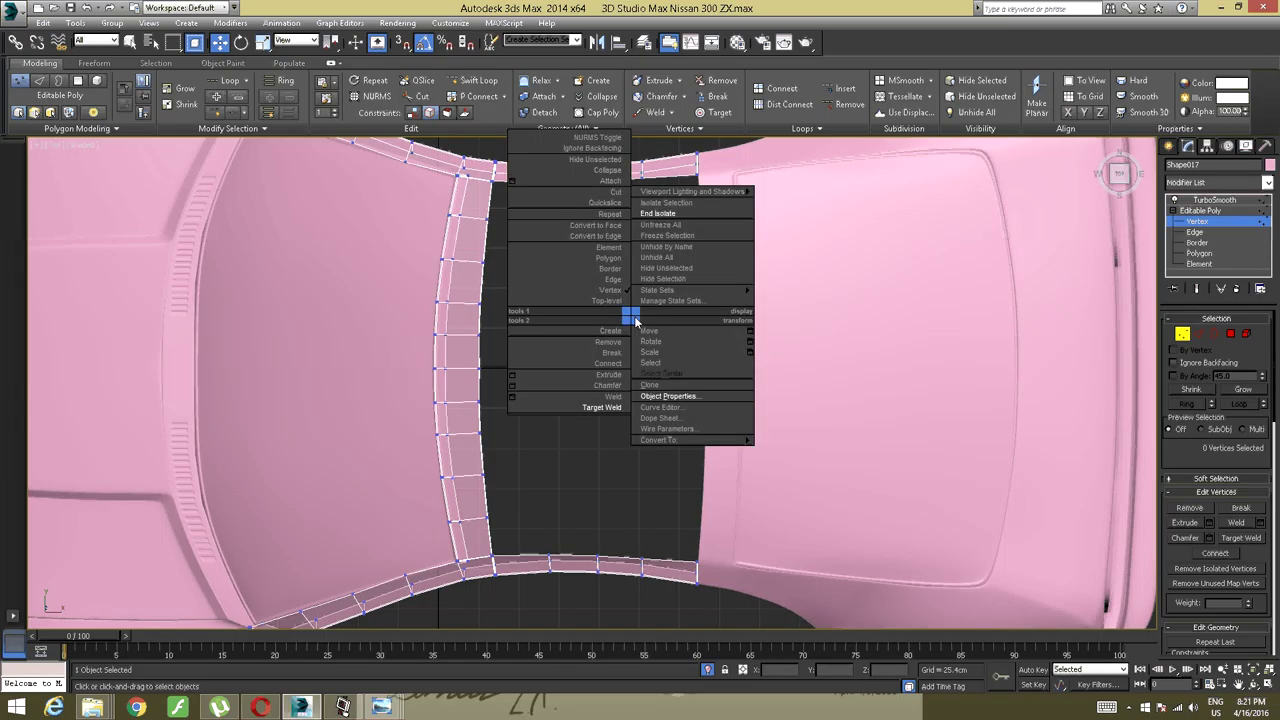
click(657, 213)
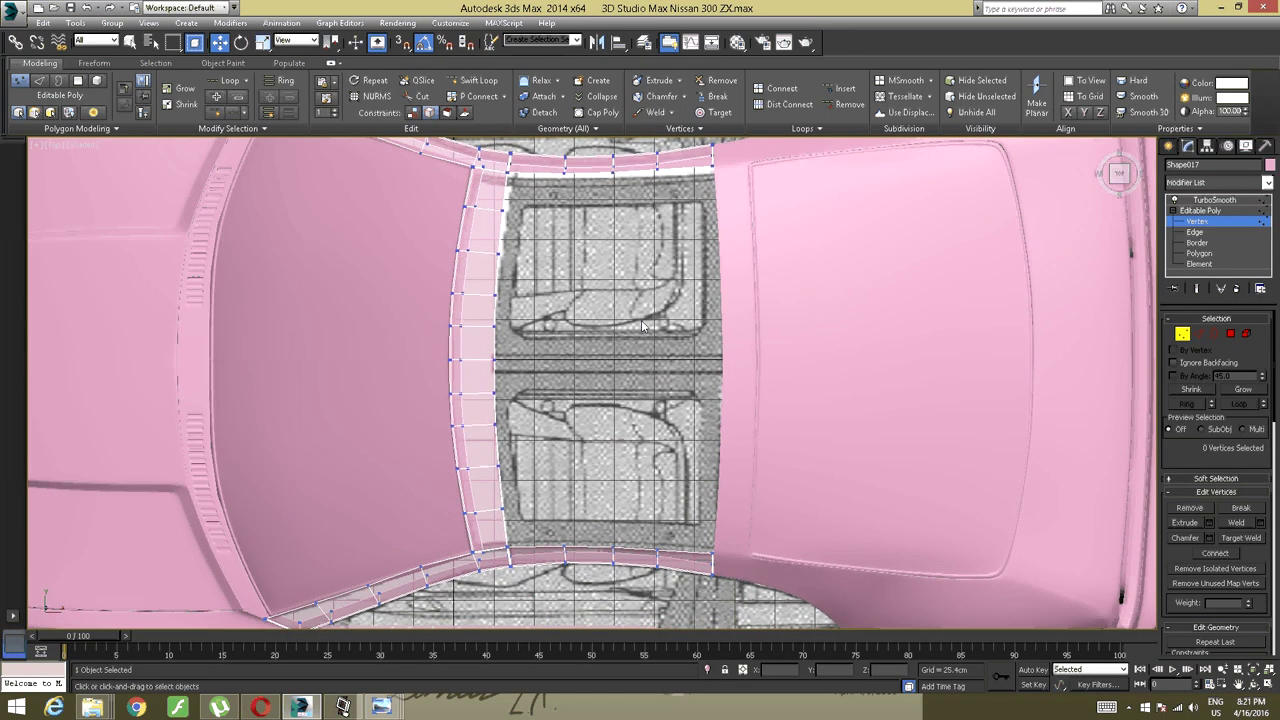
scroll(640, 322, up, 3)
scroll(620, 363, up, 2)
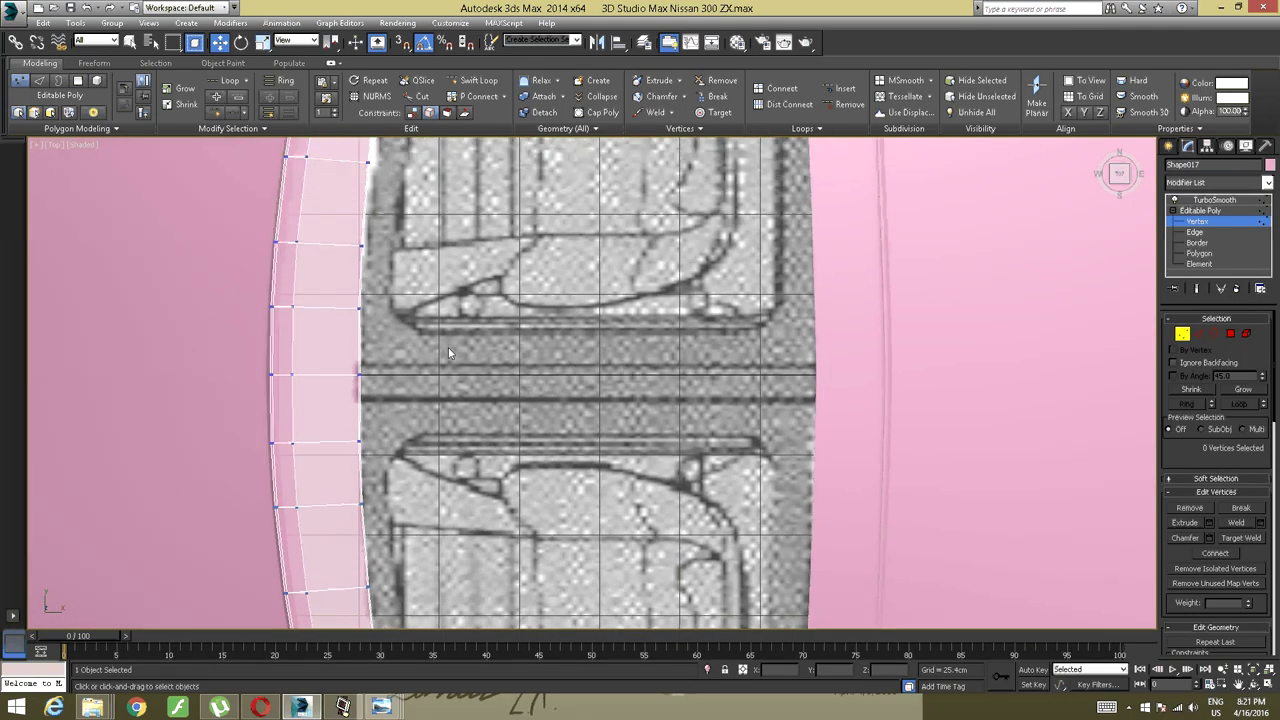
middle_drag(416, 356, 425, 354)
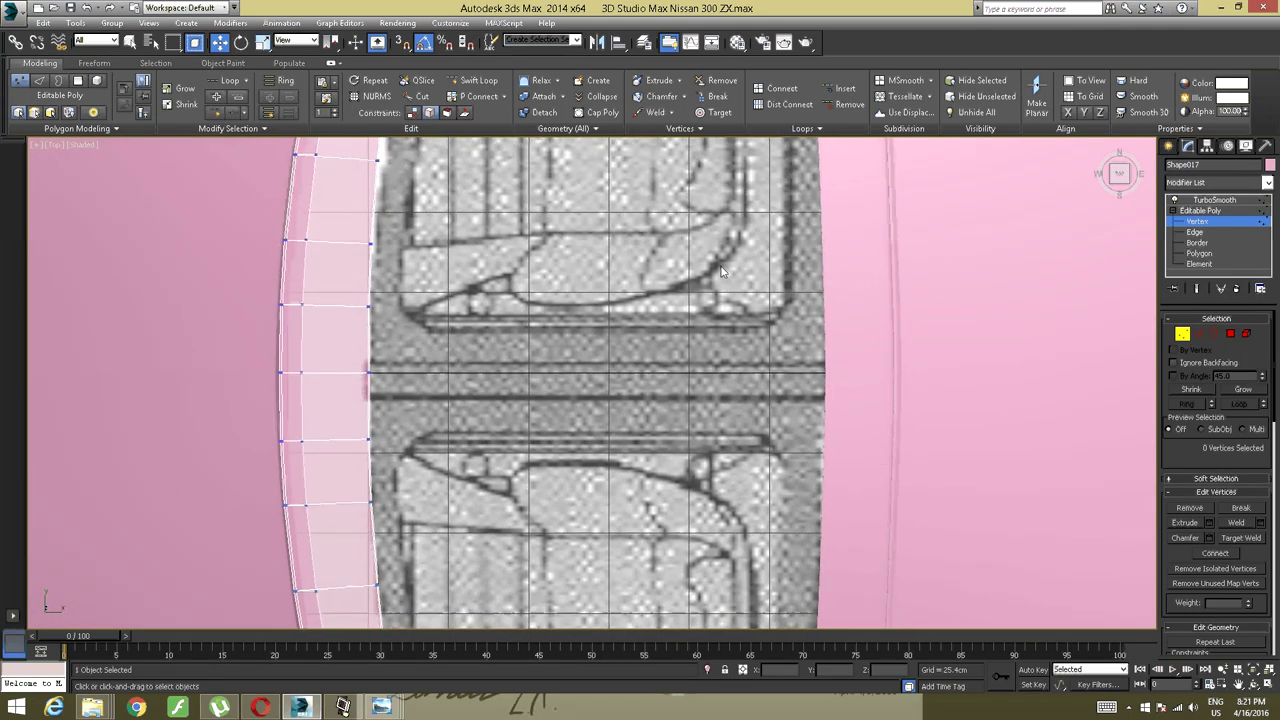
Create a box about 7.65 cm long, 25.5 cm wide and 25.4 cm high at the car's centreline, using snapping only for placement.
click(1180, 148)
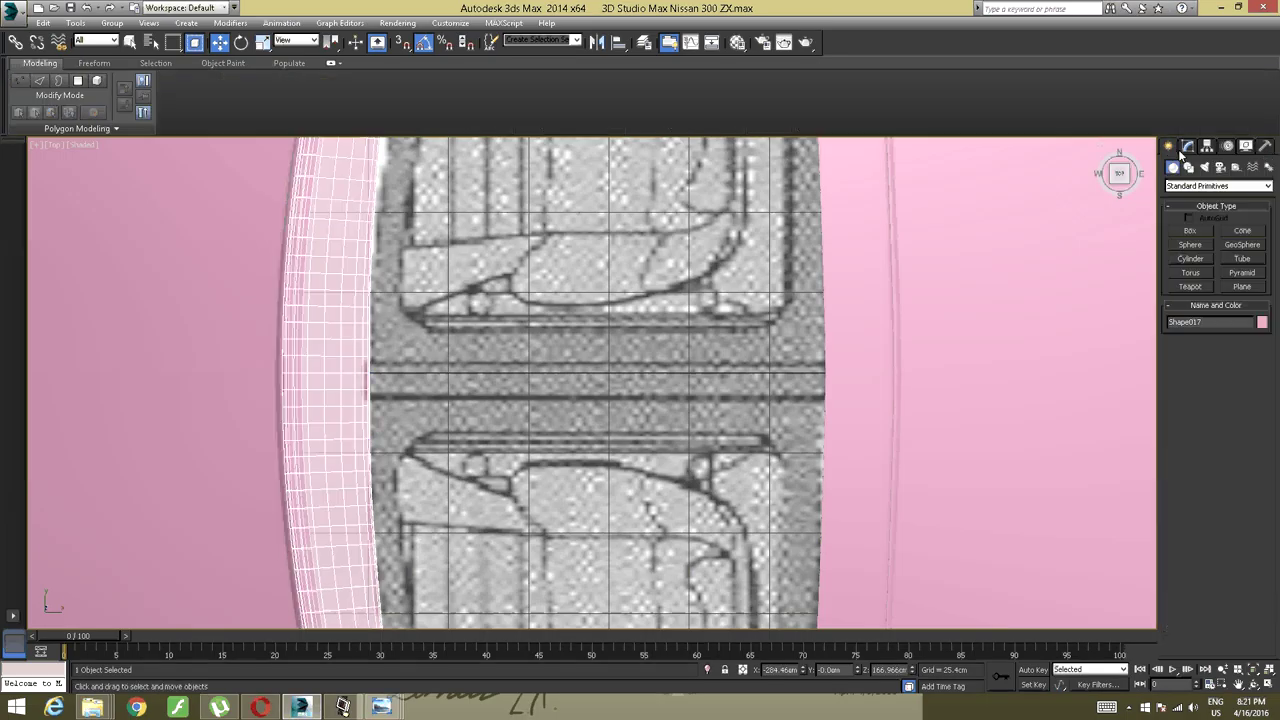
click(1190, 231)
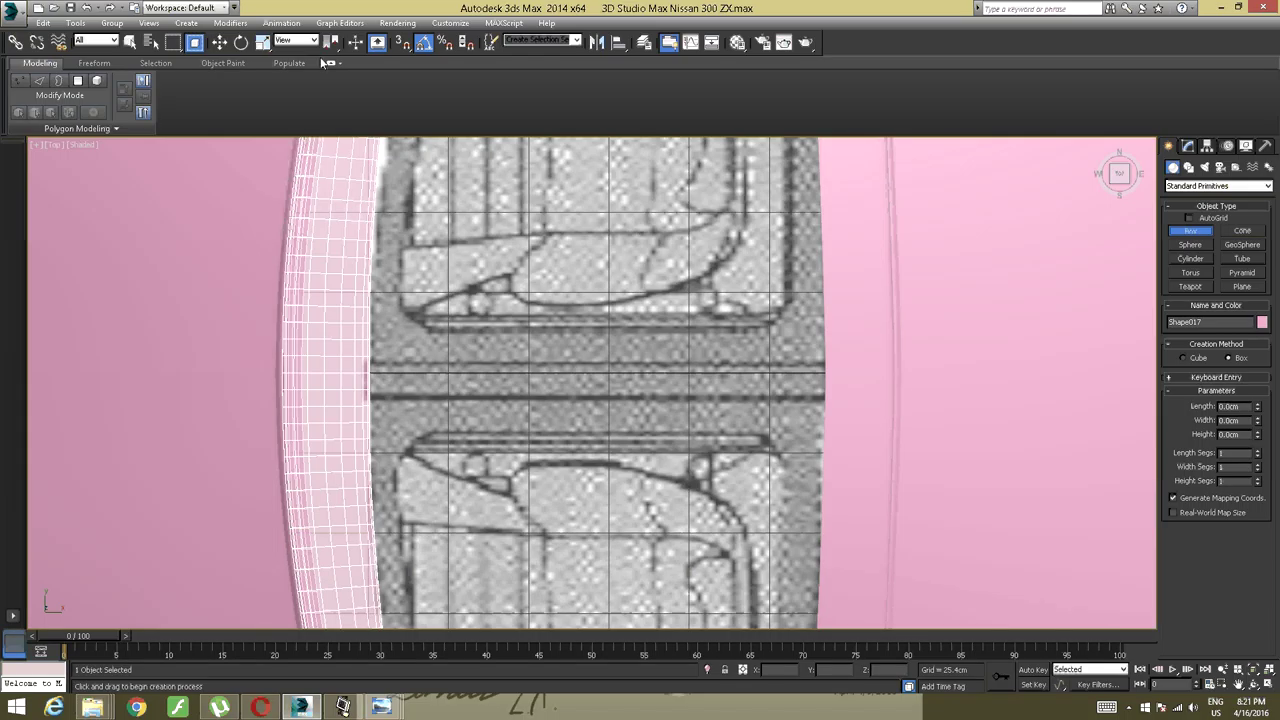
click(402, 43)
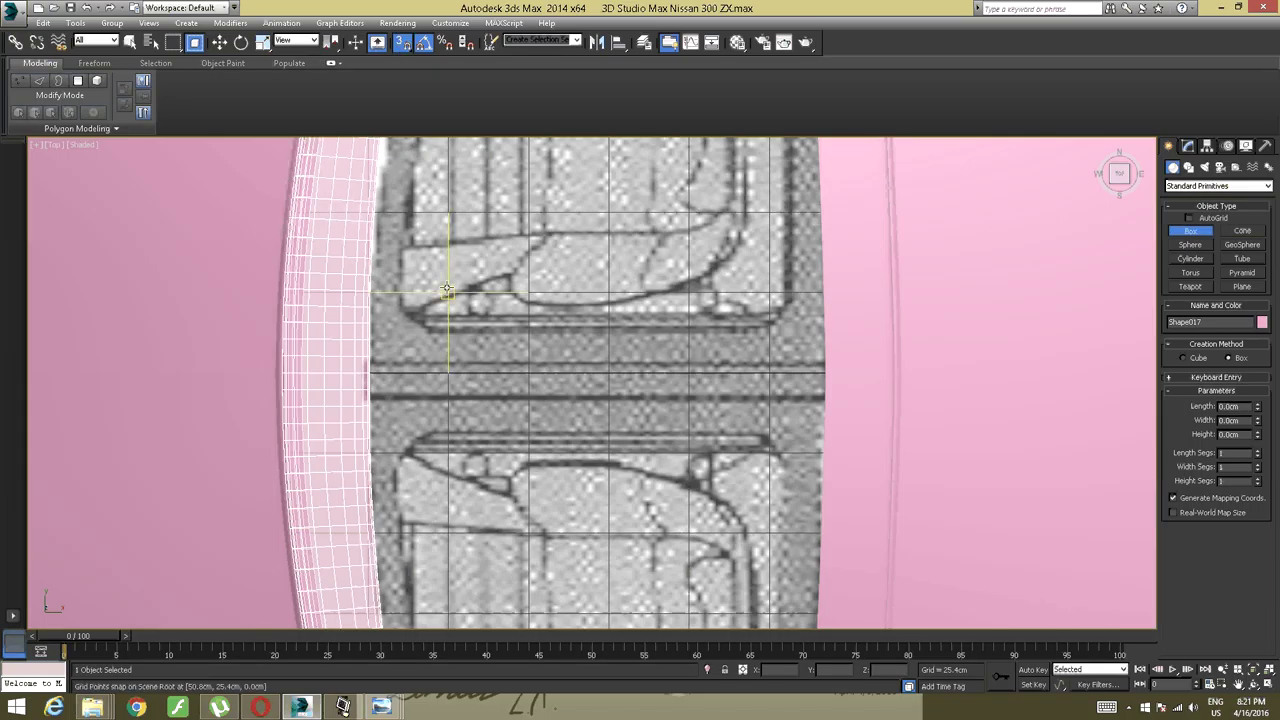
drag(449, 373, 530, 397)
click(530, 397)
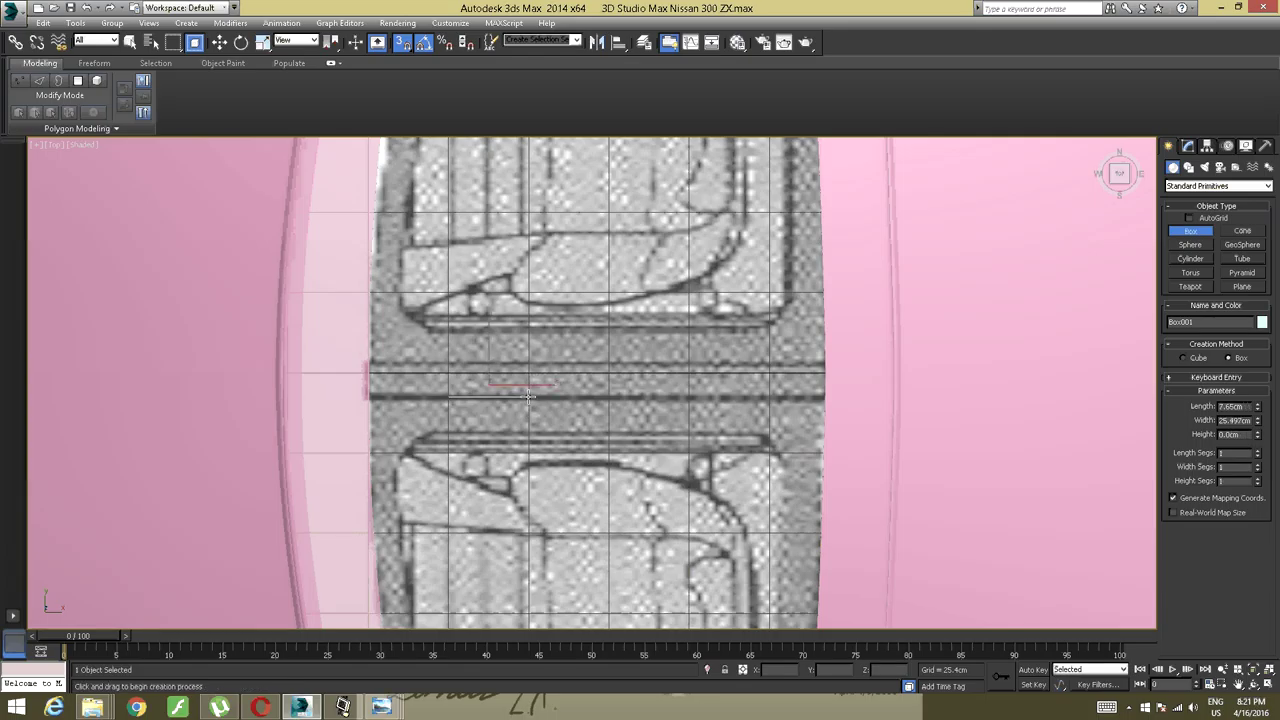
alt+middle_drag(492, 360, 486, 344)
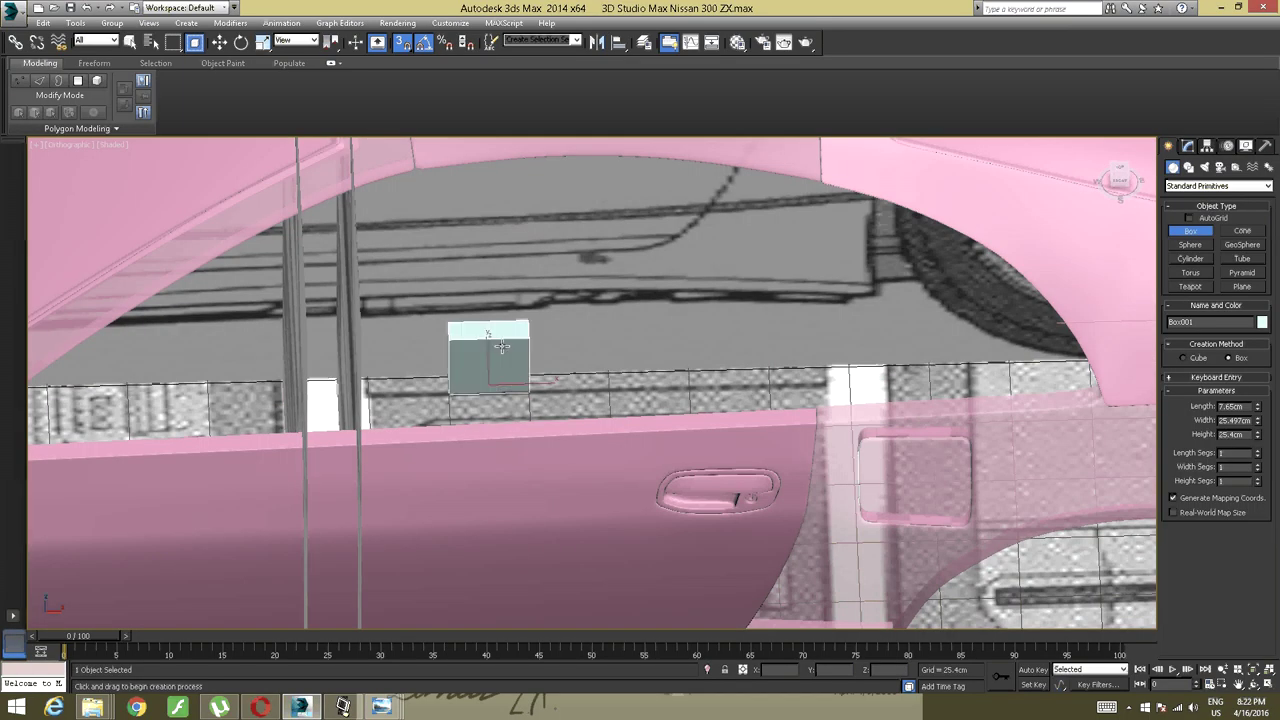
alt+middle_drag(508, 326, 484, 280)
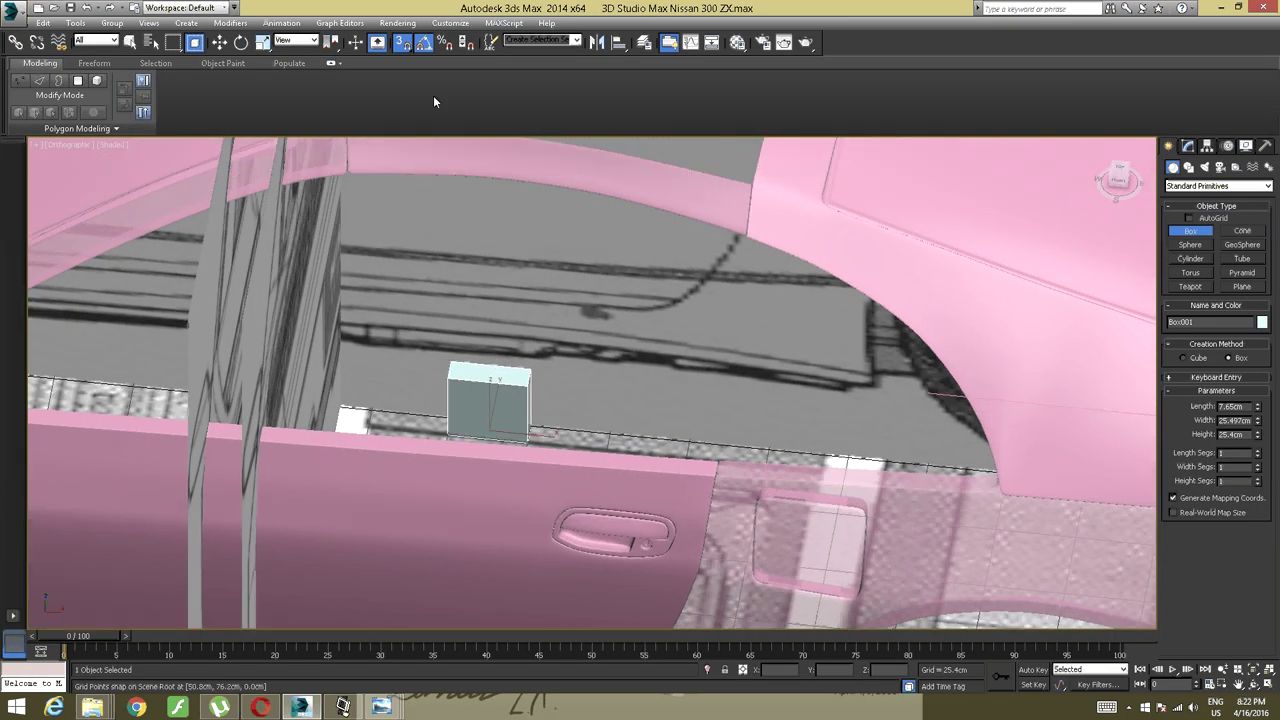
click(403, 43)
click(424, 43)
Raise the box vertically to roof height, at about Z 250 cm.
middle_drag(483, 178, 474, 248)
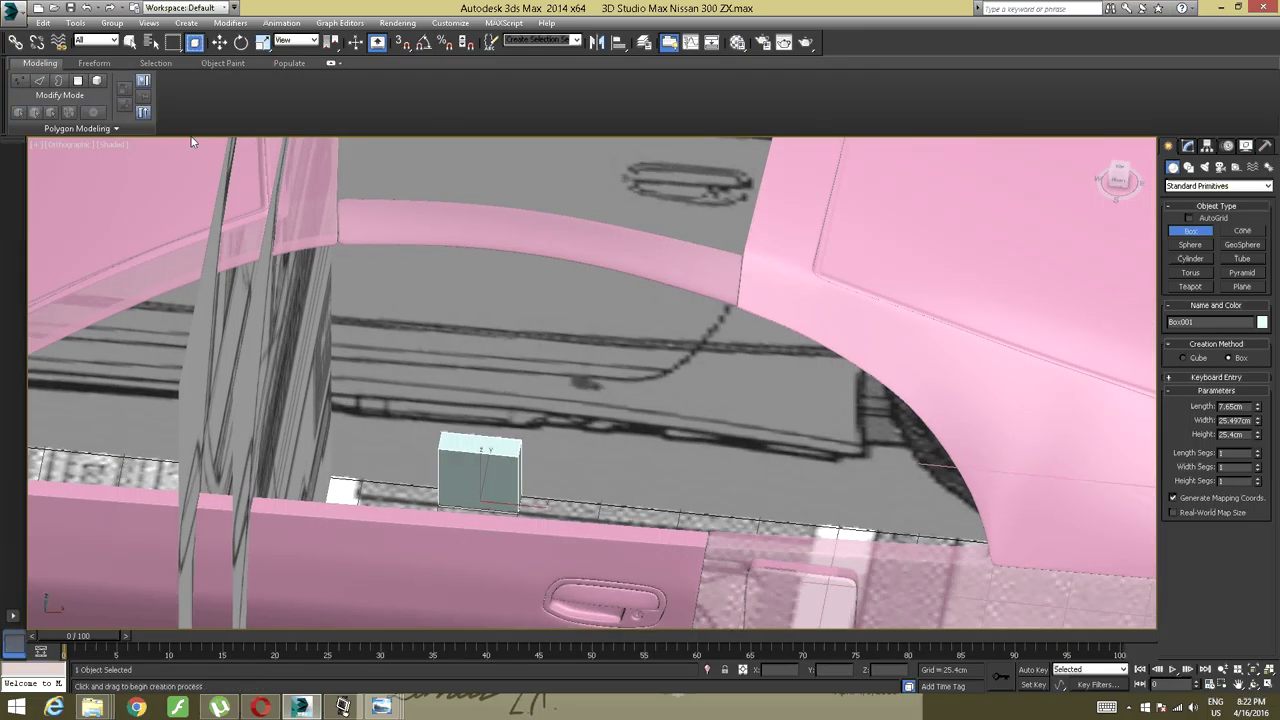
click(220, 42)
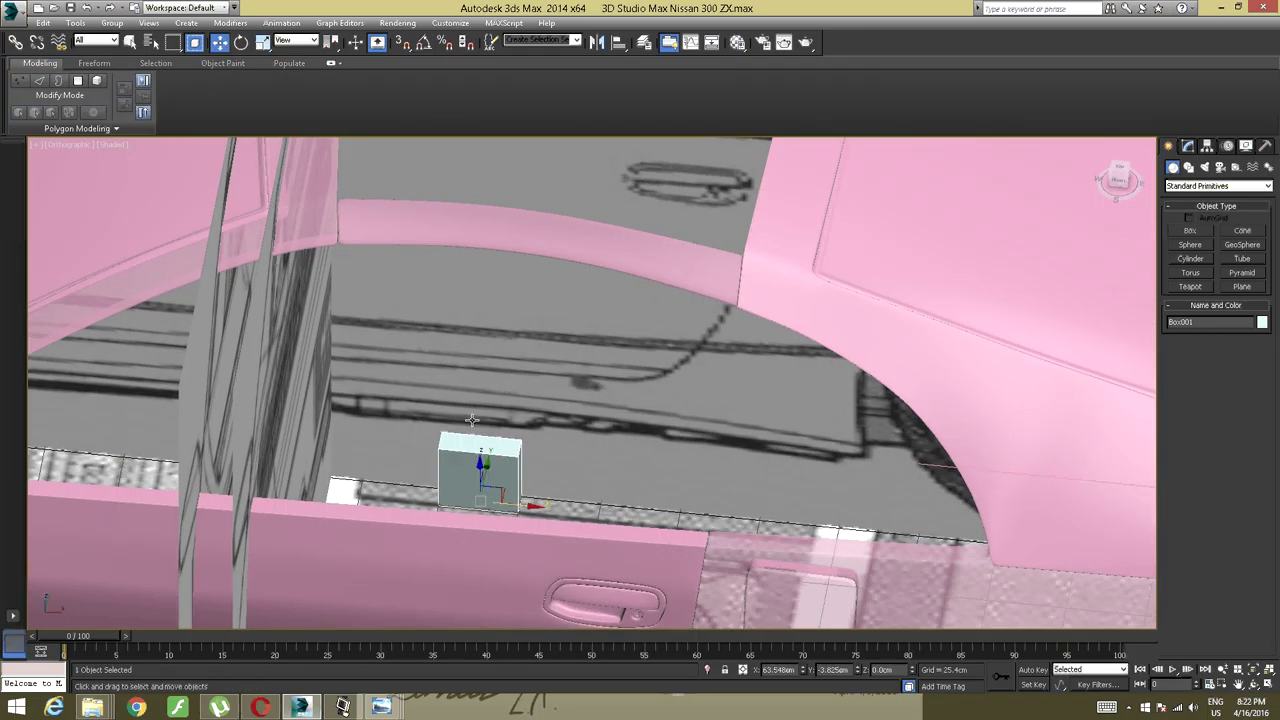
mouse_move(472, 420)
alt+middle_down()
mouse_move(480, 445)
mouse_move(447, 378)
mouse_move(423, 543)
mouse_move(423, 502)
alt+middle_up()
drag(460, 578, 475, 183)
middle_drag(475, 183, 487, 322)
alt+middle_drag(487, 322, 447, 372)
scroll(459, 330, up, 3)
Flatten the box by scaling it vertically to about 14.5 percent, then by a further 78 percent.
click(262, 42)
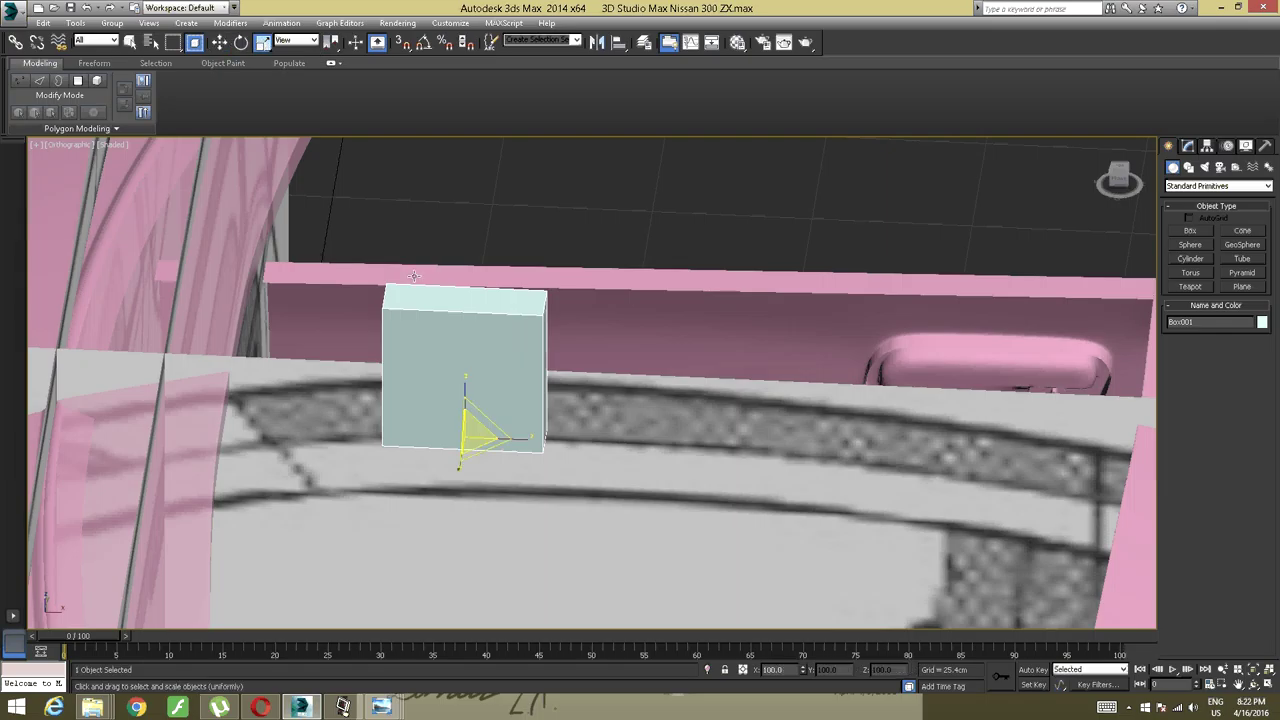
drag(466, 383, 421, 650)
alt+middle_drag(470, 492, 458, 450)
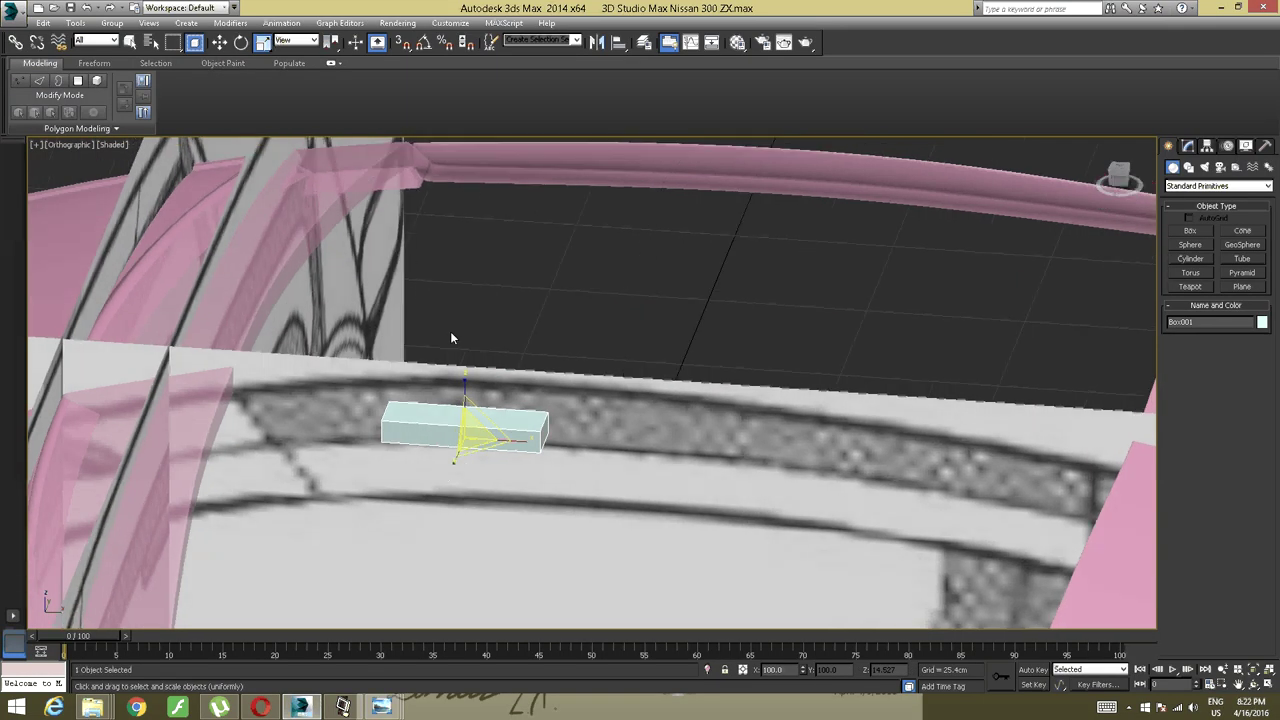
drag(465, 389, 465, 402)
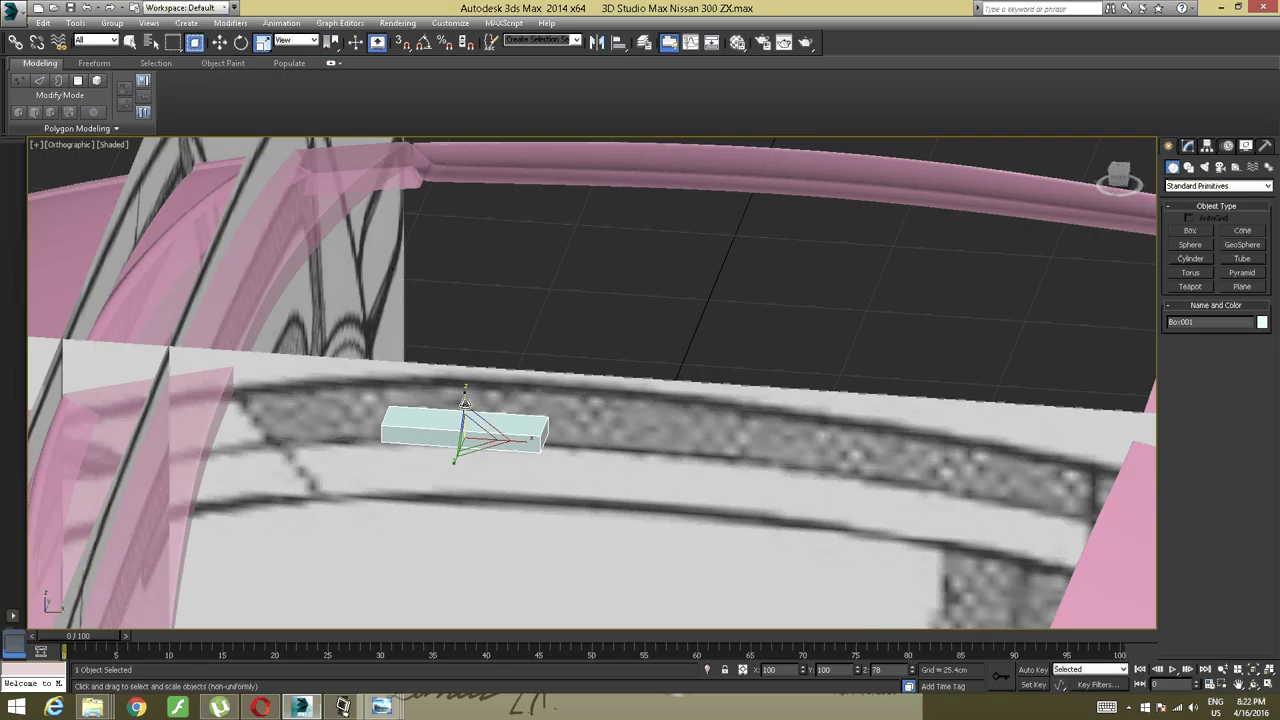
Raise the flattened box to about Z 261 cm, above the blueprint's roof line.
key(w)
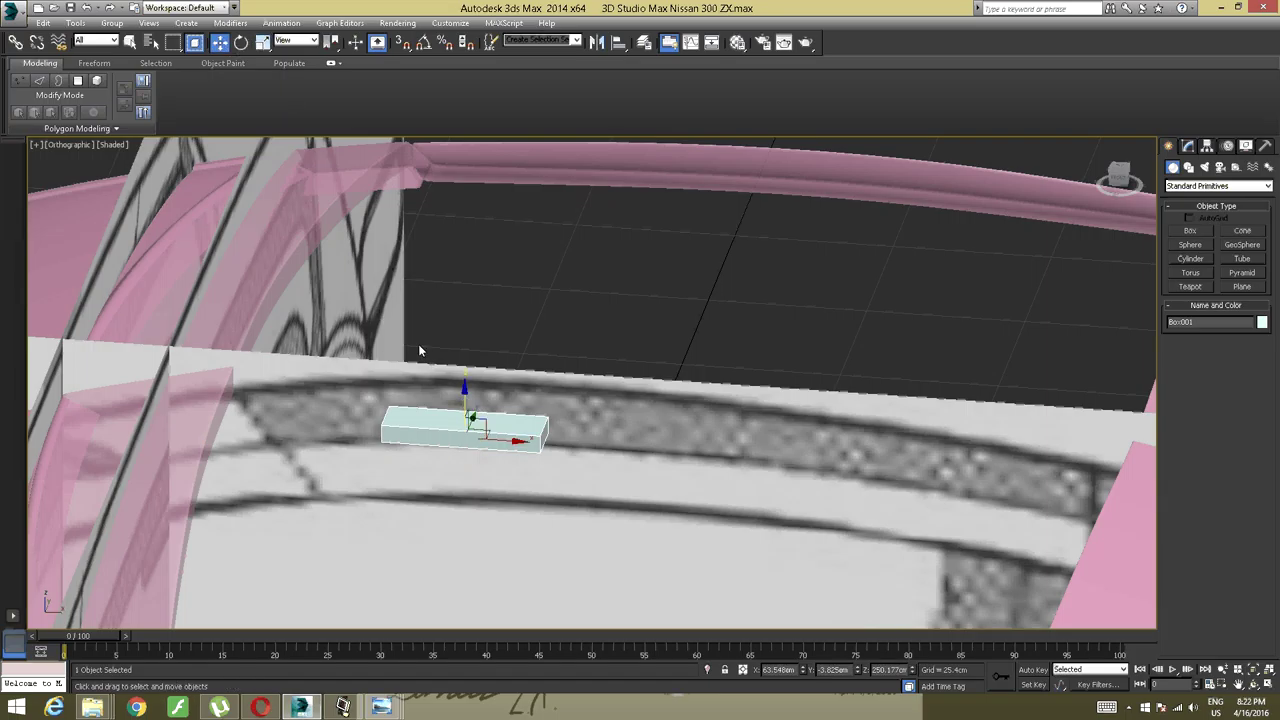
drag(463, 398, 425, 348)
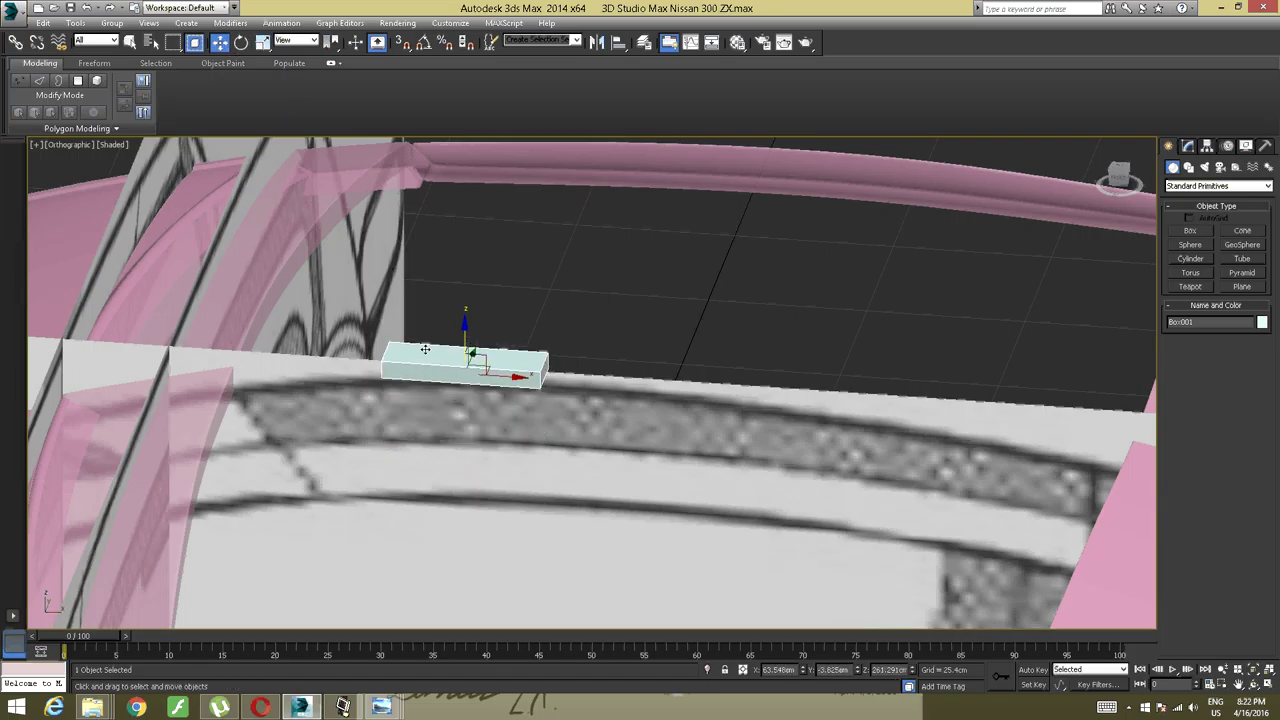
drag(1119, 176, 1121, 207)
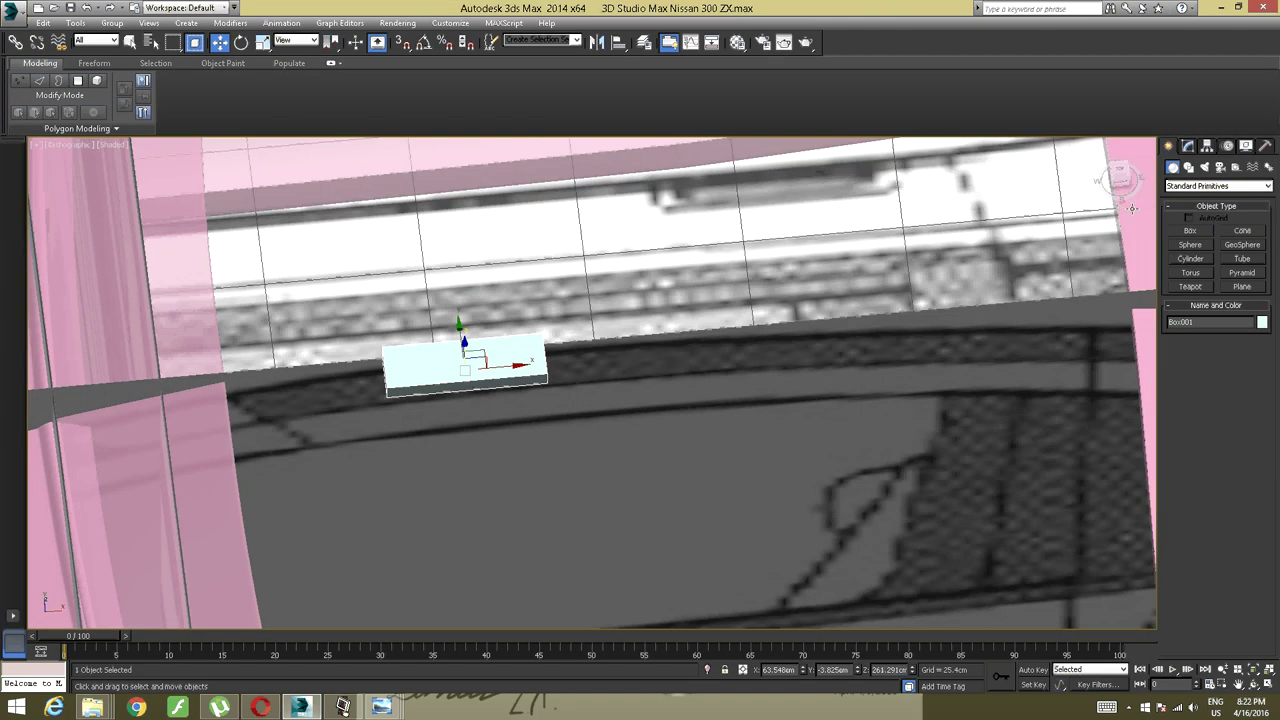
alt+middle_drag(1132, 208, 1103, 239)
Study the roof reference photo 55872569.jpg in Windows Photo Viewer, then return to 3ds Max.
click(381, 707)
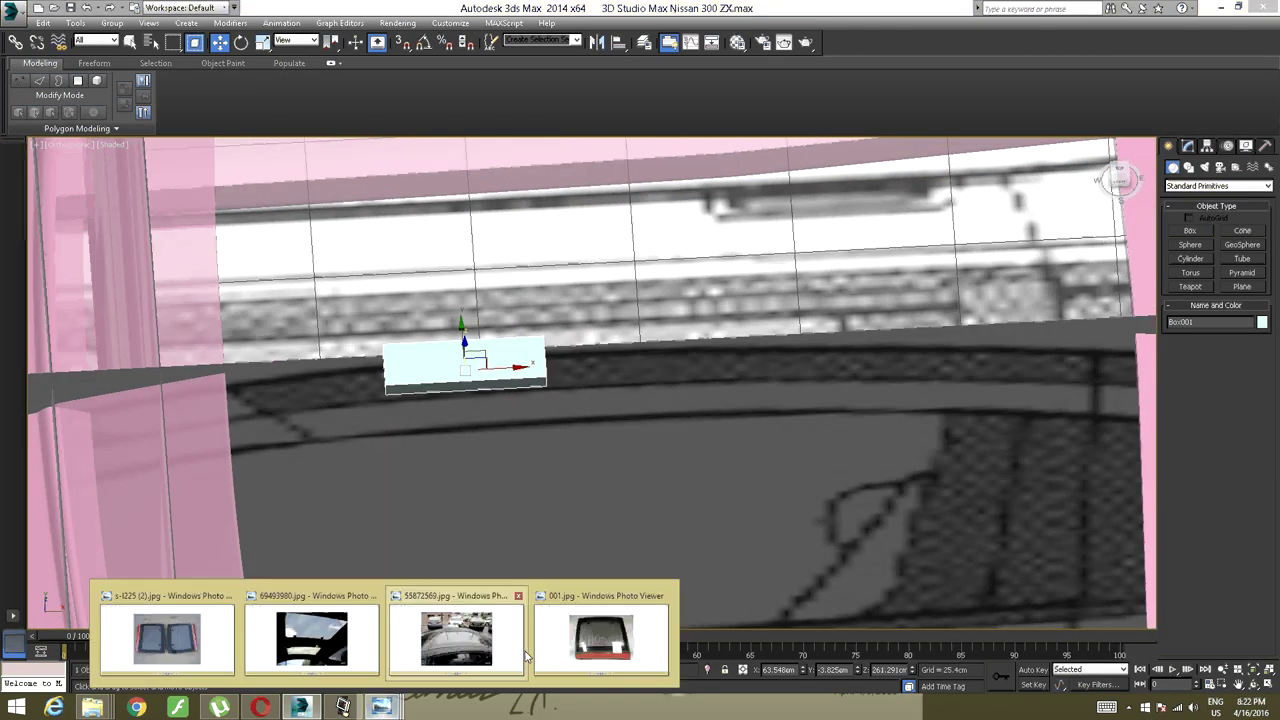
click(507, 649)
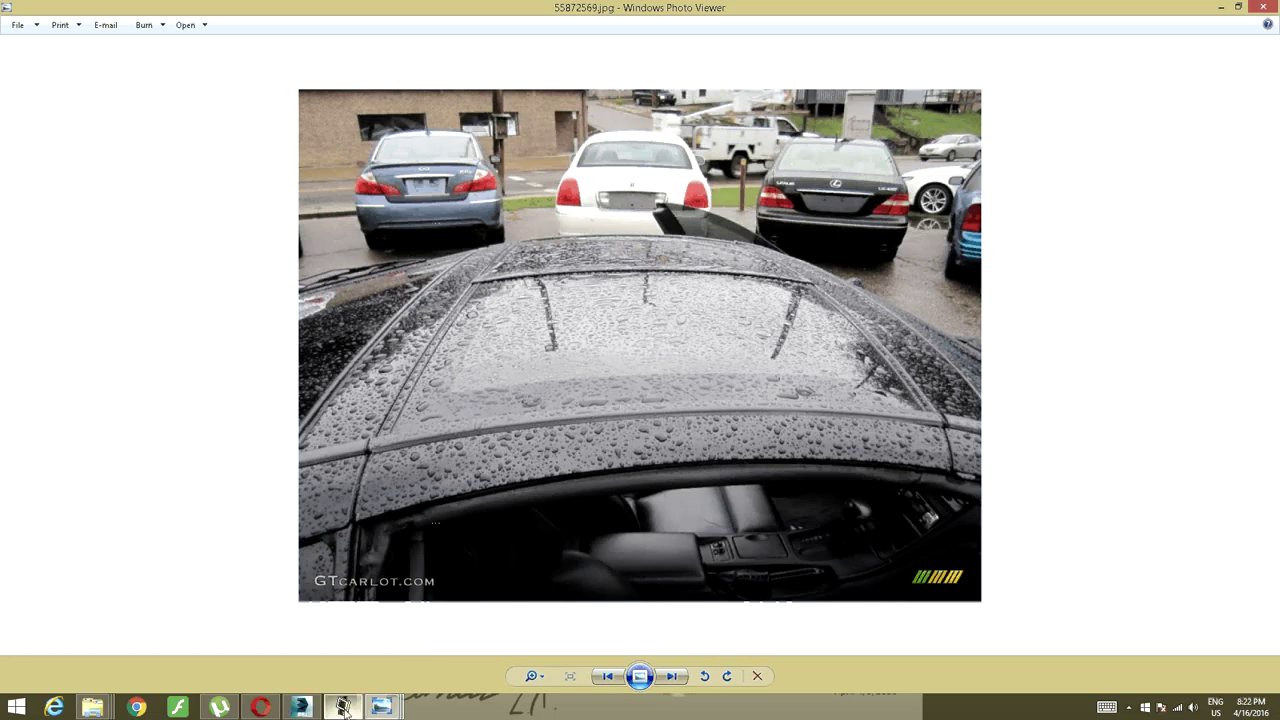
click(302, 709)
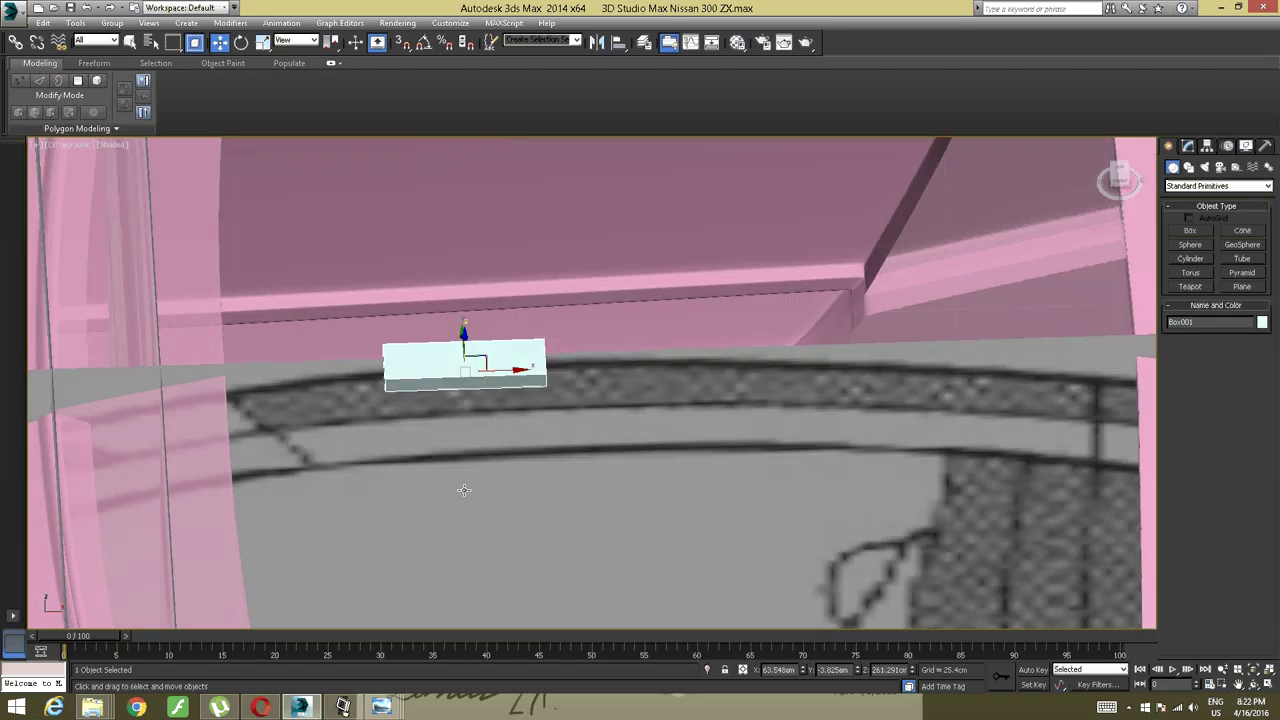
In the front view, move the box to the front end of the roof line, at about X 36.5 cm and Z 256.5 cm.
drag(1115, 175, 1110, 165)
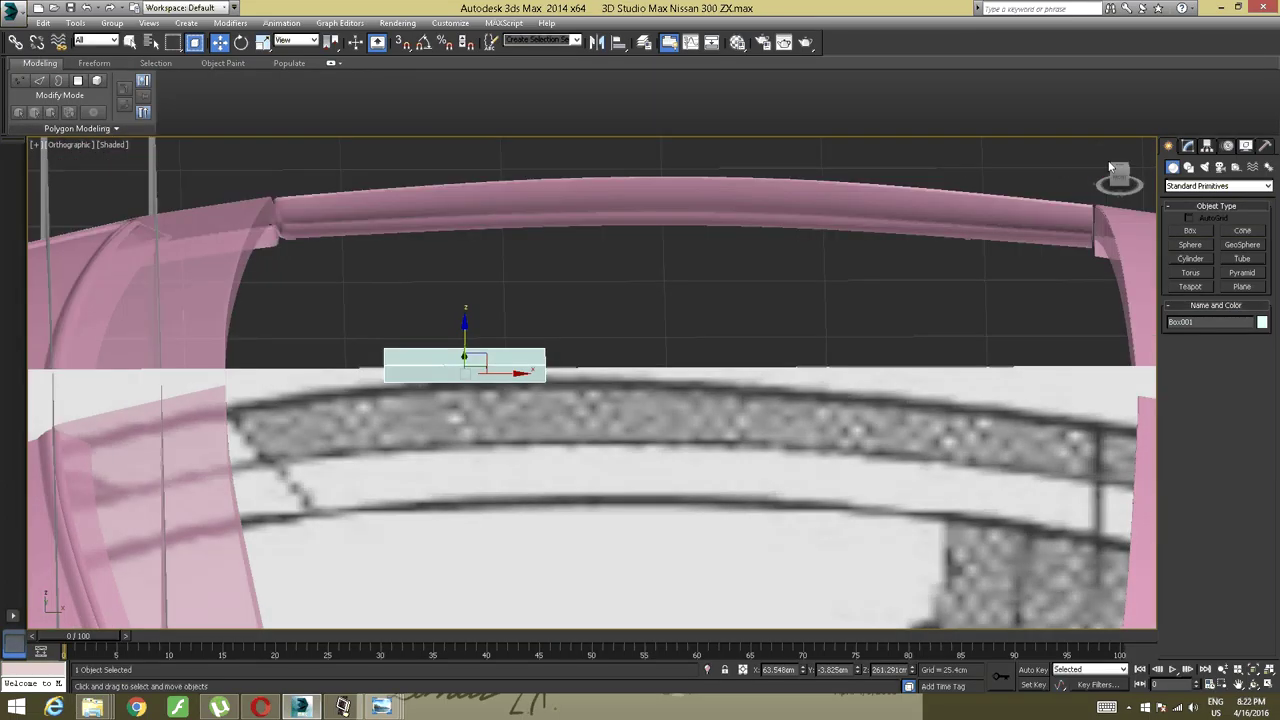
key(f)
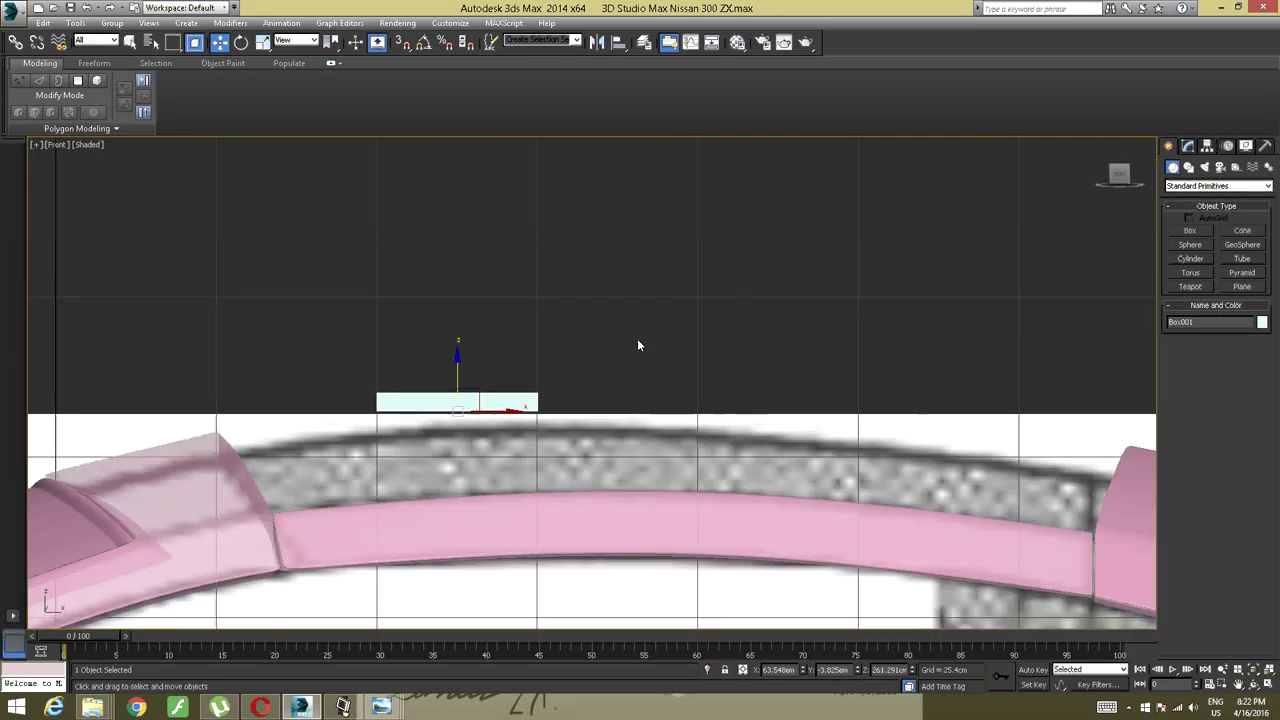
middle_drag(638, 341, 677, 300)
scroll(543, 356, up, 2)
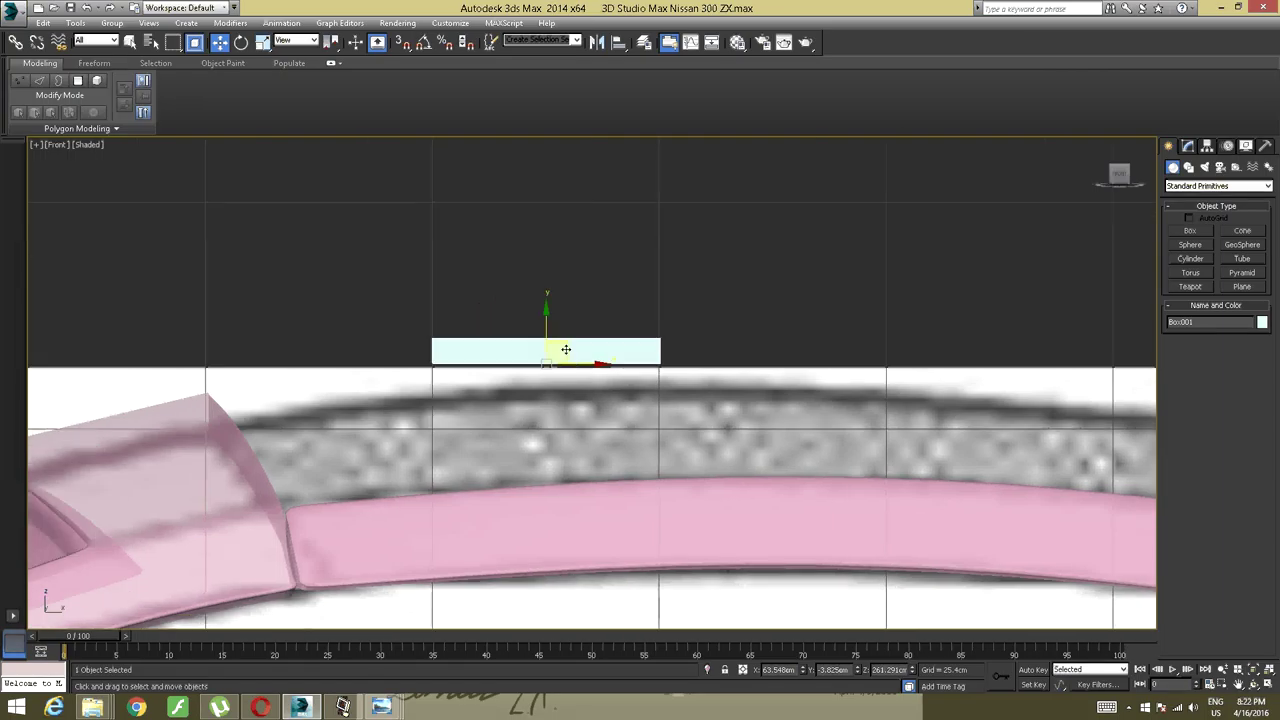
drag(563, 351, 323, 391)
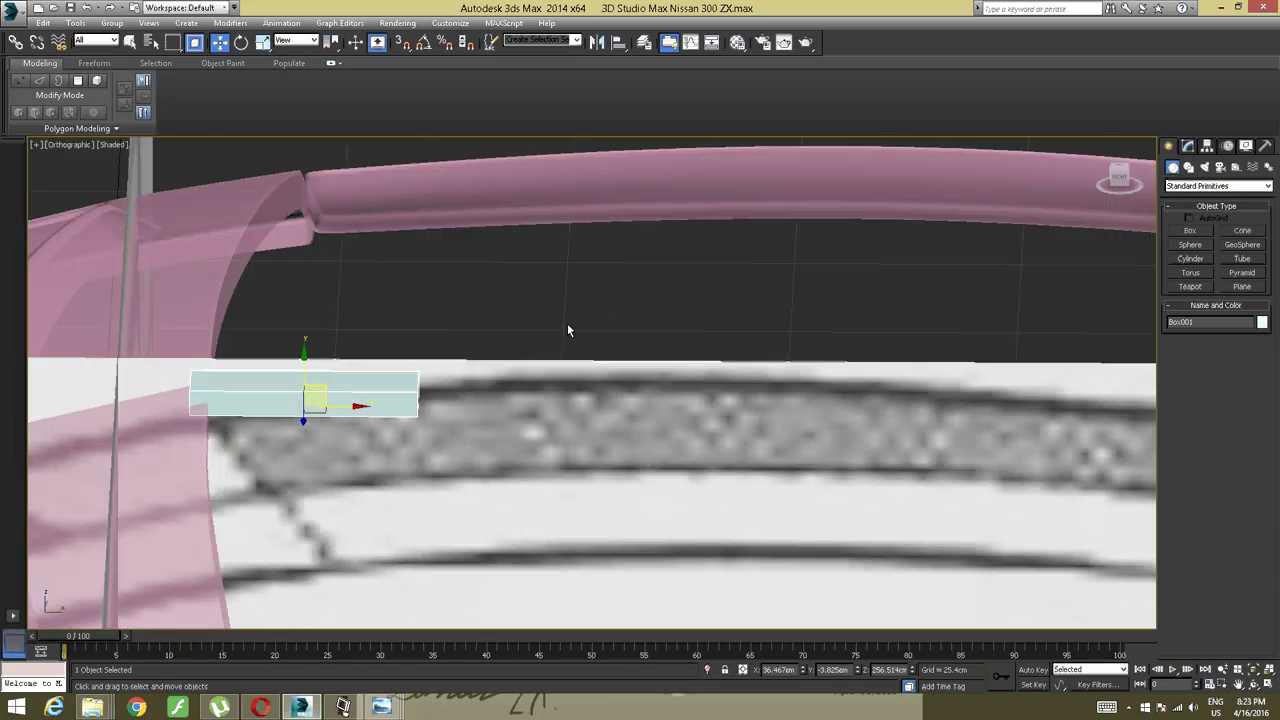
Convert the box to an editable poly and enter polygon editing.
alt+middle_drag(352, 300, 484, 342)
scroll(484, 342, up, 3)
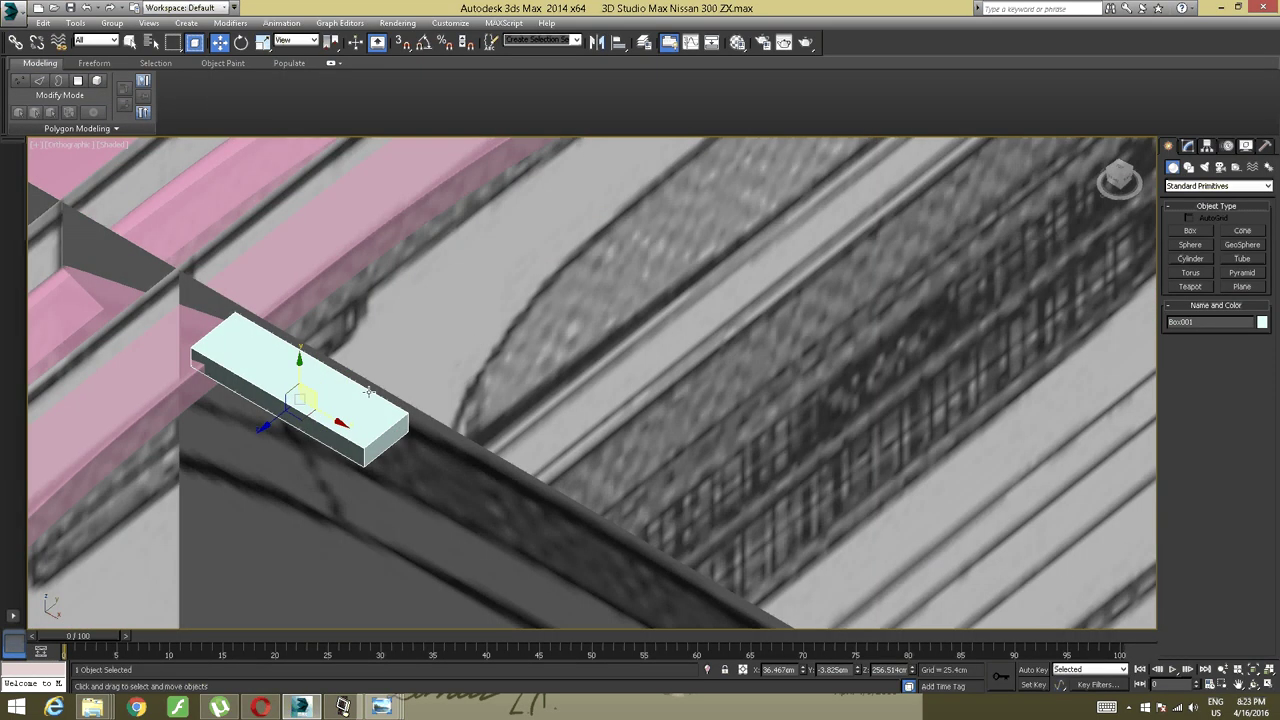
right_click(369, 391)
mouse_move(420, 520)
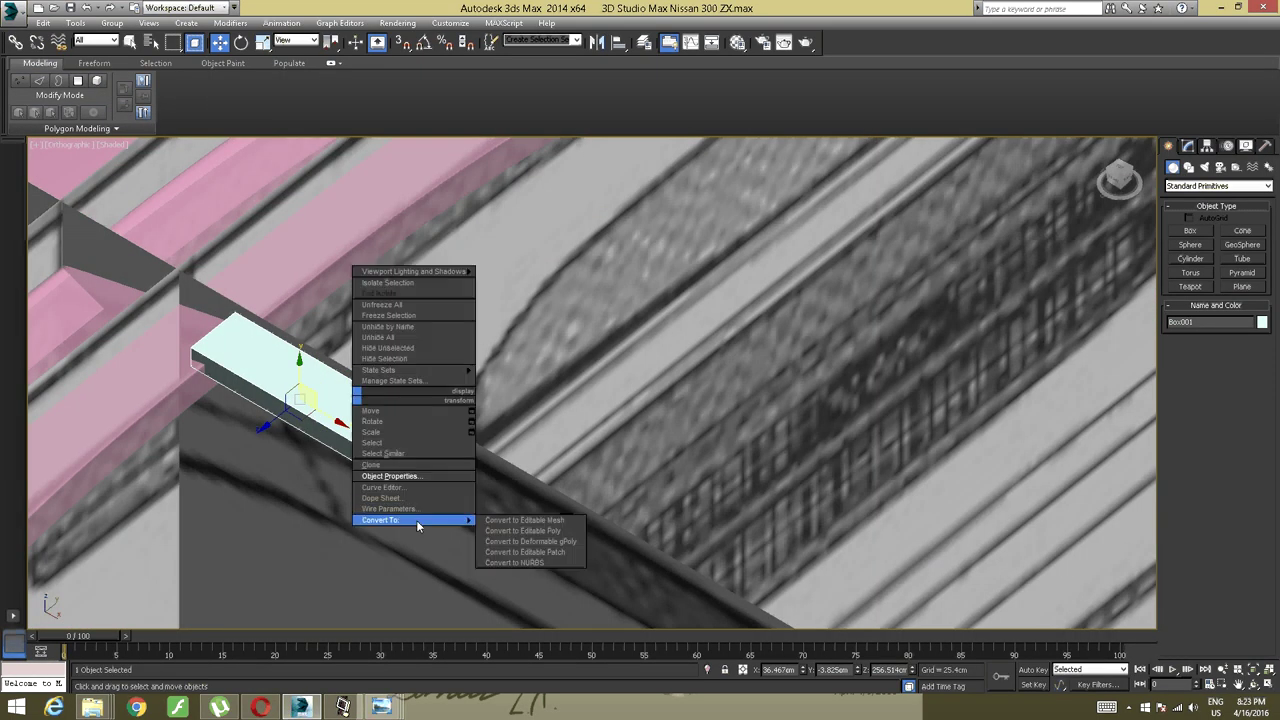
click(520, 541)
alt+middle_drag(438, 535, 943, 376)
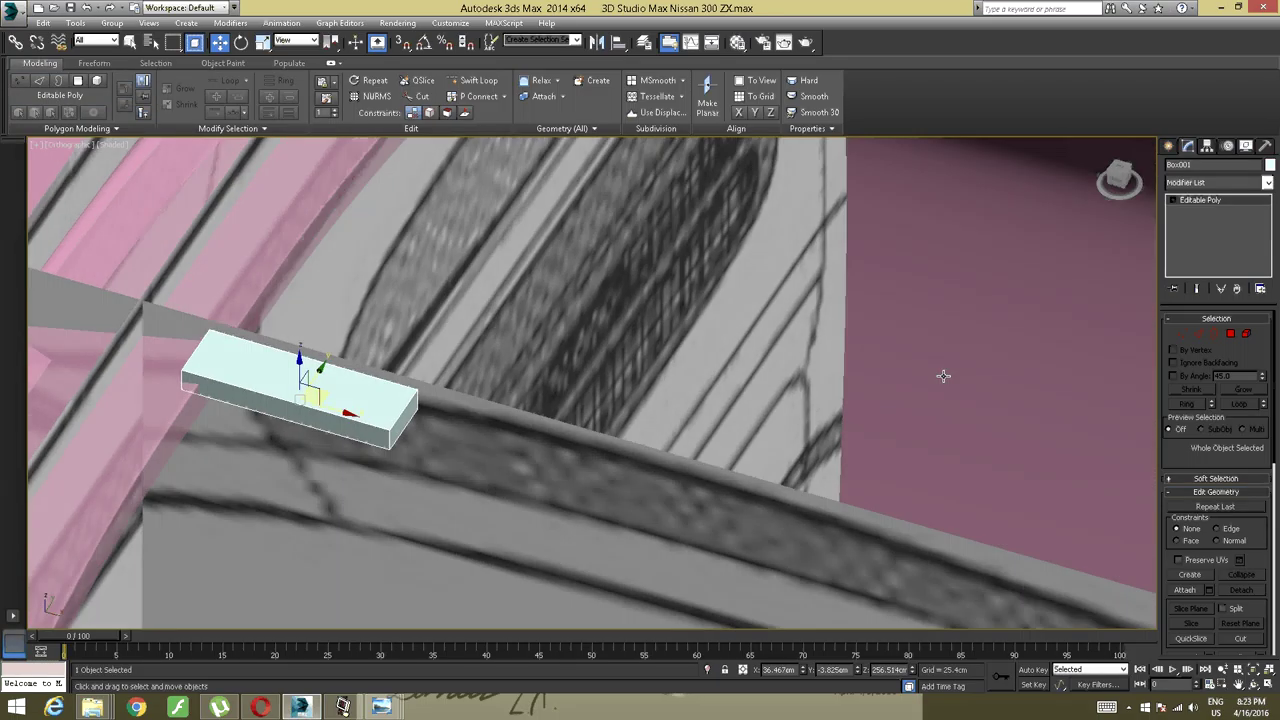
click(1230, 333)
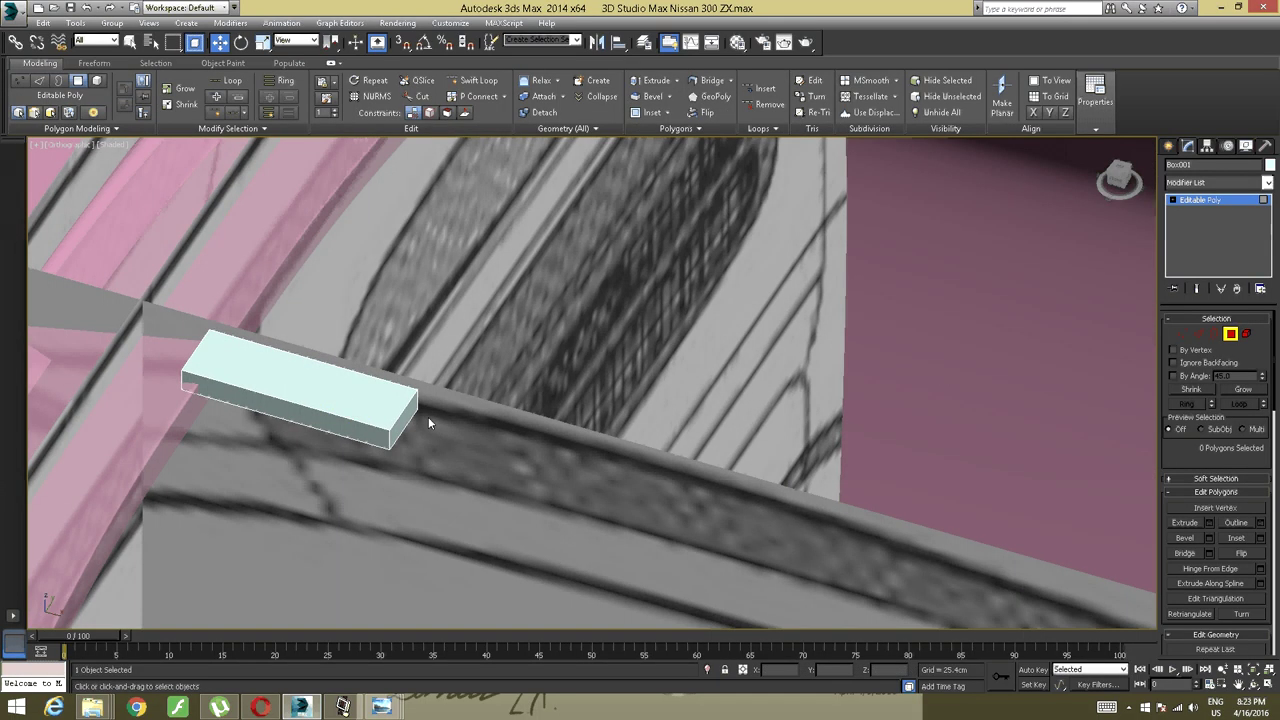
Extend the box rearward by moving its end polygon to the rear body, at about X 173 cm.
click(412, 415)
scroll(470, 418, down, 5)
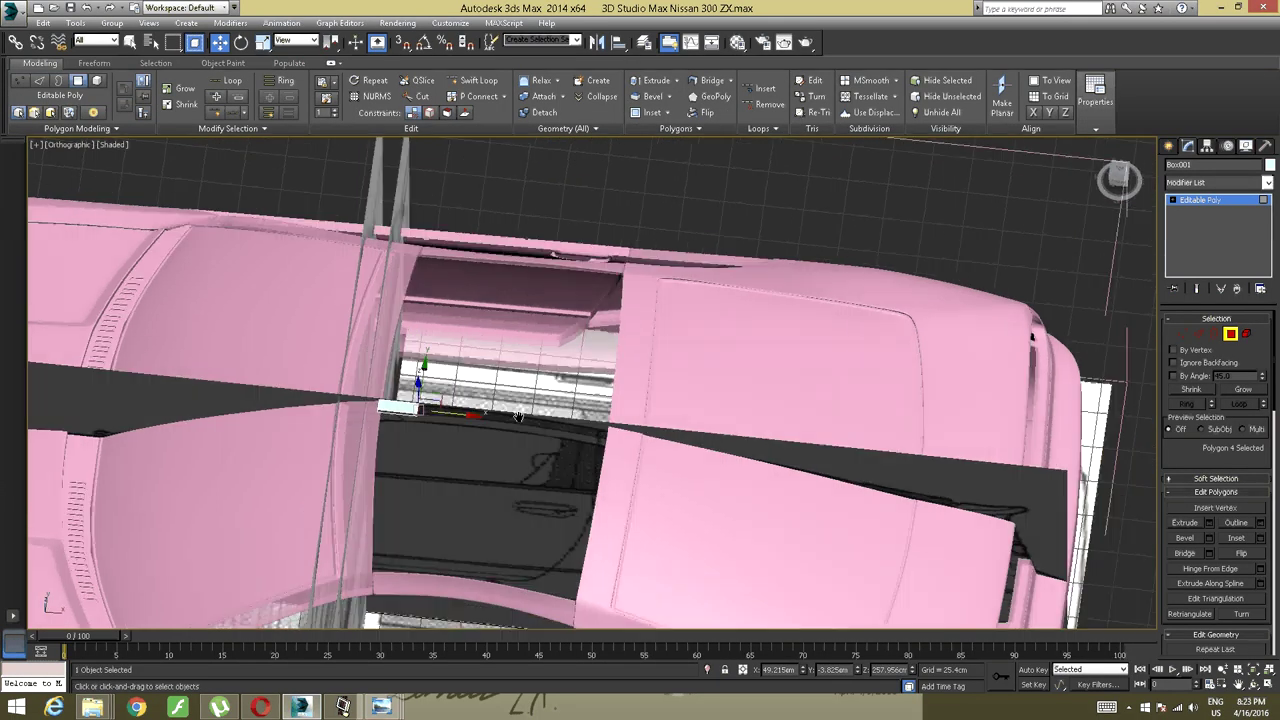
scroll(470, 424, up, 5)
drag(310, 376, 690, 378)
scroll(668, 432, up, 3)
alt+middle_drag(668, 432, 590, 483)
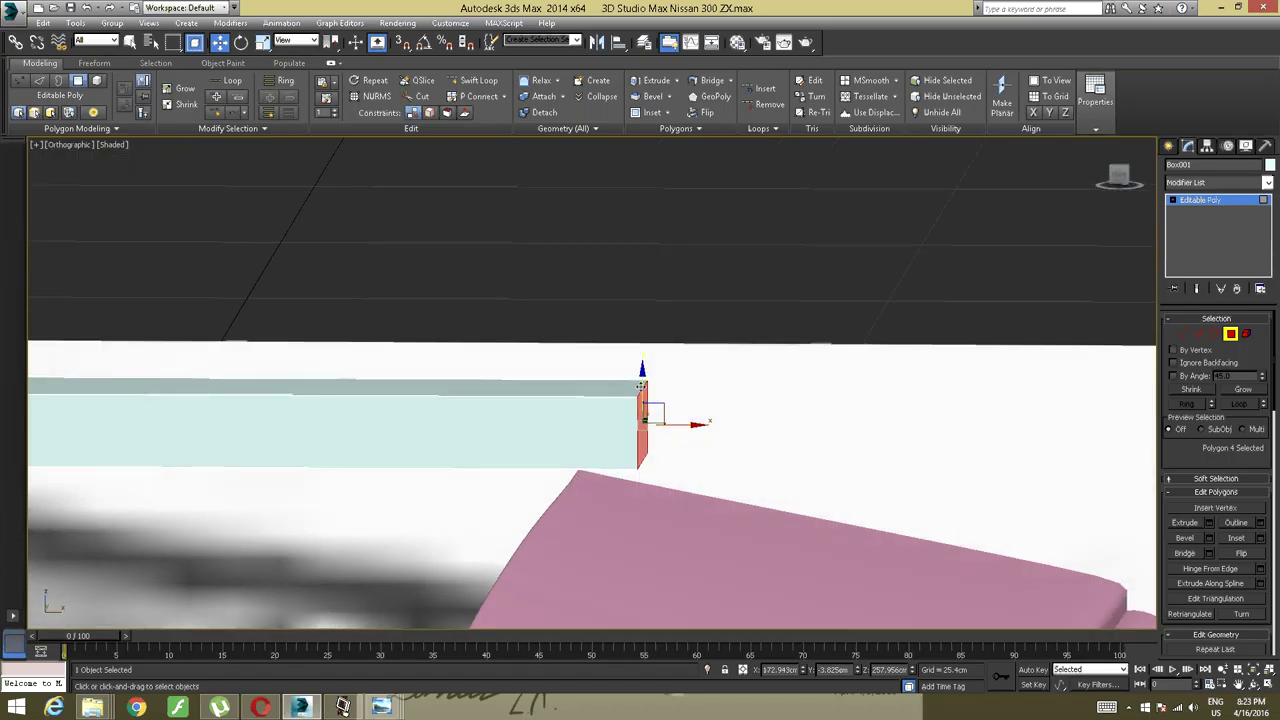
Seat the box's rear end polygon on the rear body's front edge, at about X 172 cm and Z 256 cm, and clear the selection.
drag(643, 388, 642, 419)
alt+middle_drag(642, 418, 652, 458)
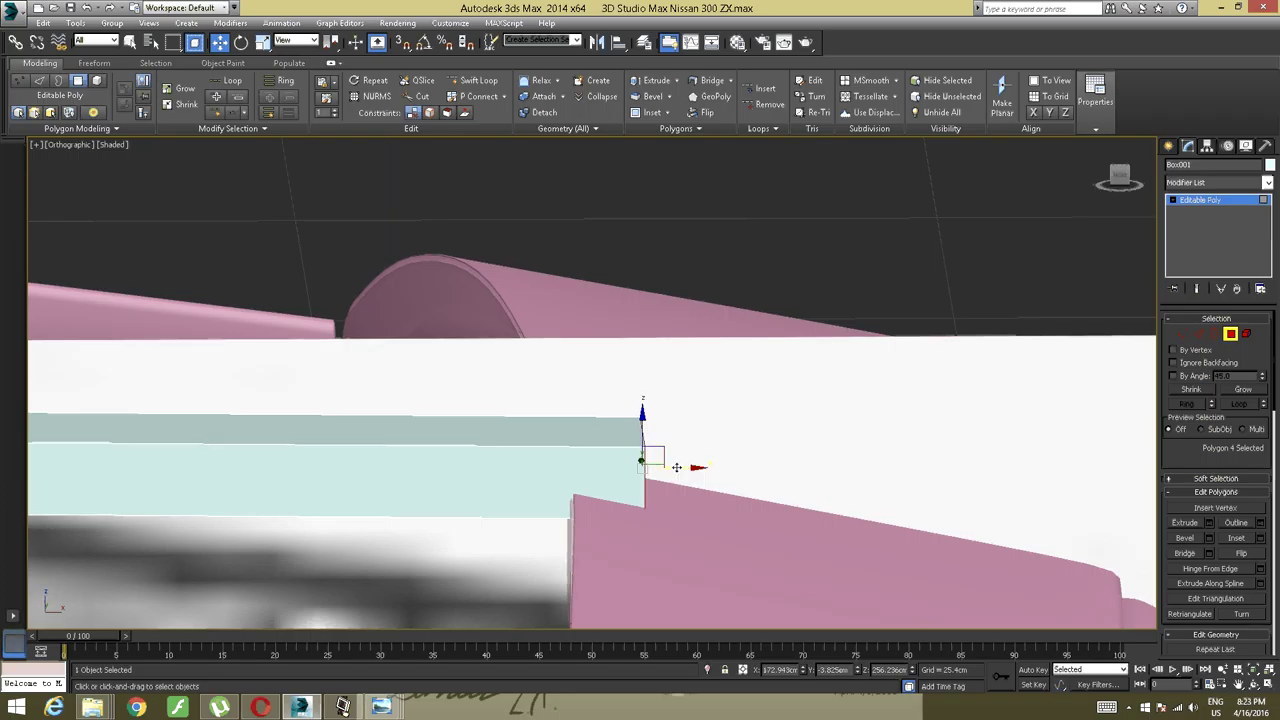
drag(674, 466, 621, 458)
alt+middle_drag(621, 458, 802, 434)
scroll(400, 434, down, 5)
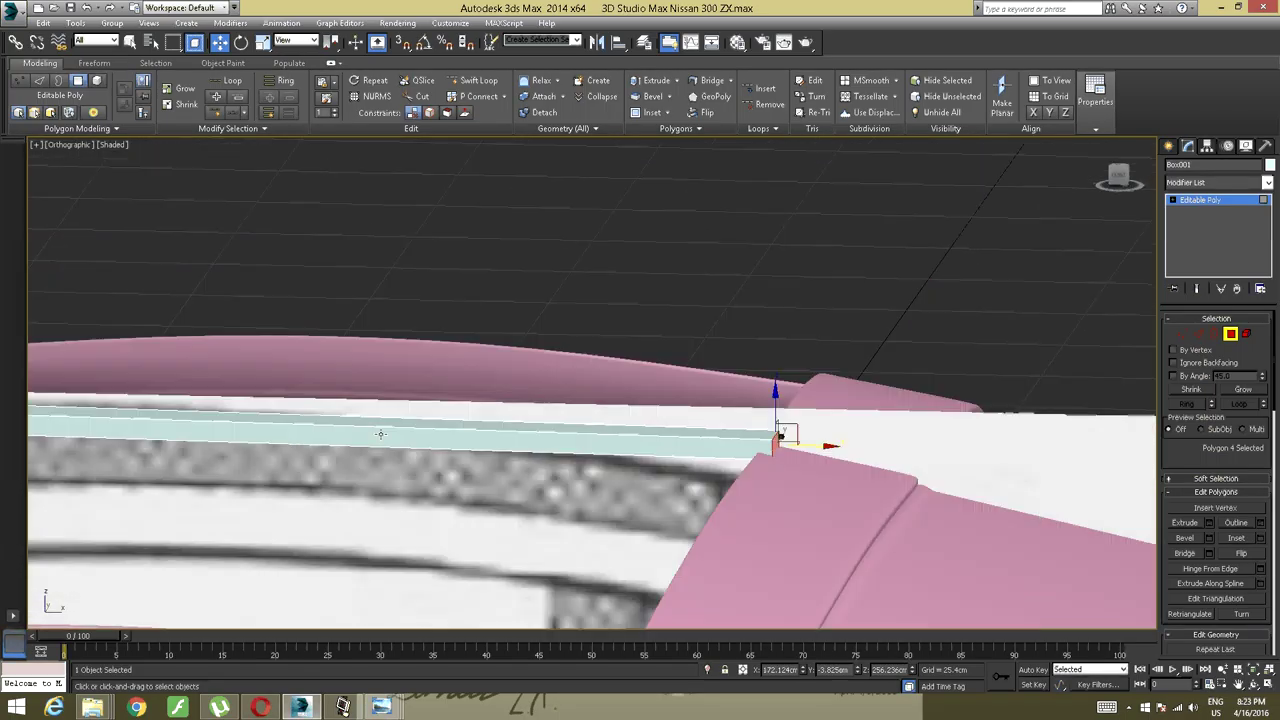
alt+middle_drag(383, 434, 598, 395)
drag(598, 395, 585, 388)
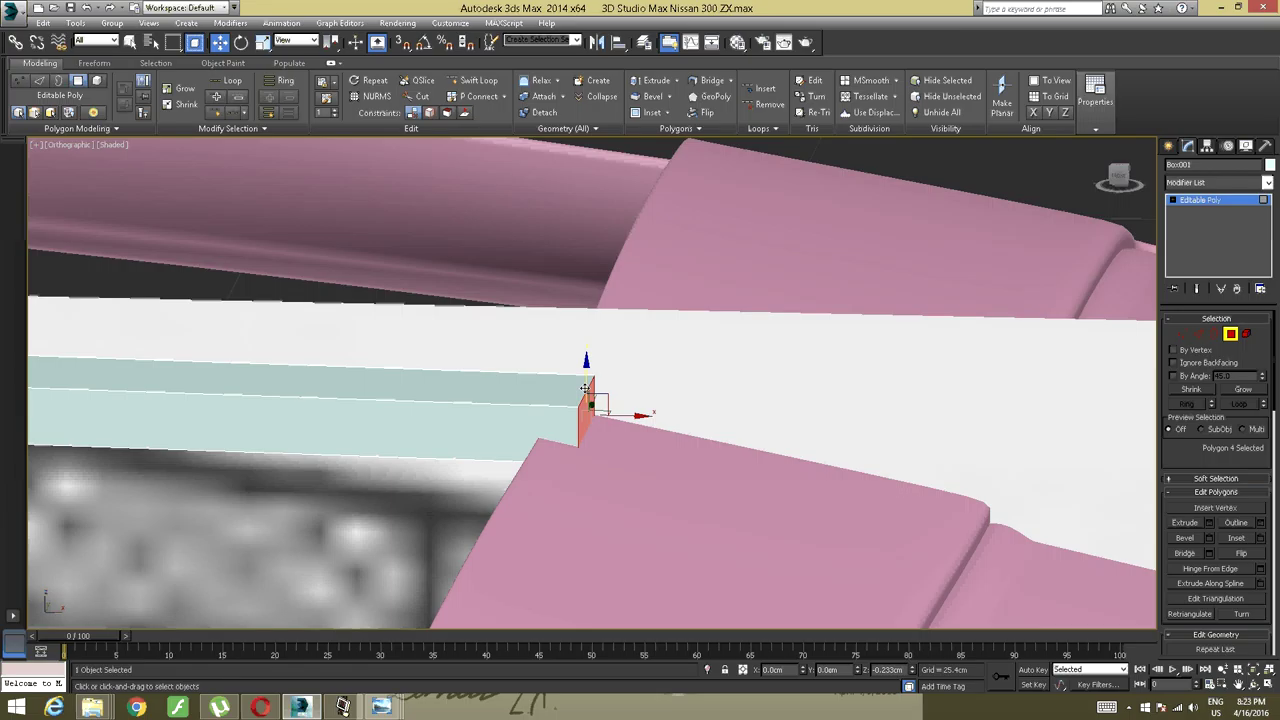
alt+middle_drag(585, 388, 707, 384)
click(707, 384)
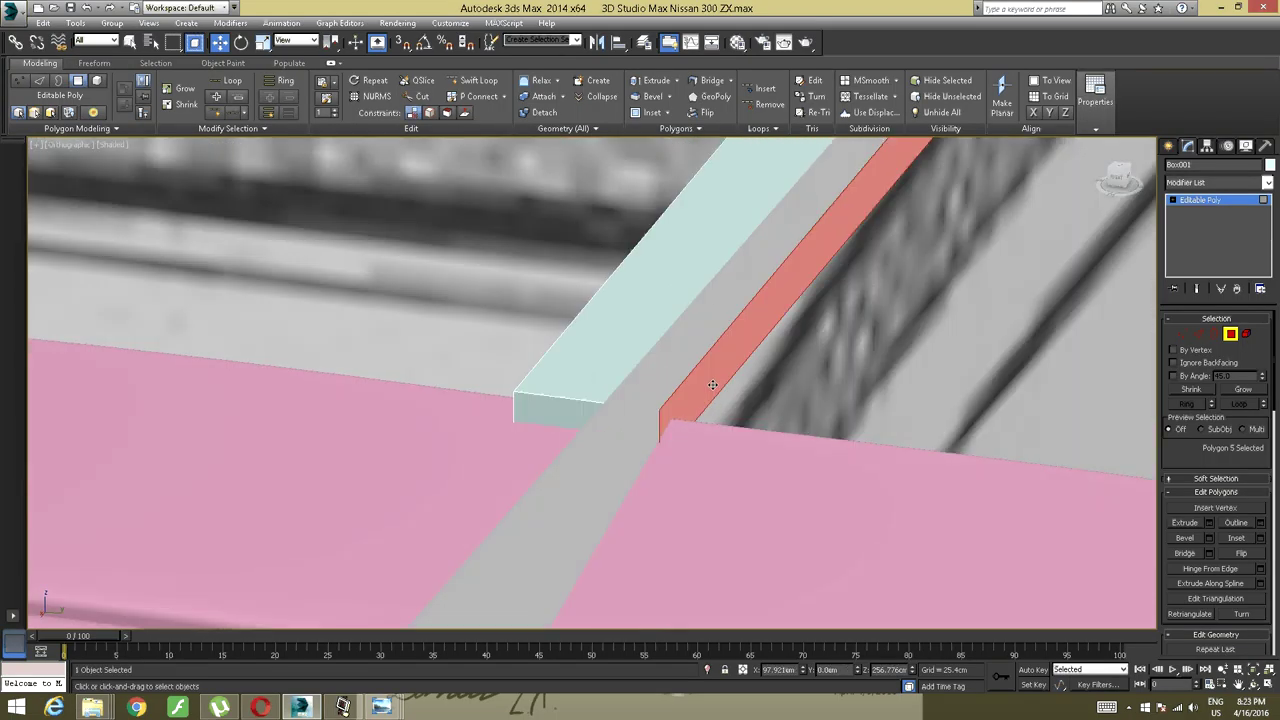
alt+click(713, 381)
Add five crosswise edge loops along the bar with Swift Loop: one mid-length and two toward each end.
scroll(729, 370, down, 4)
mouse_move(729, 370)
alt+middle_down()
mouse_move(706, 363)
mouse_move(709, 349)
mouse_move(733, 352)
mouse_move(662, 326)
mouse_move(500, 350)
mouse_move(533, 353)
alt+middle_up()
scroll(733, 352, down, 5)
scroll(500, 350, up, 4)
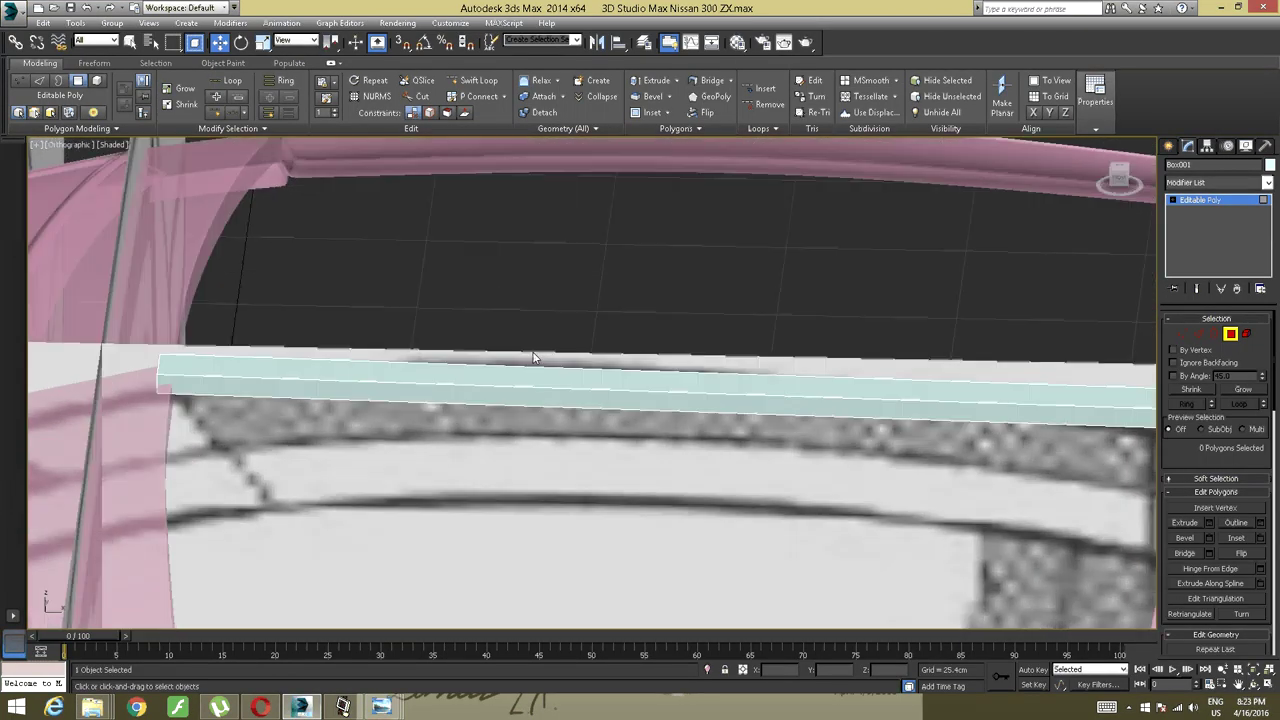
click(474, 80)
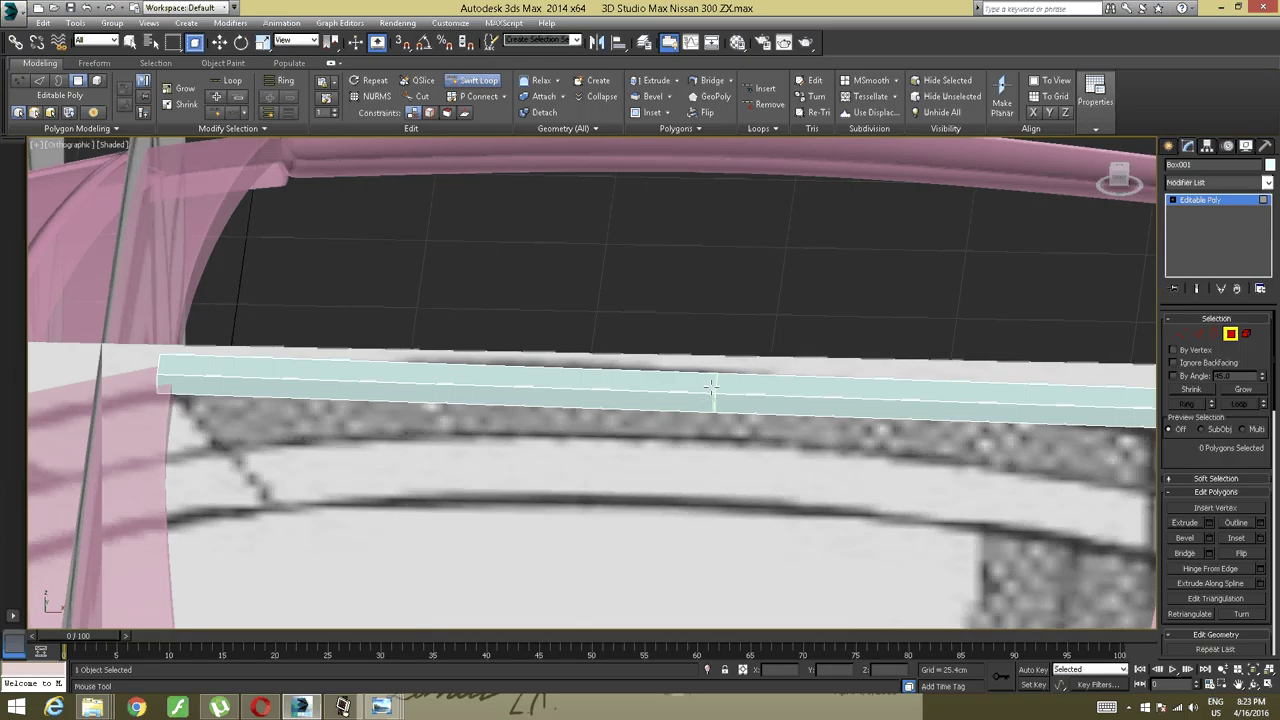
scroll(677, 375, down, 4)
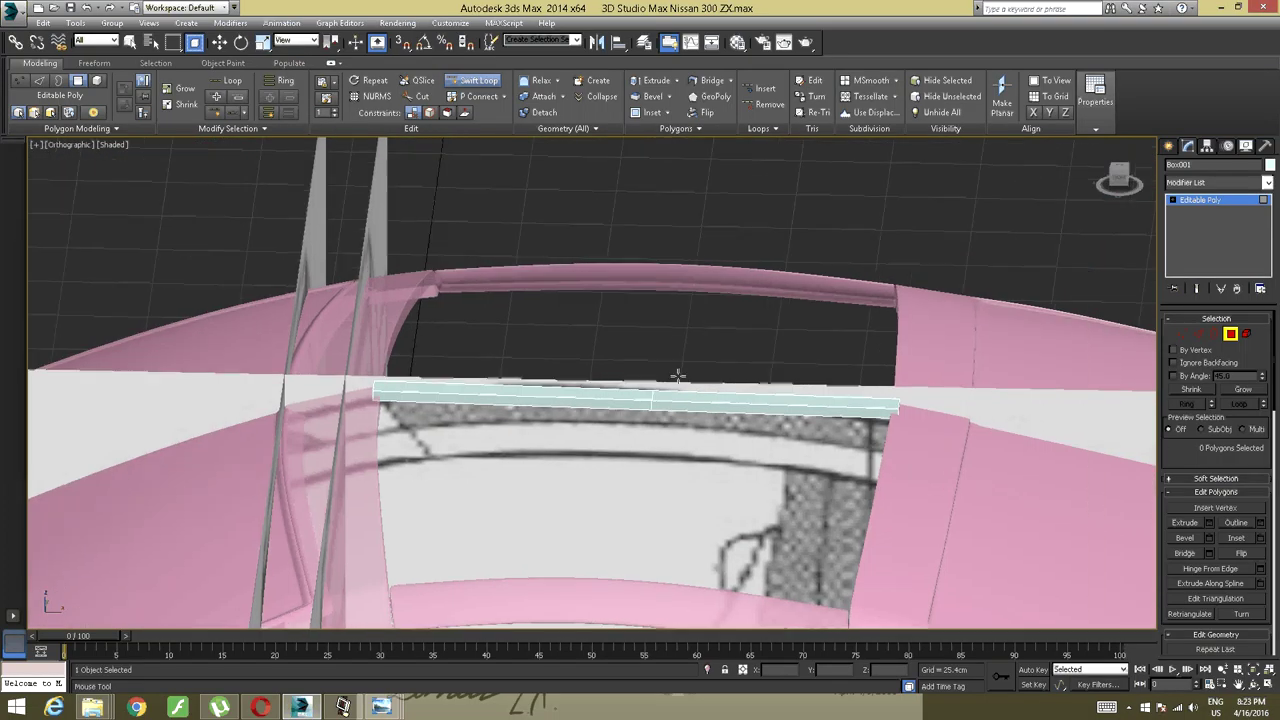
click(776, 402)
click(515, 400)
alt+middle_drag(548, 423, 540, 416)
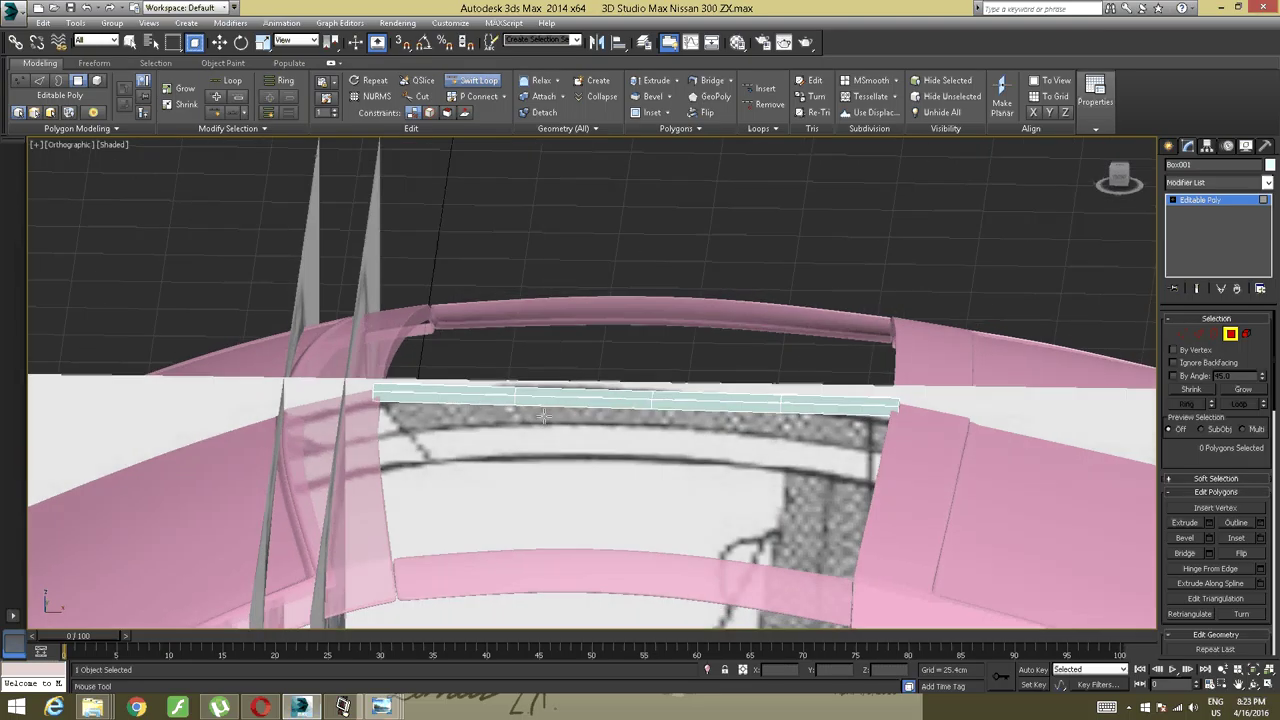
click(433, 394)
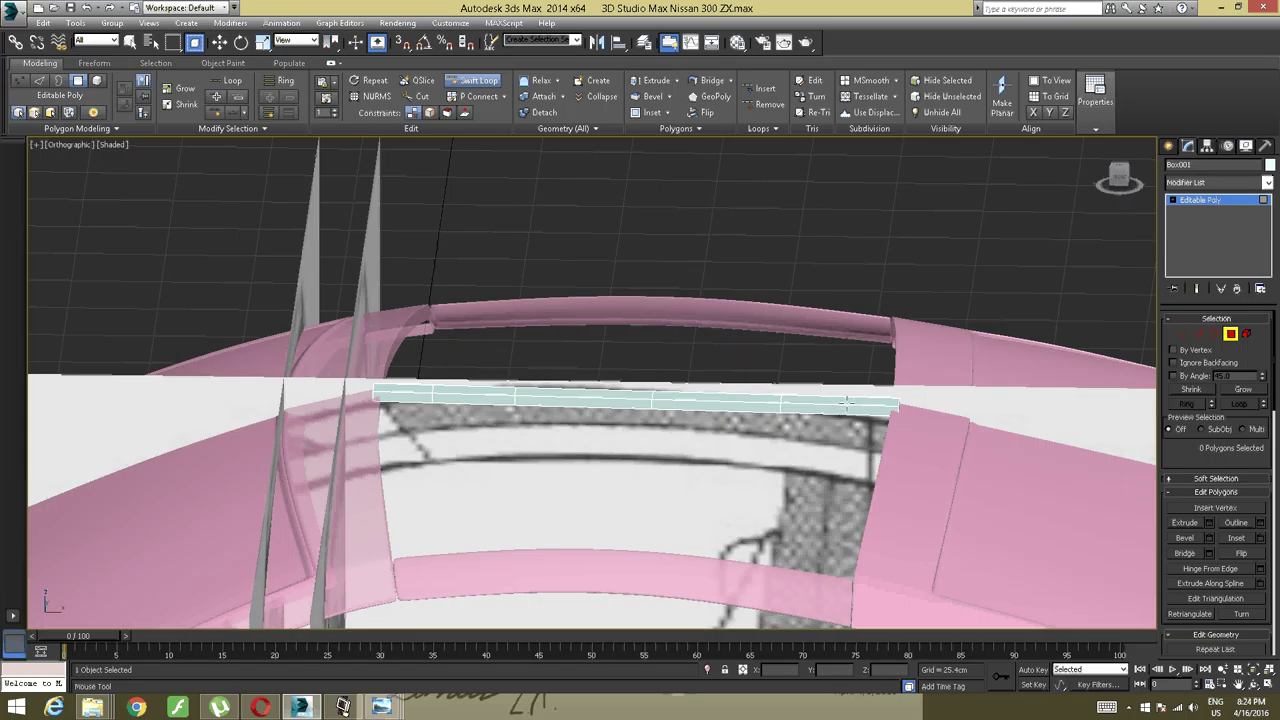
key(w)
In the front view, raise the two front inner vertex columns just above the blueprint's roof curve, the second to about Z 261.7 cm.
scroll(698, 405, up, 2)
alt+middle_drag(698, 405, 631, 385)
middle_drag(631, 385, 643, 413)
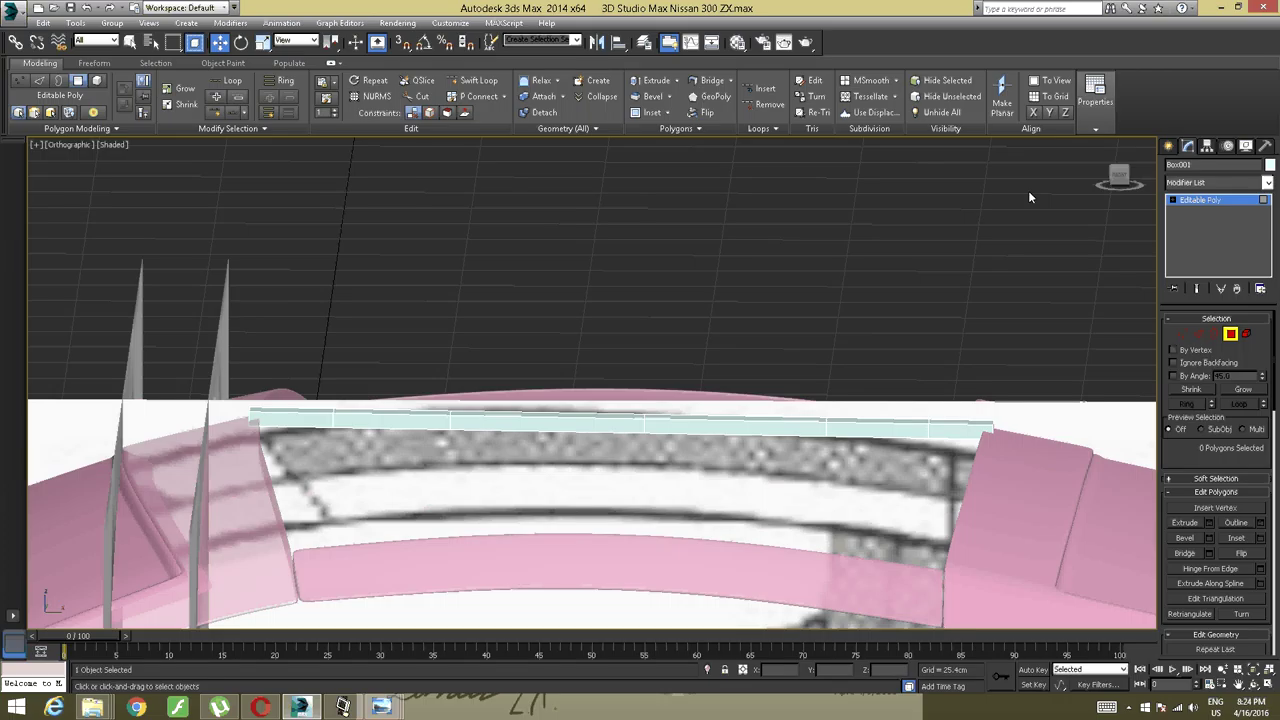
key(f)
middle_drag(737, 357, 685, 250)
scroll(587, 421, up, 2)
middle_drag(587, 423, 643, 366)
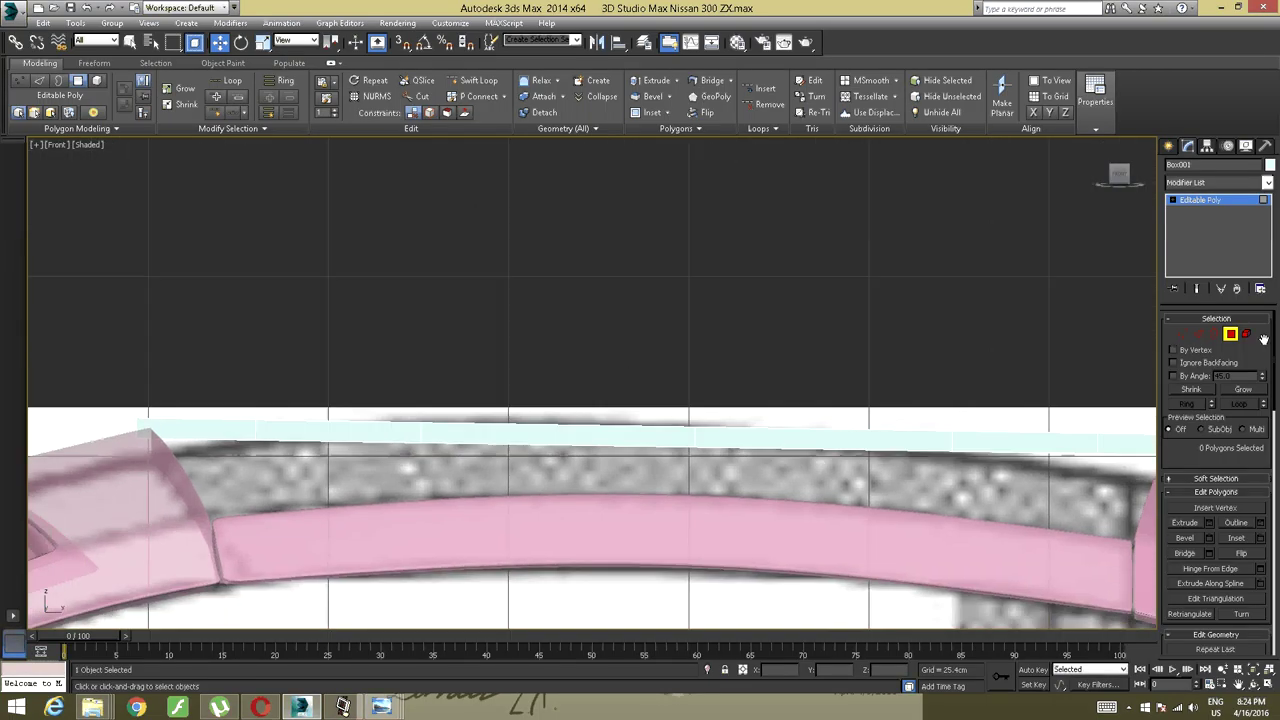
click(1181, 333)
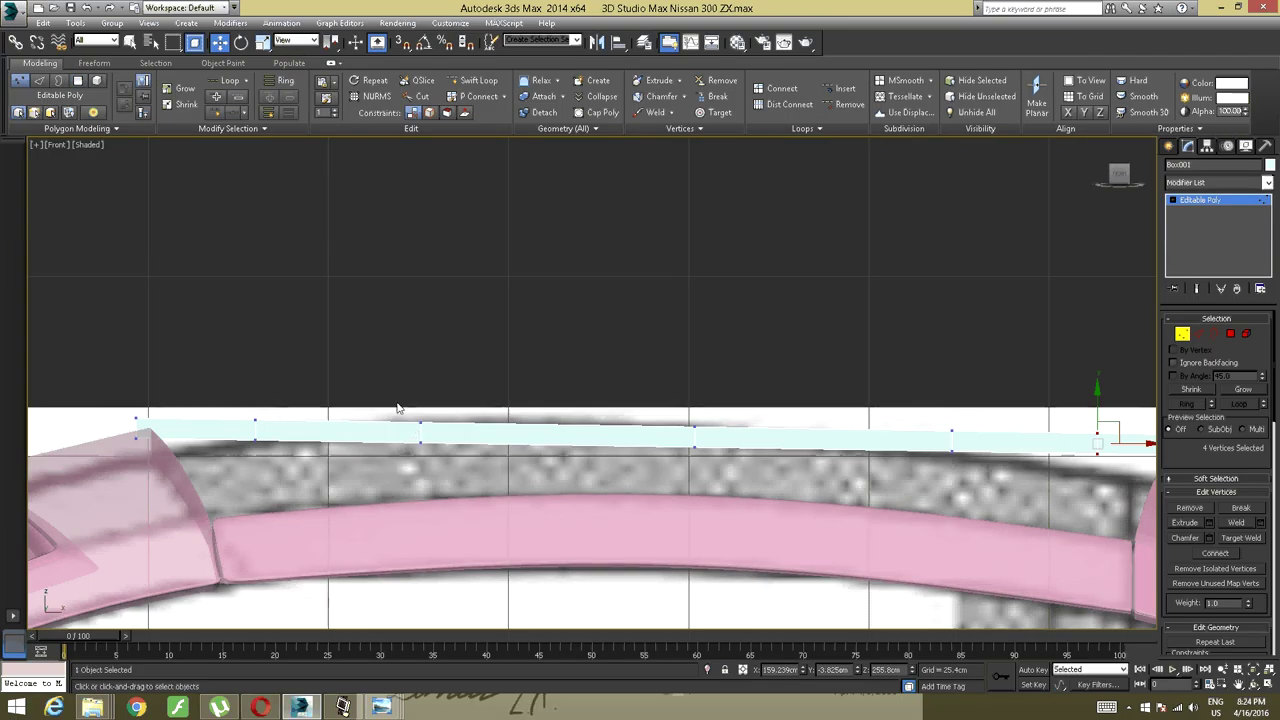
drag(223, 384, 281, 468)
drag(259, 394, 250, 361)
drag(377, 385, 504, 483)
drag(420, 388, 420, 364)
Raise the middle vertex column to about Z 261.4 cm, the next to about Z 258.4 cm, and lift the rearmost inner column along the roof curve.
middle_drag(651, 408, 493, 408)
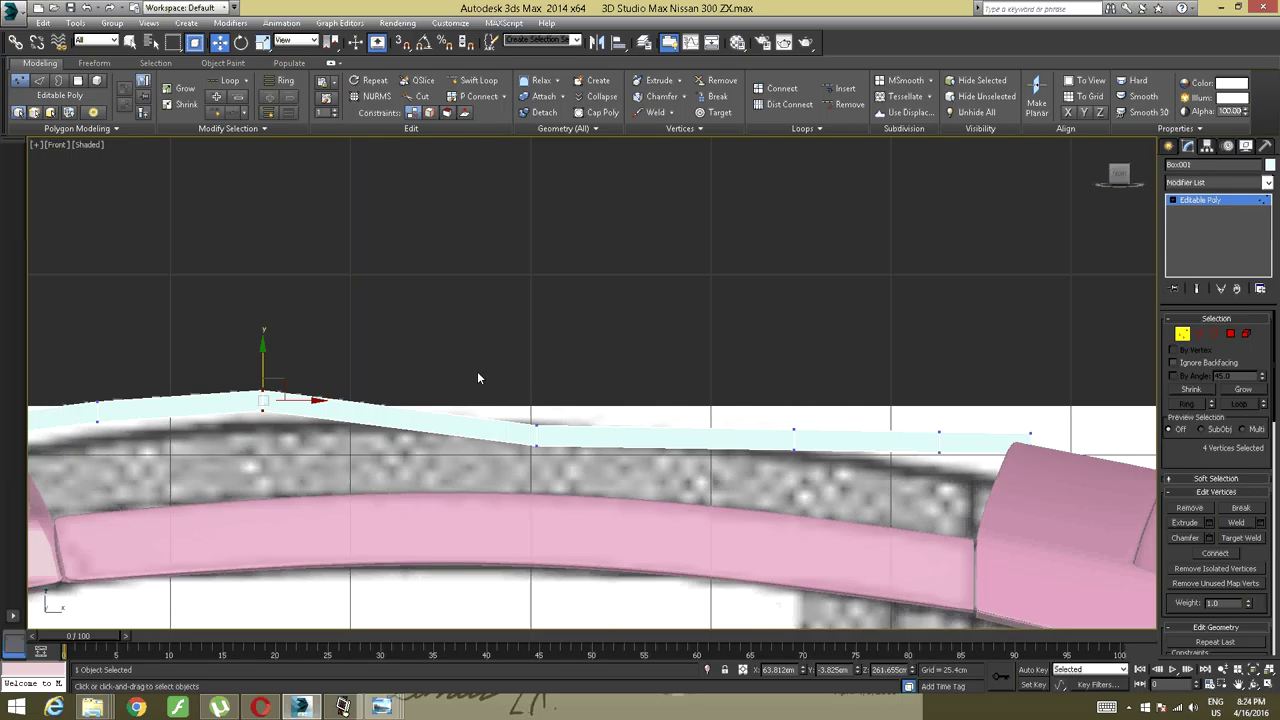
click(536, 427)
drag(535, 400, 533, 372)
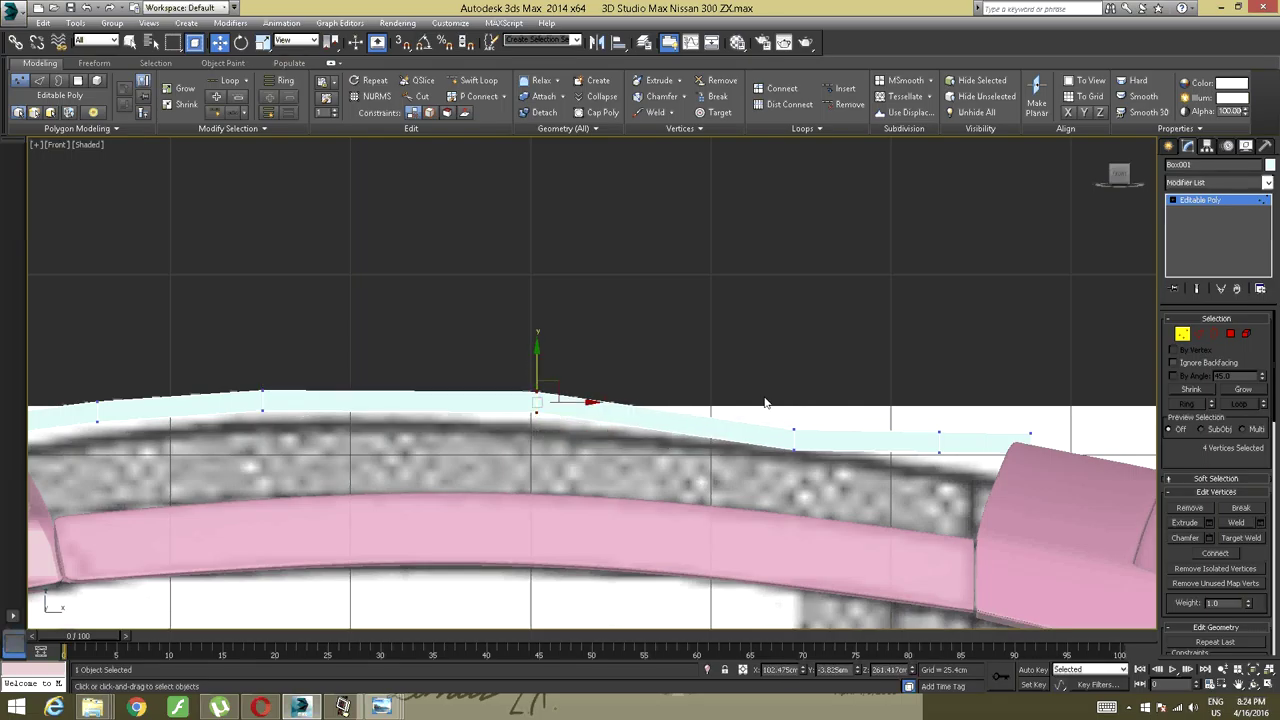
click(794, 438)
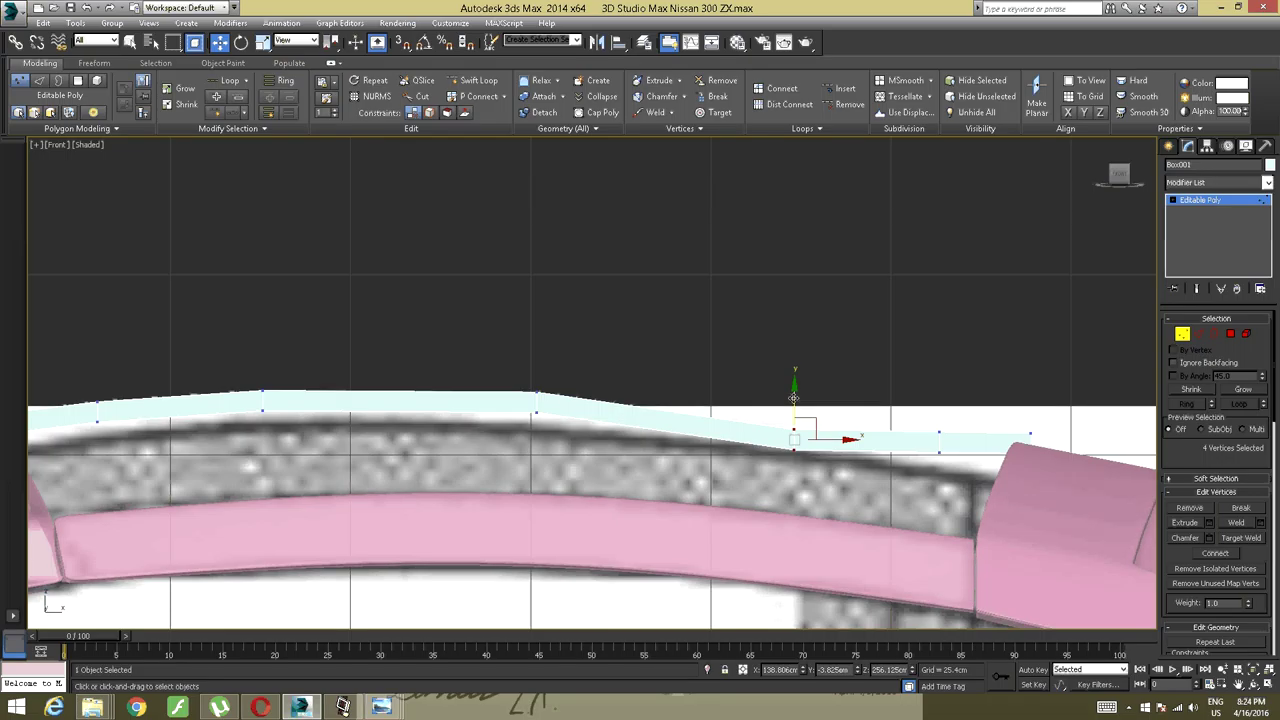
drag(793, 398, 793, 382)
drag(849, 386, 949, 475)
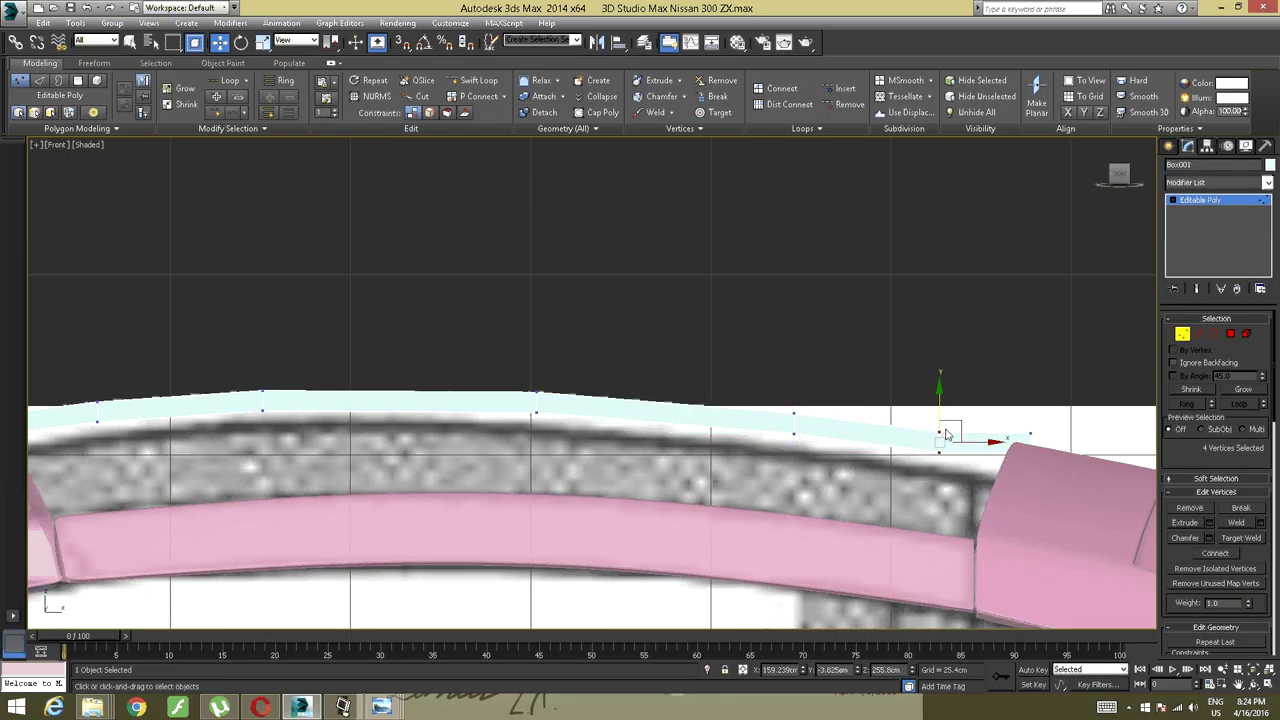
drag(940, 408, 940, 387)
Smooth the bar's arch by raising the column behind the middle to about Z 259.6 cm and the middle column slightly, then clear the selection.
drag(760, 384, 828, 464)
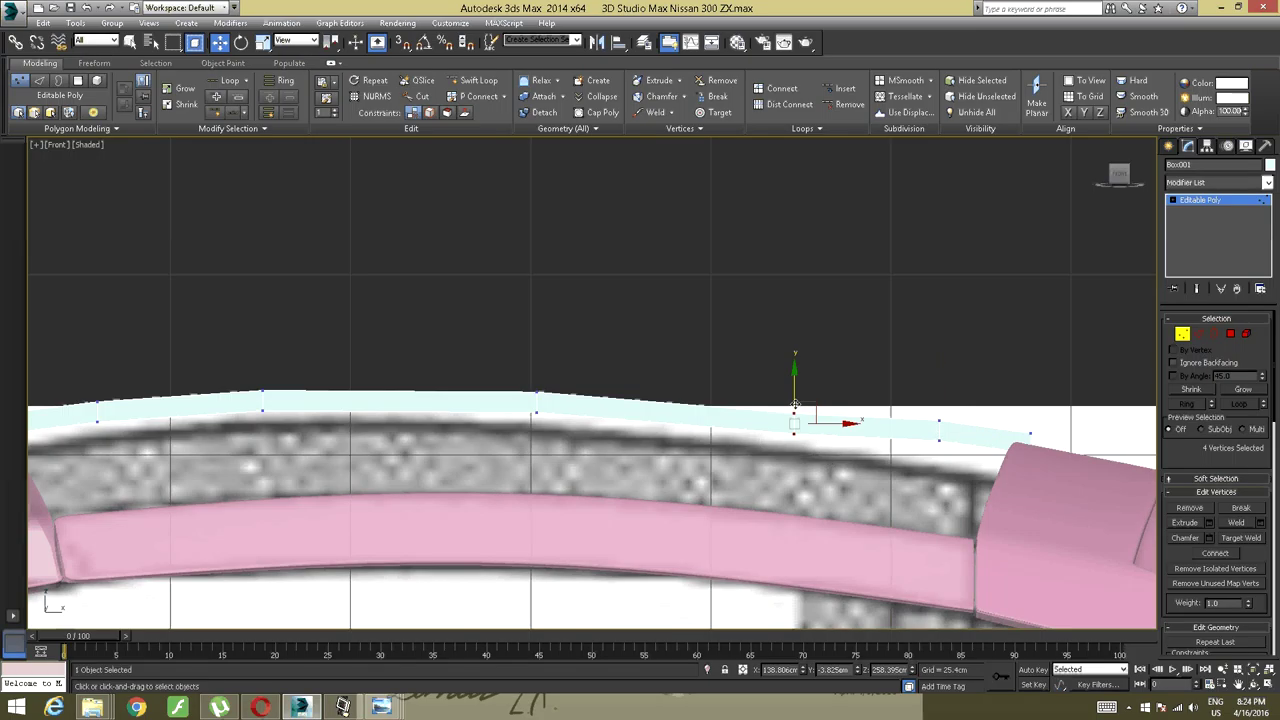
drag(792, 390, 794, 372)
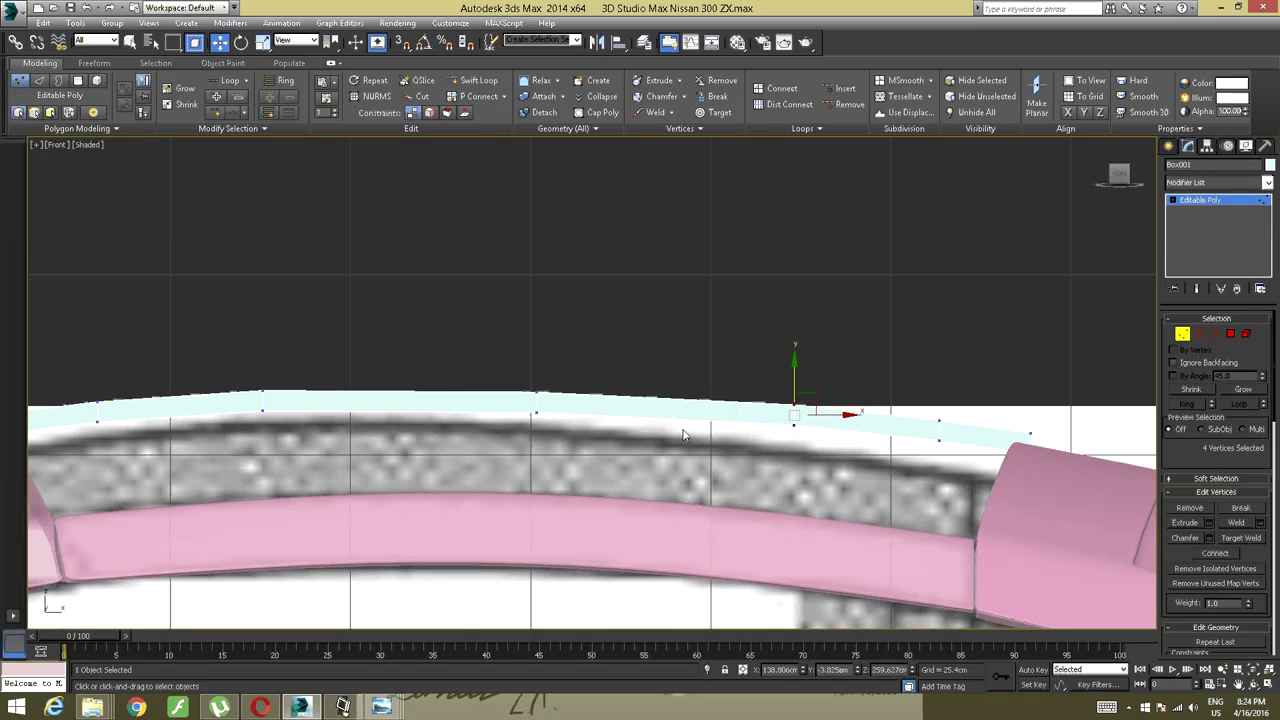
scroll(684, 433, down, 1)
drag(559, 397, 599, 428)
scroll(601, 428, up, 1)
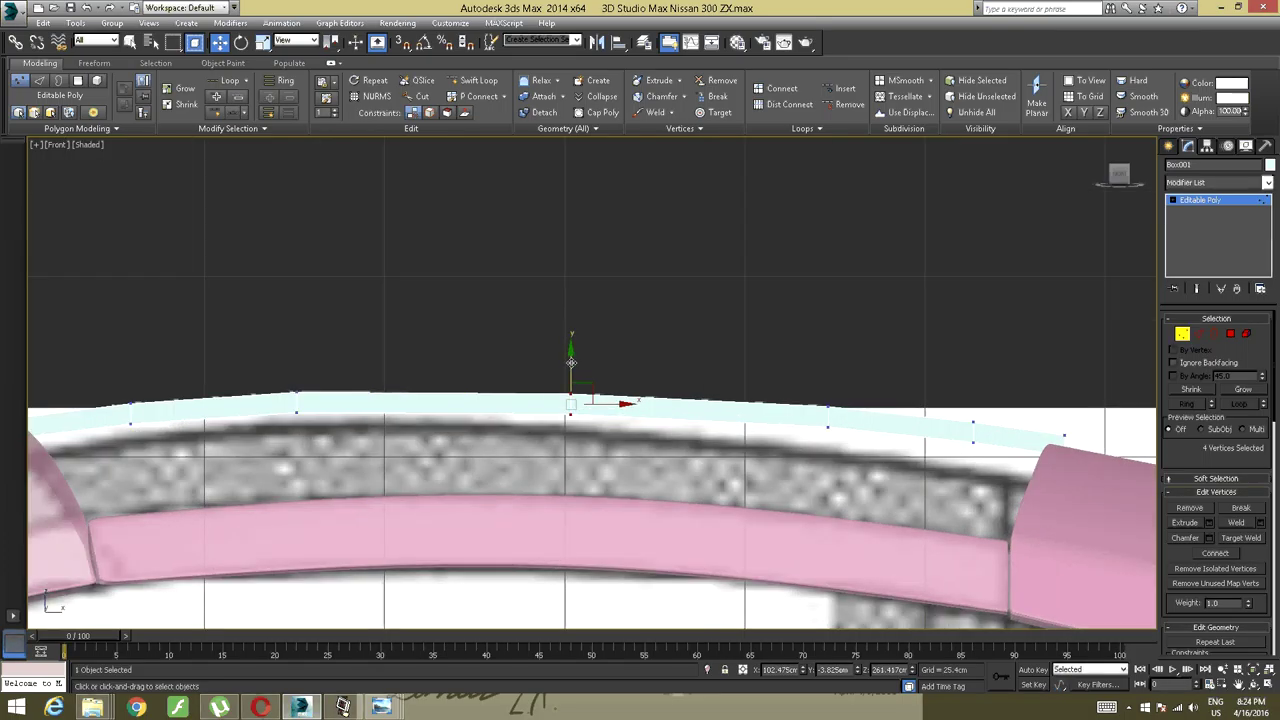
drag(571, 363, 571, 360)
scroll(571, 360, down, 3)
mouse_move(571, 362)
alt+middle_down()
mouse_move(530, 380)
mouse_move(584, 403)
mouse_move(569, 420)
mouse_move(610, 410)
mouse_move(565, 385)
mouse_move(585, 375)
mouse_move(574, 371)
mouse_move(449, 371)
mouse_move(480, 385)
mouse_move(462, 390)
alt+middle_up()
click(341, 402)
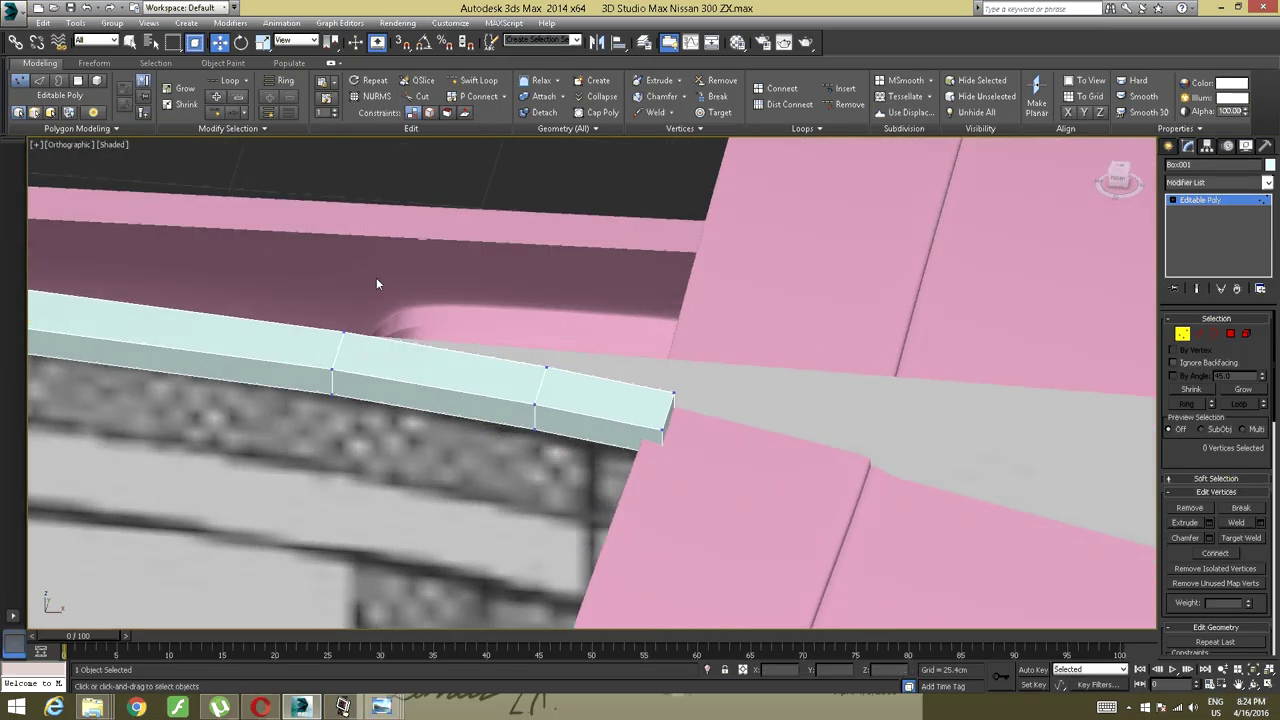
Add supporting crosswise edge loops with Swift Loop right beside the bar's rear and front ends.
click(477, 80)
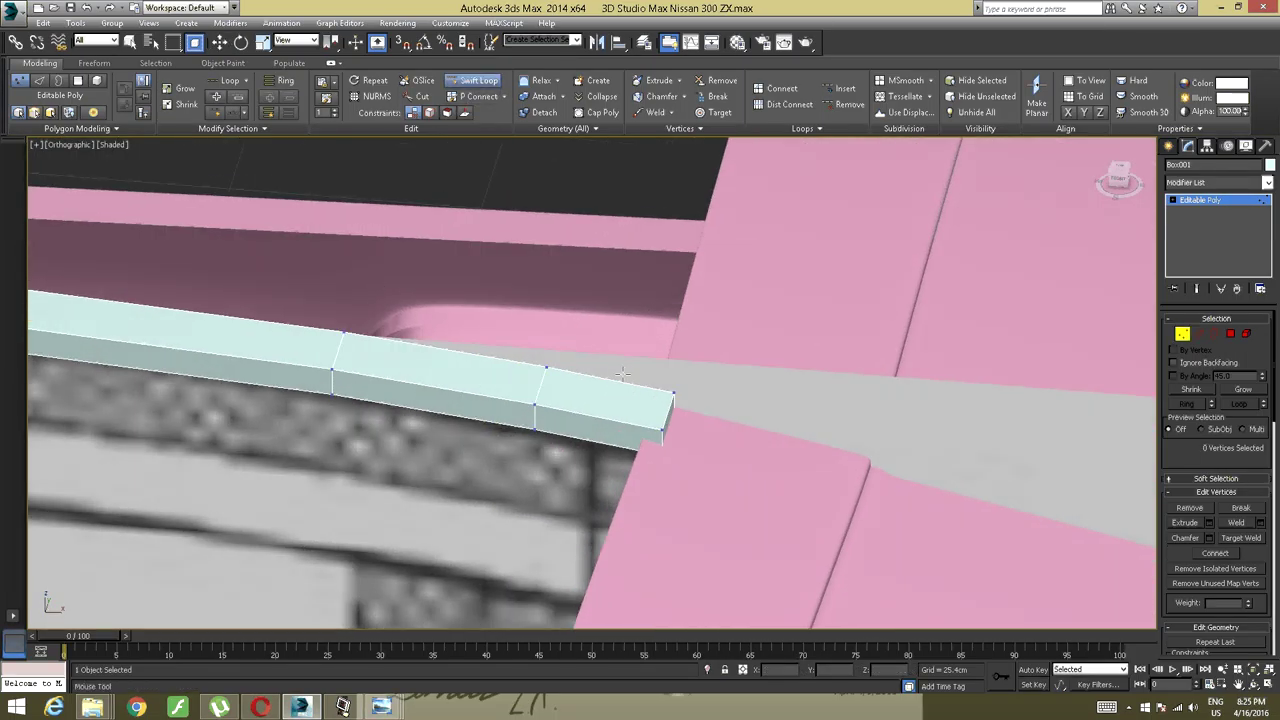
scroll(622, 374, up, 3)
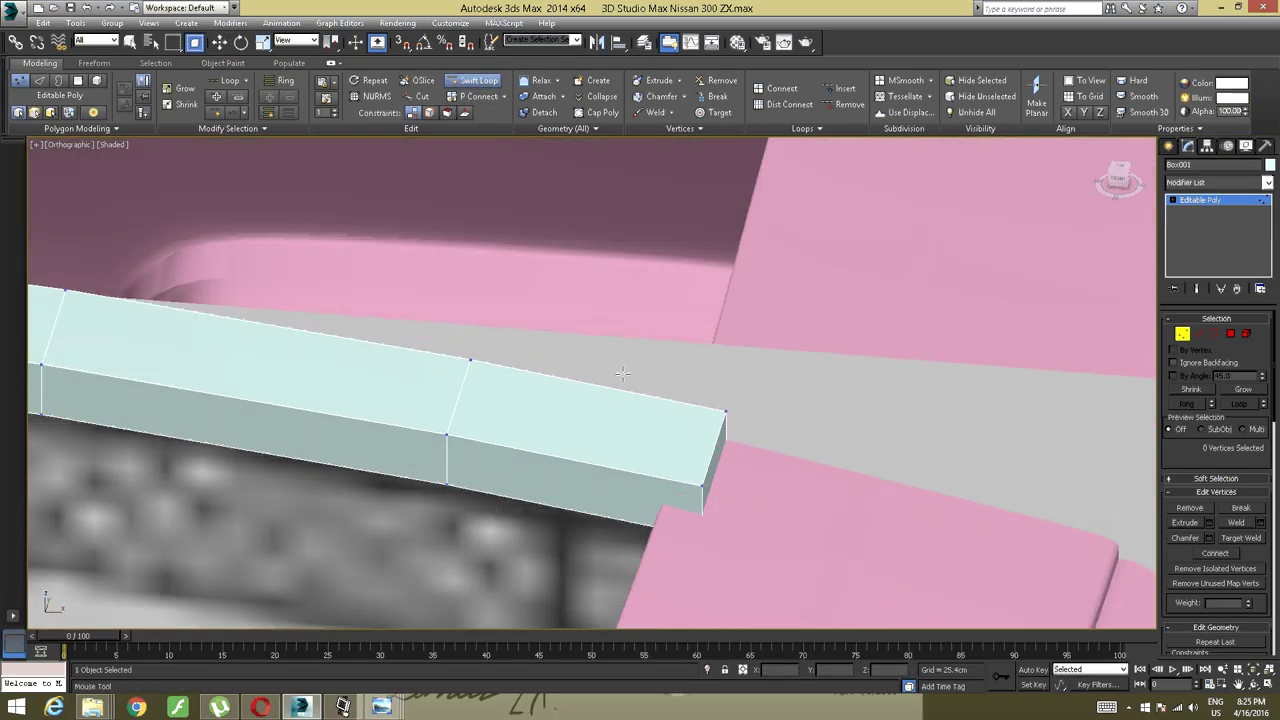
click(695, 483)
scroll(605, 485, down, 4)
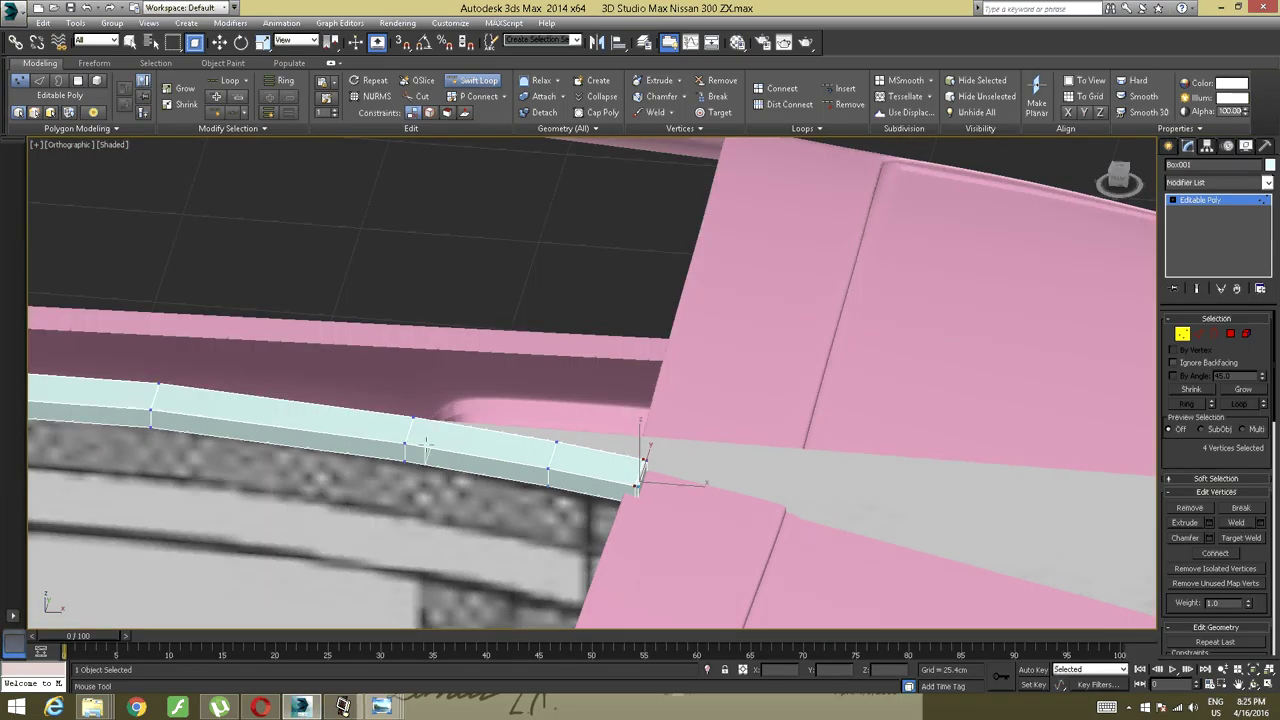
middle_drag(425, 445, 652, 432)
middle_drag(240, 445, 397, 408)
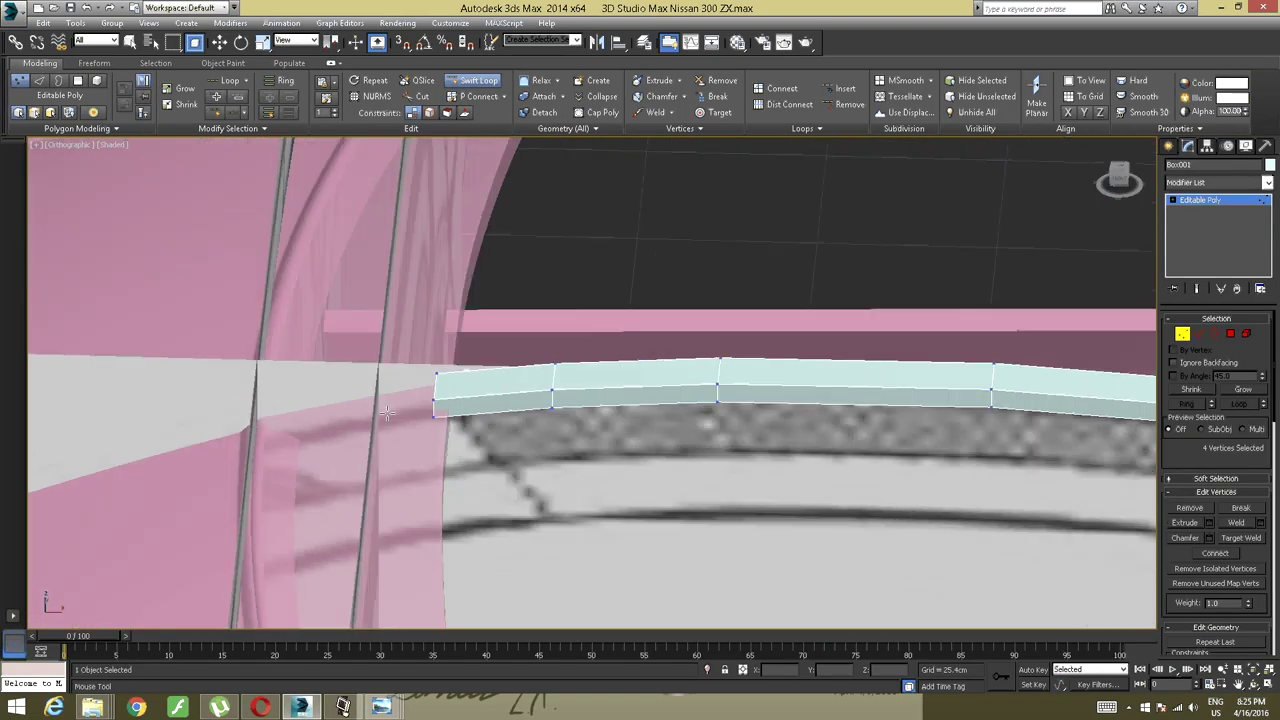
scroll(398, 409, up, 4)
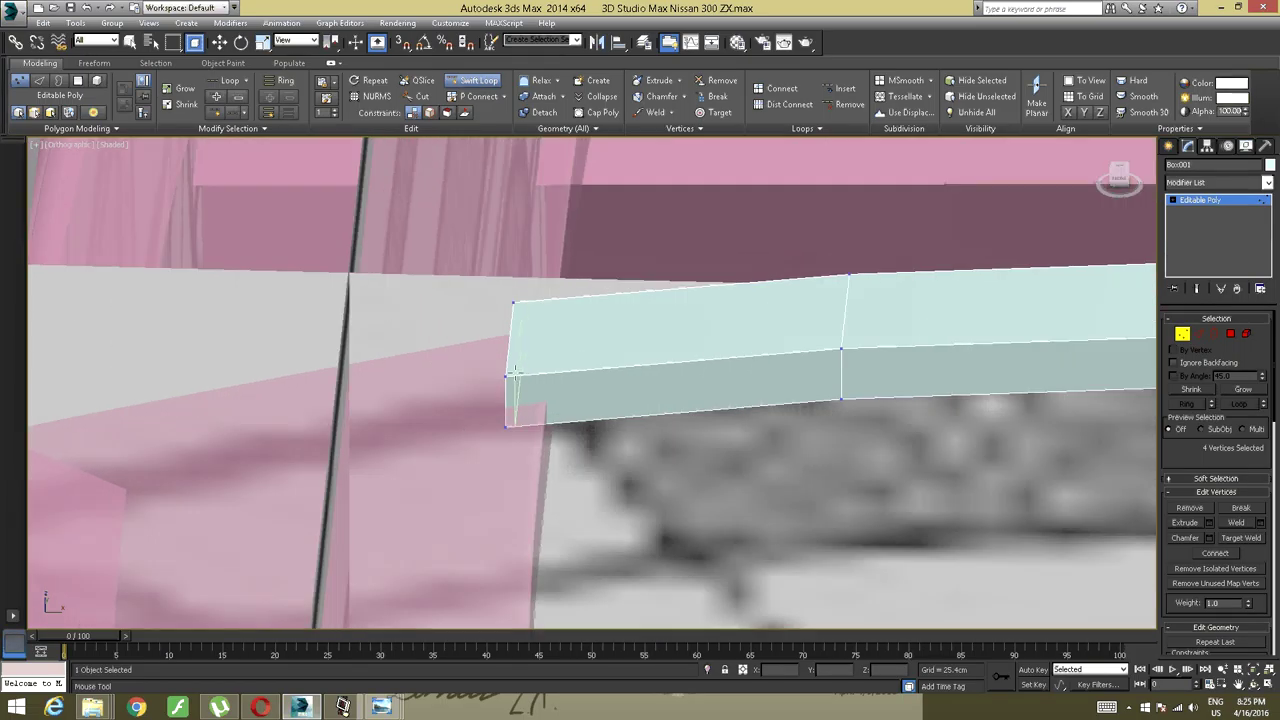
click(511, 372)
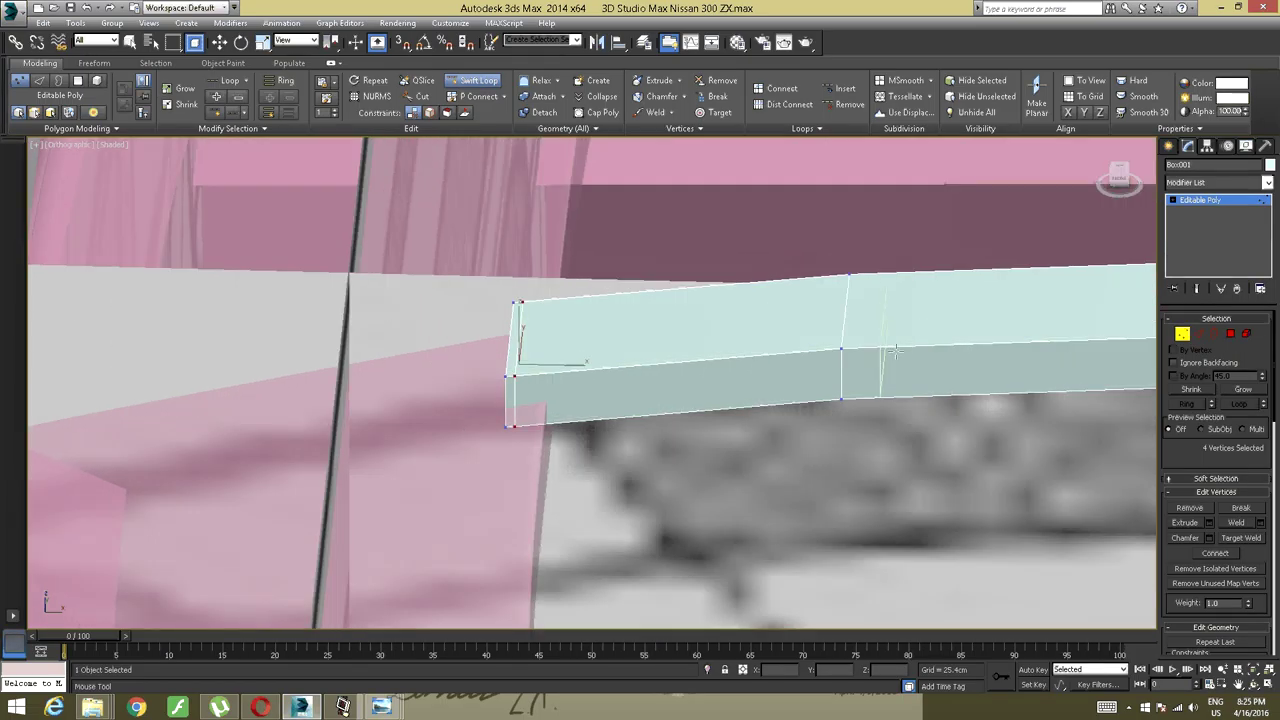
Add lengthwise edge loops close to the upper and lower edges of the bar's sides.
click(845, 355)
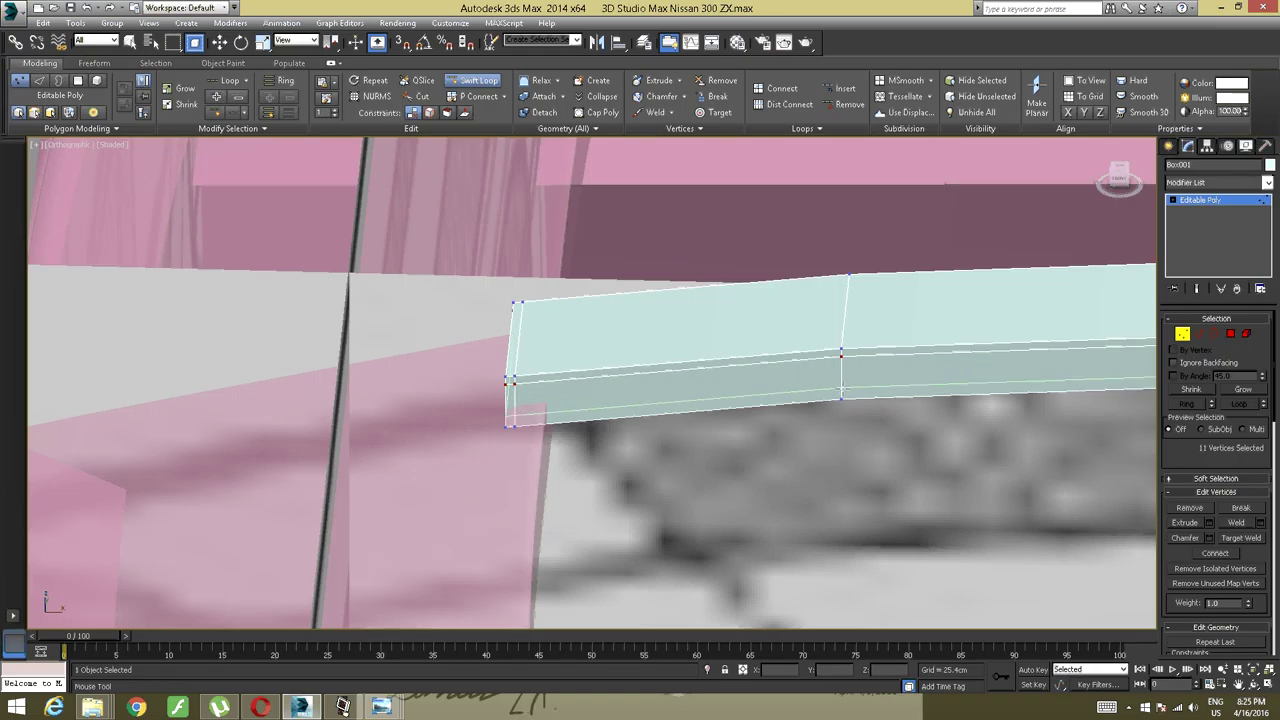
scroll(843, 394, down, 3)
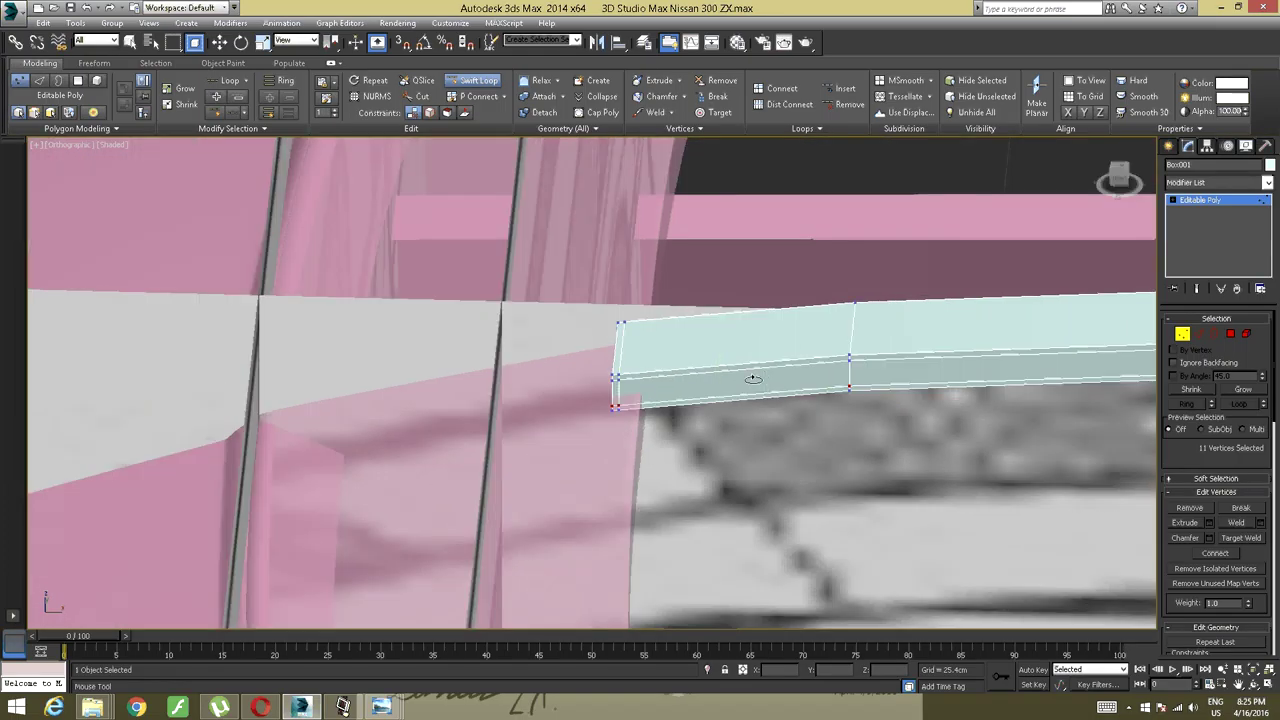
scroll(720, 386, up, 4)
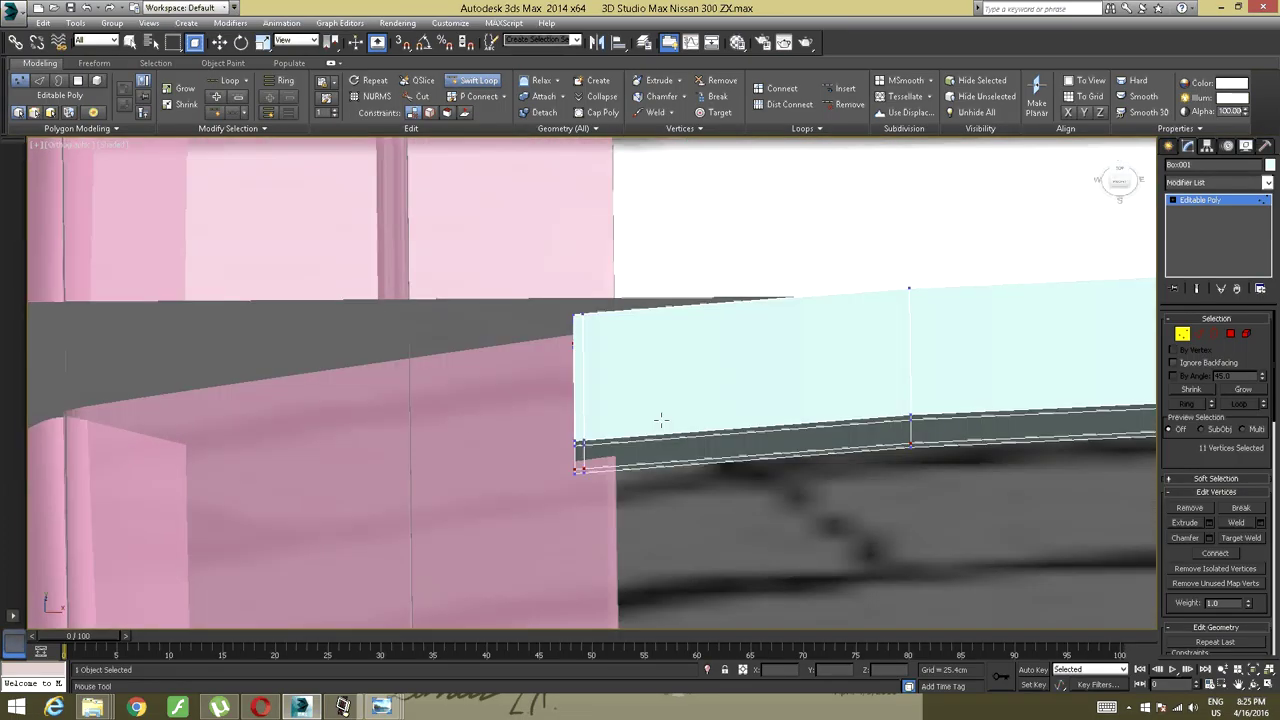
Add lengthwise edge loops close to both long edges of the bar's top face and leave vertex editing.
alt+middle_drag(563, 422, 627, 481)
scroll(618, 400, down, 4)
scroll(618, 400, down, 5)
scroll(672, 371, up, 6)
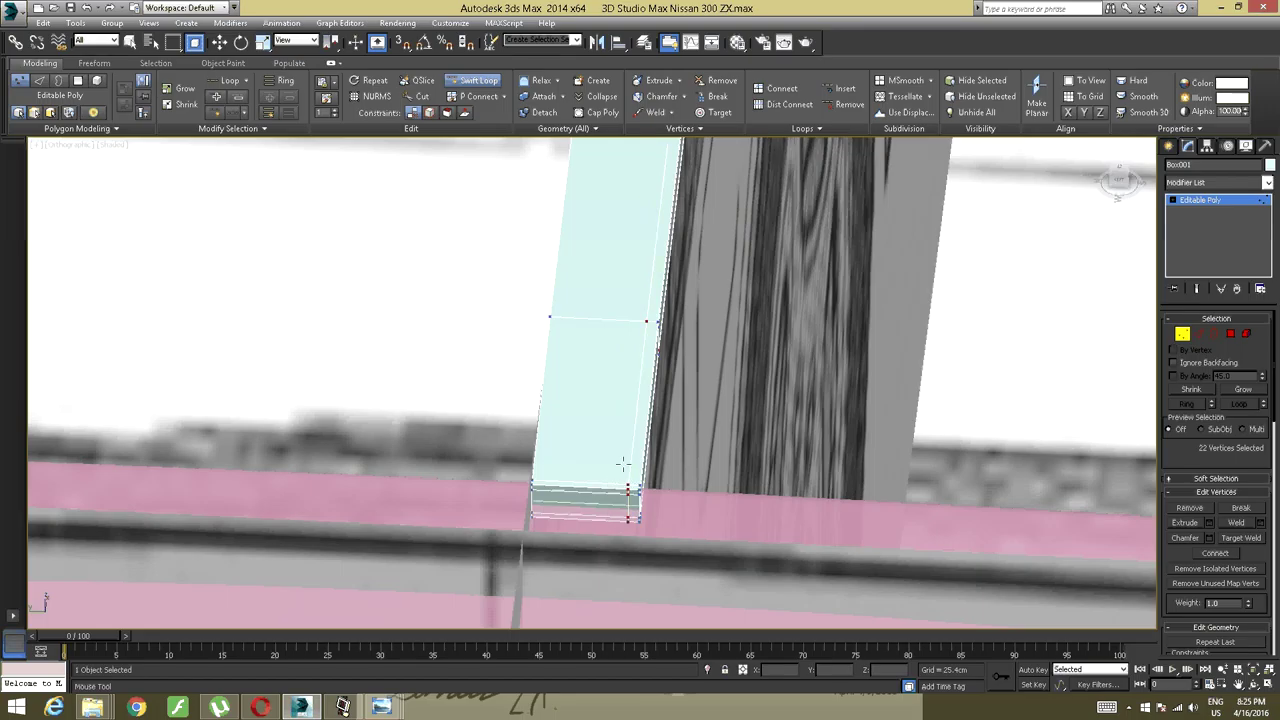
click(633, 482)
scroll(626, 461, down, 5)
key(w)
alt+middle_drag(626, 458, 814, 222)
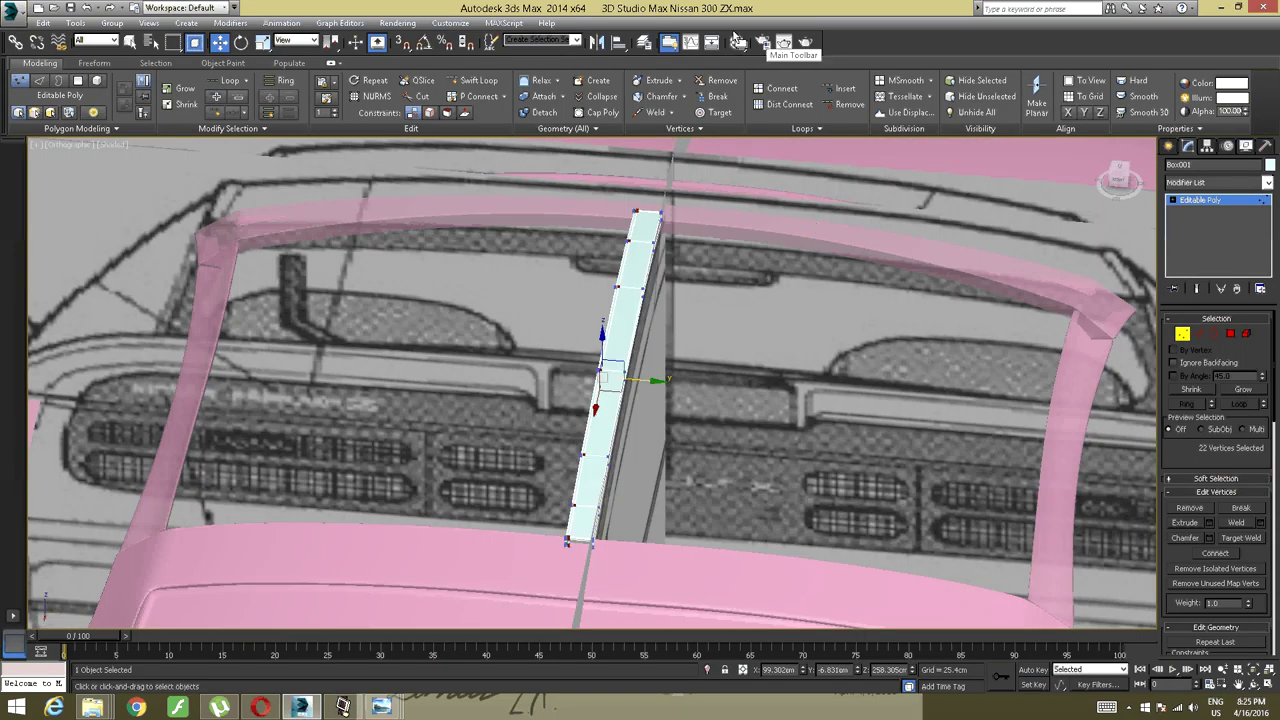
alt+middle_drag(621, 243, 634, 248)
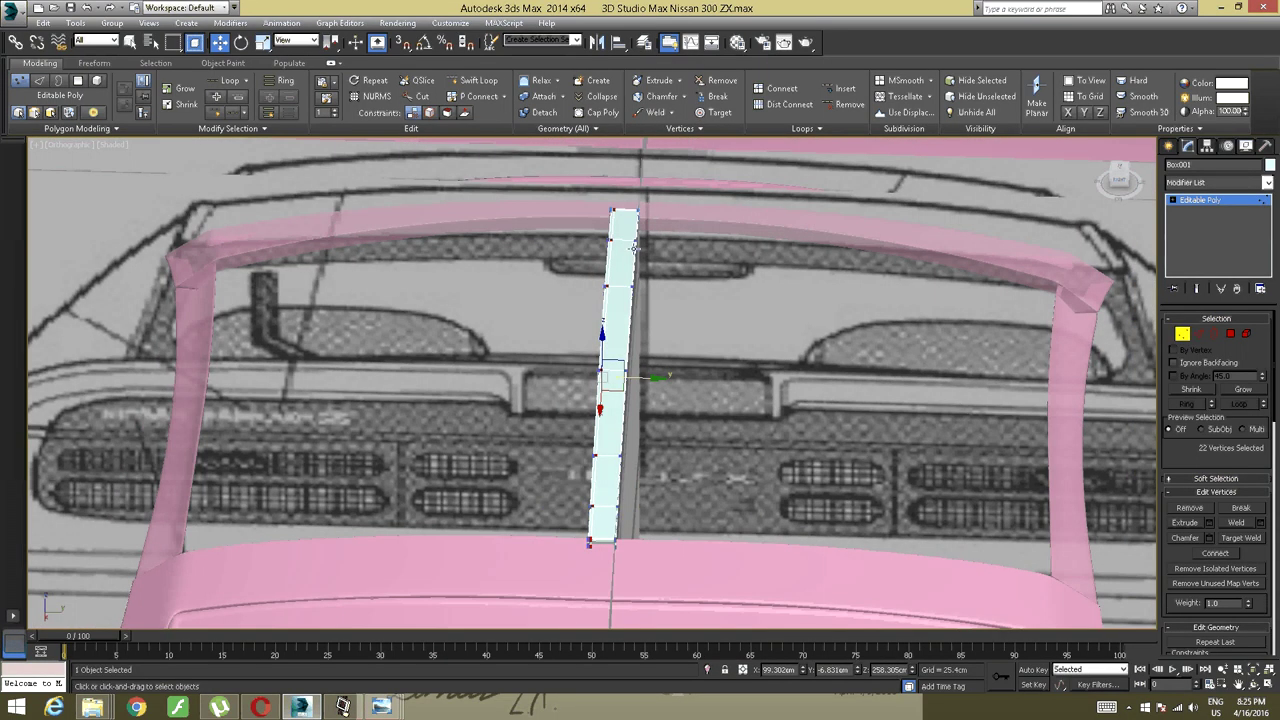
click(1205, 200)
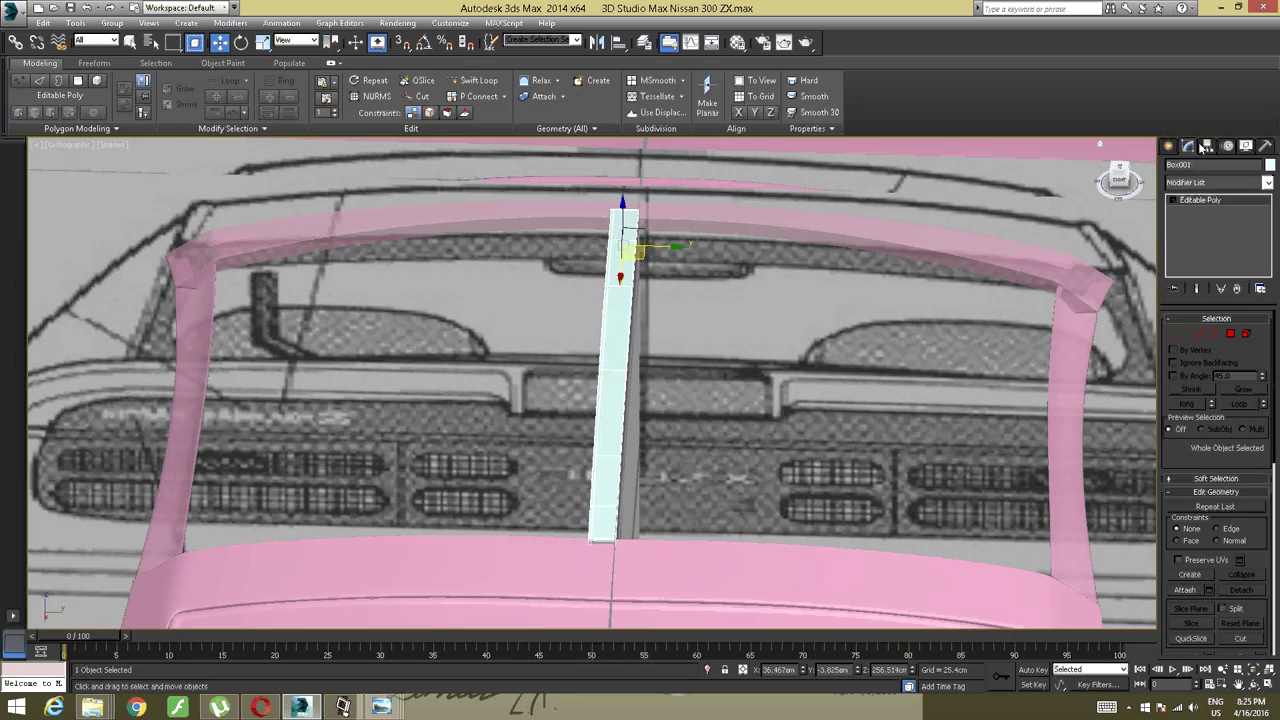
Move only the centre bar's pivot to Y 0 and finish pivot editing.
click(1204, 147)
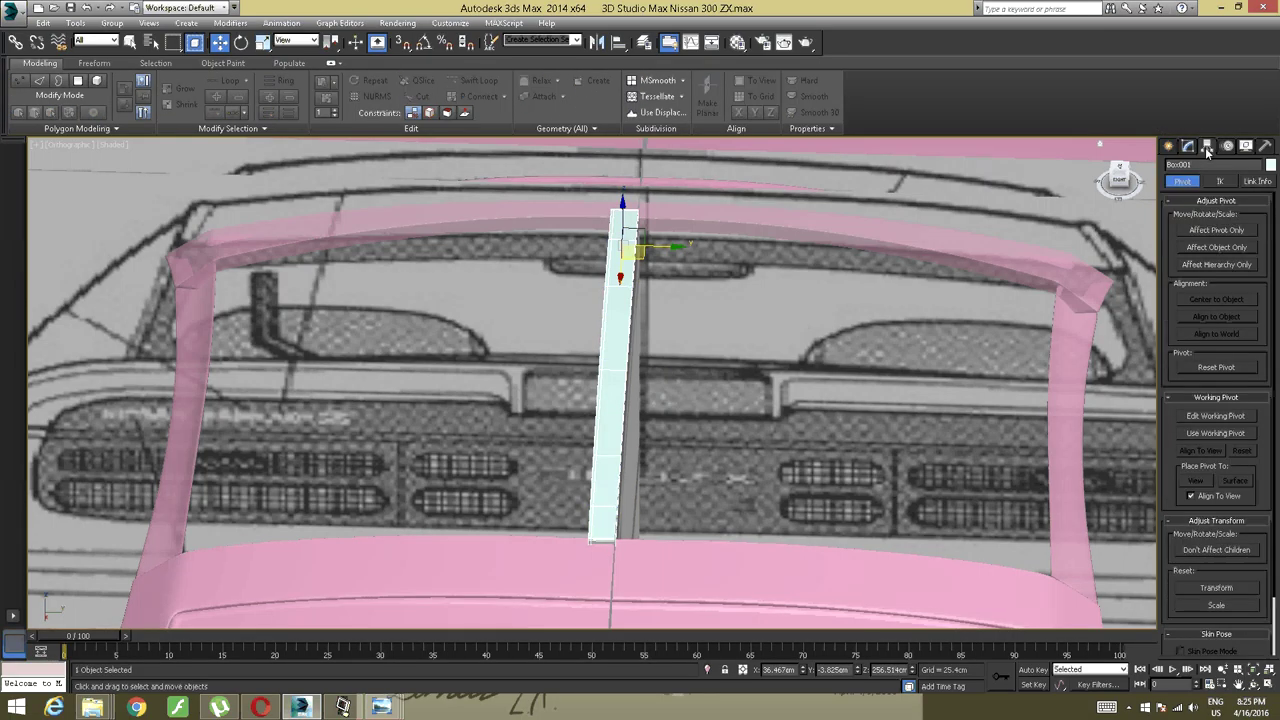
click(1216, 230)
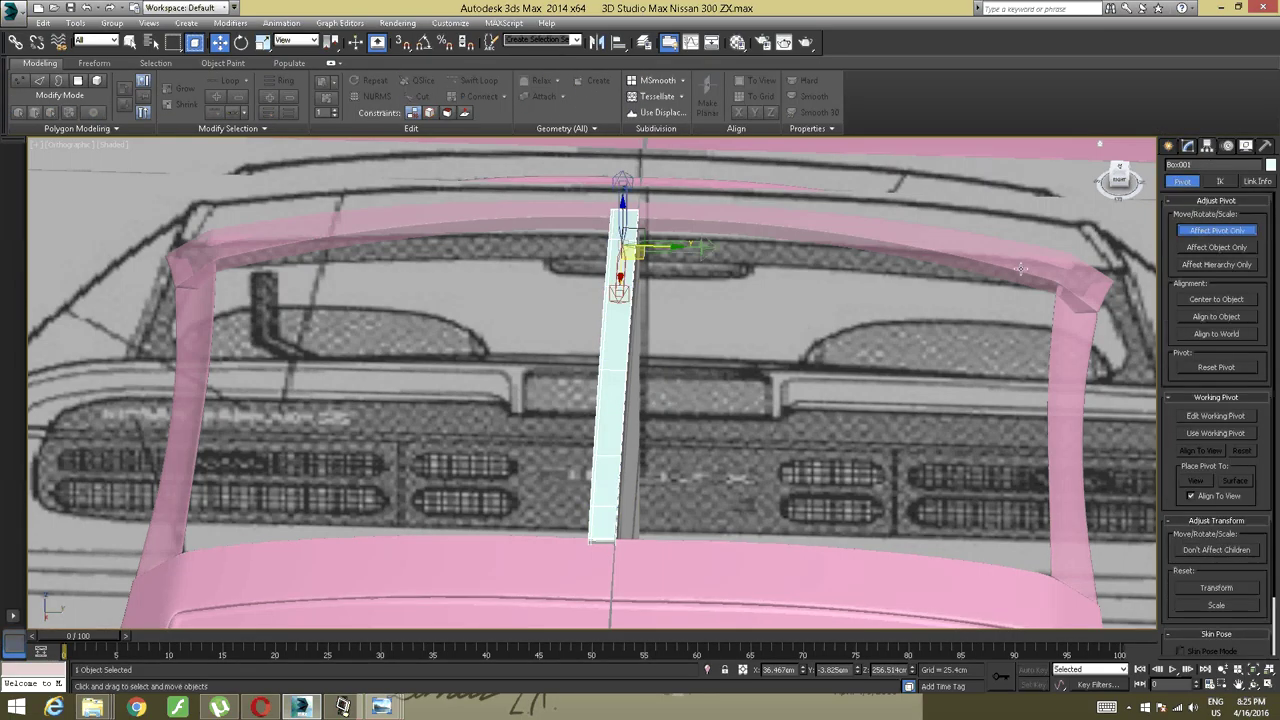
double_click(843, 670)
key(BackSpace)
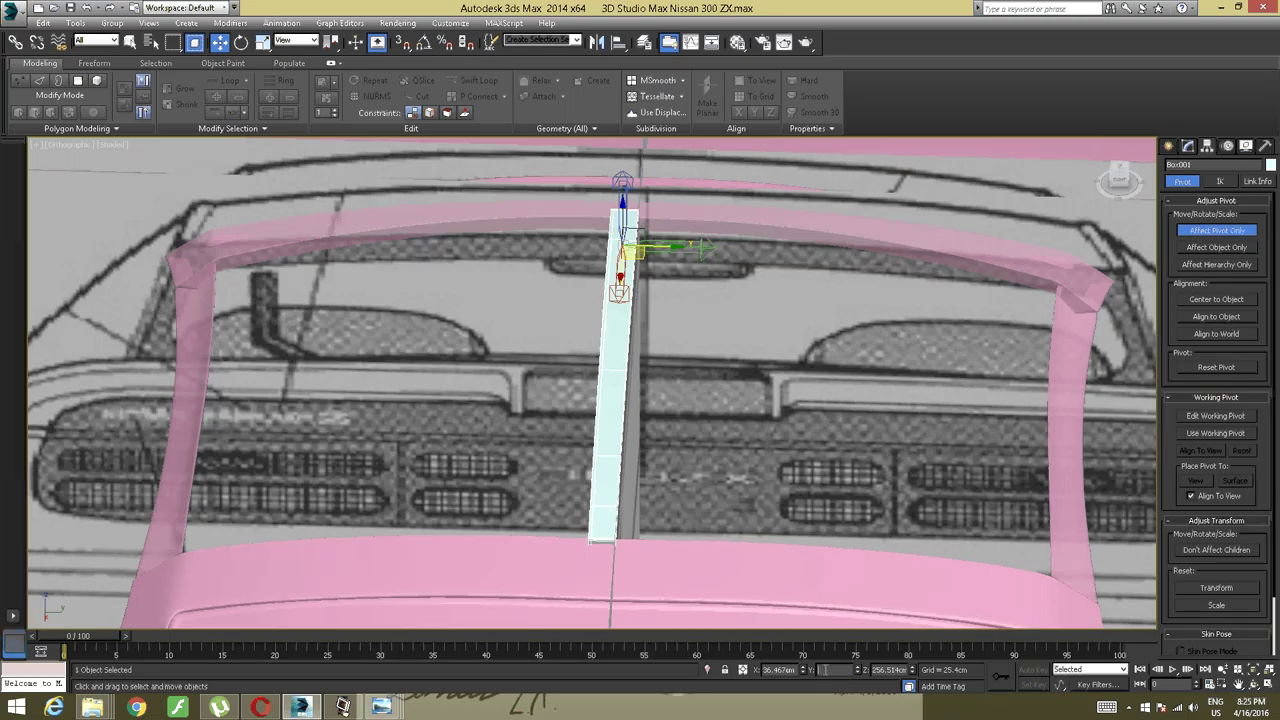
text(0)
key(Return)
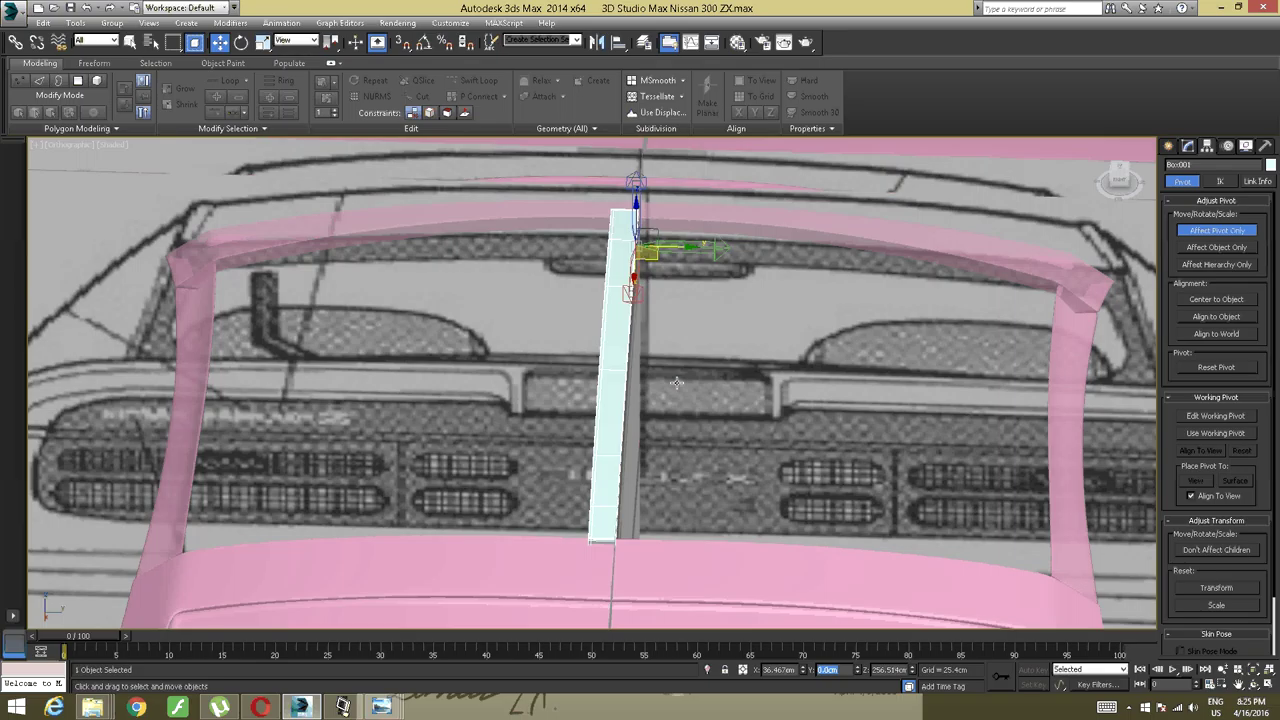
alt+middle_drag(677, 383, 722, 392)
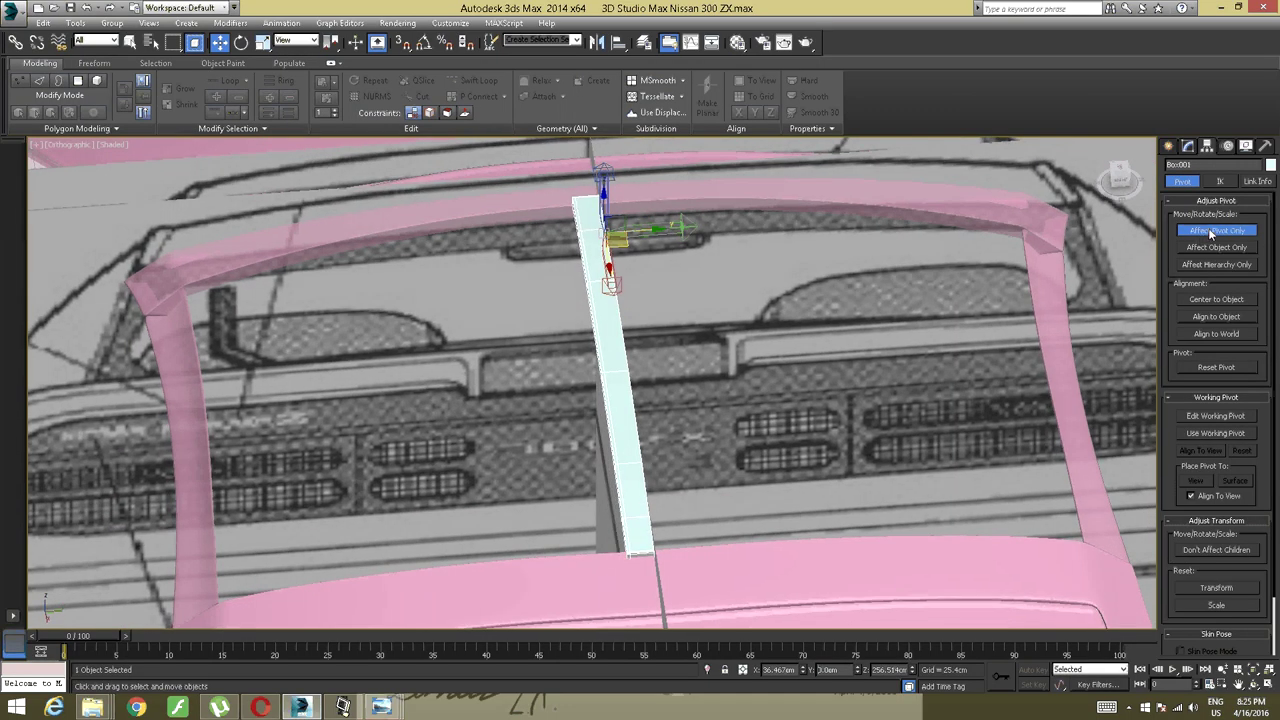
click(1205, 232)
Mirror the half bar as a copy along the Y axis, with zero offset, to complete its width.
alt+middle_drag(690, 290, 720, 320)
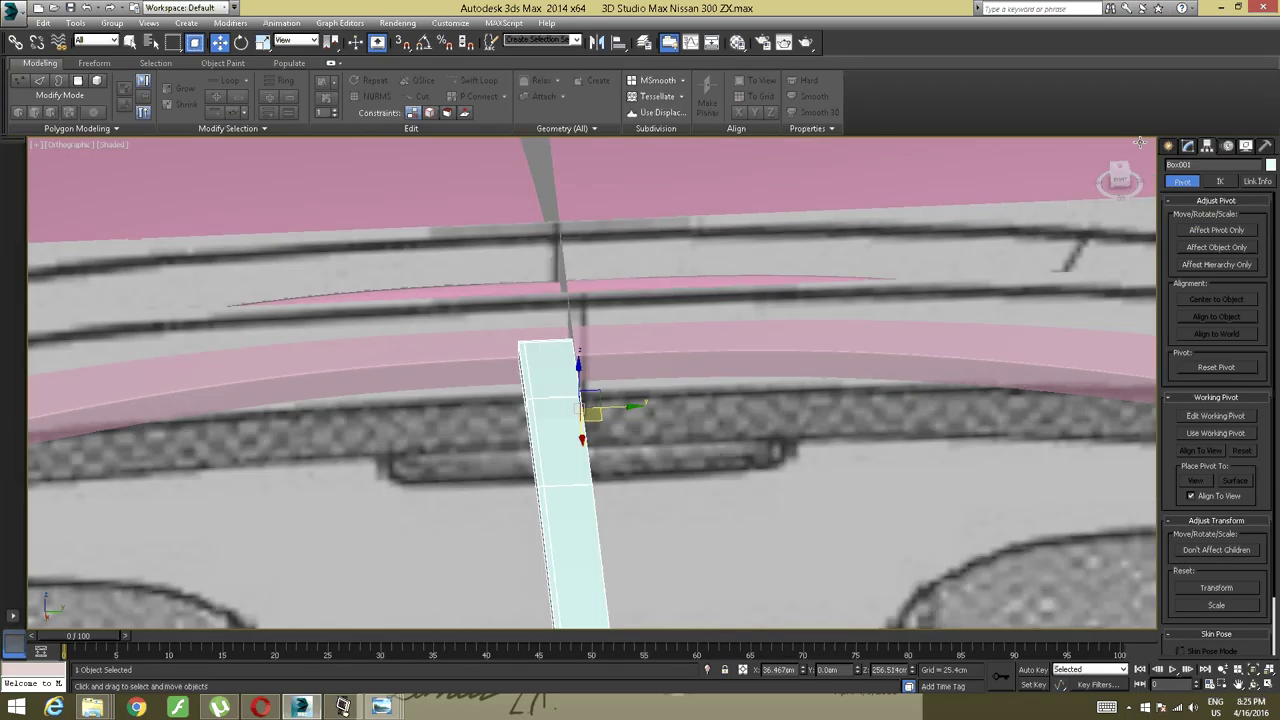
click(1119, 168)
click(1120, 167)
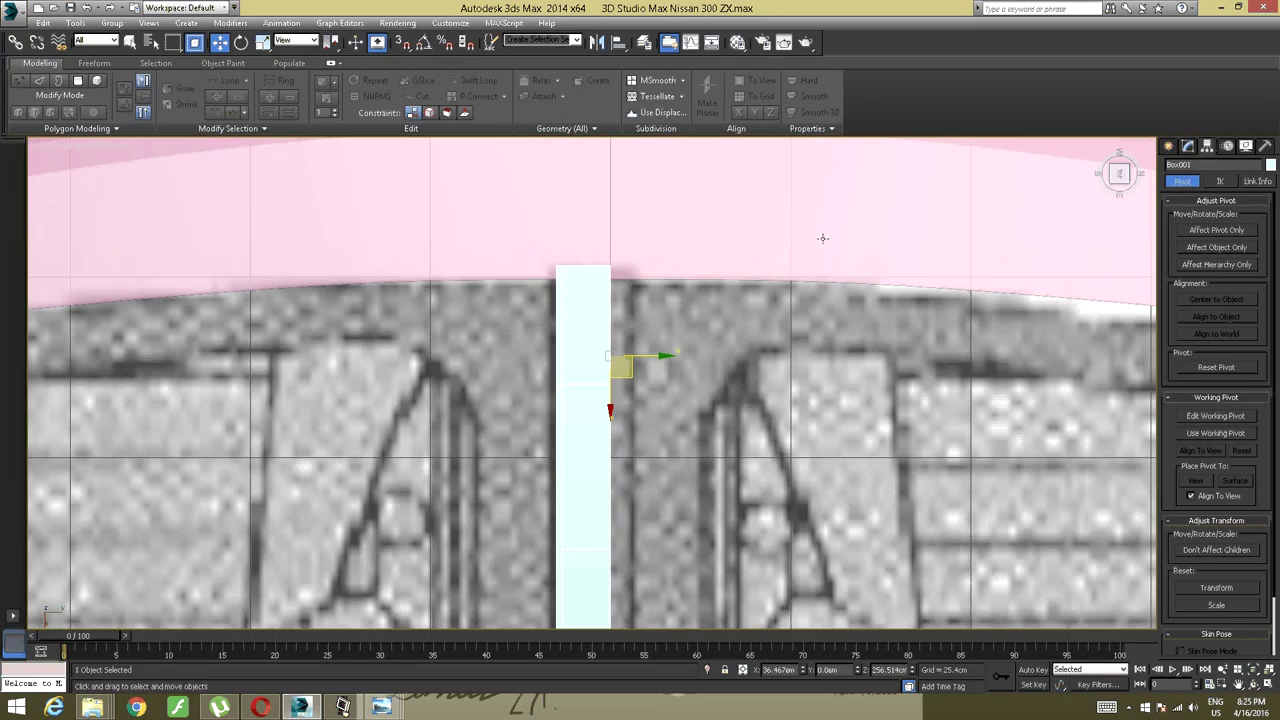
middle_drag(823, 238, 659, 211)
scroll(521, 313, down, 4)
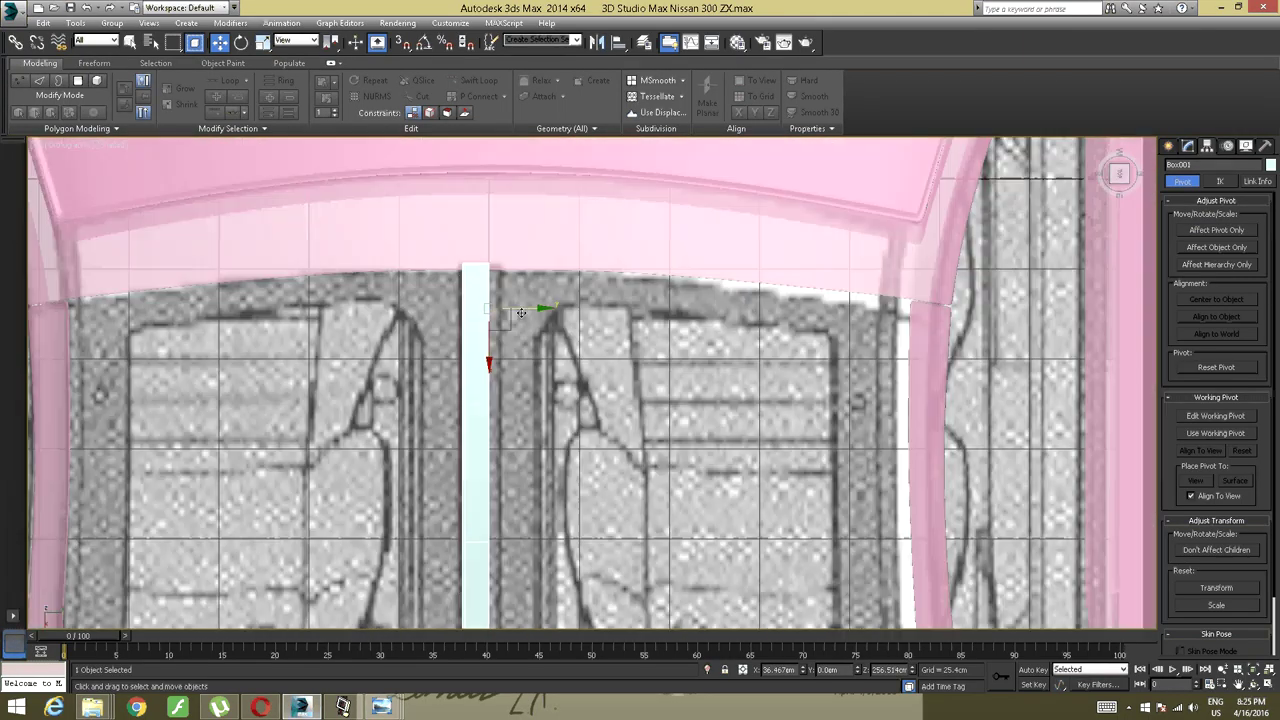
scroll(484, 265, up, 3)
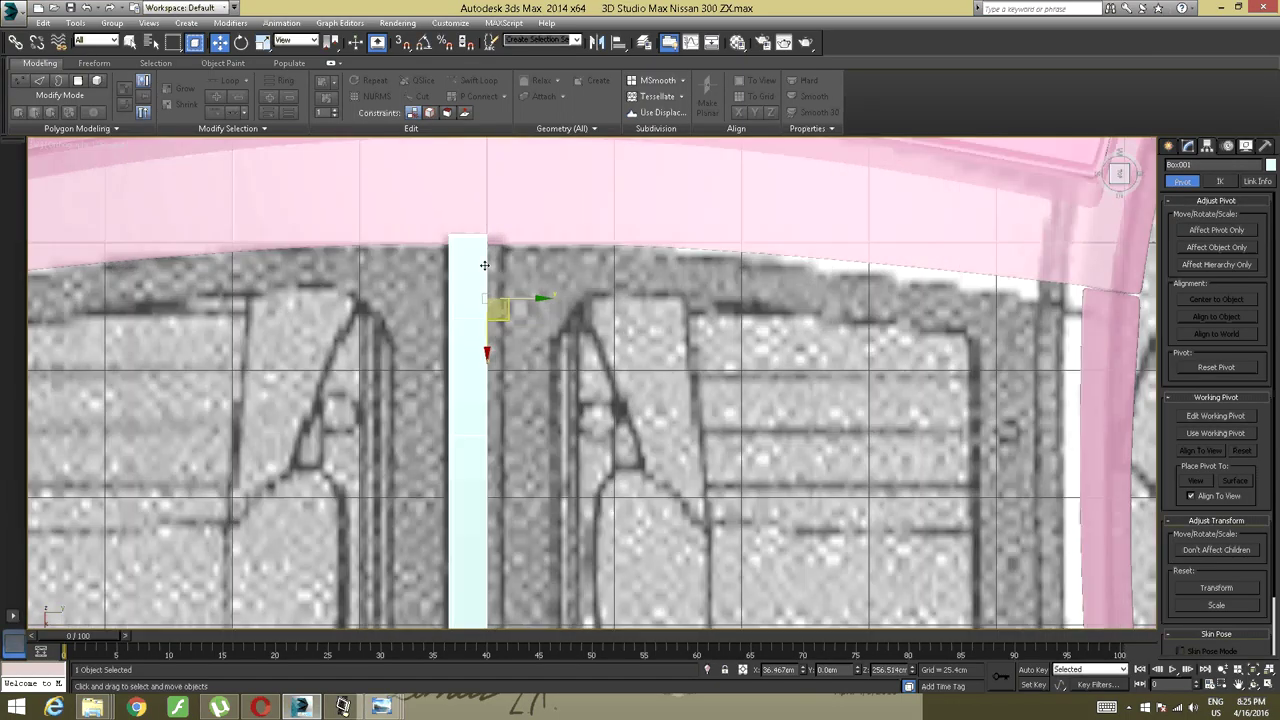
click(600, 42)
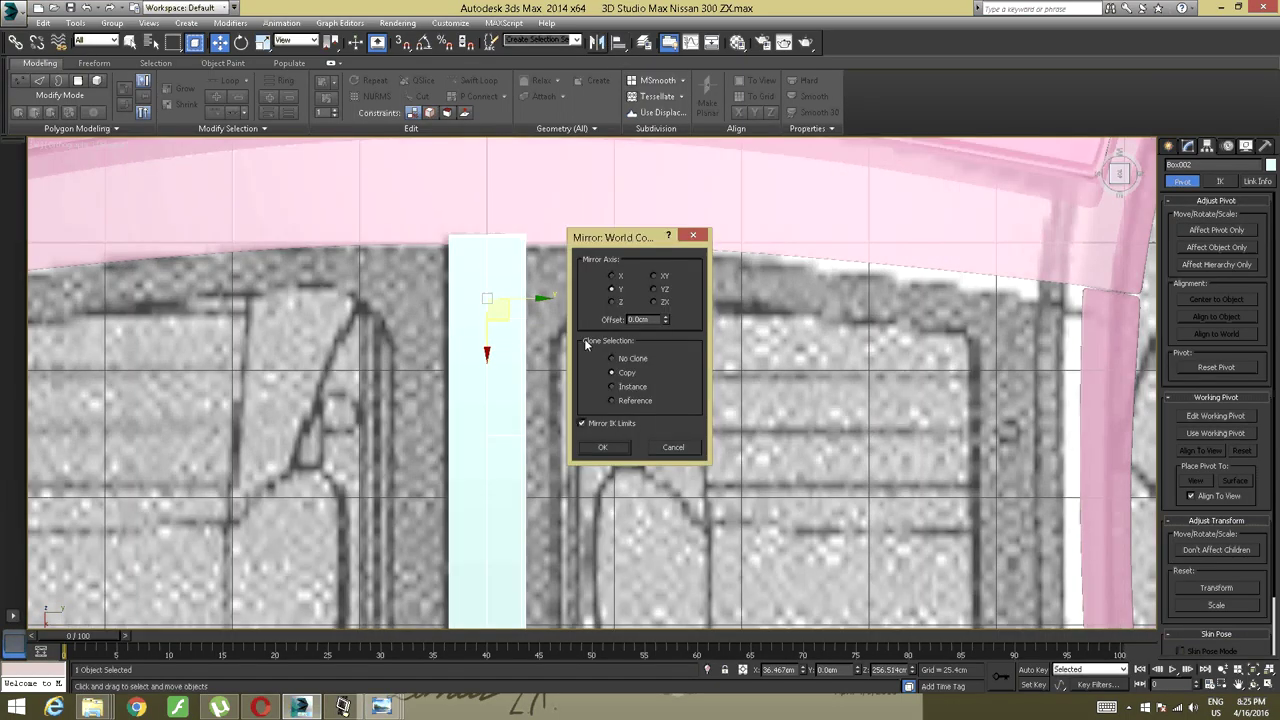
click(603, 447)
Attach the original half of the centre bar to its mirrored copy and leave vertex editing.
scroll(466, 373, down, 2)
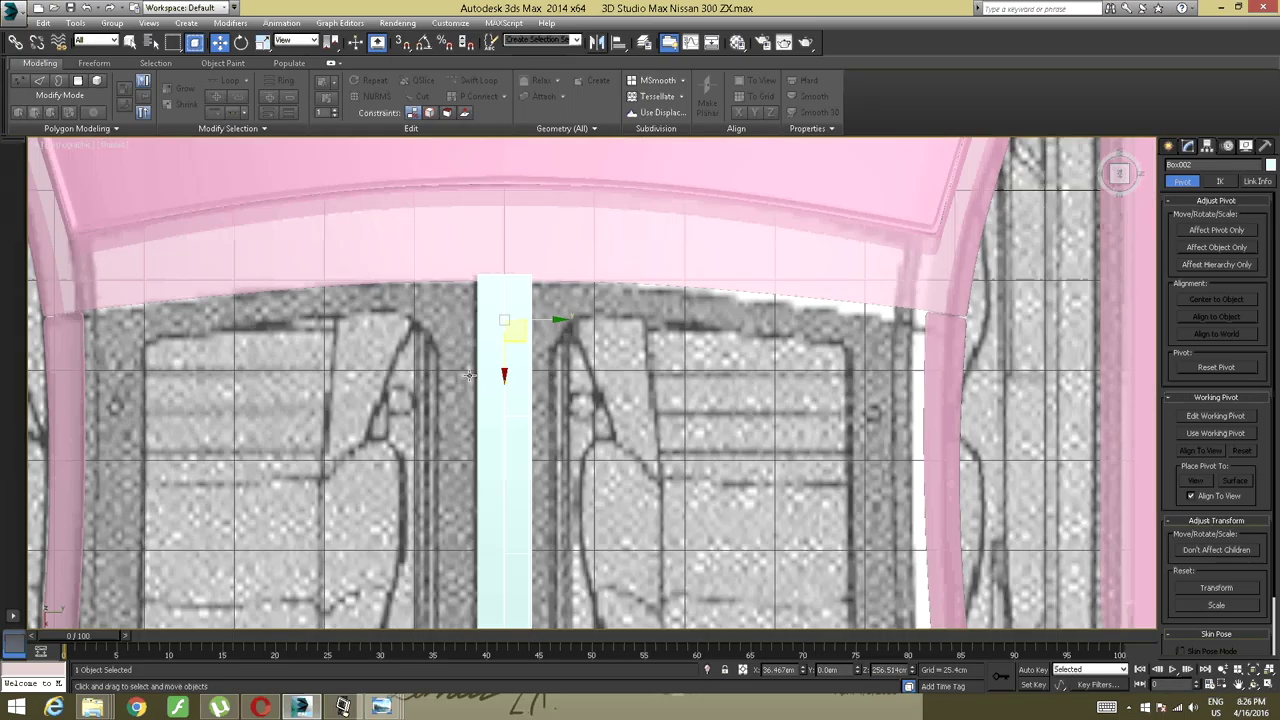
middle_drag(469, 375, 477, 221)
scroll(510, 312, down, 2)
middle_drag(511, 314, 485, 319)
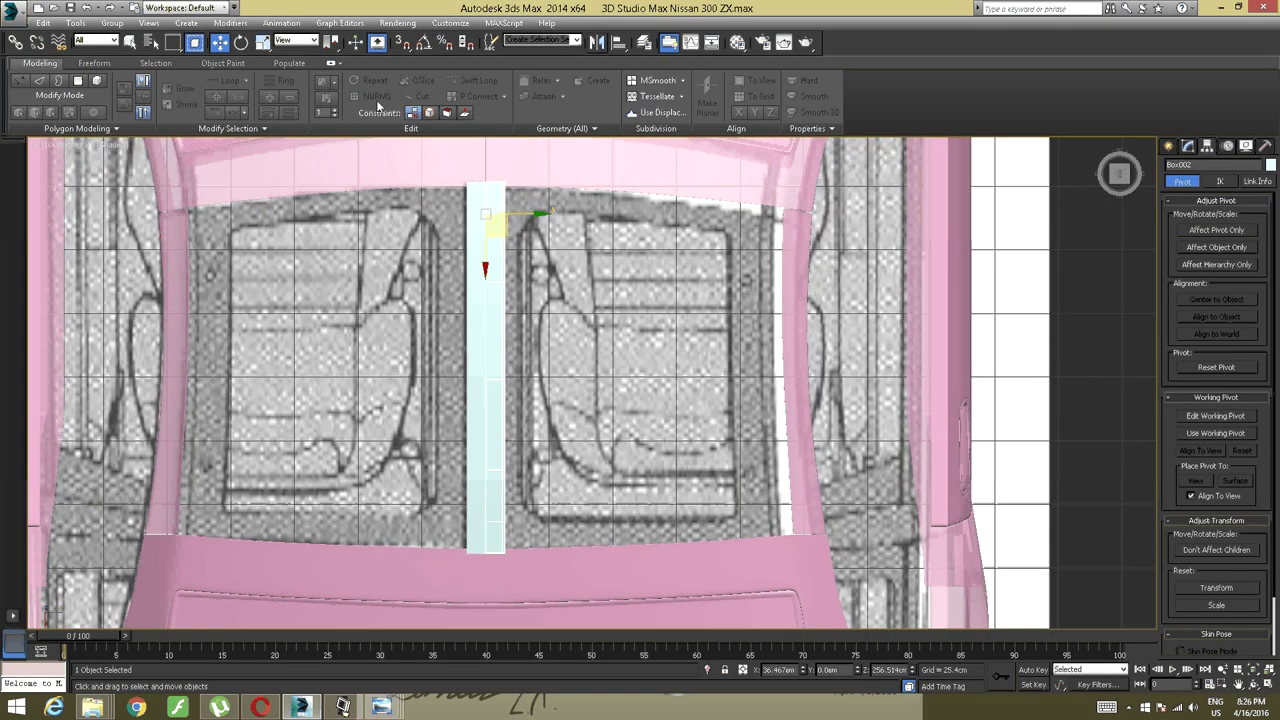
click(1188, 146)
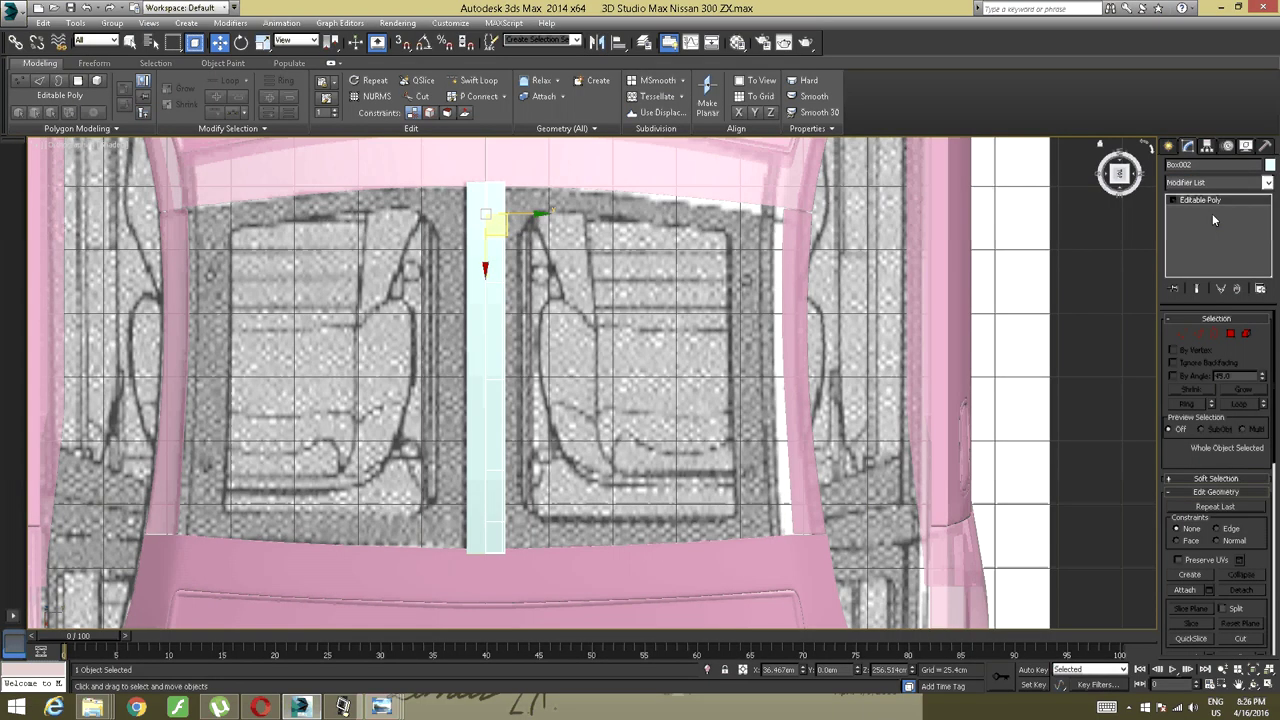
key(1)
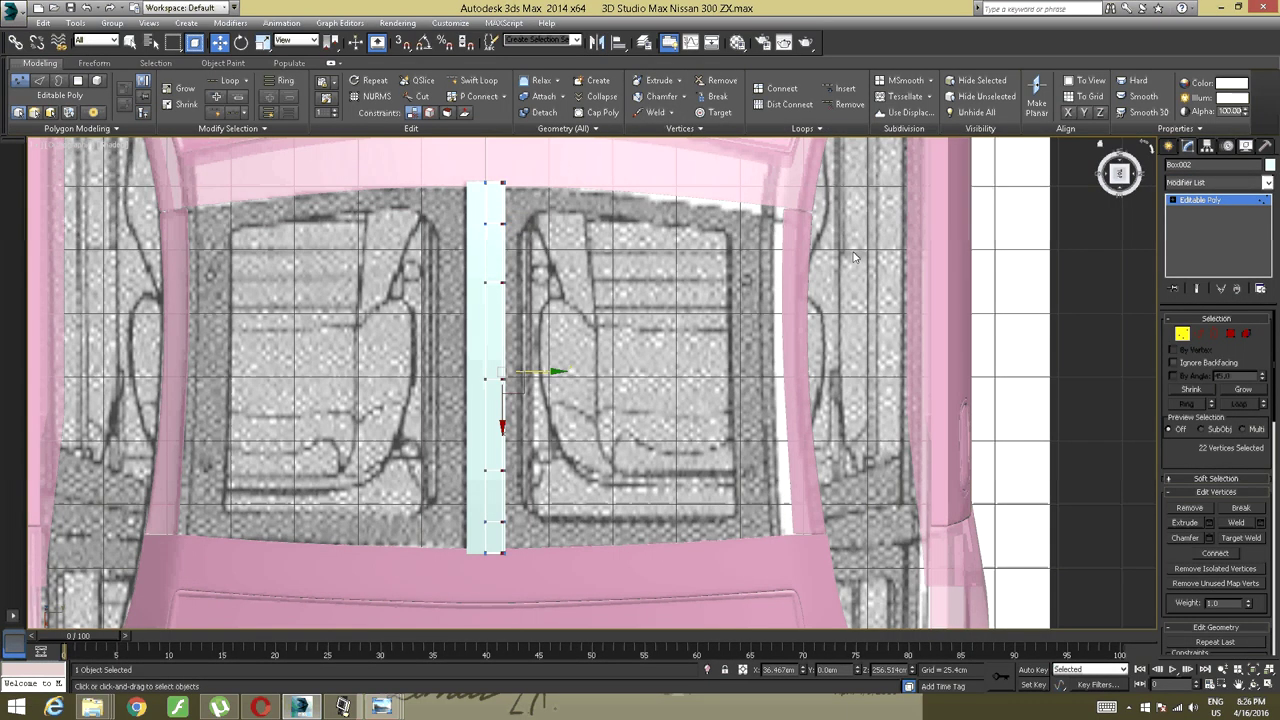
click(541, 96)
click(469, 286)
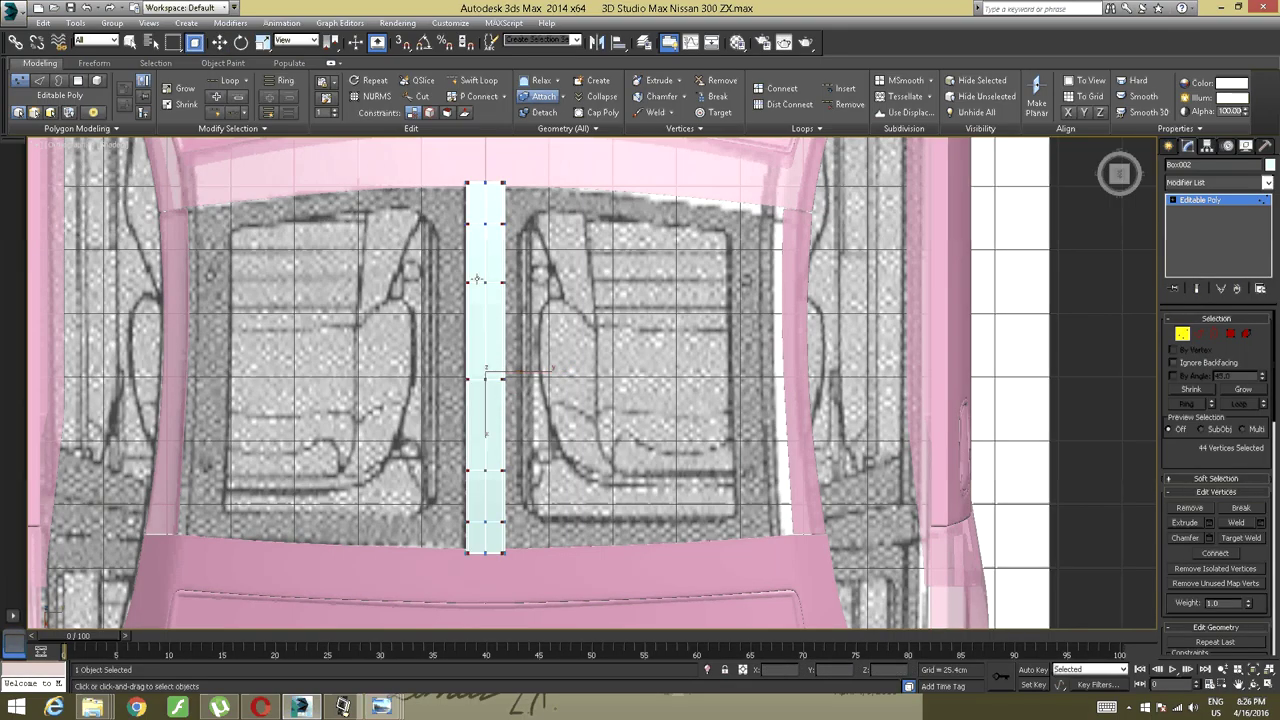
click(1187, 333)
click(1015, 310)
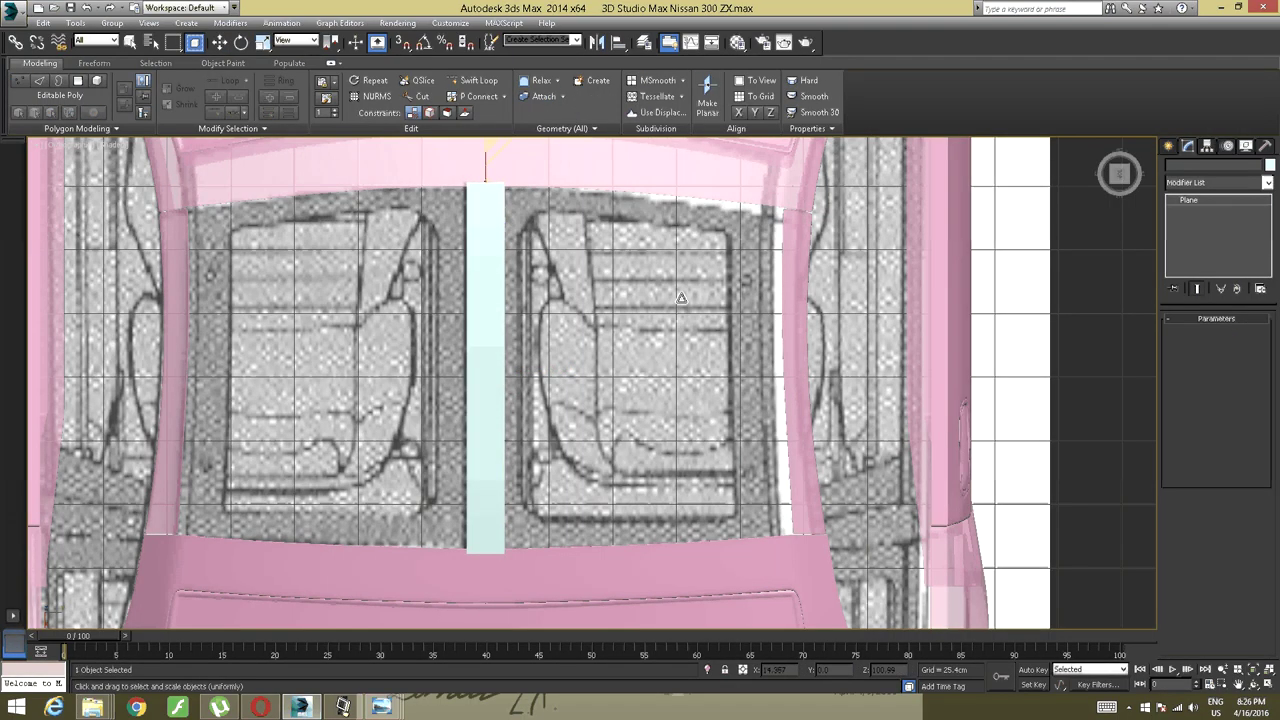
Select the combined bar's vertices along its lengthwise centre seam and weld them with a threshold of 1.
click(502, 270)
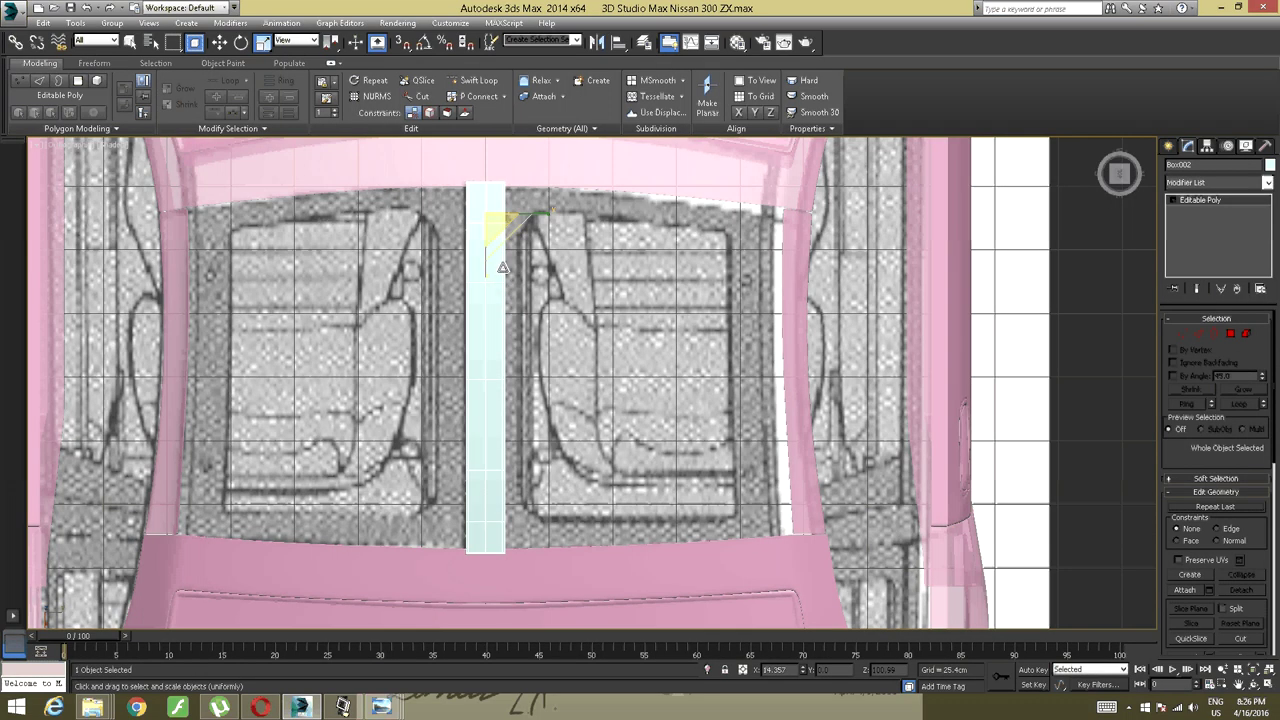
click(1182, 333)
click(477, 167)
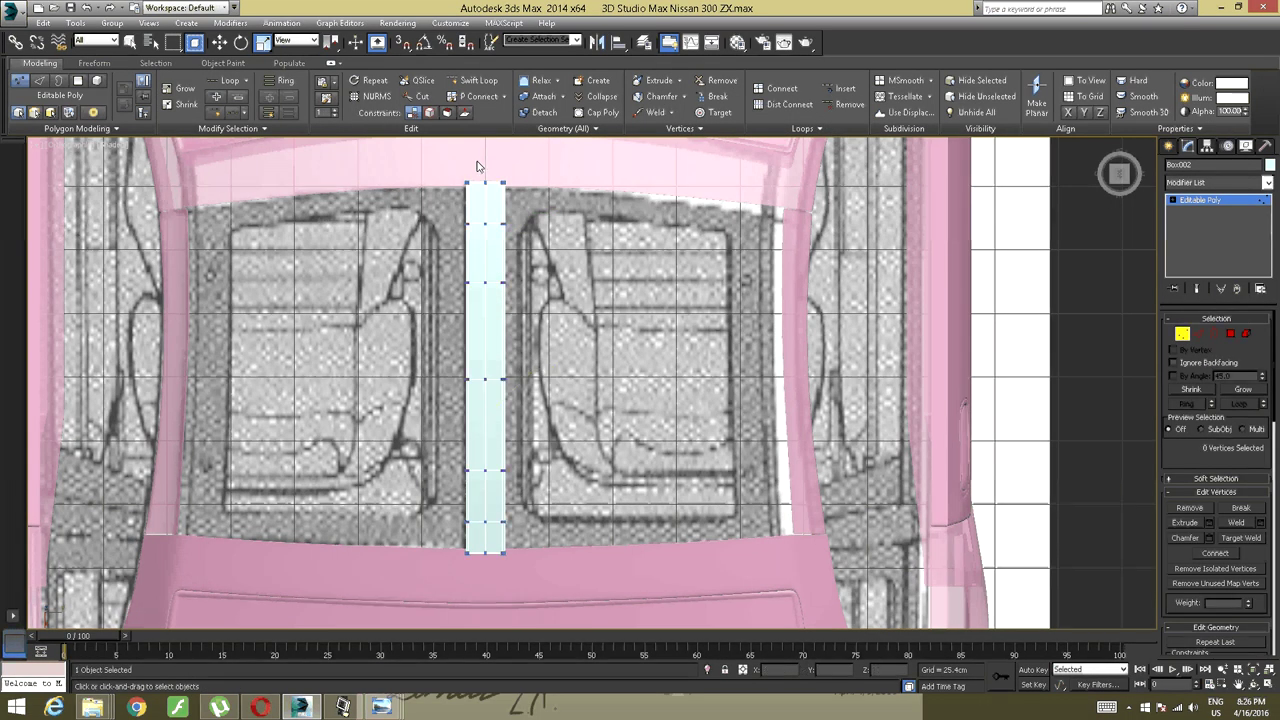
drag(477, 167, 490, 575)
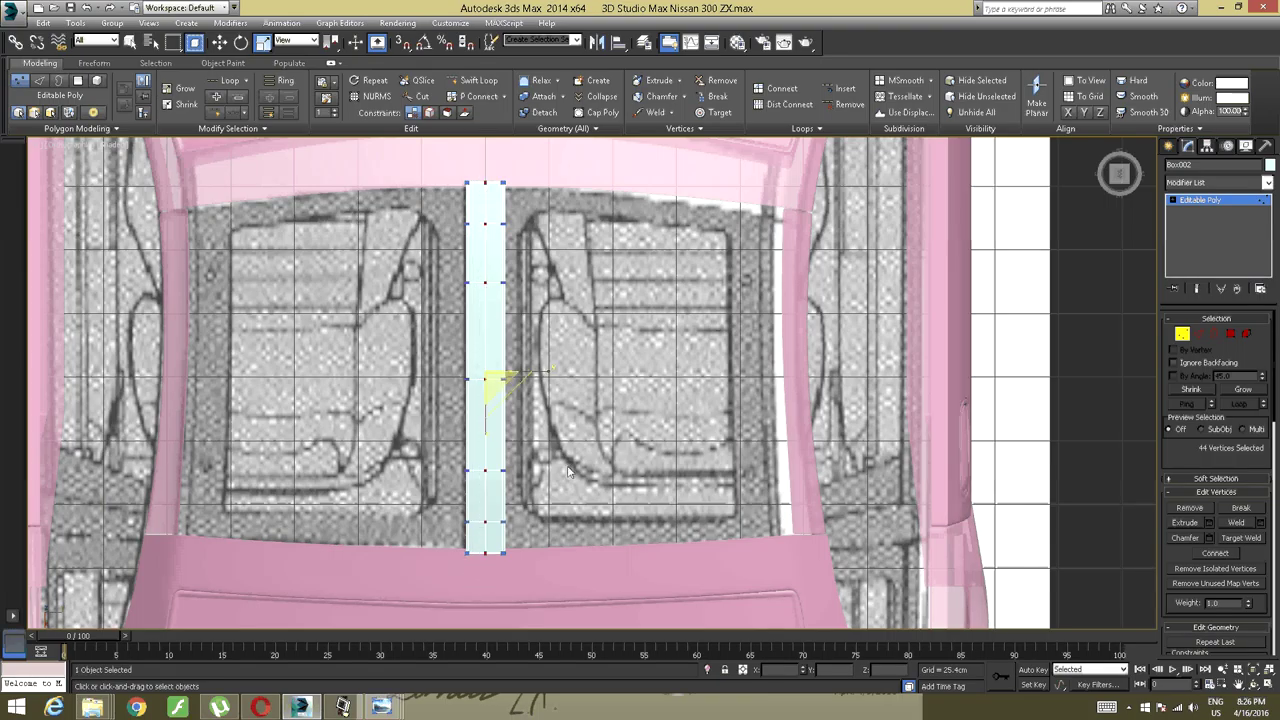
click(670, 114)
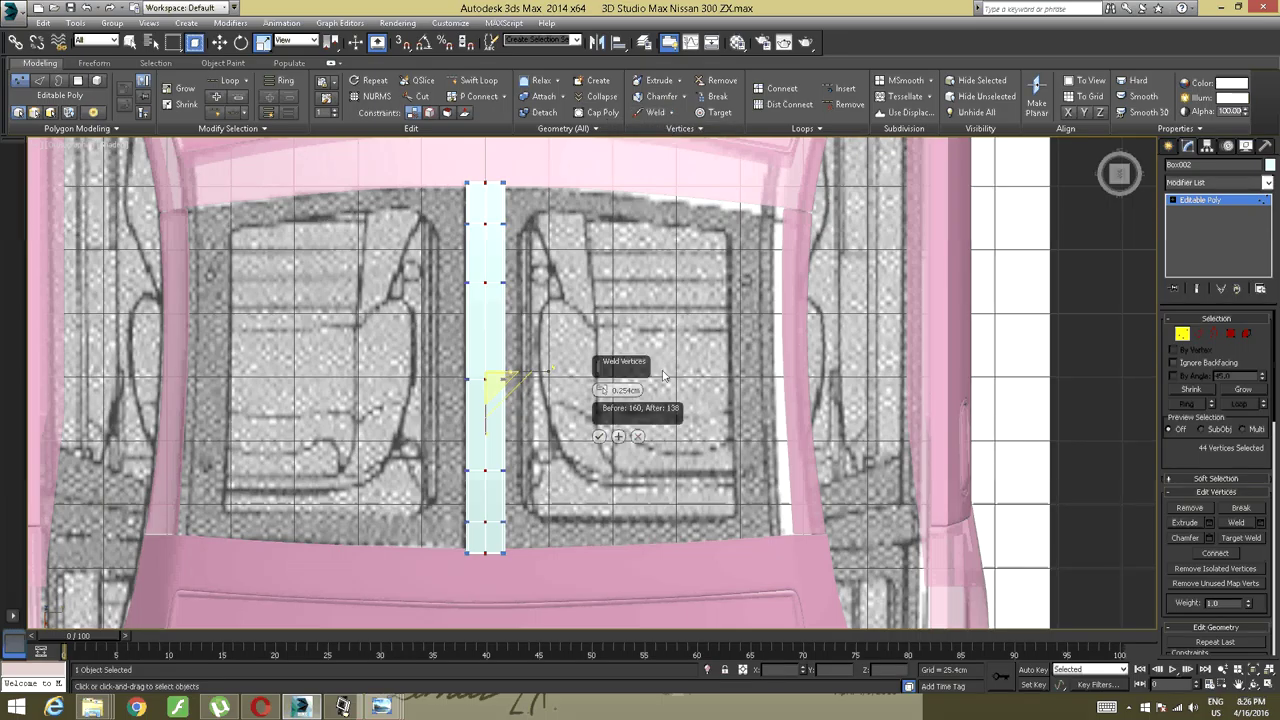
click(641, 389)
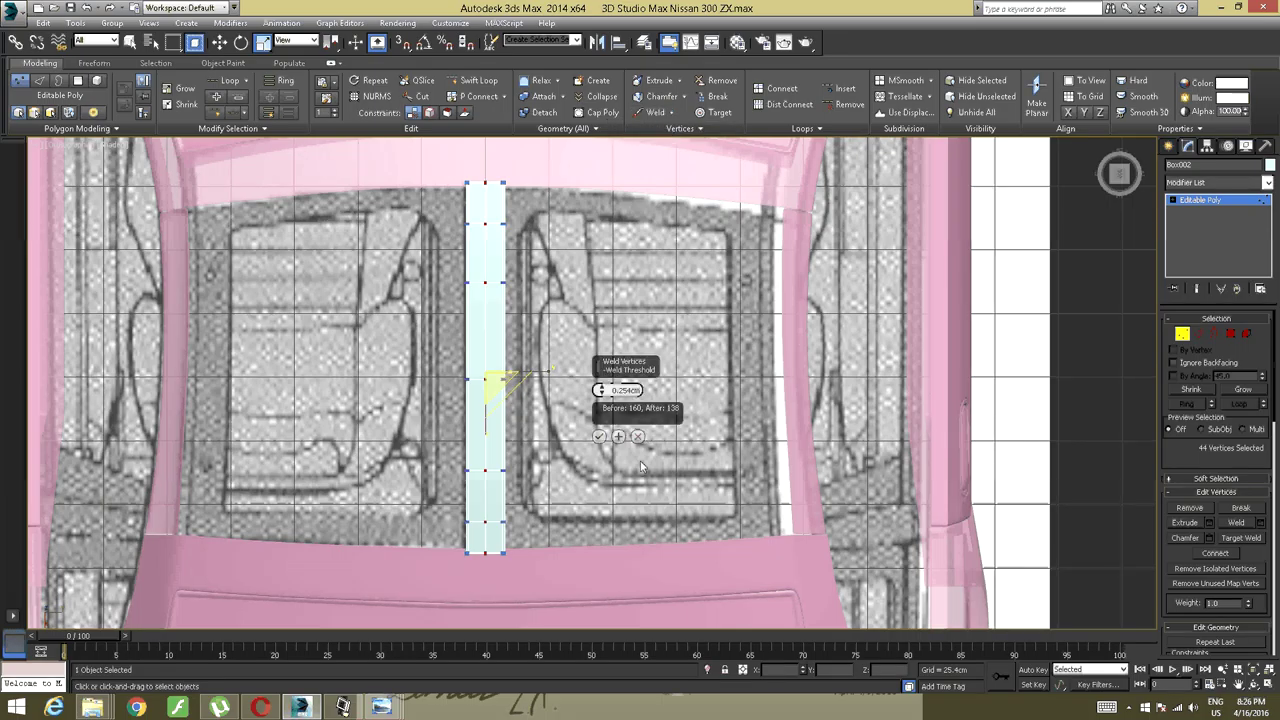
key(BackSpace)
key(BackSpace)
text(1)
click(600, 437)
Add a TurboSmooth modifier with 2 iterations to the centre bar and check the smoothed shape.
alt+middle_drag(602, 441, 466, 419)
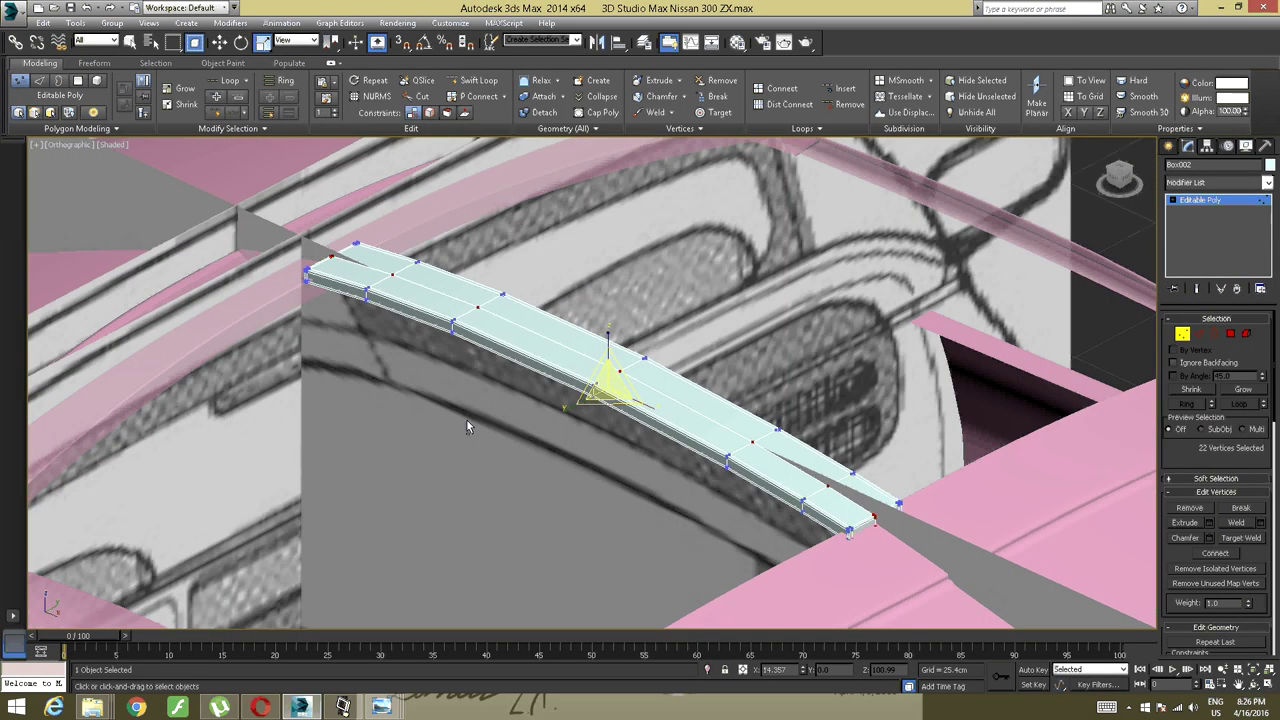
click(1249, 183)
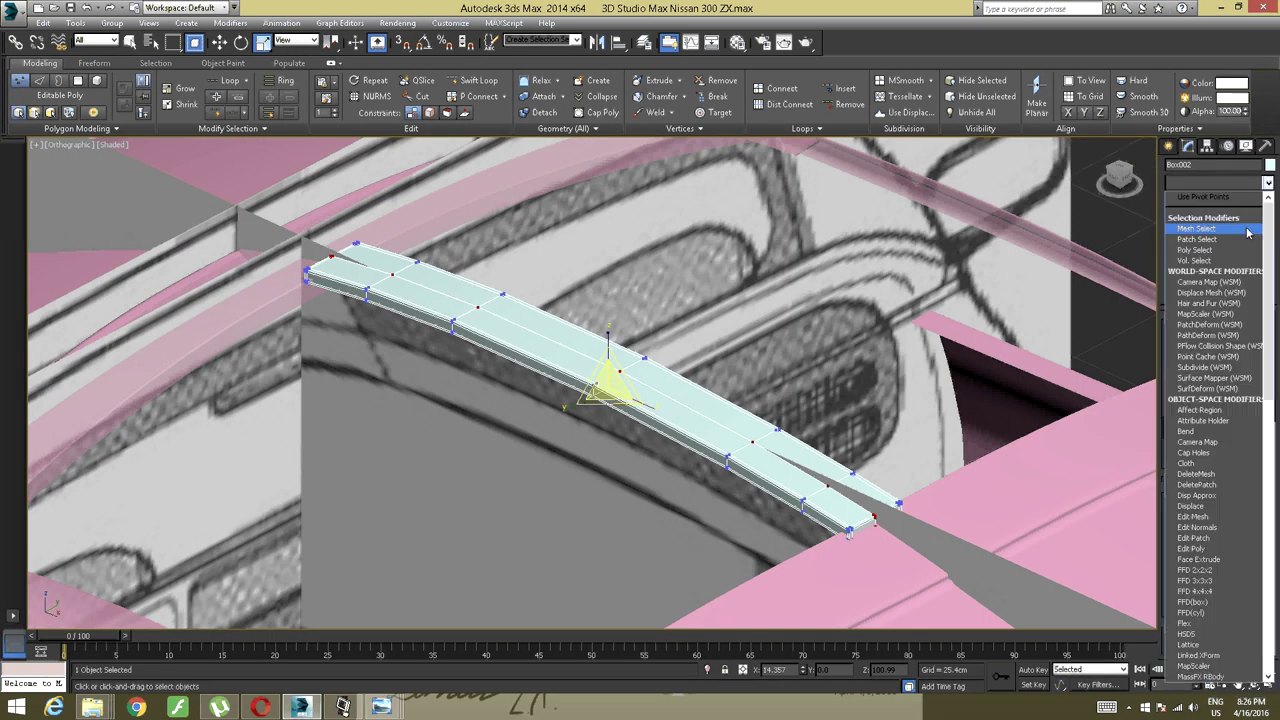
scroll(1230, 260, down, 20)
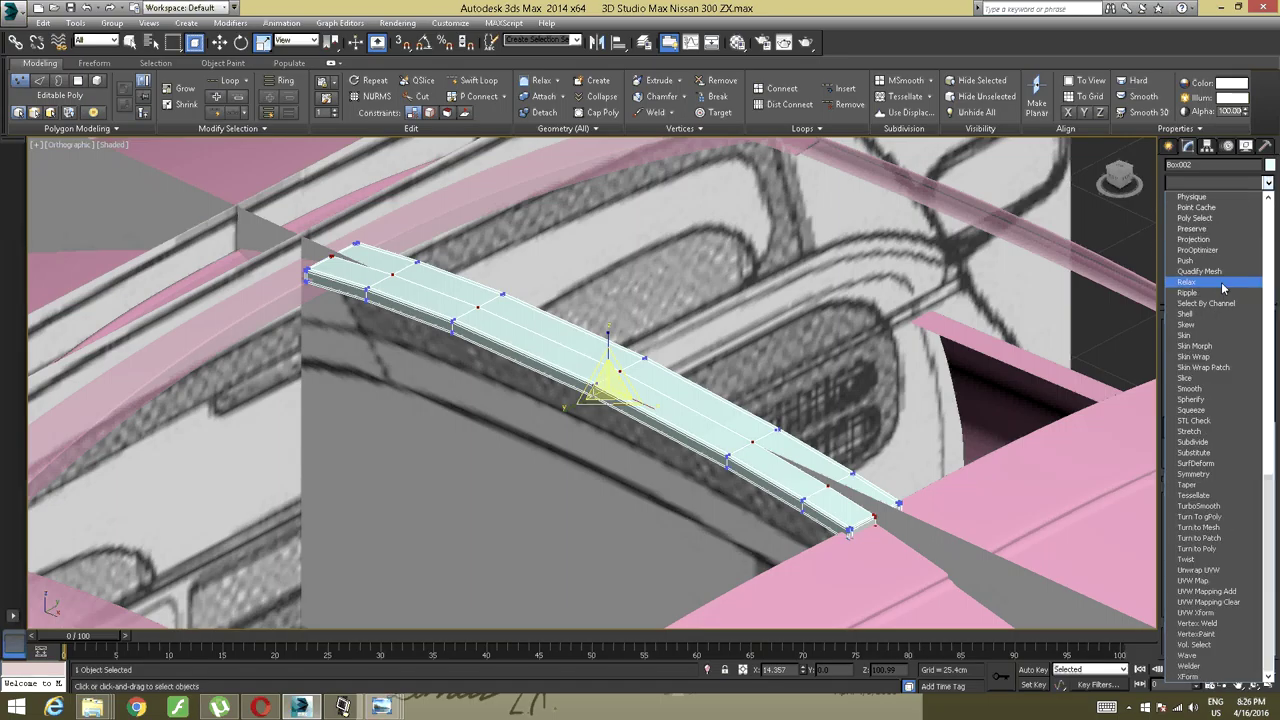
click(1200, 506)
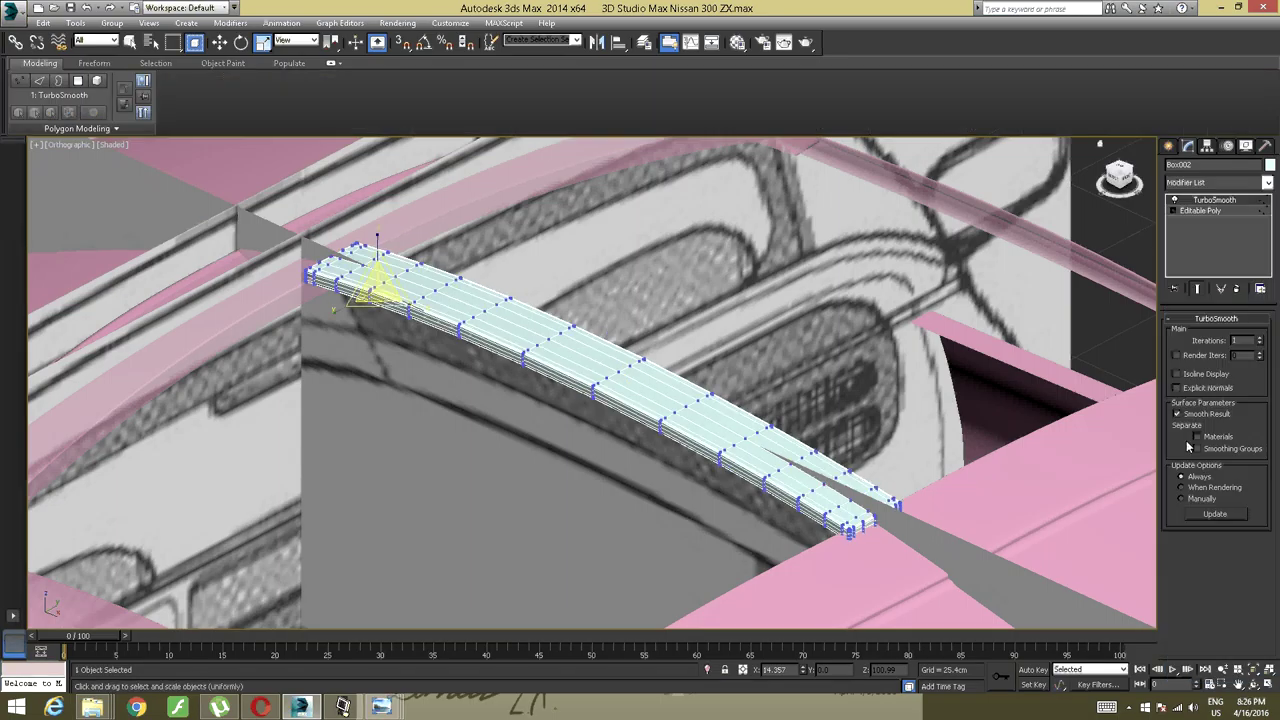
click(1260, 338)
mouse_move(724, 450)
alt+middle_down()
mouse_move(752, 452)
mouse_move(722, 467)
alt+middle_up()
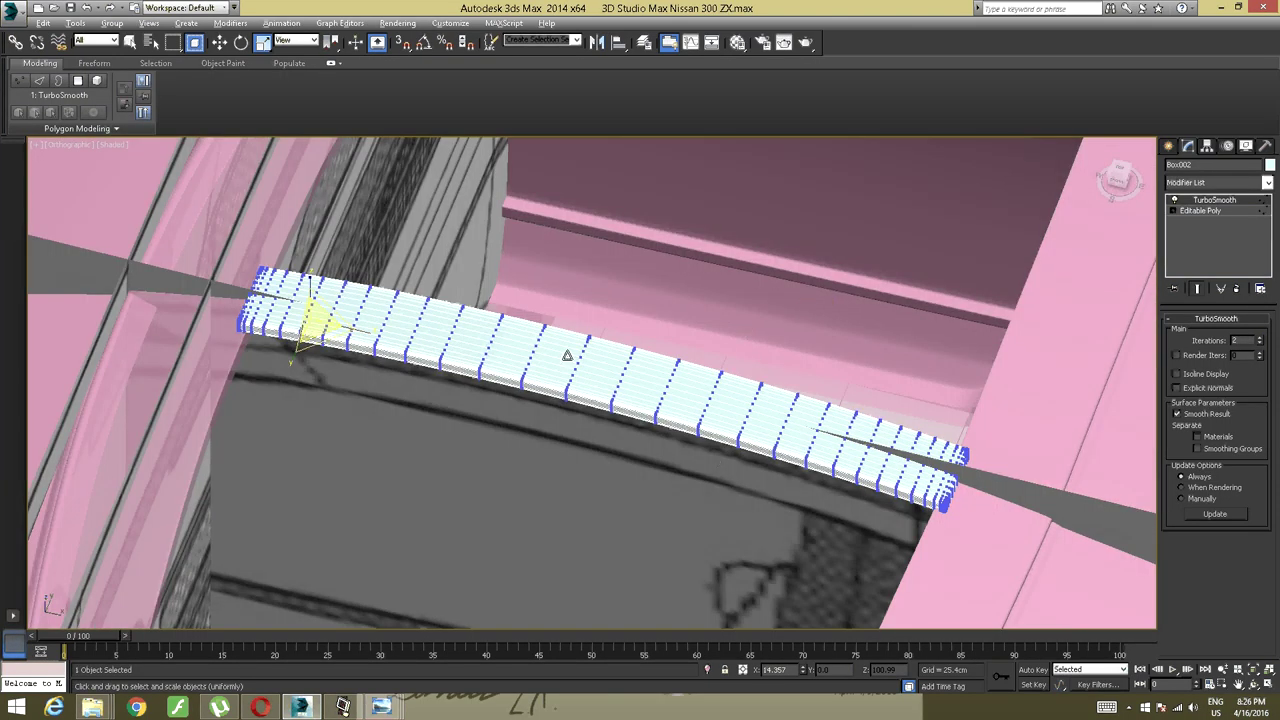
alt+middle_drag(567, 355, 531, 385)
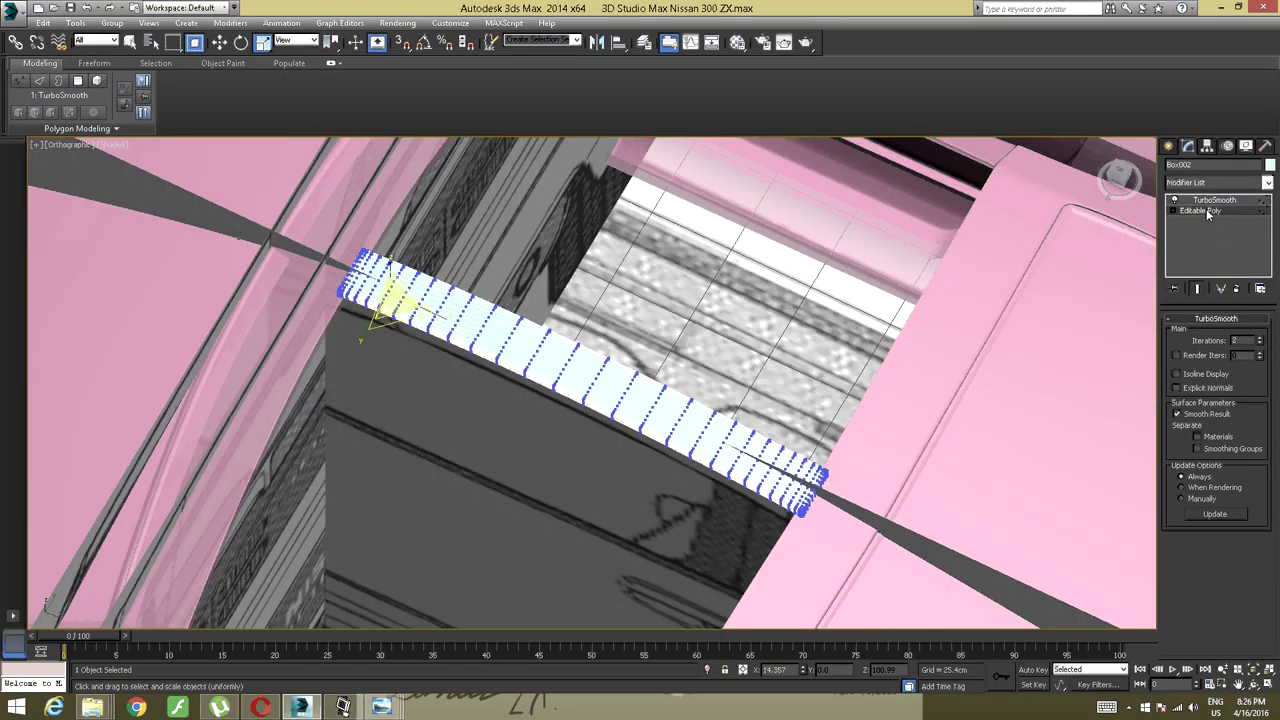
Return to the bar's Editable Poly level beneath TurboSmooth and leave vertex editing.
click(1206, 210)
alt+middle_drag(776, 287, 1043, 231)
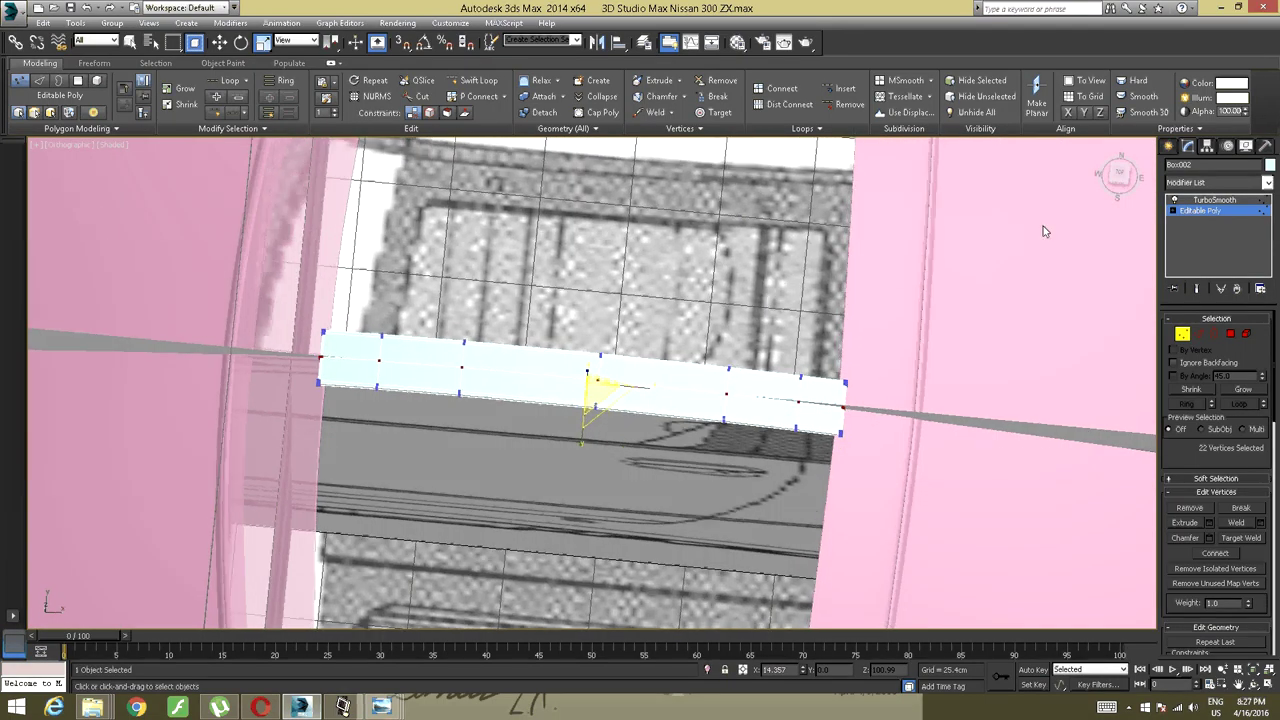
click(1205, 211)
In top view, draw a grid-snapped plane about 76.2 cm long and 101.6 cm wide over the roof opening beside the centre bar.
mouse_move(723, 309)
alt+middle_down()
mouse_move(573, 394)
mouse_move(575, 352)
alt+middle_up()
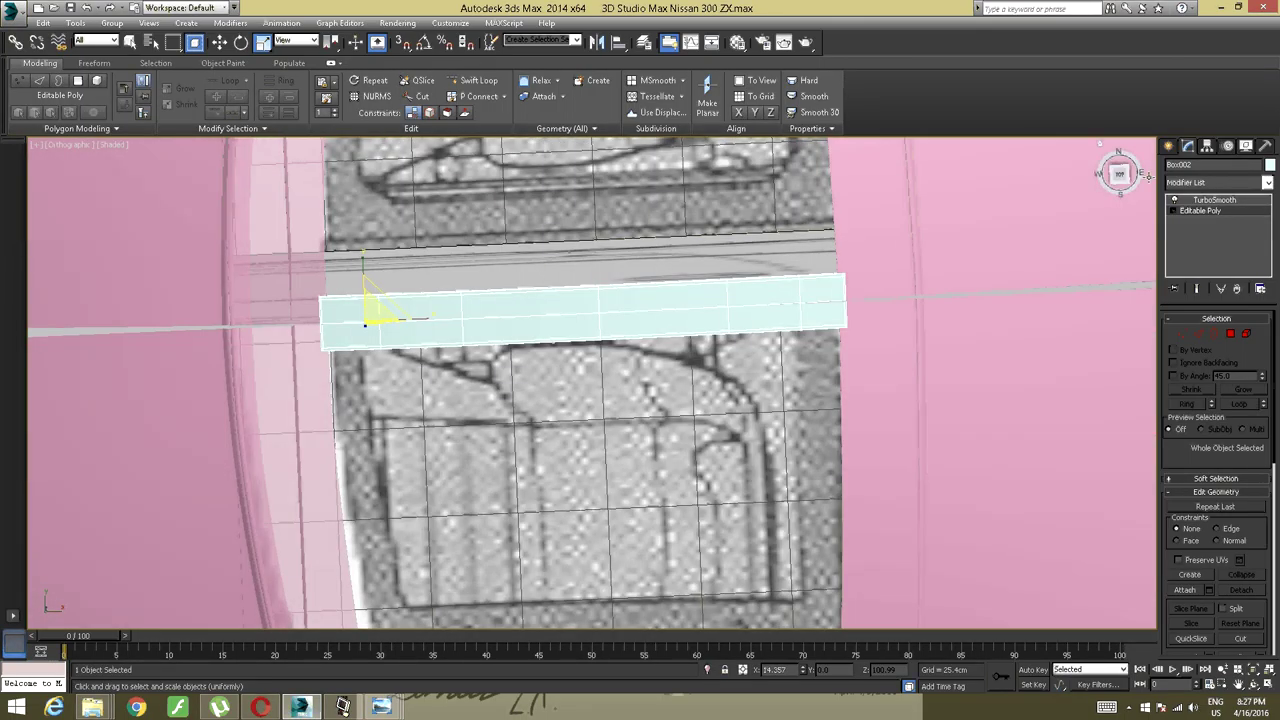
click(1120, 174)
middle_drag(593, 432, 595, 394)
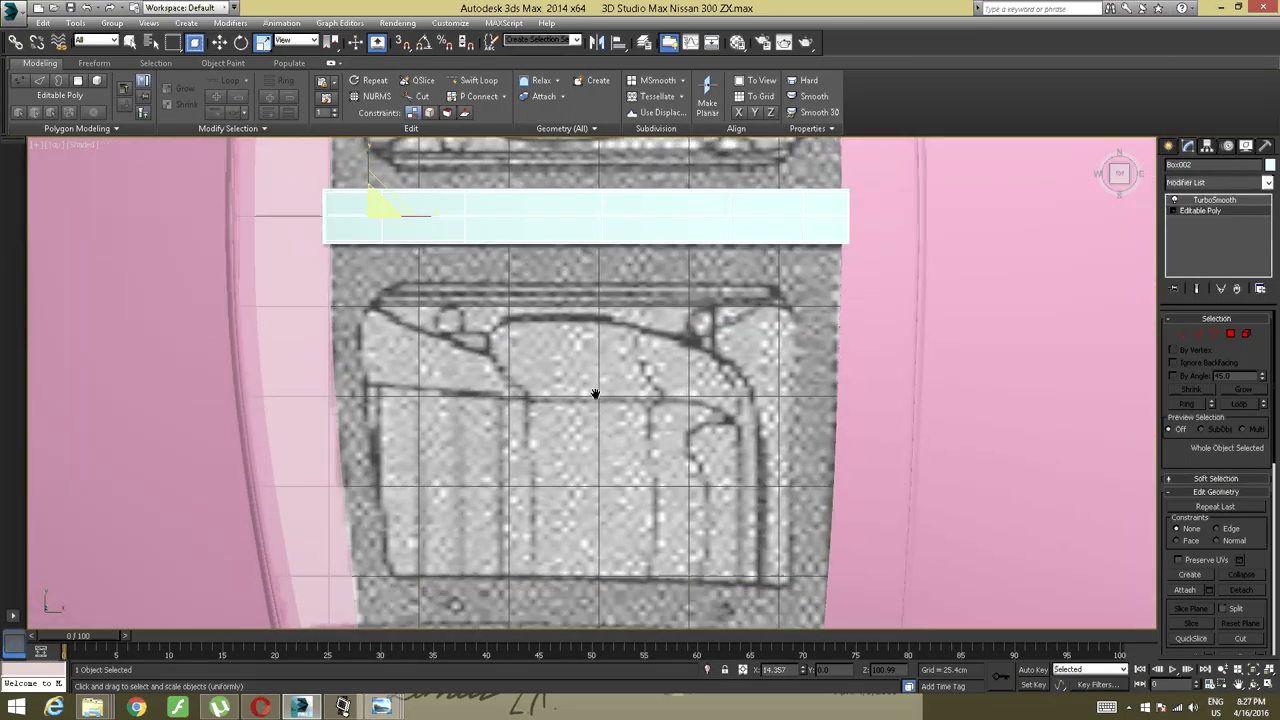
scroll(595, 393, down, 2)
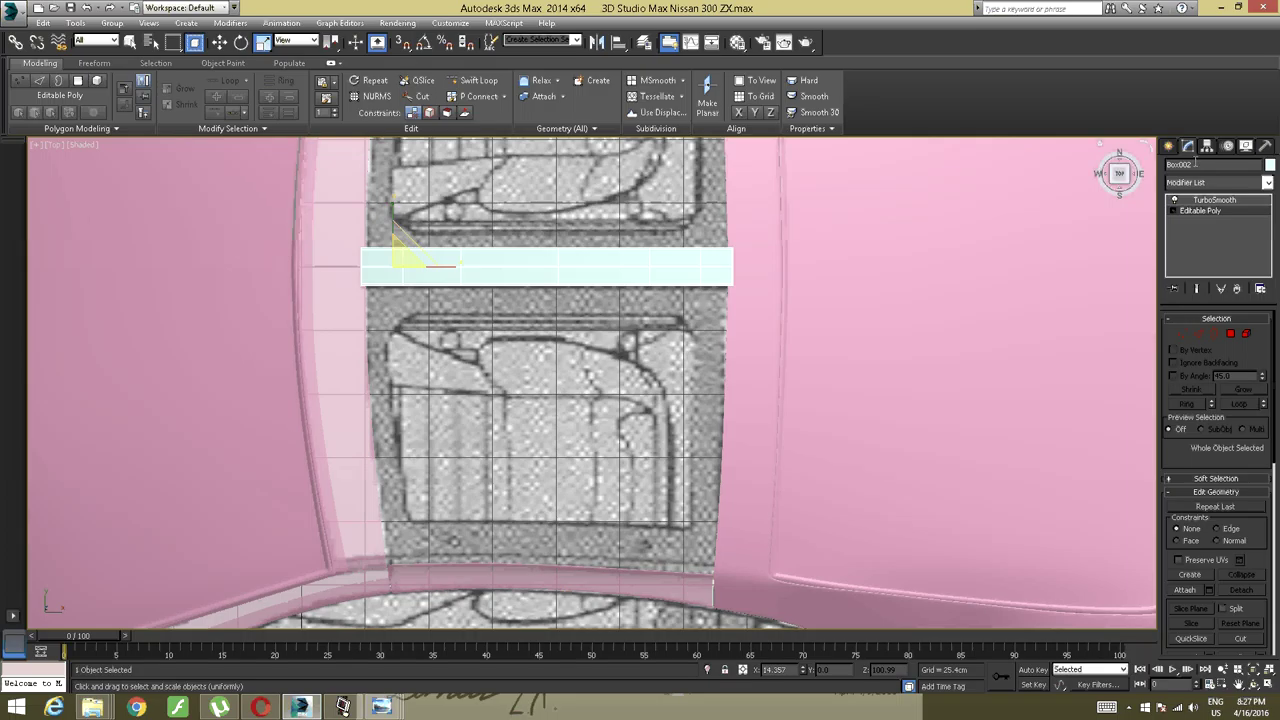
click(1169, 147)
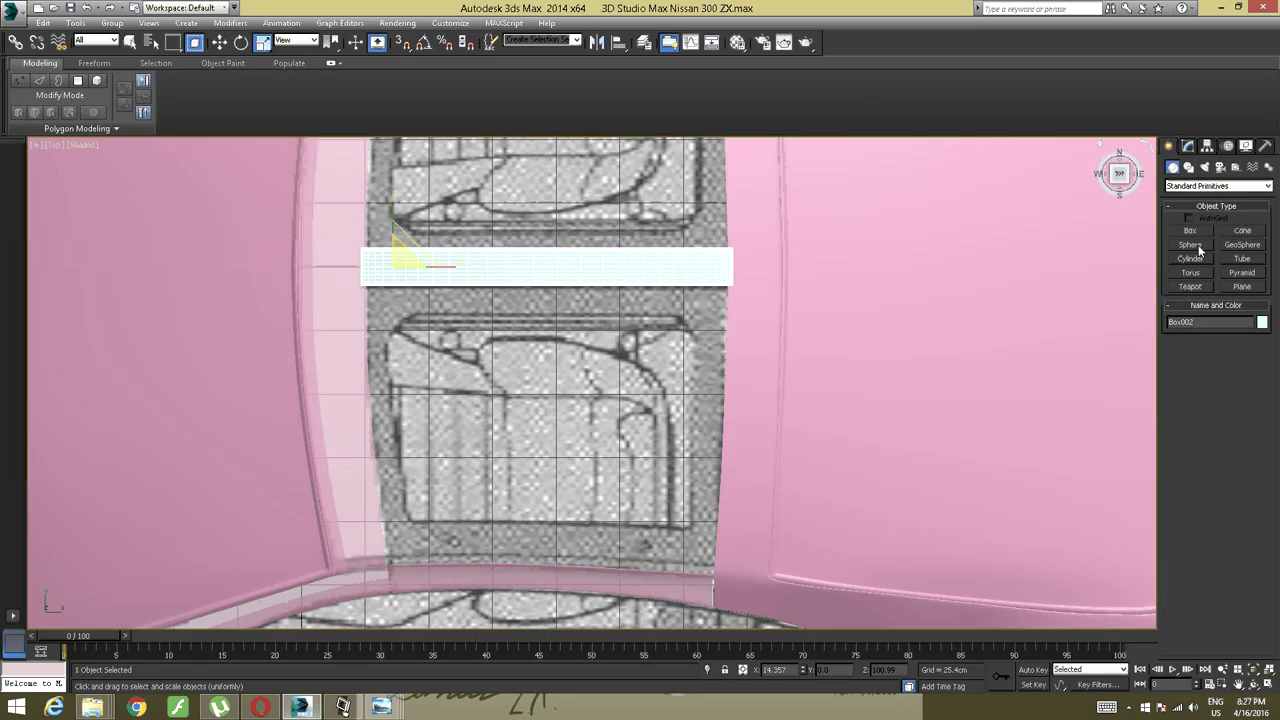
click(1240, 287)
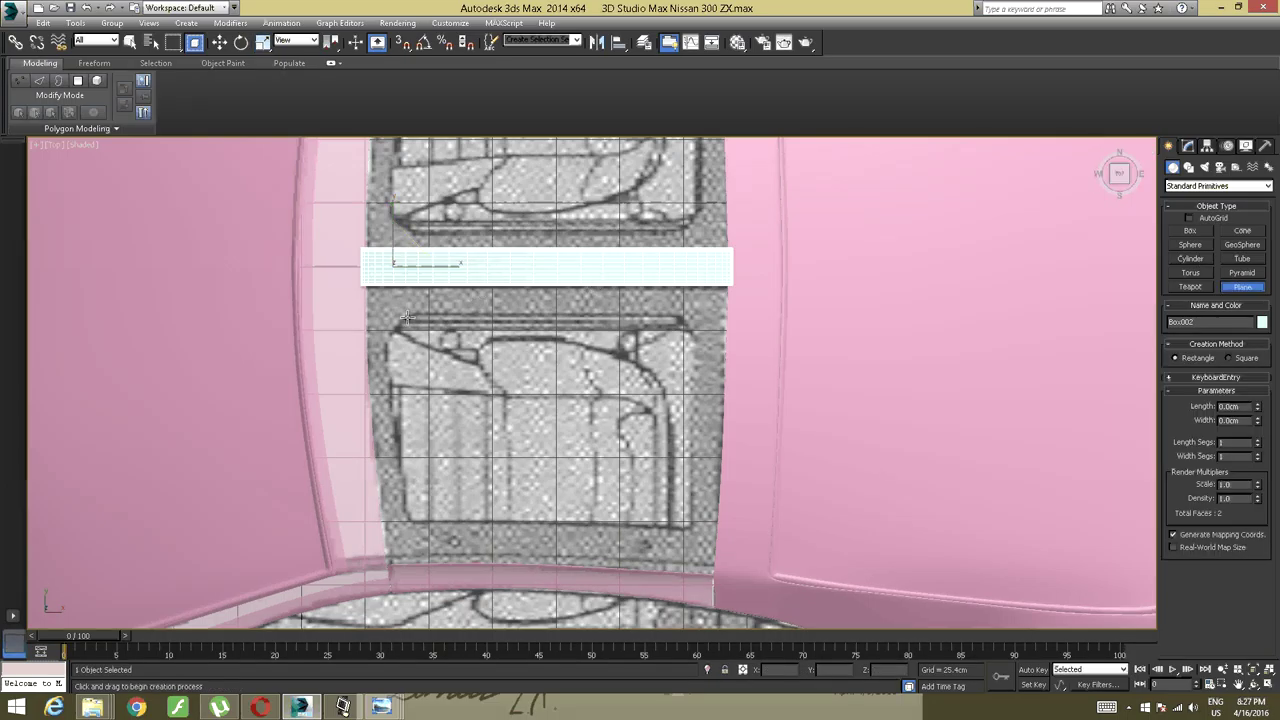
key(s)
drag(412, 348, 678, 521)
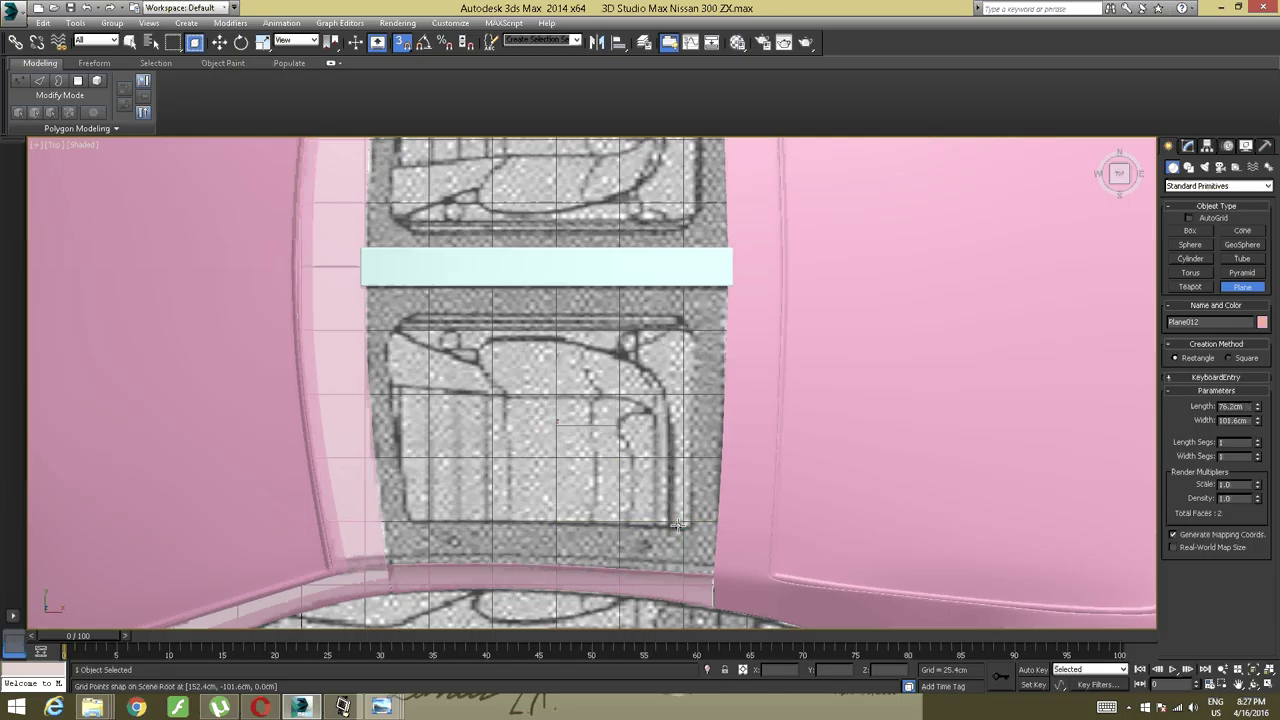
click(677, 520)
Turn off snapping and raise the new plane toward the roof, to about Z 116.2 cm.
alt+middle_drag(650, 515, 560, 400)
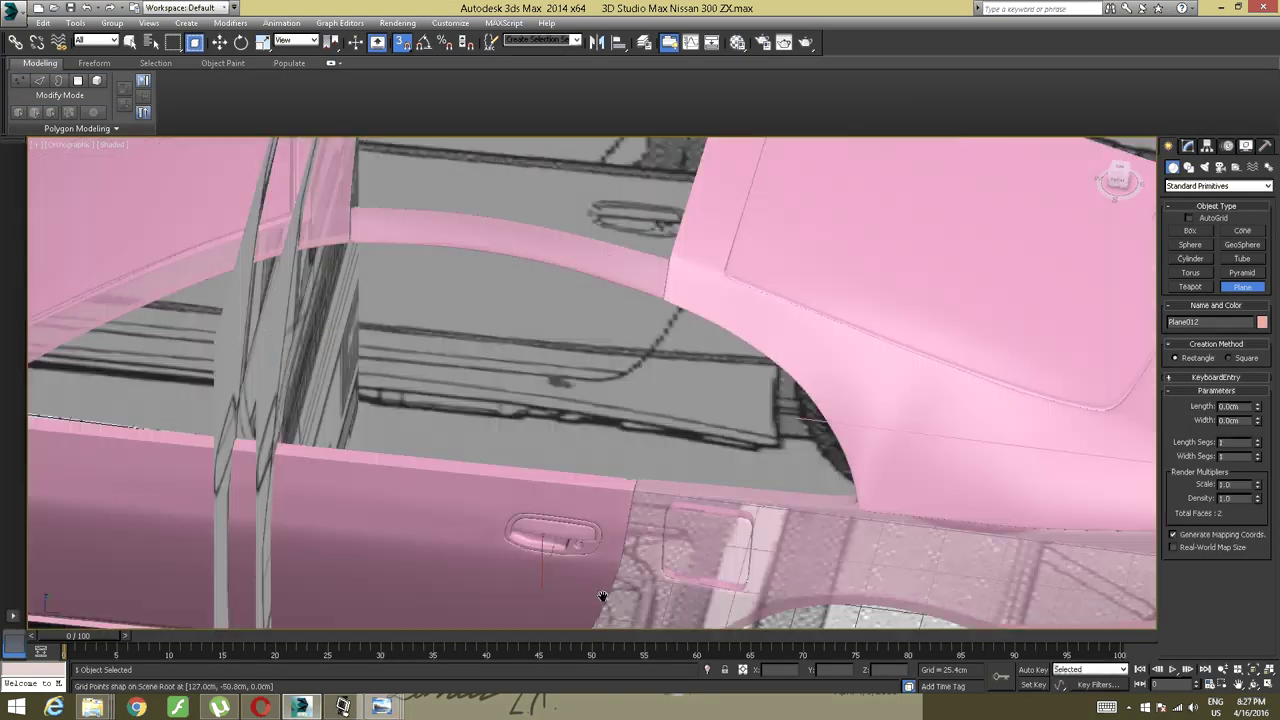
click(402, 44)
middle_drag(513, 292, 481, 342)
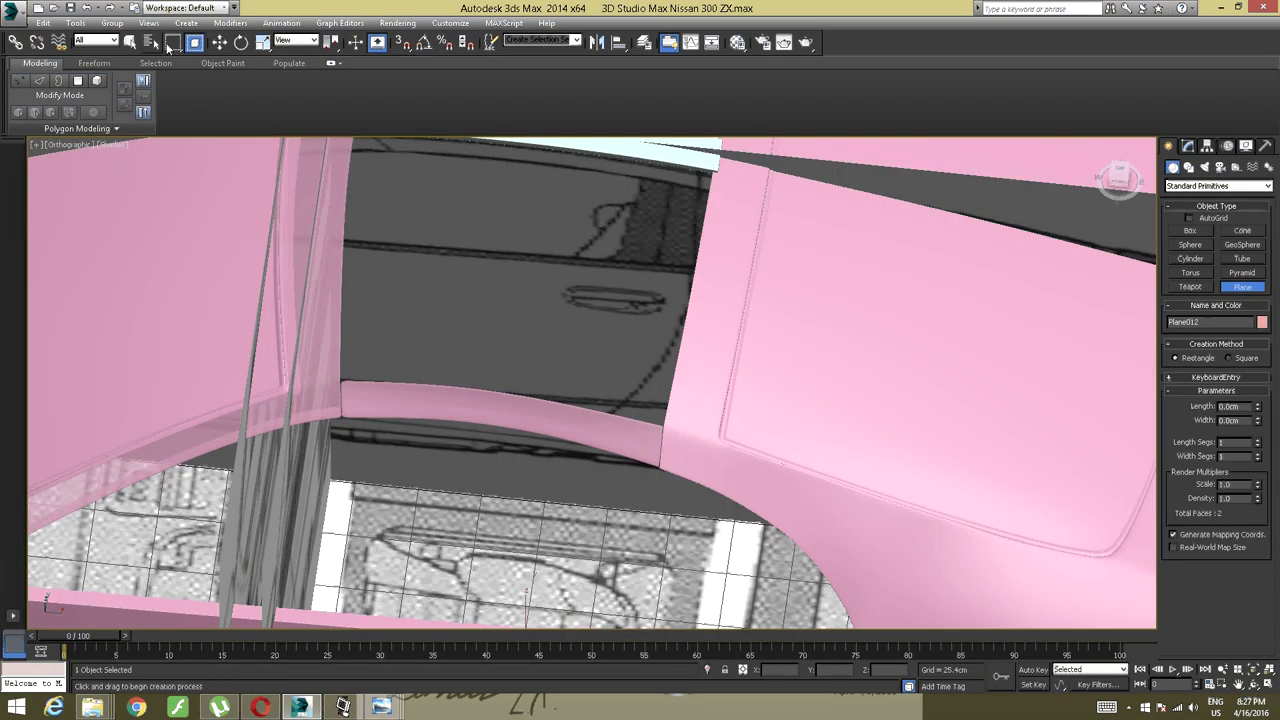
key(w)
alt+middle_drag(247, 223, 214, 162)
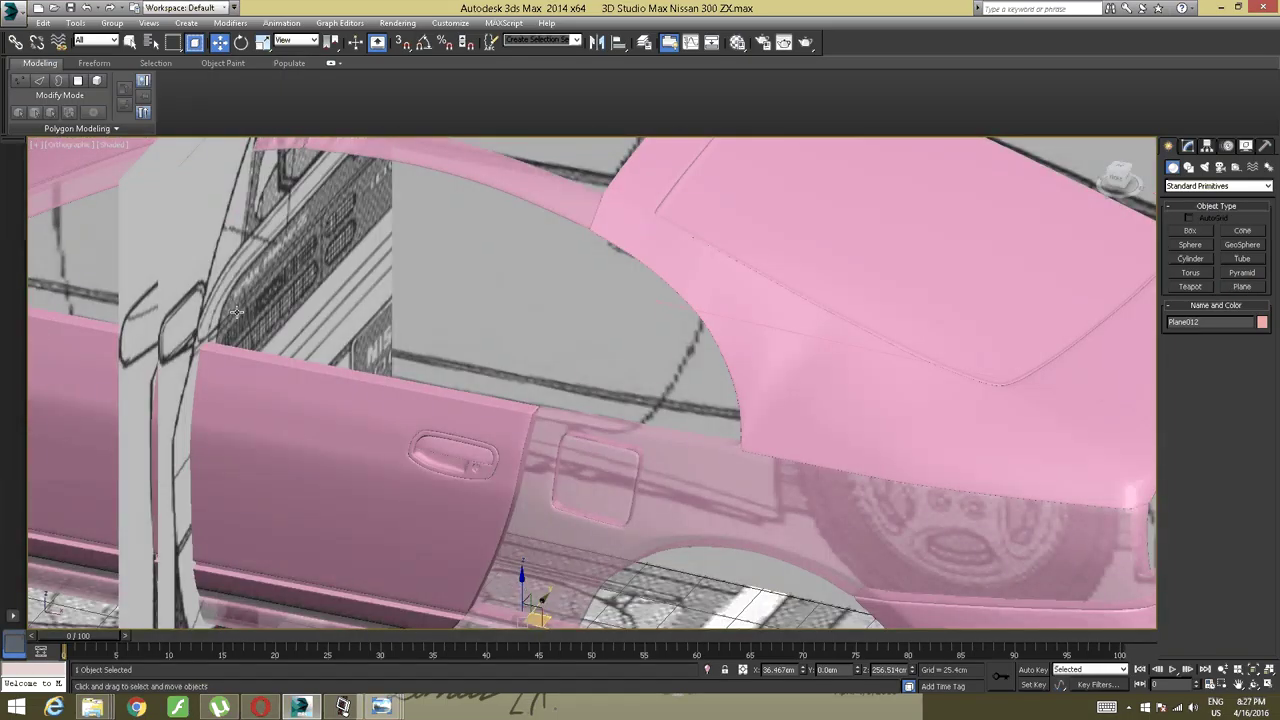
middle_drag(302, 434, 232, 267)
drag(457, 391, 412, 169)
alt+middle_drag(412, 169, 472, 540)
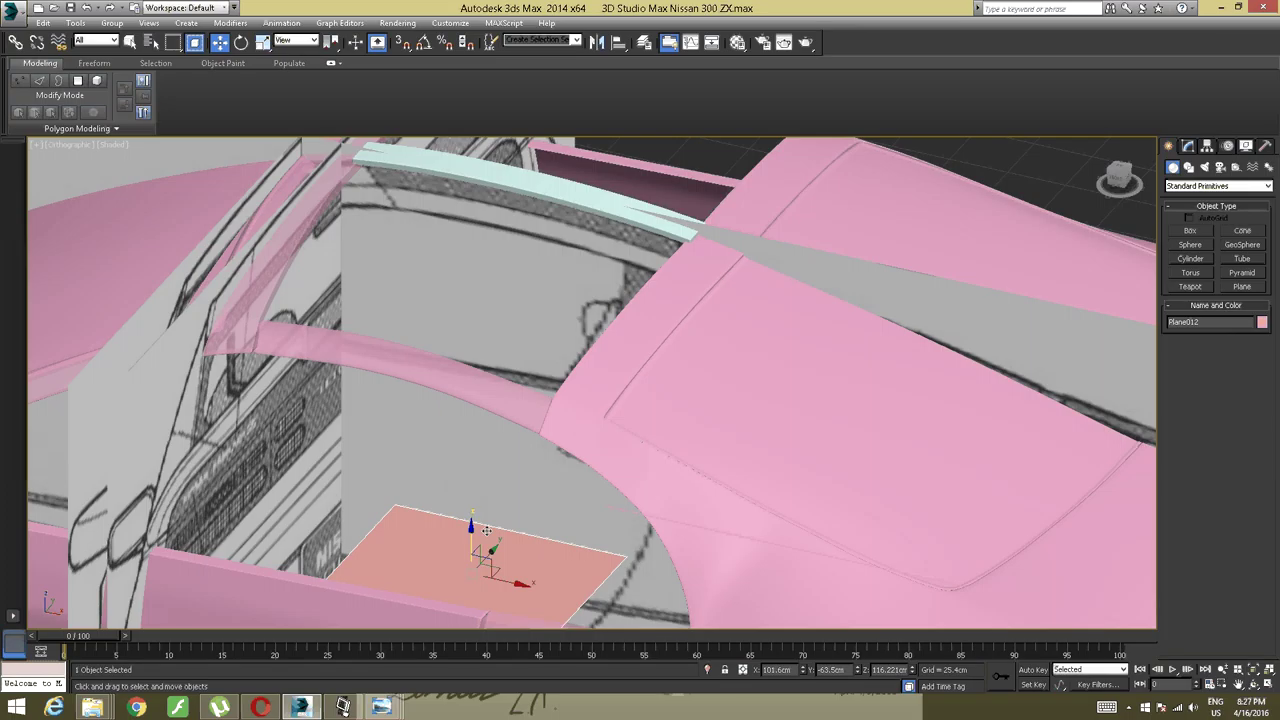
Raise the salmon plane to about 252.5 cm in Z, near the light-blue roof strip.
drag(472, 540, 472, 243)
alt+middle_drag(472, 243, 530, 288)
middle_drag(530, 288, 503, 420)
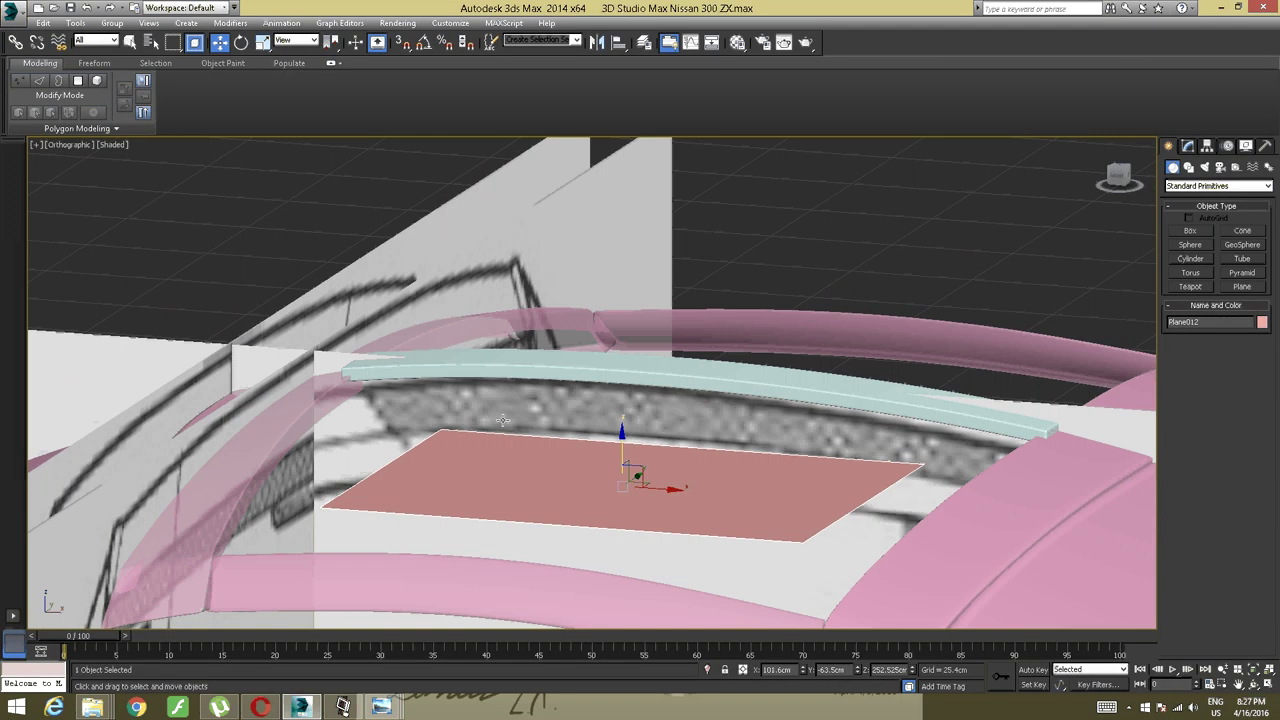
scroll(503, 420, up, 2)
click(505, 350)
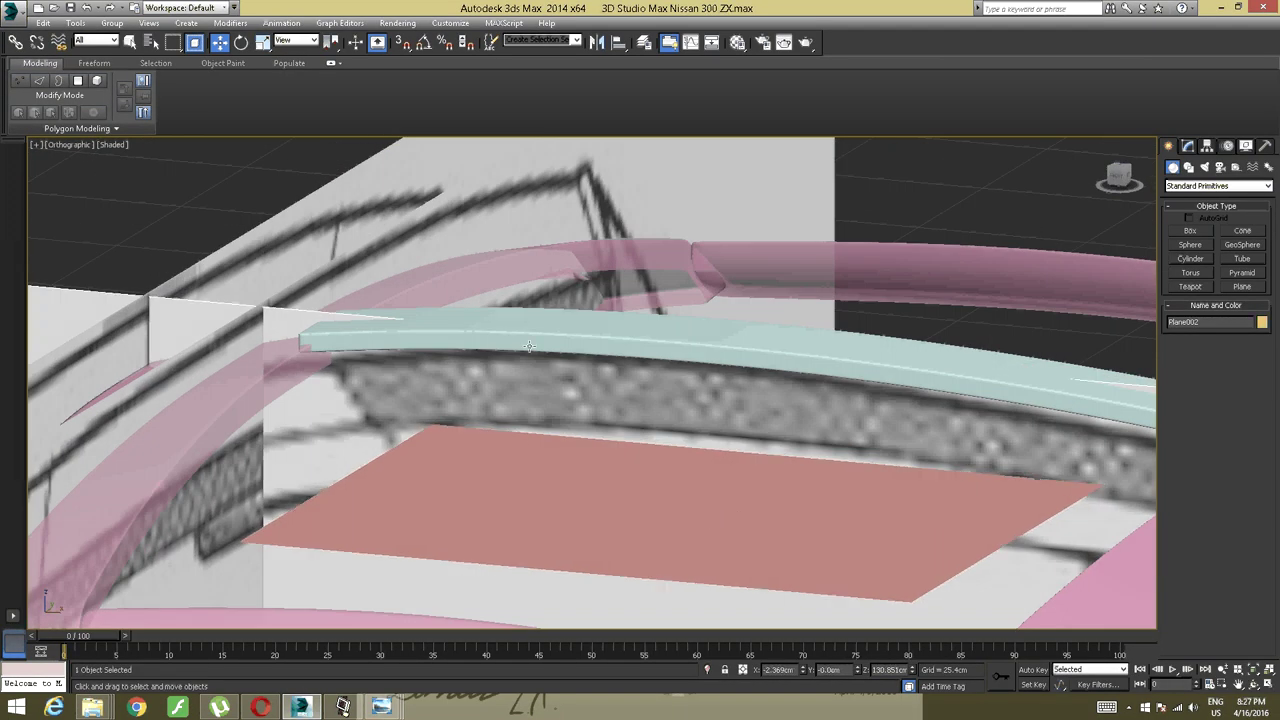
click(420, 336)
alt+middle_drag(420, 336, 650, 410)
click(587, 507)
scroll(636, 410, down, 3)
scroll(650, 410, up, 2)
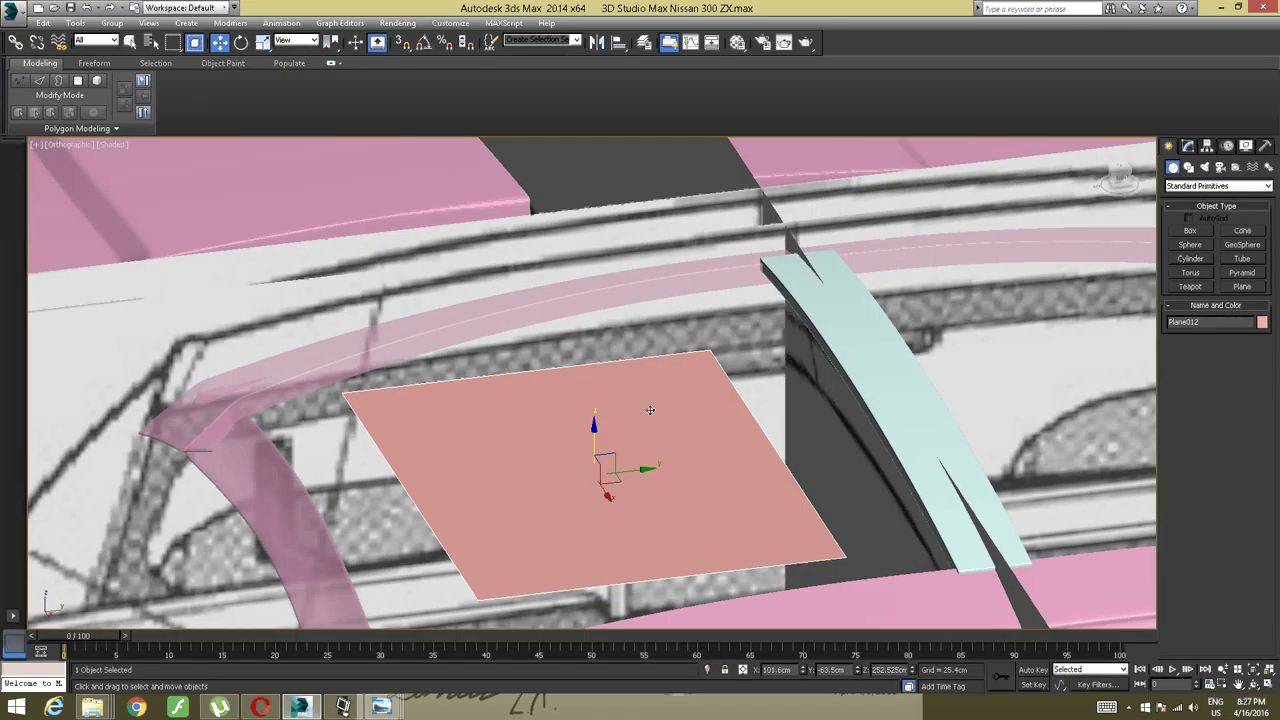
Move the plane against the edge of the light-blue roof strip, to about -44.7 cm in Y and 261.1 cm in Z.
drag(688, 438, 741, 444)
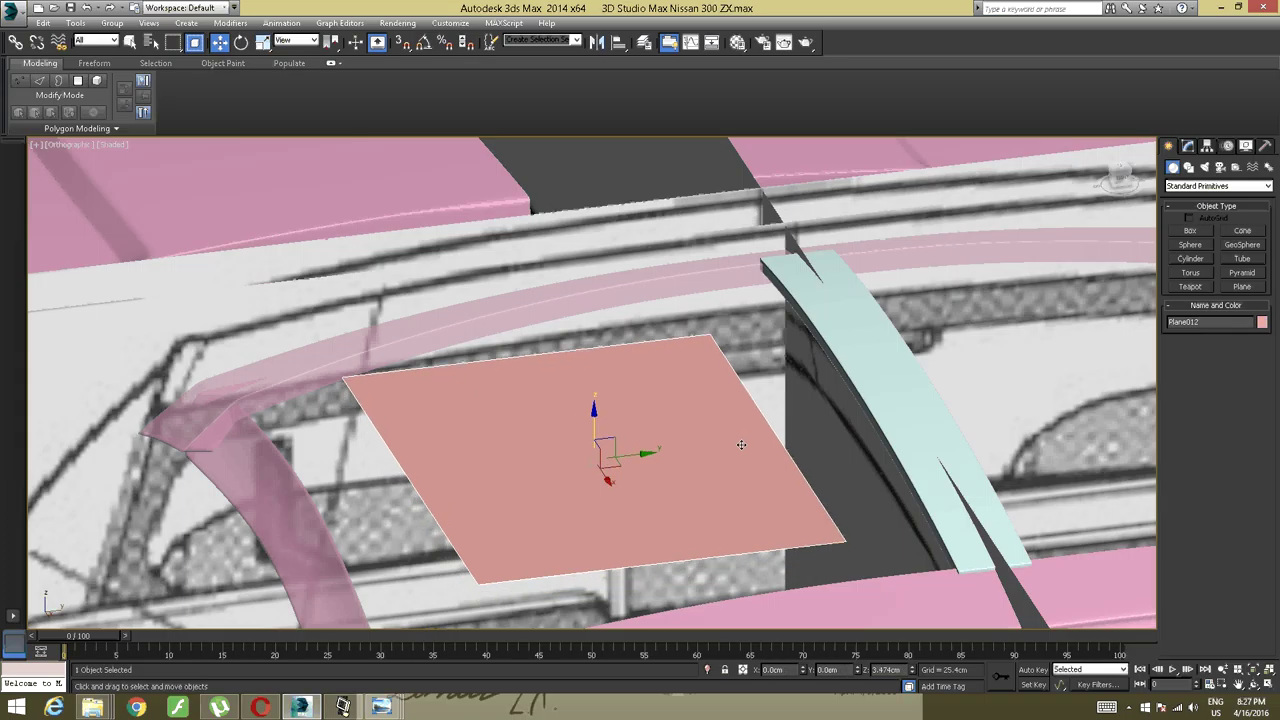
key(ctrl+z)
drag(594, 447, 714, 408)
alt+middle_drag(714, 408, 753, 373)
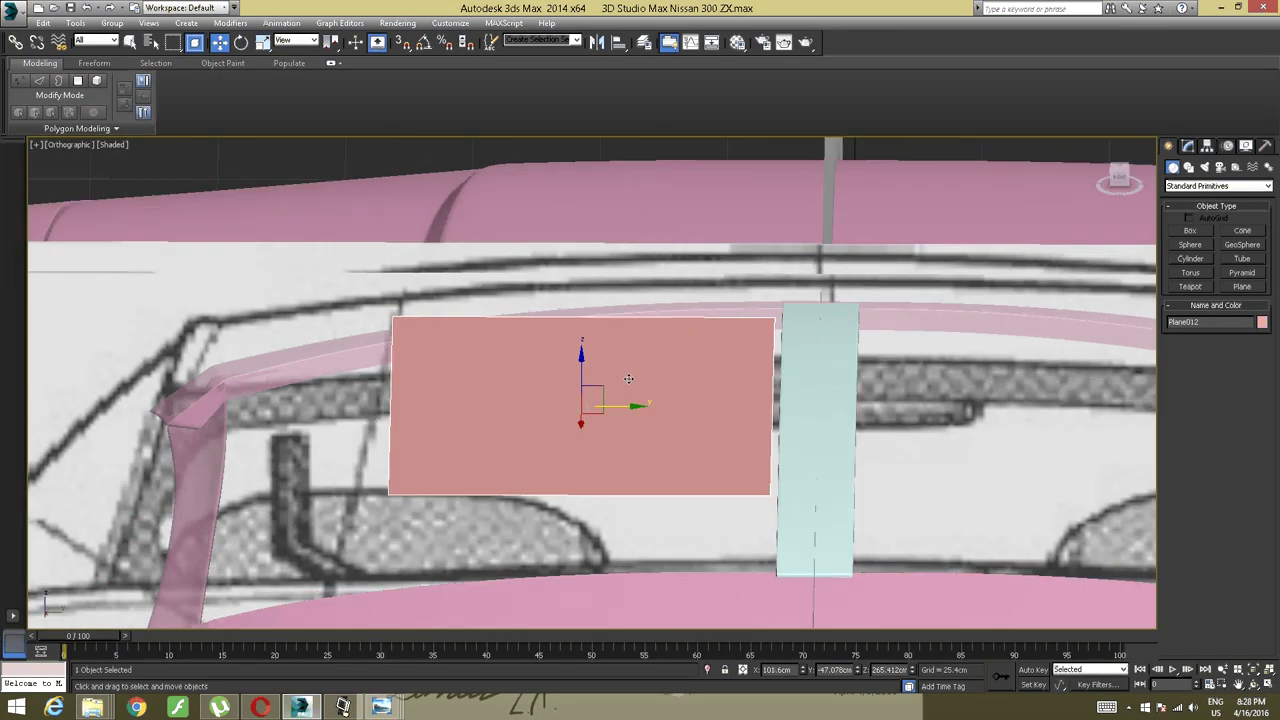
alt+middle_drag(620, 410, 681, 390)
scroll(681, 390, up, 6)
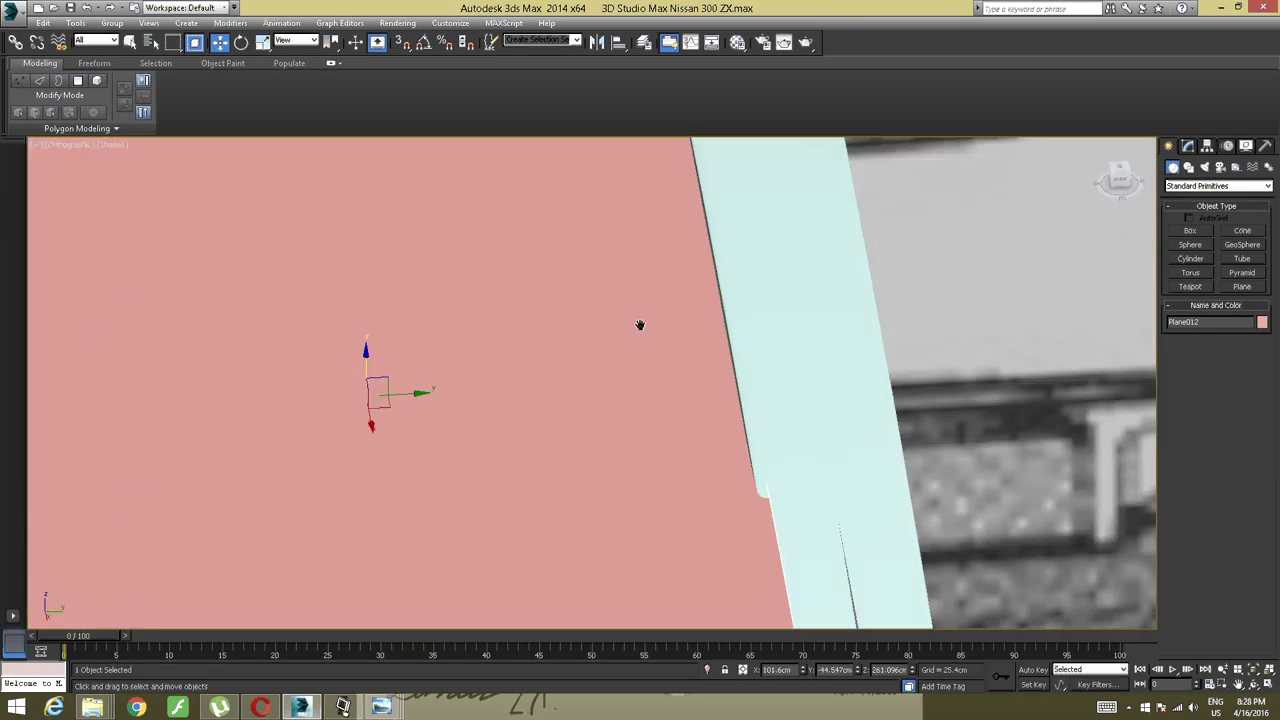
drag(400, 388, 397, 388)
scroll(455, 335, down, 5)
mouse_move(455, 335)
alt+middle_down()
mouse_move(471, 340)
mouse_move(451, 341)
alt+middle_up()
scroll(467, 340, up, 3)
scroll(470, 340, down, 3)
middle_drag(451, 341, 519, 341)
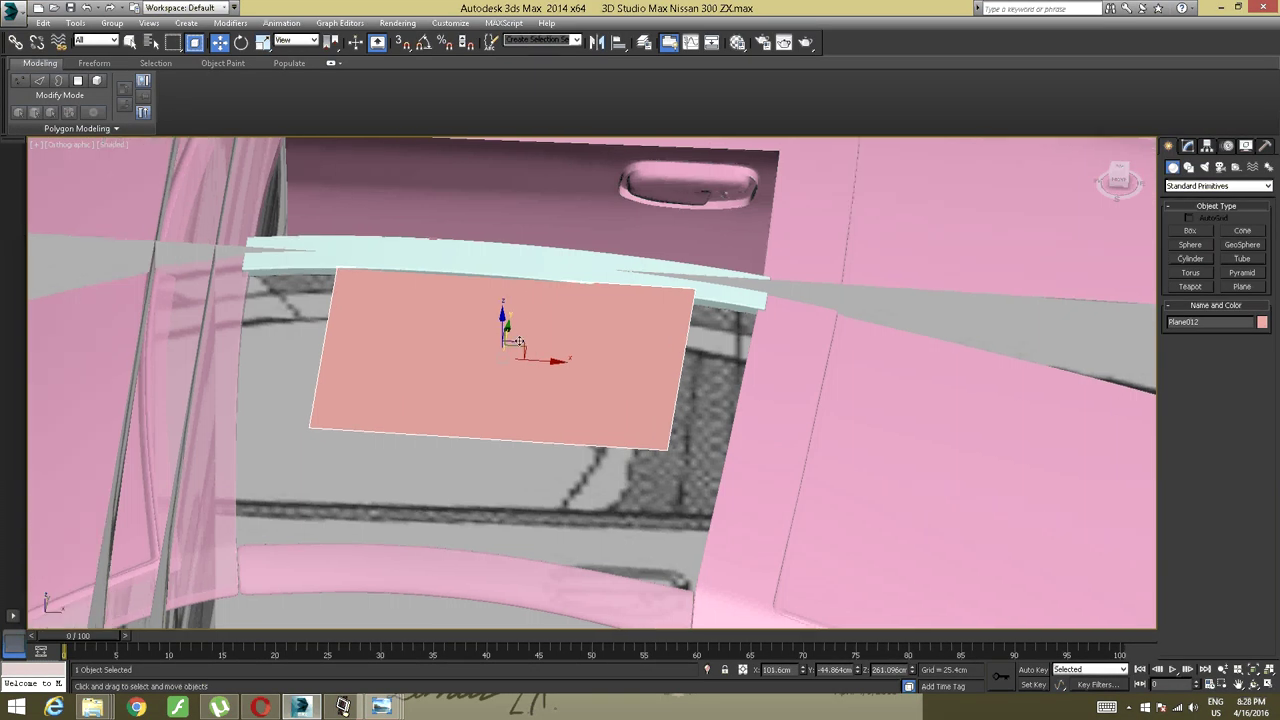
Convert the roof plane to an Editable Poly.
key(shift+z)
key(shift+z)
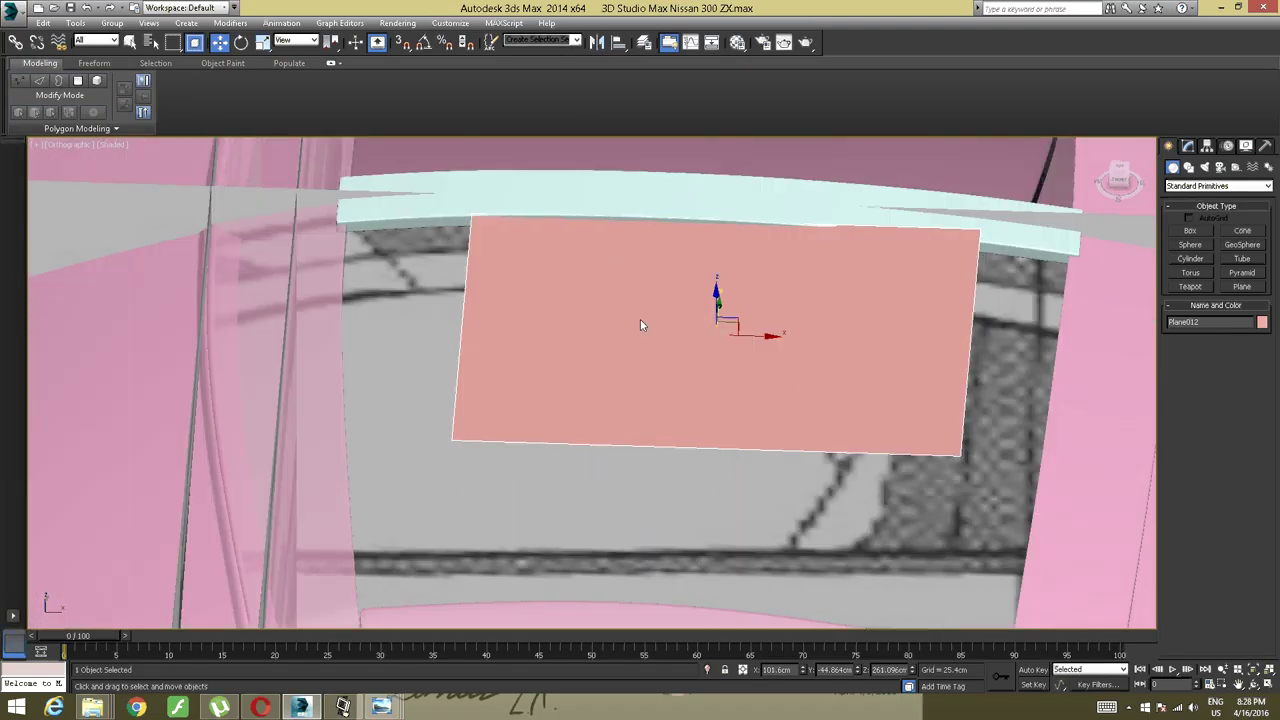
right_click(665, 320)
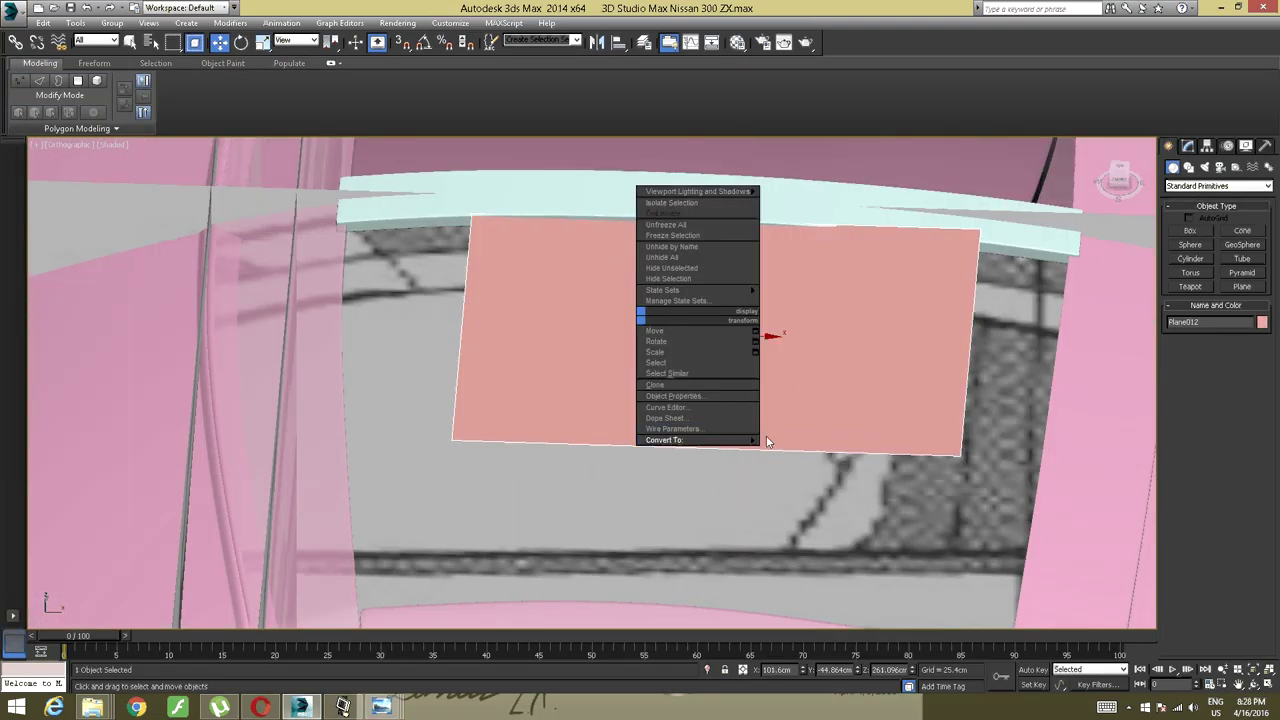
mouse_move(768, 441)
click(806, 451)
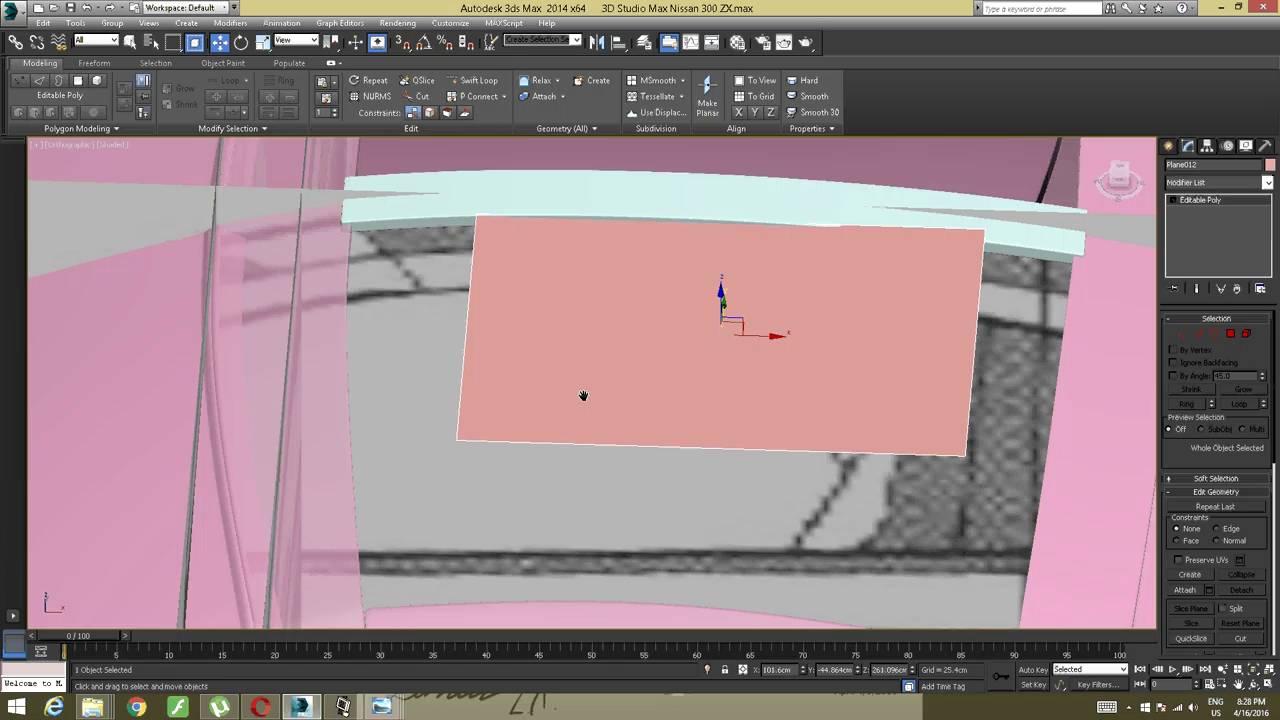
middle_drag(583, 395, 735, 402)
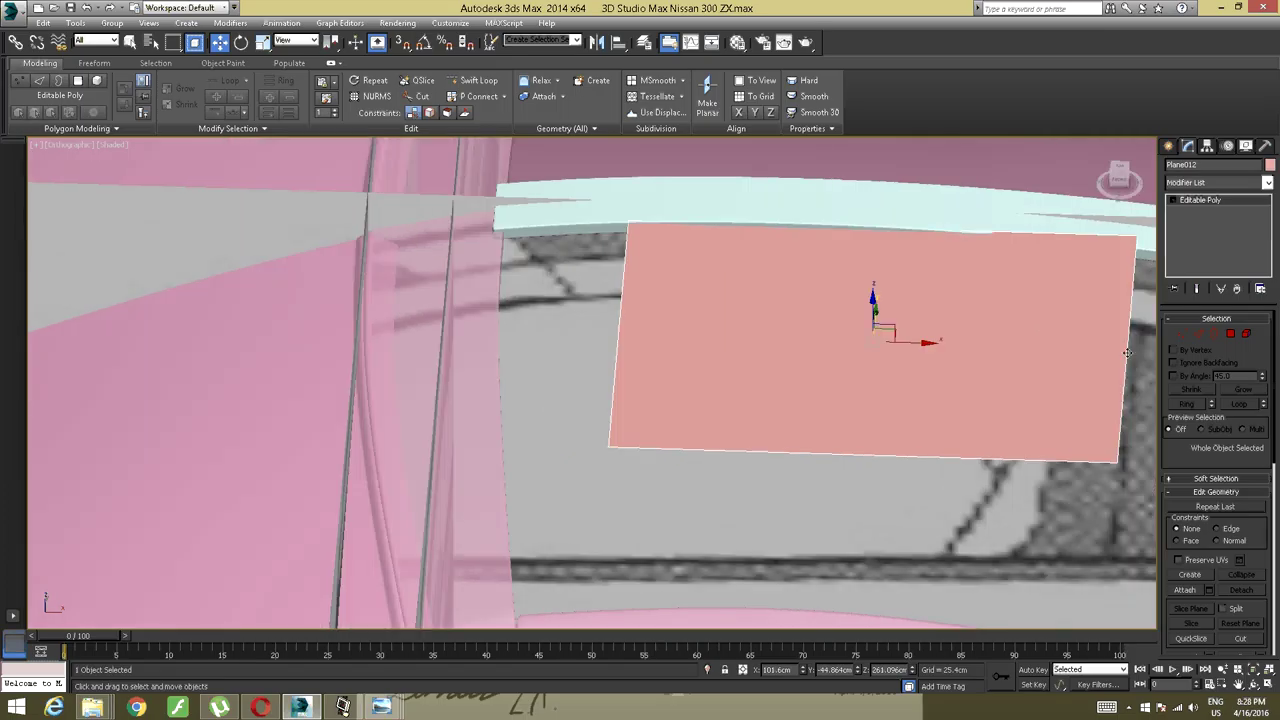
Move the plane's left edge outward to the adjoining frame and lower it to about 256.9 cm in Z.
click(1198, 334)
click(605, 392)
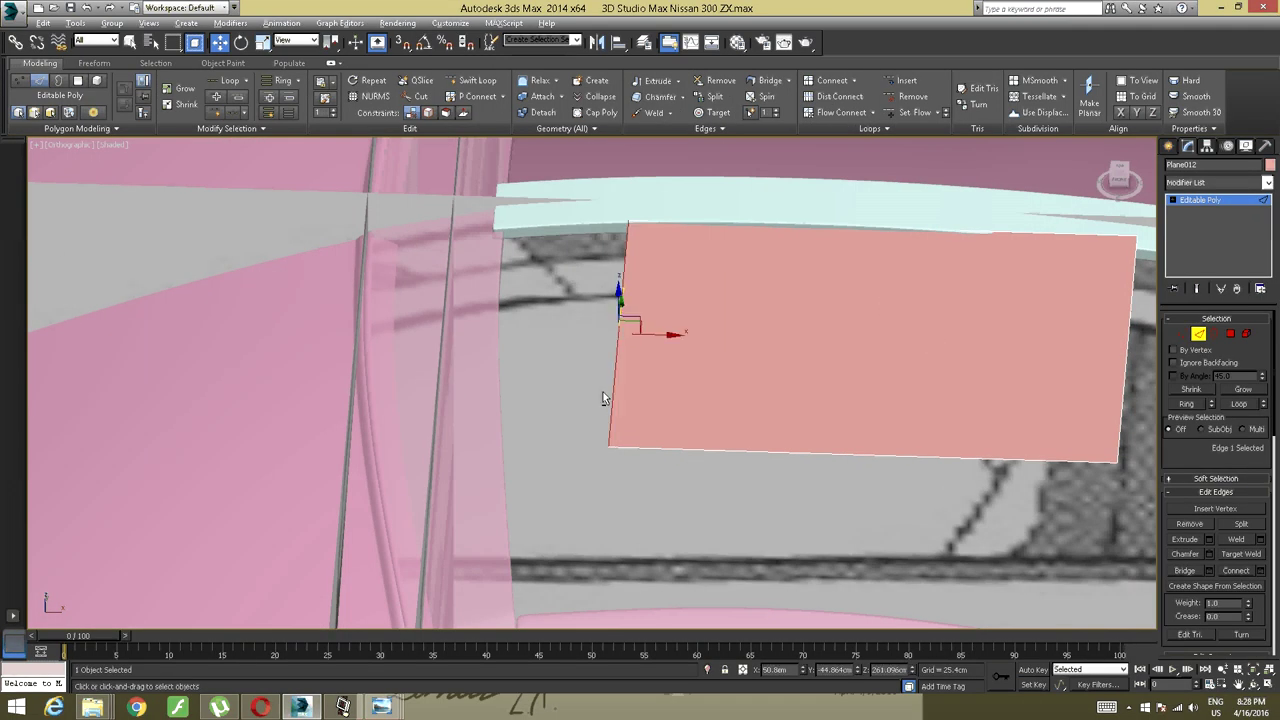
alt+middle_drag(603, 392, 648, 331)
drag(648, 331, 540, 318)
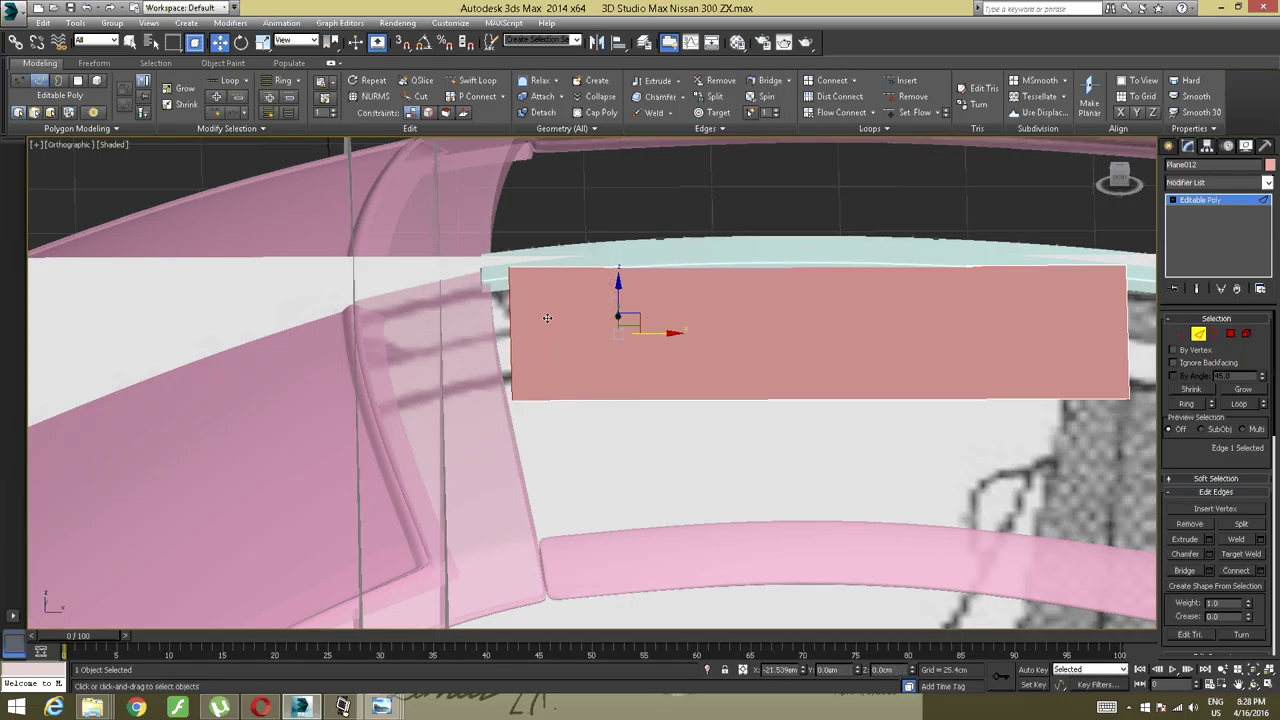
alt+middle_drag(540, 318, 527, 310)
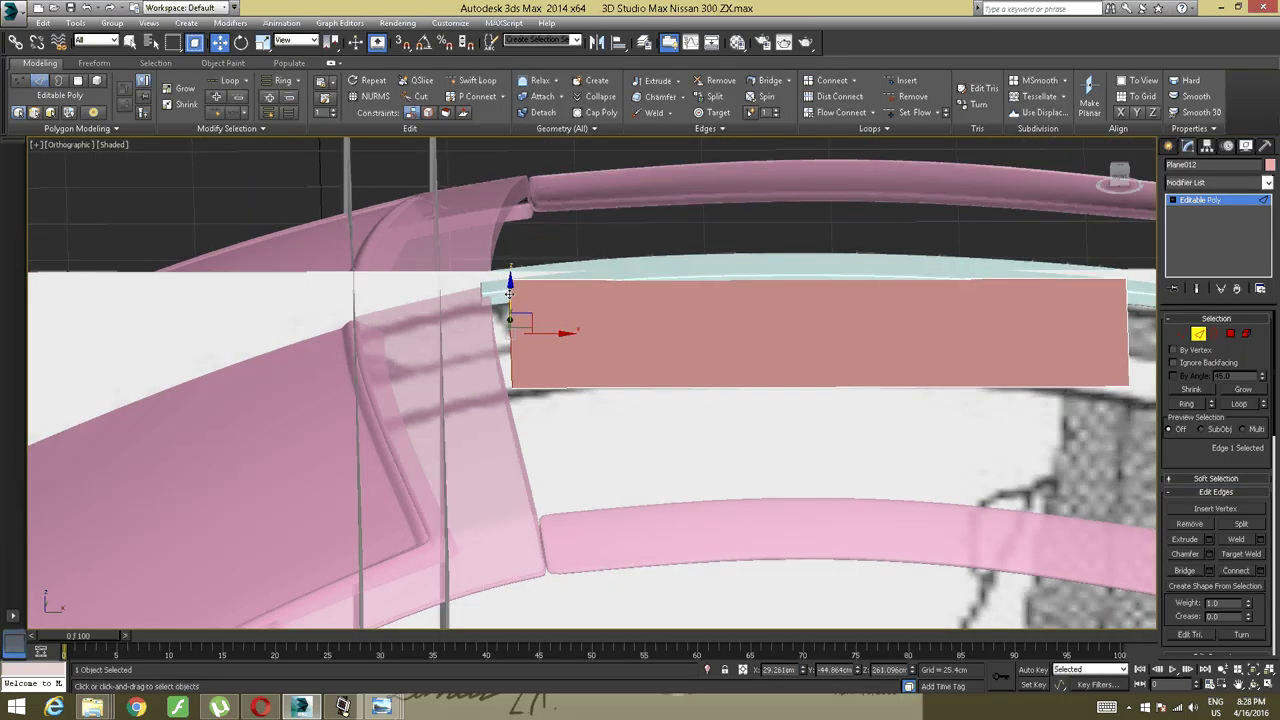
drag(528, 312, 535, 323)
scroll(535, 323, up, 3)
mouse_move(535, 323)
alt+middle_down()
mouse_move(512, 347)
mouse_move(529, 334)
alt+middle_up()
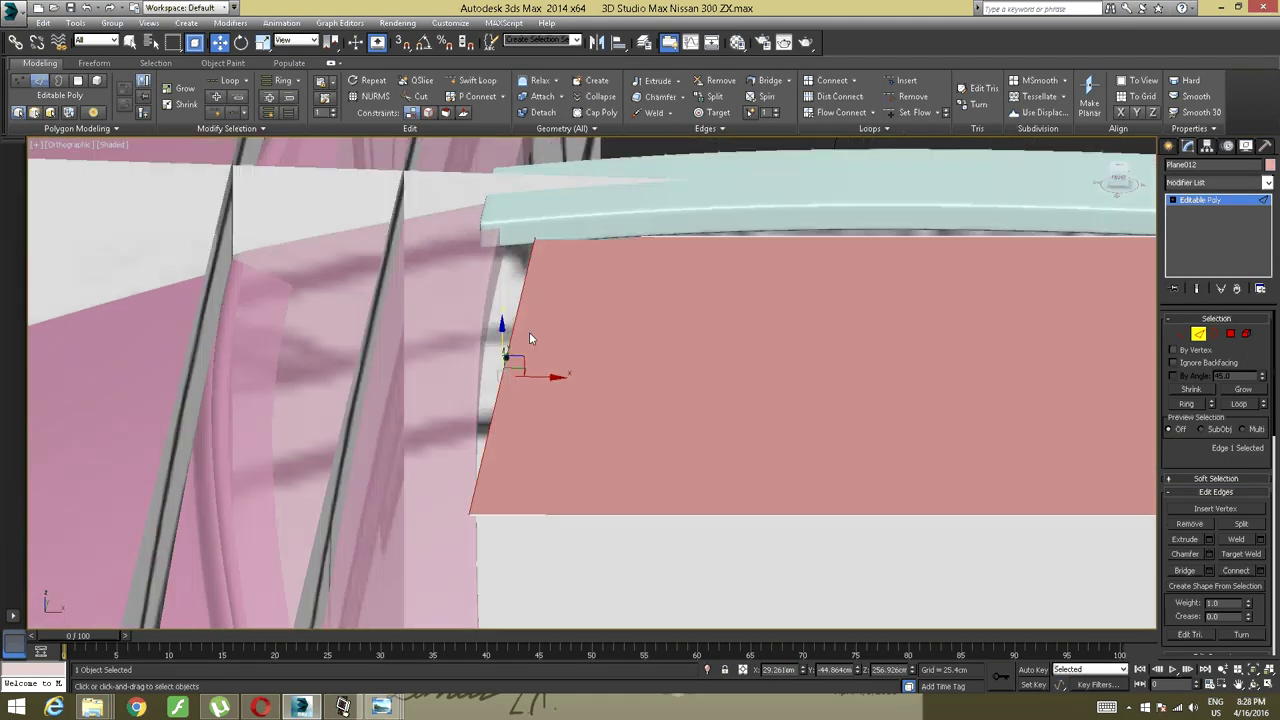
drag(546, 372, 506, 372)
Move the plane's right edge to the pink body panel, at about 170.4 cm in X and 255.1 cm in Z.
alt+middle_drag(608, 330, 425, 295)
scroll(589, 309, down, 3)
scroll(642, 292, up, 3)
alt+middle_drag(642, 292, 600, 328)
click(731, 299)
alt+middle_drag(731, 299, 708, 296)
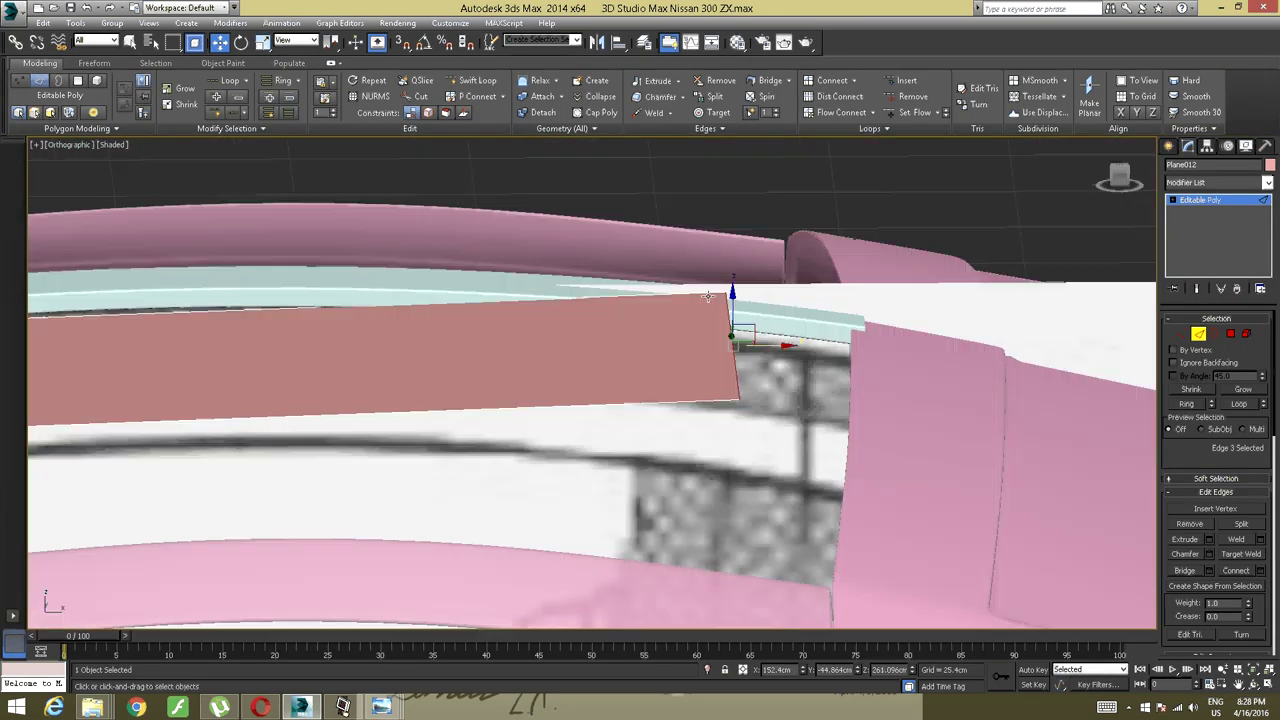
drag(762, 345, 840, 350)
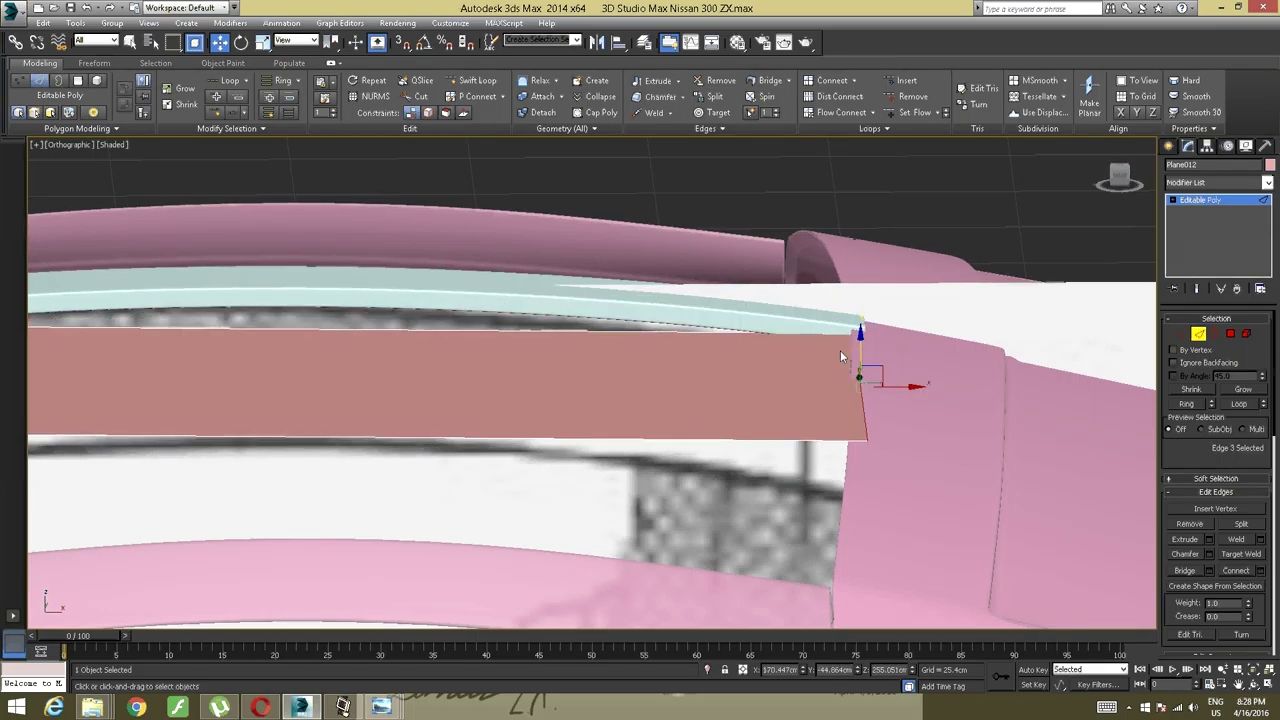
Fine-tune the right edge in X so it lines up with the body panel's border, then deselect it.
scroll(840, 350, up, 3)
alt+middle_drag(831, 361, 886, 407)
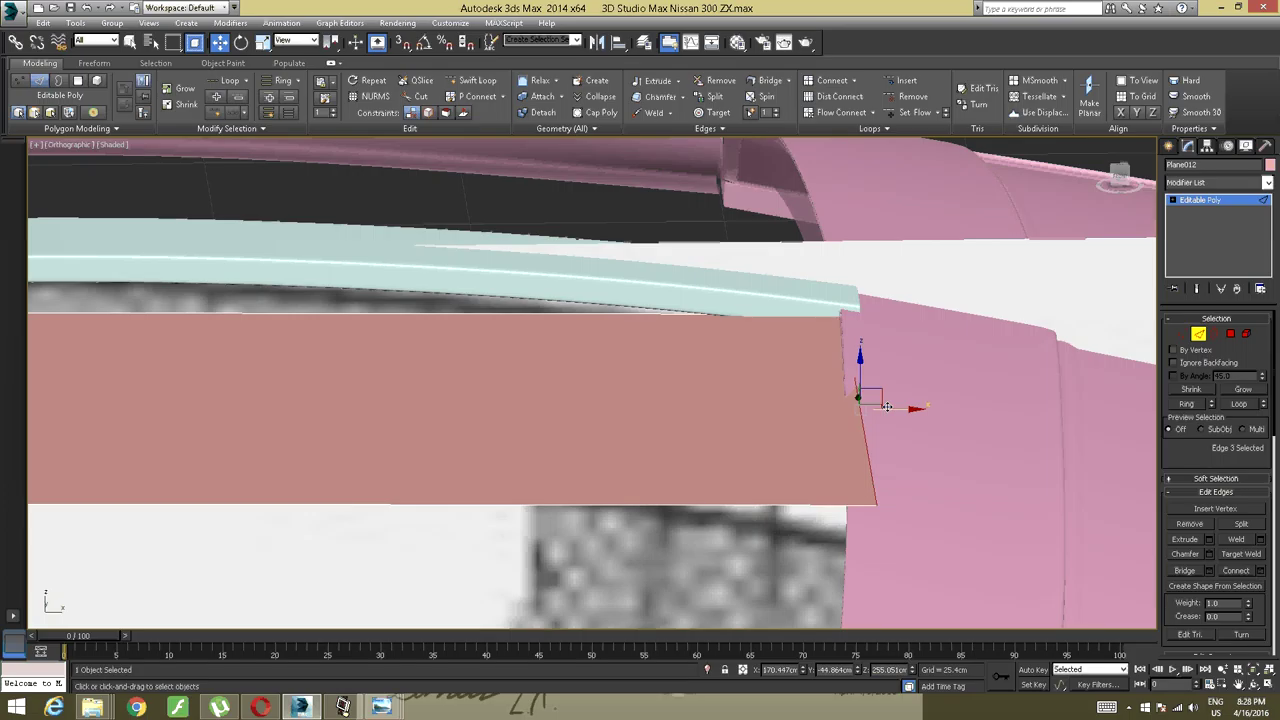
drag(898, 410, 903, 408)
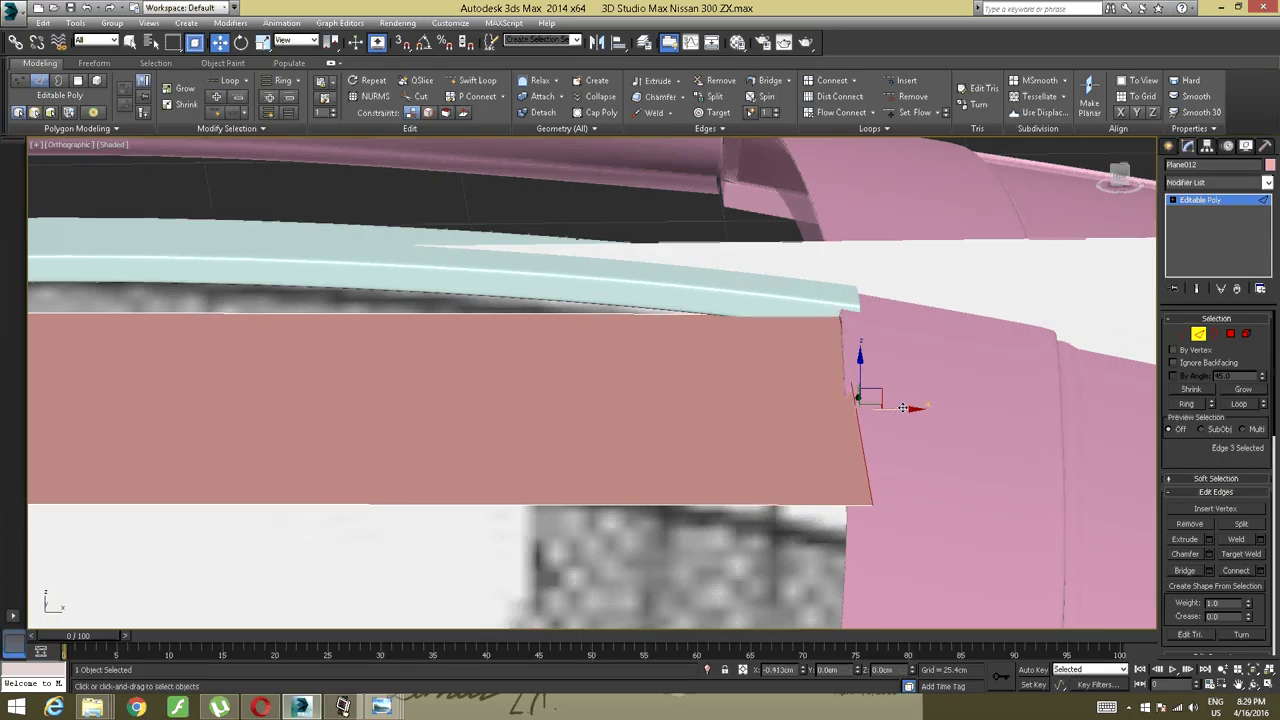
alt+middle_drag(796, 412, 806, 372)
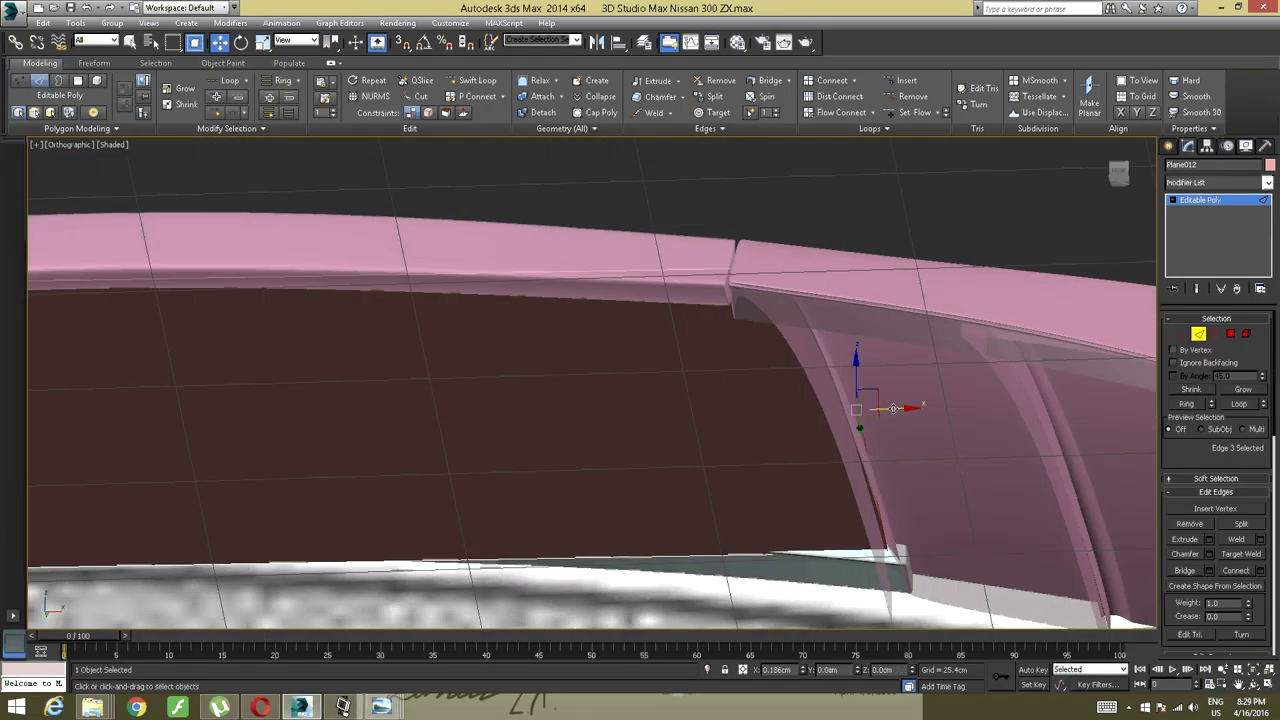
drag(892, 409, 893, 408)
alt+middle_drag(818, 398, 727, 387)
click(866, 400)
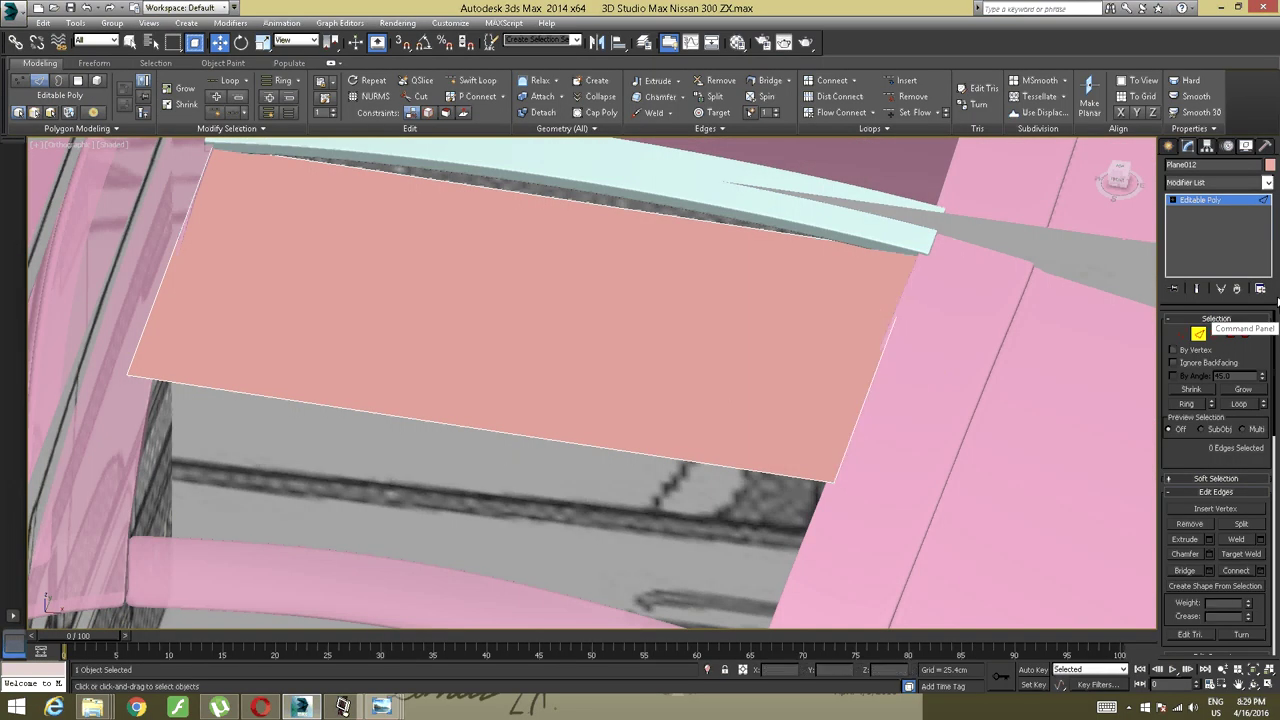
In the Top view, move the plane's lower-right vertex to the side rail, at about 165.6 cm in X and -123.6 cm in Y.
click(1185, 334)
alt+middle_drag(800, 415, 871, 376)
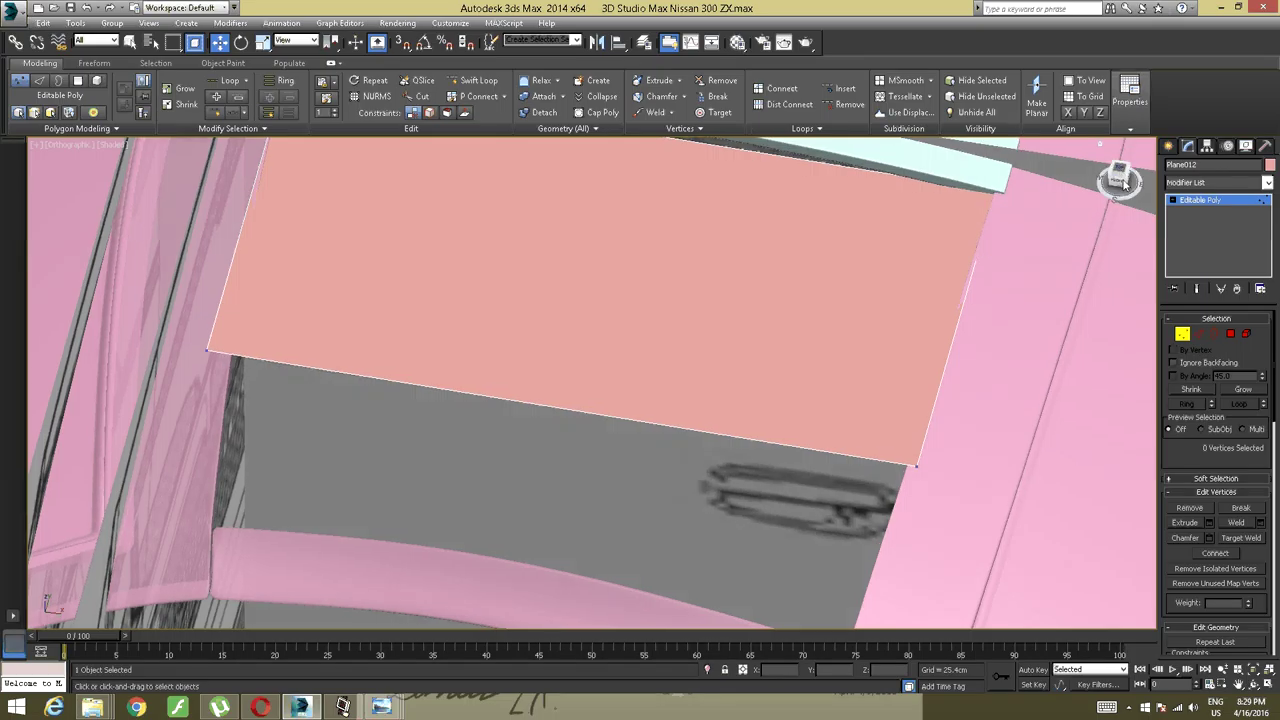
click(1118, 178)
scroll(770, 405, down, 3)
drag(836, 396, 858, 428)
drag(494, 457, 510, 394)
scroll(874, 420, up, 3)
middle_drag(875, 429, 859, 381)
drag(826, 372, 799, 566)
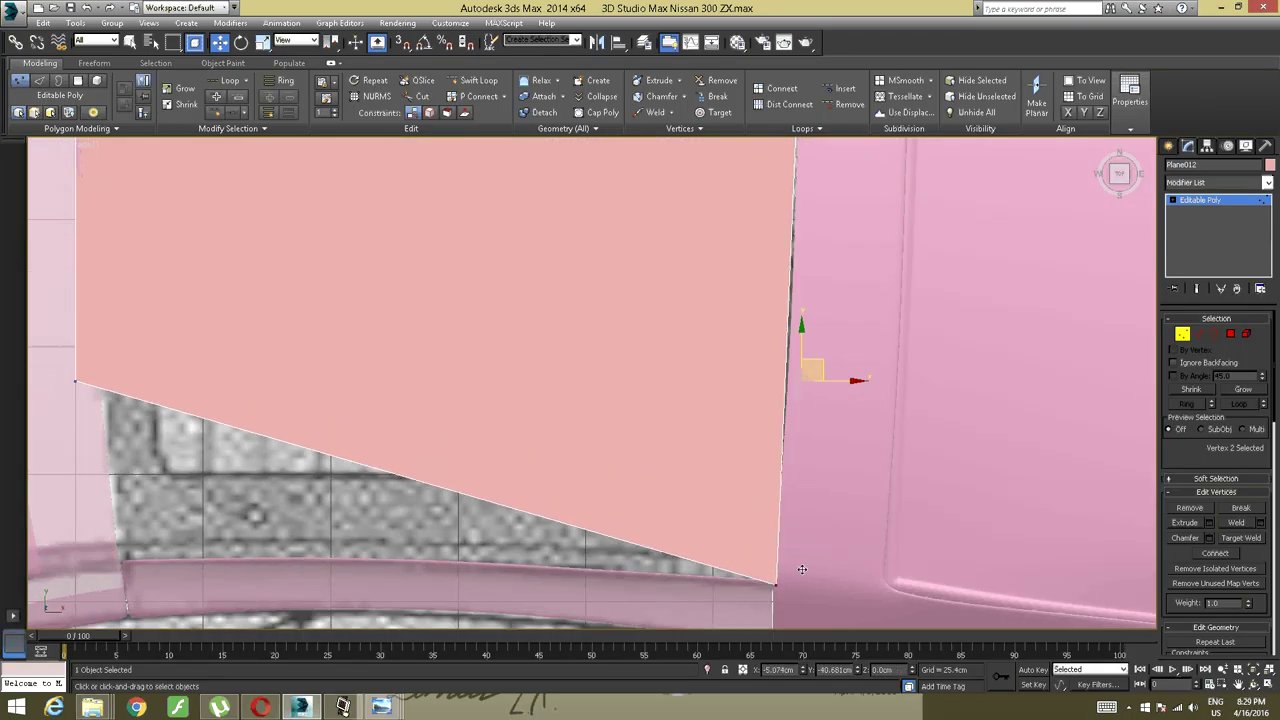
Move the plane's lower-left vertex to the side rail, at about 33.4 cm in X and -120.1 cm in Y.
middle_drag(547, 444, 854, 419)
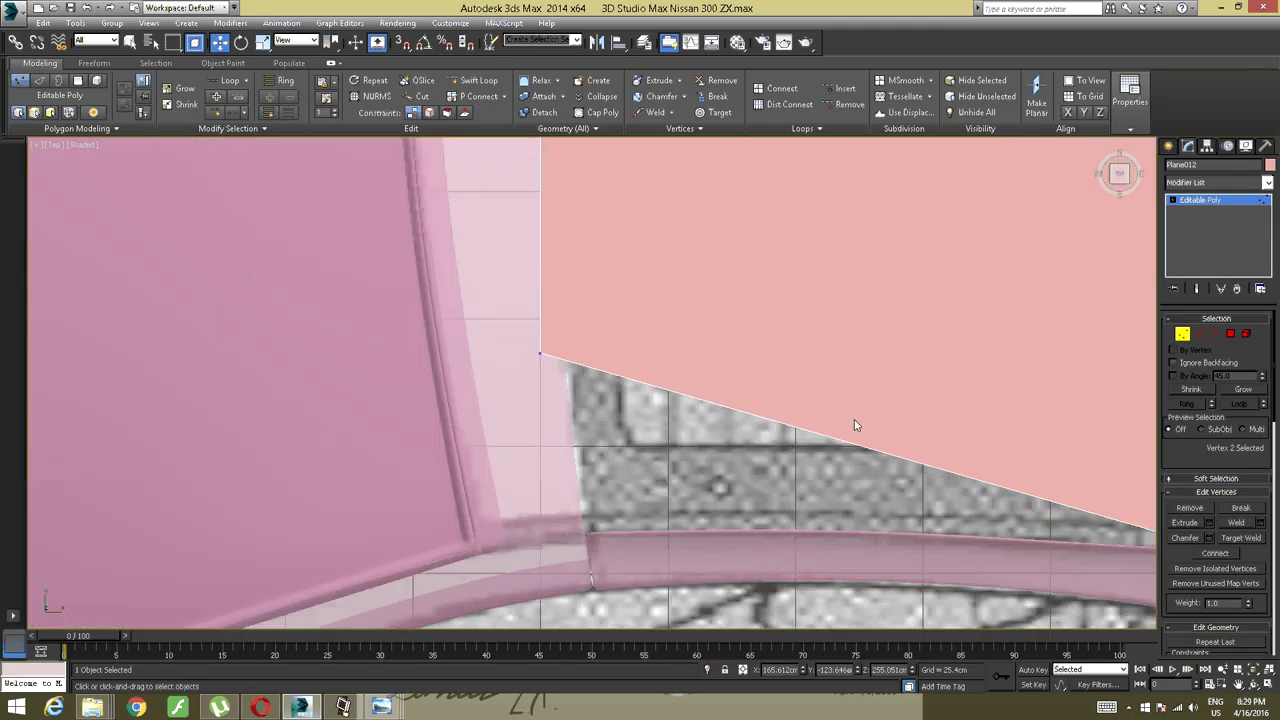
drag(634, 300, 414, 430)
drag(561, 334, 599, 519)
middle_drag(597, 414, 614, 457)
scroll(690, 378, down, 2)
middle_drag(701, 375, 486, 406)
middle_drag(691, 352, 656, 382)
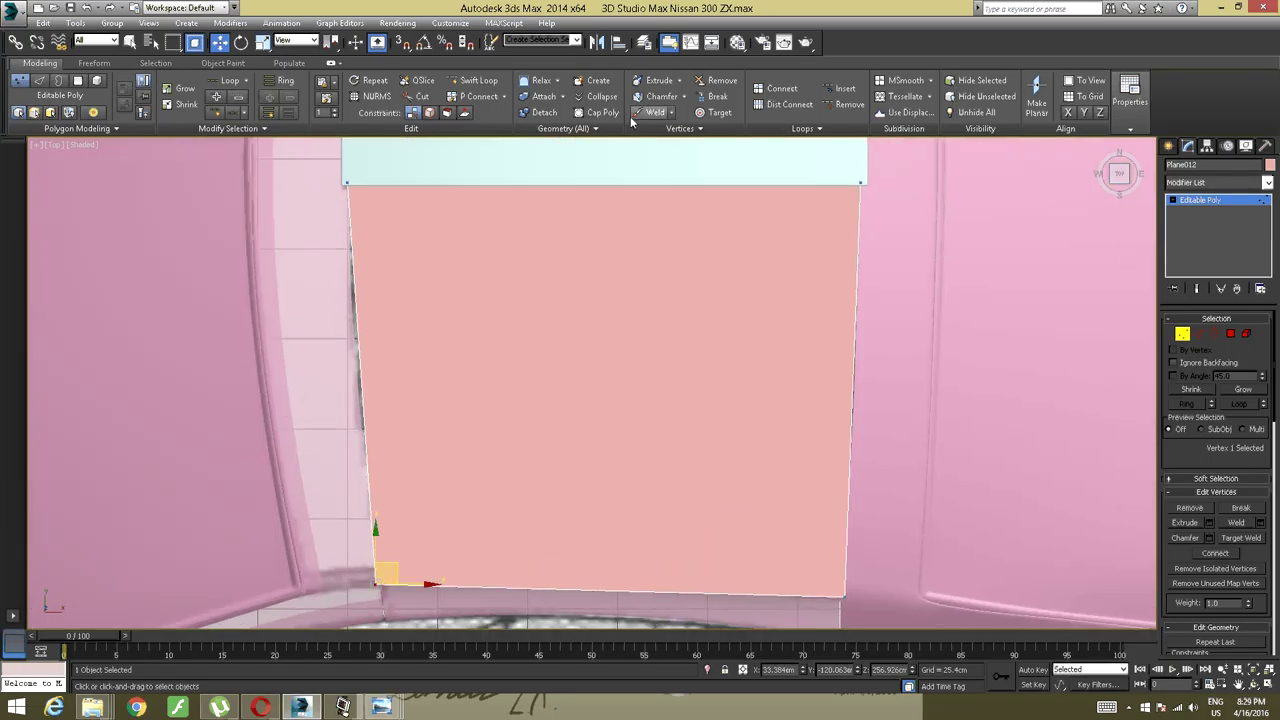
Add three roughly evenly spaced crosswise edge loops to the plane with Swift Loop.
click(474, 80)
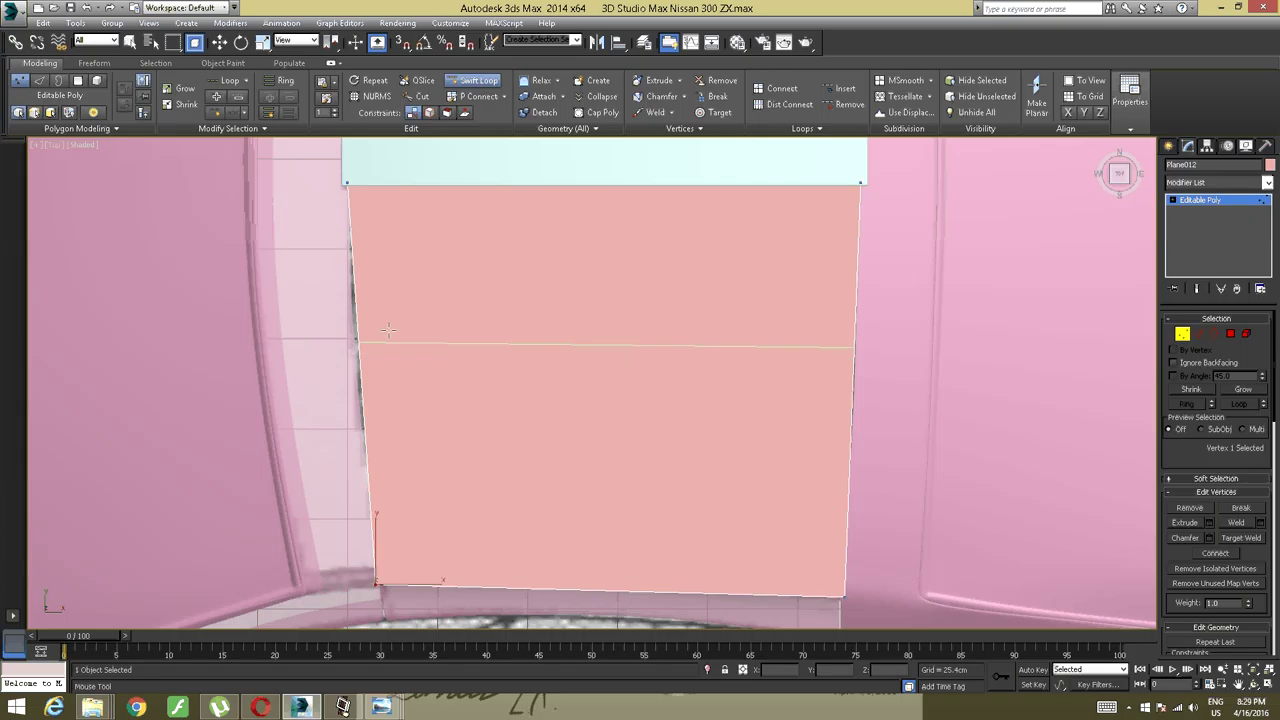
click(390, 287)
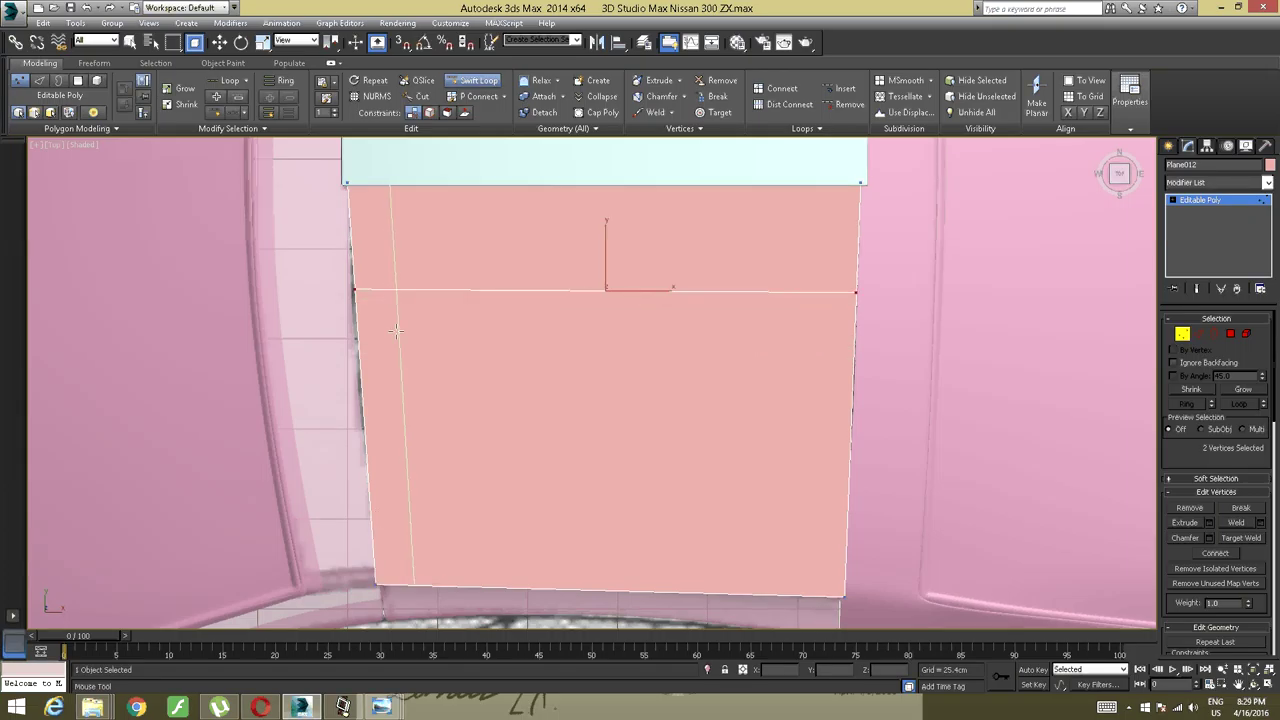
click(386, 395)
click(398, 491)
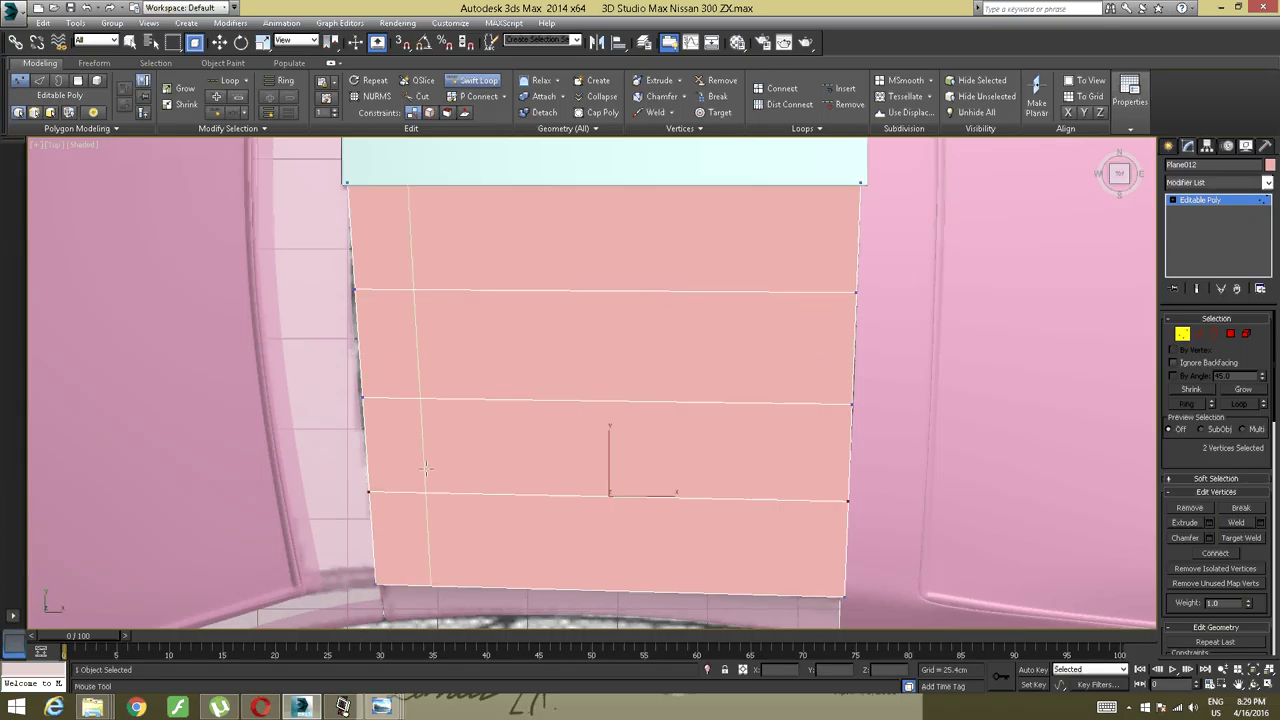
right_click(438, 422)
Select the three inner vertices on the plane's left edge and shift them outward by about 1.17 cm in X.
middle_drag(438, 421, 454, 430)
scroll(470, 427, up, 2)
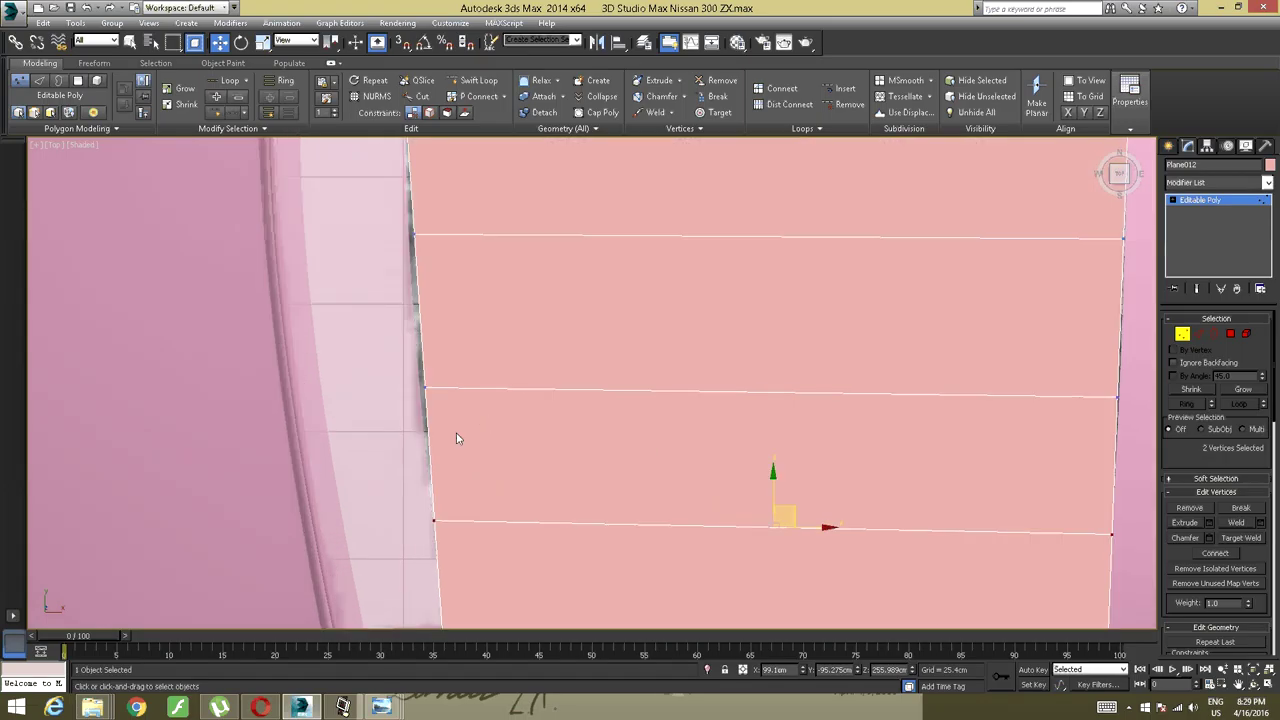
drag(487, 480, 406, 549)
ctrl+drag(487, 351, 359, 437)
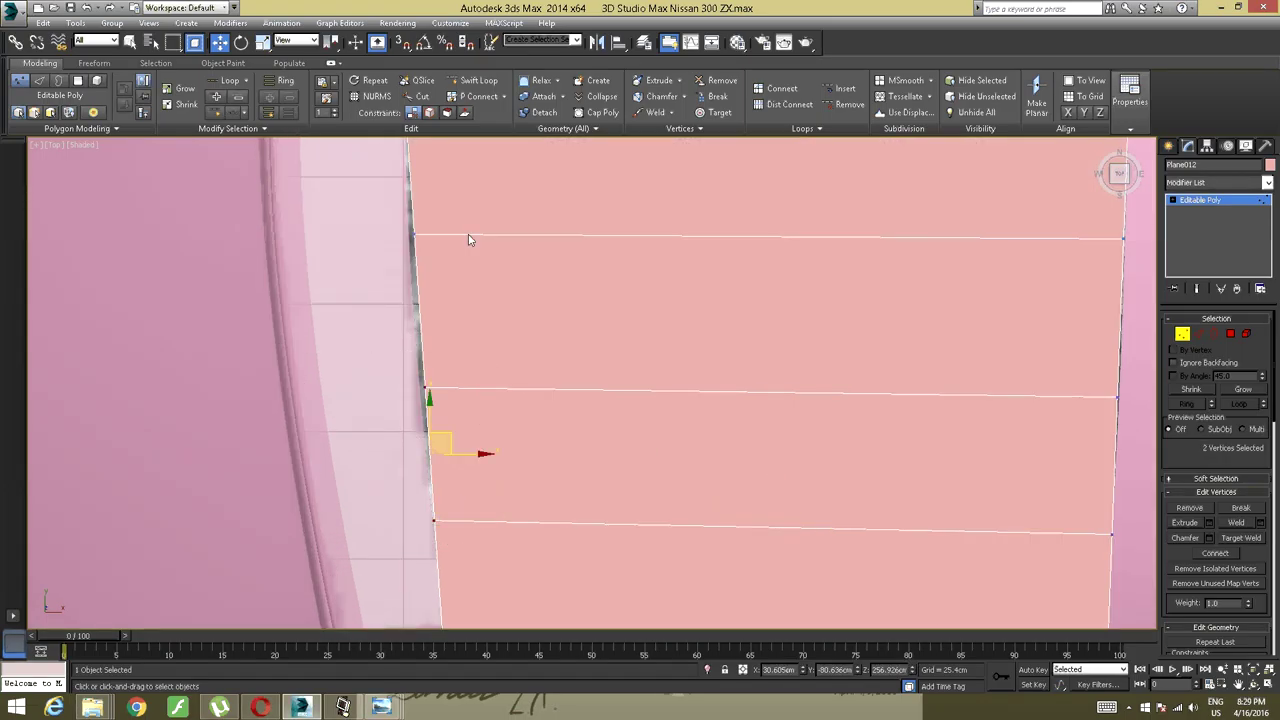
ctrl+drag(430, 212, 360, 288)
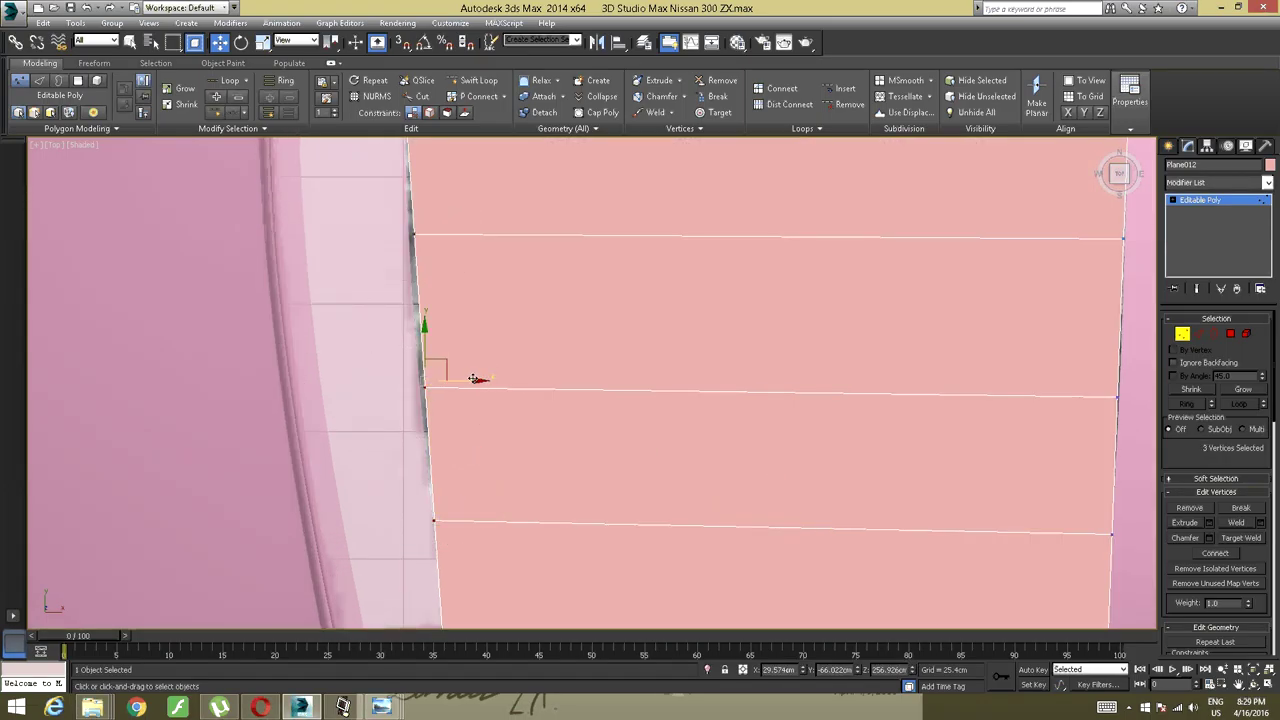
drag(474, 379, 469, 381)
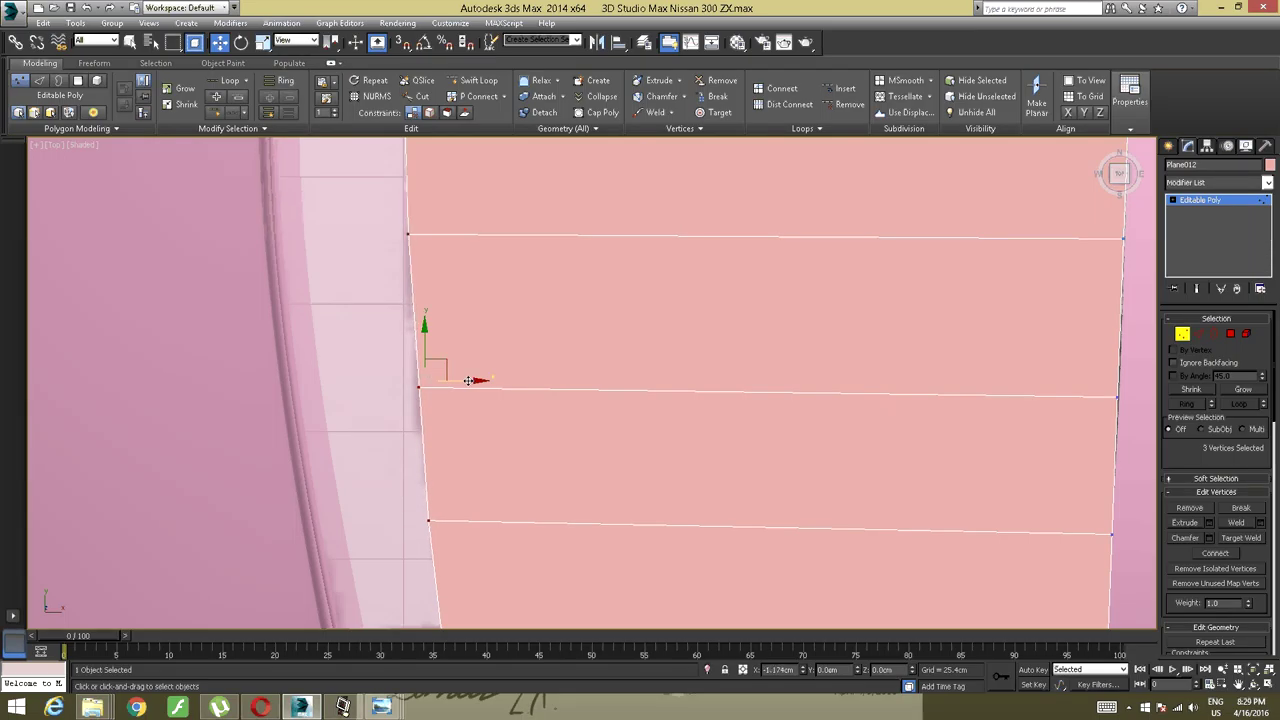
middle_drag(470, 336, 484, 377)
Move the middle vertex of the plane's left edge outward to about 27.7 cm in X.
drag(537, 323, 377, 471)
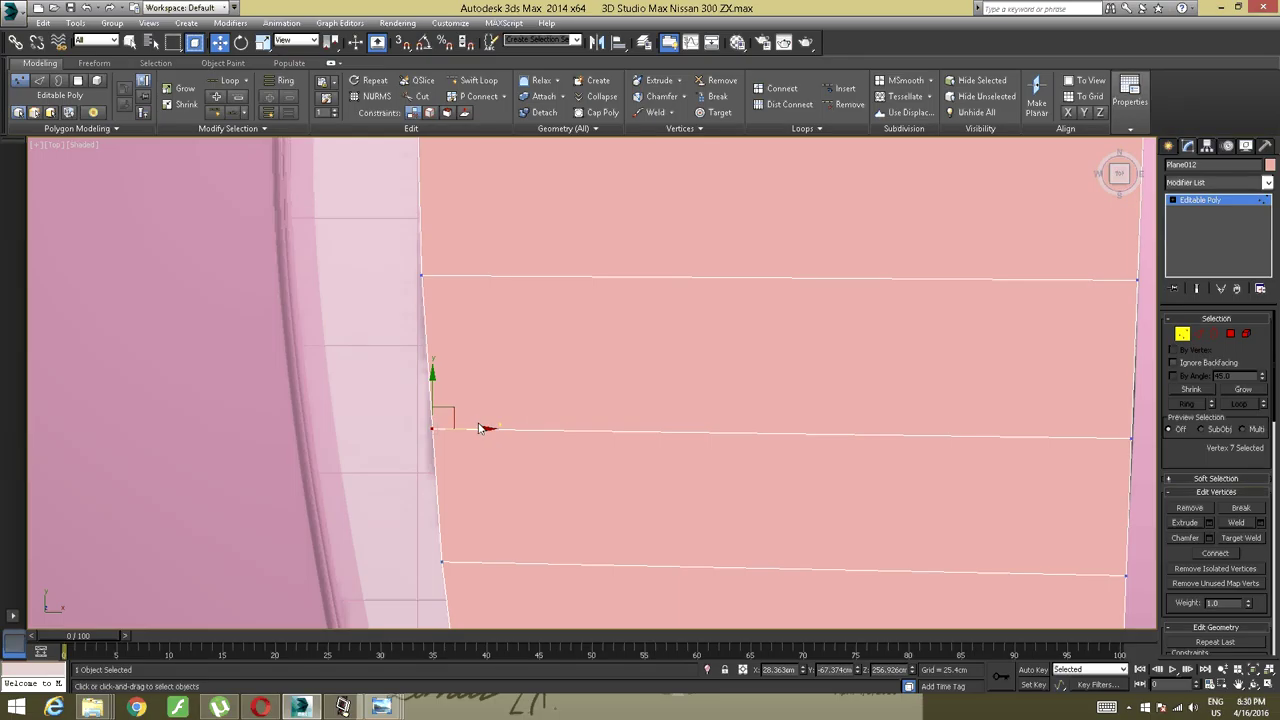
alt+middle_drag(517, 403, 540, 321)
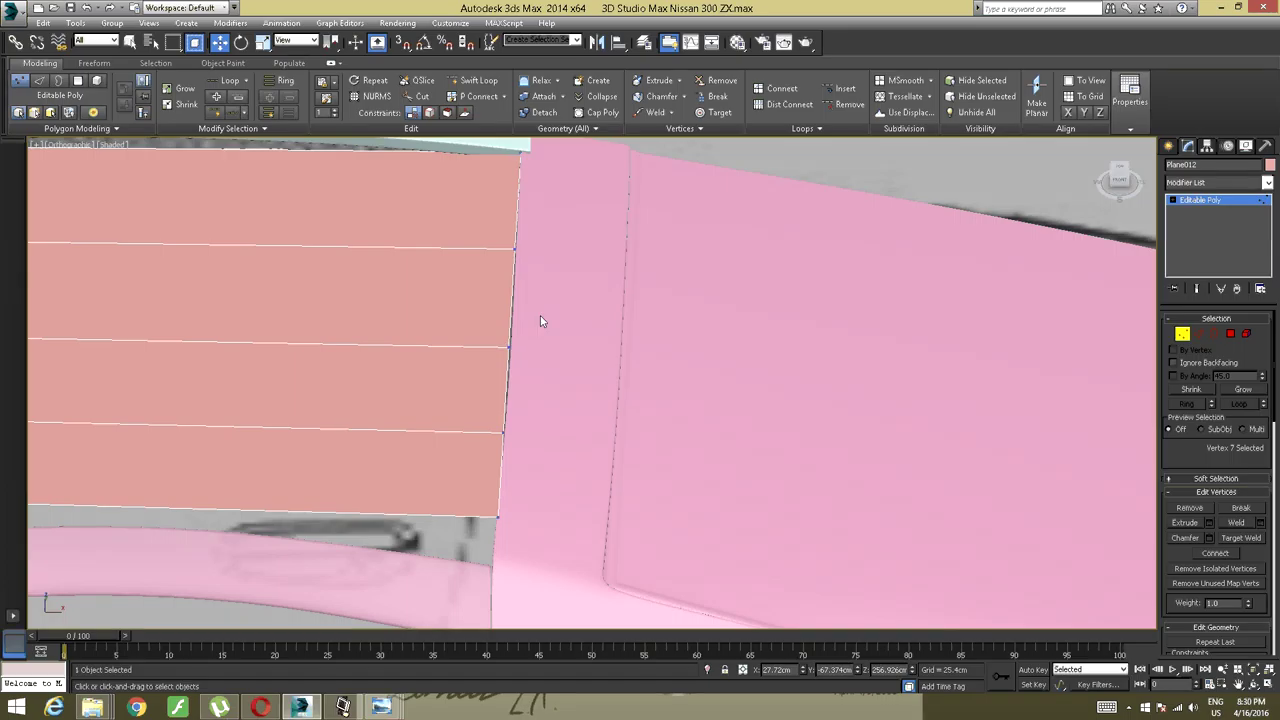
click(1119, 167)
scroll(730, 212, down, 15)
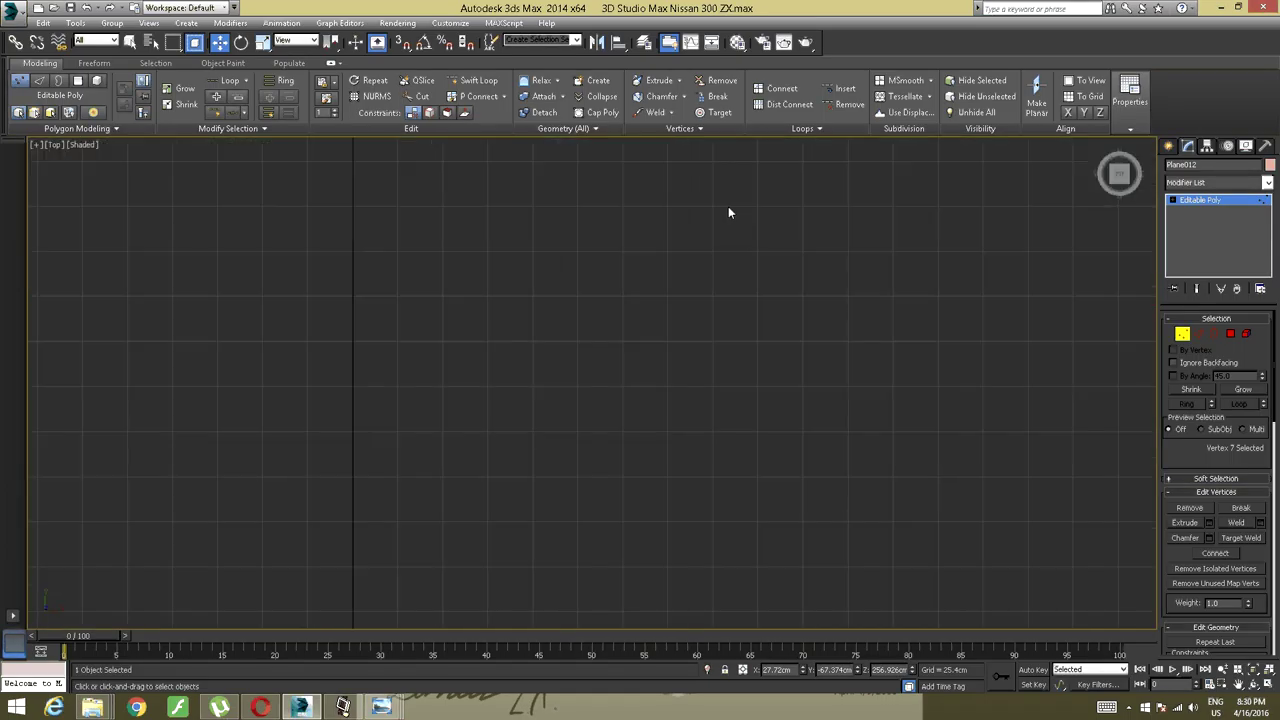
Move the upper inner vertex on the plane's right edge outward to about 170.0 cm in X.
middle_drag(731, 211, 673, 357)
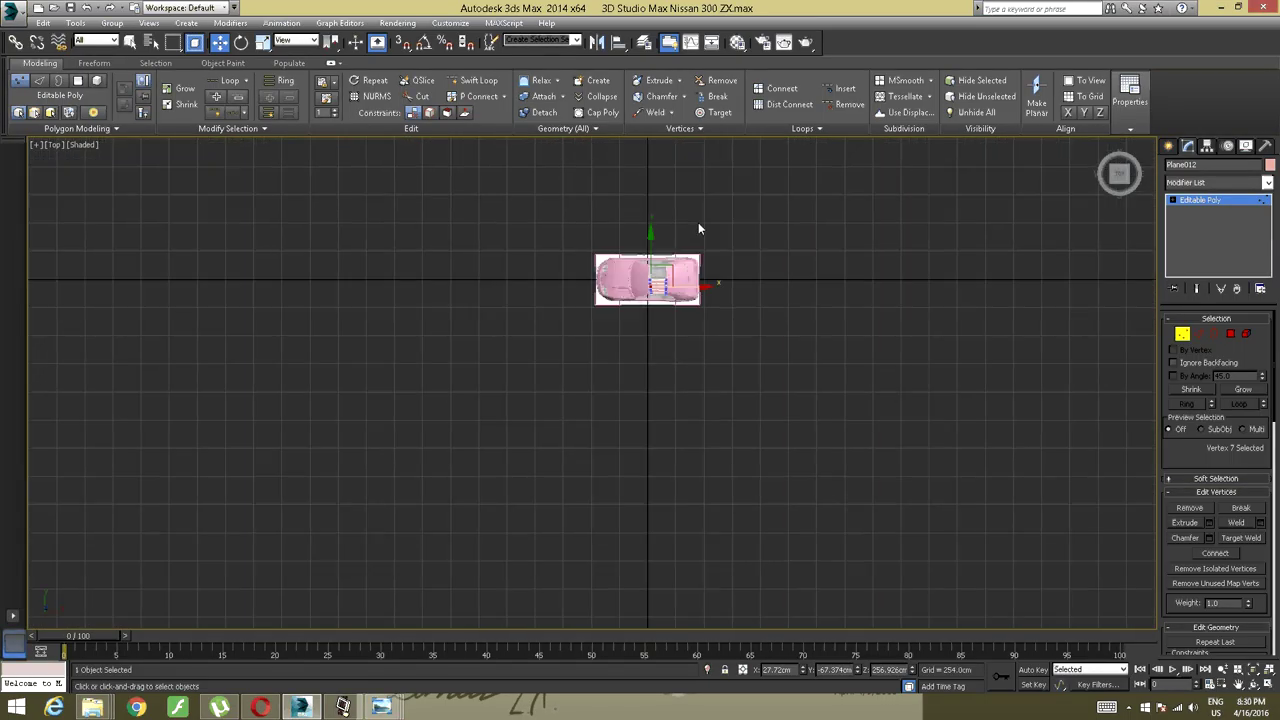
key(z)
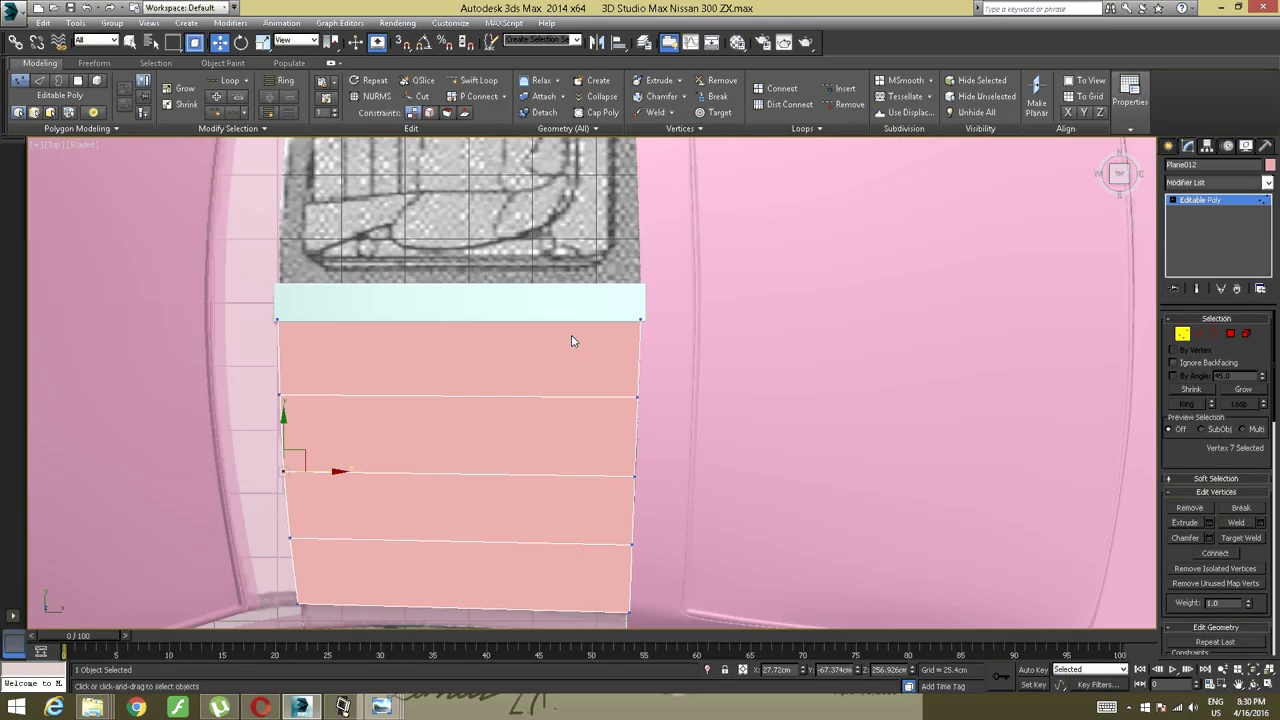
scroll(625, 466, up, 4)
middle_drag(715, 313, 670, 286)
click(605, 303)
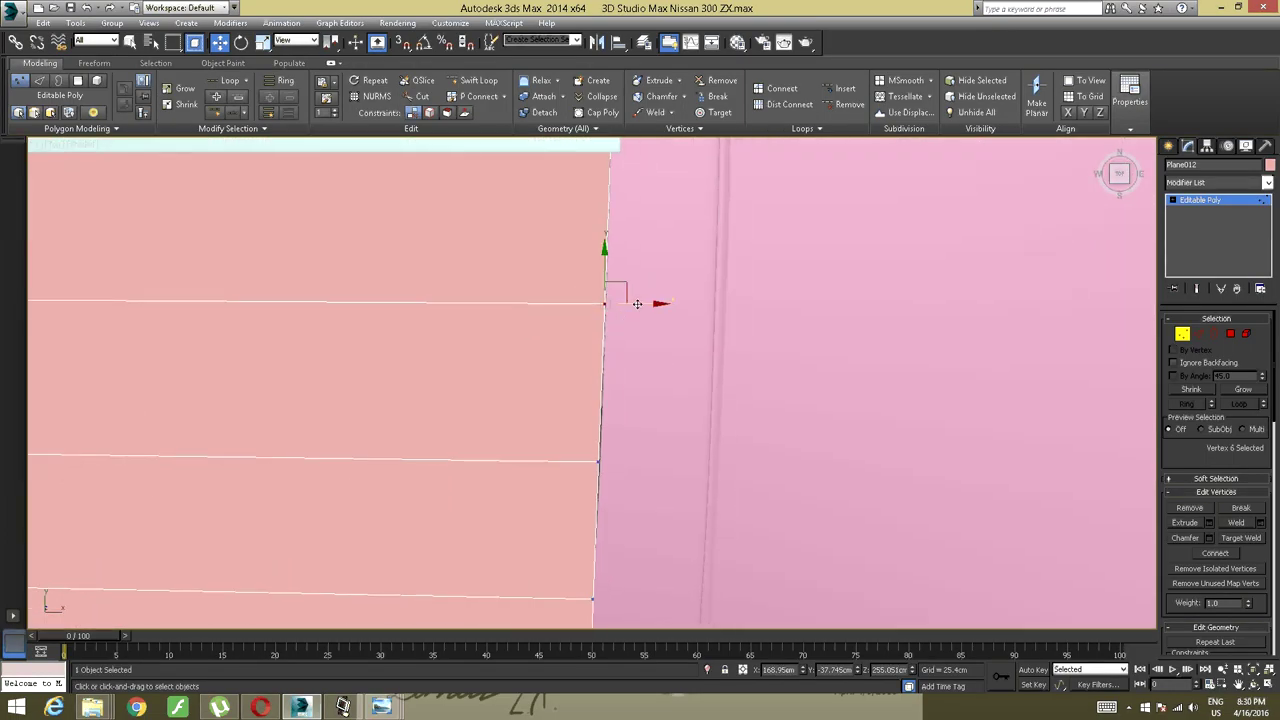
drag(639, 302, 644, 296)
Adjust the plane's right edge by shifting its middle vertex outward about 0.4 cm and moving the one below it to about 167.5 cm in X.
middle_drag(658, 187, 654, 258)
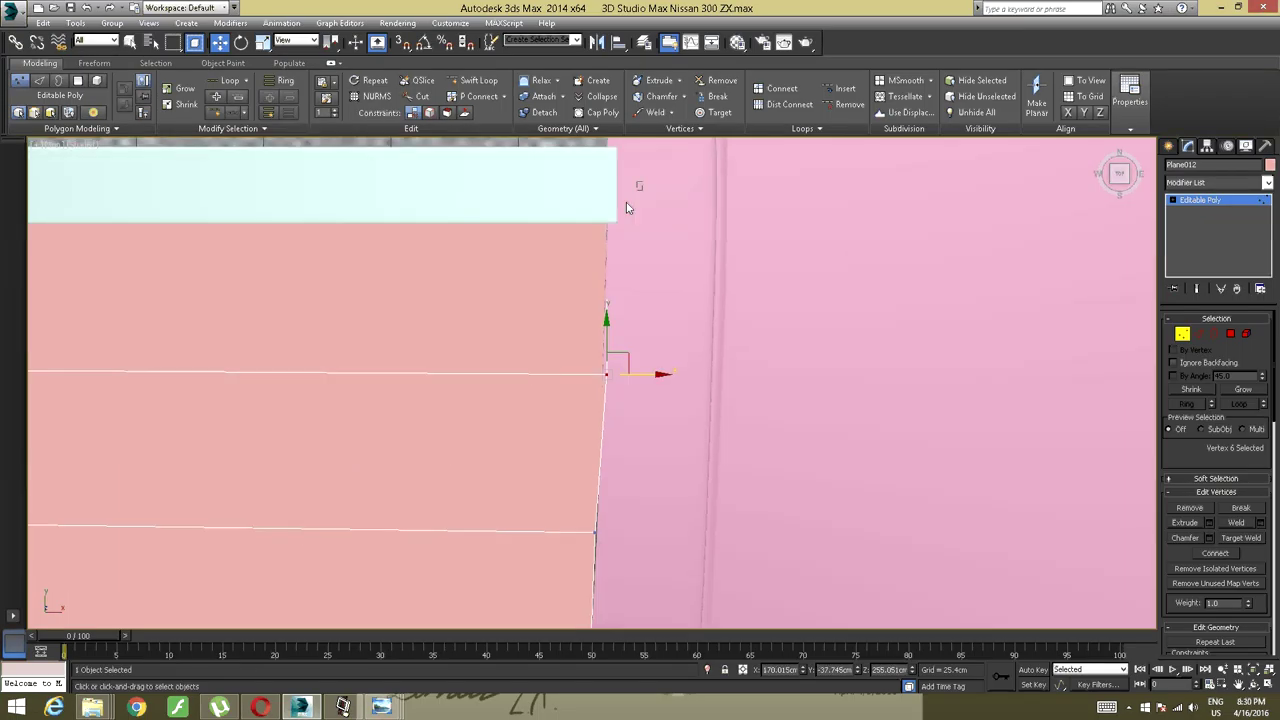
drag(626, 202, 590, 242)
middle_drag(604, 318, 618, 222)
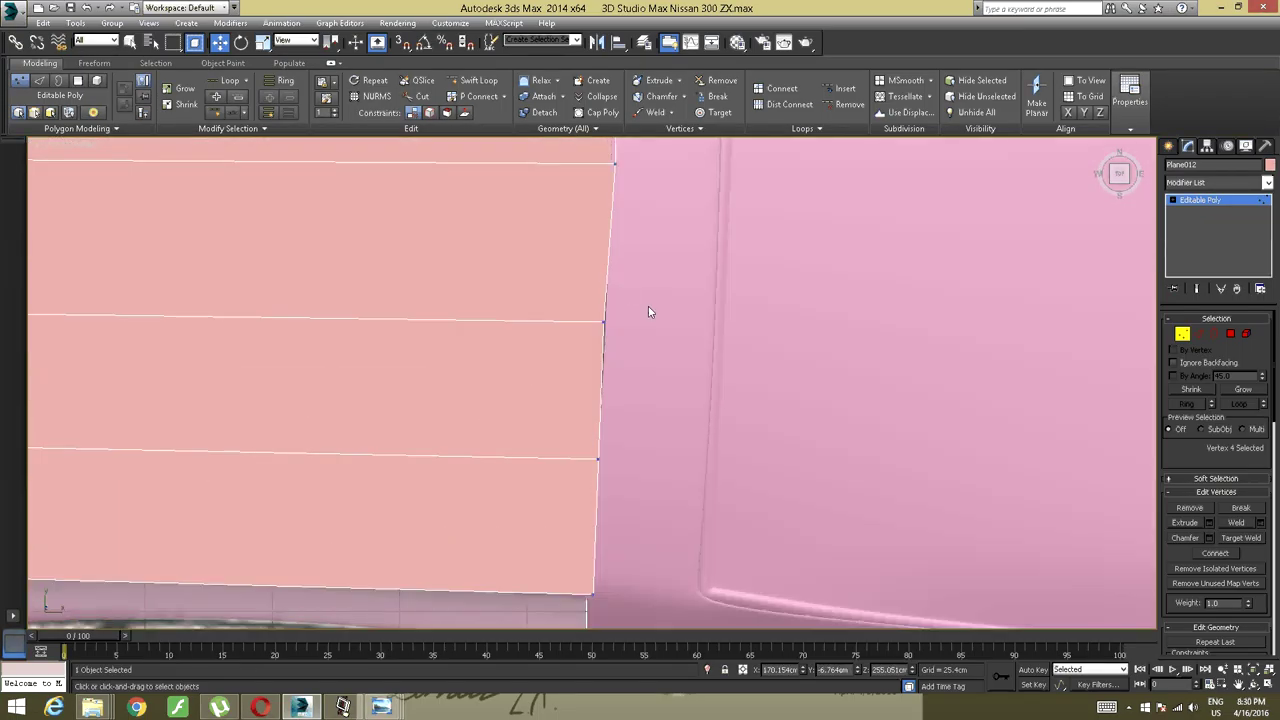
drag(574, 356, 576, 355)
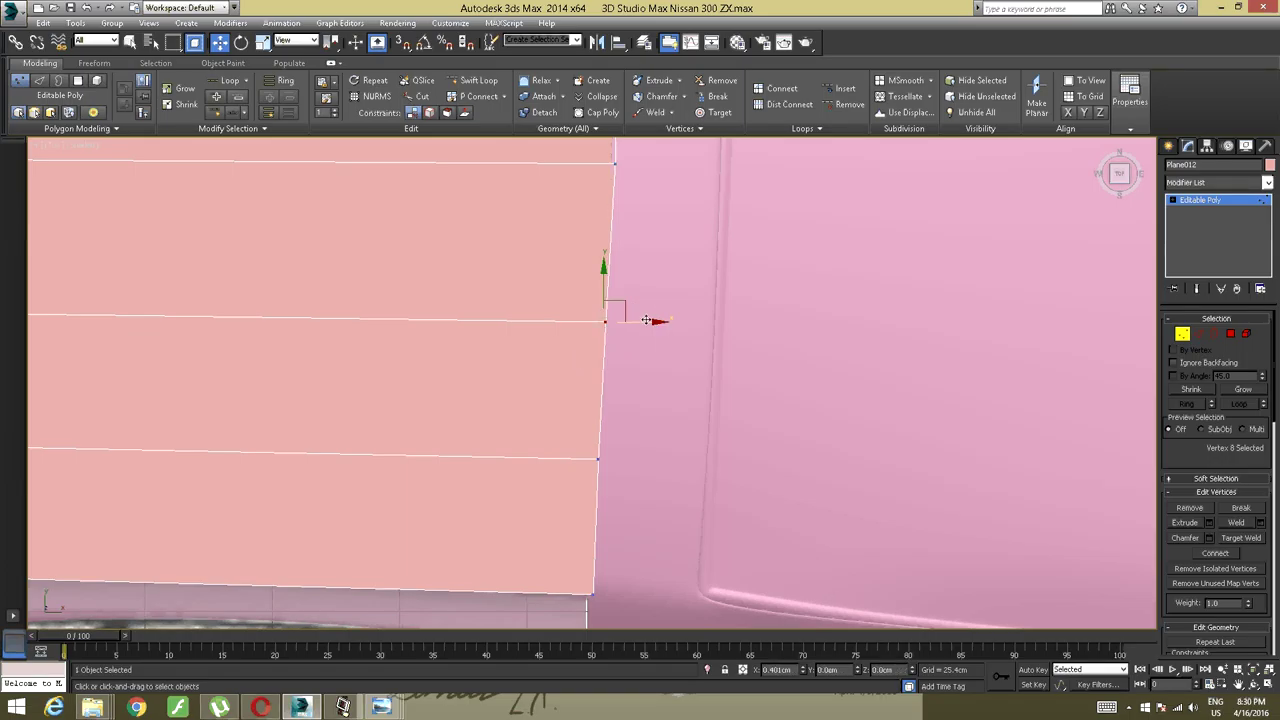
scroll(655, 320, down, 1)
mouse_move(668, 321)
mouse_down()
mouse_move(594, 357)
mouse_move(644, 325)
mouse_up()
scroll(560, 332, down, 6)
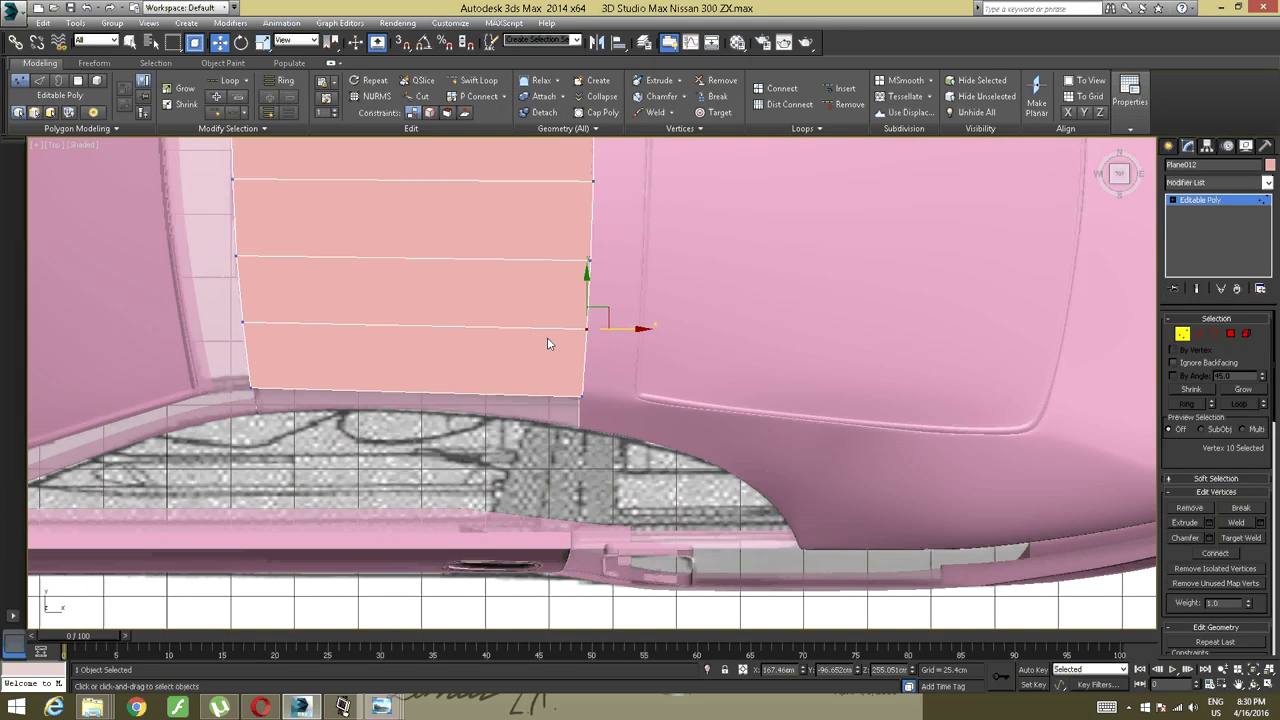
Lower the plane's outer rear corner vertex about 14.3 cm in Z to meet the body beside the side rail.
scroll(520, 290, up, 2)
alt+middle_drag(510, 291, 582, 302)
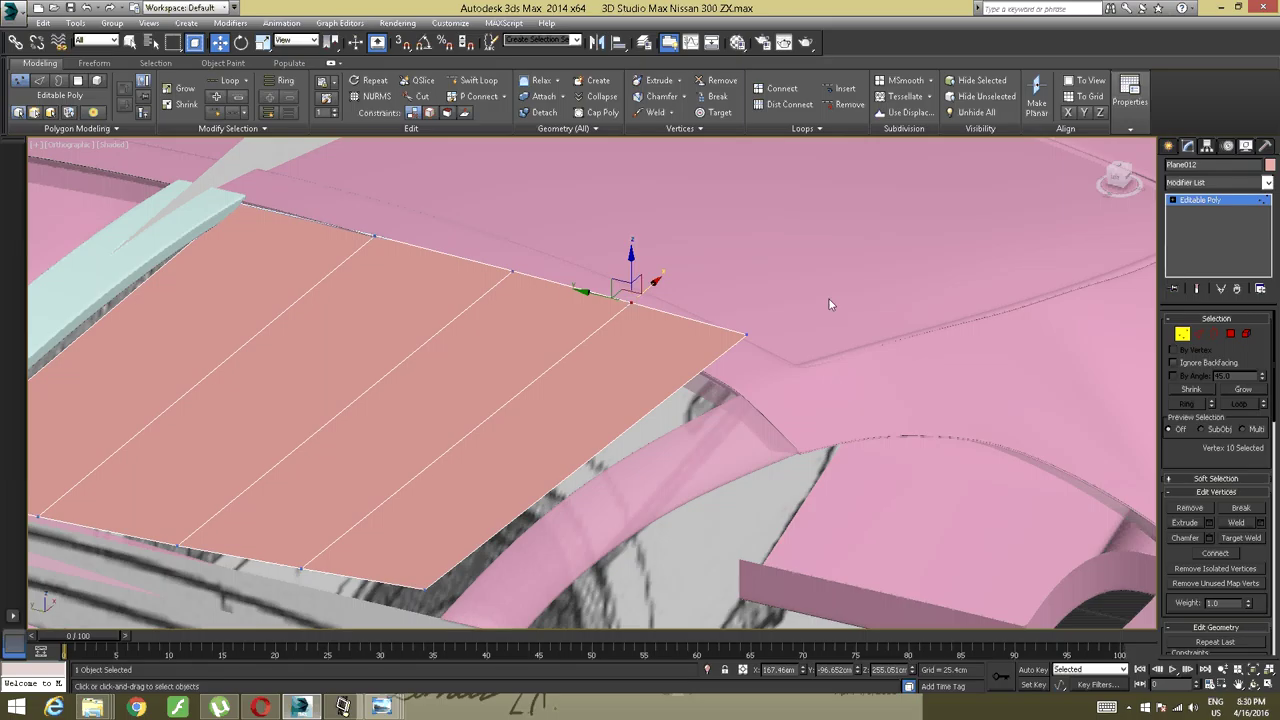
drag(829, 299, 722, 354)
alt+middle_drag(722, 354, 726, 347)
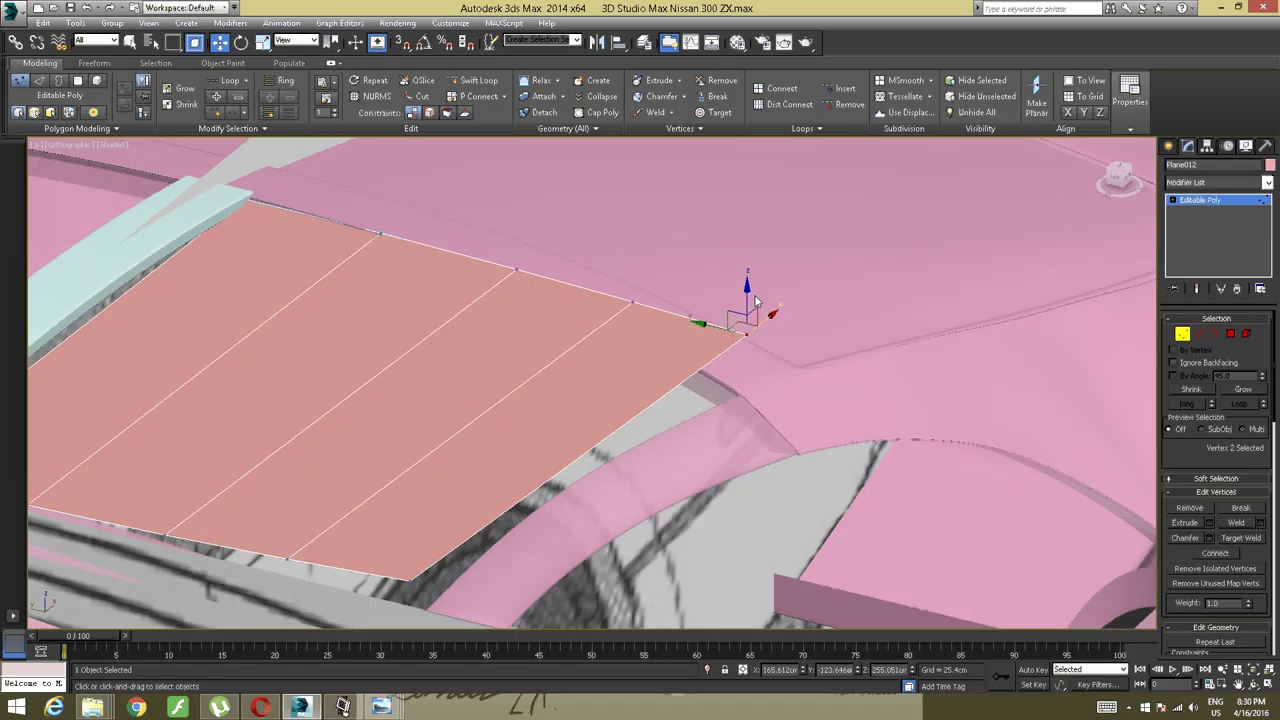
drag(756, 302, 742, 348)
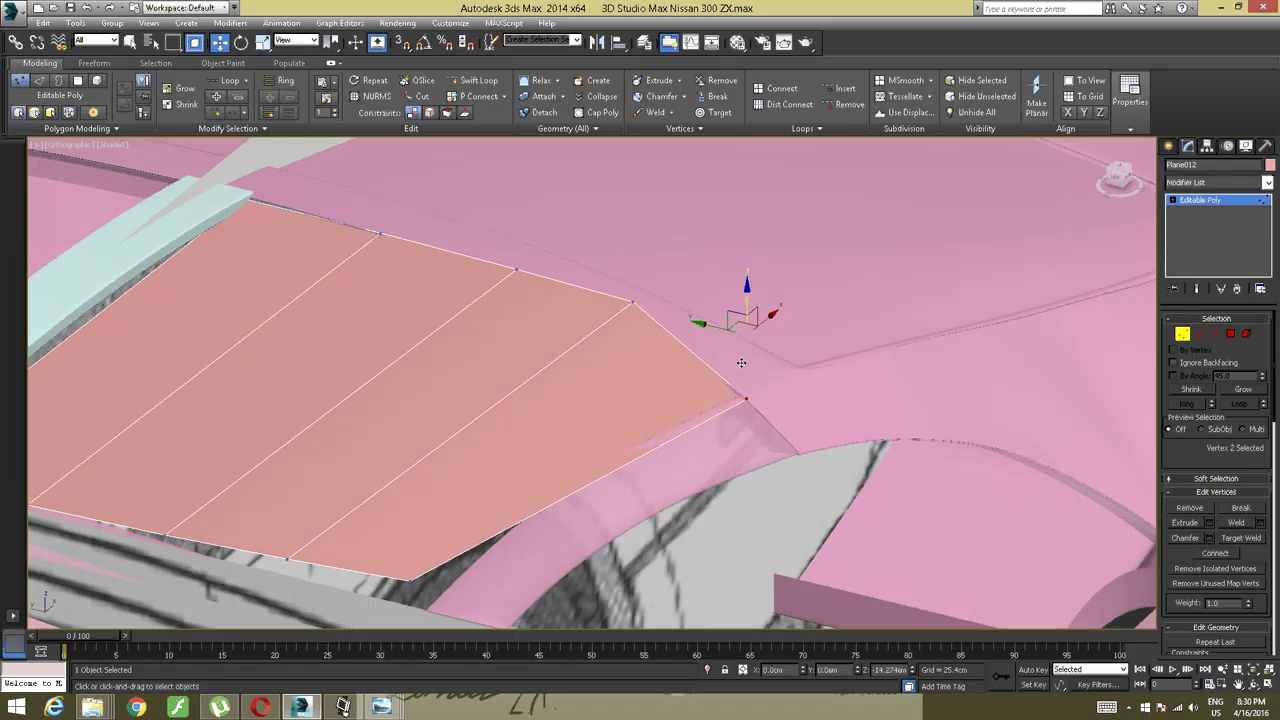
Lower the plane's outer front corner vertex to about 243.3 cm in Z, down onto the side rail.
alt+middle_drag(740, 354, 499, 360)
drag(500, 325, 384, 408)
drag(450, 312, 467, 428)
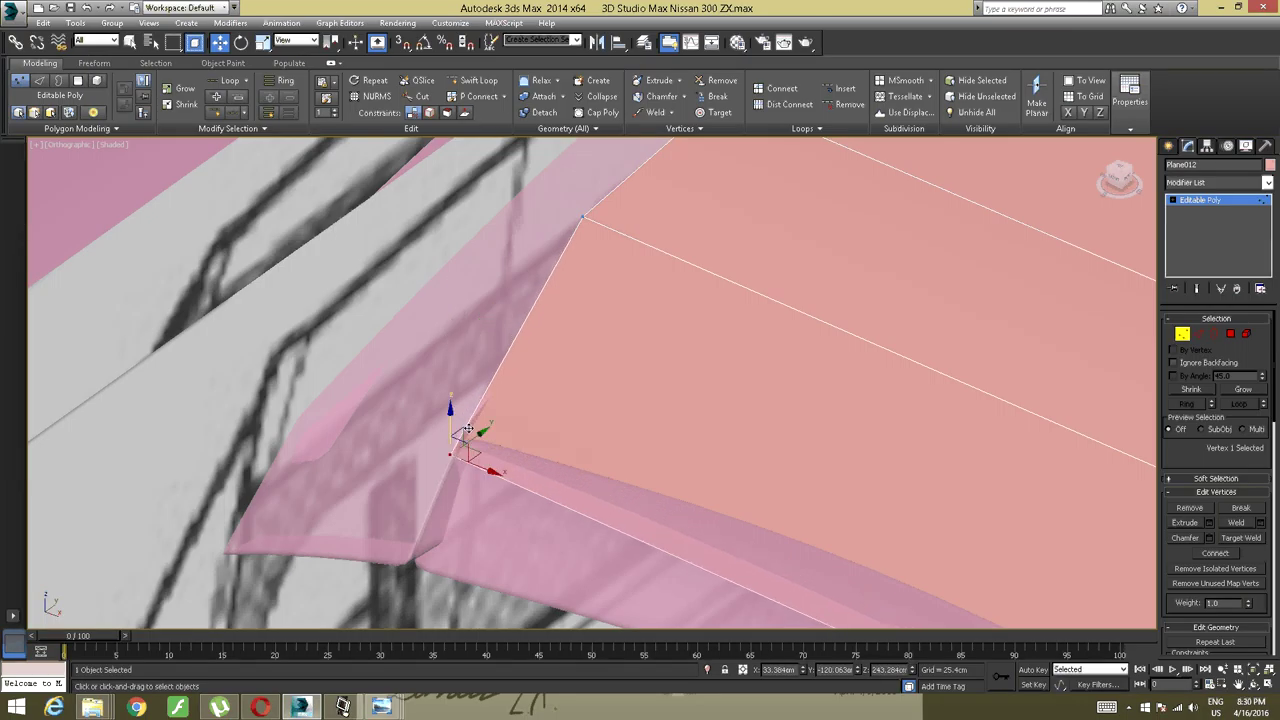
Lower both vertices of the crosswise loop nearest the side rail onto the body curve and nudge its front vertex down about 0.5 cm.
alt+middle_drag(467, 428, 590, 390)
drag(697, 299, 639, 343)
alt+middle_drag(624, 375, 590, 347)
scroll(624, 383, down, 3)
drag(573, 267, 623, 367)
drag(634, 513, 634, 513)
scroll(613, 465, up, 5)
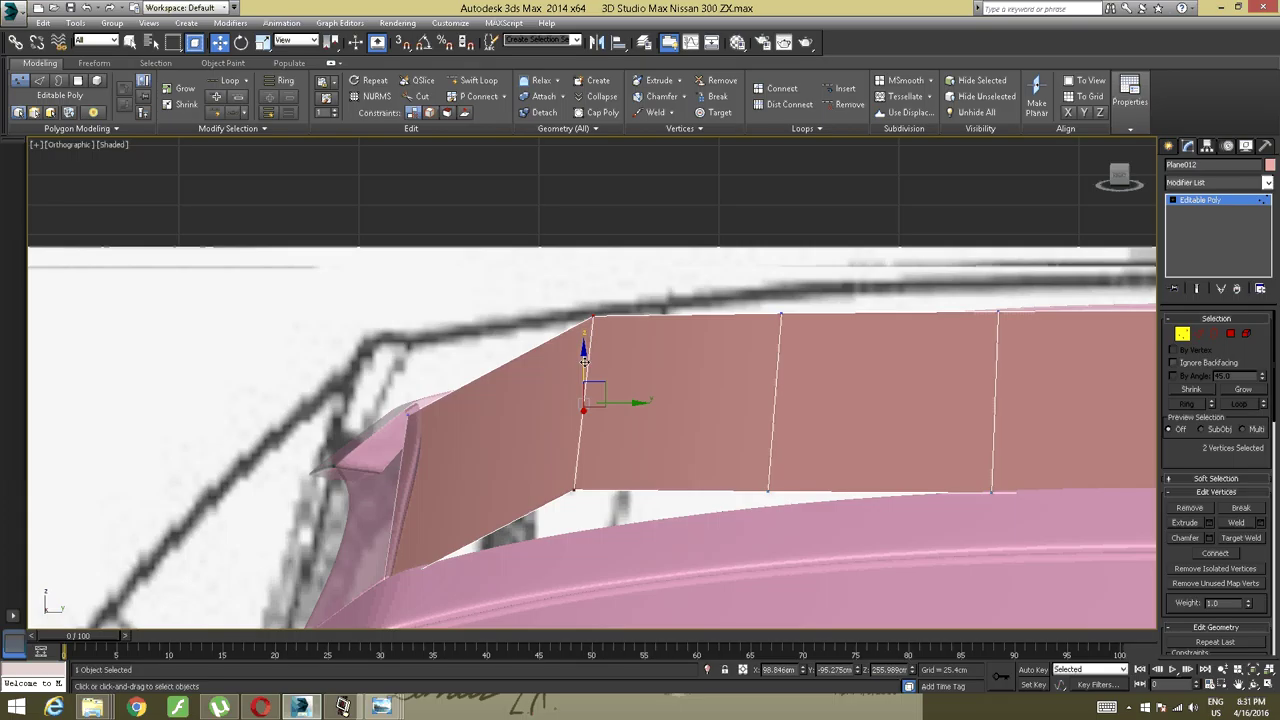
drag(584, 361, 476, 455)
alt+middle_drag(476, 450, 500, 373)
click(489, 322)
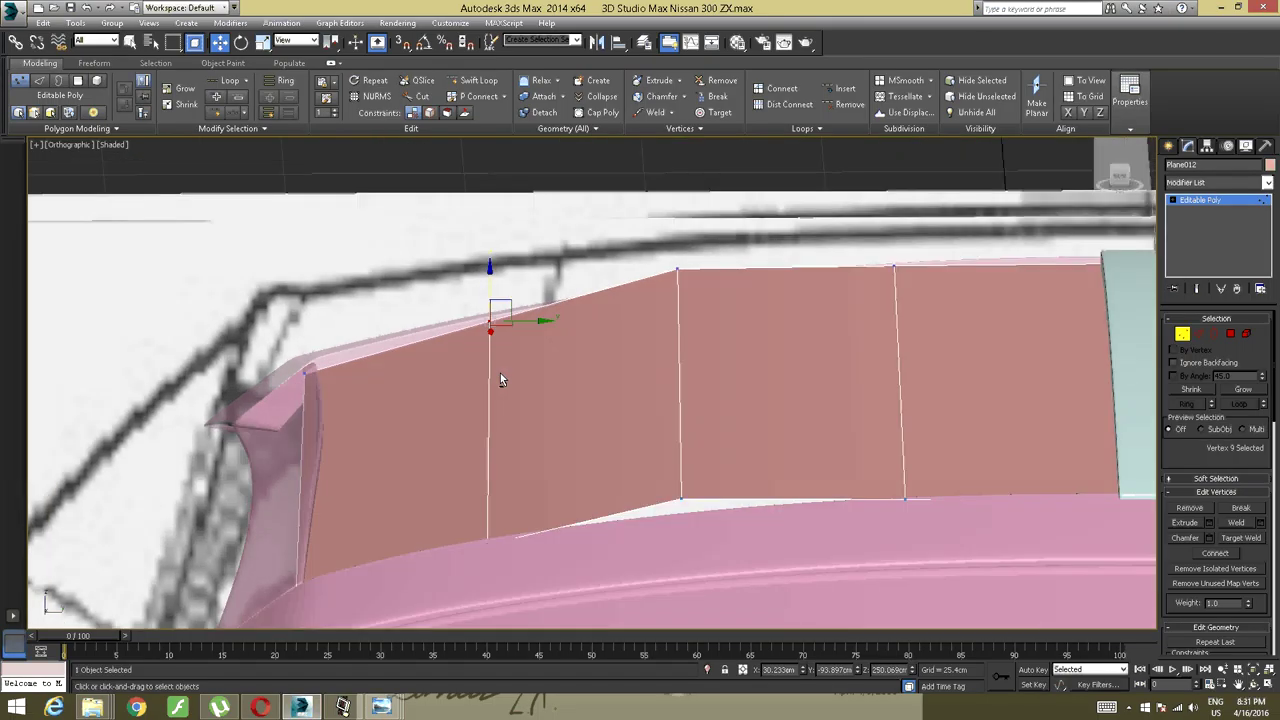
drag(489, 292, 490, 296)
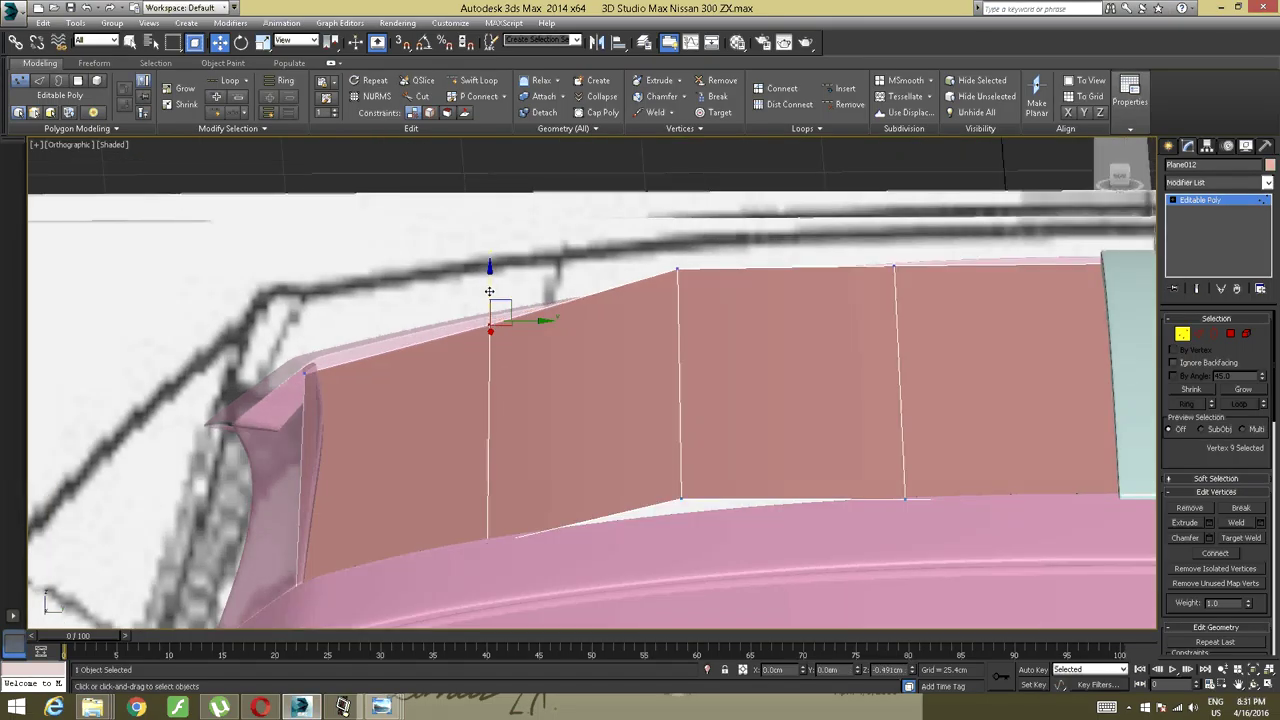
Lower the two end vertices of the middle crosswise loop to about 252.9 cm in Z.
middle_drag(613, 313, 416, 326)
drag(560, 226, 412, 536)
alt+middle_drag(412, 536, 426, 518)
drag(481, 360, 483, 380)
Lower the two vertices of the crosswise loop nearest the roof strip slightly to follow the roof curvature.
alt+middle_drag(448, 405, 823, 390)
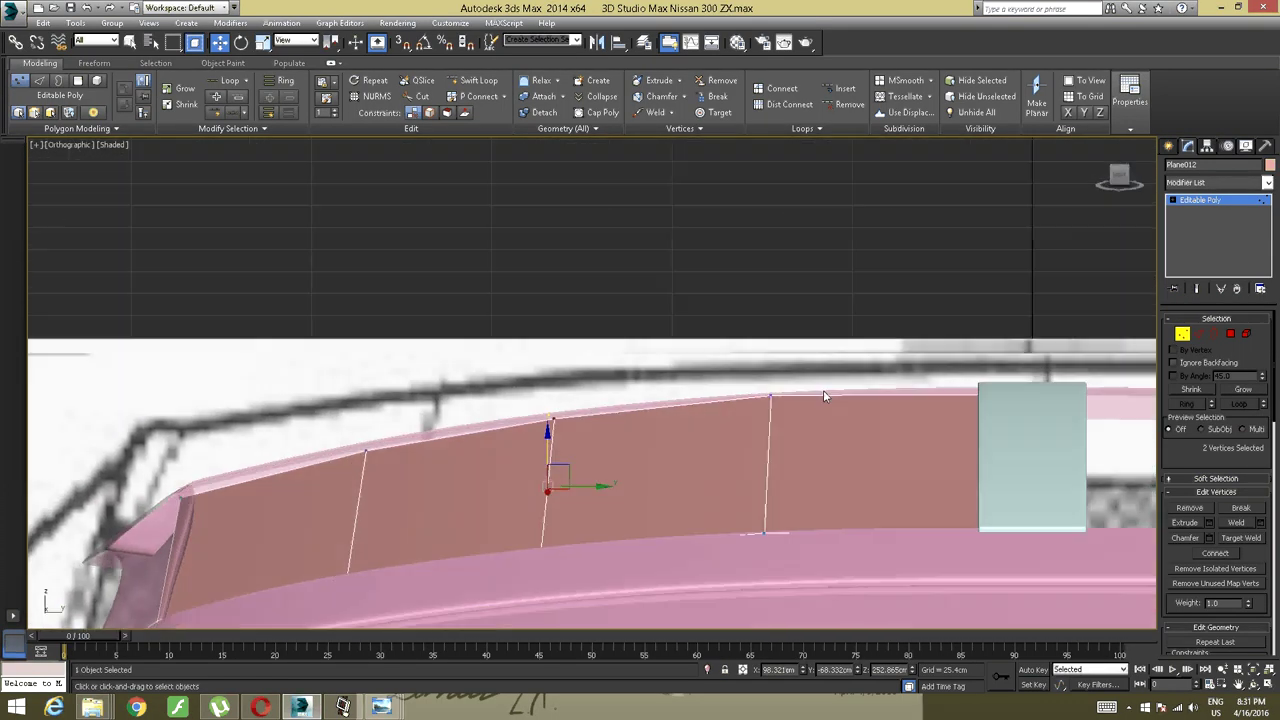
drag(831, 340, 696, 603)
alt+middle_drag(776, 473, 776, 469)
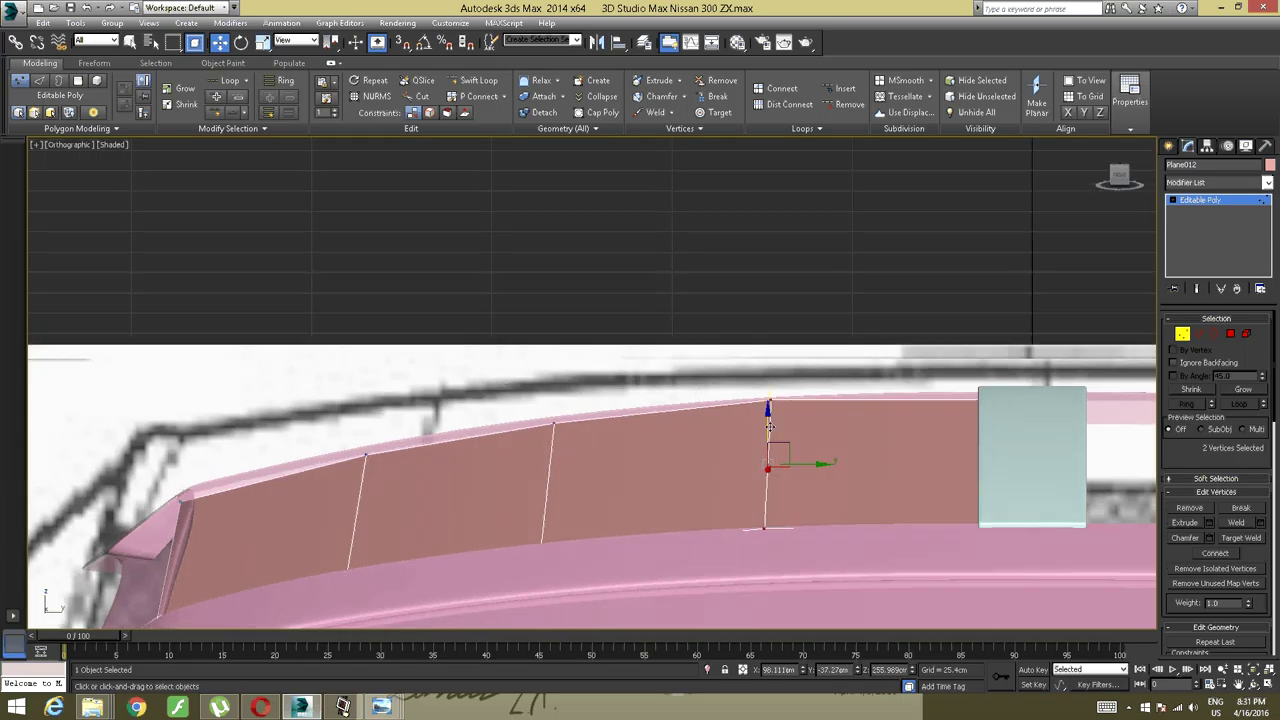
drag(766, 421, 766, 425)
Add four roughly evenly spaced edge loops running from the roof strip to the side rail with Swift Loop.
alt+middle_drag(652, 478, 626, 562)
middle_drag(626, 562, 611, 460)
click(585, 444)
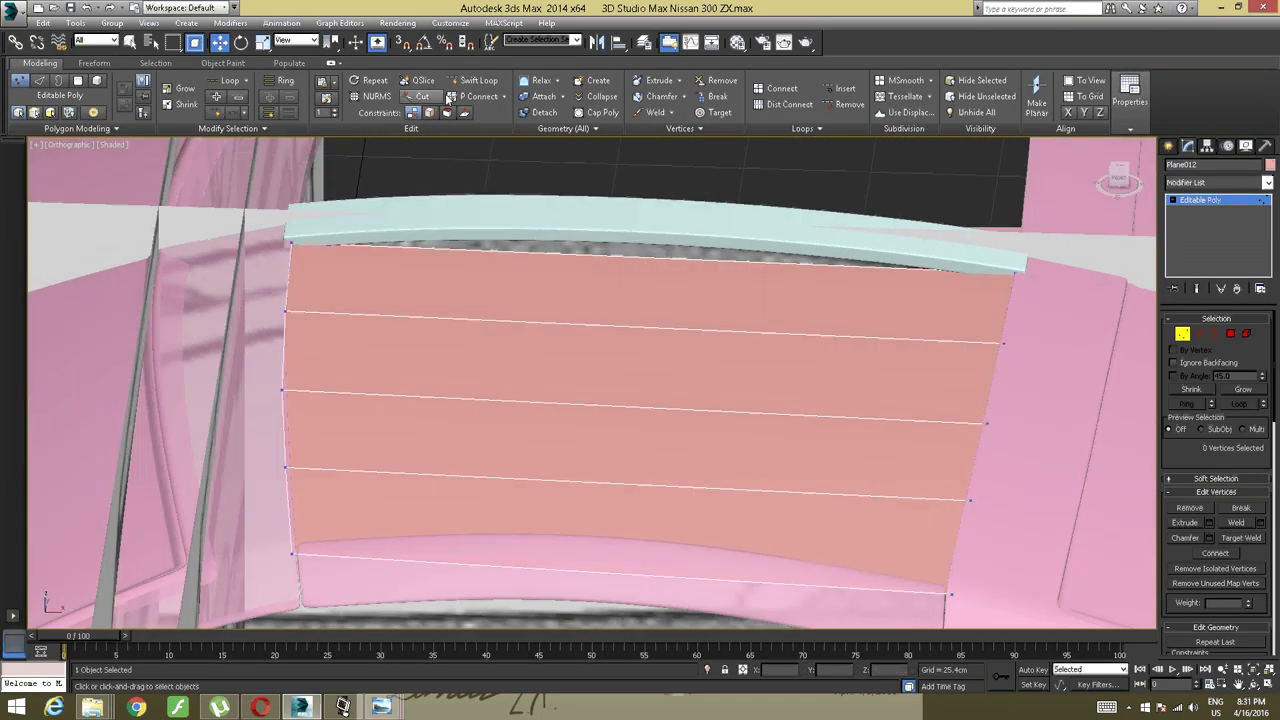
click(477, 80)
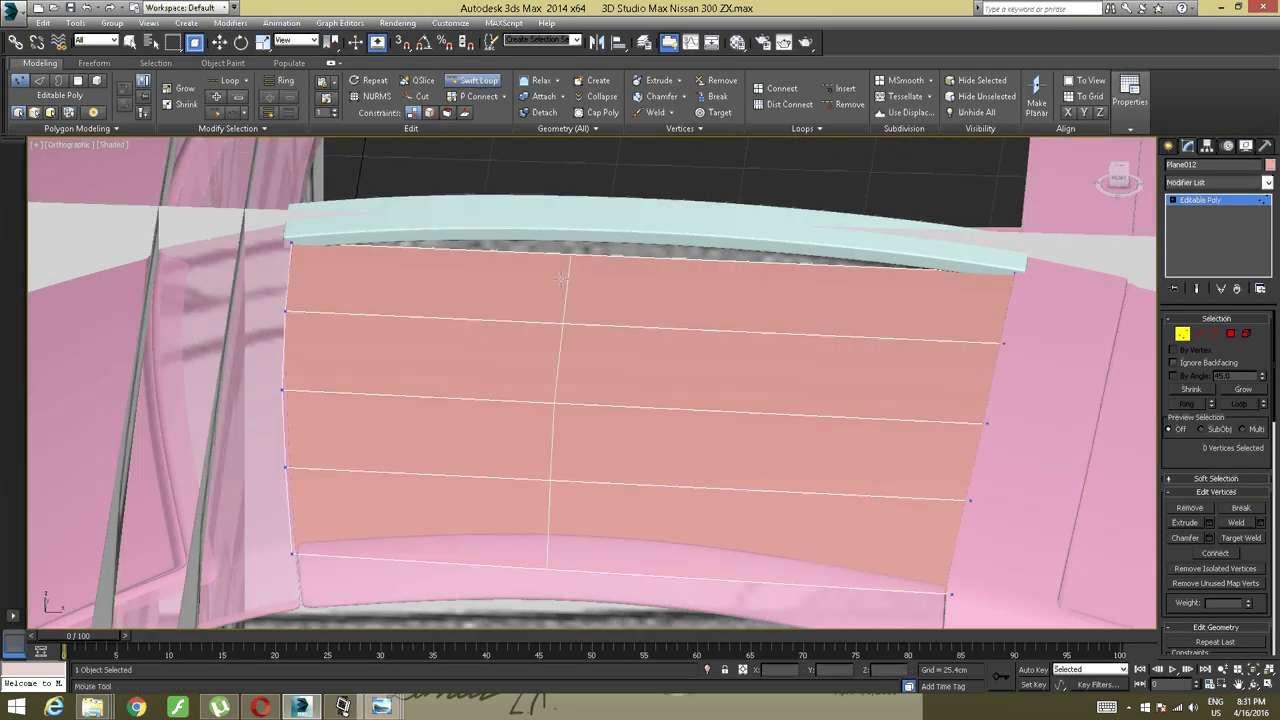
click(437, 287)
click(614, 292)
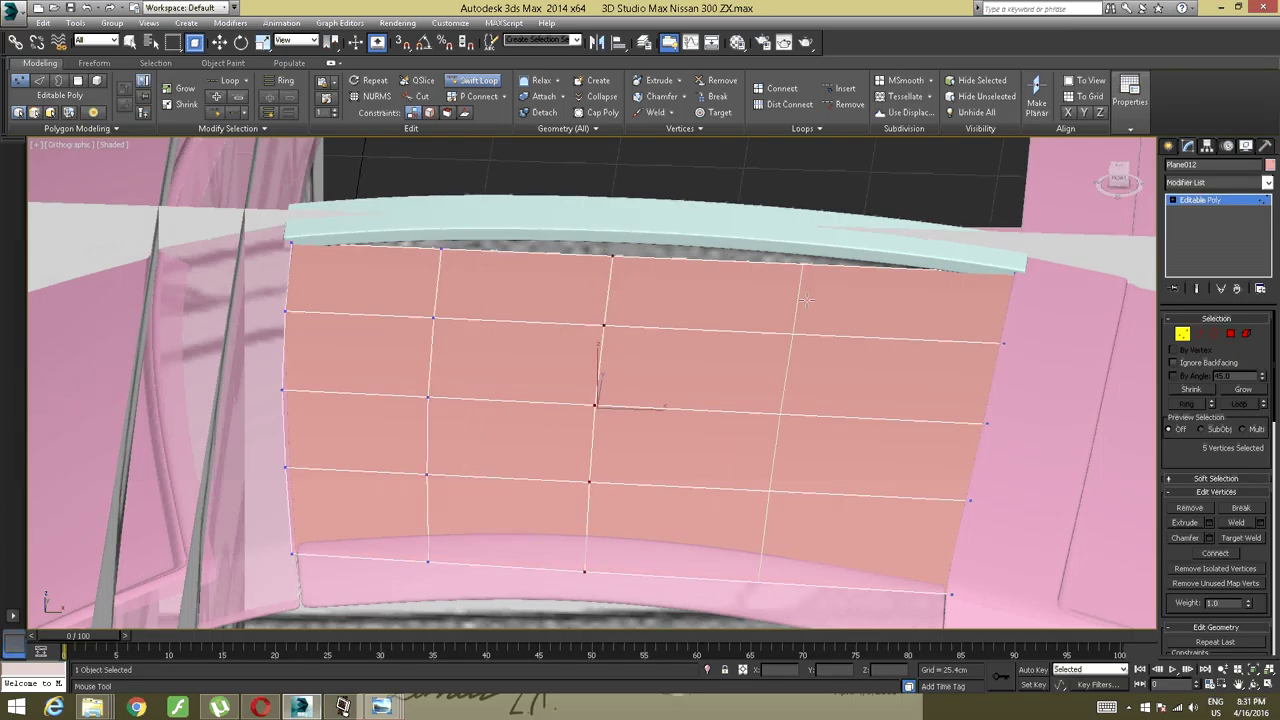
click(865, 300)
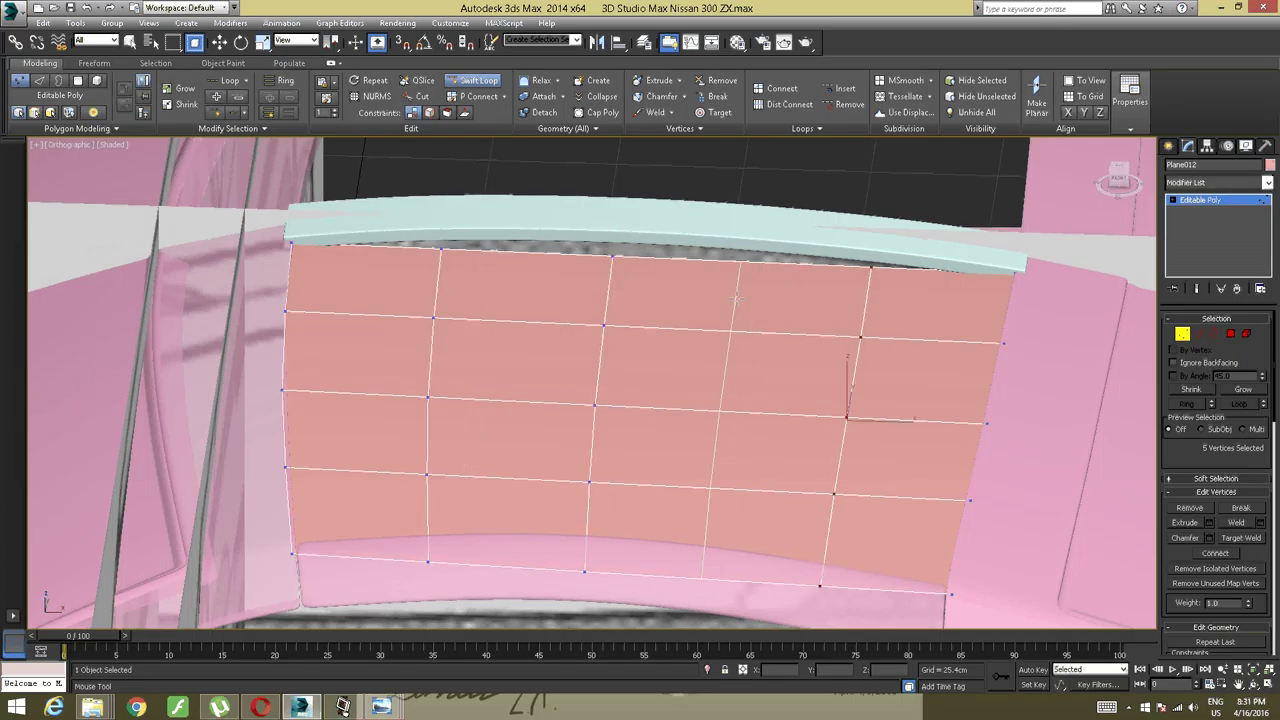
click(737, 297)
key(w)
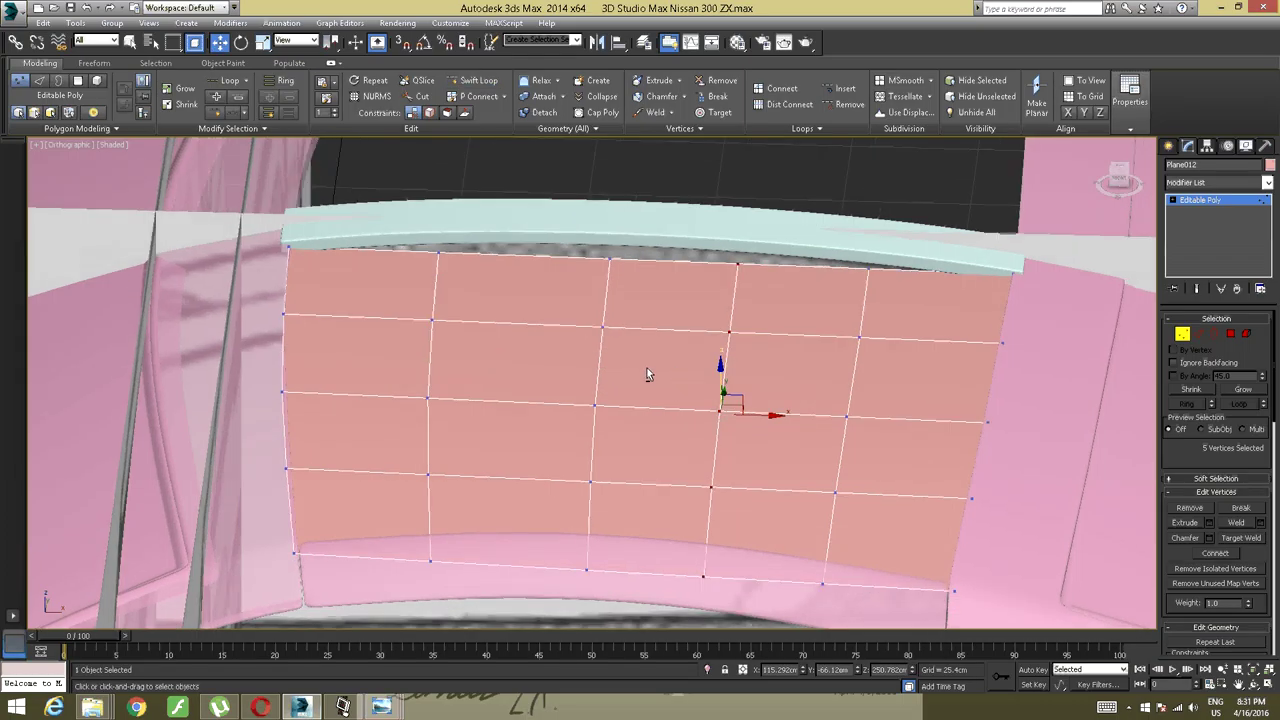
Raise the five vertices of the frontmost new loop to about 255.2 cm in Z to meet the roof strip's curve.
alt+middle_drag(647, 368, 514, 444)
drag(473, 240, 419, 554)
scroll(419, 554, up, 2)
alt+middle_drag(419, 560, 487, 447)
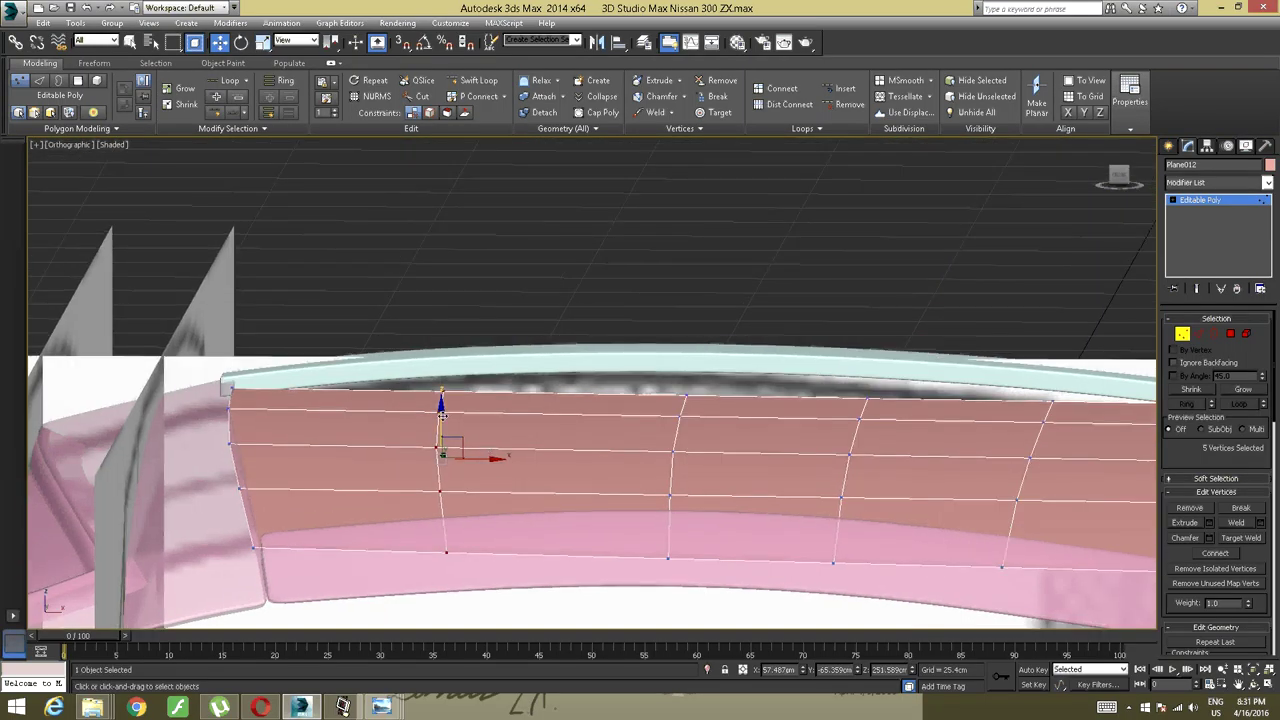
drag(441, 416, 440, 392)
Raise the five vertices of the second new loop from the front by about 5 cm in Z.
middle_drag(622, 406, 502, 394)
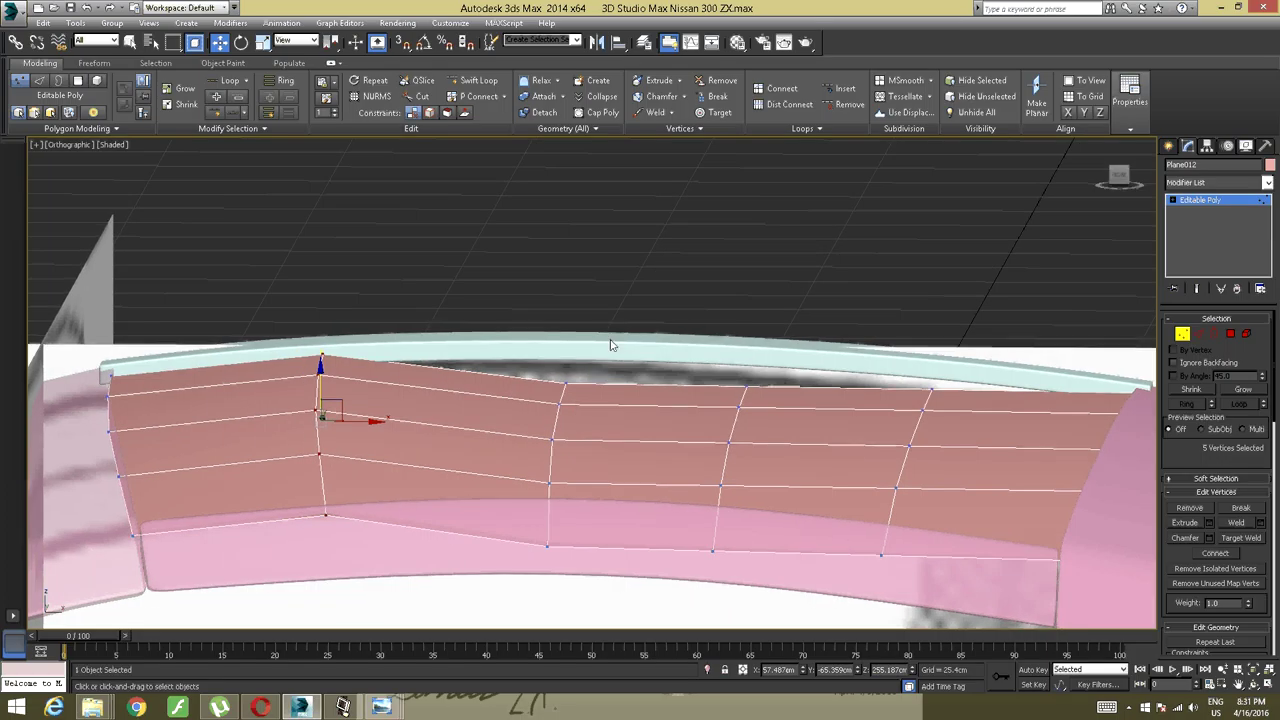
drag(610, 343, 496, 593)
drag(556, 444, 554, 383)
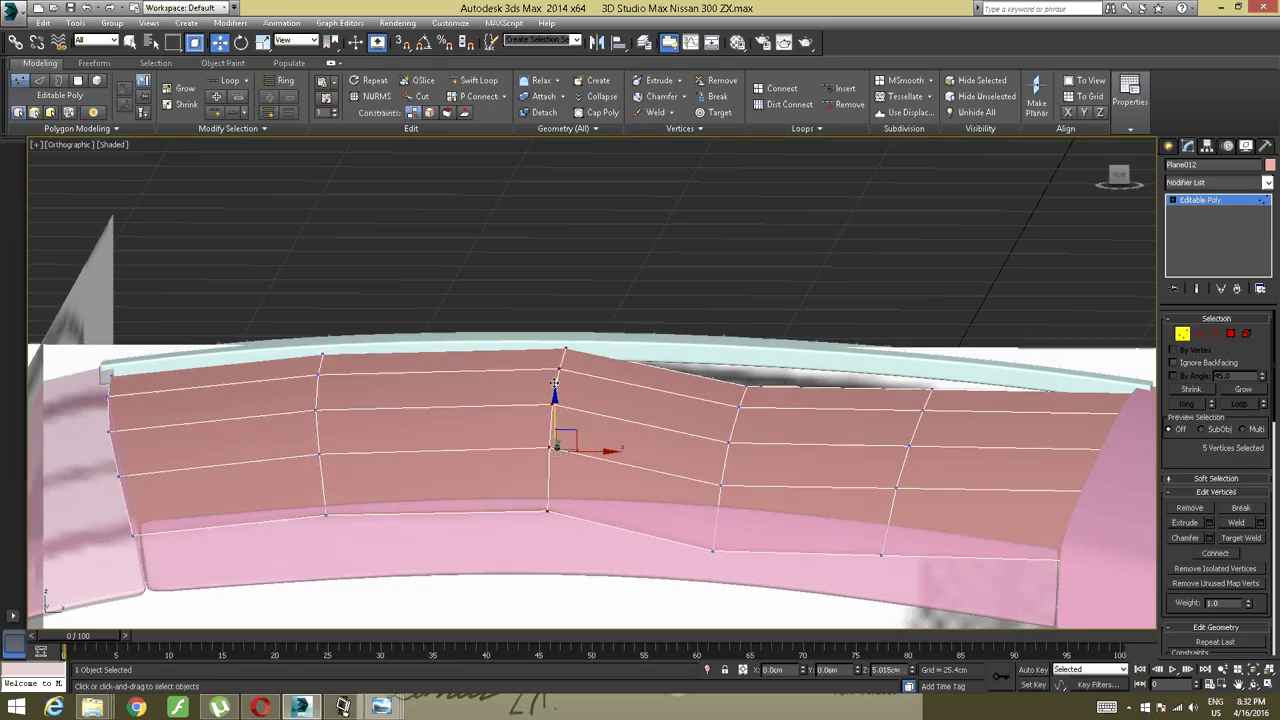
Raise the third new loop to about 255.1 cm in Z and the fourth up to the roof strip's curve.
middle_drag(789, 424, 570, 395)
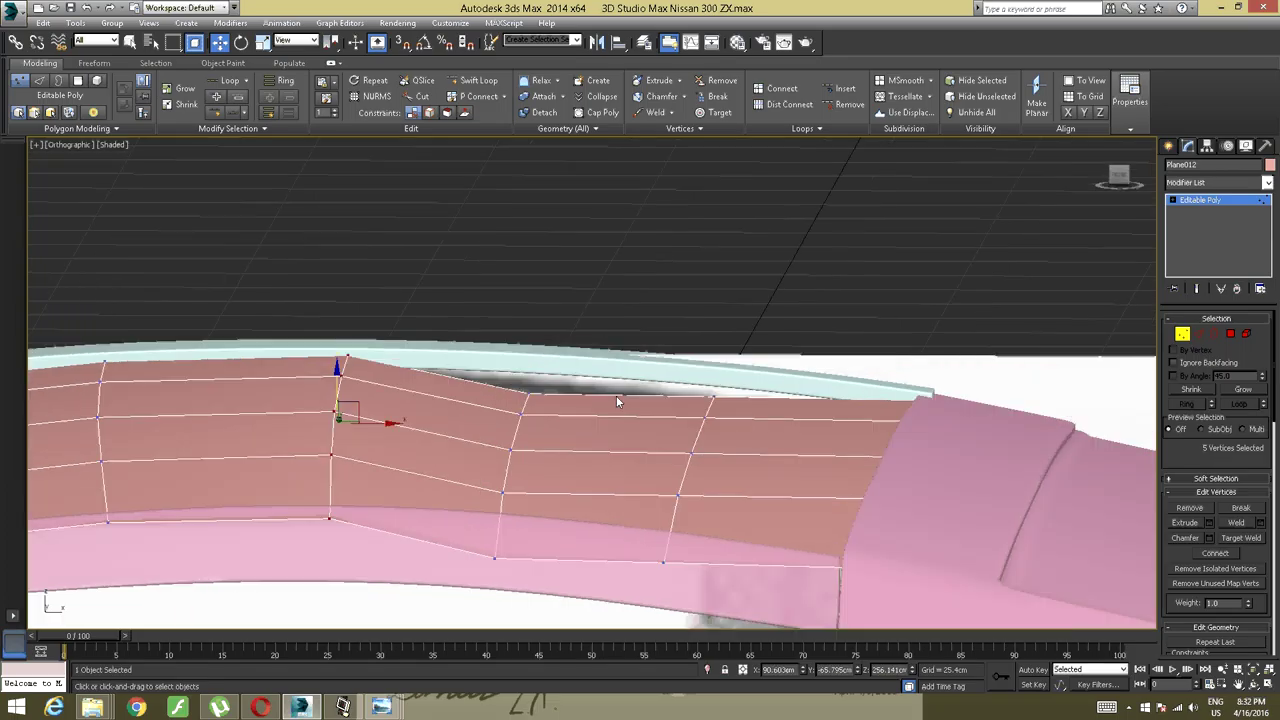
drag(600, 350, 458, 578)
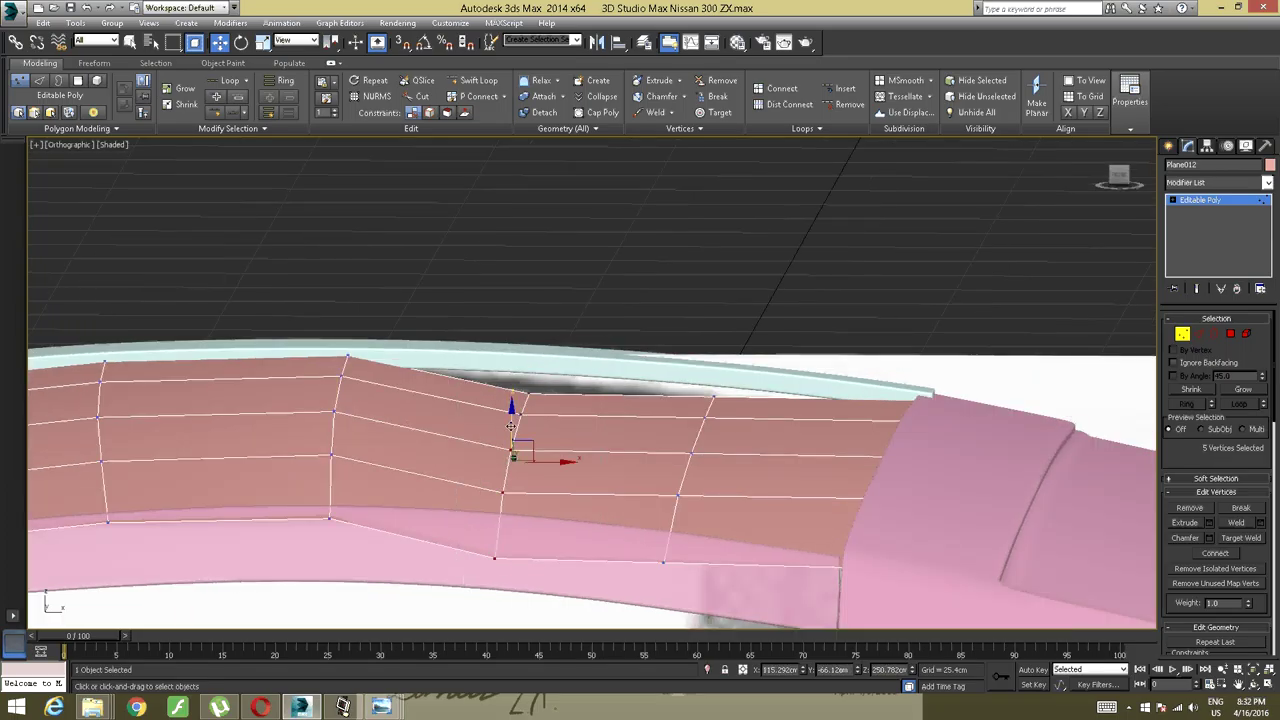
drag(507, 468, 511, 395)
drag(761, 355, 657, 570)
drag(704, 442, 704, 420)
Fine-tune the third new loop's height to about 255.4 cm in Z.
middle_drag(503, 439, 665, 419)
drag(711, 329, 625, 515)
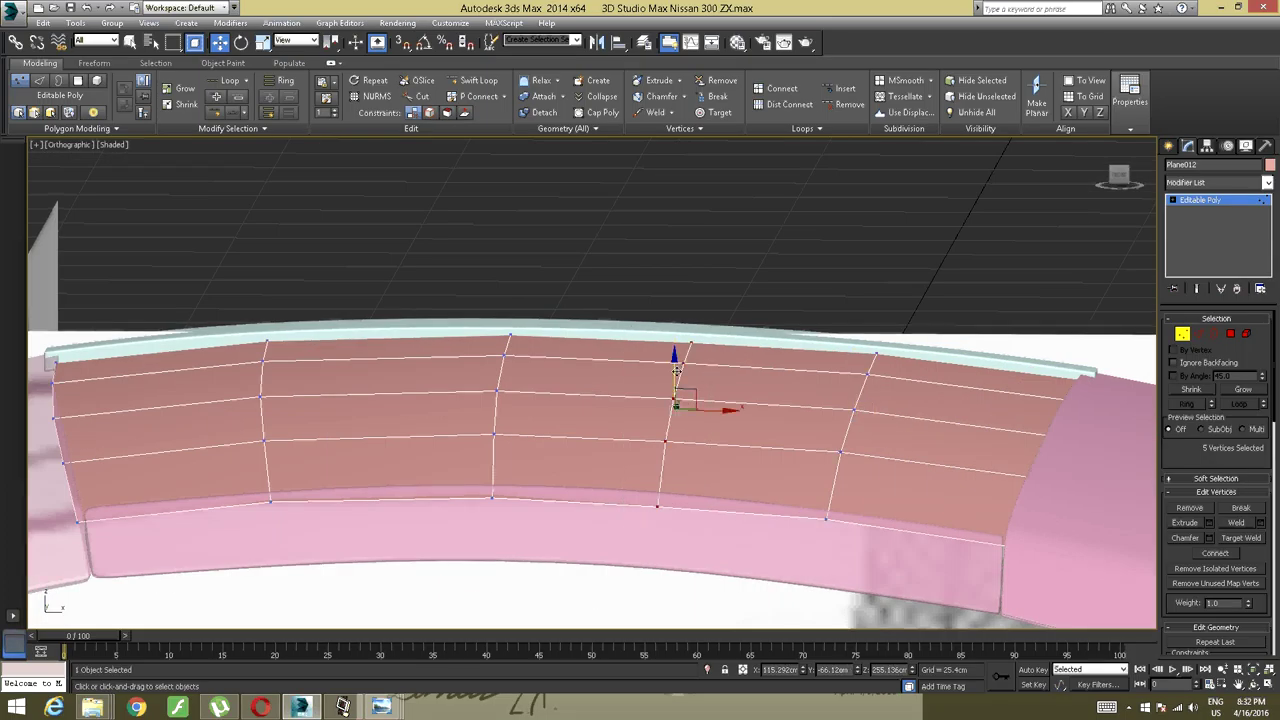
drag(676, 369, 677, 356)
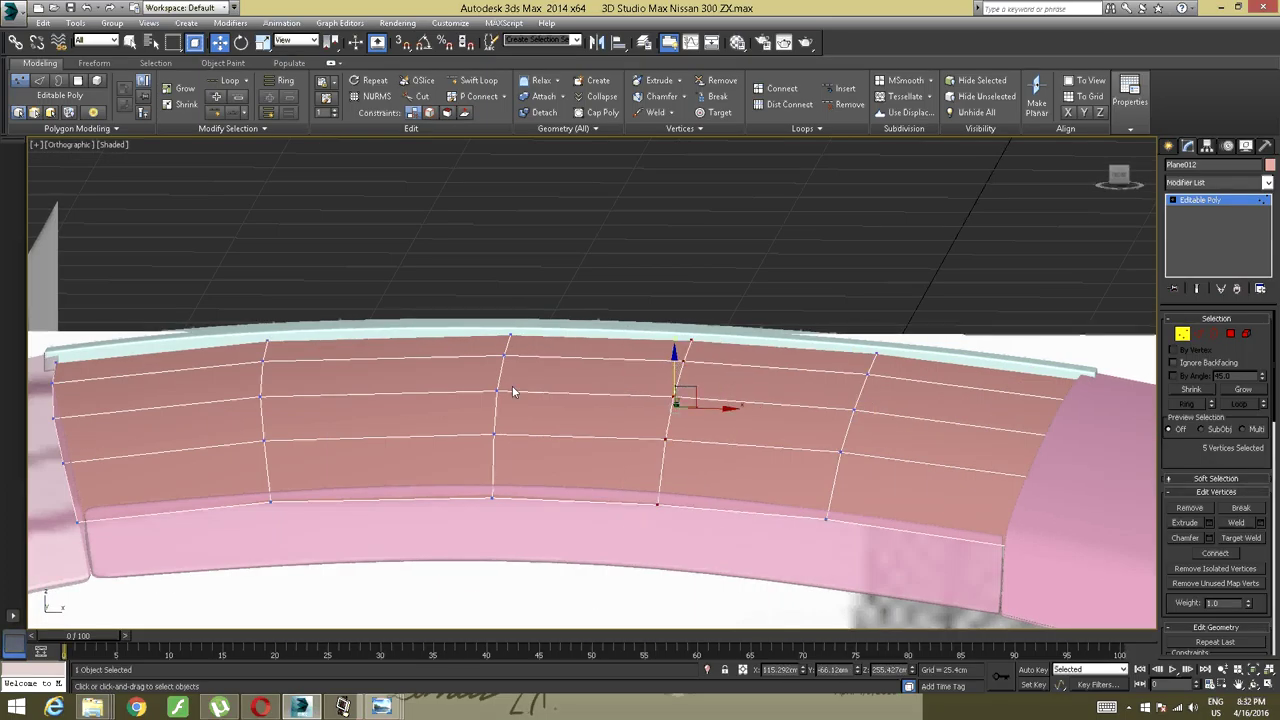
From the top view, shift the two rearmost inner vertices on the side-rail edge inward in Y, the second by about 1.2 cm.
middle_drag(677, 356, 753, 360)
mouse_move(705, 321)
alt+middle_down()
mouse_move(675, 362)
mouse_move(603, 374)
mouse_move(524, 343)
mouse_move(605, 341)
mouse_move(452, 352)
mouse_move(481, 360)
mouse_move(411, 379)
mouse_move(401, 404)
mouse_move(452, 437)
mouse_move(416, 447)
alt+middle_up()
scroll(401, 404, up, 3)
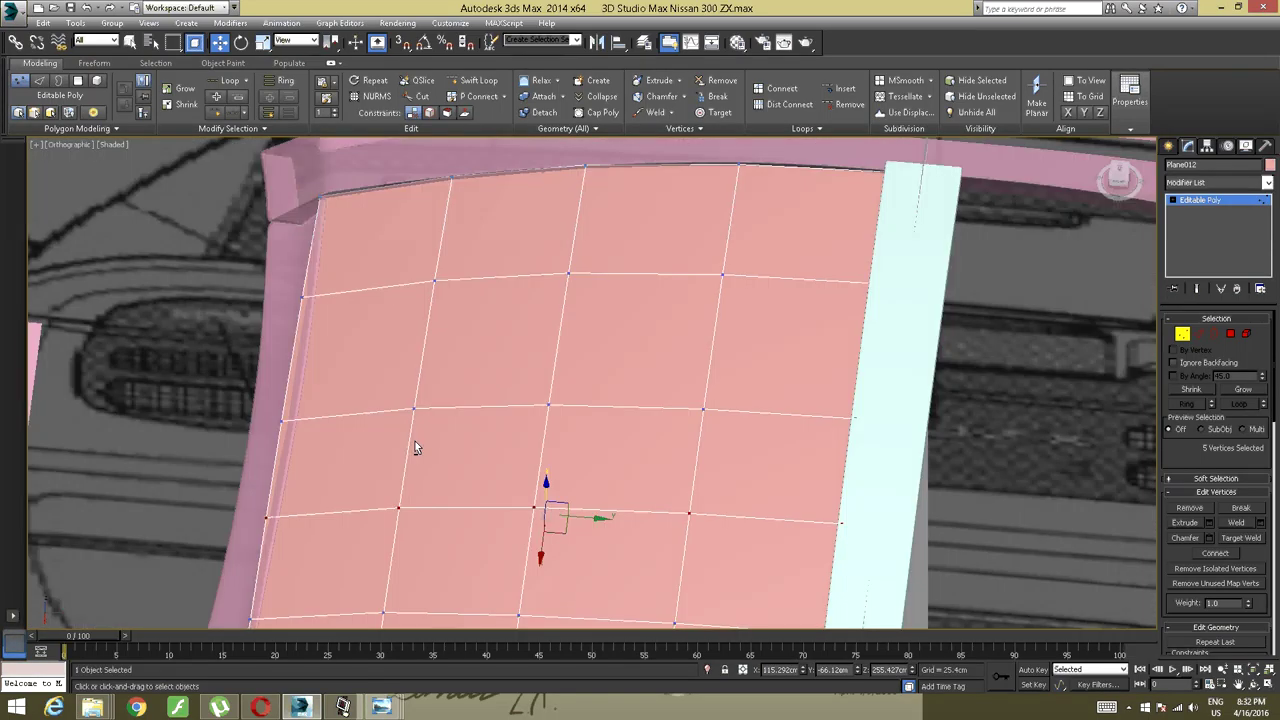
click(1118, 168)
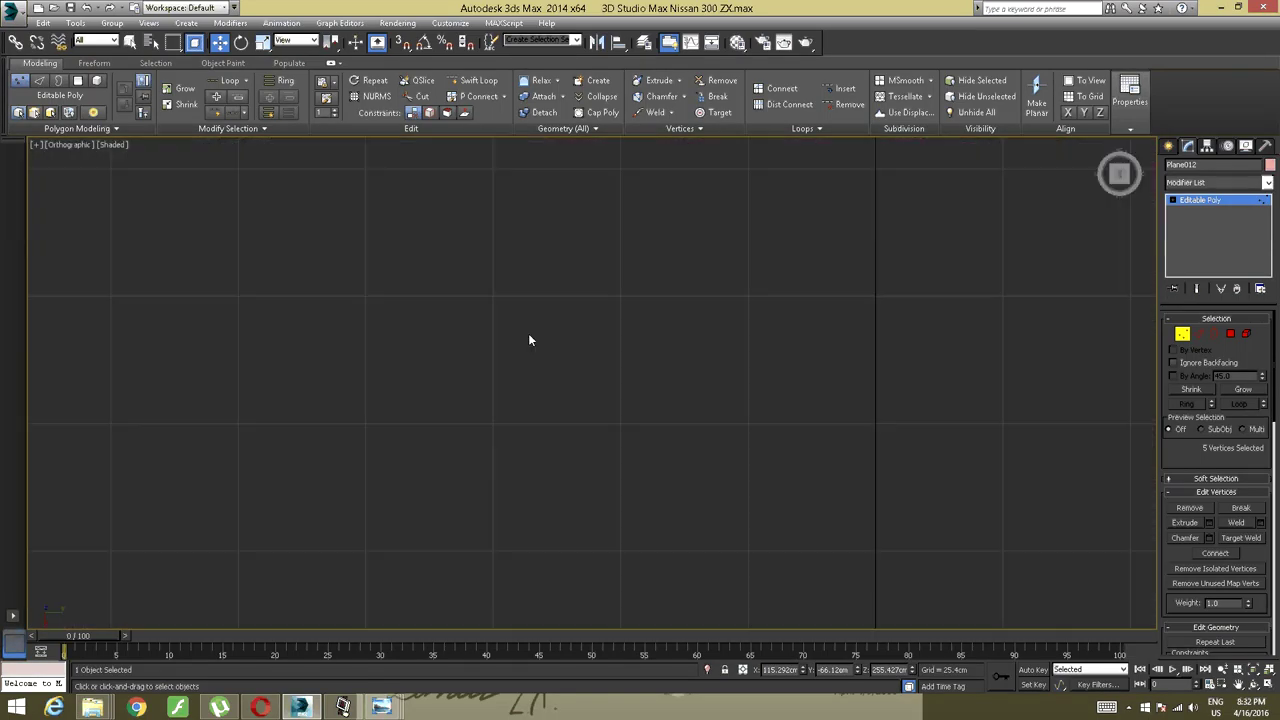
middle_drag(594, 296, 601, 503)
scroll(546, 329, up, 6)
middle_drag(546, 329, 505, 216)
scroll(543, 309, up, 2)
scroll(541, 270, down, 1)
click(438, 471)
scroll(470, 470, up, 2)
middle_drag(470, 470, 494, 417)
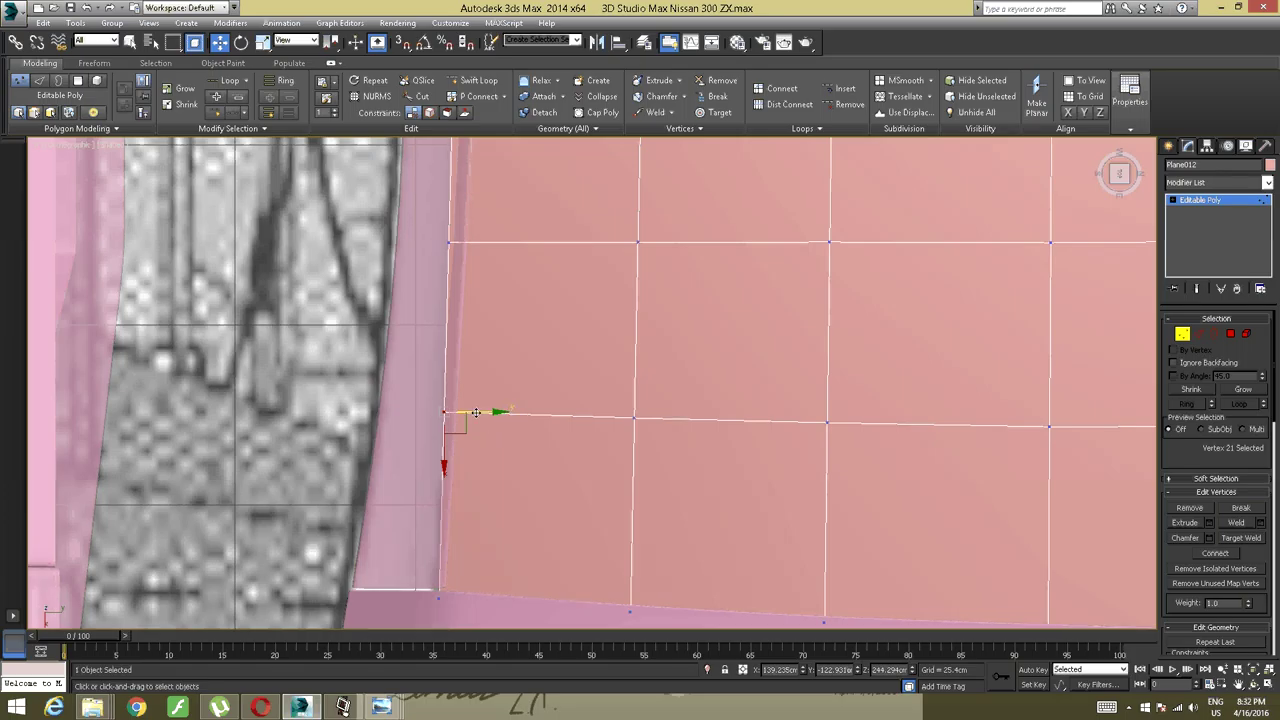
middle_drag(512, 347, 513, 386)
drag(513, 386, 405, 504)
drag(488, 446, 497, 446)
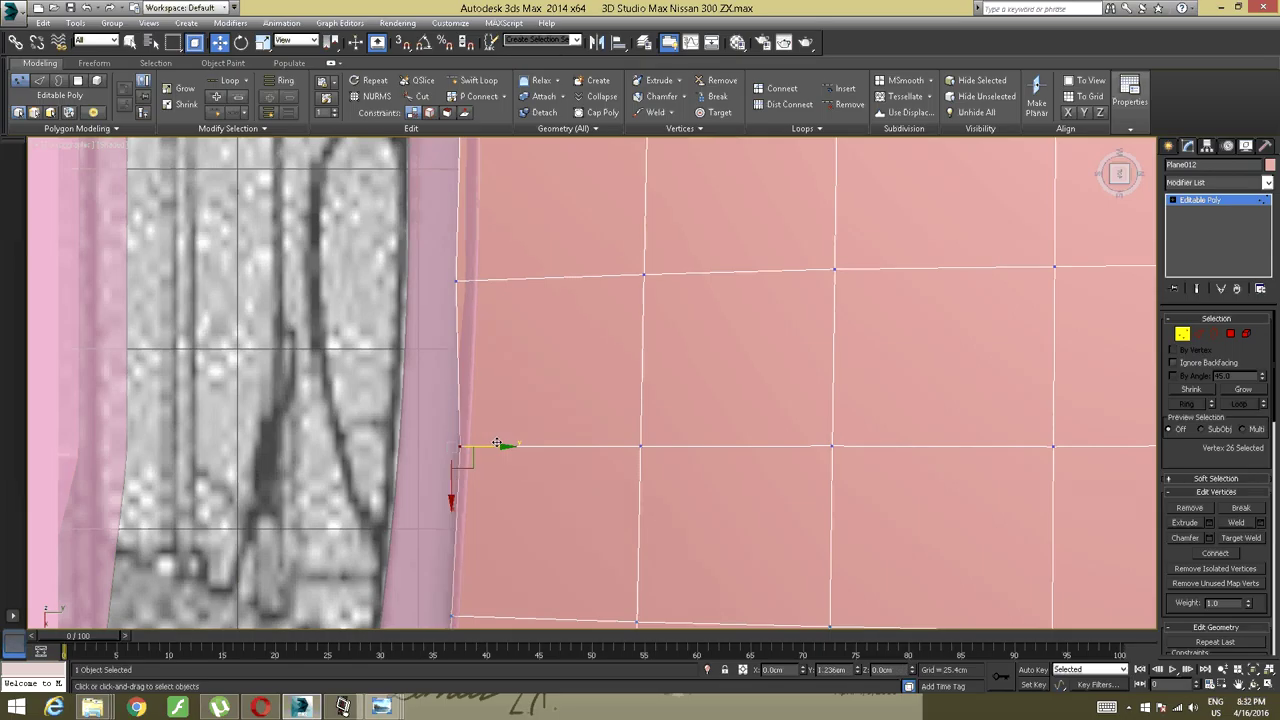
Shift the two remaining inner side-rail edge vertices inward in Y, one by about 2 cm and the frontmost to about -119.3 cm.
middle_drag(502, 447, 502, 562)
middle_drag(503, 383, 503, 453)
mouse_move(503, 453)
mouse_down()
mouse_move(442, 505)
mouse_move(502, 464)
mouse_up()
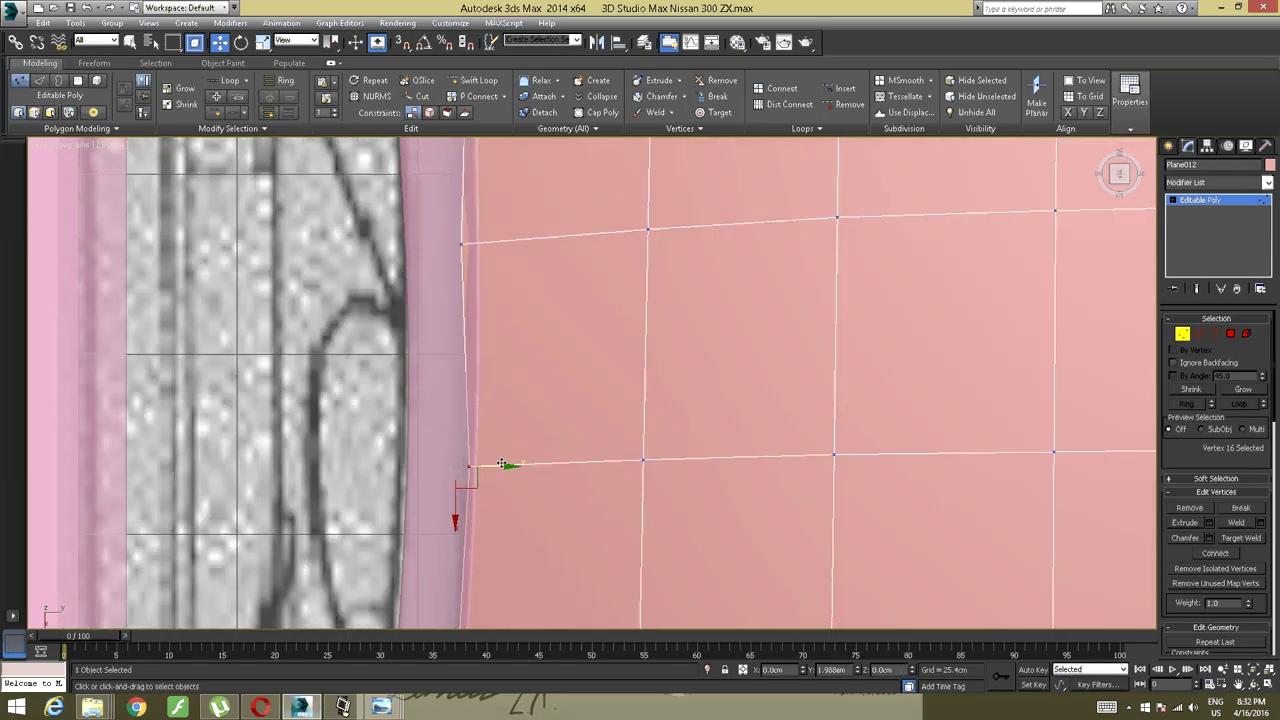
middle_drag(530, 322, 527, 534)
click(458, 456)
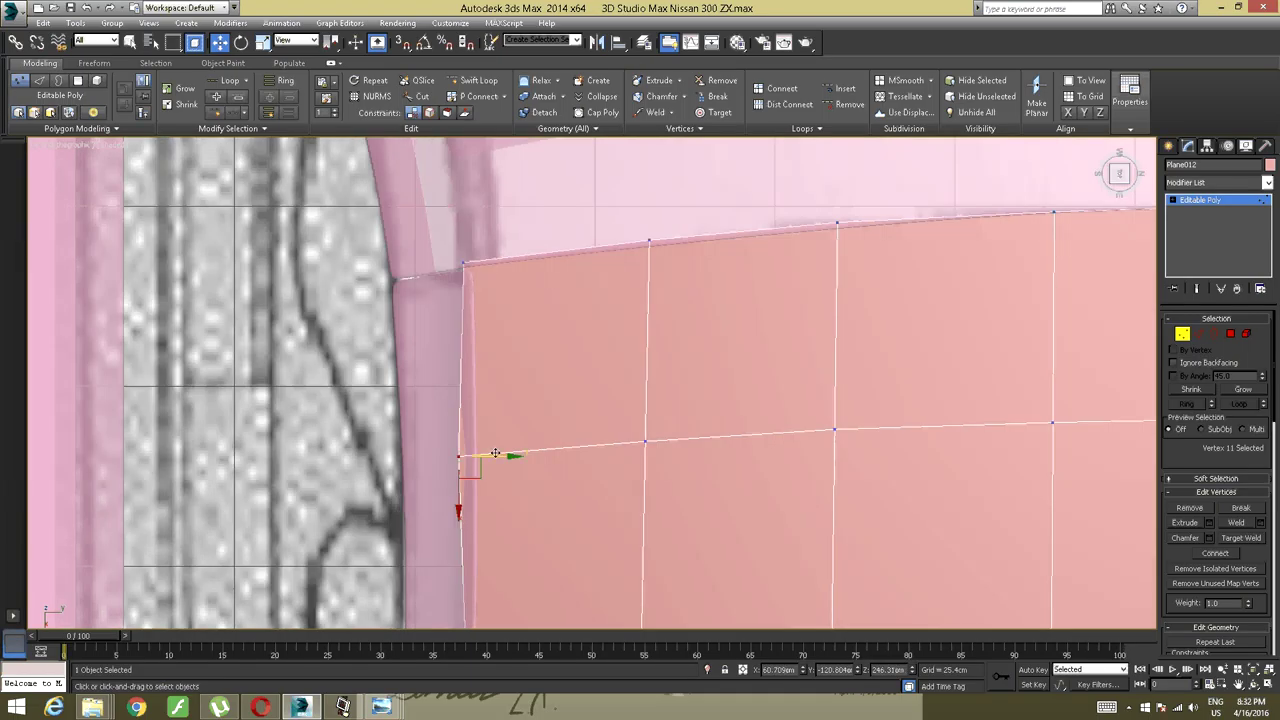
drag(497, 456, 510, 460)
Select the four inner vertices along the side-rail edge and lower them by about 0.54 cm in Z.
scroll(536, 490, down, 4)
alt+middle_drag(536, 490, 788, 338)
scroll(643, 400, up, 3)
scroll(616, 402, up, 3)
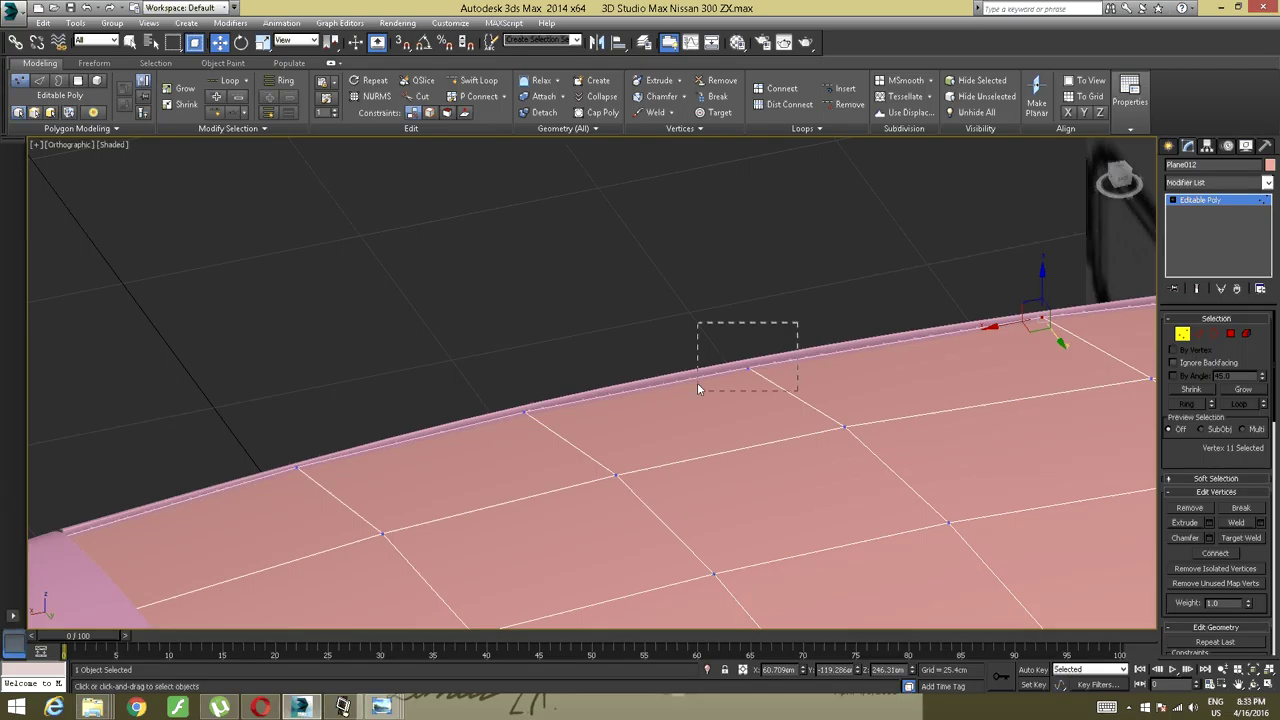
ctrl+drag(698, 385, 698, 388)
ctrl+drag(549, 357, 490, 420)
ctrl+drag(304, 440, 251, 491)
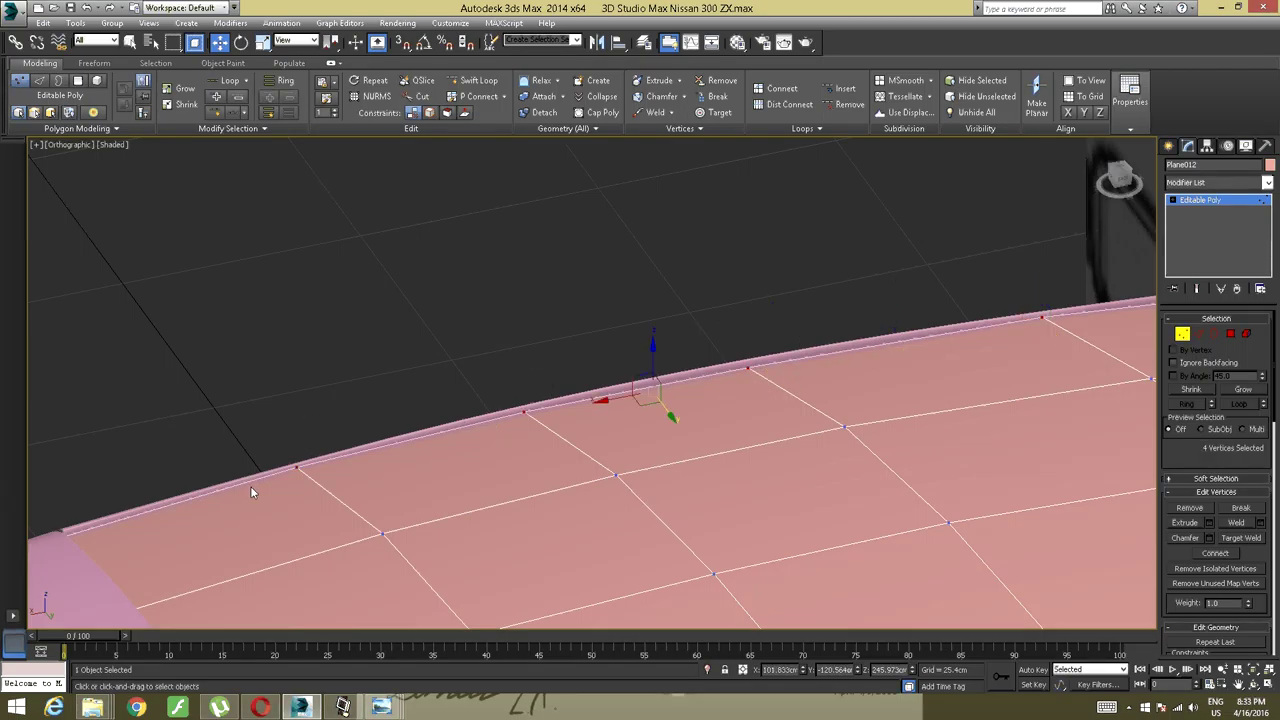
alt+middle_drag(251, 491, 436, 378)
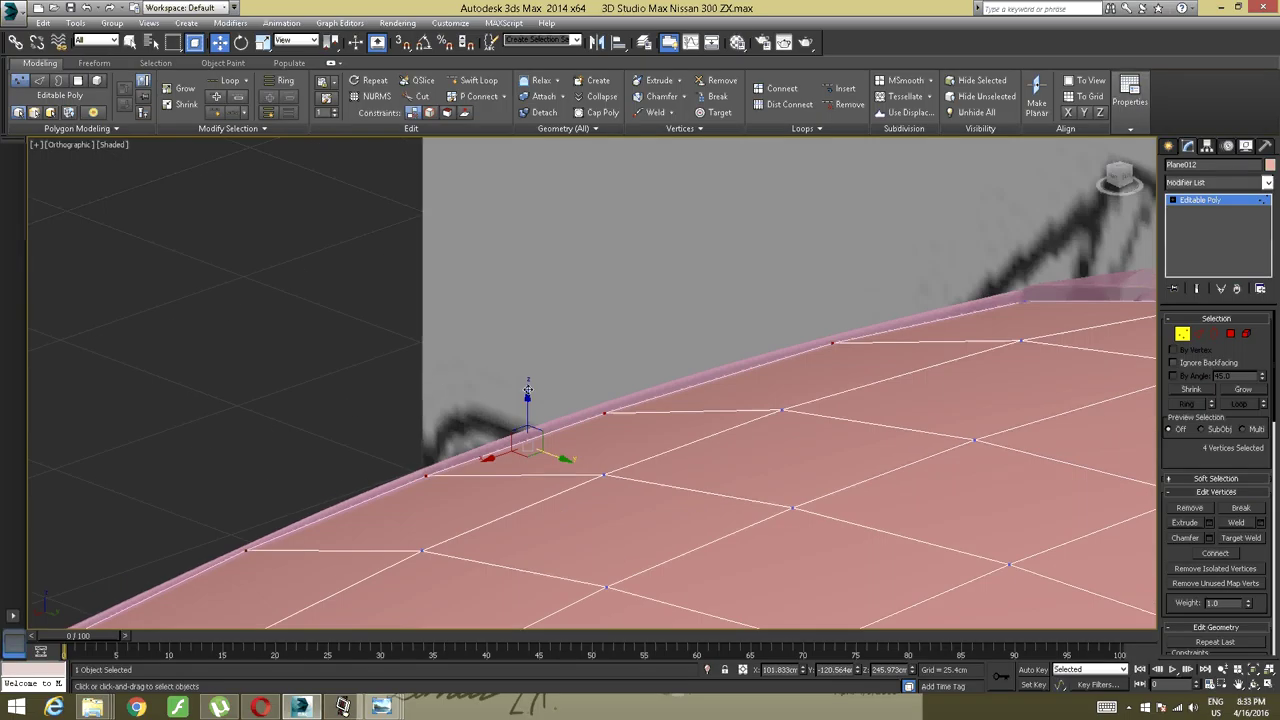
middle_drag(766, 368, 709, 368)
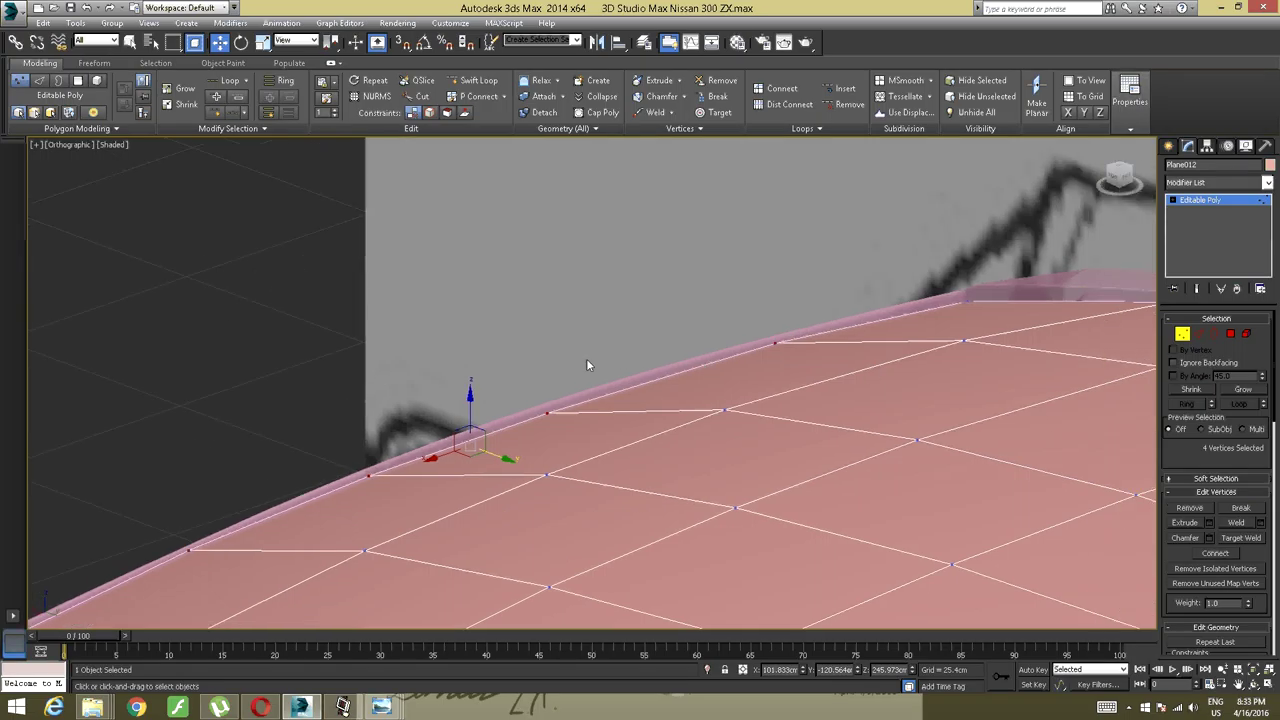
drag(469, 403, 468, 410)
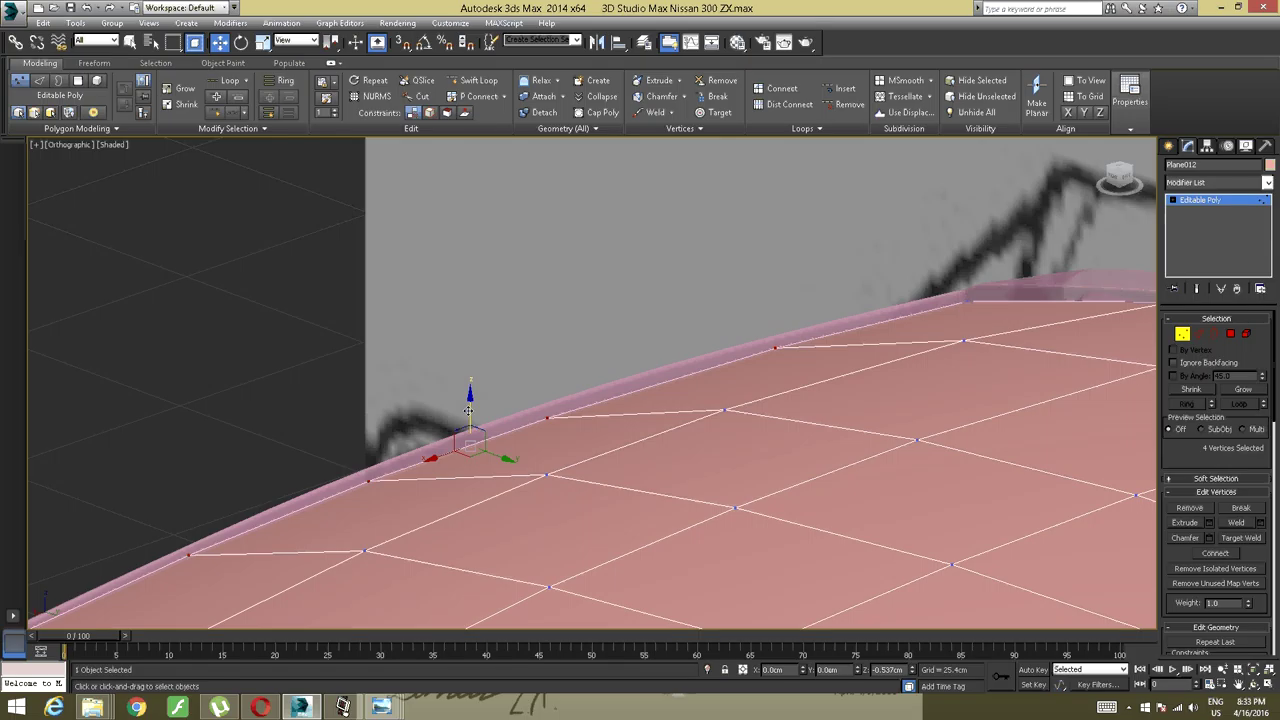
Examine how the side-rail edge meets the rear panel, selecting the two rearmost edge vertices and clearing the selection.
alt+middle_drag(670, 385, 548, 391)
middle_drag(560, 392, 740, 396)
alt+middle_drag(720, 400, 744, 421)
alt+middle_drag(680, 434, 594, 451)
middle_drag(517, 417, 560, 446)
drag(583, 384, 516, 424)
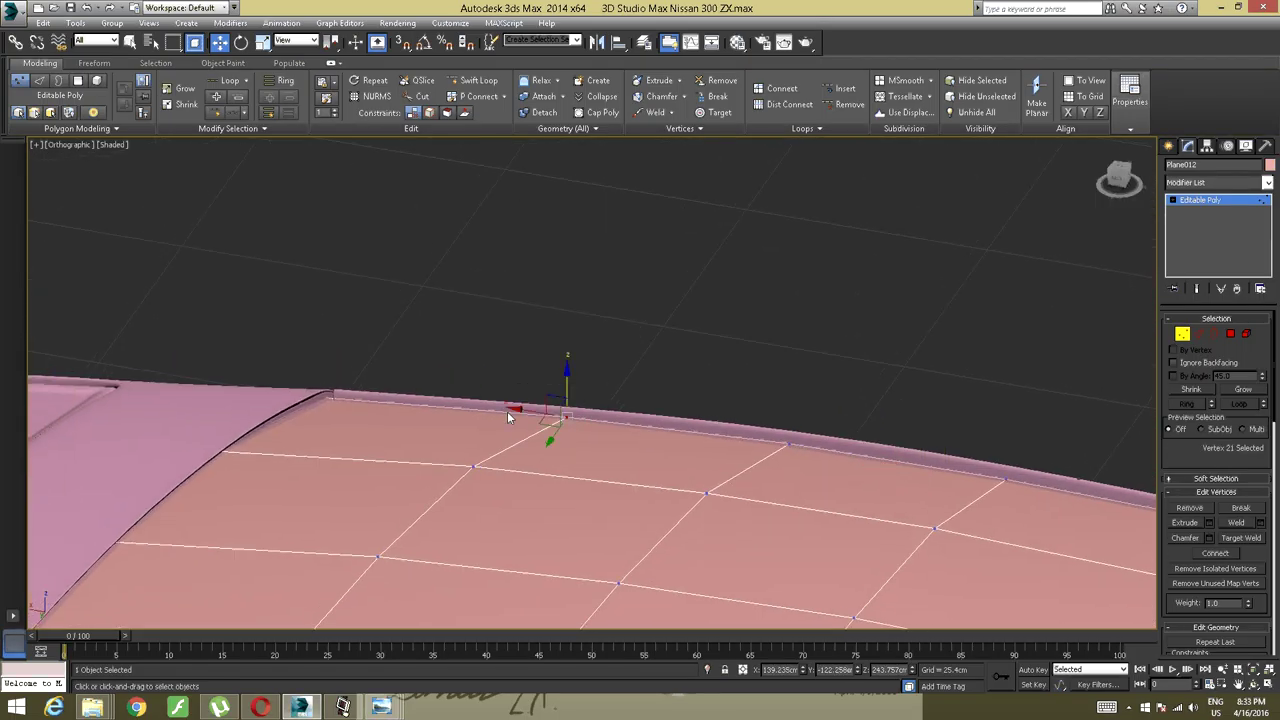
ctrl+drag(432, 352, 286, 392)
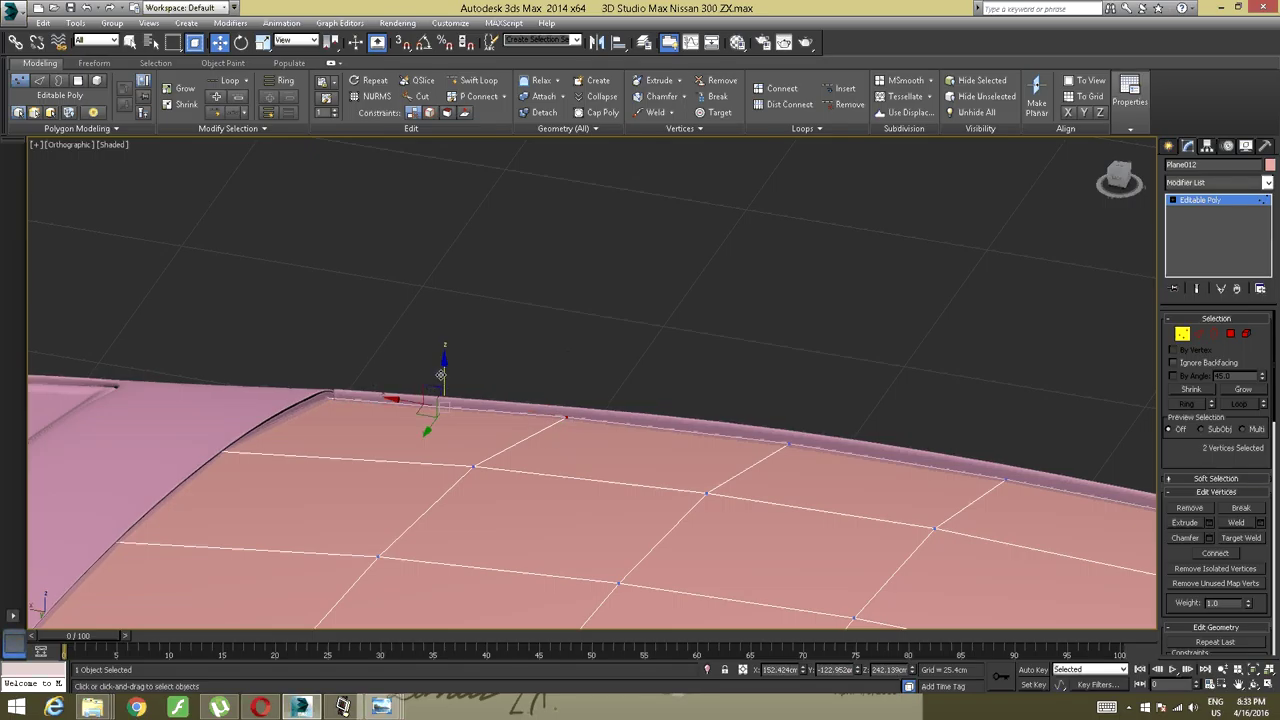
alt+middle_drag(522, 410, 451, 519)
click(433, 573)
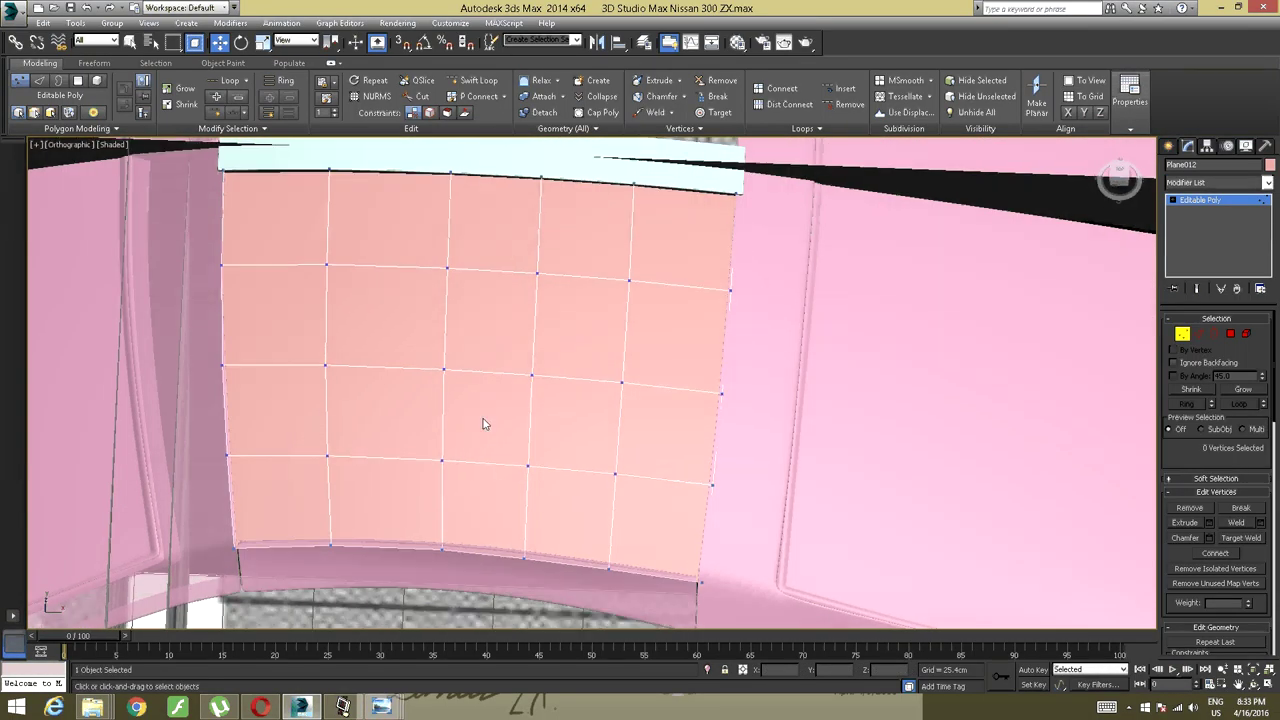
Select the roof panel's polygons individually, leaving out three beside the roof strip.
click(1230, 333)
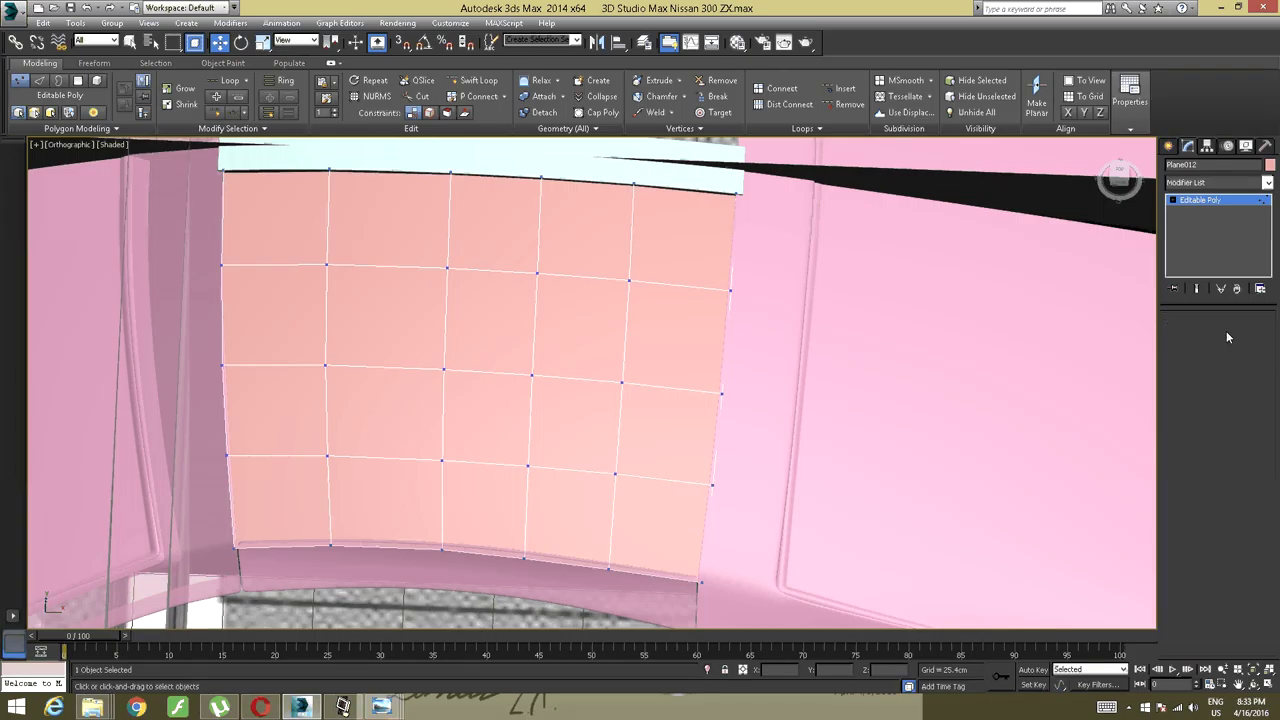
click(636, 324)
alt+middle_drag(636, 324, 542, 298)
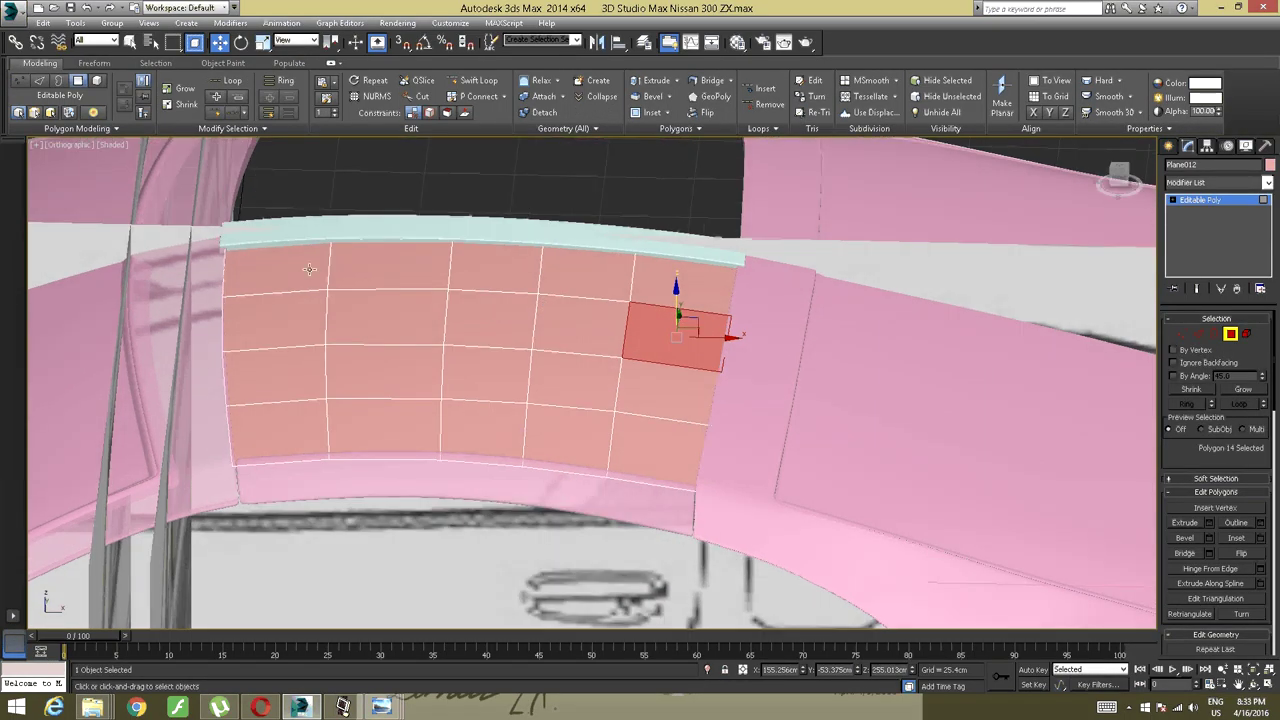
ctrl+click(308, 270)
ctrl+click(287, 304)
ctrl+click(288, 360)
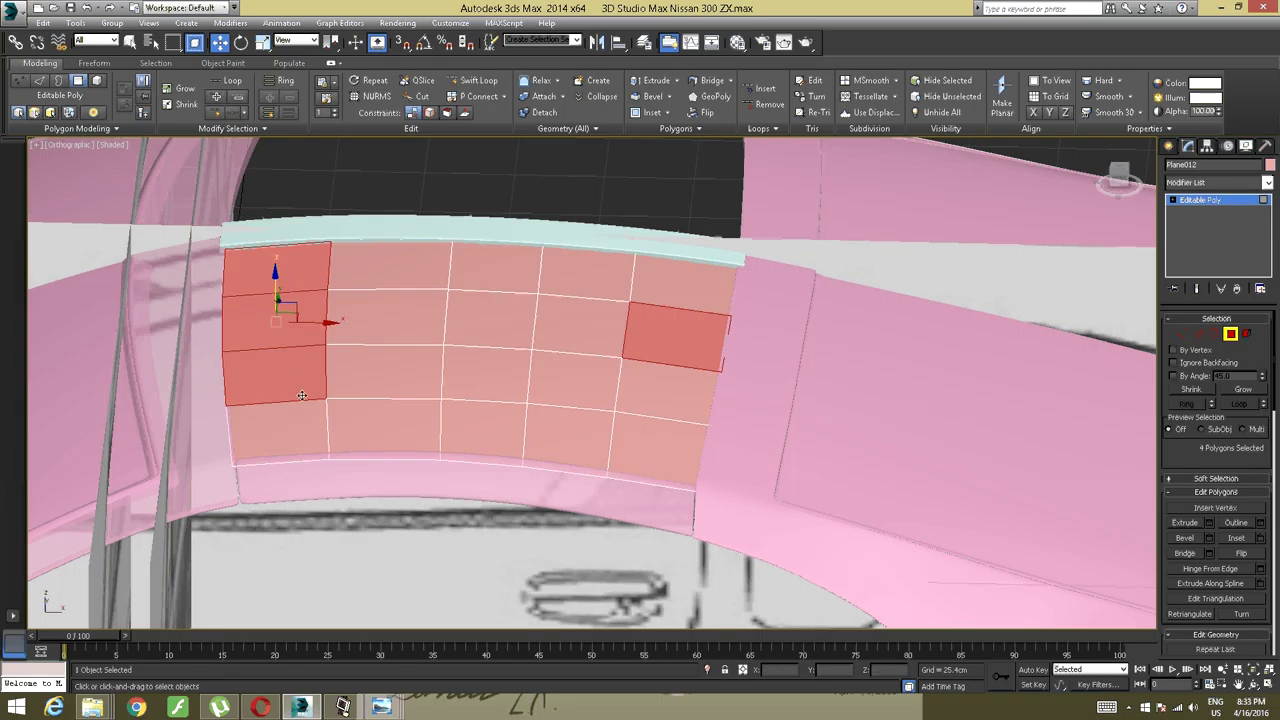
ctrl+click(278, 432)
ctrl+click(381, 424)
ctrl+click(483, 430)
ctrl+click(557, 429)
ctrl+click(666, 392)
ctrl+click(657, 445)
ctrl+click(565, 380)
ctrl+click(487, 372)
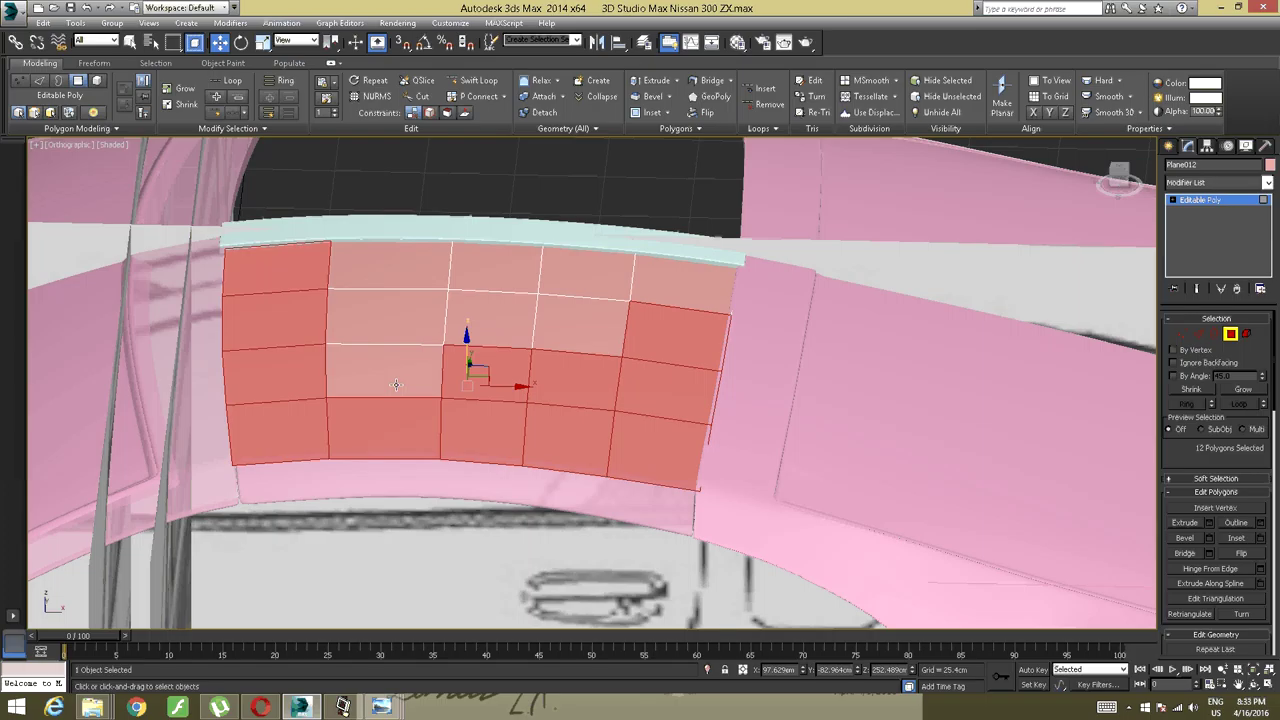
ctrl+click(395, 384)
ctrl+click(388, 316)
ctrl+click(492, 318)
ctrl+click(582, 322)
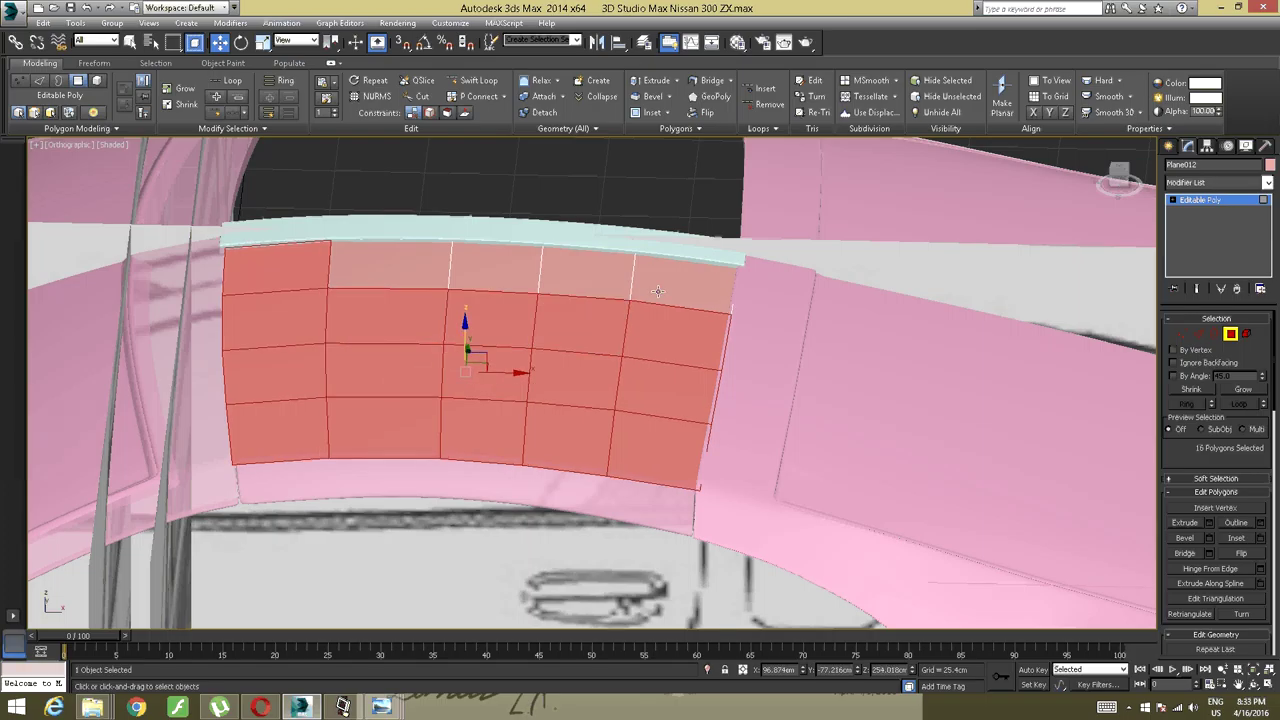
ctrl+click(657, 291)
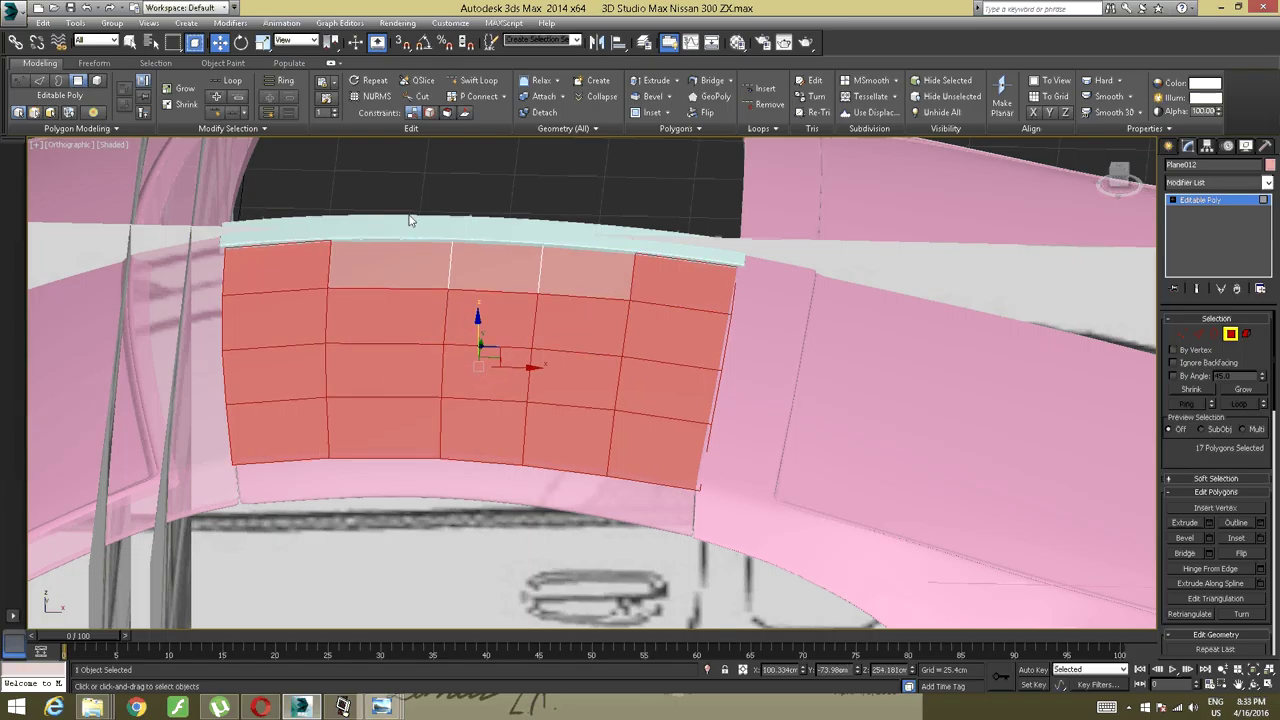
Select the whole roof panel as one element and carry the selection over to polygon level.
click(94, 82)
click(418, 264)
alt+middle_drag(418, 264, 388, 288)
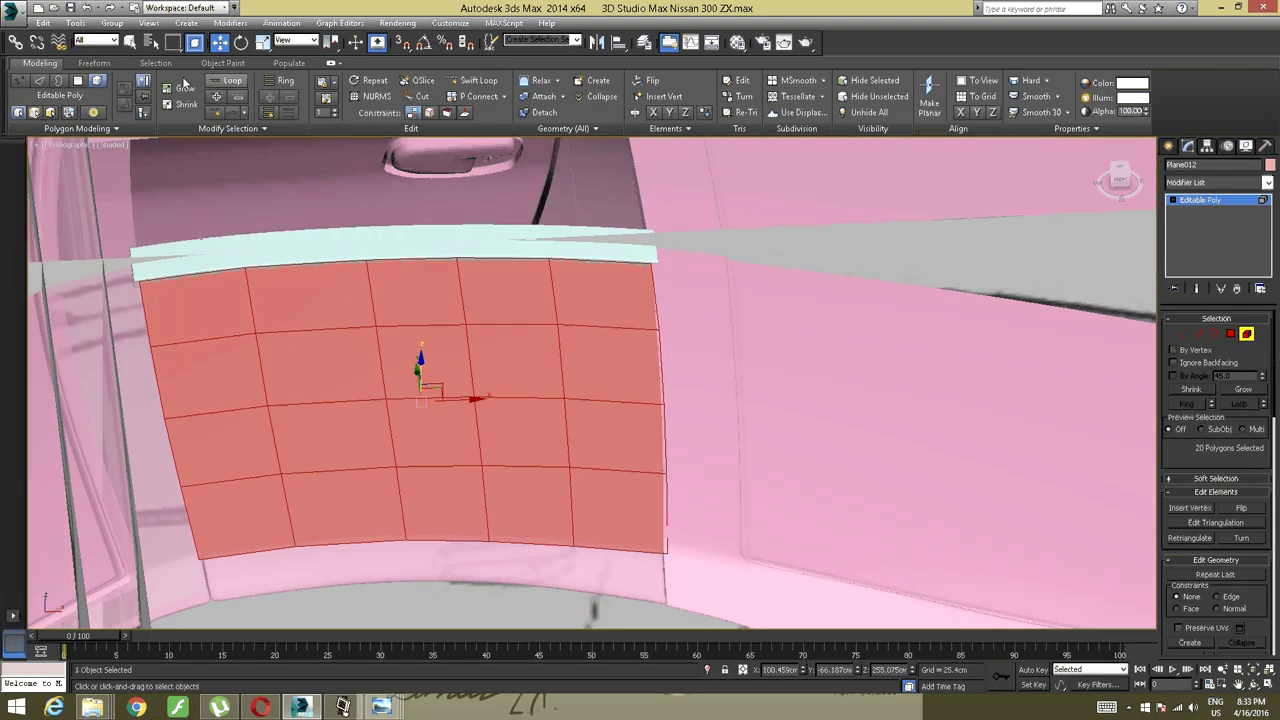
click(79, 83)
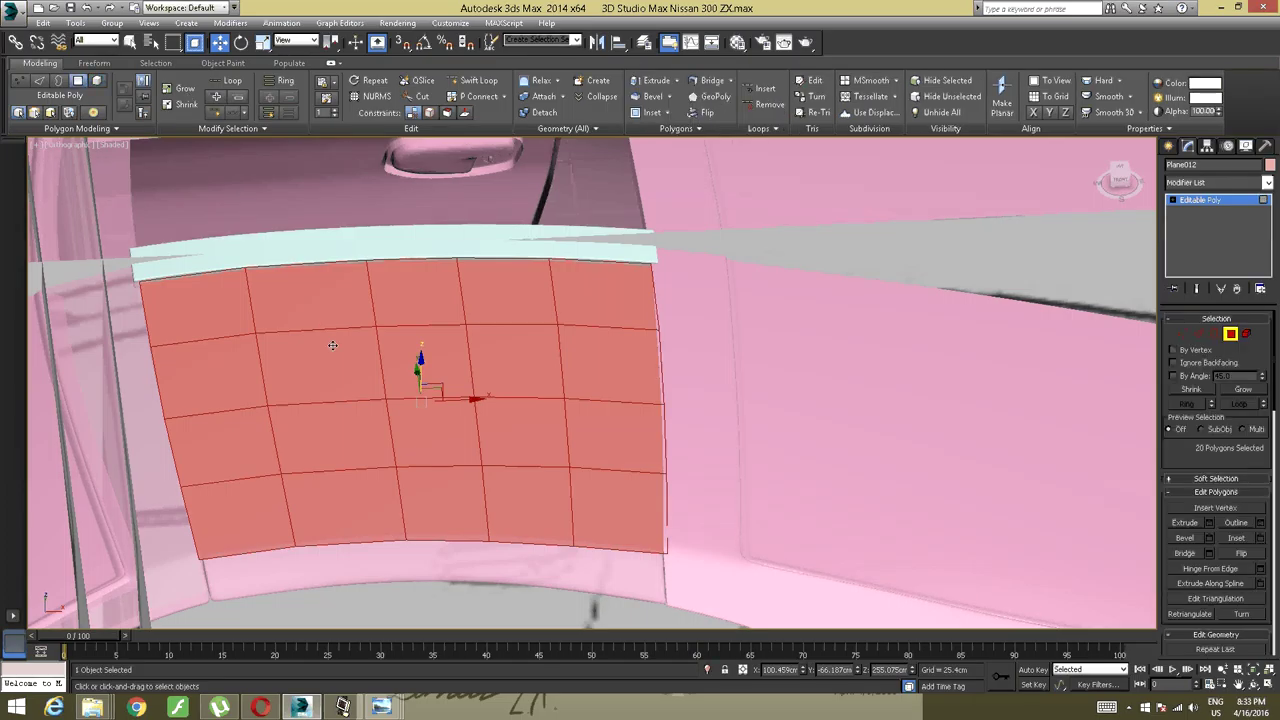
Inset the roof panel's selected polygons as a group to form a narrow border around its perimeter.
right_click(368, 333)
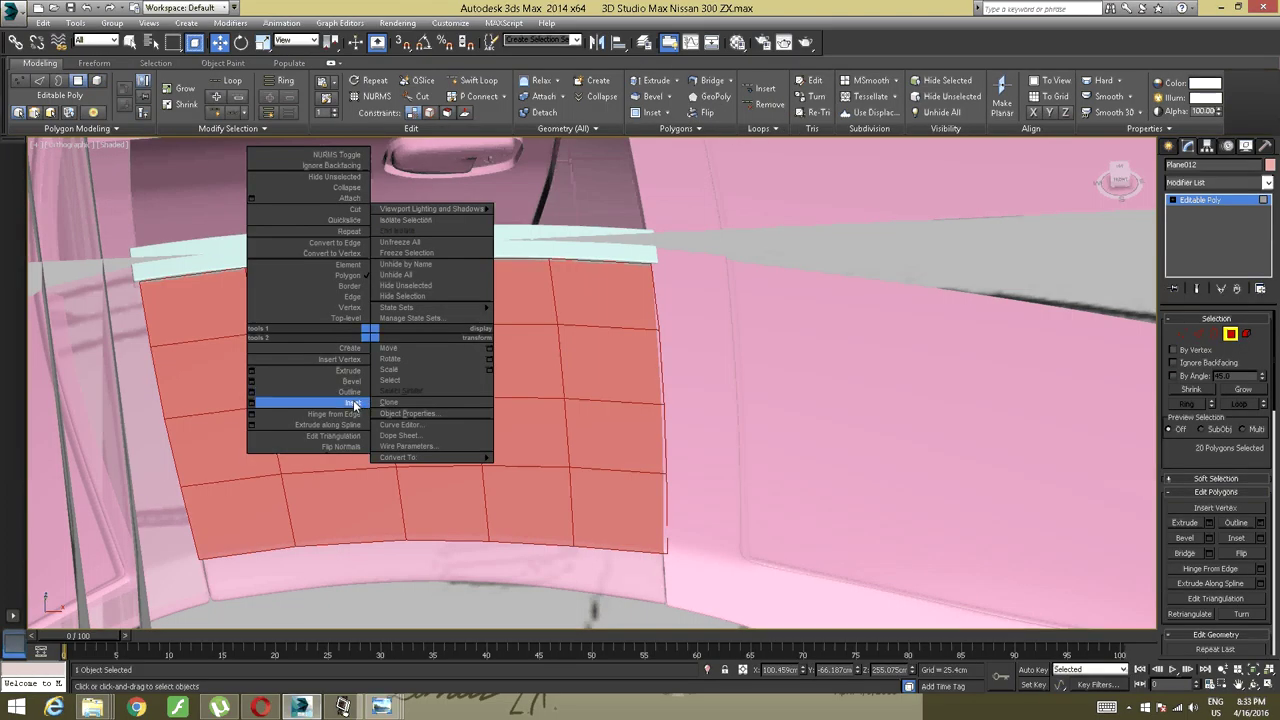
click(353, 402)
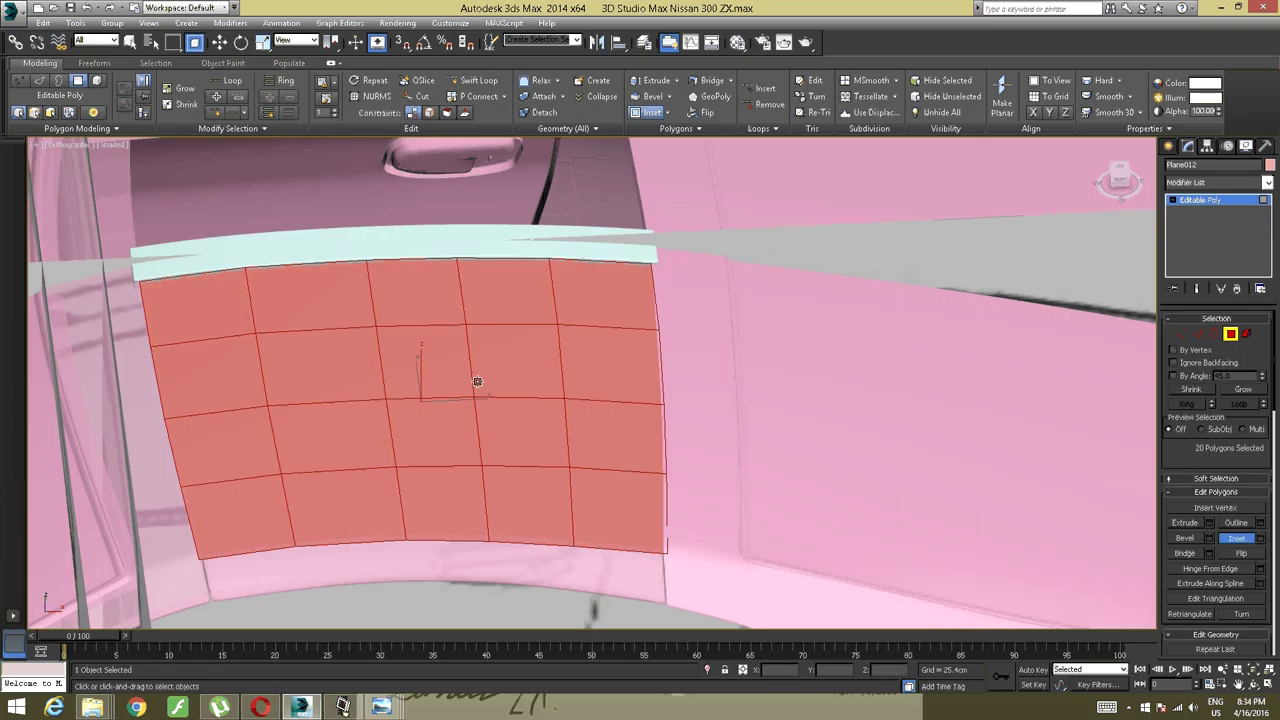
drag(528, 353, 519, 357)
alt+middle_drag(519, 357, 433, 387)
drag(520, 371, 505, 375)
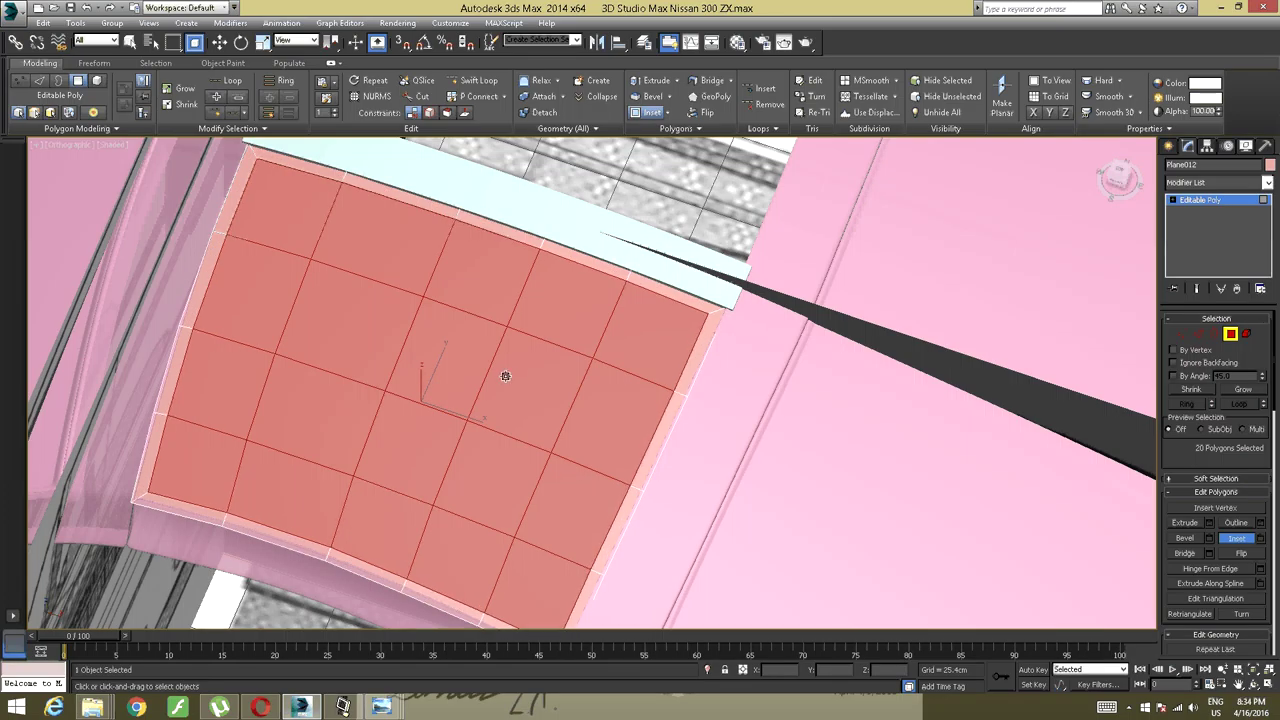
alt+middle_drag(374, 403, 479, 355)
scroll(388, 373, up, 2)
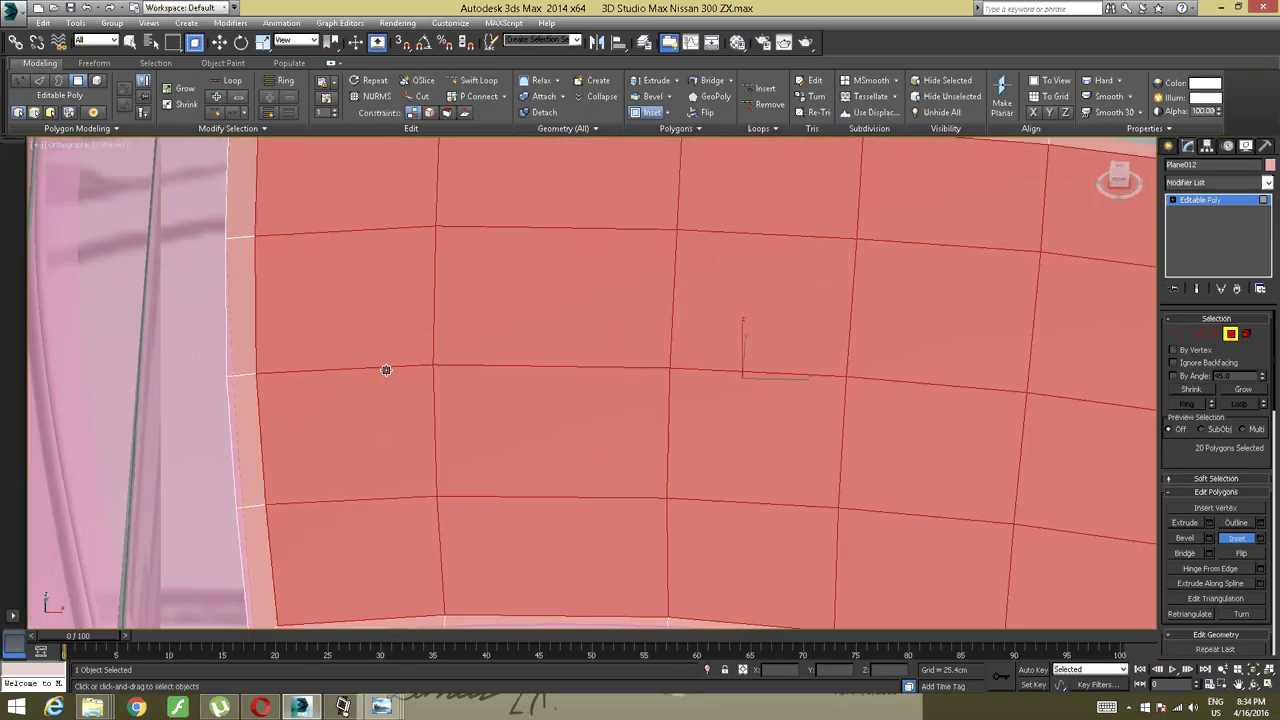
key(w)
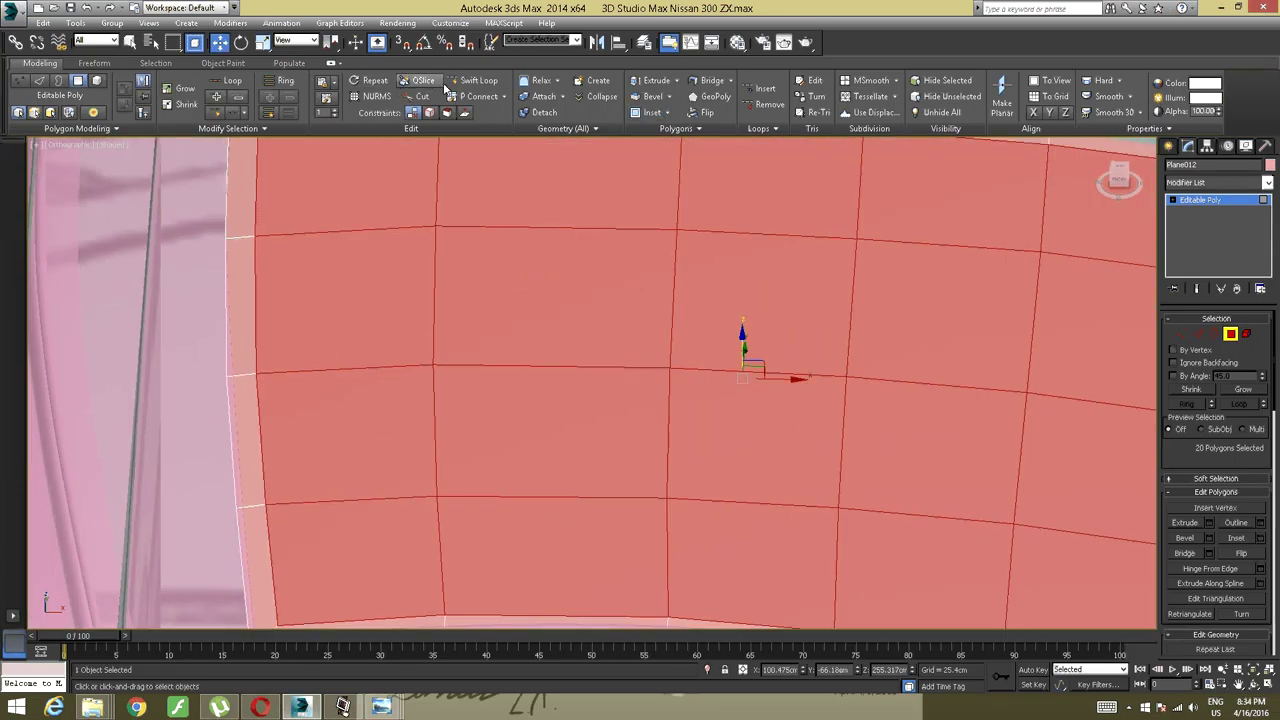
Add an edge loop with Swift Loop midway across the narrow inset border, running around the whole panel.
click(476, 80)
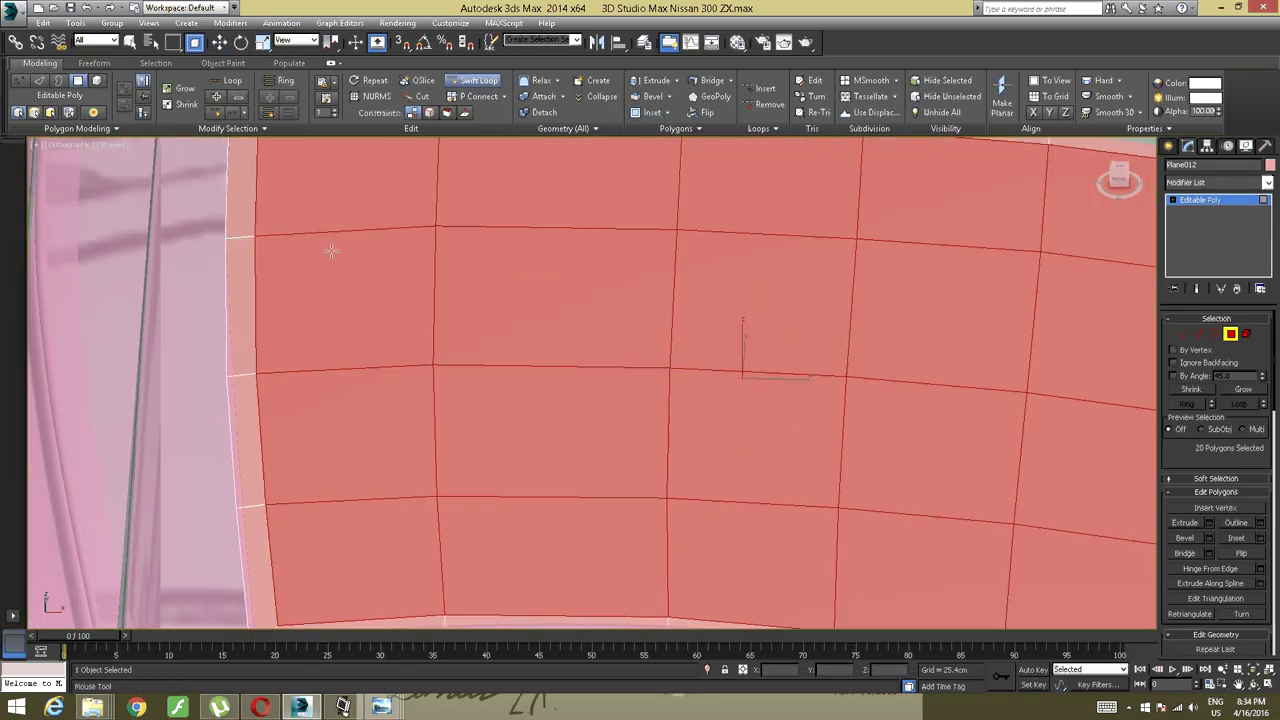
click(240, 238)
key(w)
Select the full edge loop in the middle of the inset border and raise it by about 0.95 cm in Z.
middle_drag(228, 284, 265, 284)
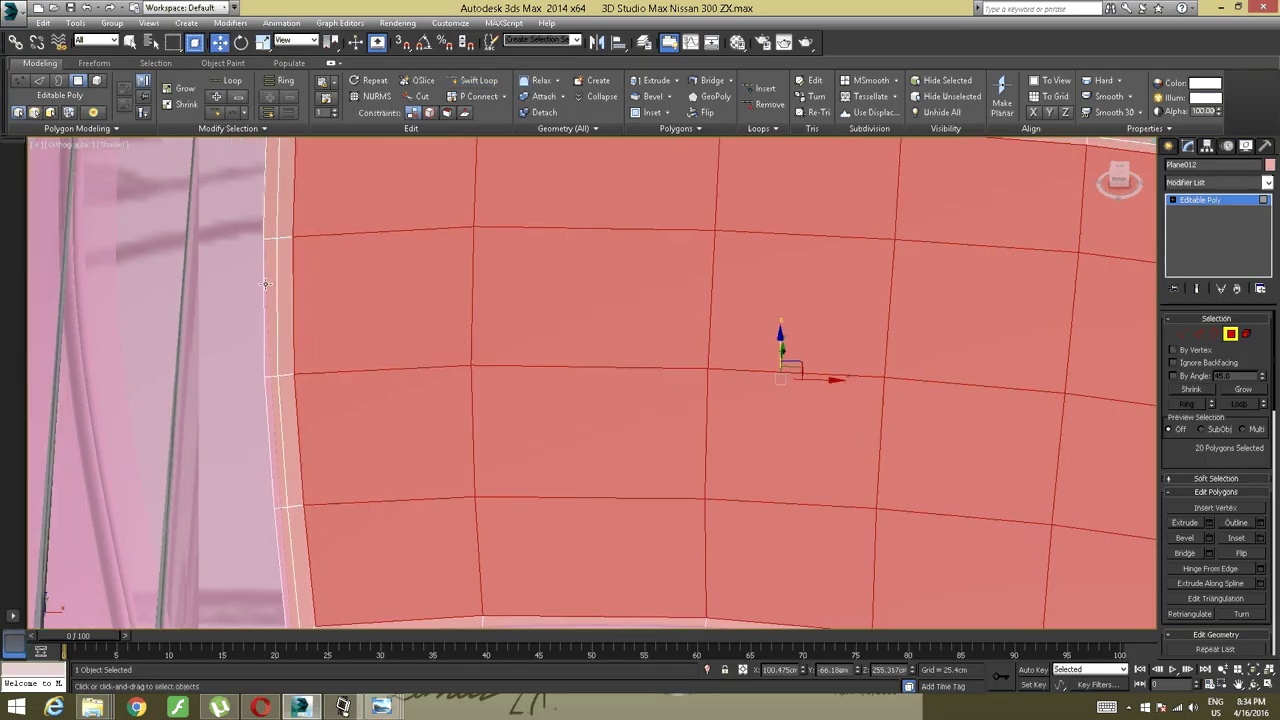
scroll(265, 284, up, 3)
scroll(273, 300, up, 1)
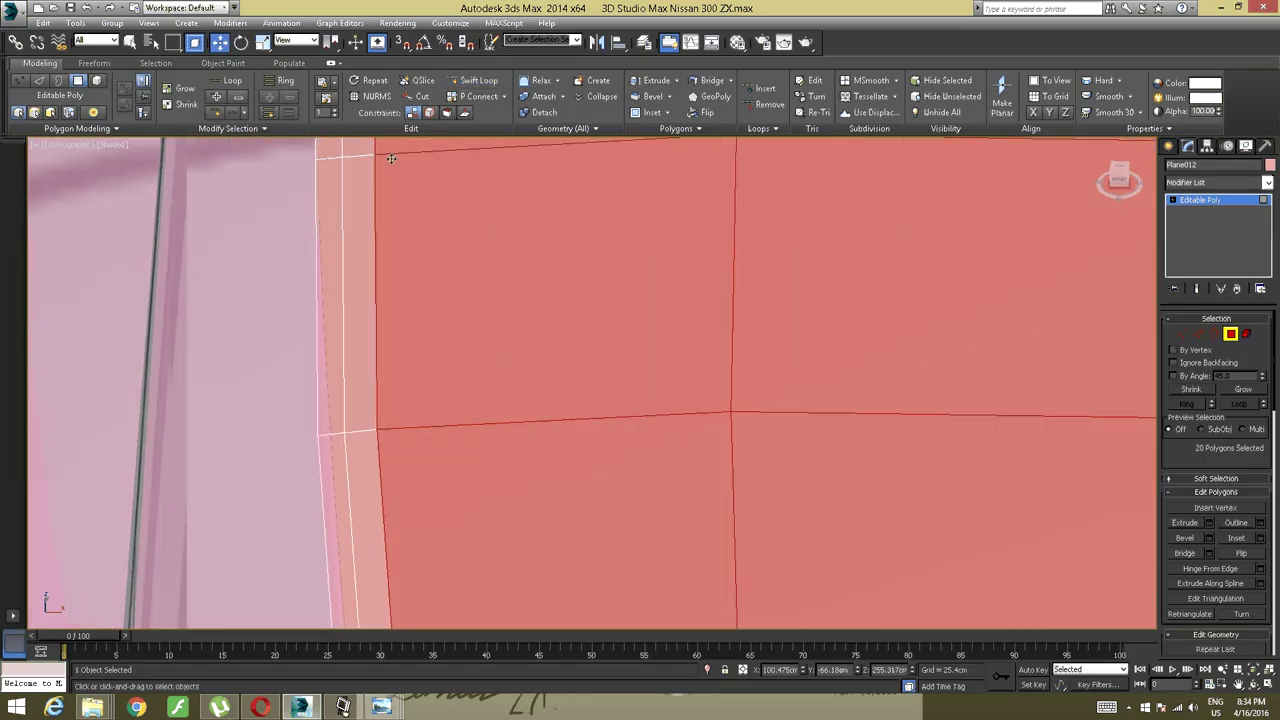
click(313, 200)
click(1199, 328)
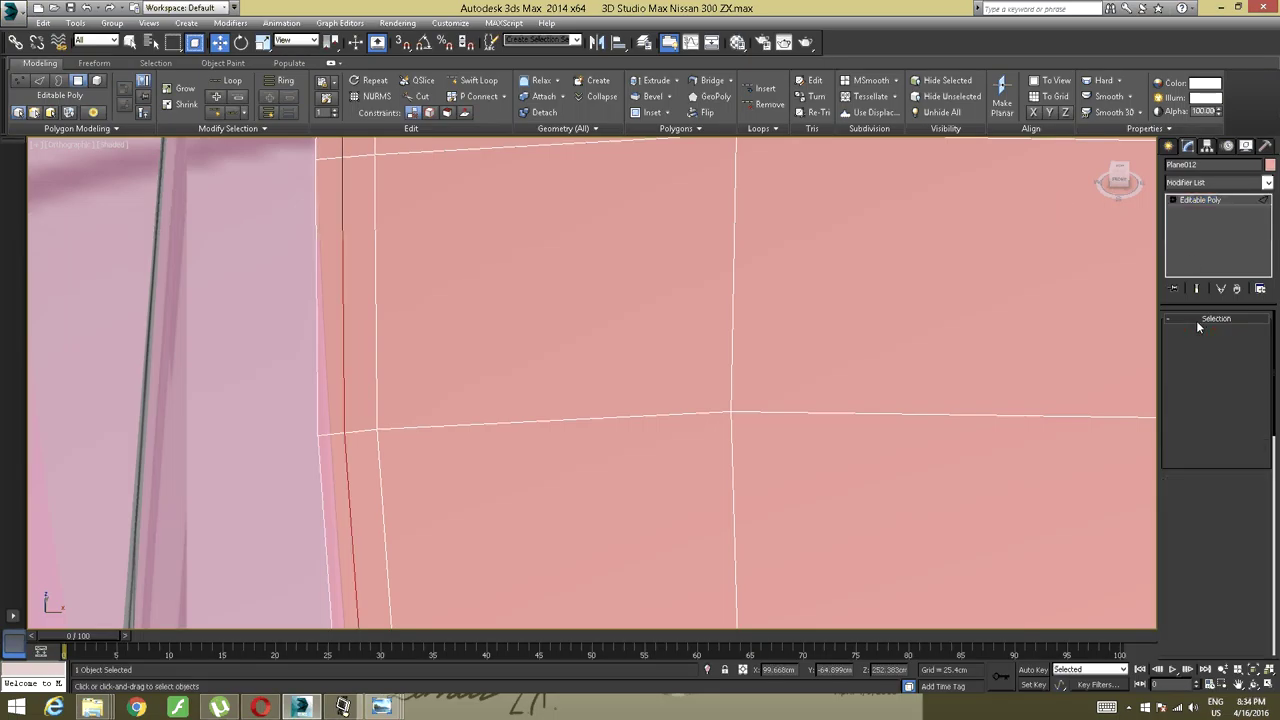
click(346, 300)
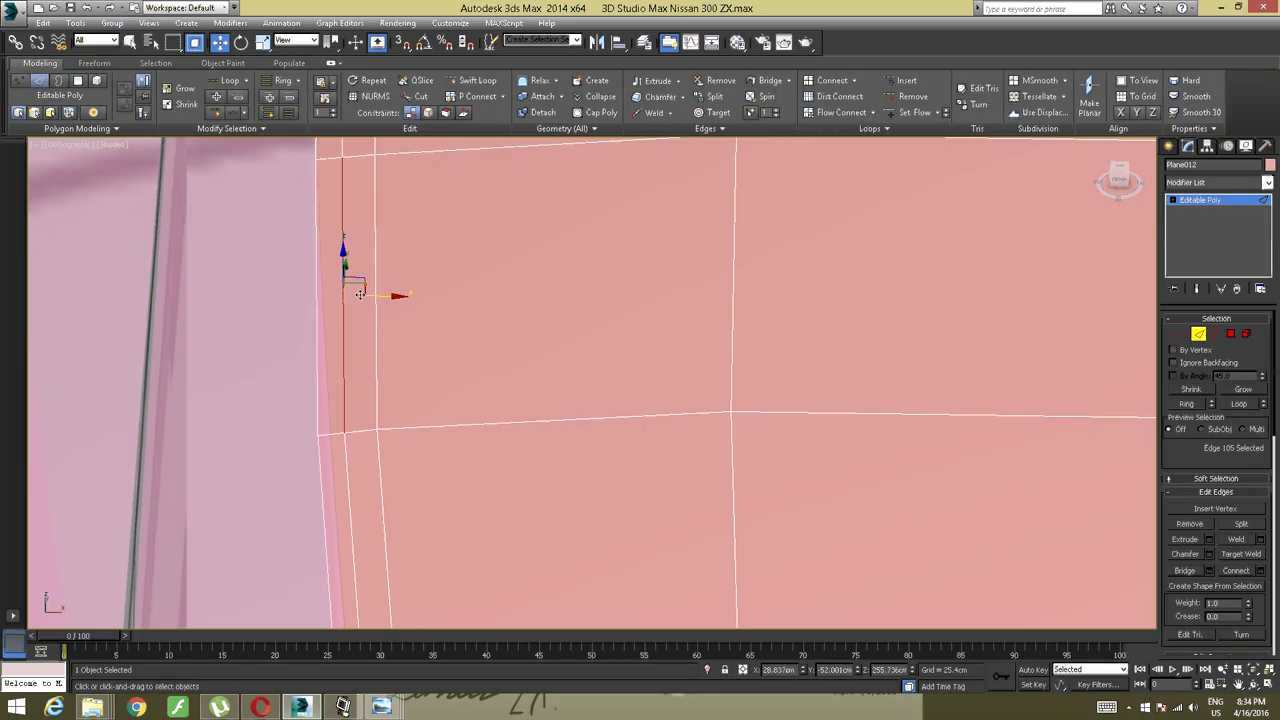
click(230, 80)
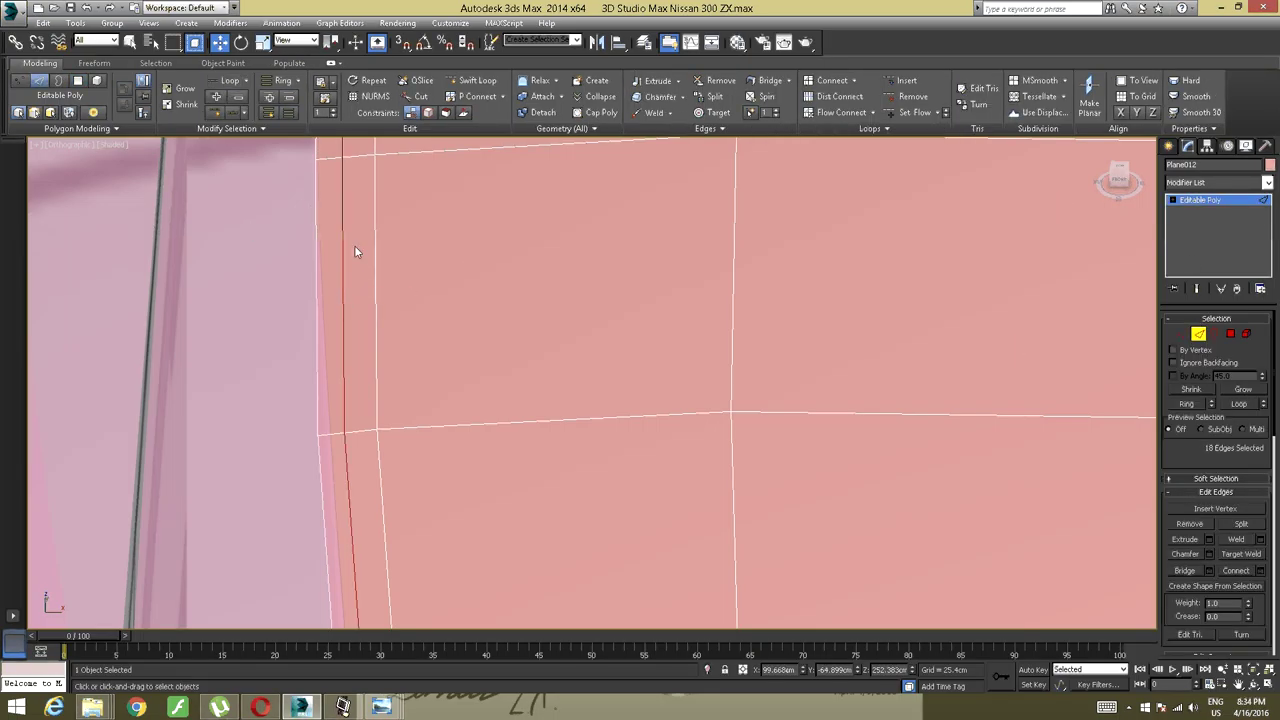
scroll(382, 265, down, 5)
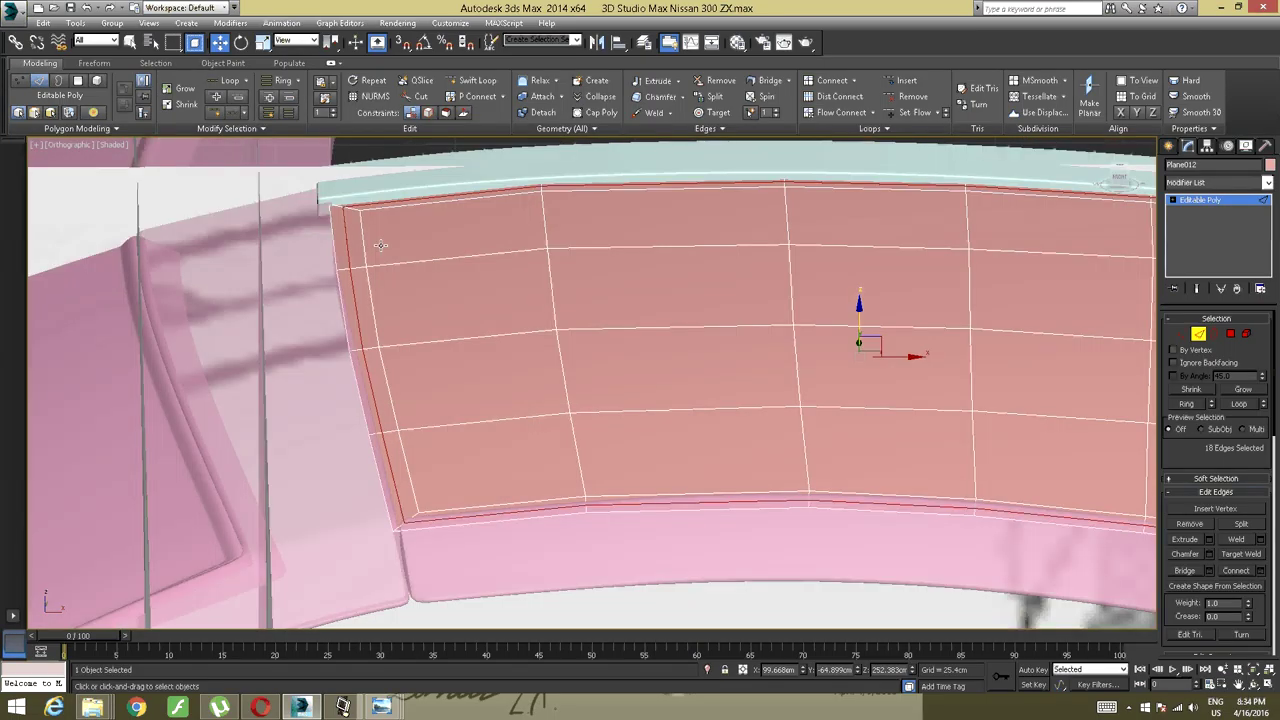
scroll(262, 248, up, 2)
scroll(428, 247, up, 3)
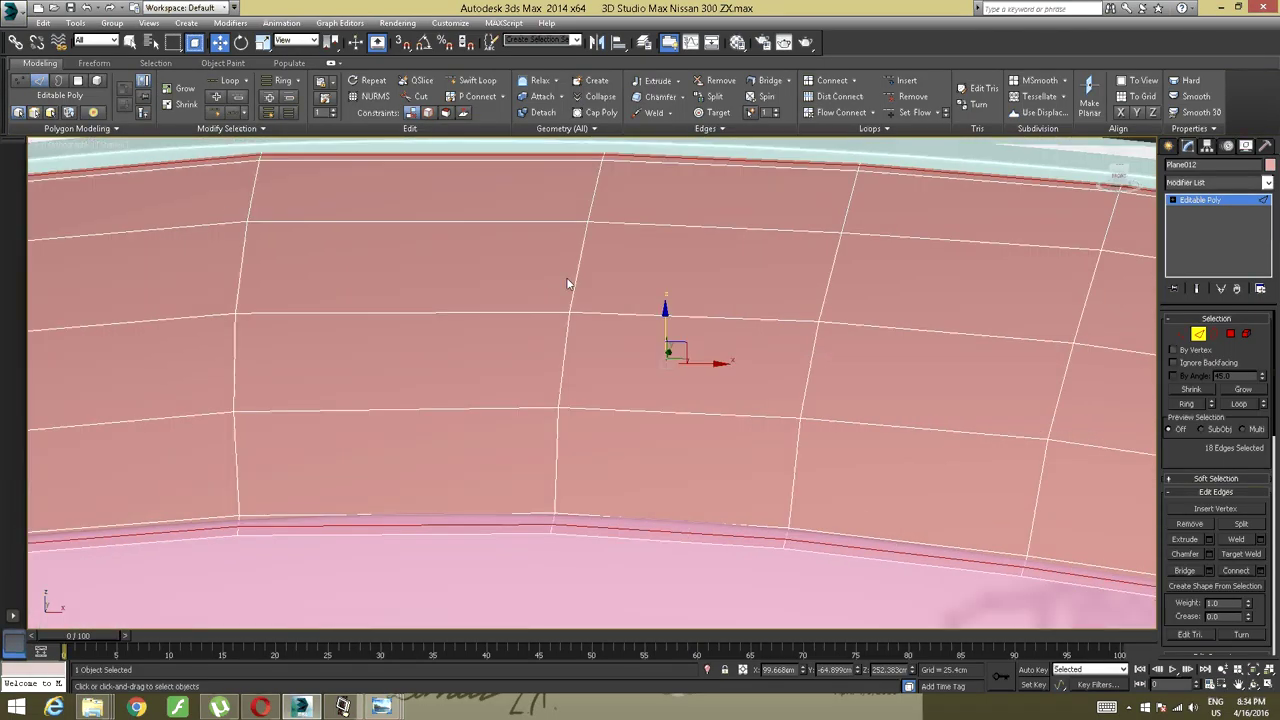
middle_drag(341, 352, 597, 344)
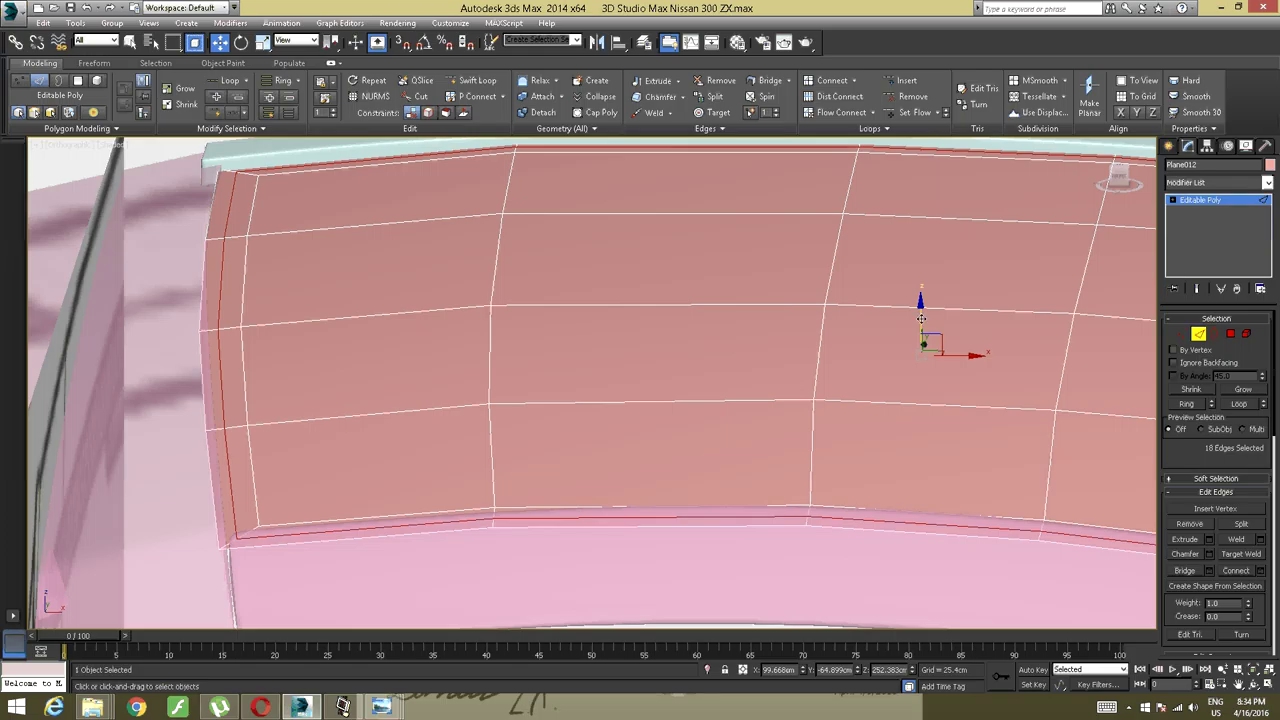
drag(921, 317, 921, 305)
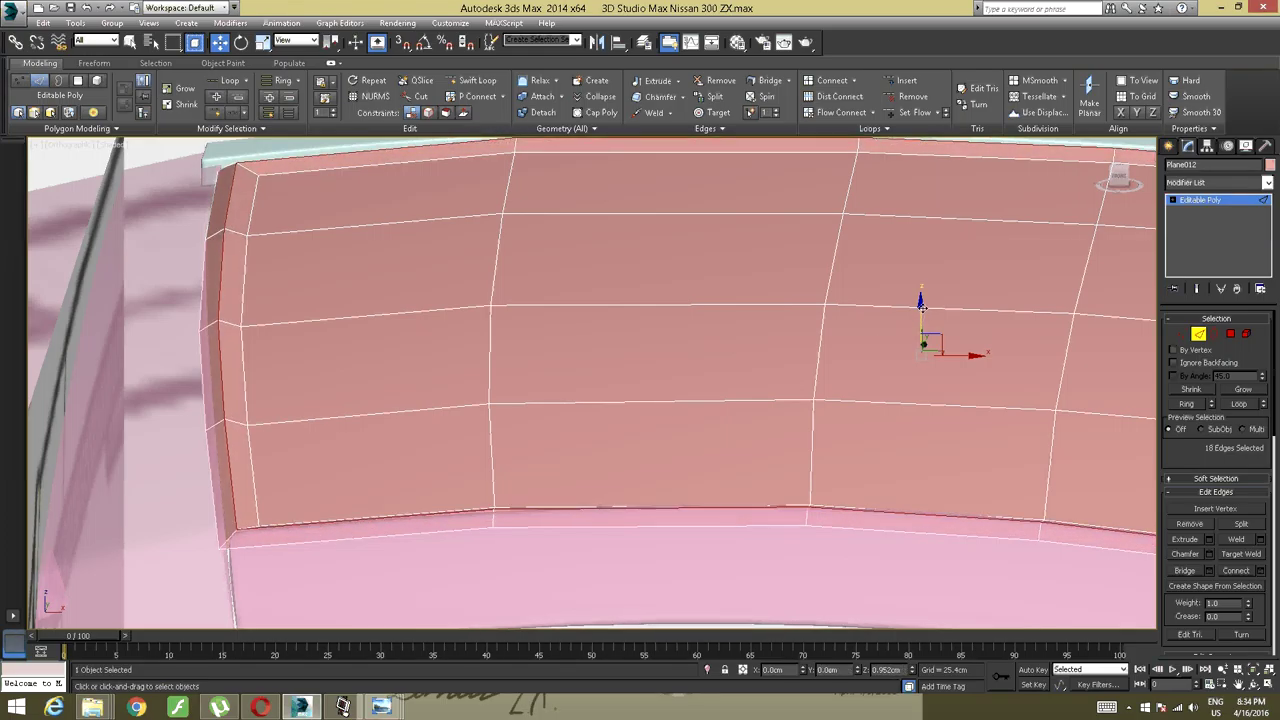
Add a Swift Loop supporting edge just outside the inner edge of the inset border, around the whole panel.
alt+middle_drag(492, 318, 578, 334)
alt+middle_drag(440, 350, 476, 357)
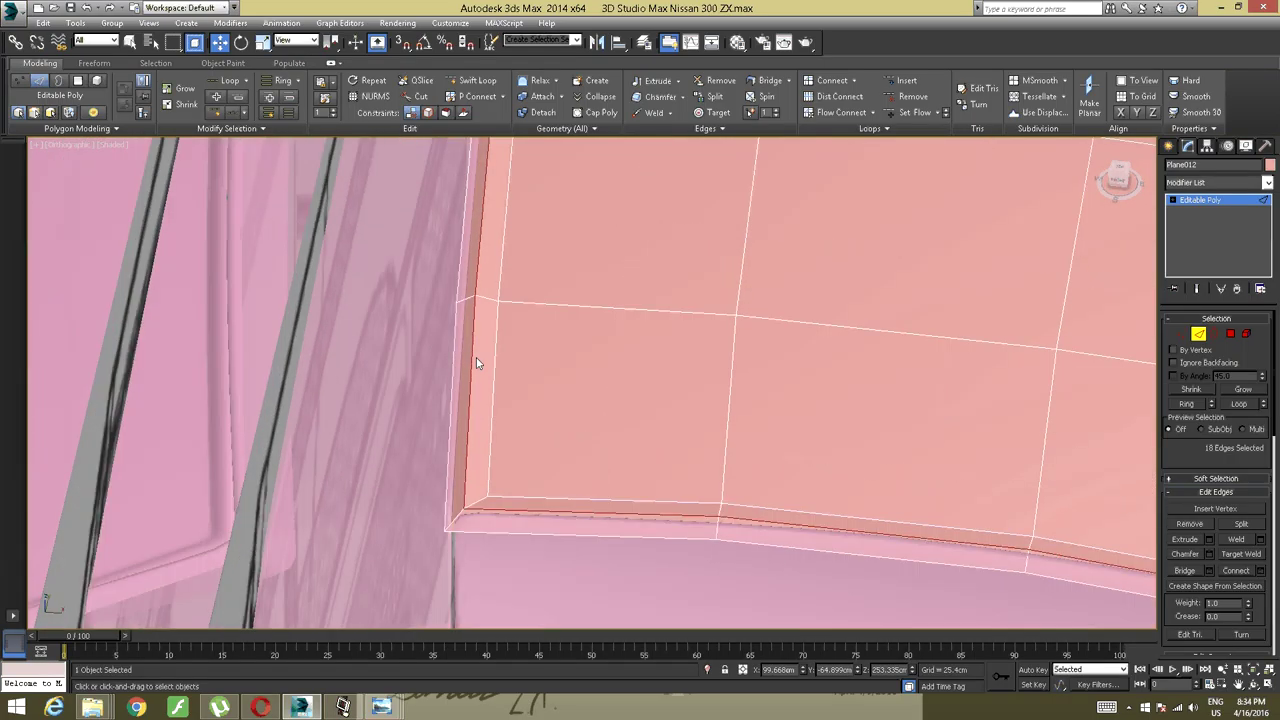
scroll(476, 356, up, 2)
click(492, 357)
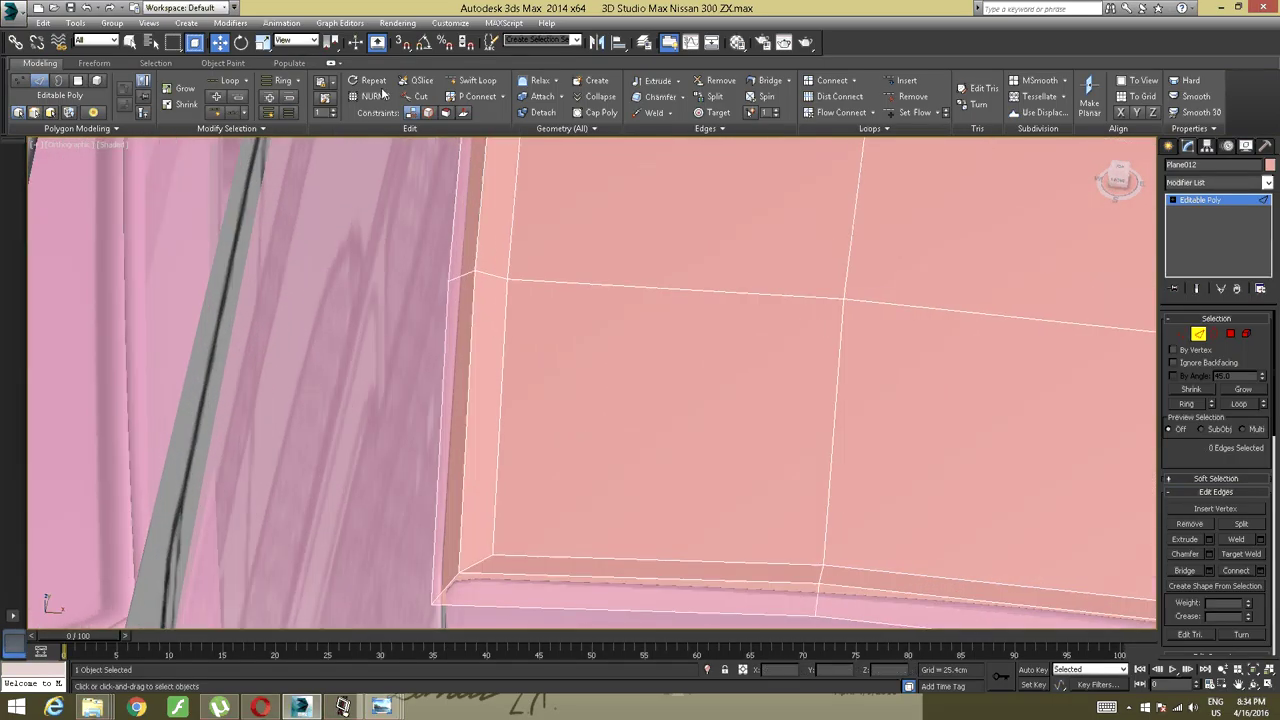
click(477, 80)
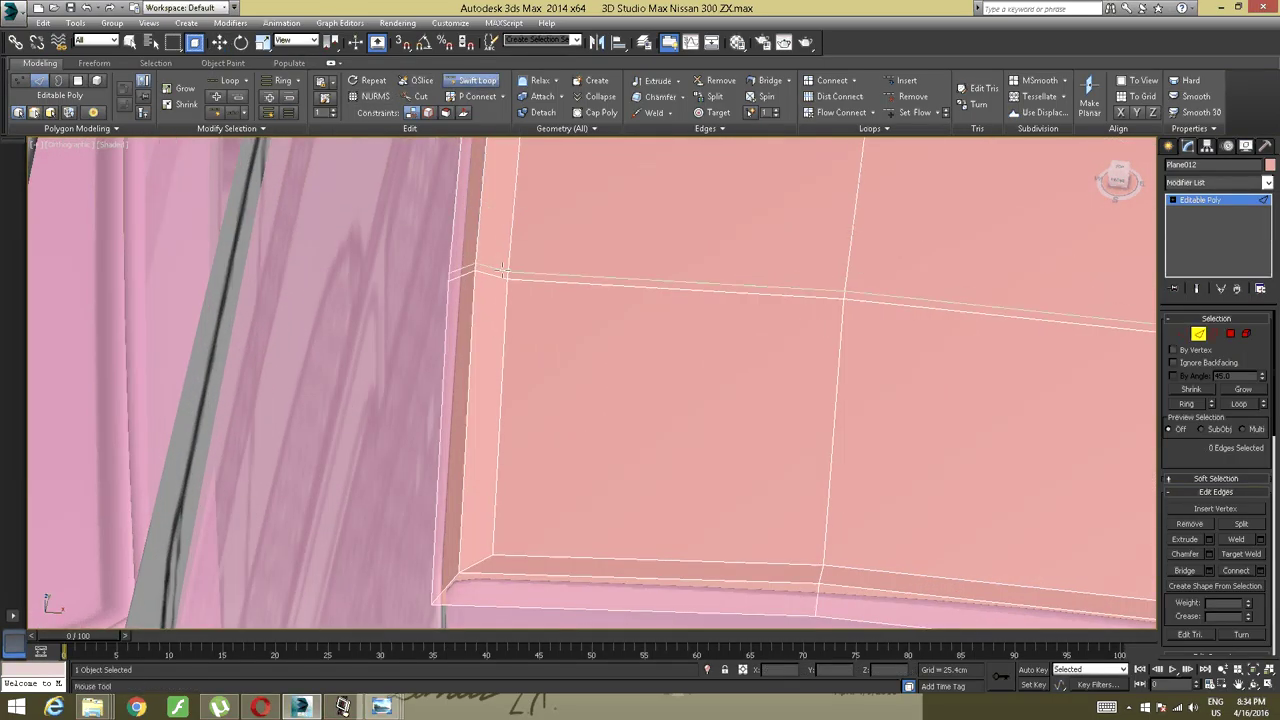
click(503, 278)
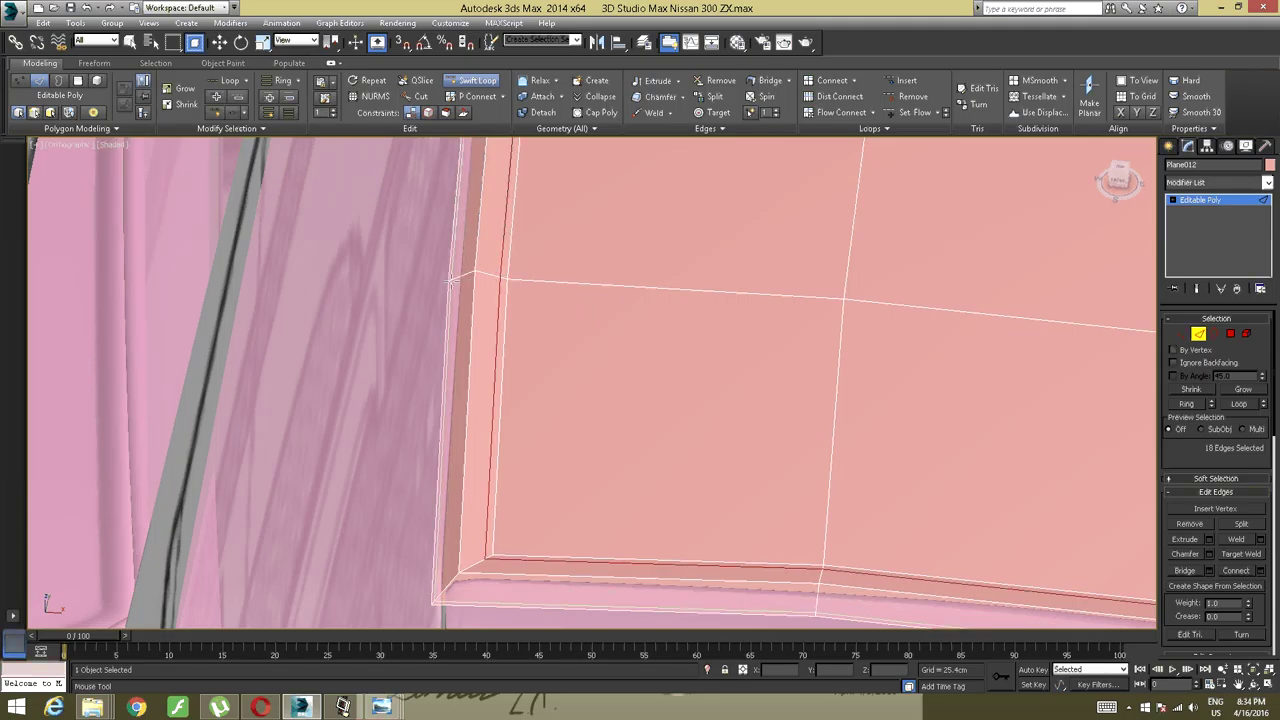
Add Swift Loop supporting edges just inside the panel's outer edge and just inside the inset border's inner edge.
click(452, 281)
alt+middle_drag(473, 304, 351, 159)
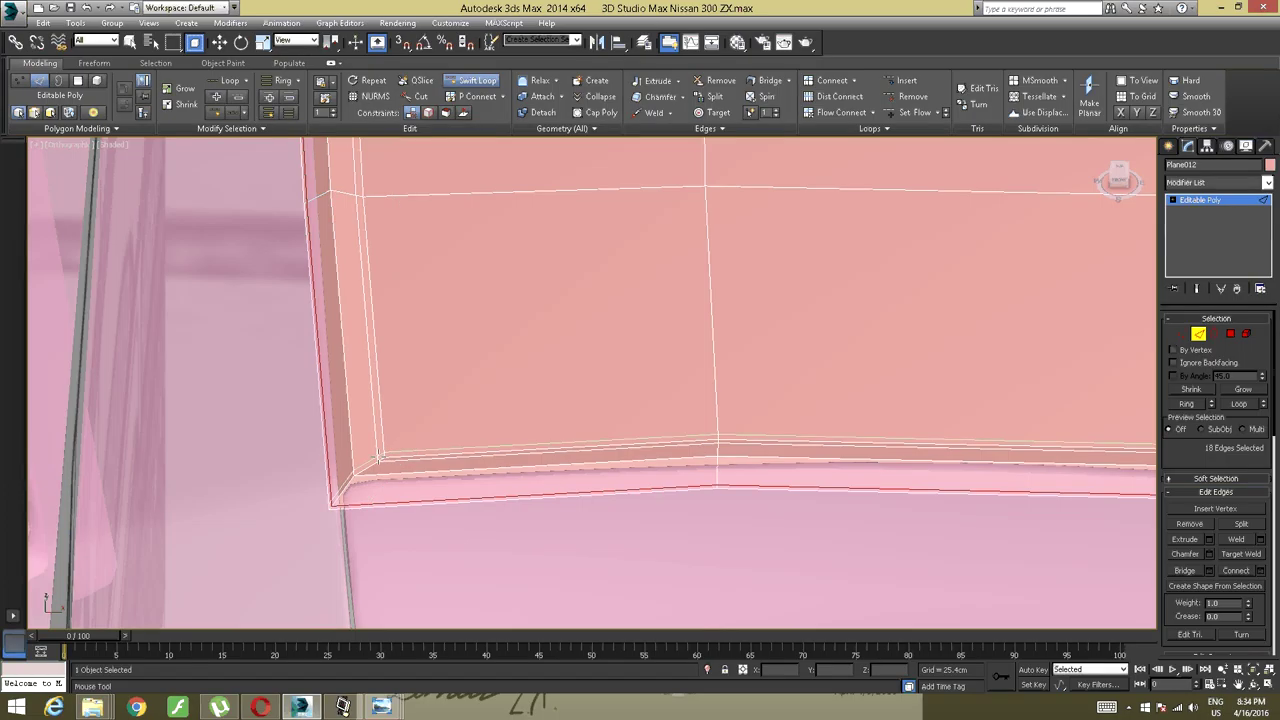
click(392, 456)
middle_drag(476, 362, 483, 500)
middle_drag(408, 258, 435, 620)
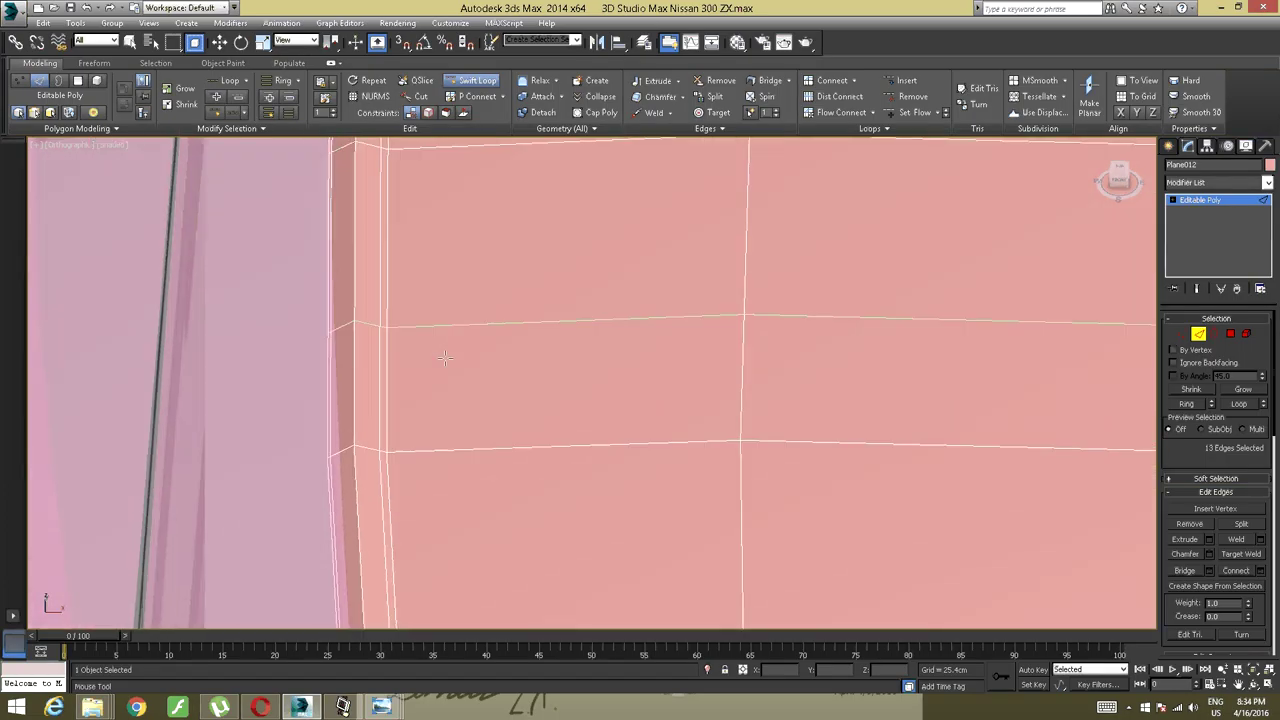
middle_drag(430, 322, 402, 580)
middle_drag(405, 250, 397, 384)
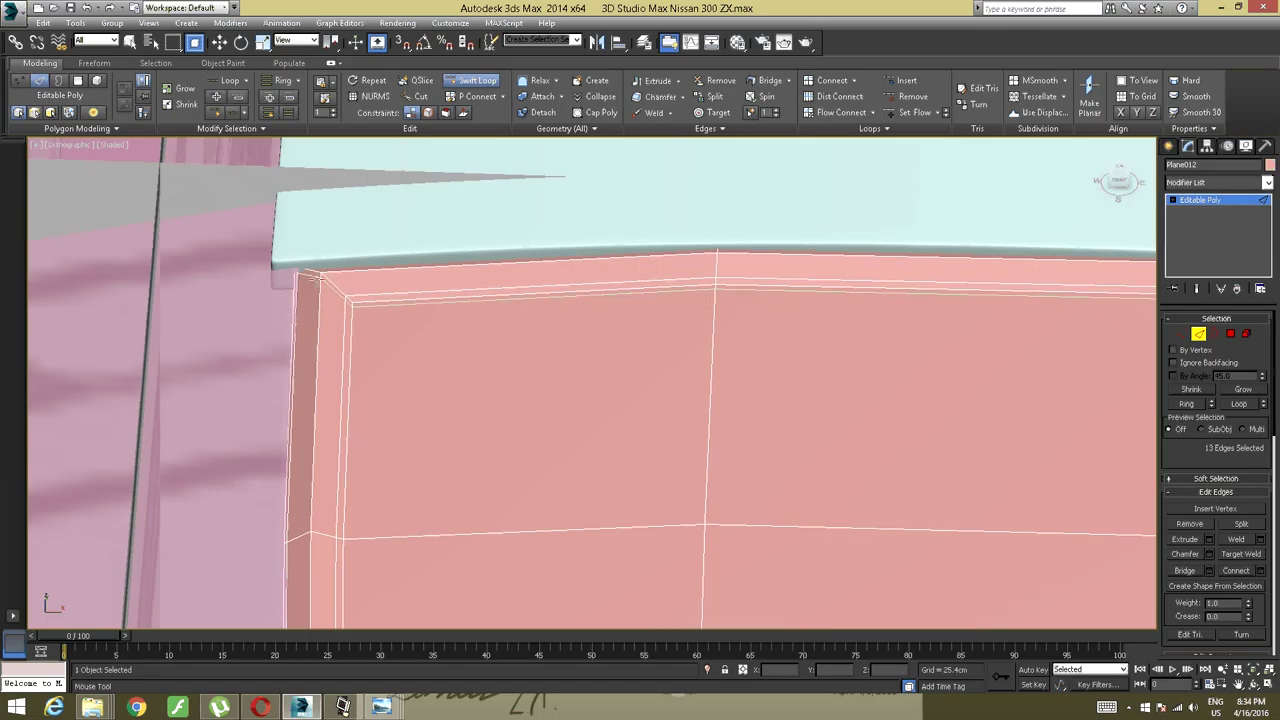
Apply a TurboSmooth modifier to the roof panel.
scroll(438, 298, down, 6)
mouse_move(505, 290)
alt+middle_down()
mouse_move(480, 323)
mouse_move(296, 263)
mouse_move(339, 286)
mouse_move(410, 286)
mouse_move(462, 268)
mouse_move(449, 290)
mouse_move(408, 268)
mouse_move(571, 283)
mouse_move(389, 257)
mouse_move(408, 296)
mouse_move(537, 269)
mouse_move(405, 405)
mouse_move(500, 310)
alt+middle_up()
scroll(410, 267, down, 4)
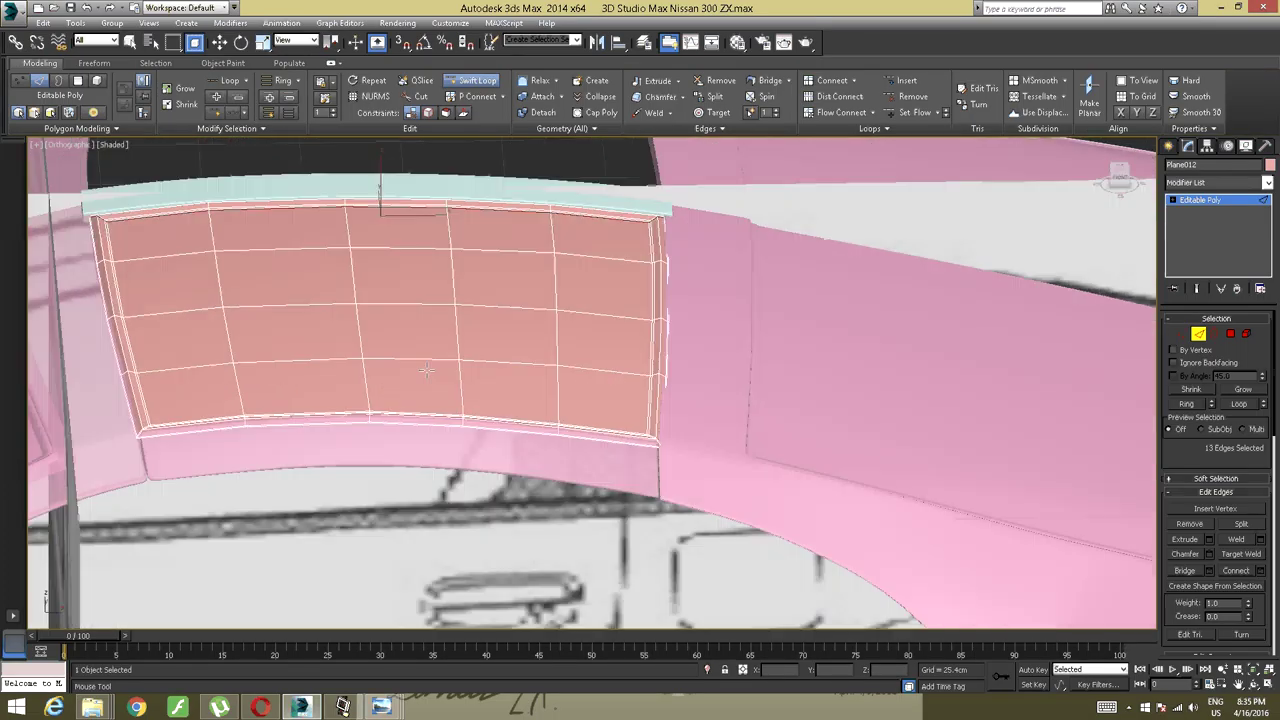
scroll(430, 375, up, 2)
alt+middle_drag(430, 375, 780, 296)
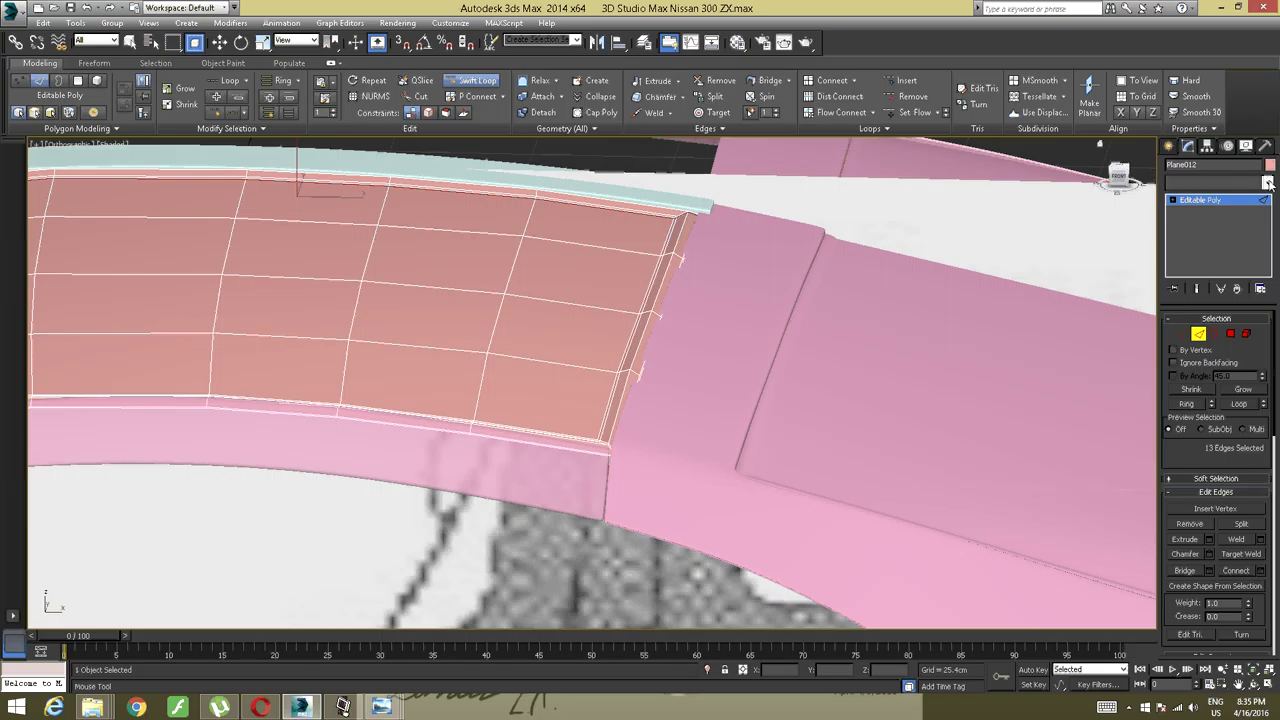
click(1215, 182)
scroll(1188, 322, down, 13)
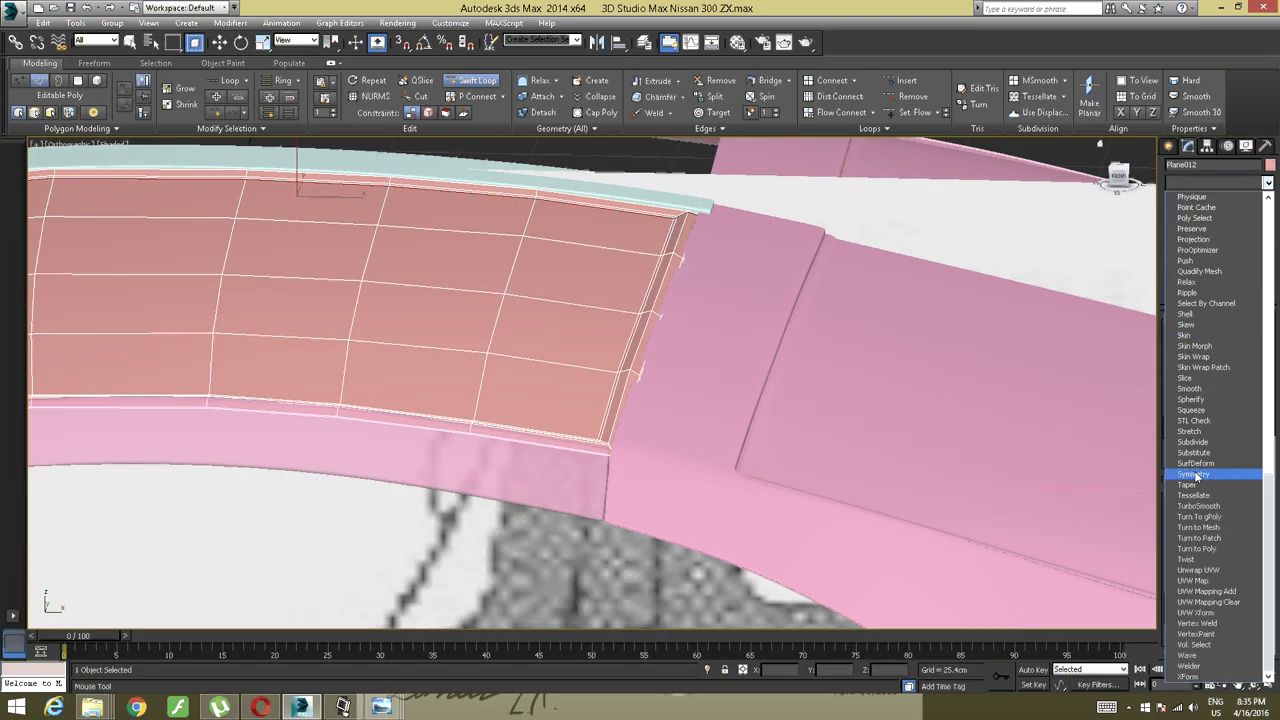
click(1198, 506)
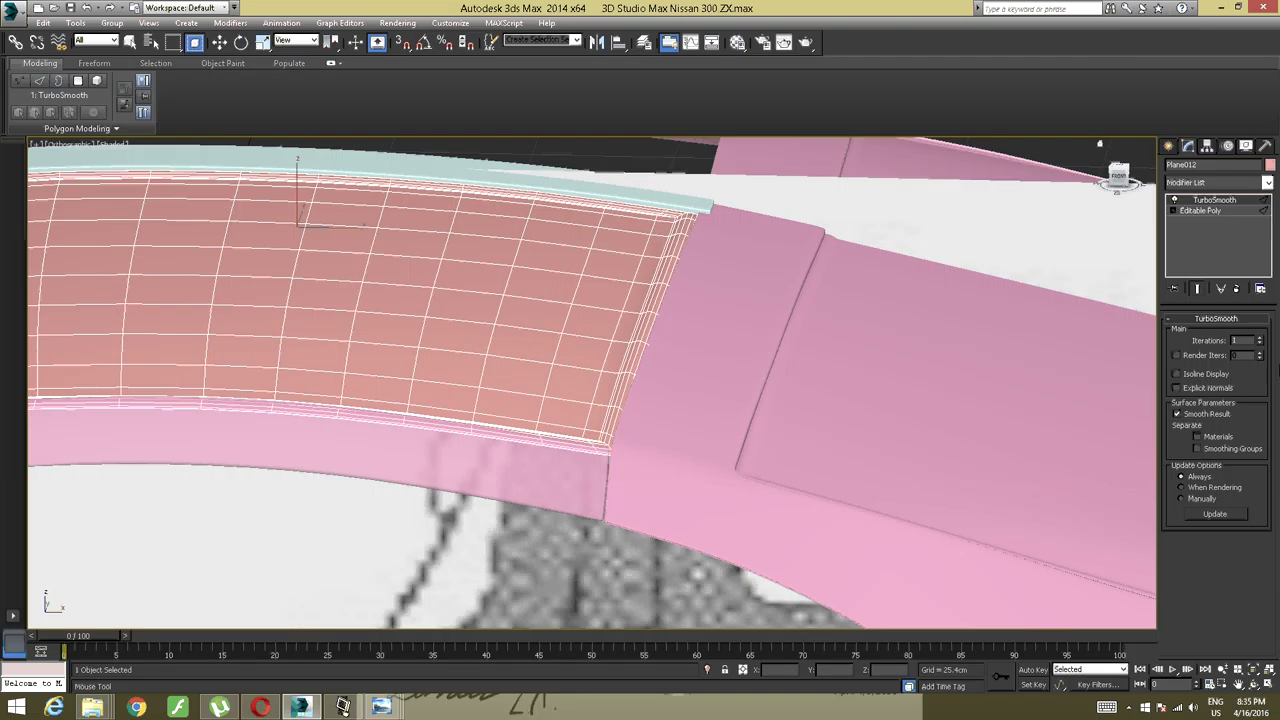
Compare the panel's Editable Poly cage with its TurboSmooth result, finishing at the TurboSmooth level in the Top view.
click(1198, 211)
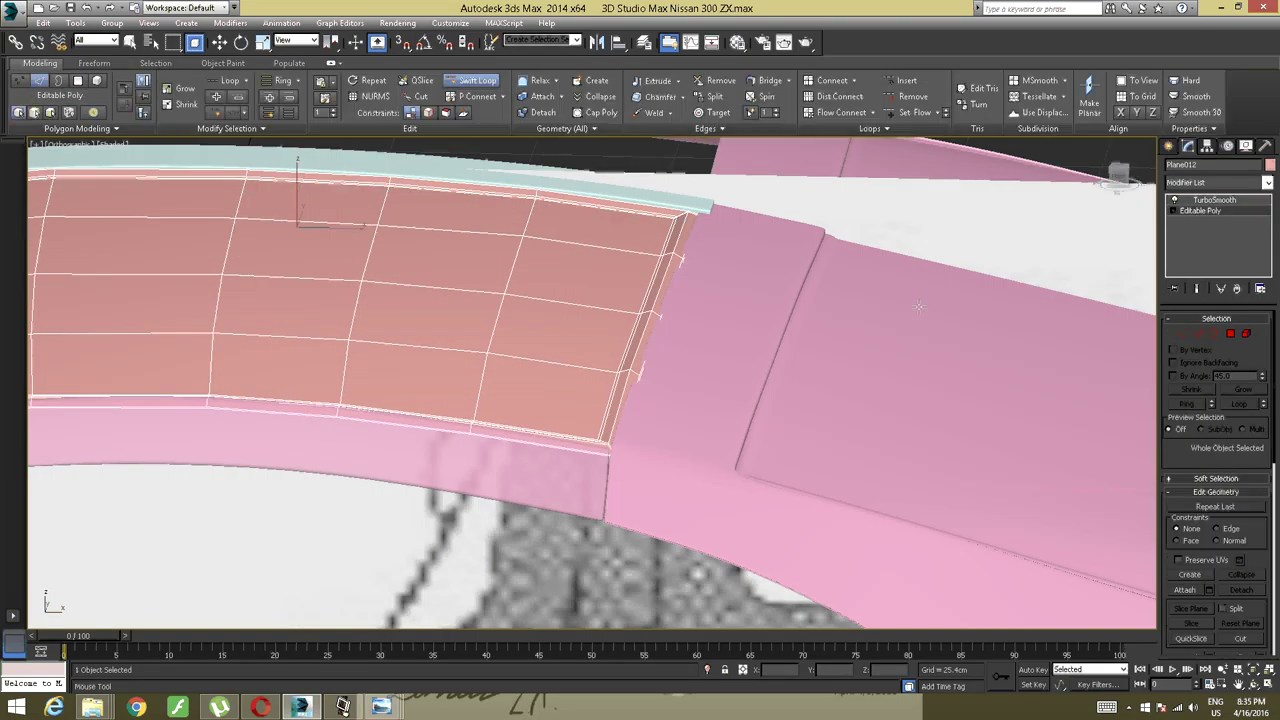
alt+middle_drag(918, 307, 726, 336)
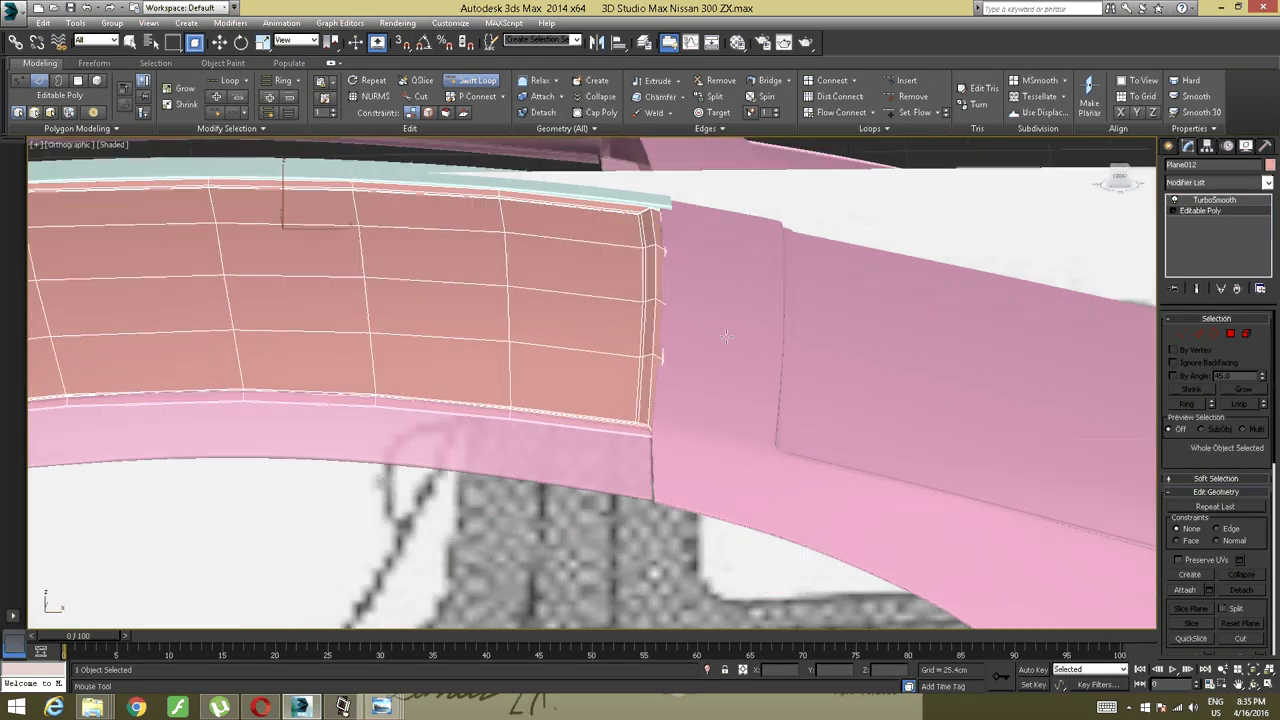
click(1214, 201)
key(w)
alt+middle_drag(790, 318, 533, 408)
scroll(523, 321, down, 2)
alt+middle_drag(523, 322, 519, 332)
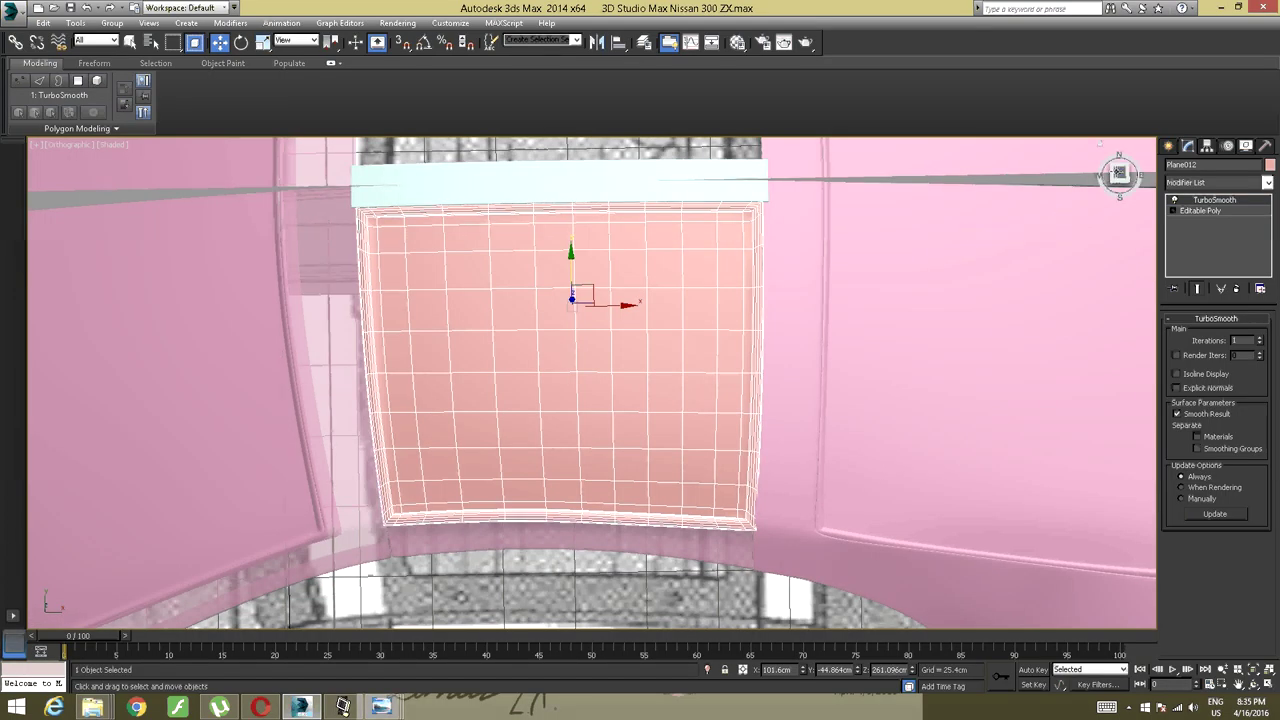
click(1118, 173)
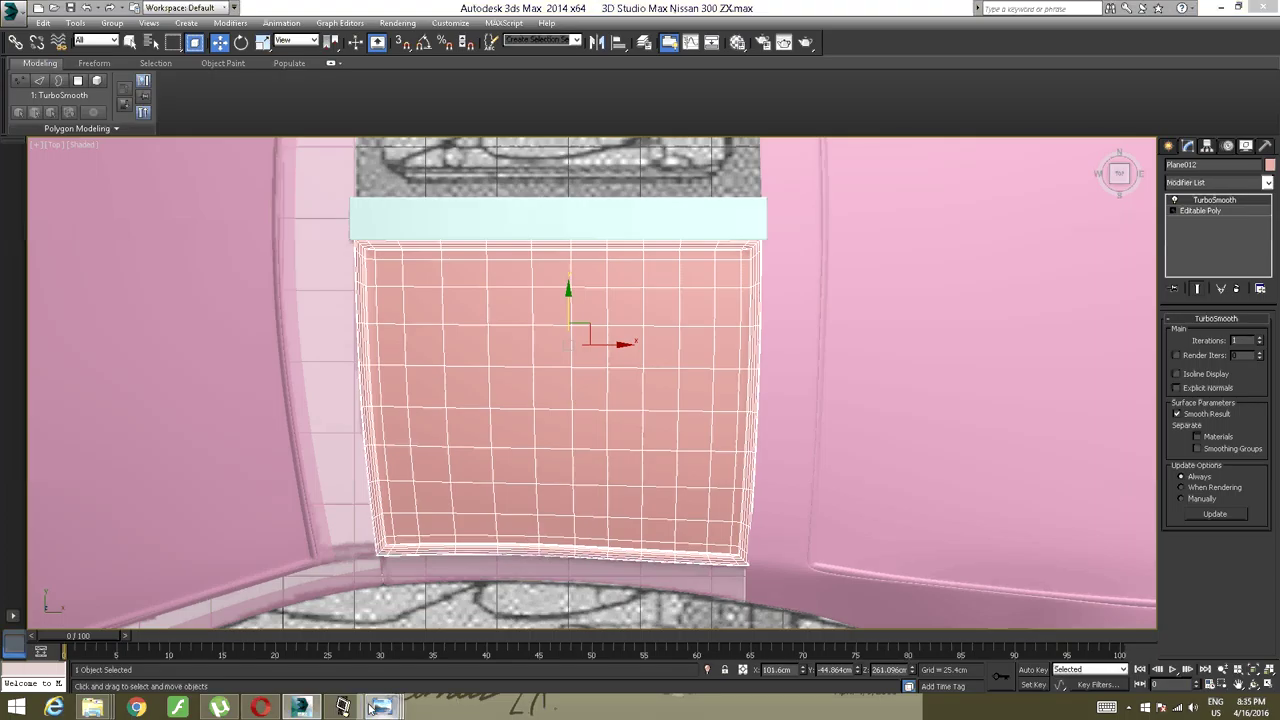
Switch to Windows Photo Viewer to examine the roof glass in 001.jpg and 55872569.jpg, and return to 3ds Max.
mouse_move(378, 707)
click(612, 645)
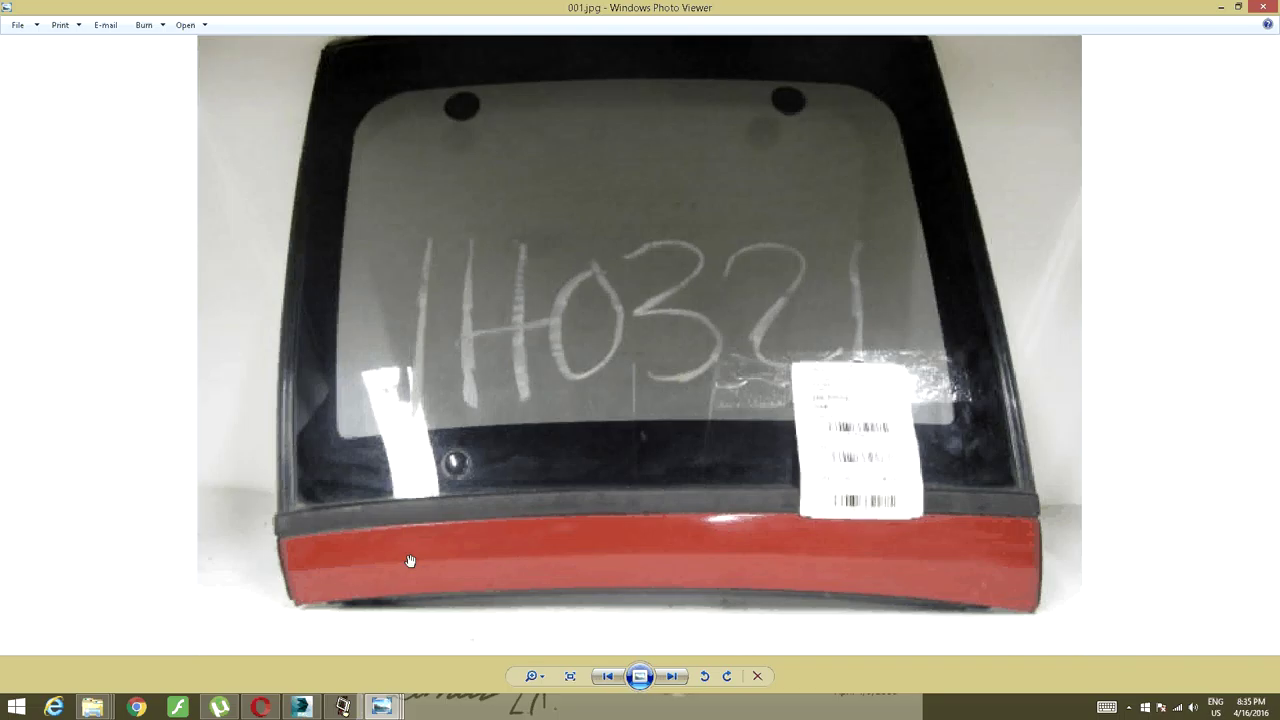
click(342, 707)
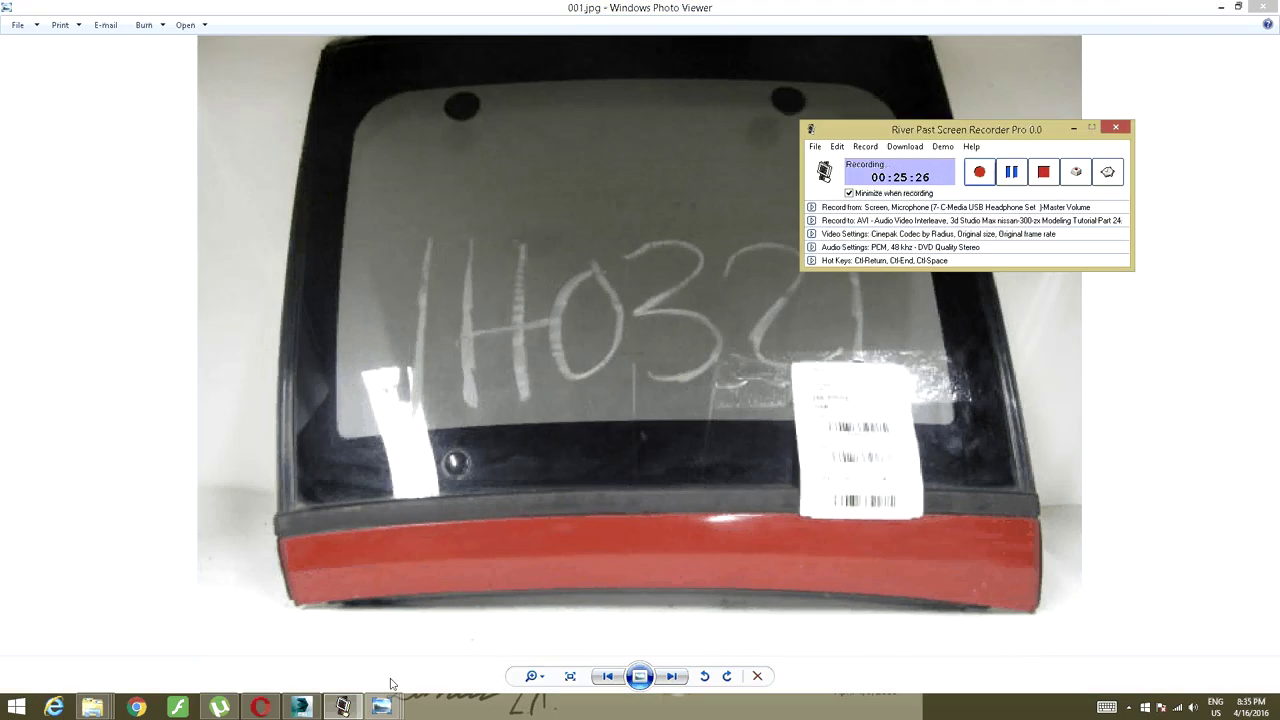
click(381, 707)
click(456, 632)
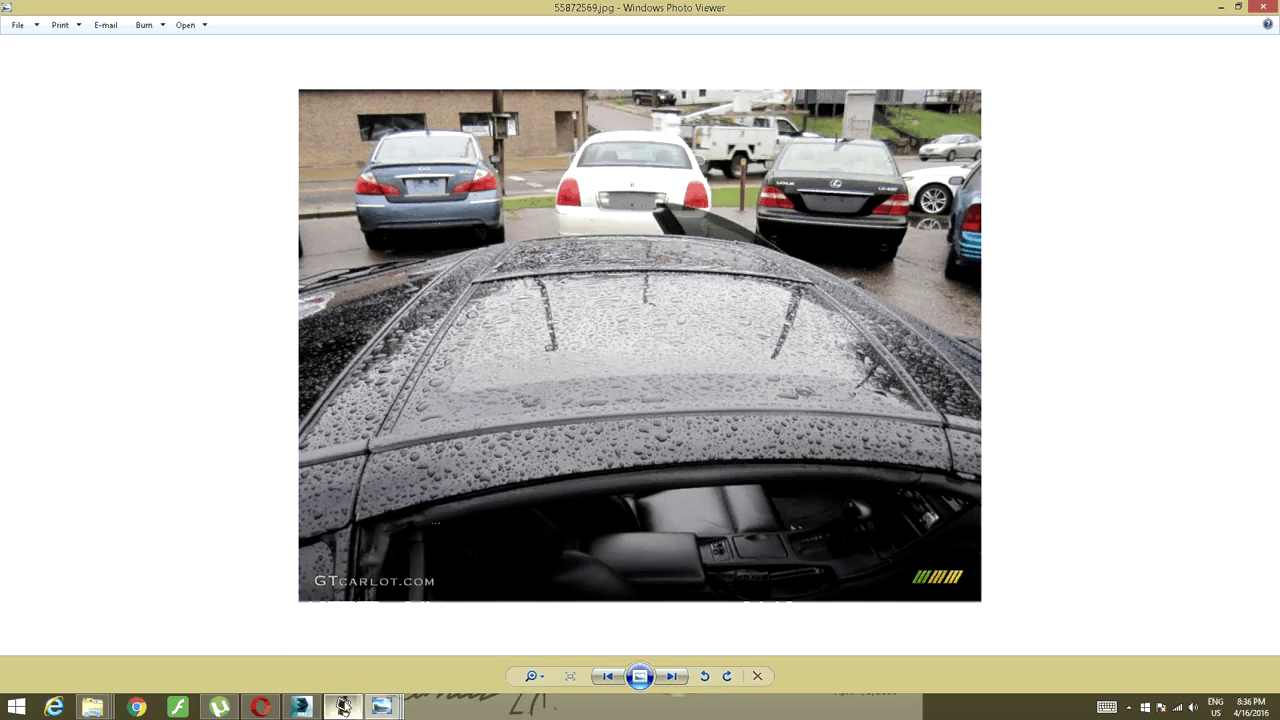
click(343, 706)
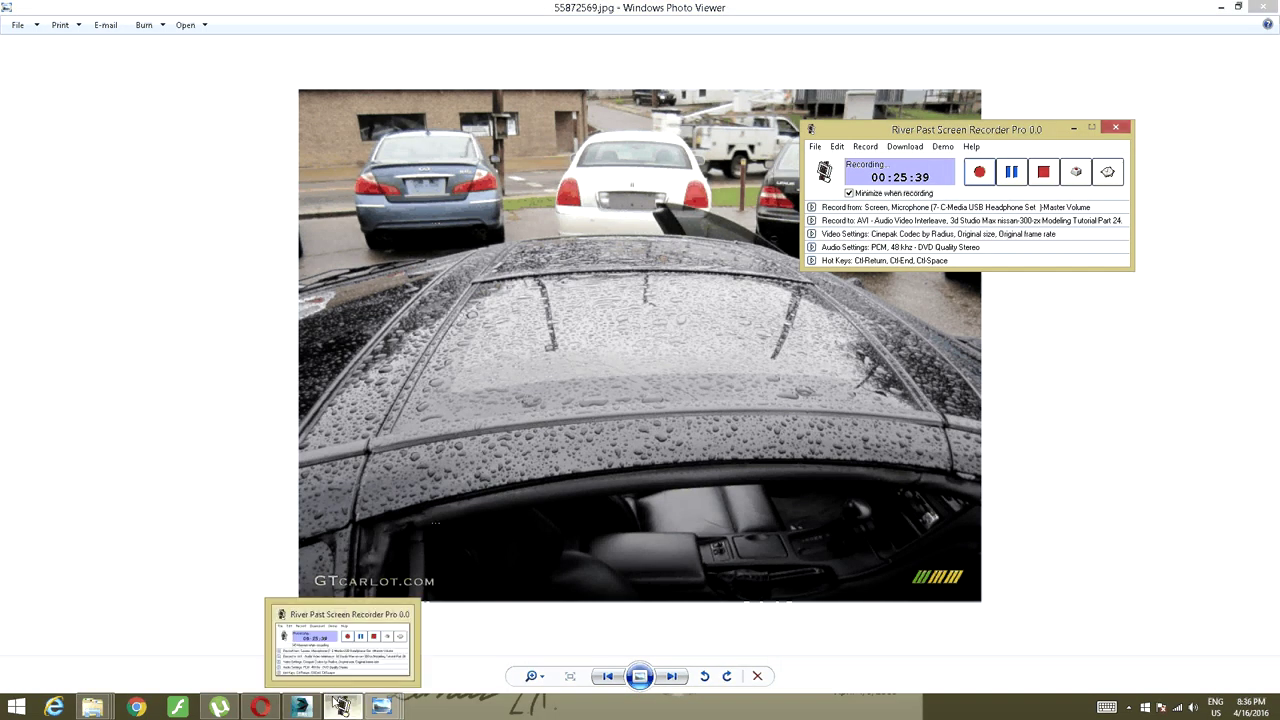
click(316, 706)
click(343, 706)
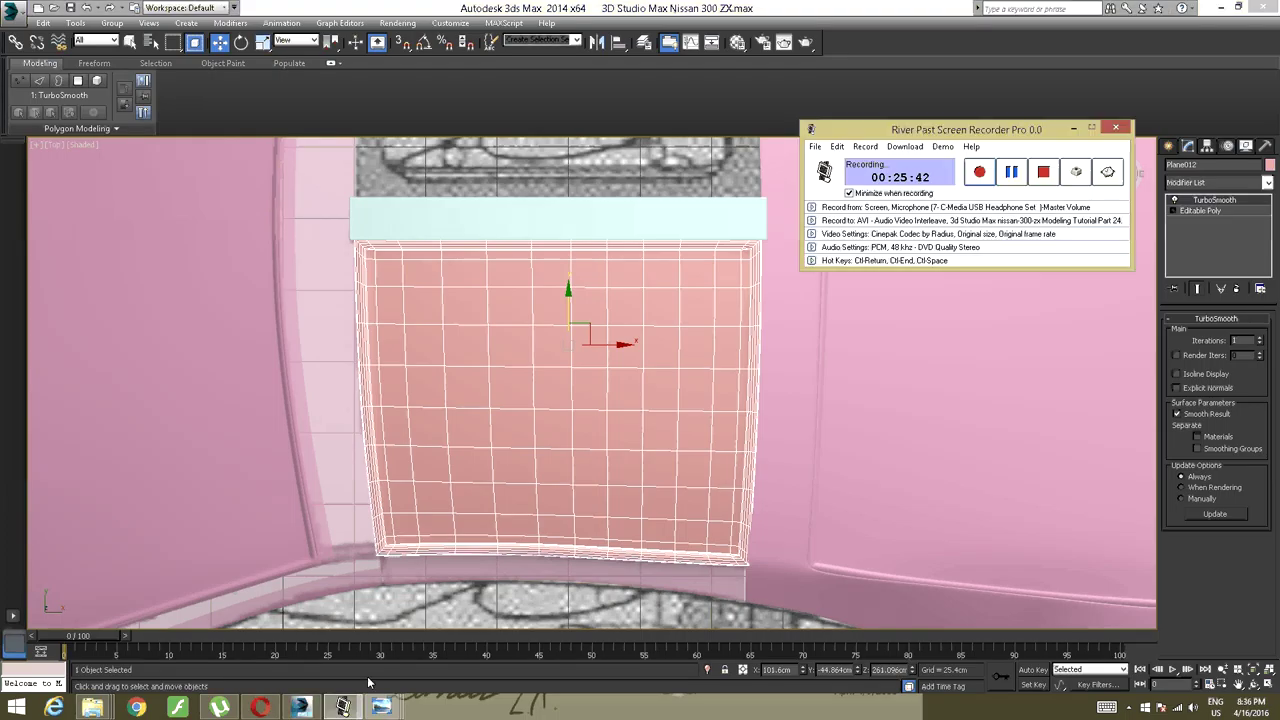
click(300, 706)
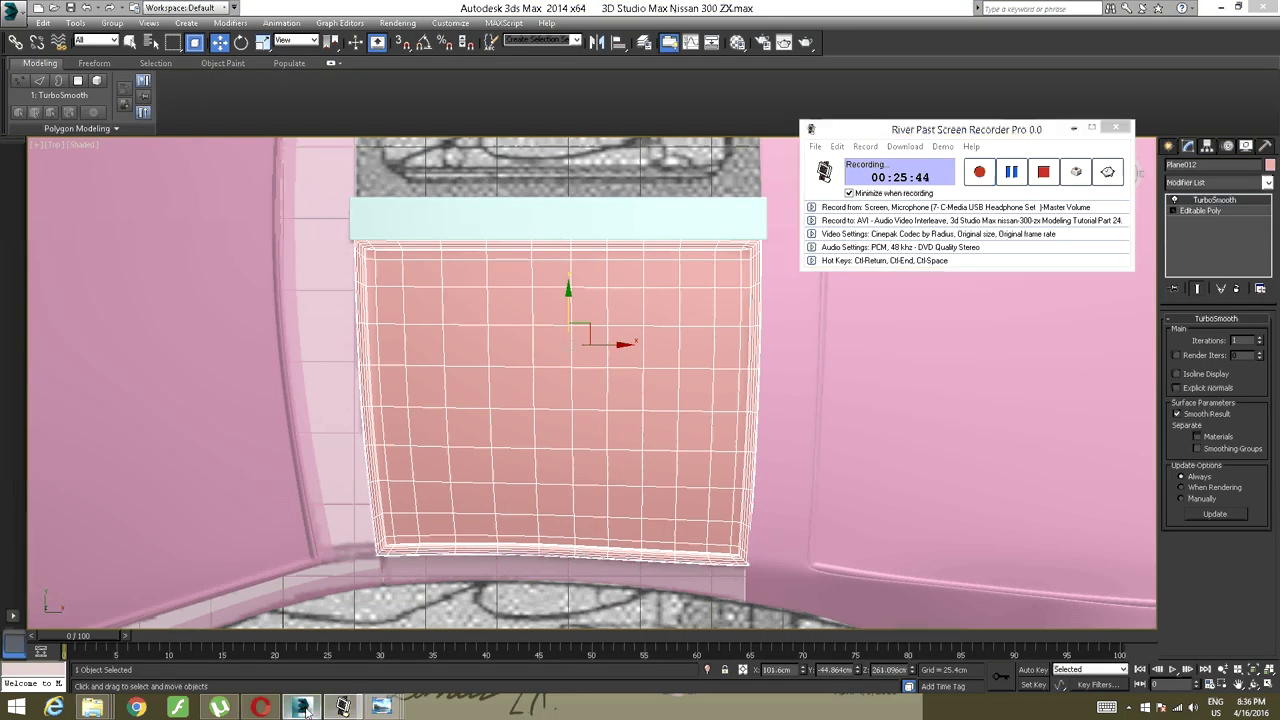
Turn on 3D snapping and set the Standard snaps to Face instead of Grid Points.
middle_drag(445, 558, 446, 494)
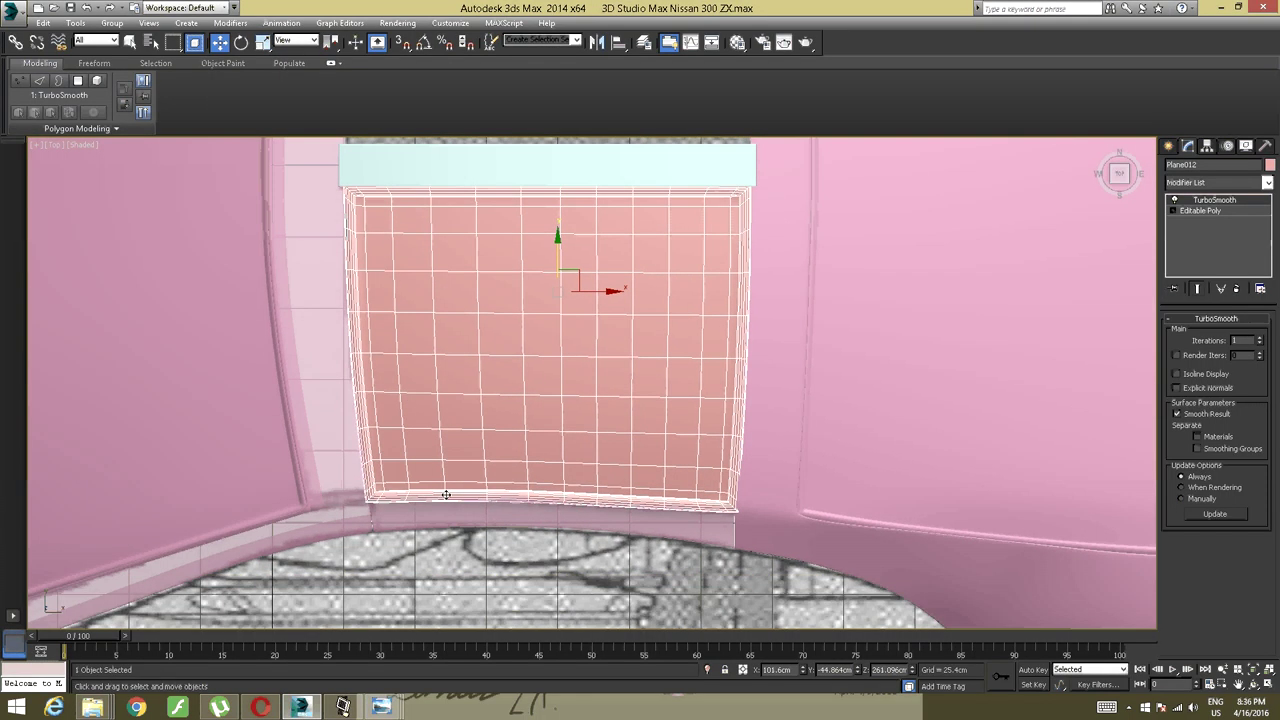
scroll(446, 494, up, 2)
scroll(451, 442, up, 4)
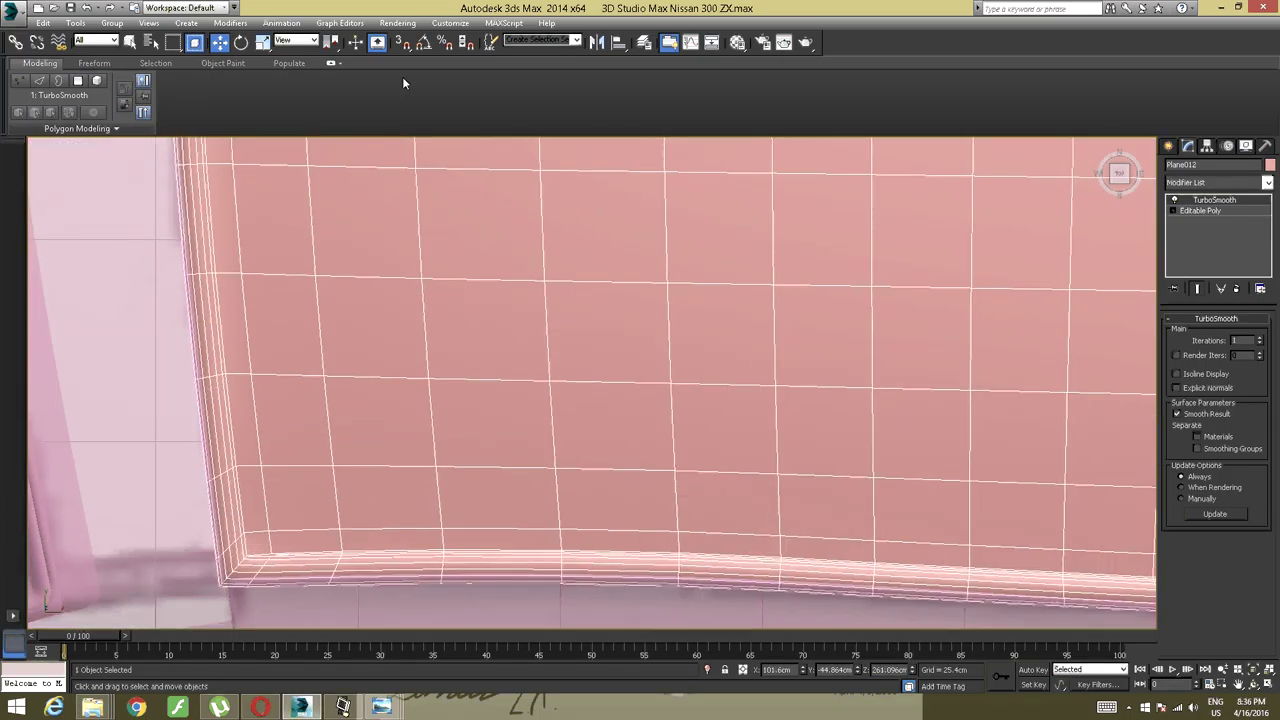
click(405, 45)
click(410, 47)
click(1168, 146)
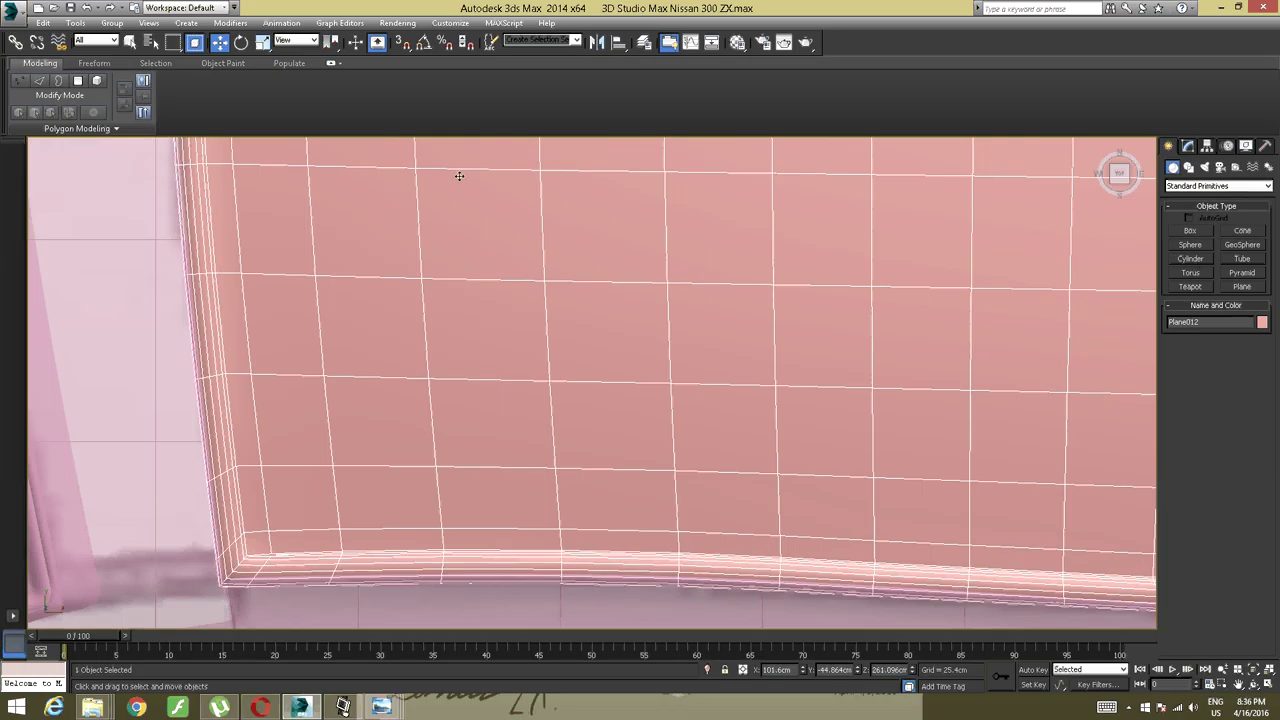
click(401, 42)
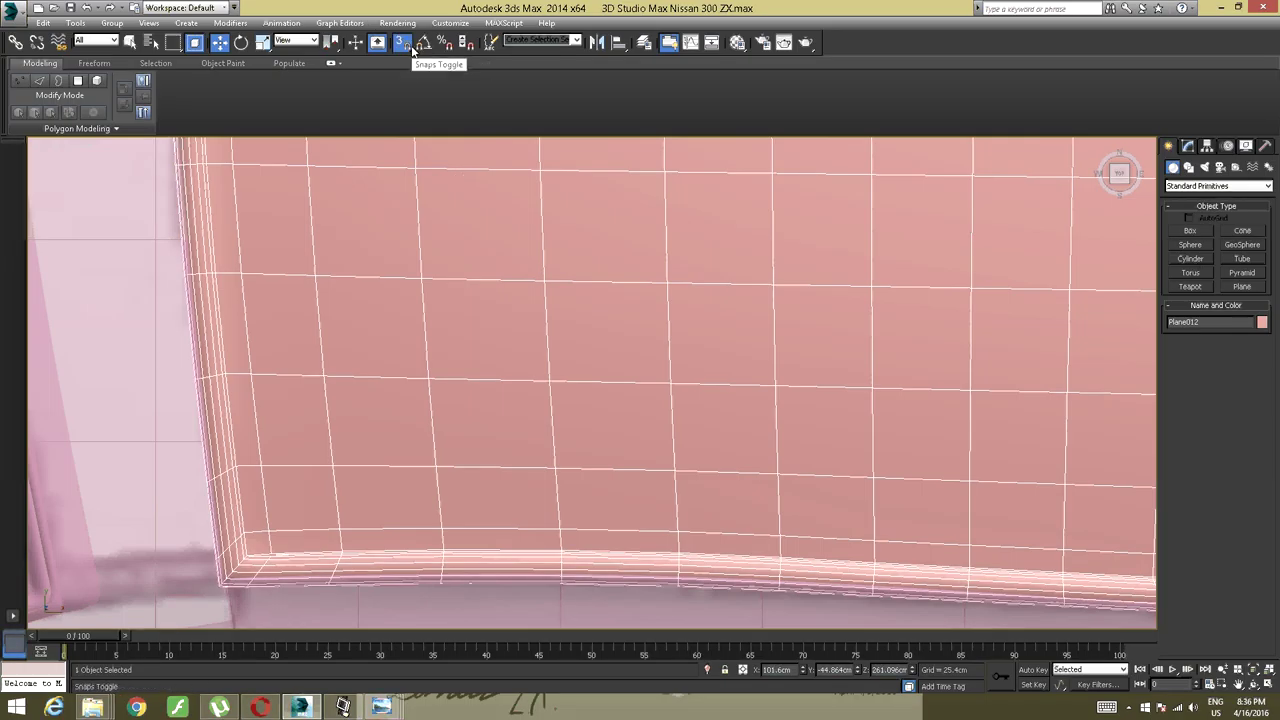
right_click(402, 42)
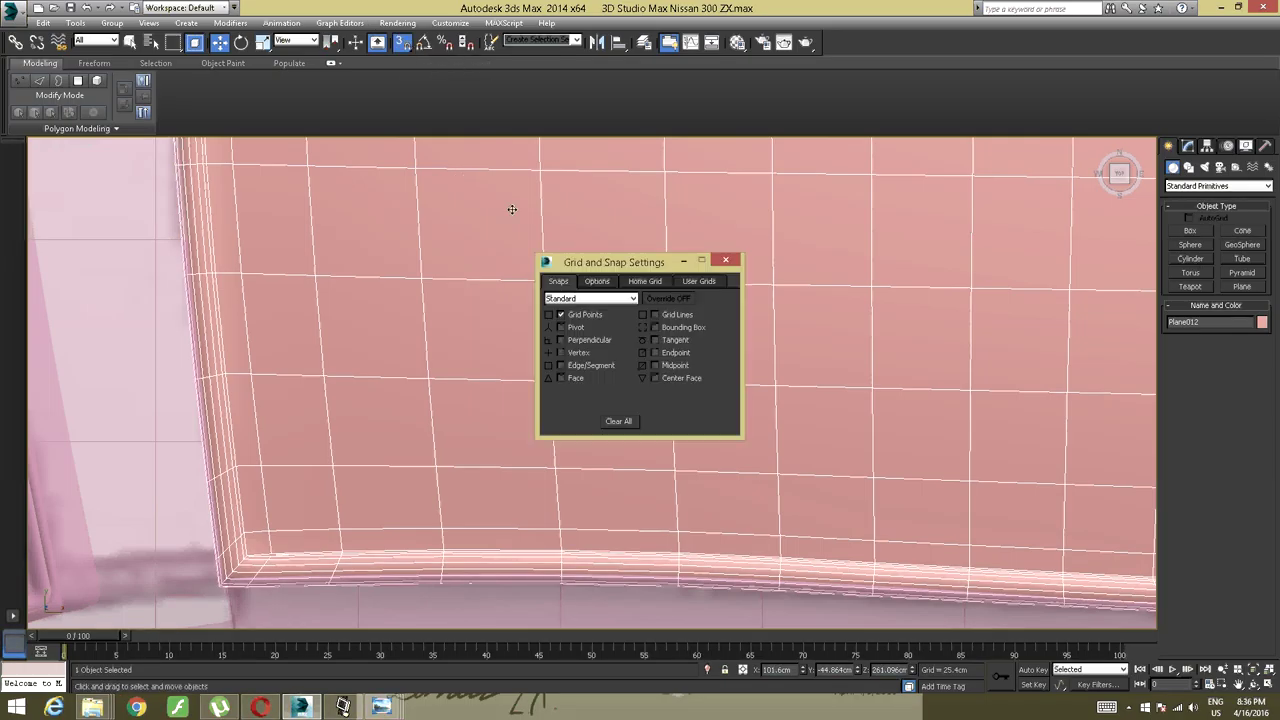
click(561, 315)
Set the Body Snaps to Vertex and Face with Edge disabled, and check the general snap options.
click(584, 302)
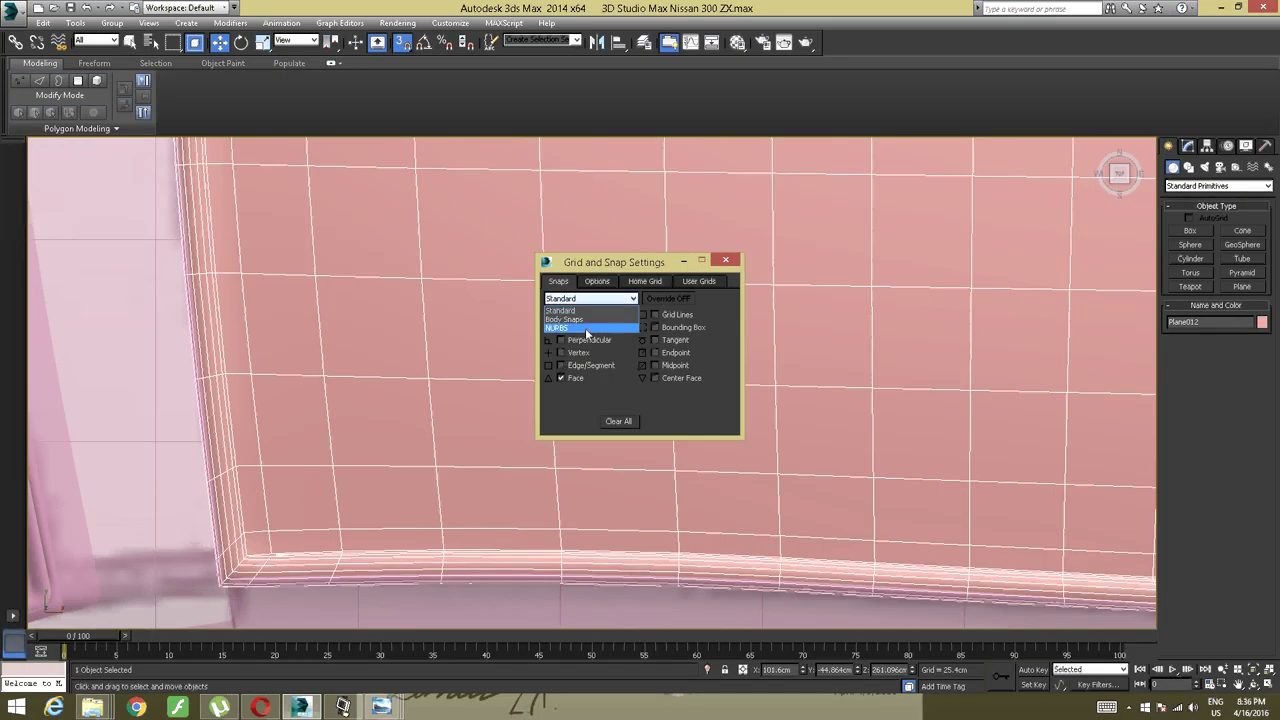
click(582, 330)
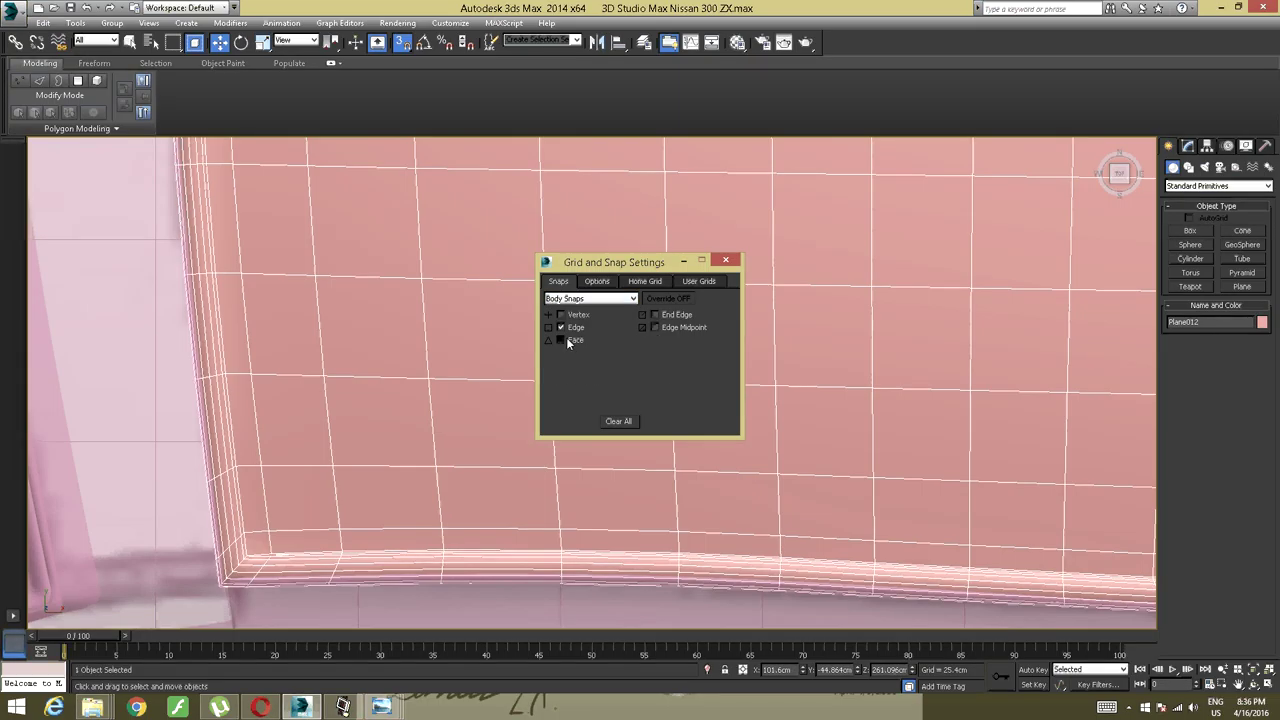
click(561, 327)
click(561, 340)
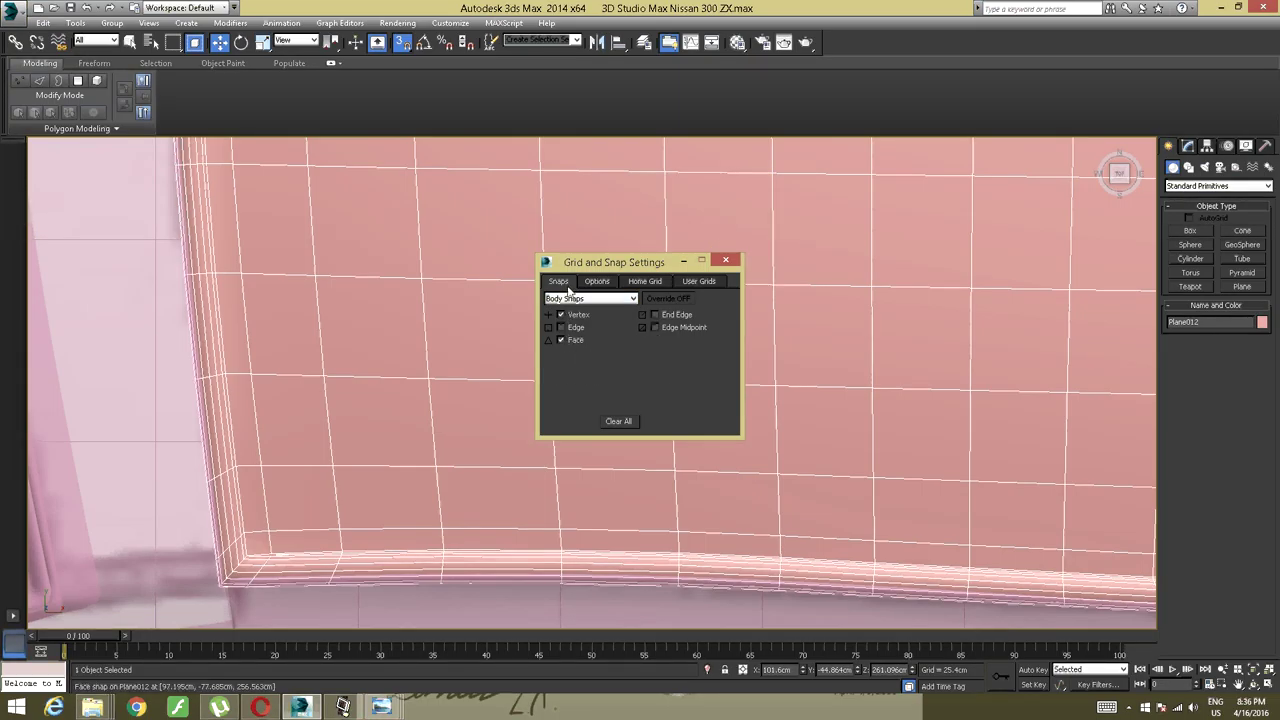
click(598, 282)
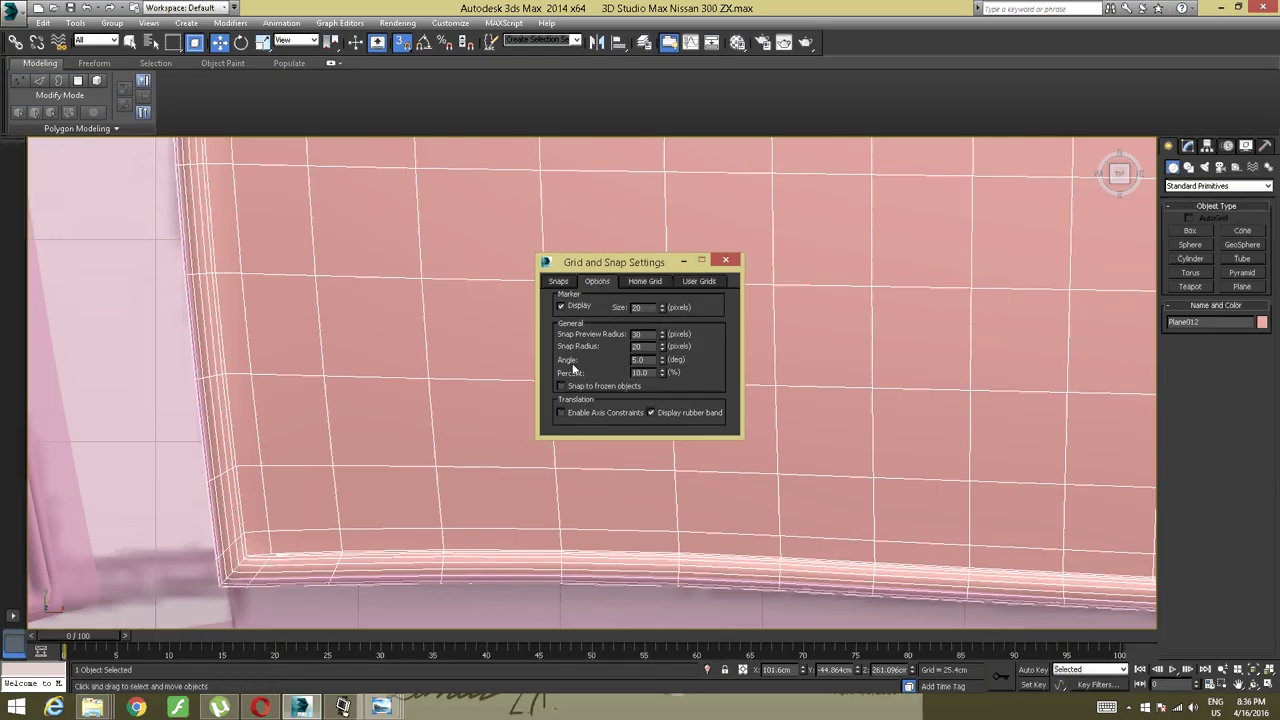
click(559, 283)
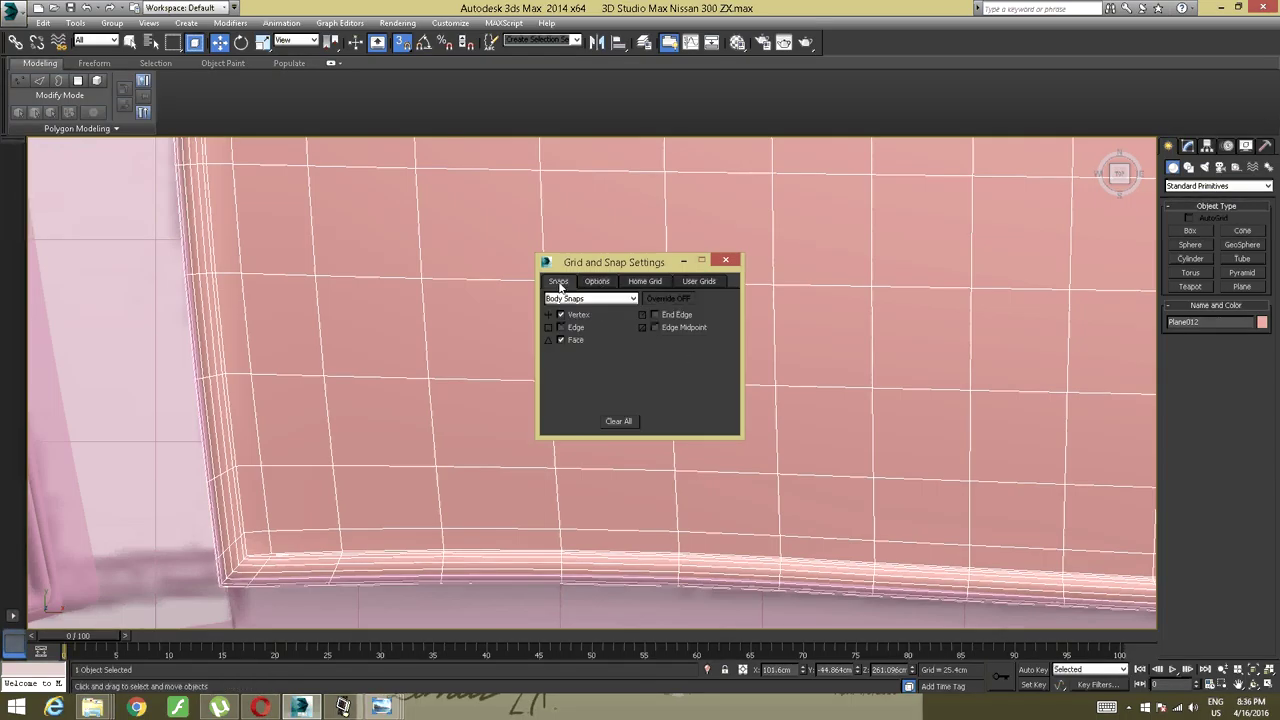
Enable Vertex alongside Face in the Standard snaps, check the Body Snaps set and close the snap settings.
click(590, 298)
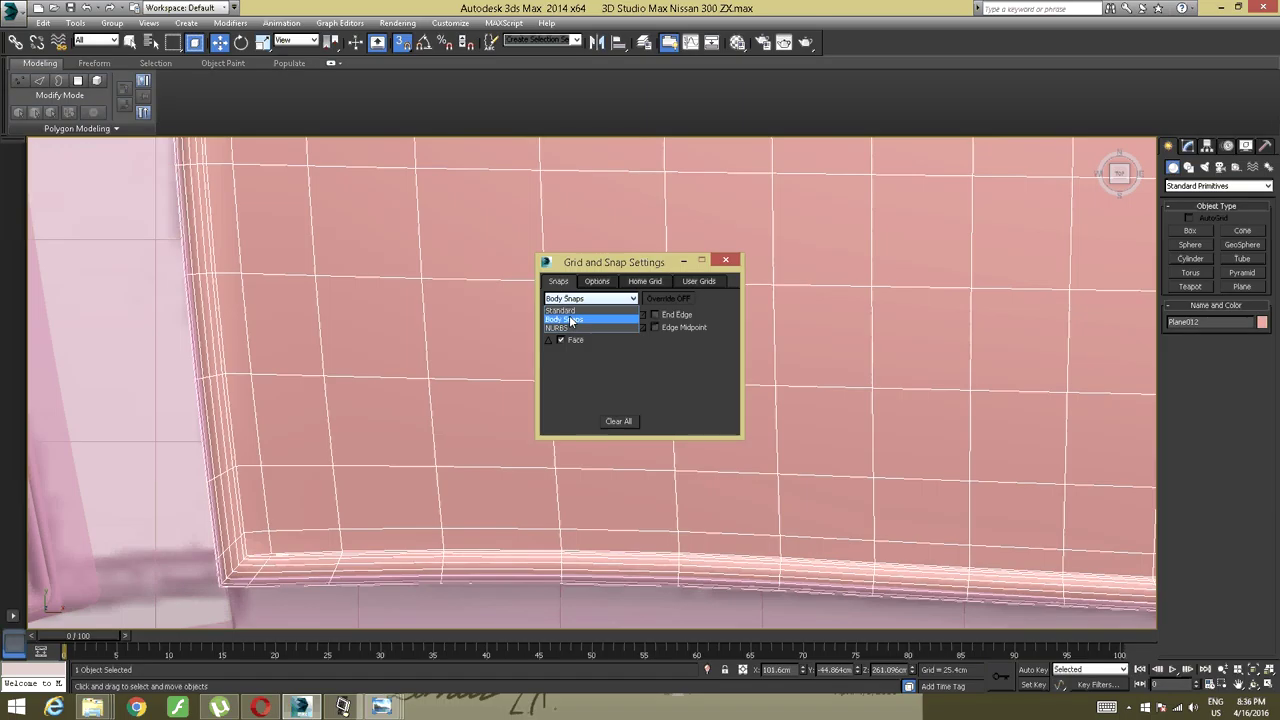
click(562, 310)
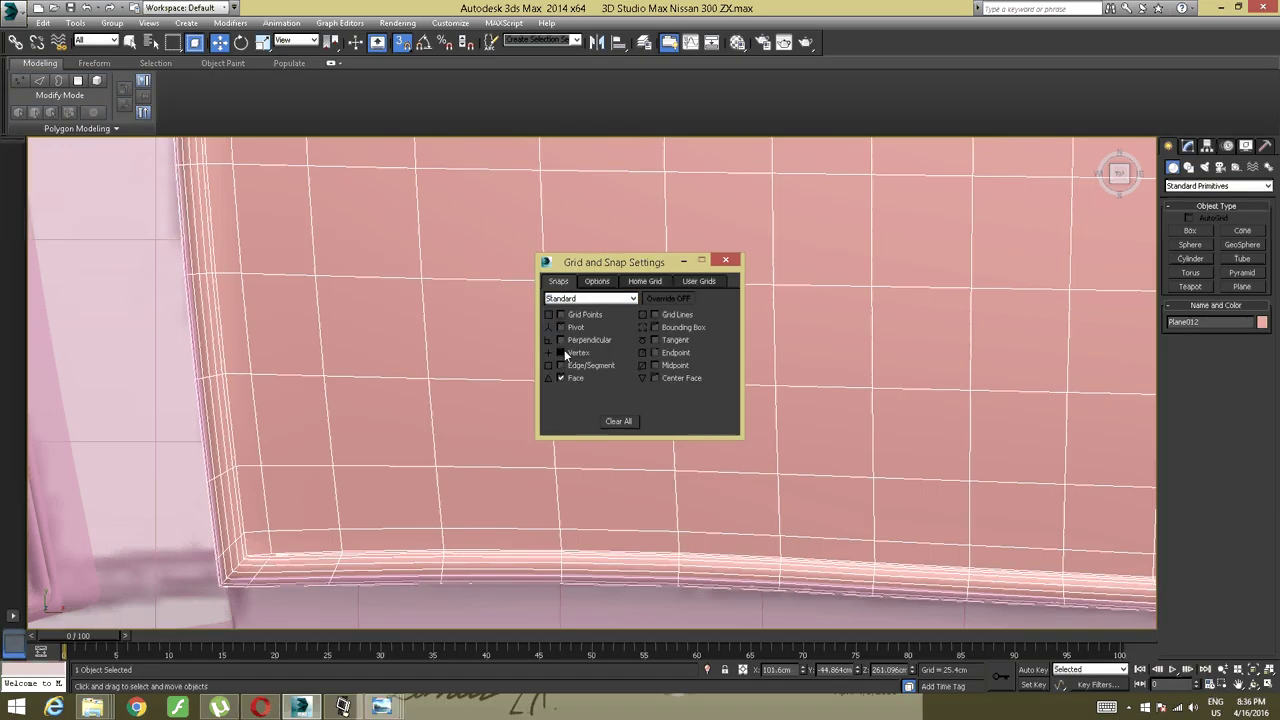
click(618, 421)
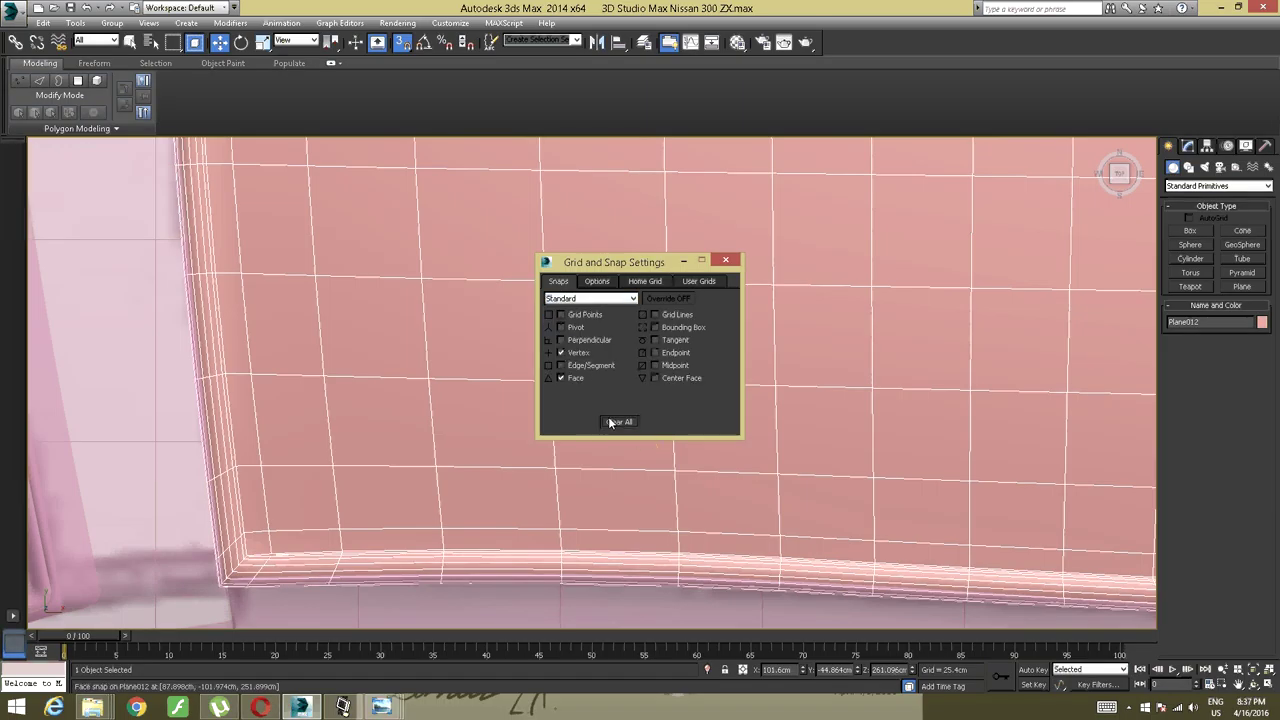
click(562, 353)
click(566, 378)
click(590, 298)
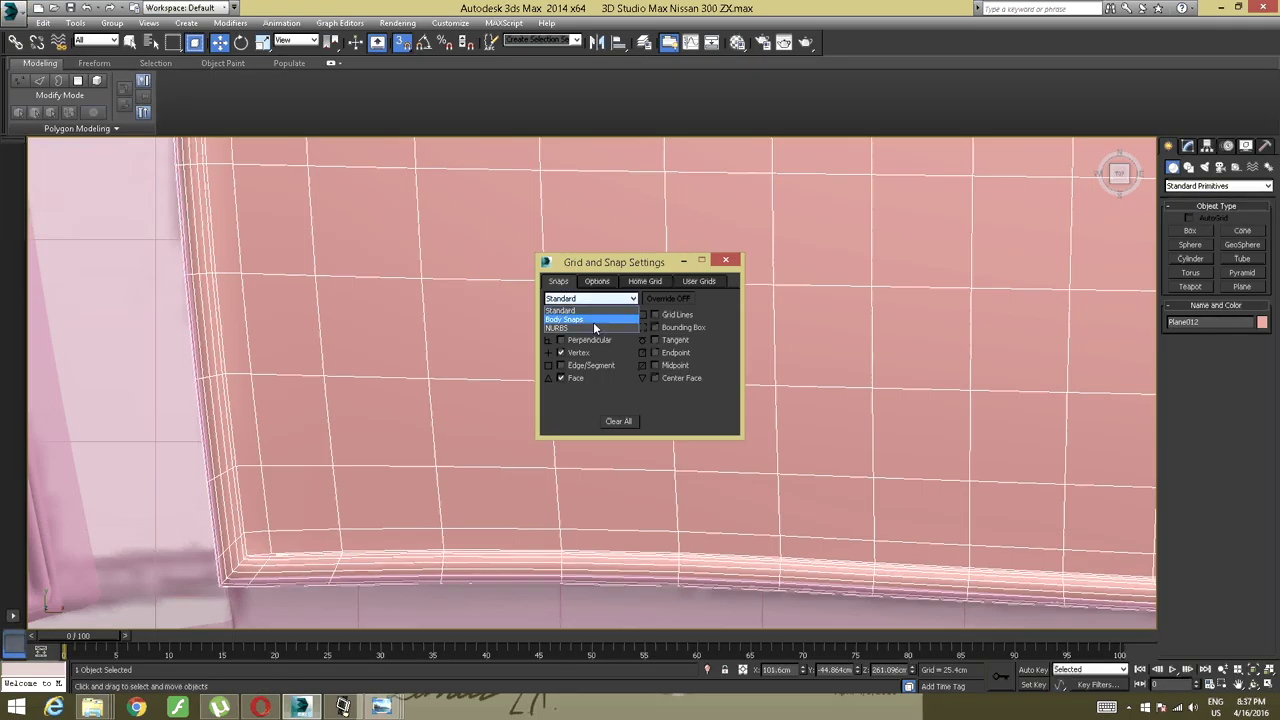
click(593, 321)
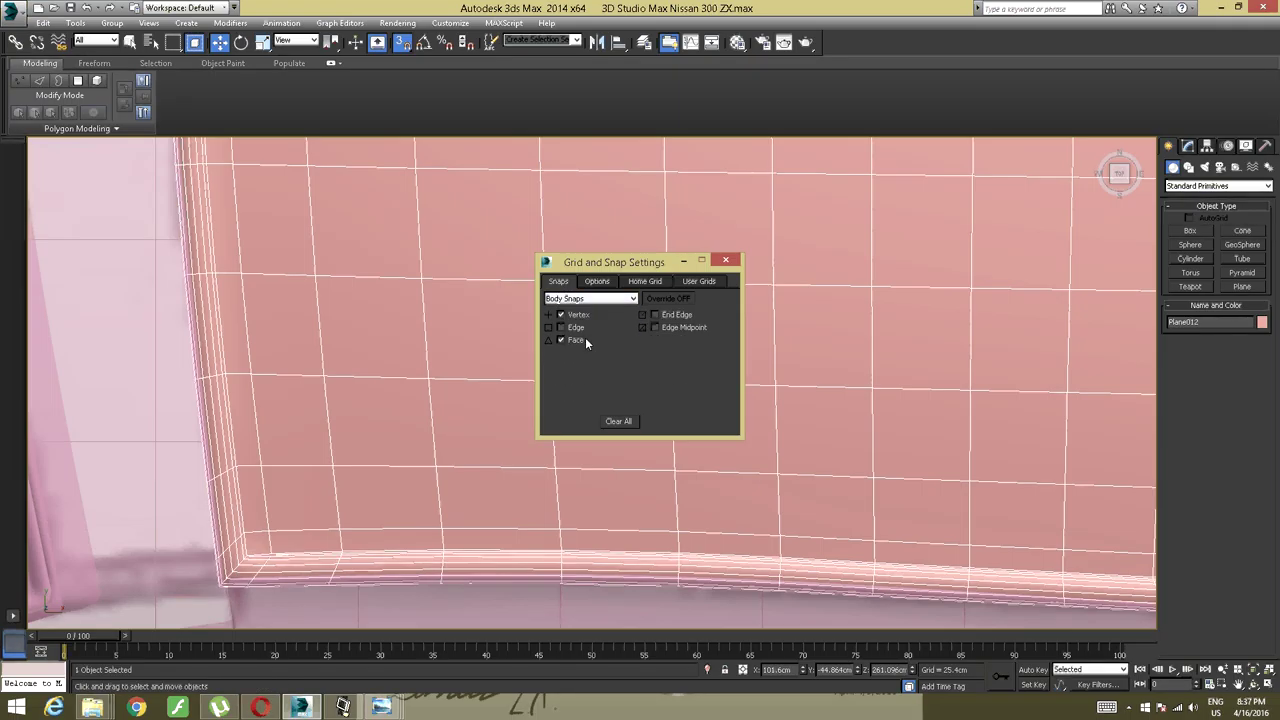
click(729, 262)
Start the Sphere primitive and disable Face in the Standard snaps so that only Vertex is enabled.
scroll(642, 302, down, 3)
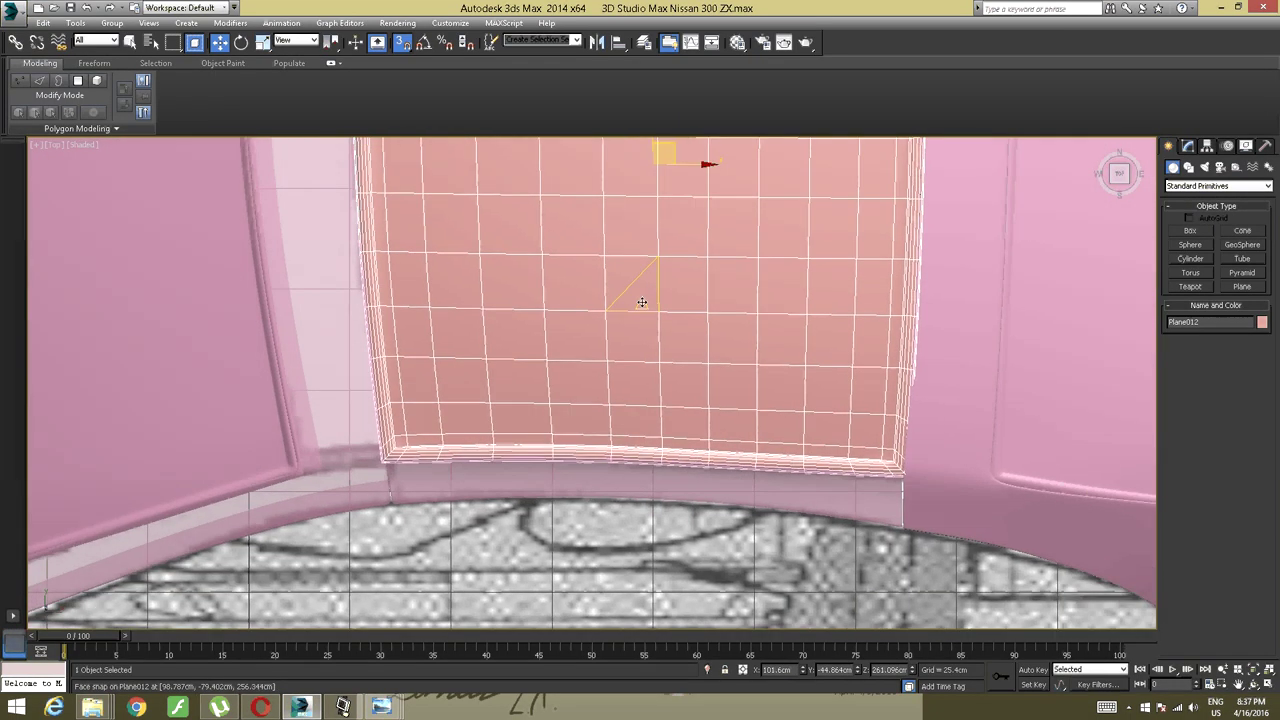
scroll(642, 302, up, 2)
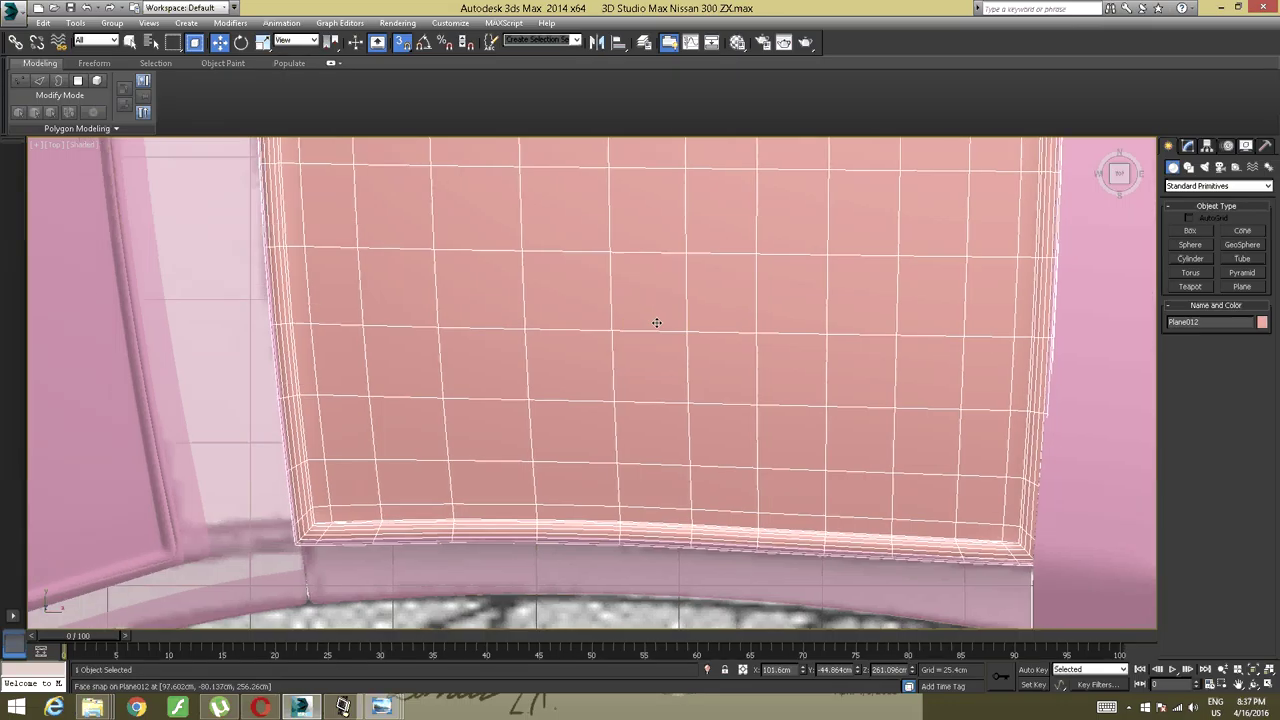
click(1190, 258)
middle_drag(637, 273, 686, 257)
click(1189, 244)
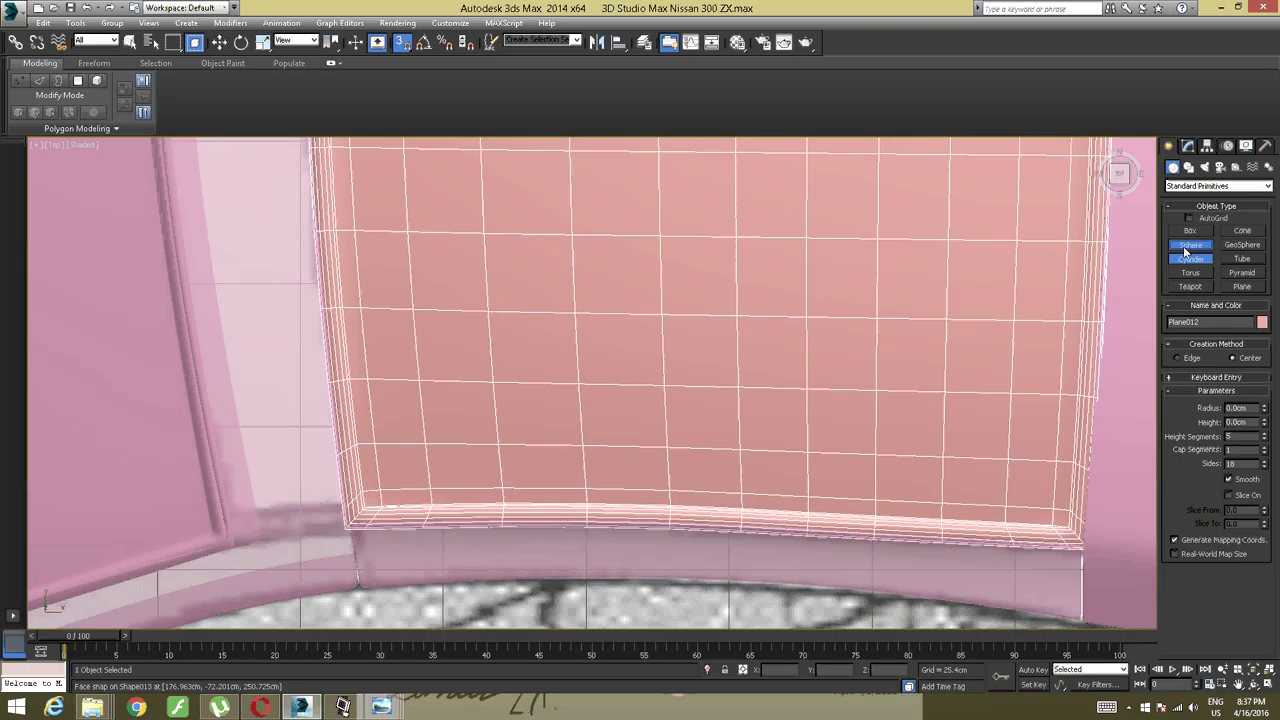
scroll(688, 368, up, 3)
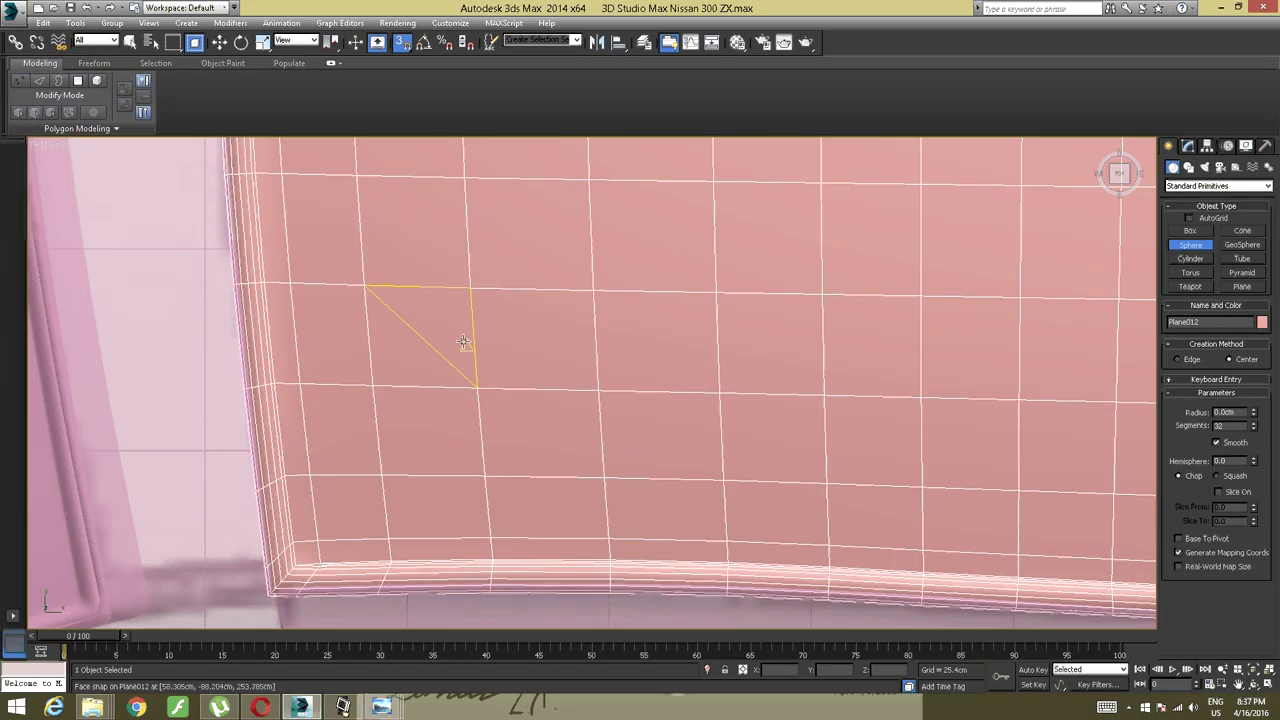
right_click(399, 45)
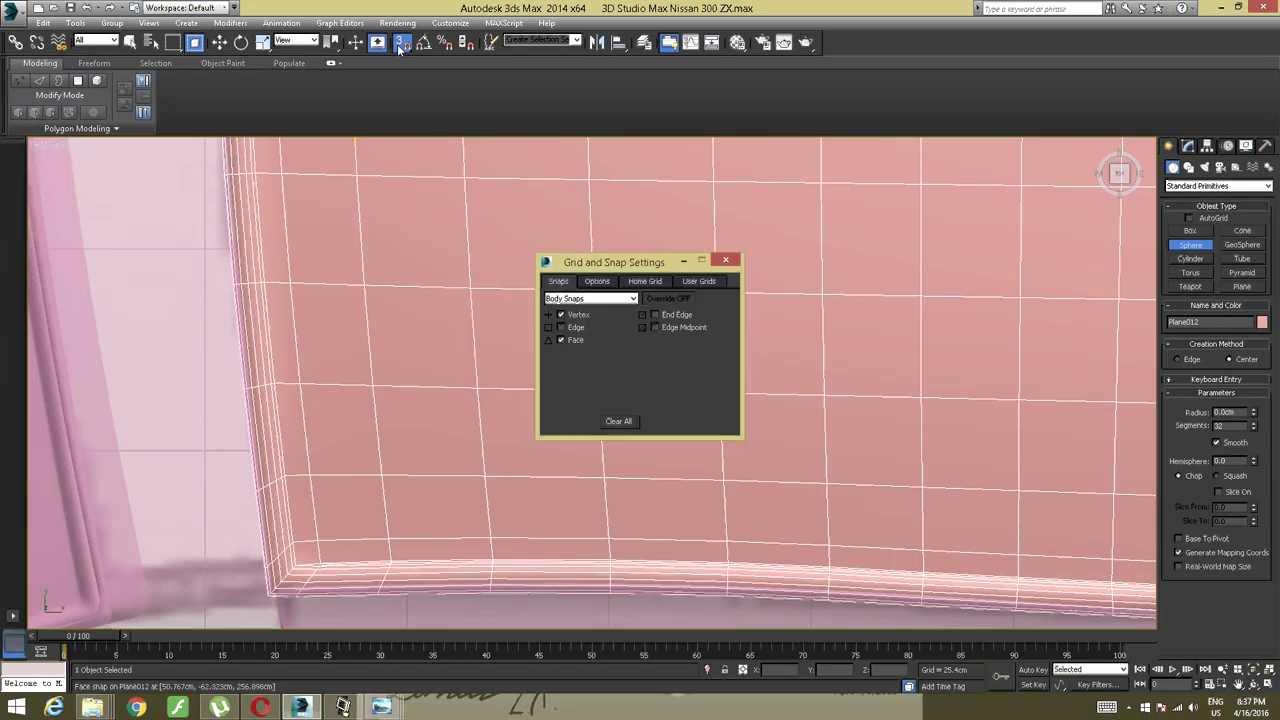
click(586, 299)
click(562, 310)
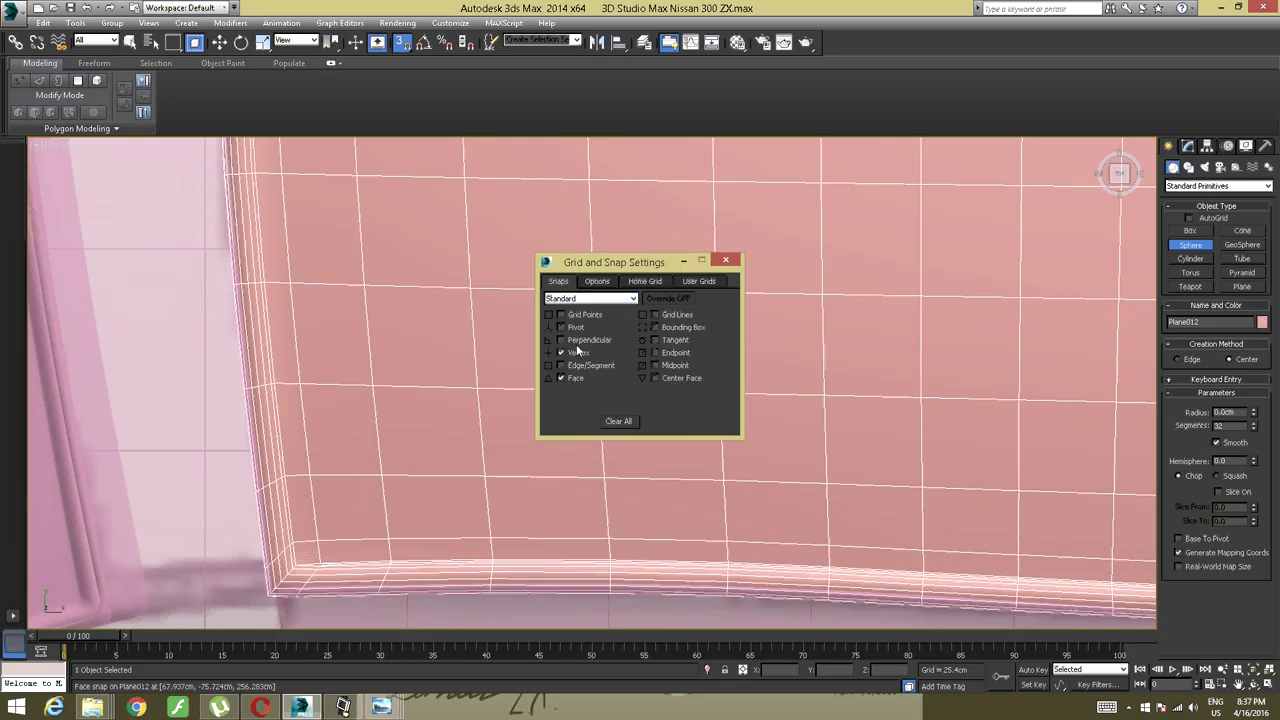
click(561, 378)
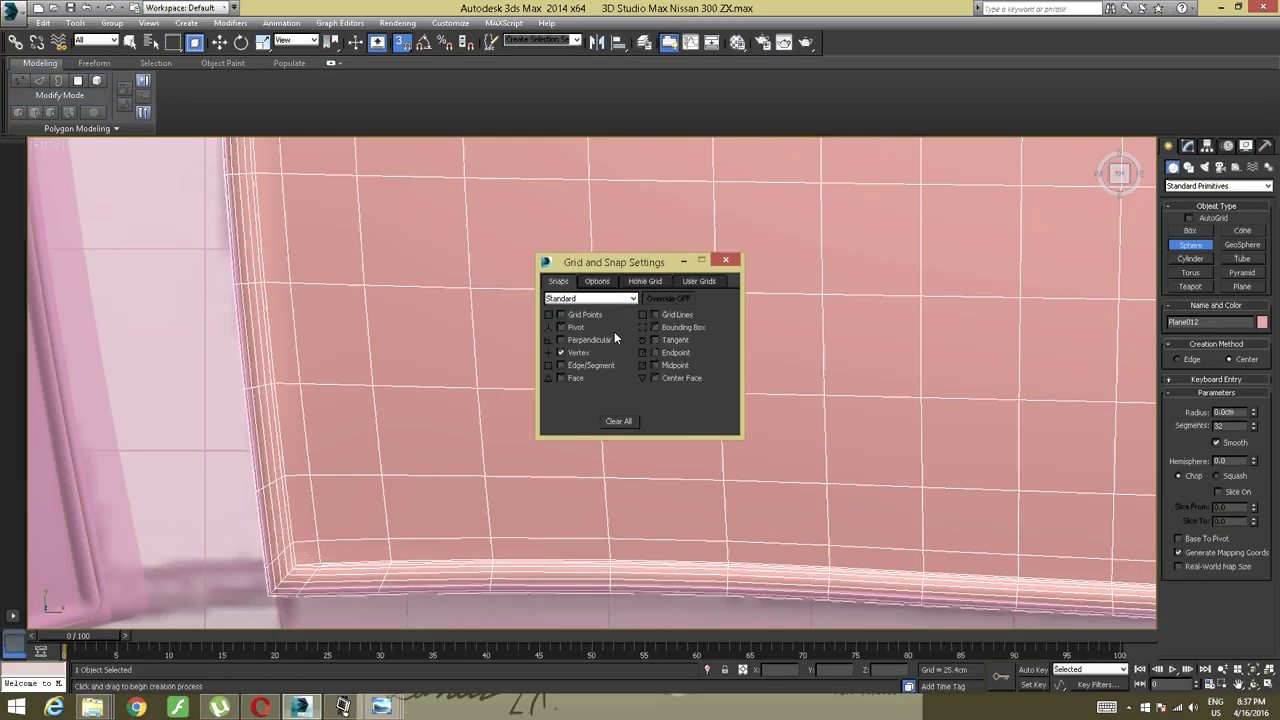
click(726, 260)
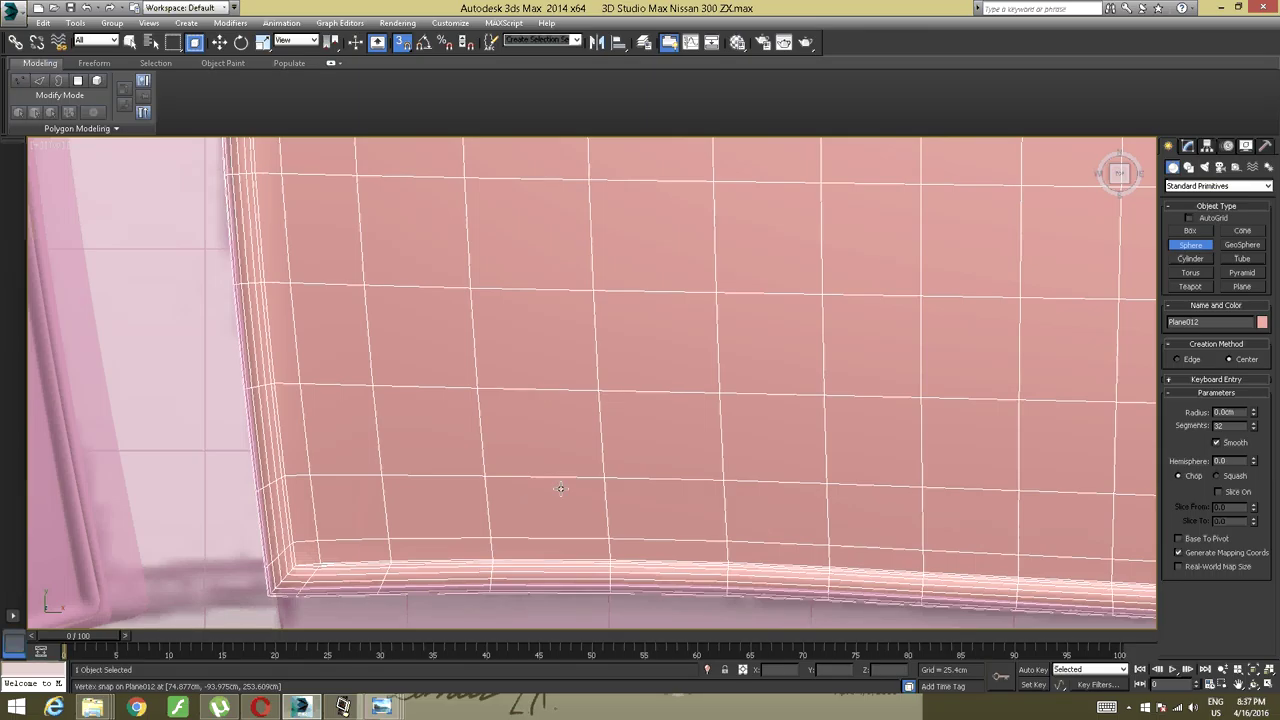
Switch to Windows Photo Viewer to examine the round details on the roof glass in 001.jpg, and return to 3ds Max.
middle_drag(560, 488, 448, 465)
click(343, 707)
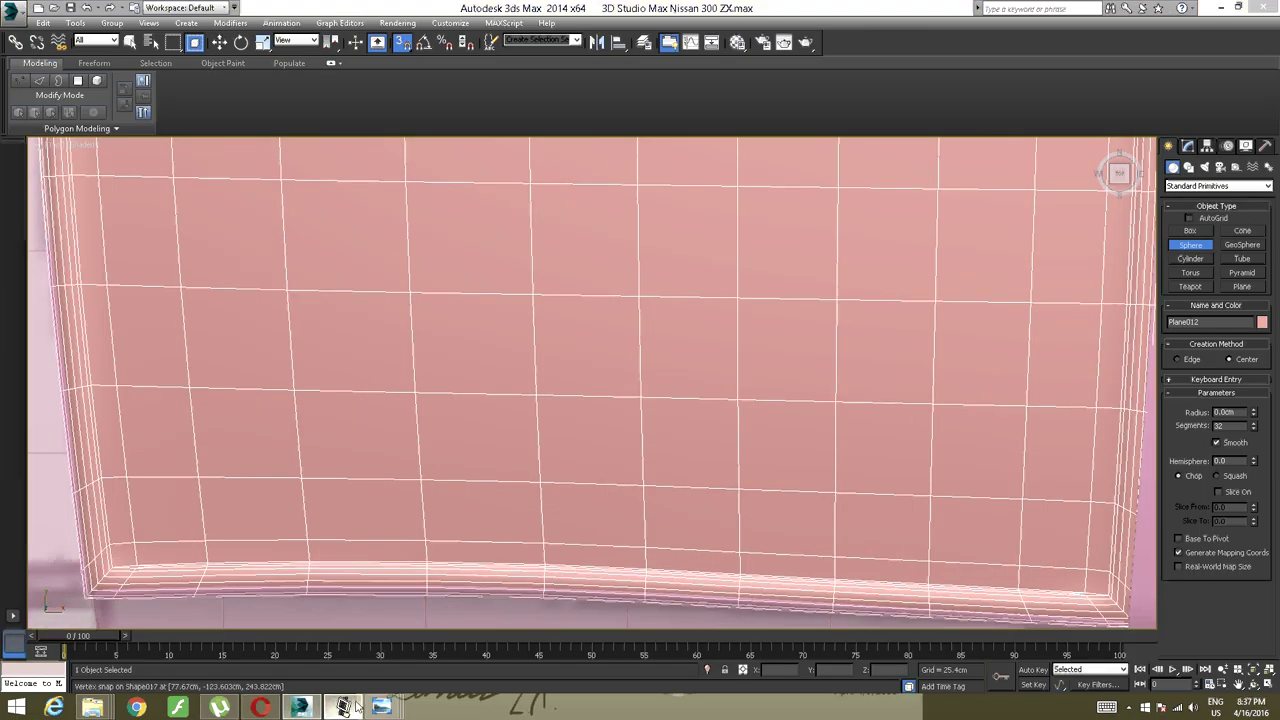
mouse_move(381, 707)
click(580, 640)
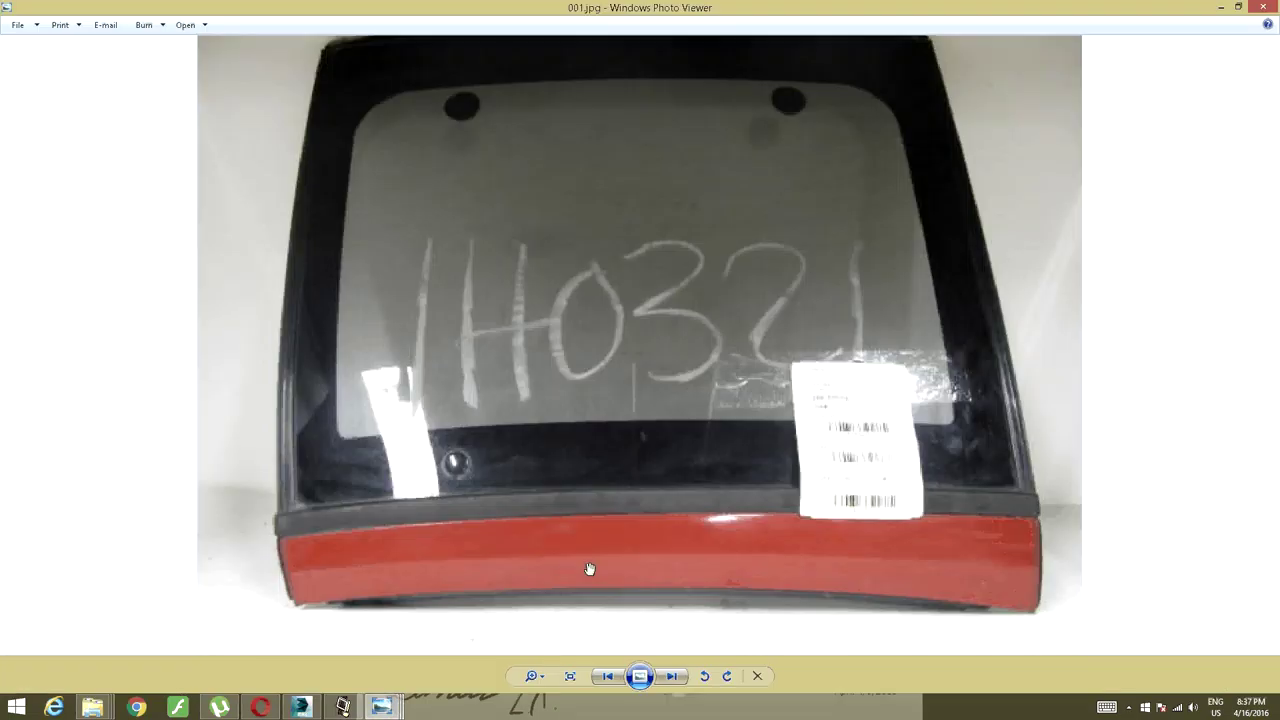
click(300, 707)
Create a sphere with a radius of about 250.9 cm, centred on a vertex near the roof glass's front outer corner.
middle_drag(461, 515, 530, 507)
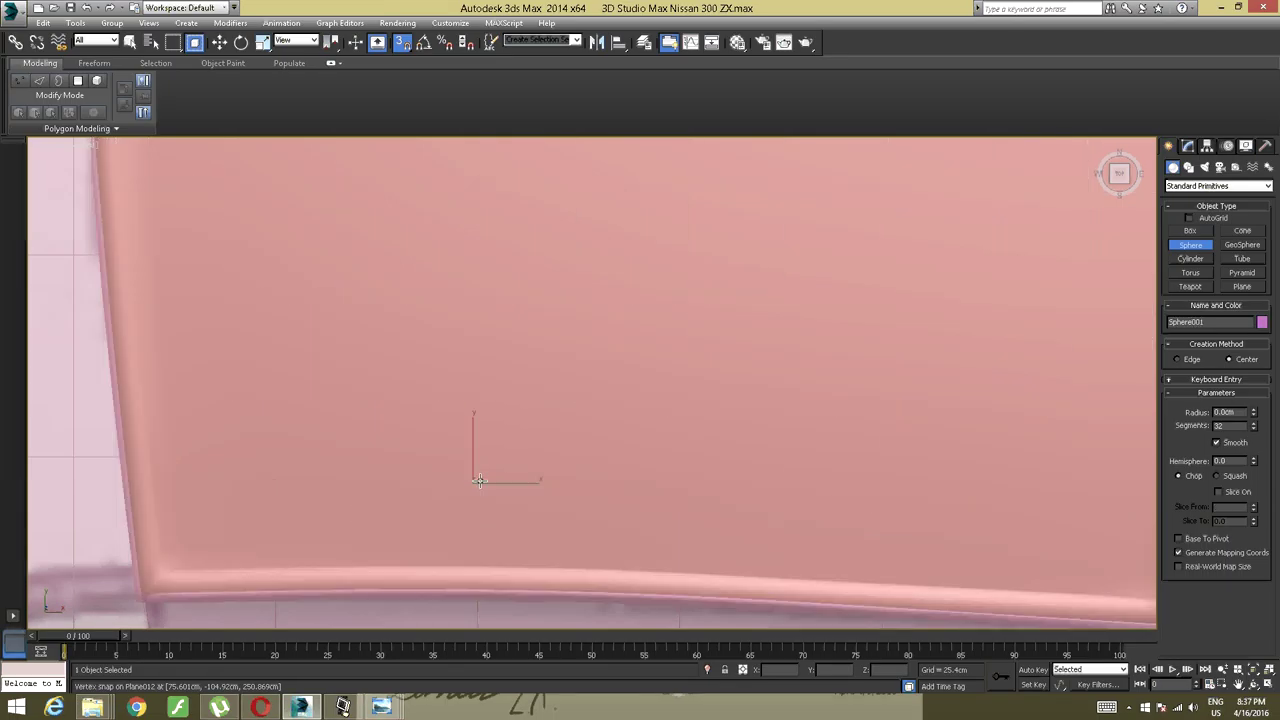
drag(472, 483, 500, 473)
scroll(513, 459, down, 6)
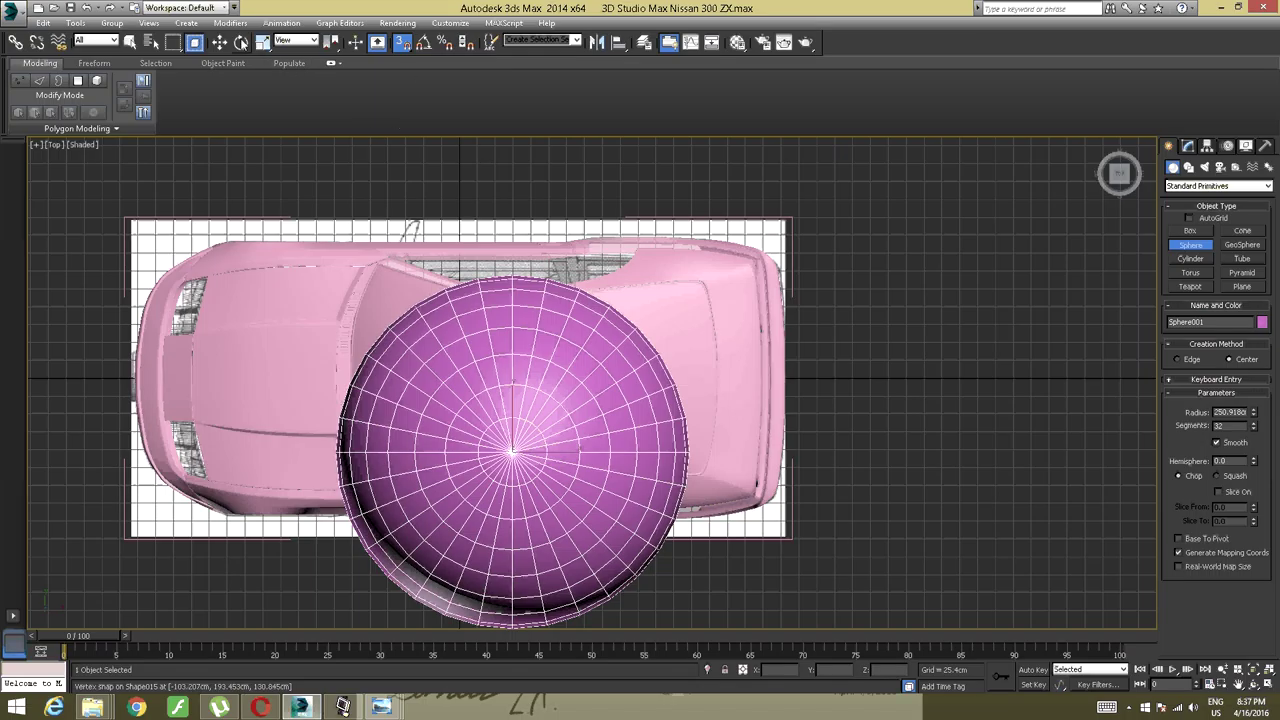
click(262, 41)
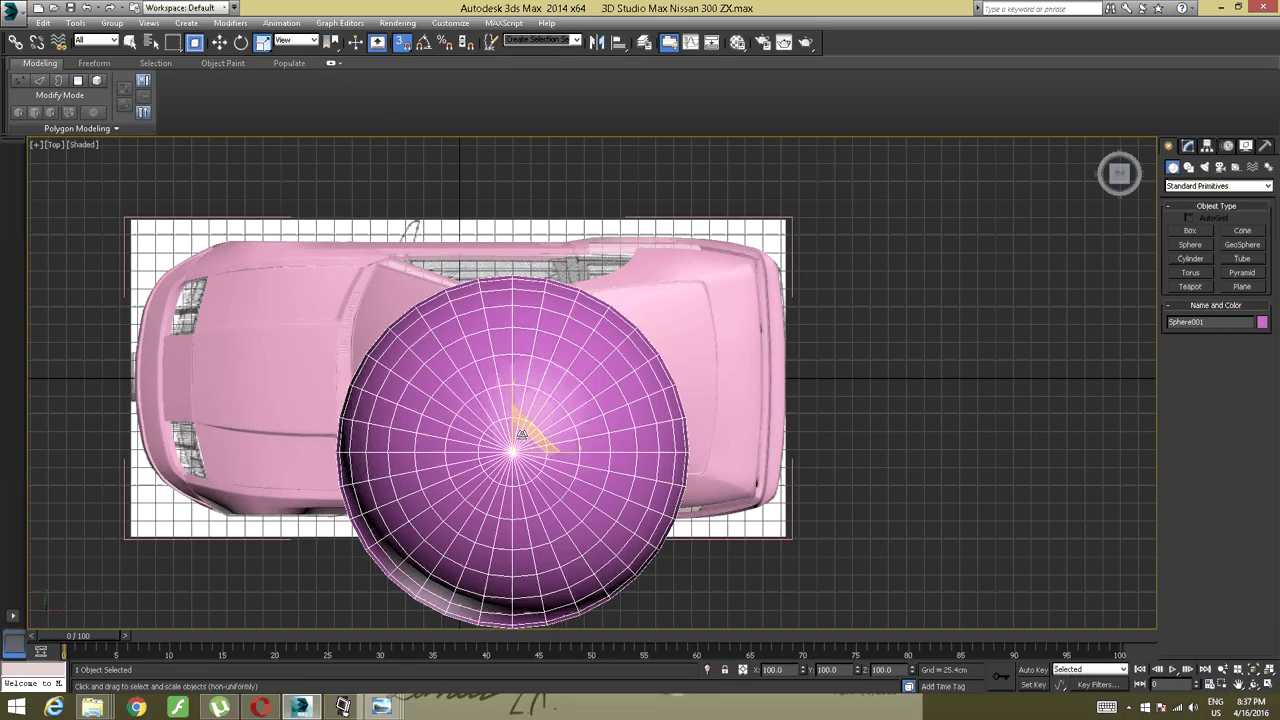
mouse_move(521, 435)
shift+mouse_down()
mouse_move(494, 443)
mouse_move(516, 446)
shift+mouse_up()
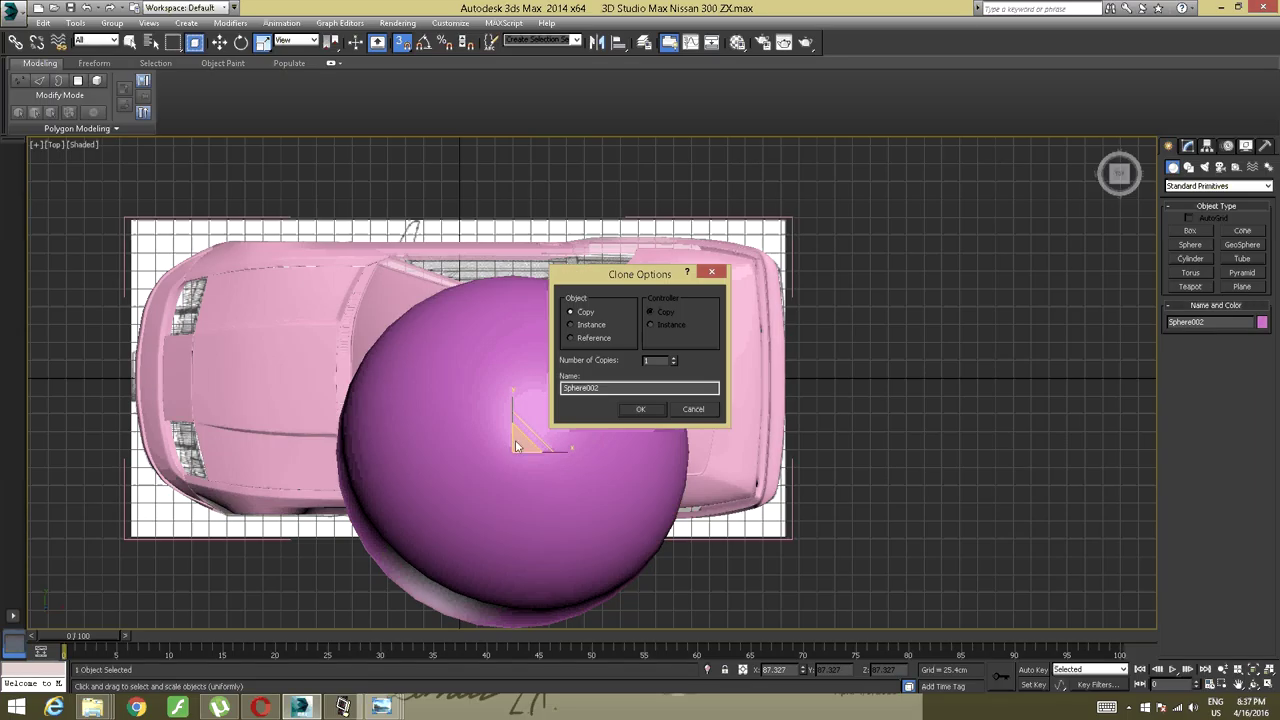
click(674, 409)
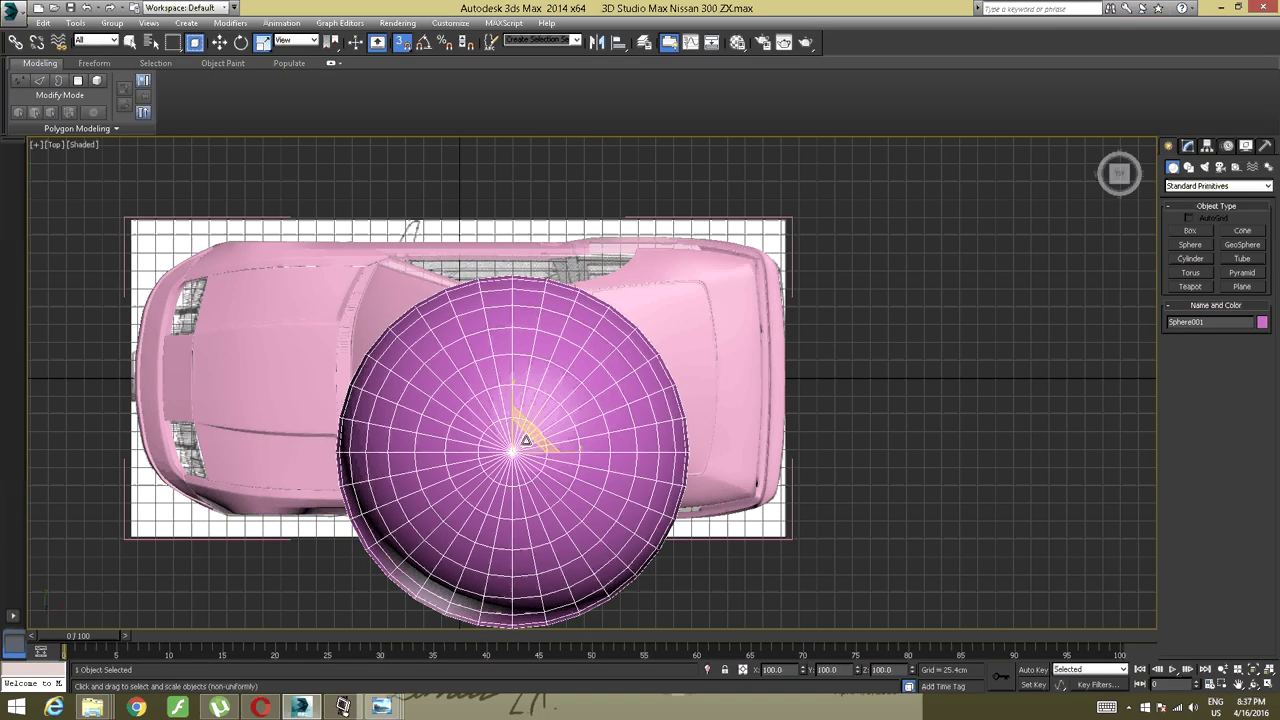
Scale the sphere down uniformly to about 1.2 percent so it becomes a small round detail on the roof glass.
drag(526, 440, 526, 510)
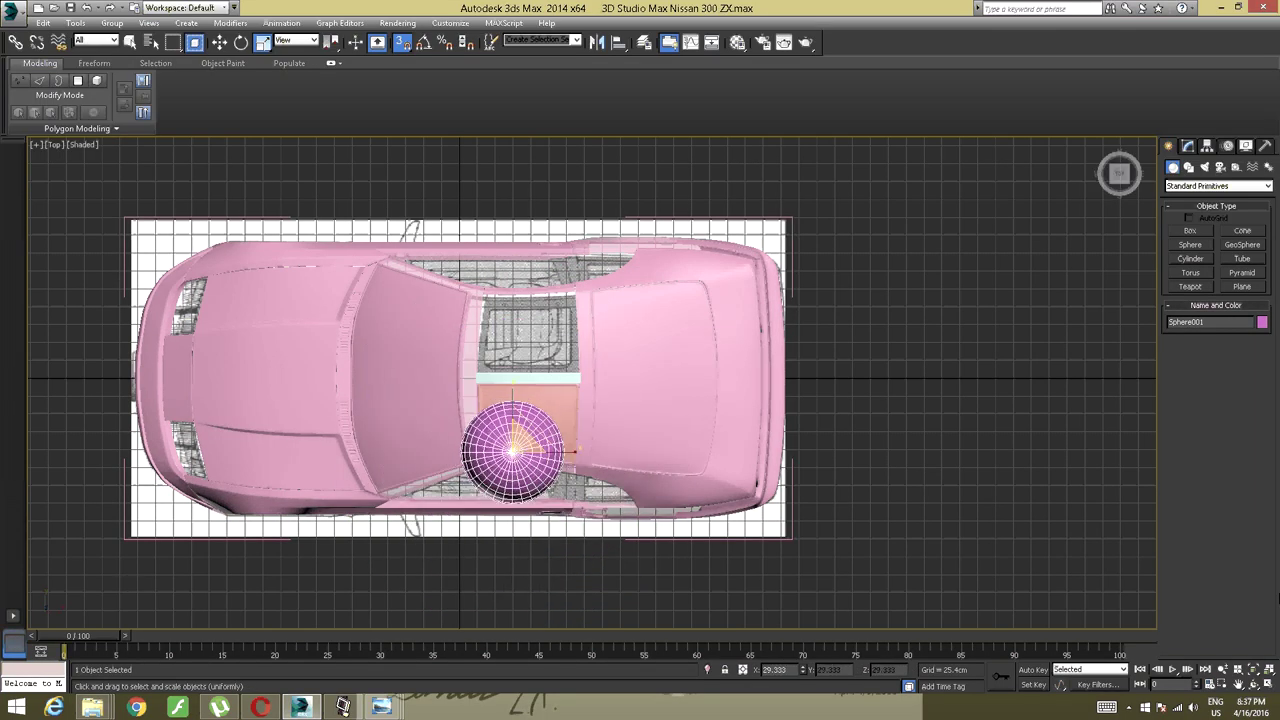
scroll(720, 463, up, 5)
scroll(645, 470, up, 2)
middle_drag(95, 477, 663, 443)
drag(526, 375, 268, 487)
key(r)
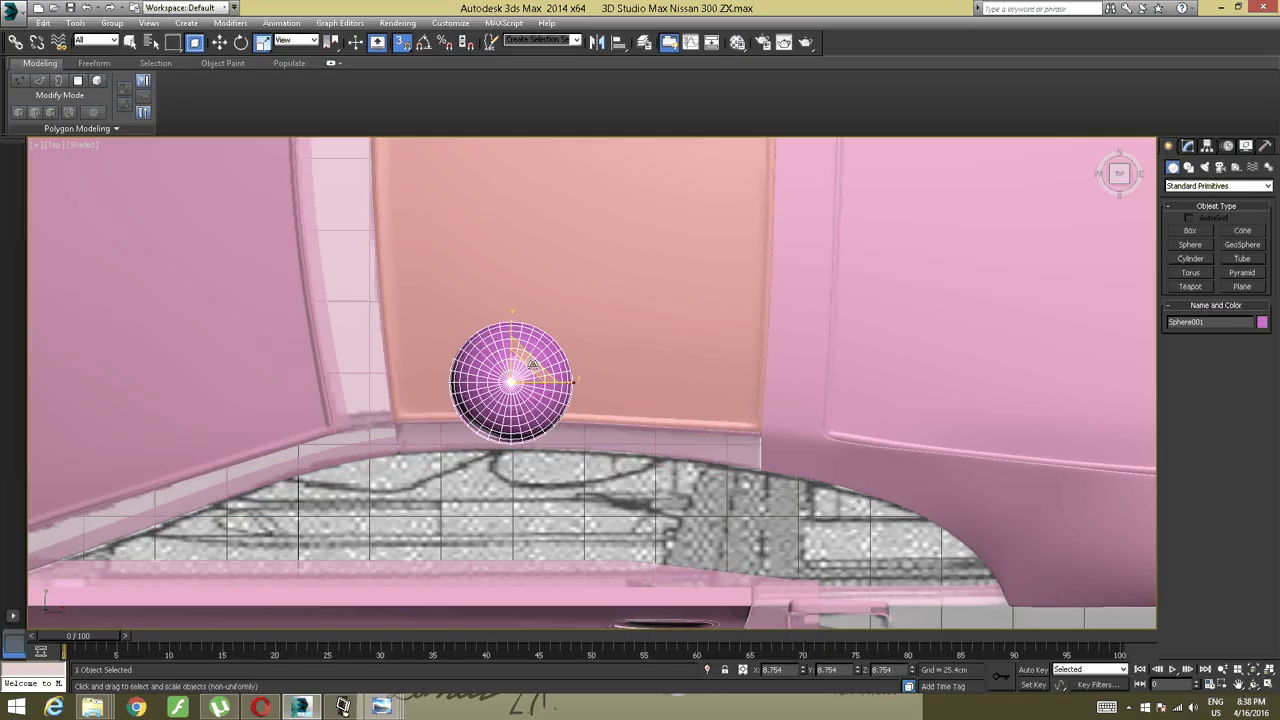
drag(526, 372, 17, 549)
scroll(510, 380, up, 6)
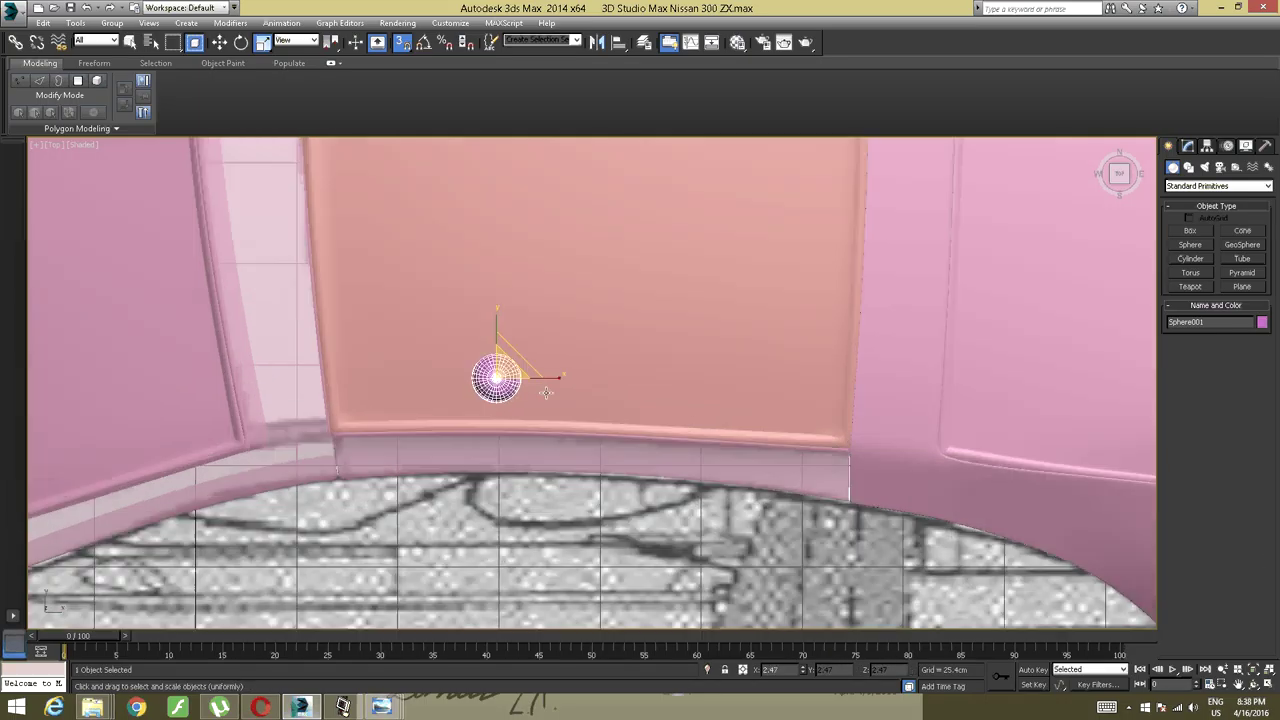
scroll(500, 392, up, 3)
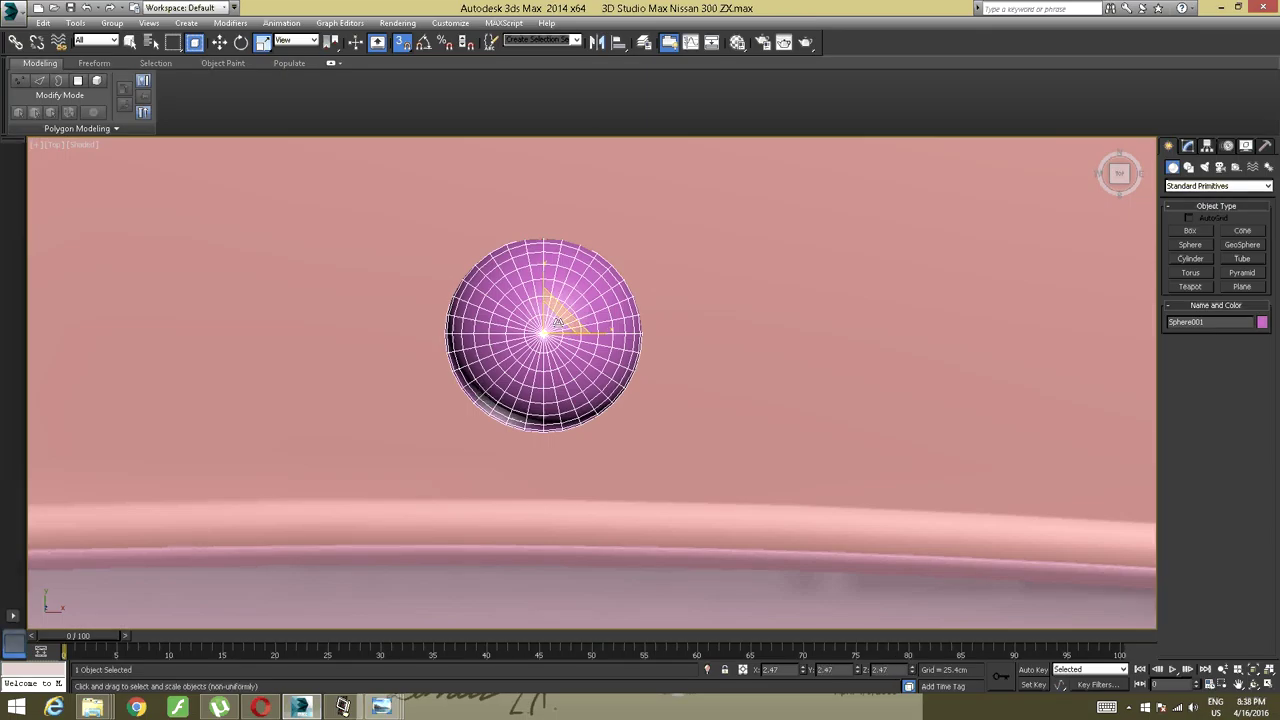
drag(510, 338, 366, 395)
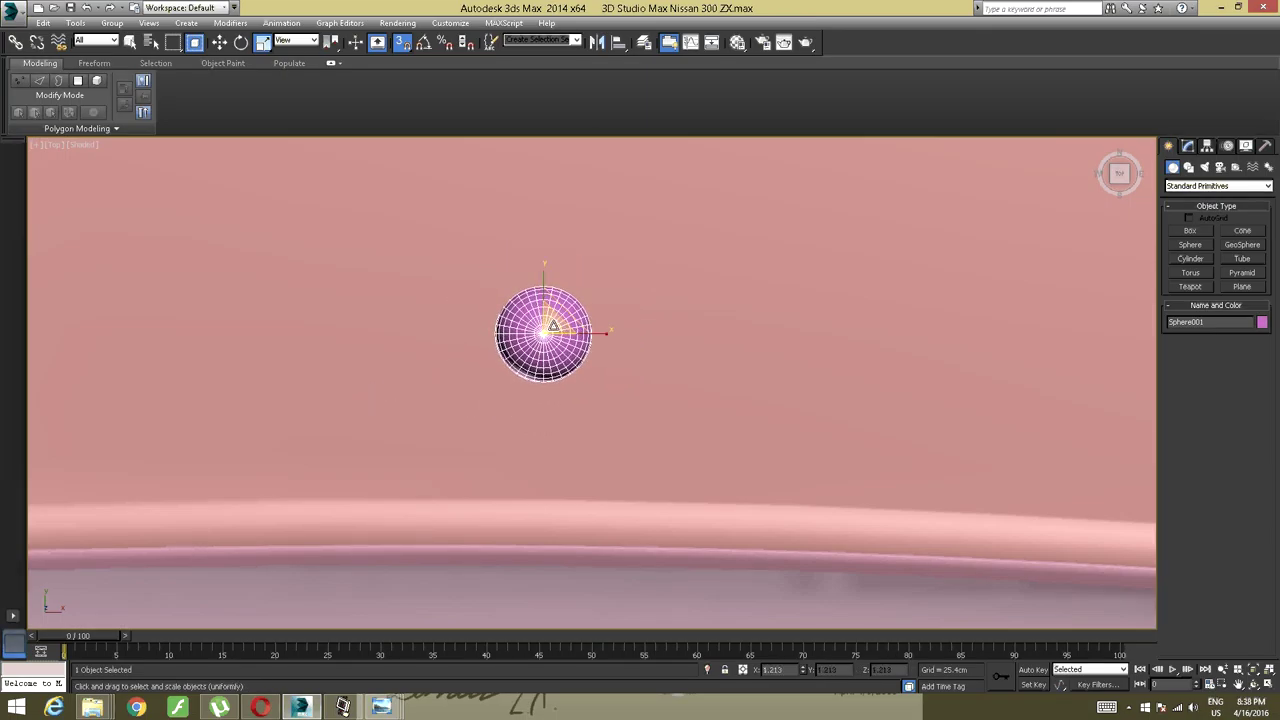
Flatten the small sphere into a thin disc by scaling it along Z to about 0.33 percent.
scroll(560, 330, down, 5)
middle_drag(566, 329, 503, 358)
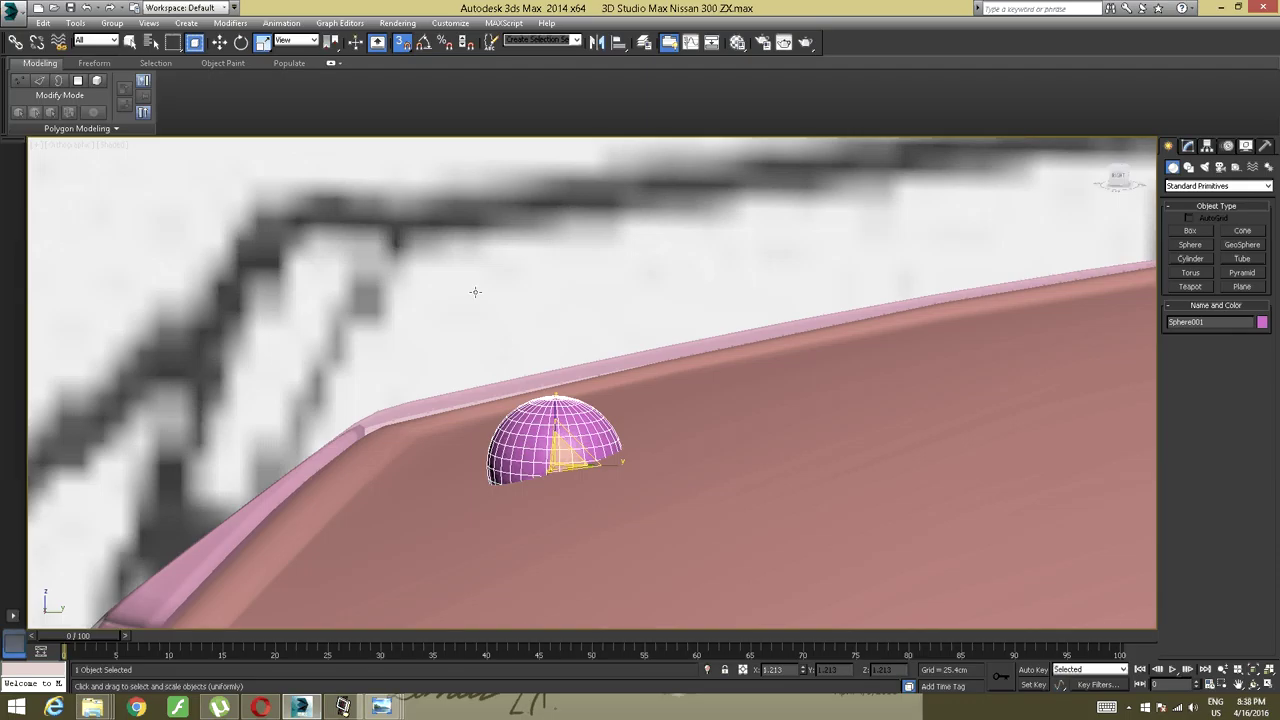
alt+middle_drag(664, 467, 667, 467)
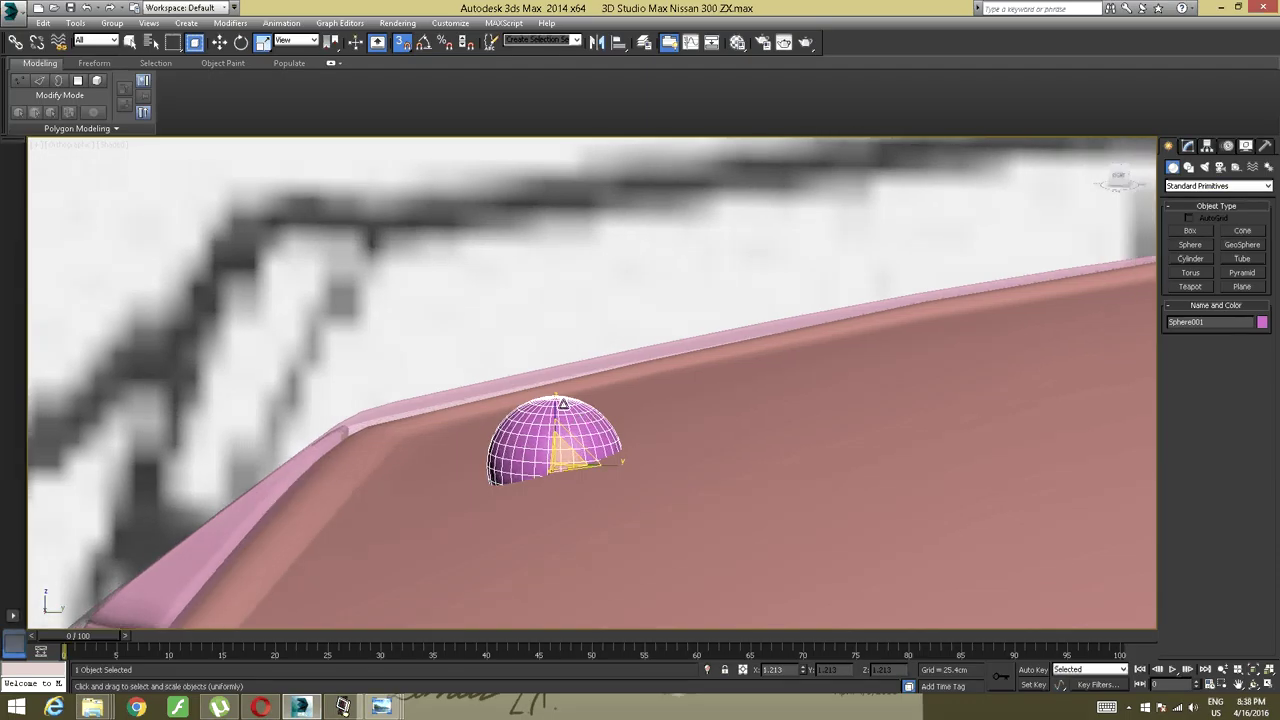
drag(563, 403, 543, 497)
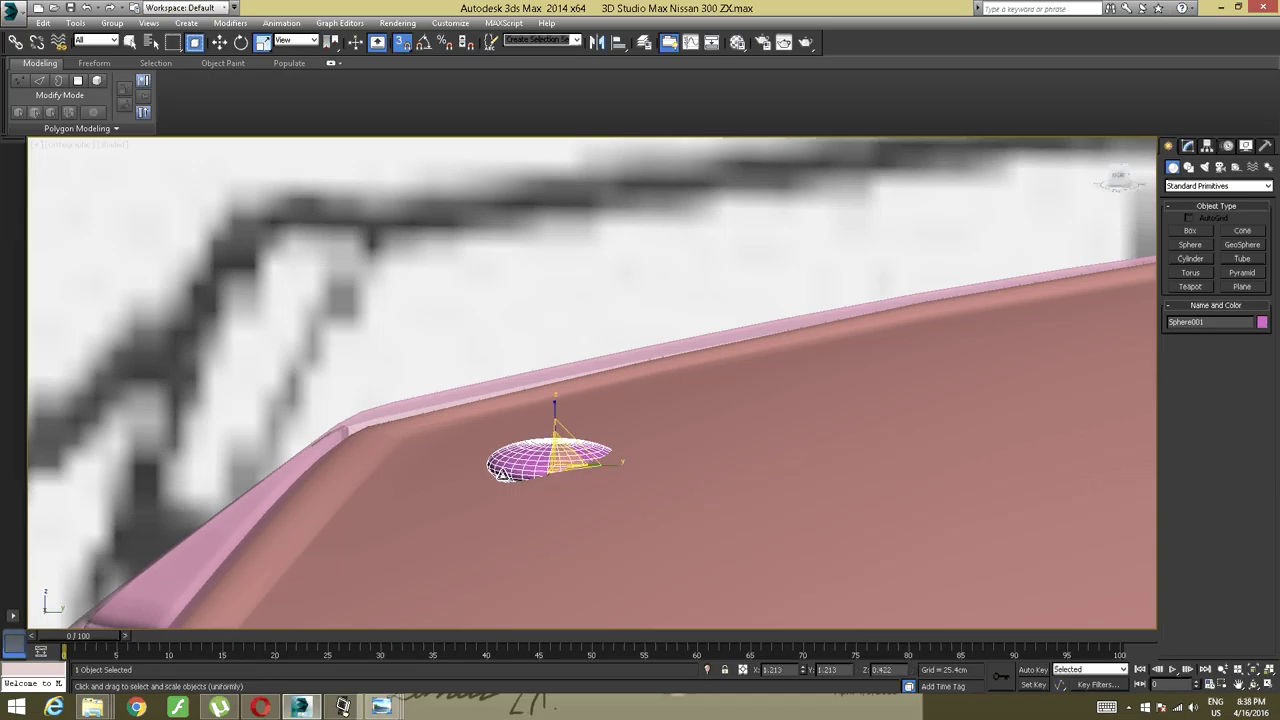
alt+middle_drag(503, 474, 551, 421)
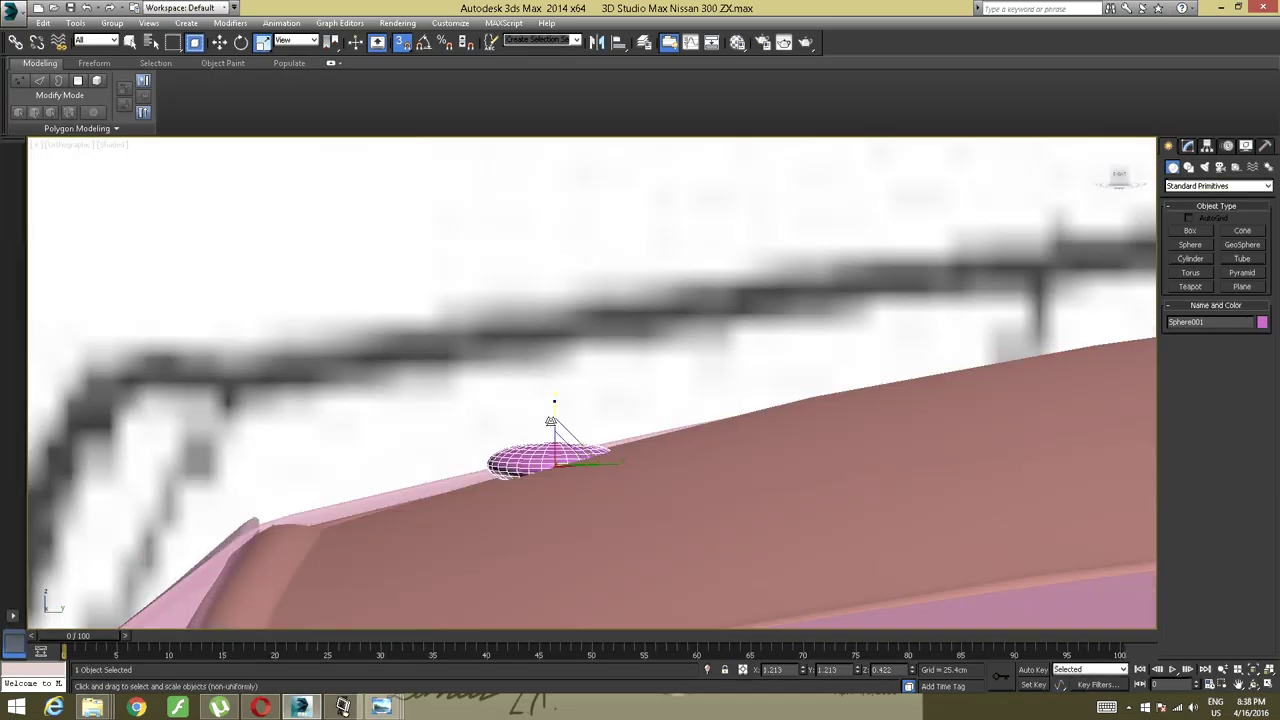
drag(554, 410, 554, 424)
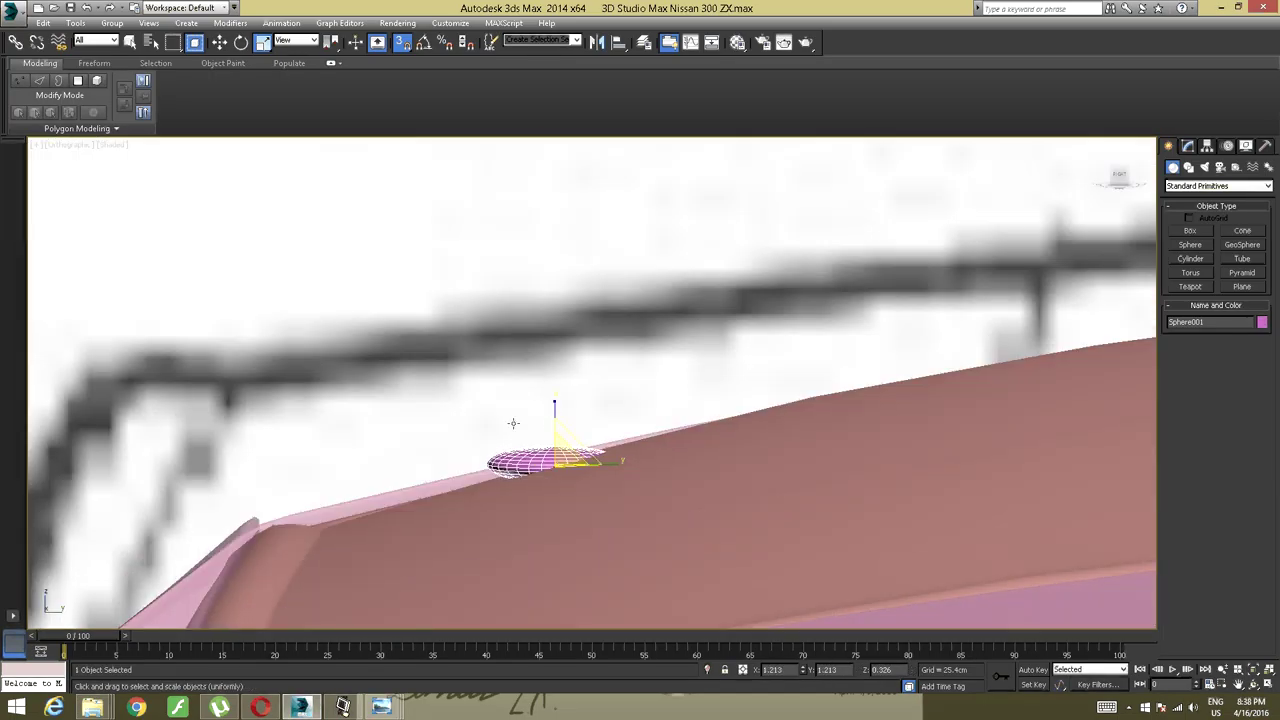
alt+middle_drag(514, 423, 516, 456)
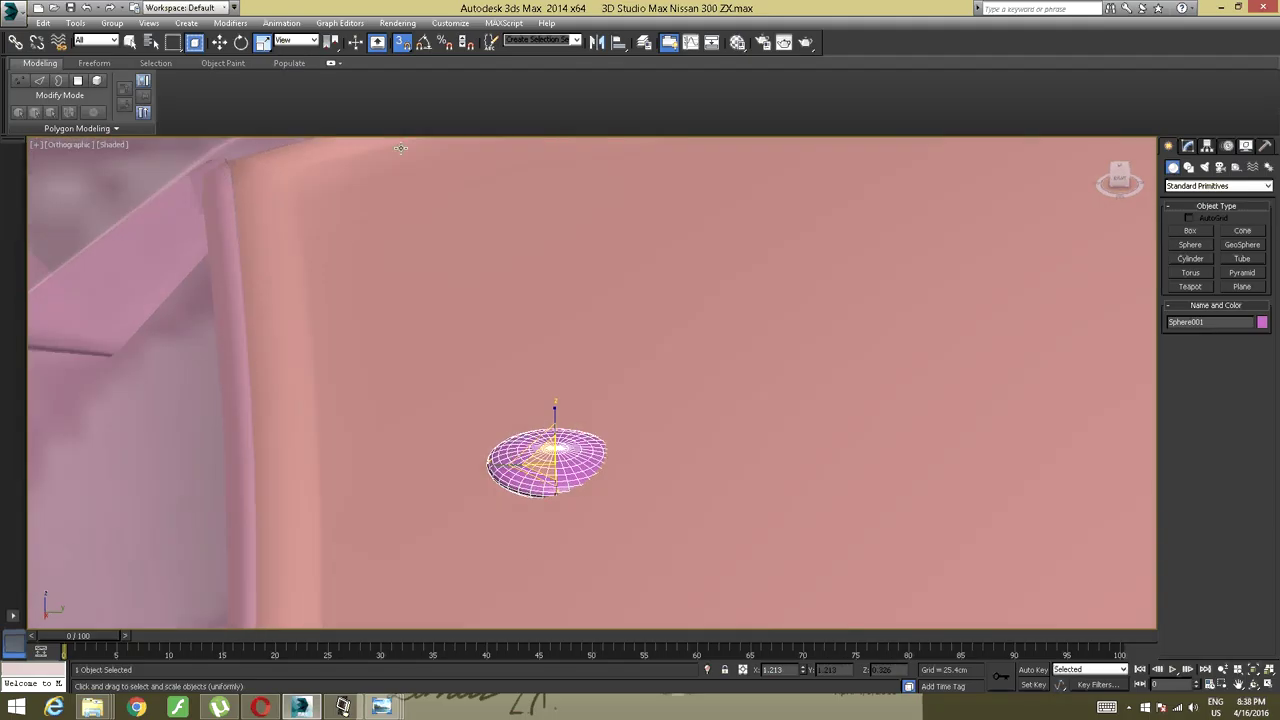
Switch from 3D snapping to angle snapping and rotate the flattened sphere 15 degrees about X to follow the glass slope.
click(424, 42)
click(241, 43)
alt+middle_drag(246, 280, 374, 408)
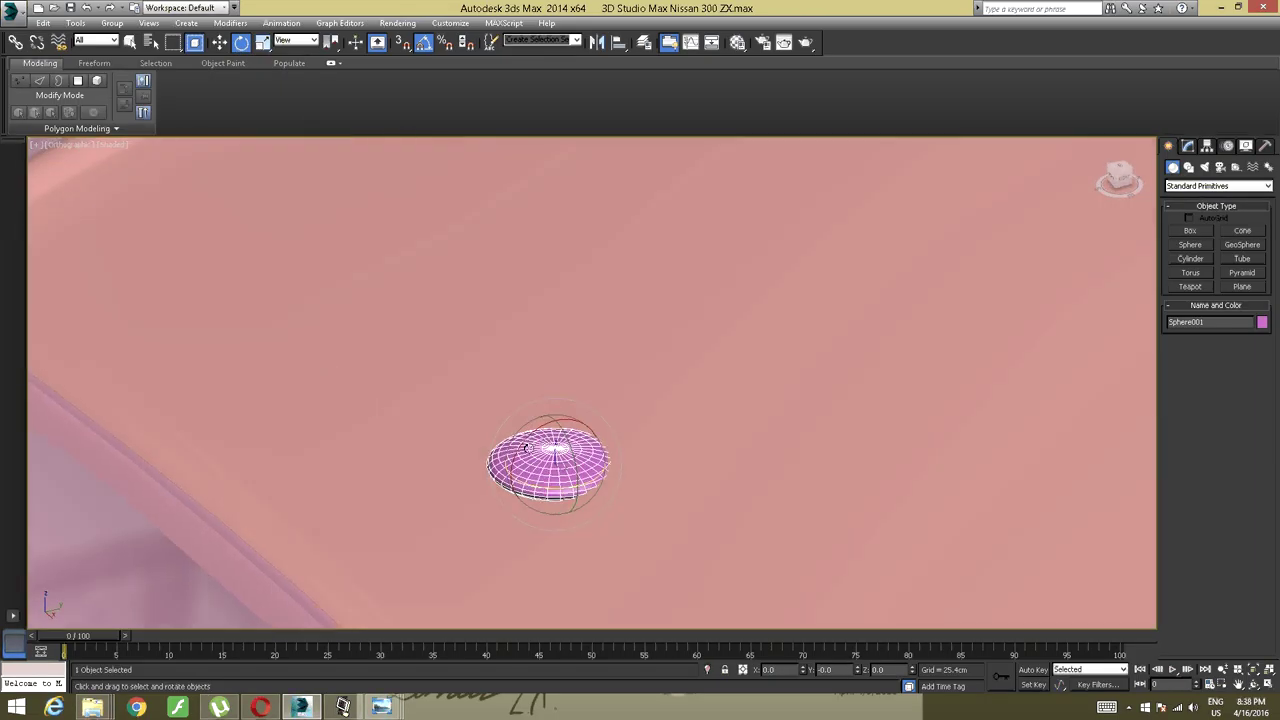
drag(528, 436, 521, 443)
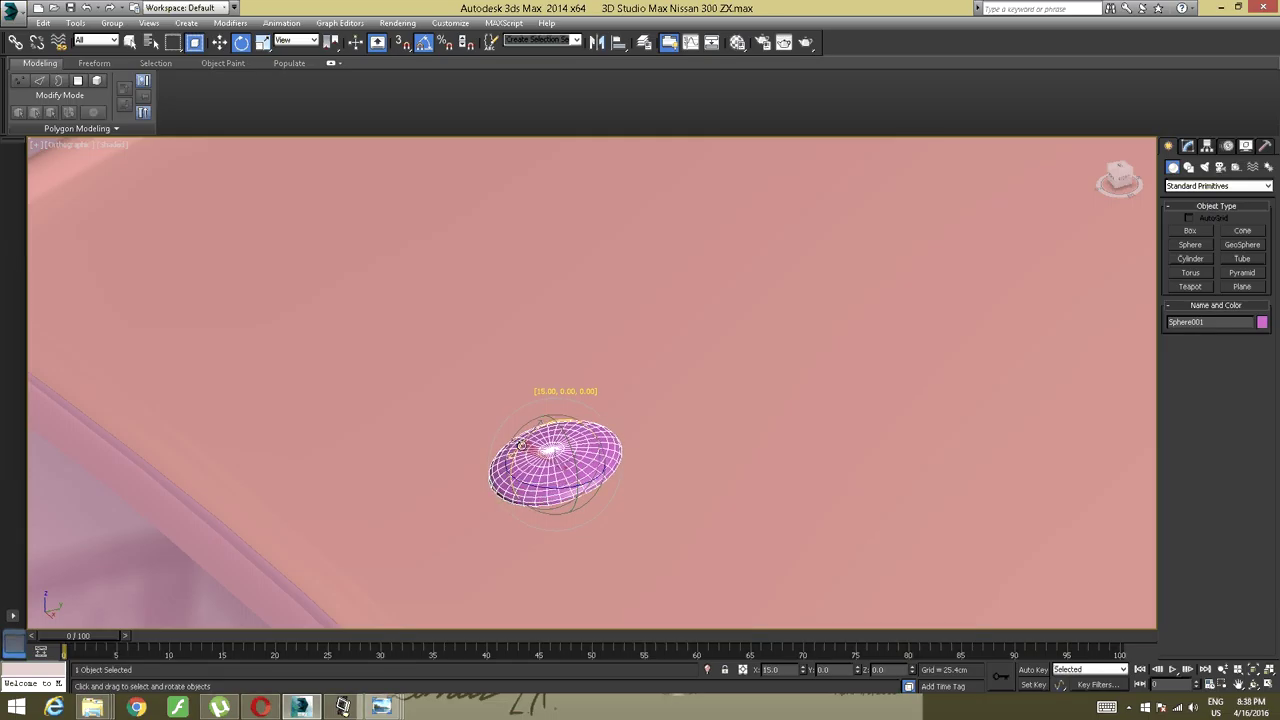
In the Top view, move the flattened sphere closer to the roof glass's front outer corner.
alt+middle_drag(468, 466, 560, 504)
scroll(521, 458, down, 4)
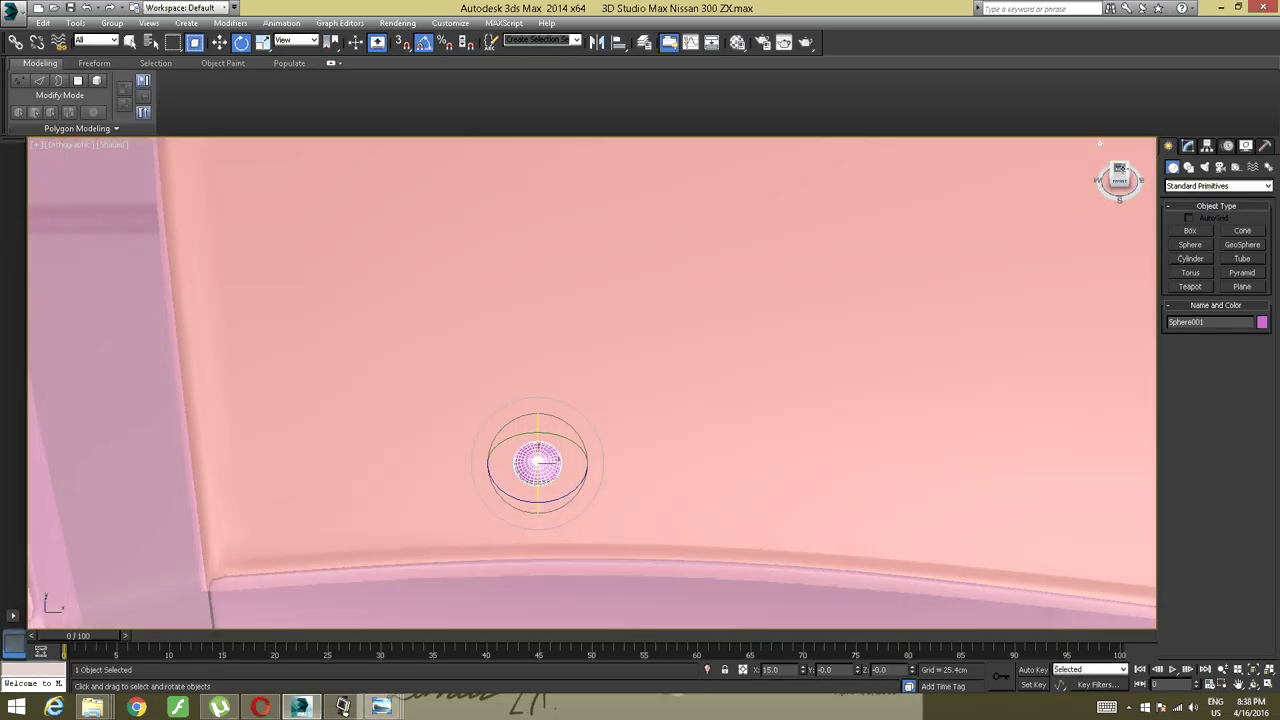
click(1117, 160)
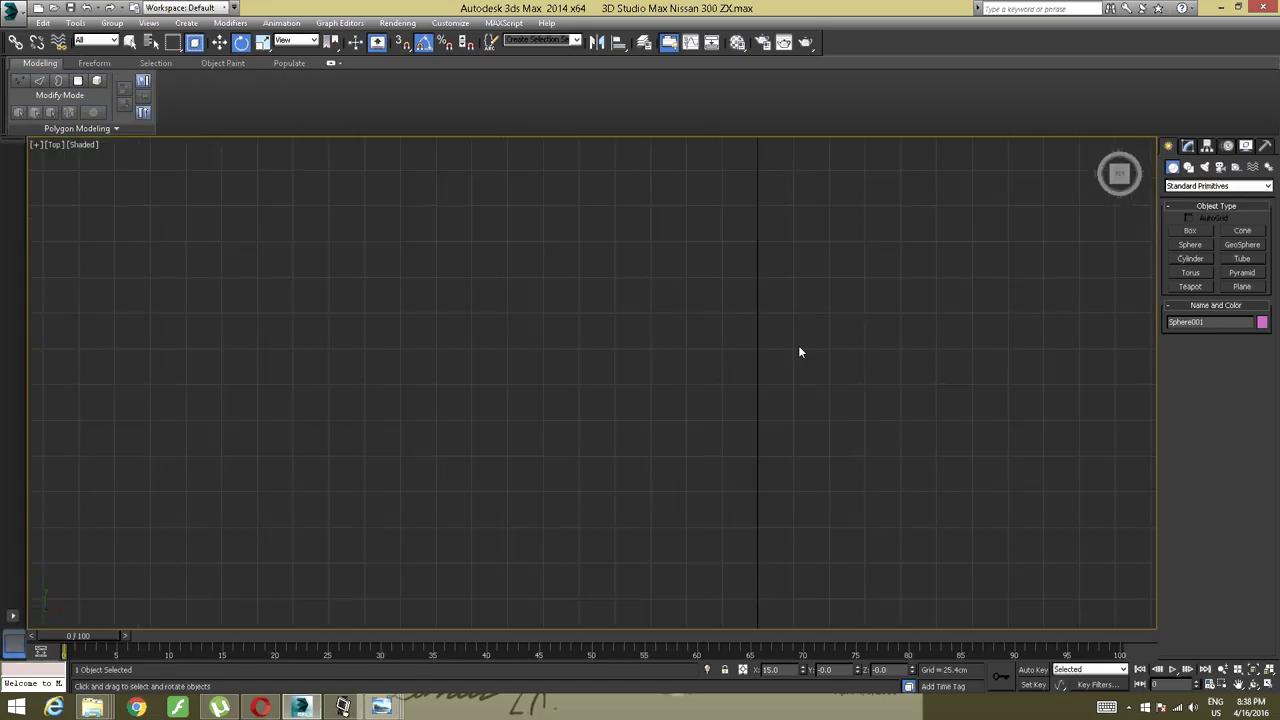
scroll(746, 395, down, 3)
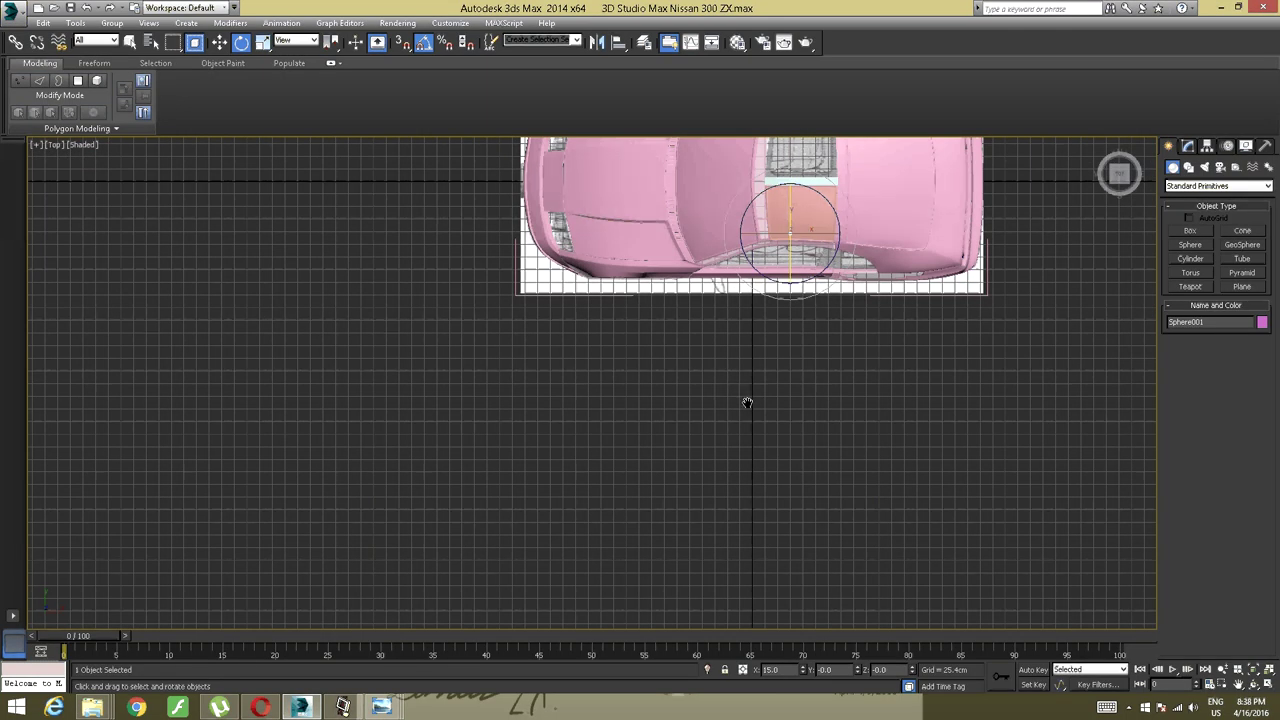
middle_drag(746, 395, 716, 317)
scroll(716, 317, up, 6)
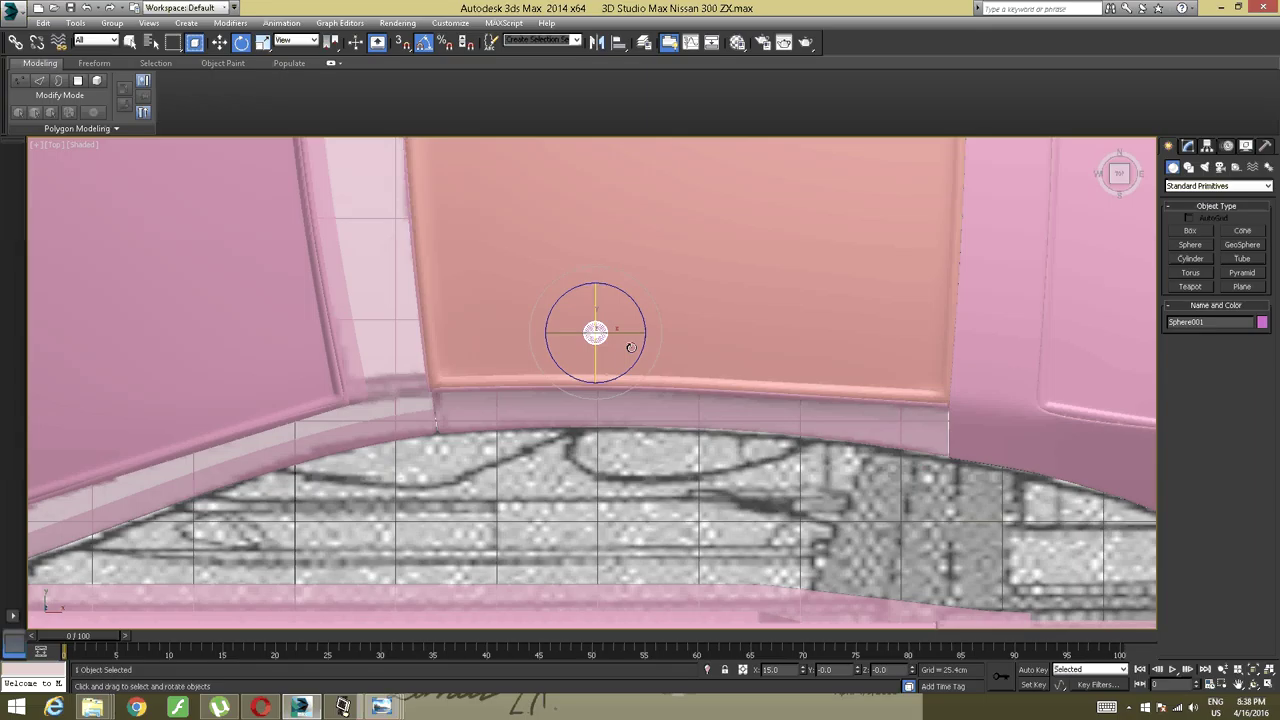
scroll(631, 347, up, 3)
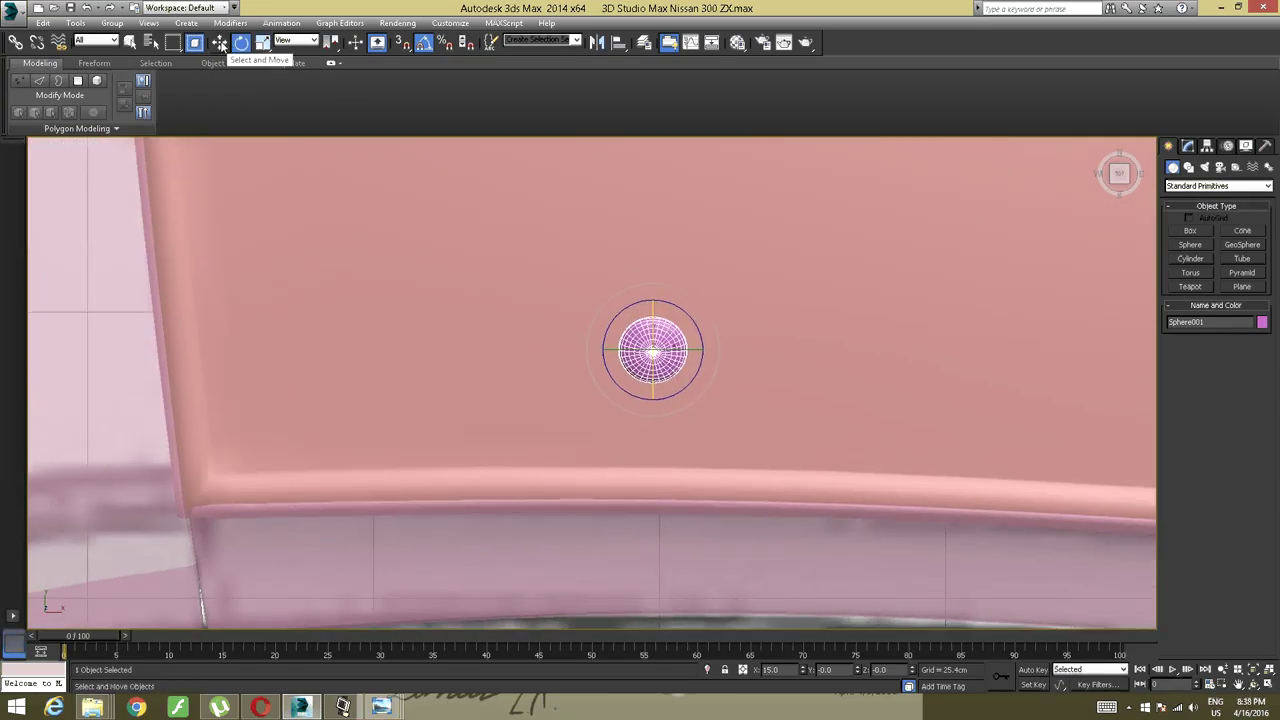
click(220, 43)
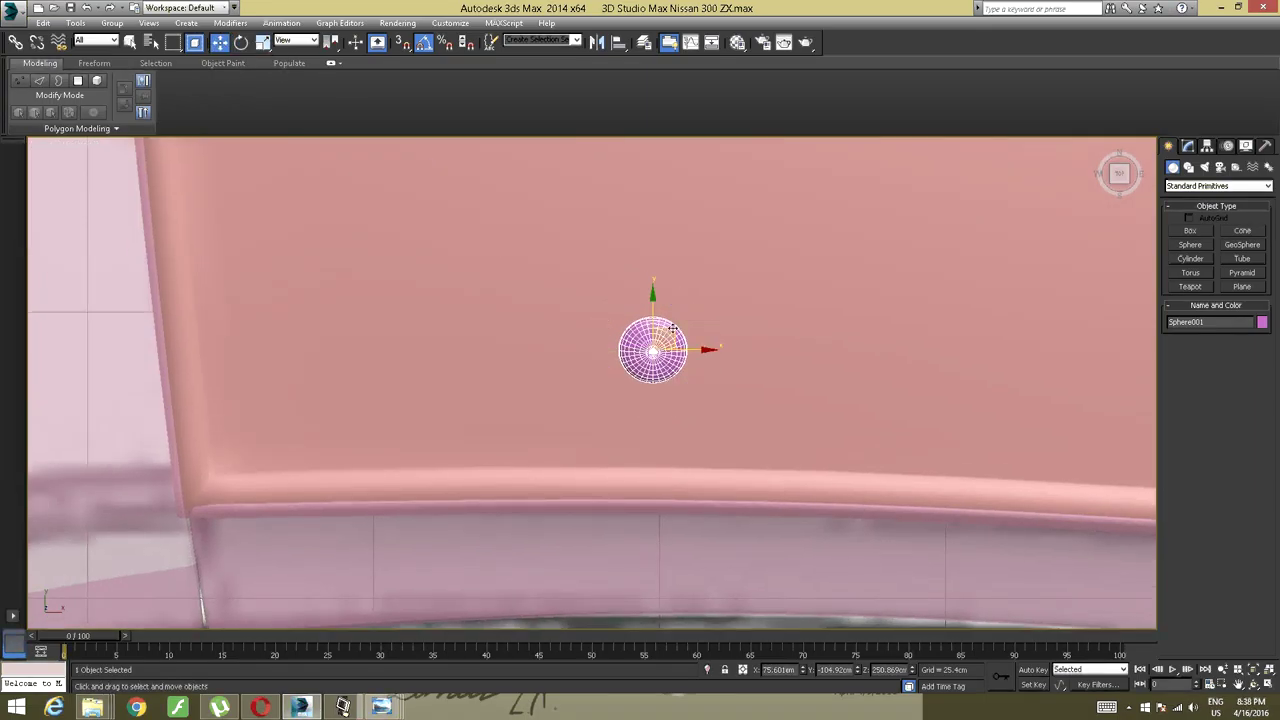
drag(672, 329, 488, 343)
Place the flattened sphere at about X 59.2, Y -106.3 cm and copy it once along X to about 135.3 cm.
scroll(490, 343, down, 3)
mouse_move(772, 357)
middle_down()
mouse_move(746, 325)
mouse_move(557, 334)
middle_up()
mouse_move(390, 357)
shift+mouse_down()
mouse_move(659, 361)
mouse_move(651, 381)
shift+mouse_up()
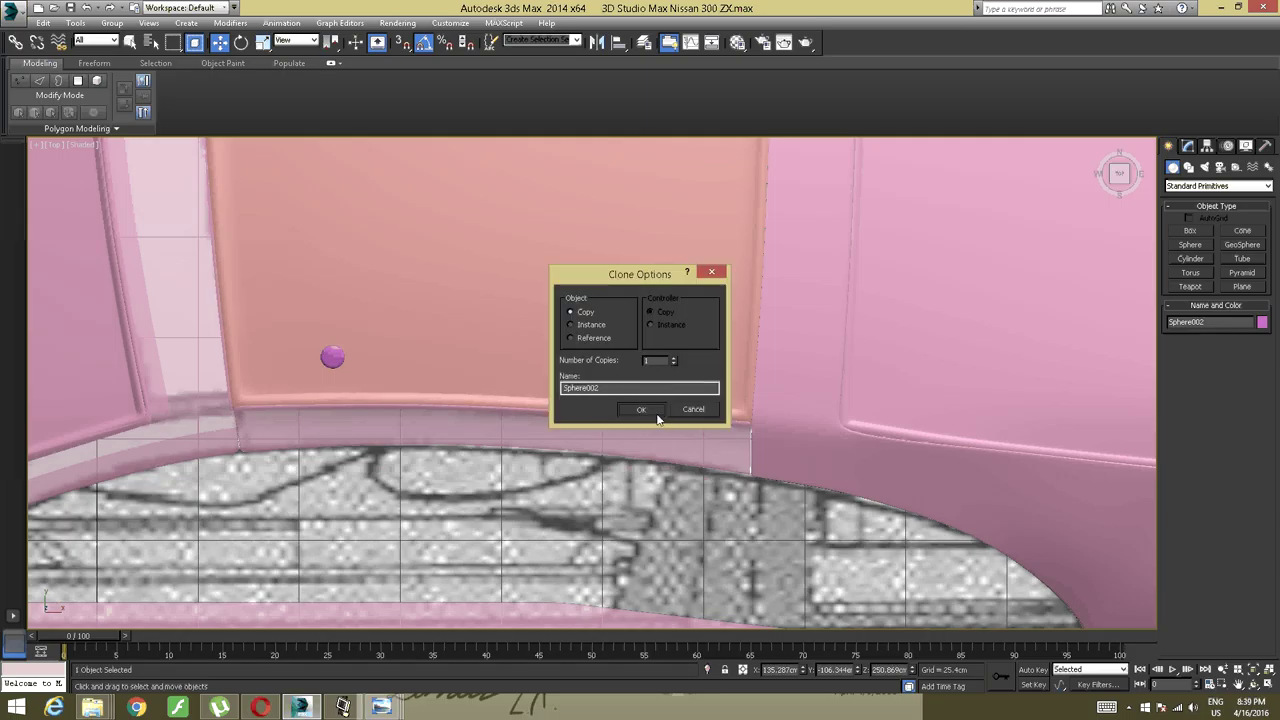
click(655, 410)
Select both front discs and lower them together along Z to about 249.2 cm, onto the roof glass.
scroll(454, 393, up, 3)
mouse_move(234, 357)
middle_down()
mouse_move(554, 409)
mouse_move(543, 378)
mouse_move(558, 384)
mouse_move(472, 316)
mouse_move(543, 357)
mouse_move(591, 366)
mouse_move(513, 376)
mouse_move(643, 386)
mouse_move(616, 376)
middle_up()
scroll(554, 409, up, 3)
scroll(560, 379, down, 3)
click(551, 354)
ctrl+click(640, 382)
drag(595, 327, 596, 346)
Raise only the original disc by about 0.59 cm along Z to match the higher part of the curved glass.
alt+middle_drag(501, 375, 583, 390)
click(530, 340)
drag(543, 365, 531, 356)
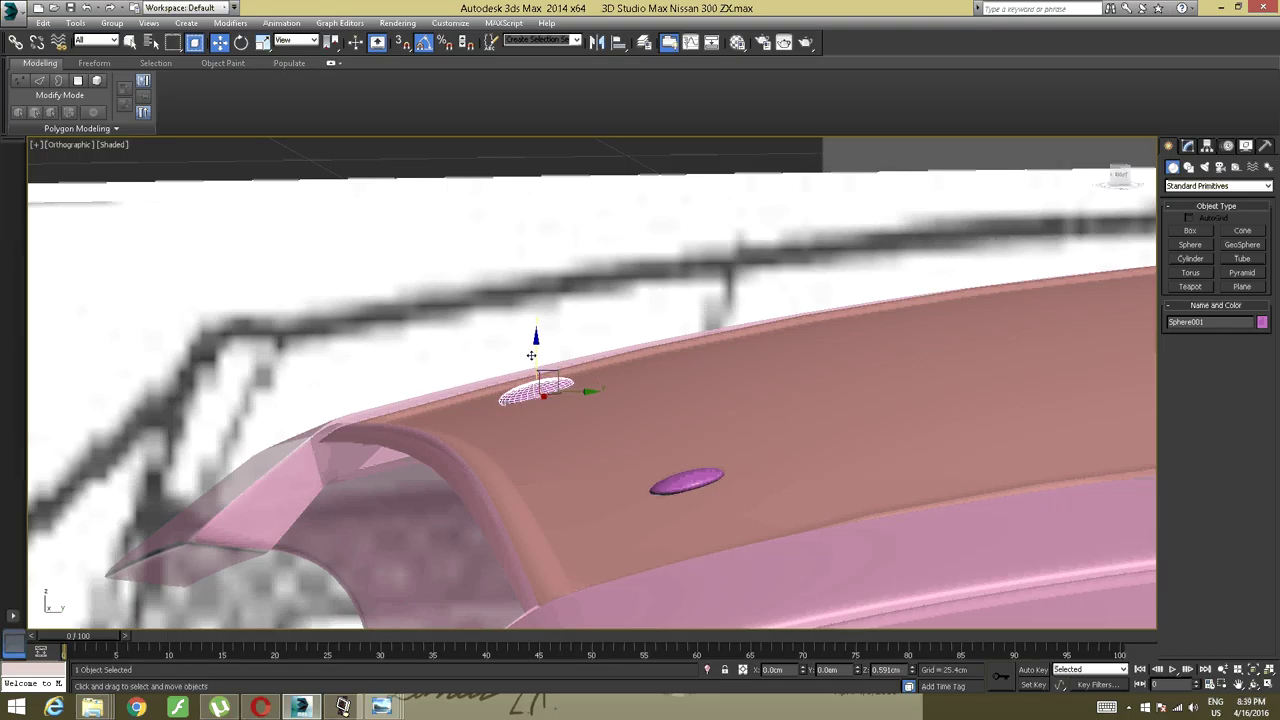
alt+middle_drag(531, 356, 585, 390)
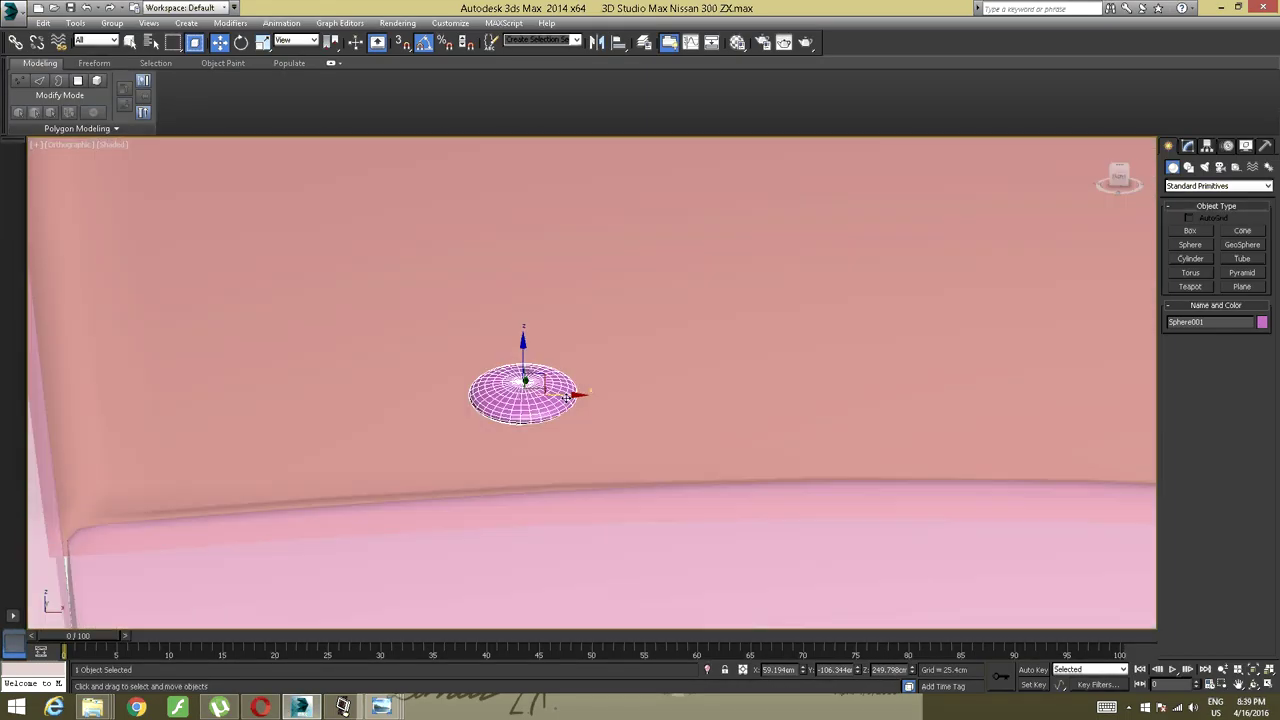
Tilt the front discs about Y to follow the glass curve: -5 degrees for the original and 5 degrees for its copy.
click(244, 46)
alt+middle_drag(472, 366, 556, 350)
middle_drag(1066, 363, 140, 312)
middle_drag(797, 303, 662, 320)
click(670, 340)
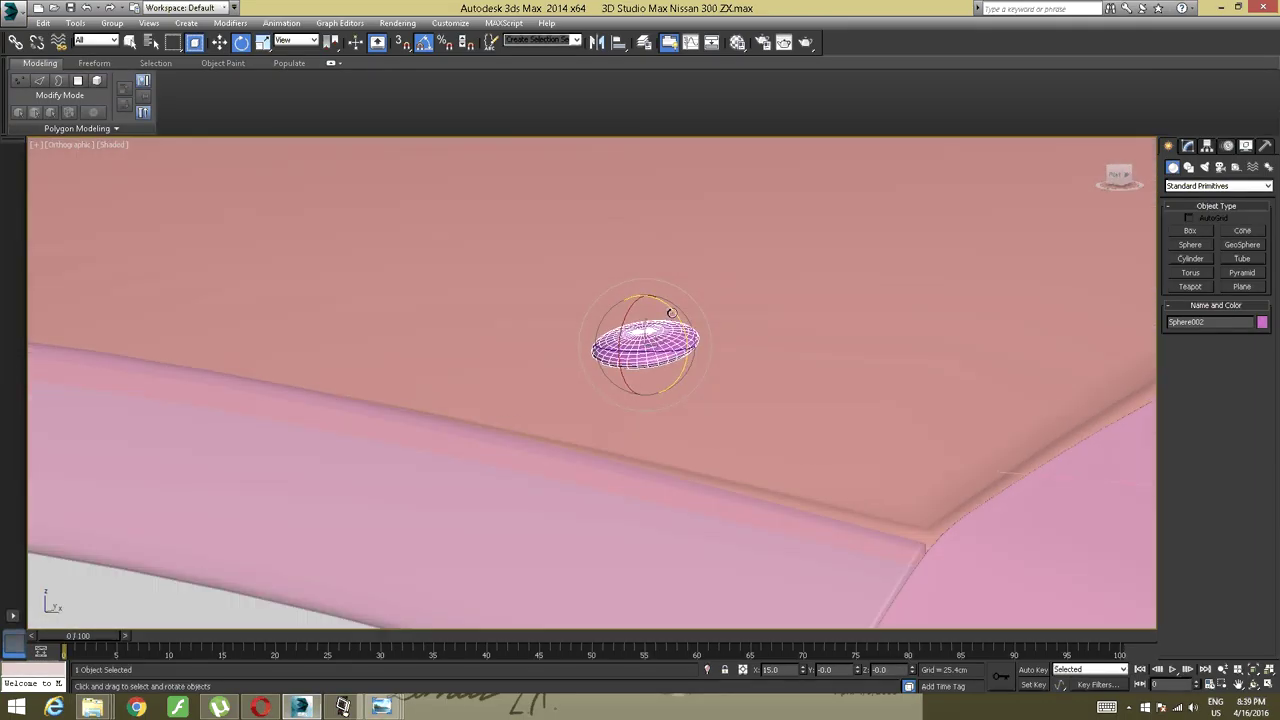
drag(675, 312, 677, 317)
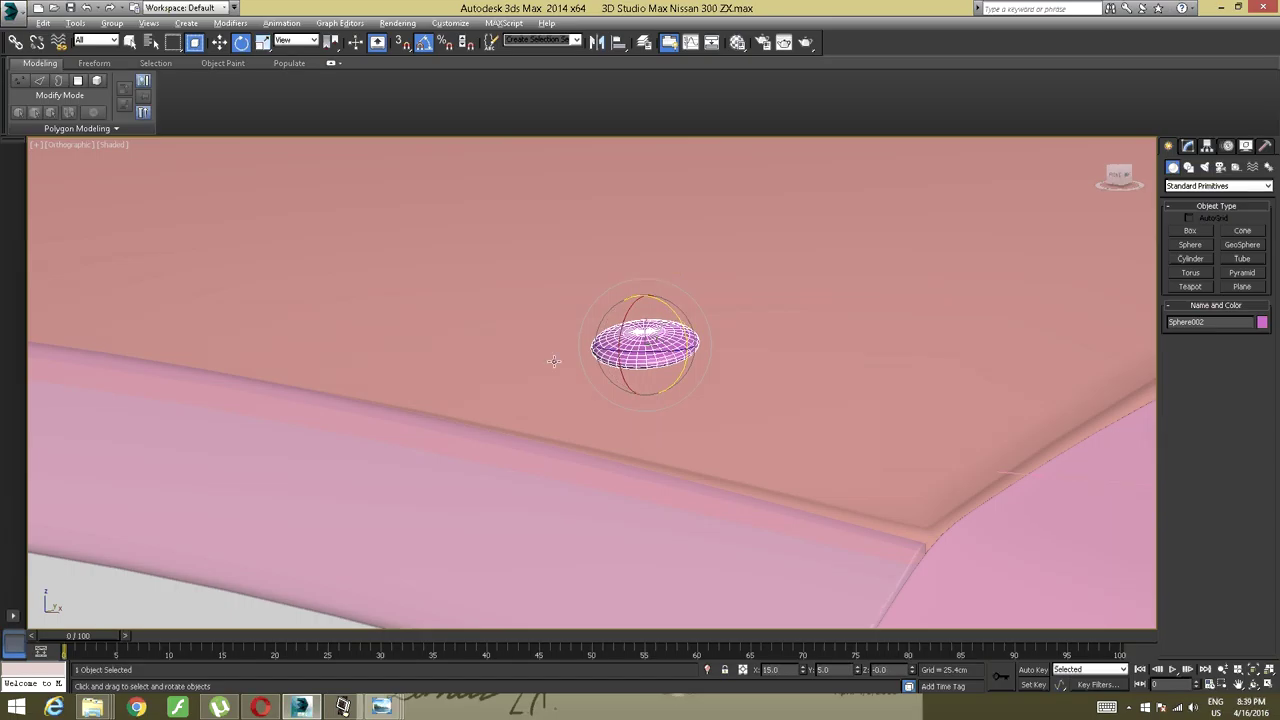
In the Top view, copy both front discs along Y to about -24.5 cm, near the glass's edge beside the light blue strip.
alt+middle_drag(552, 360, 903, 243)
scroll(554, 366, down, 3)
scroll(622, 360, down, 1)
click(1120, 173)
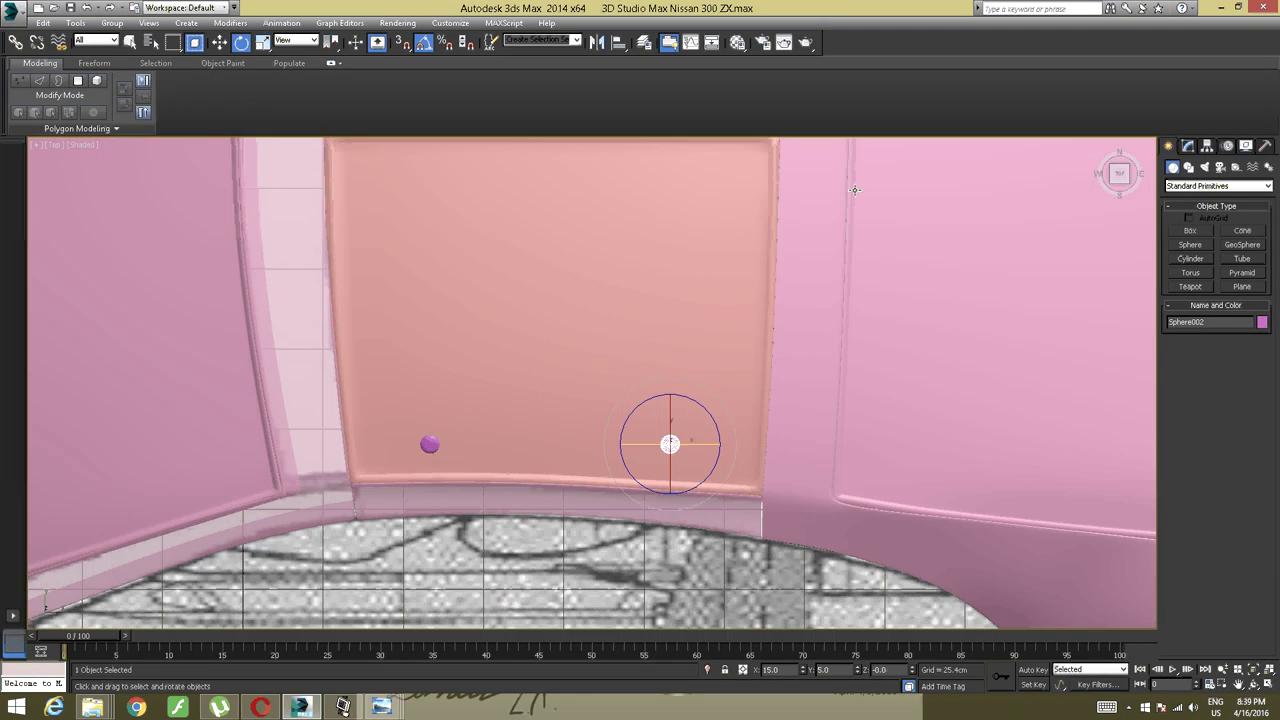
scroll(778, 173, down, 2)
middle_drag(778, 173, 788, 269)
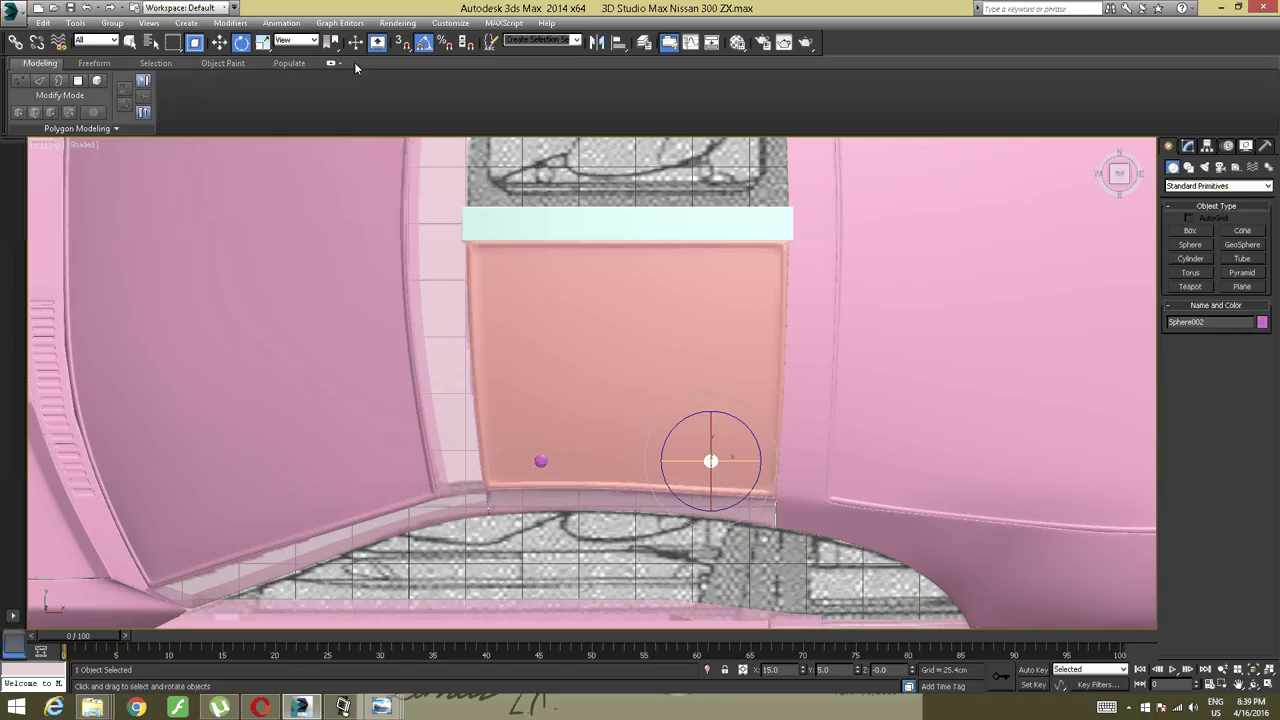
click(217, 44)
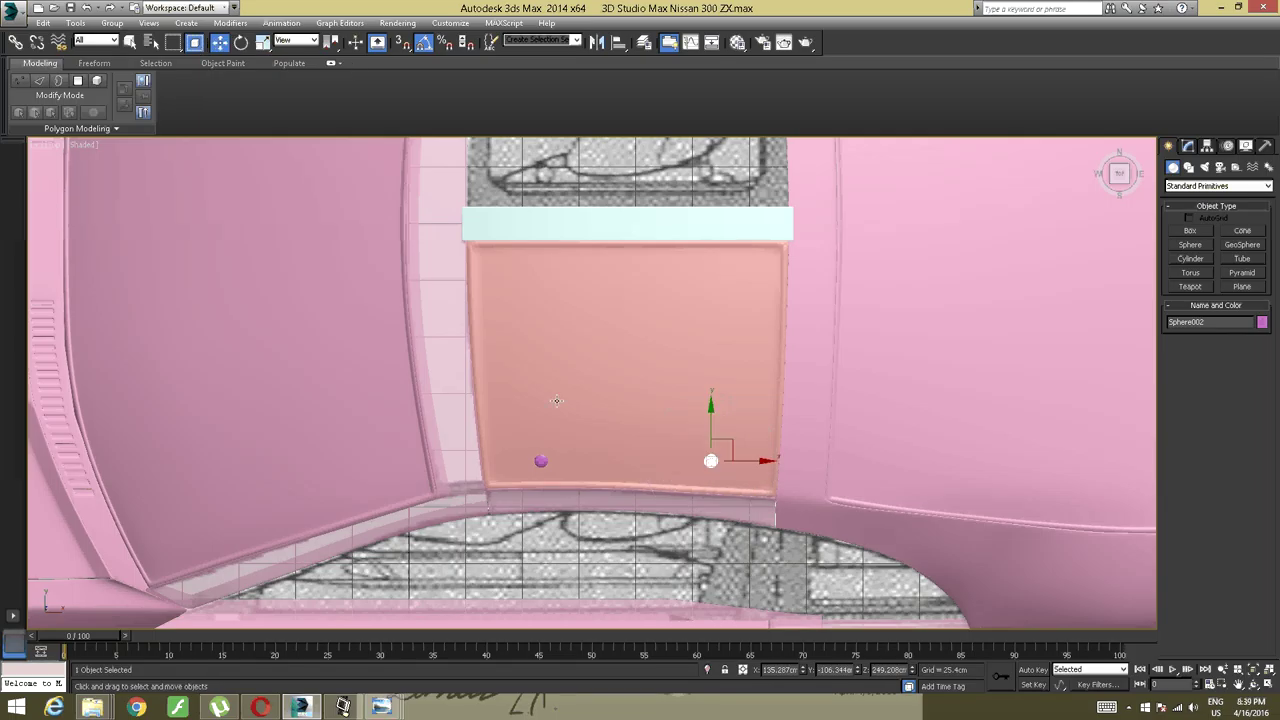
ctrl+click(541, 459)
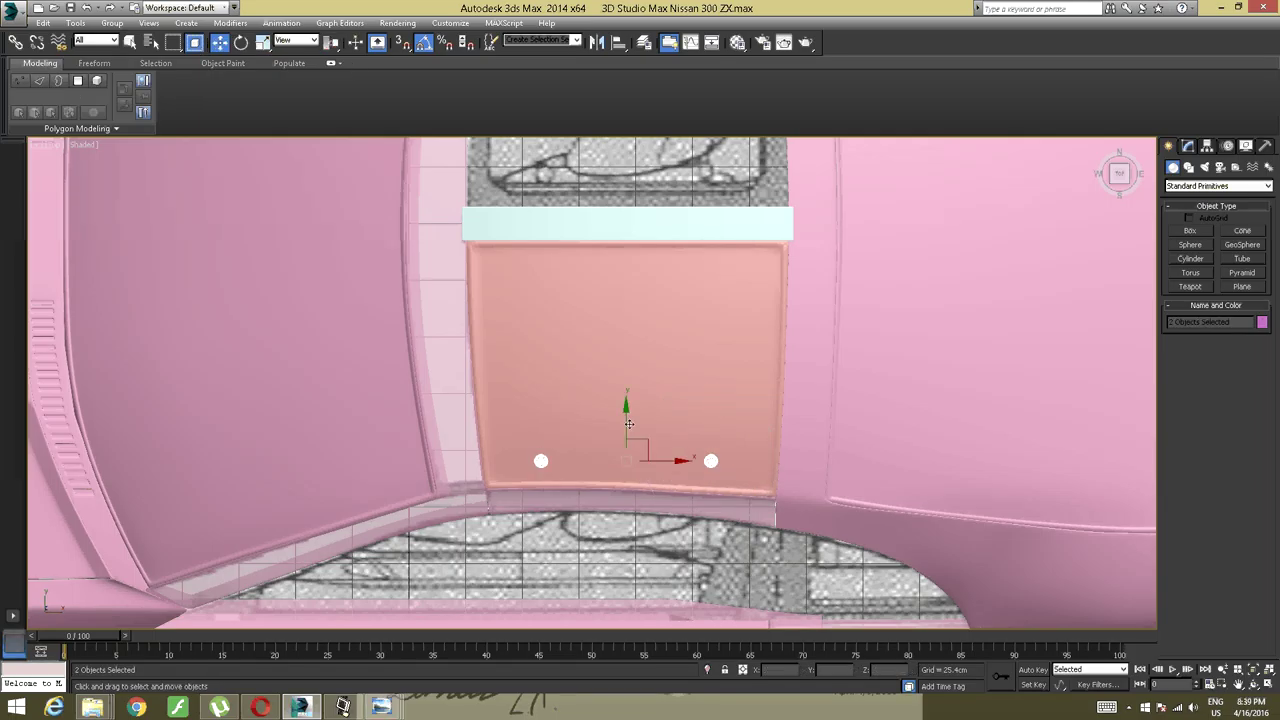
drag(627, 424, 614, 242)
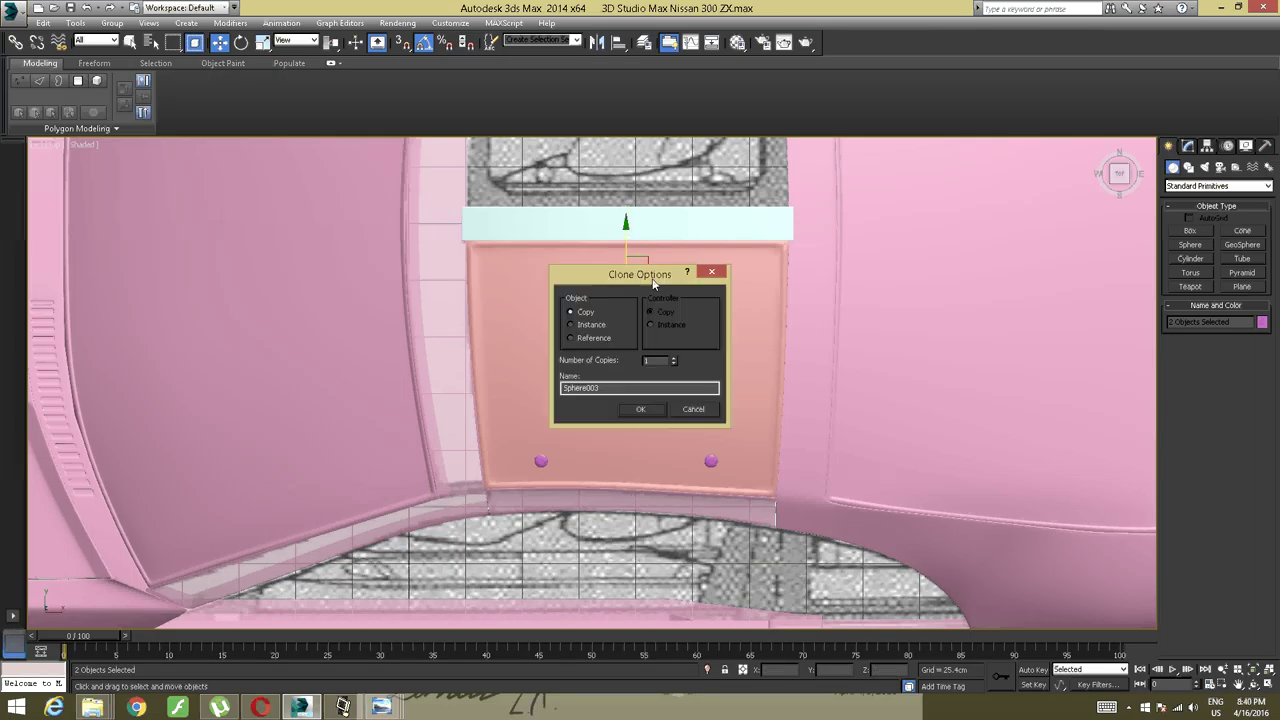
click(655, 410)
Raise the two new discs together along Z to the glass surface, with the lower one at about 258.6 cm.
mouse_move(655, 410)
alt+middle_down()
mouse_move(671, 360)
mouse_move(691, 383)
mouse_move(634, 337)
mouse_move(626, 443)
mouse_move(472, 371)
mouse_move(468, 347)
alt+middle_up()
scroll(685, 320, up, 5)
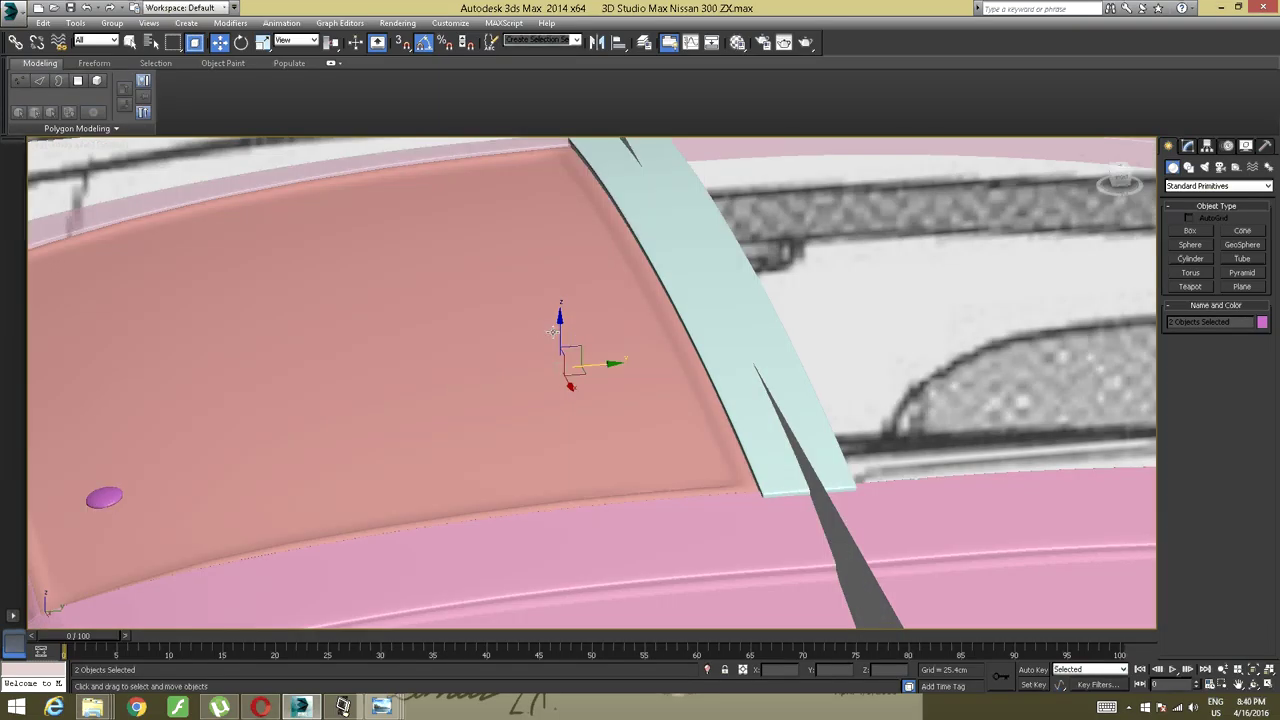
drag(555, 318, 550, 284)
scroll(572, 343, up, 4)
alt+middle_drag(579, 352, 563, 338)
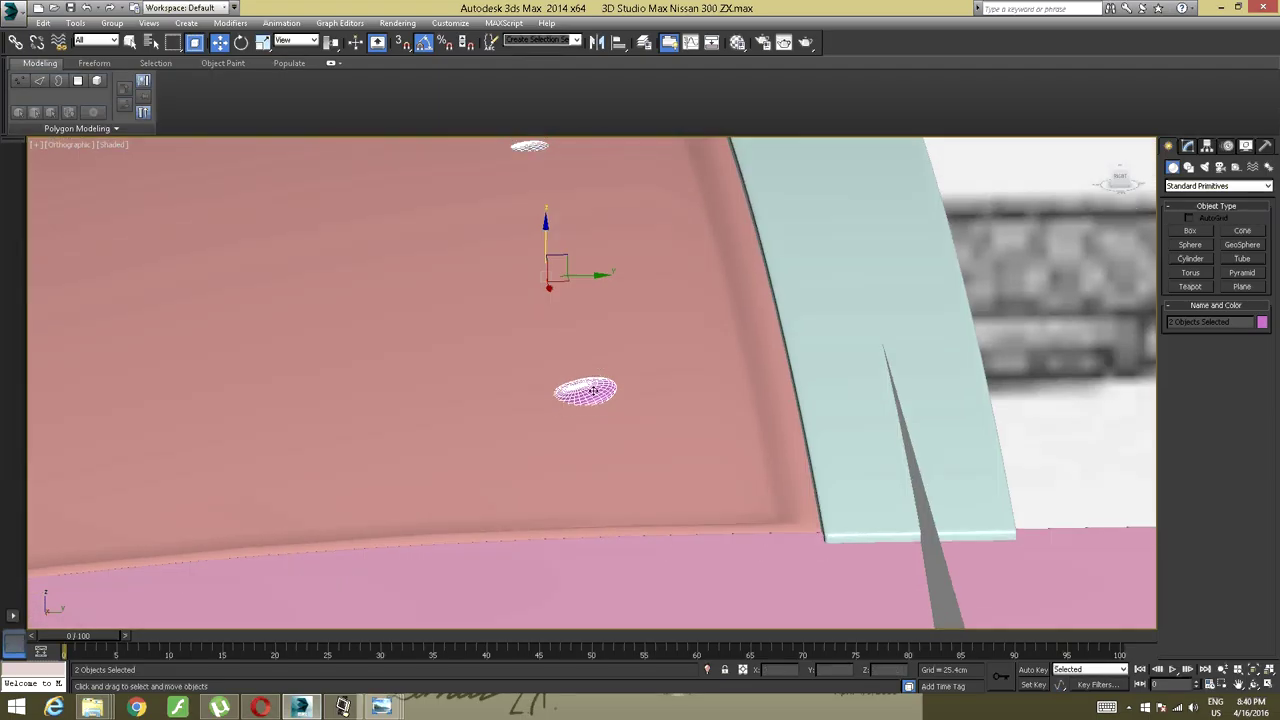
Rotate the lower new disc -15 degrees about X and raise it slightly to about Z 258.86 cm.
click(593, 391)
click(241, 42)
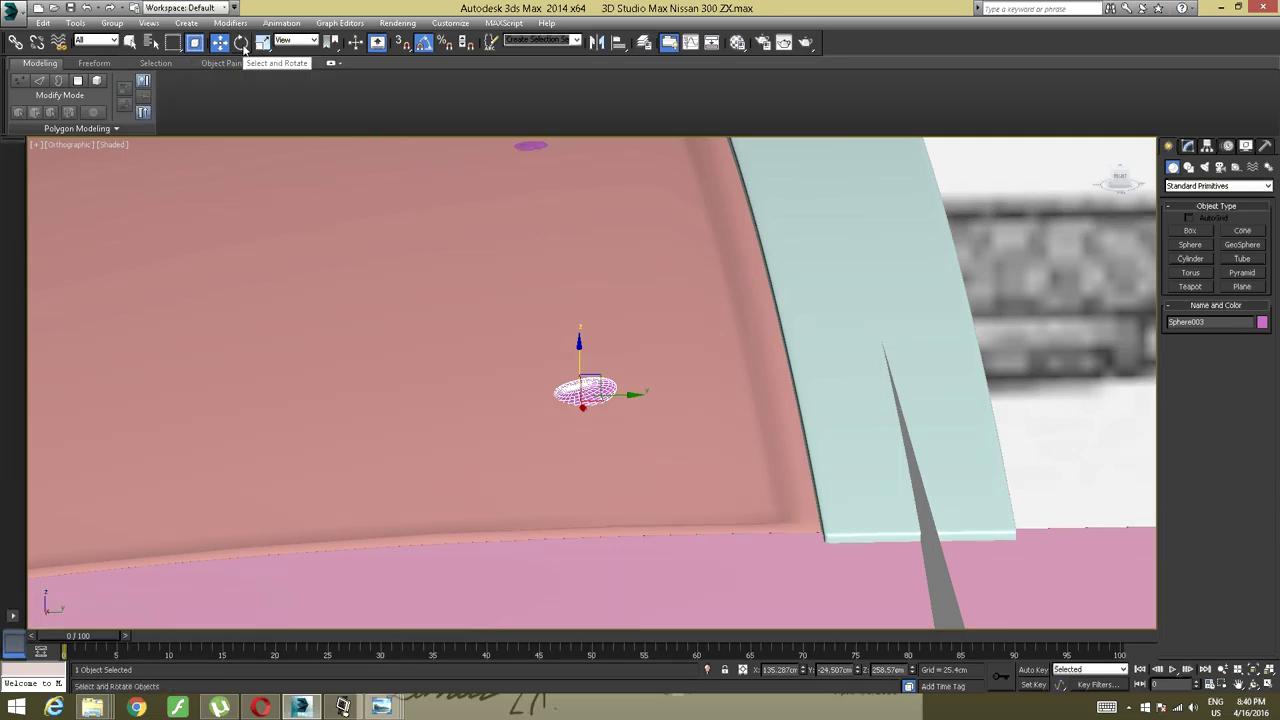
alt+middle_drag(529, 266, 540, 350)
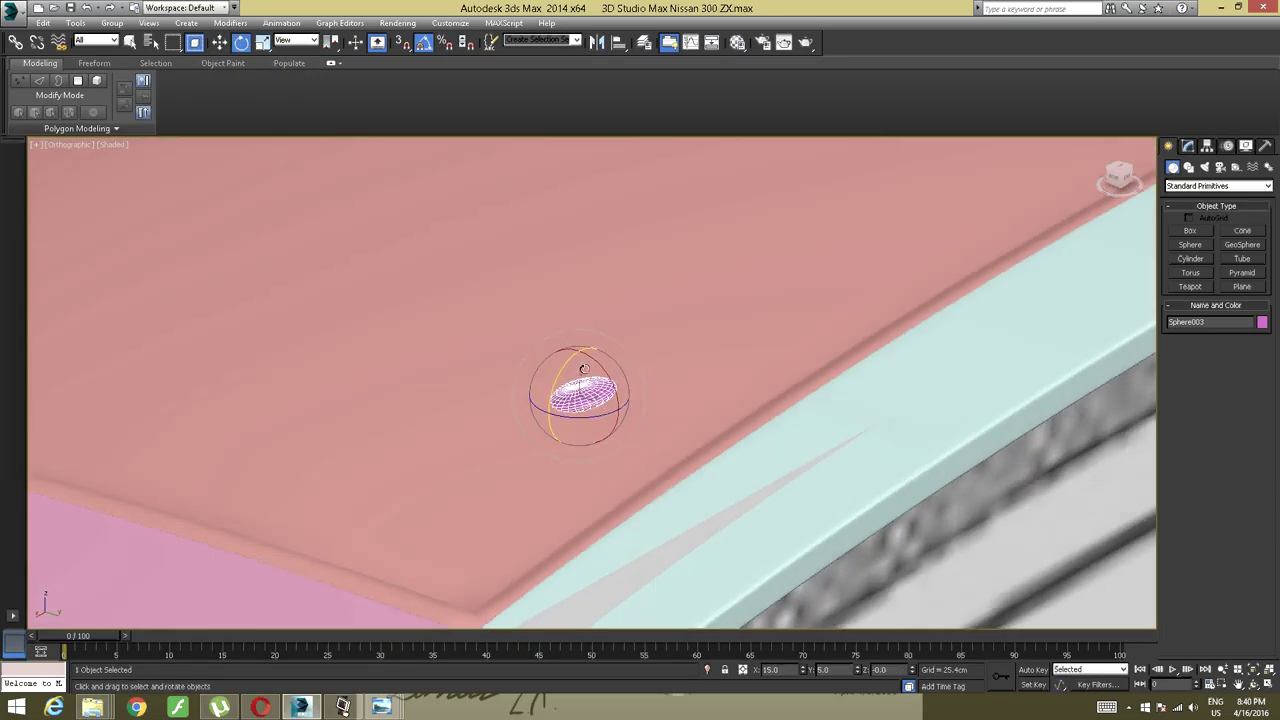
drag(599, 368, 603, 374)
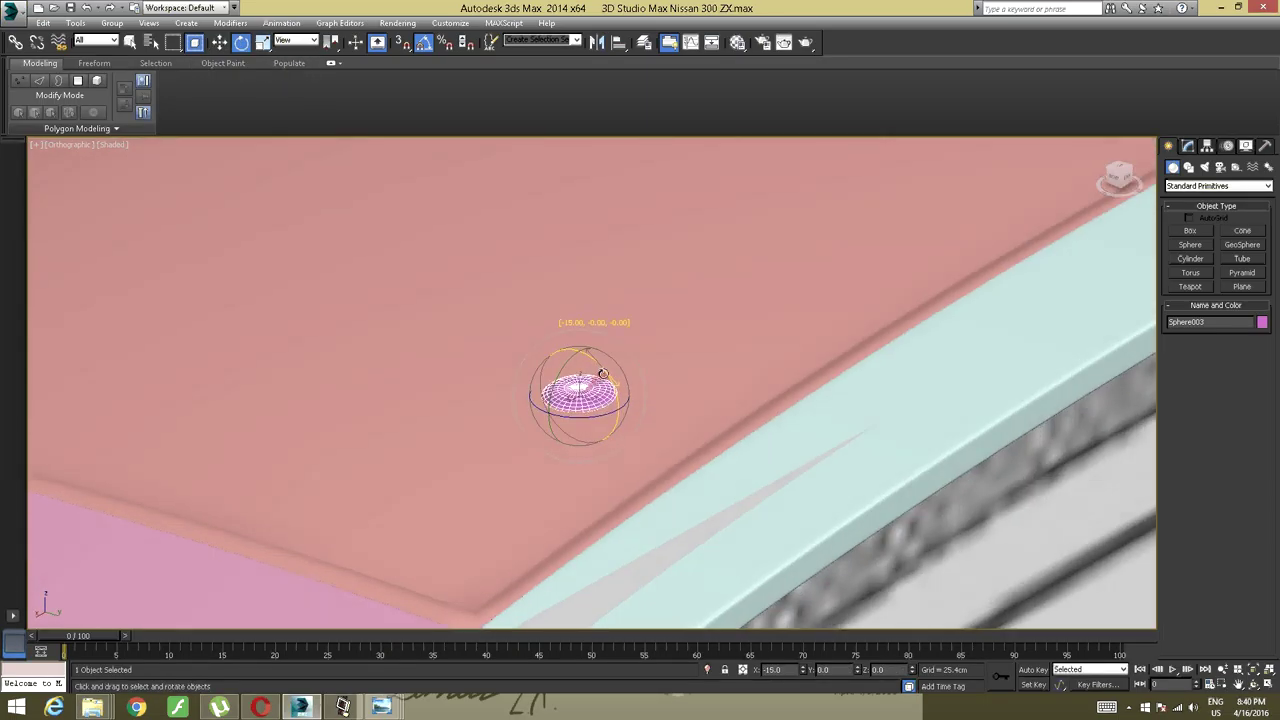
alt+middle_drag(603, 374, 500, 407)
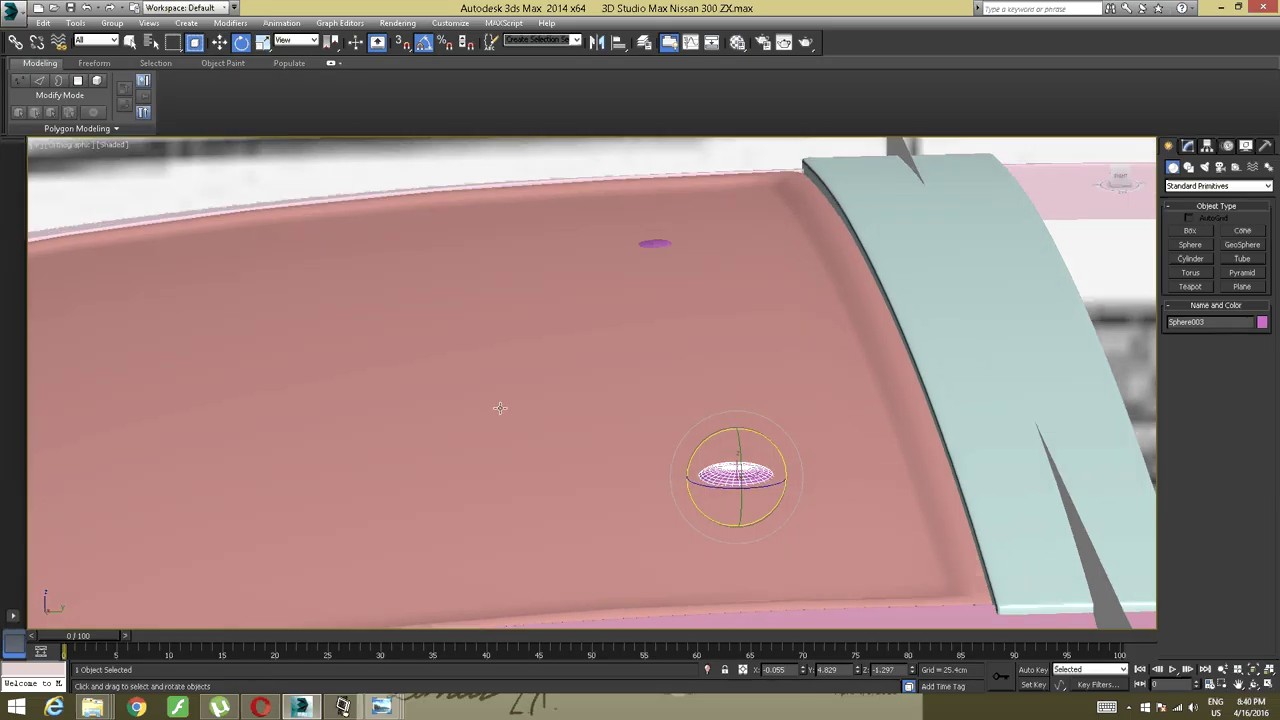
click(219, 42)
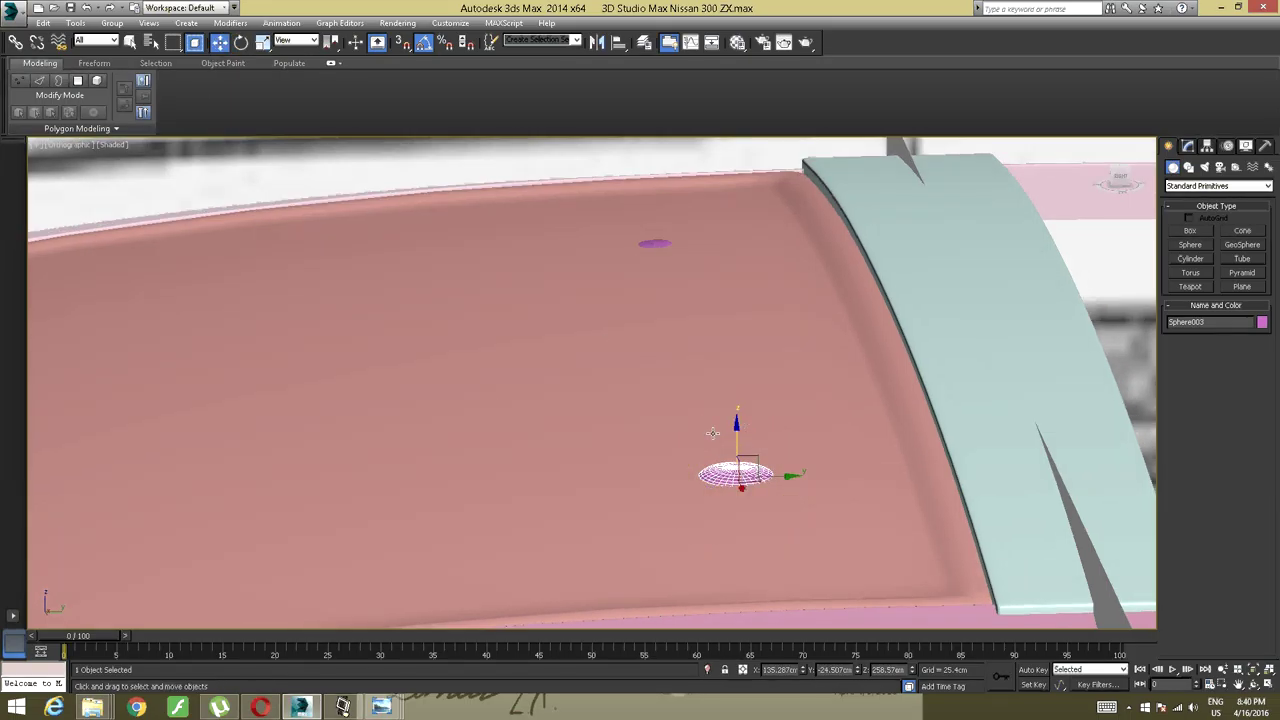
drag(735, 437, 734, 433)
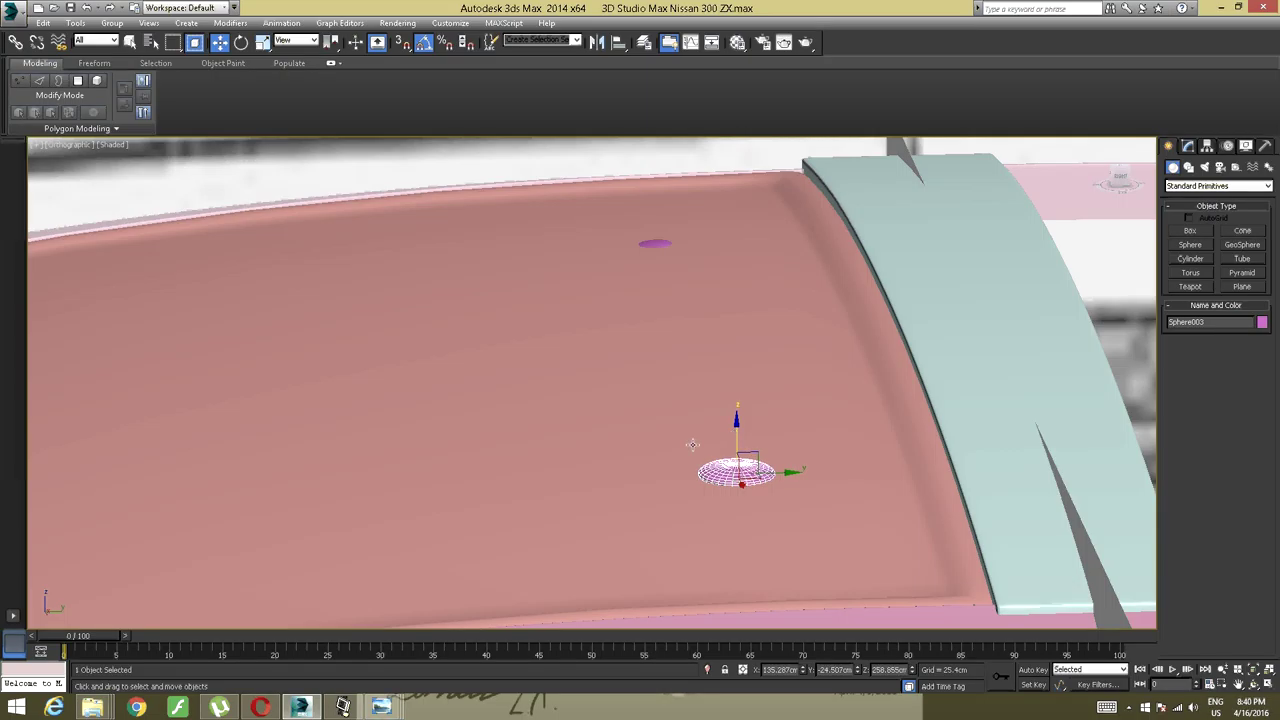
alt+middle_drag(734, 433, 681, 431)
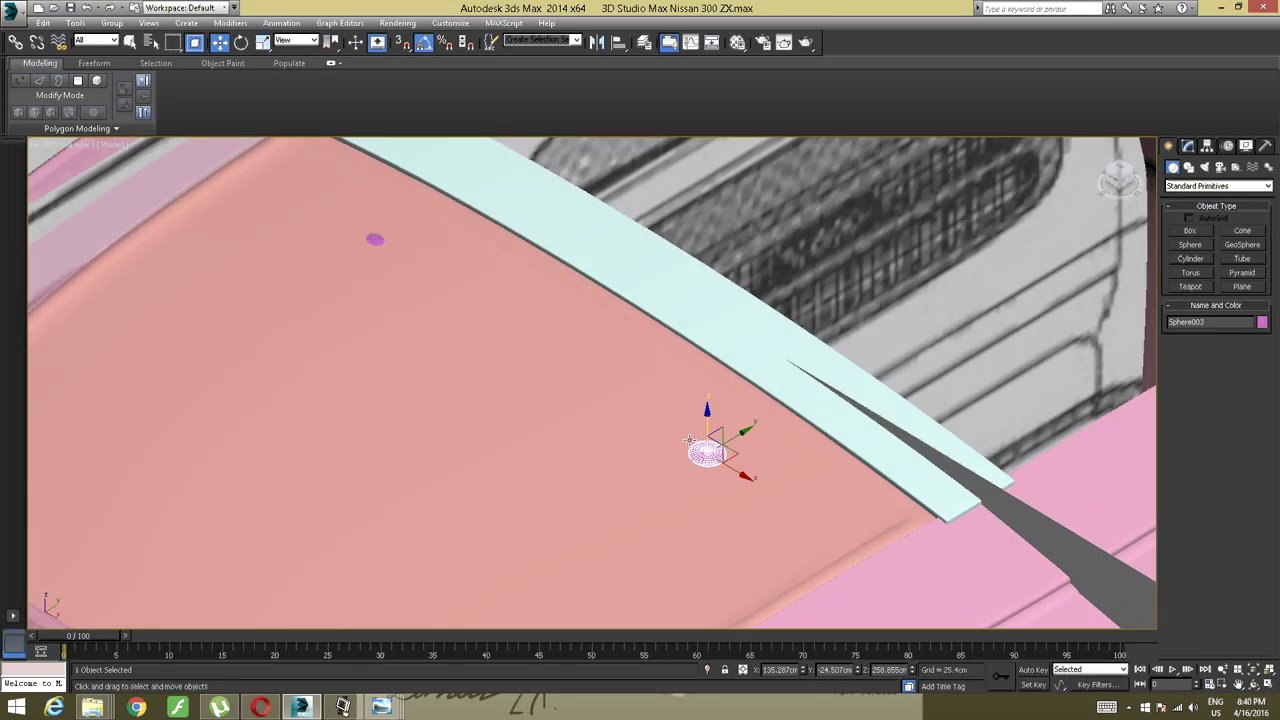
Select the other new disc, near the far corner by the light blue strip, and raise it to about Z 259.76 cm.
middle_drag(688, 440, 552, 394)
scroll(662, 421, up, 5)
scroll(615, 384, down, 5)
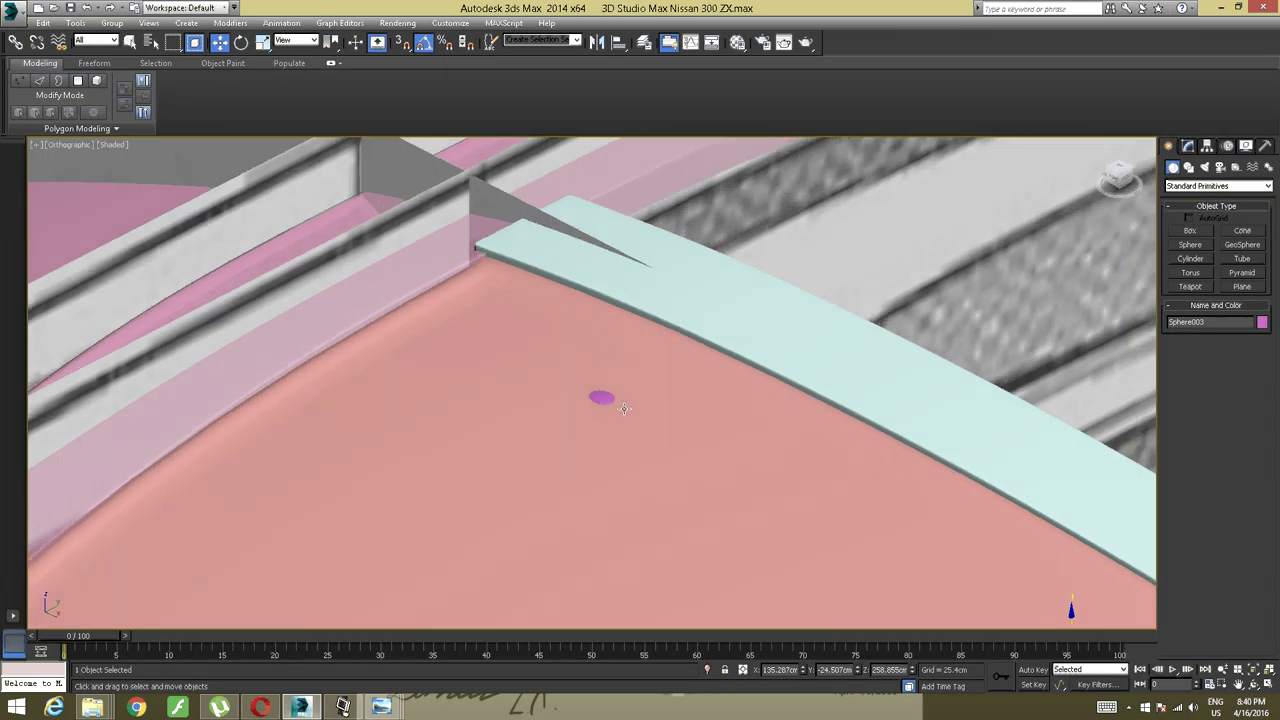
scroll(622, 407, up, 5)
click(538, 375)
alt+middle_drag(639, 382, 540, 421)
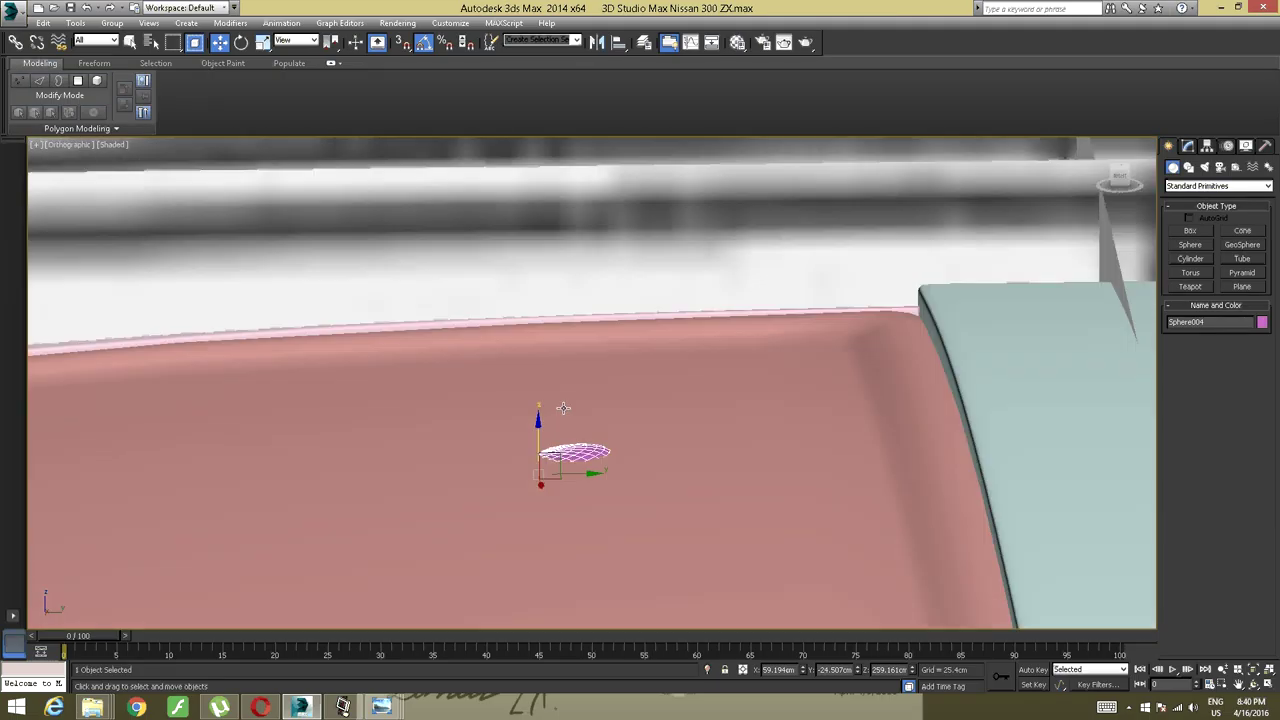
drag(537, 432, 537, 422)
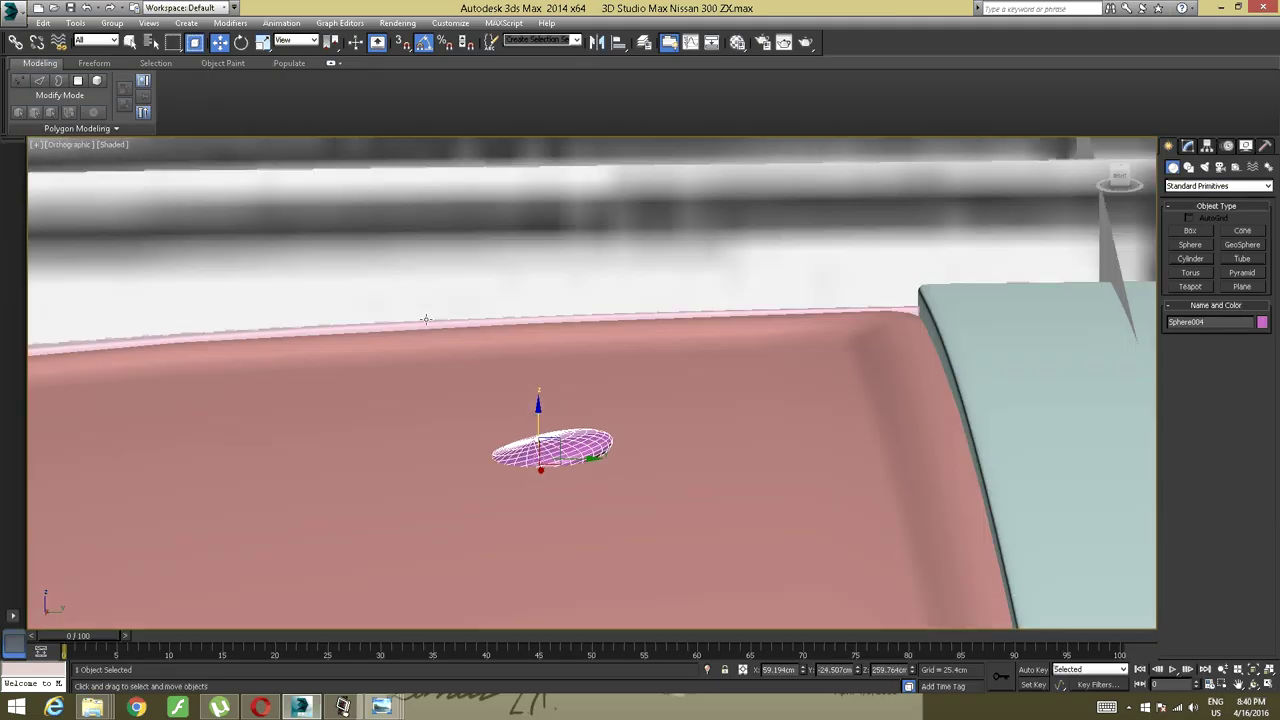
Rotate this disc -15 degrees about X and raise it to about Z 259.97 cm.
alt+middle_drag(386, 294, 297, 222)
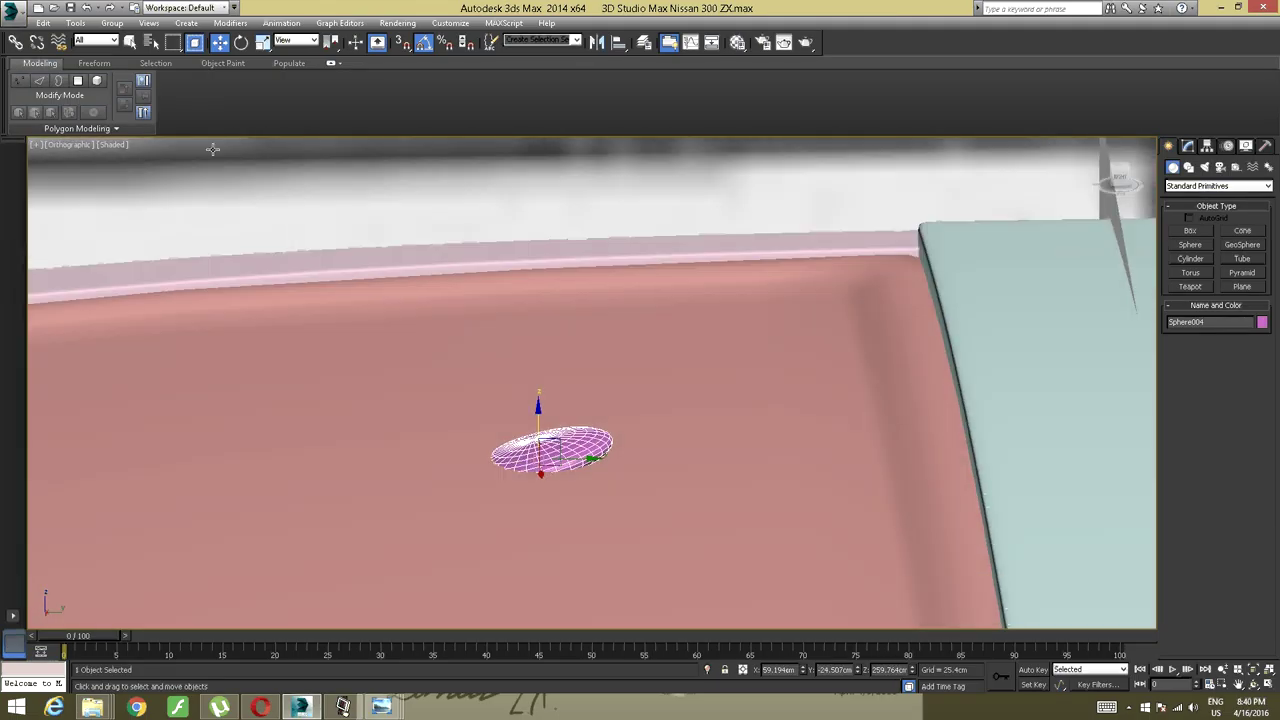
click(240, 45)
alt+middle_drag(397, 208, 539, 410)
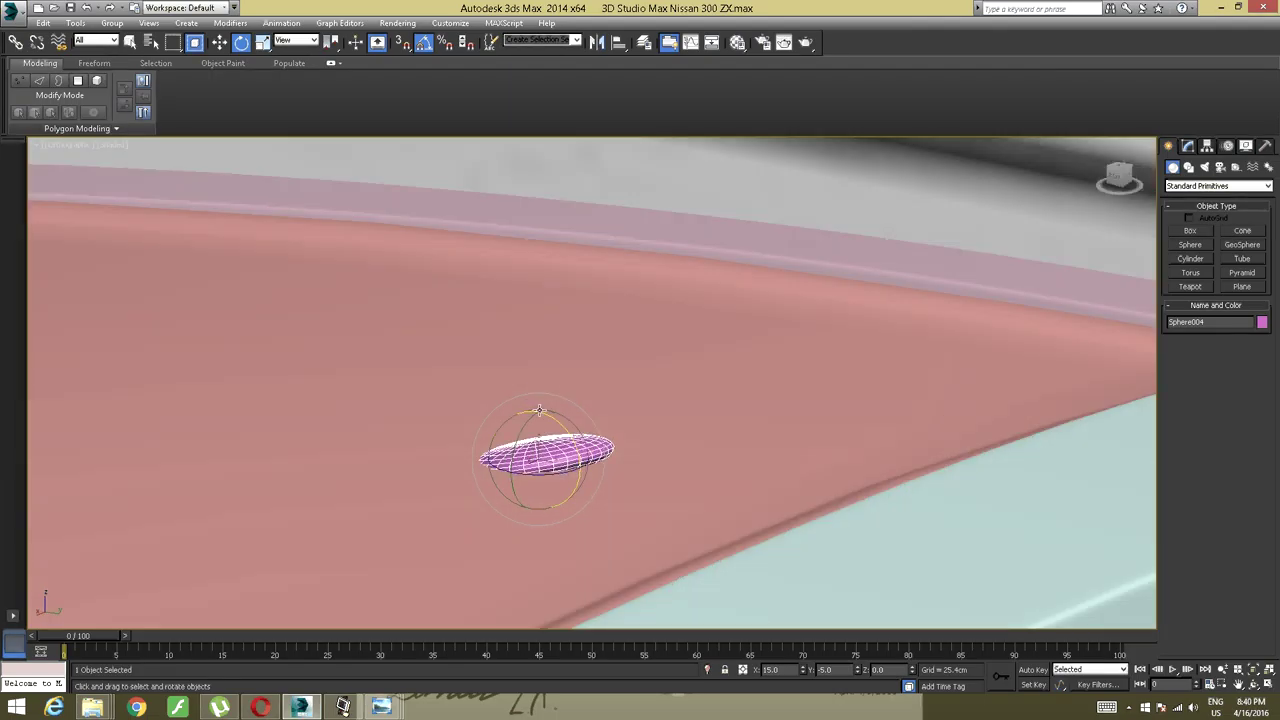
drag(550, 419, 558, 429)
alt+middle_drag(558, 430, 587, 458)
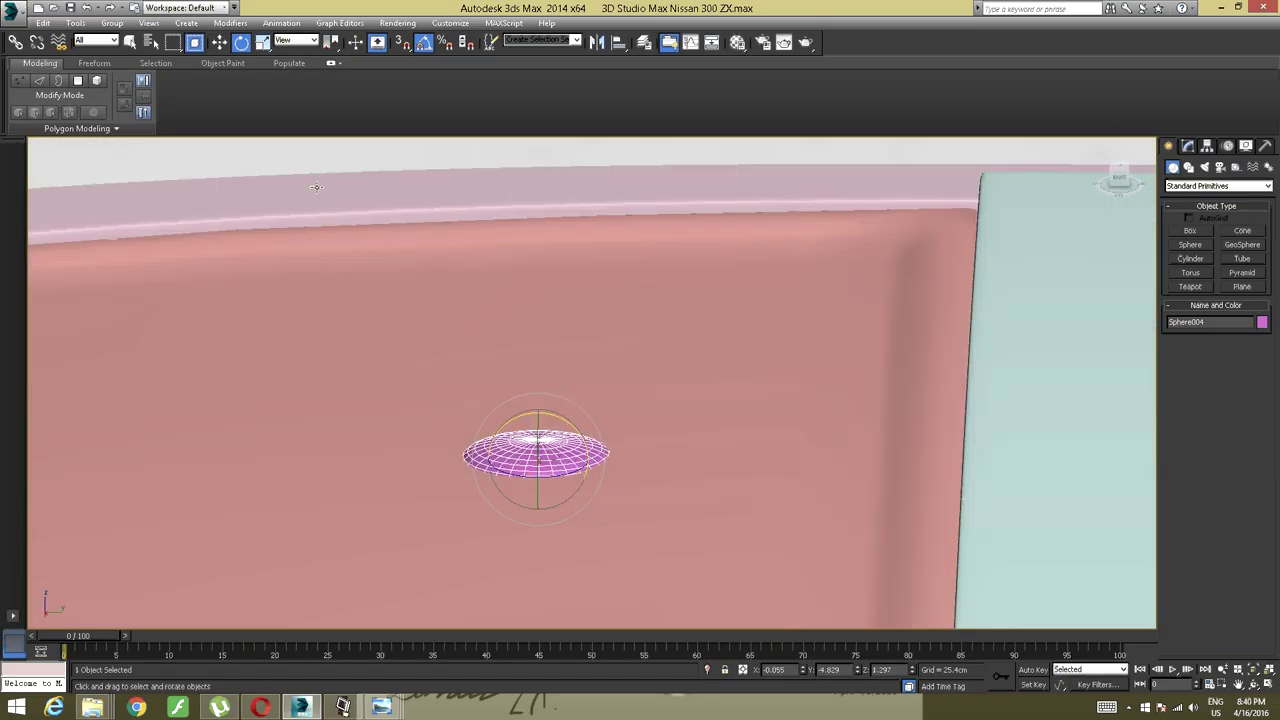
click(219, 43)
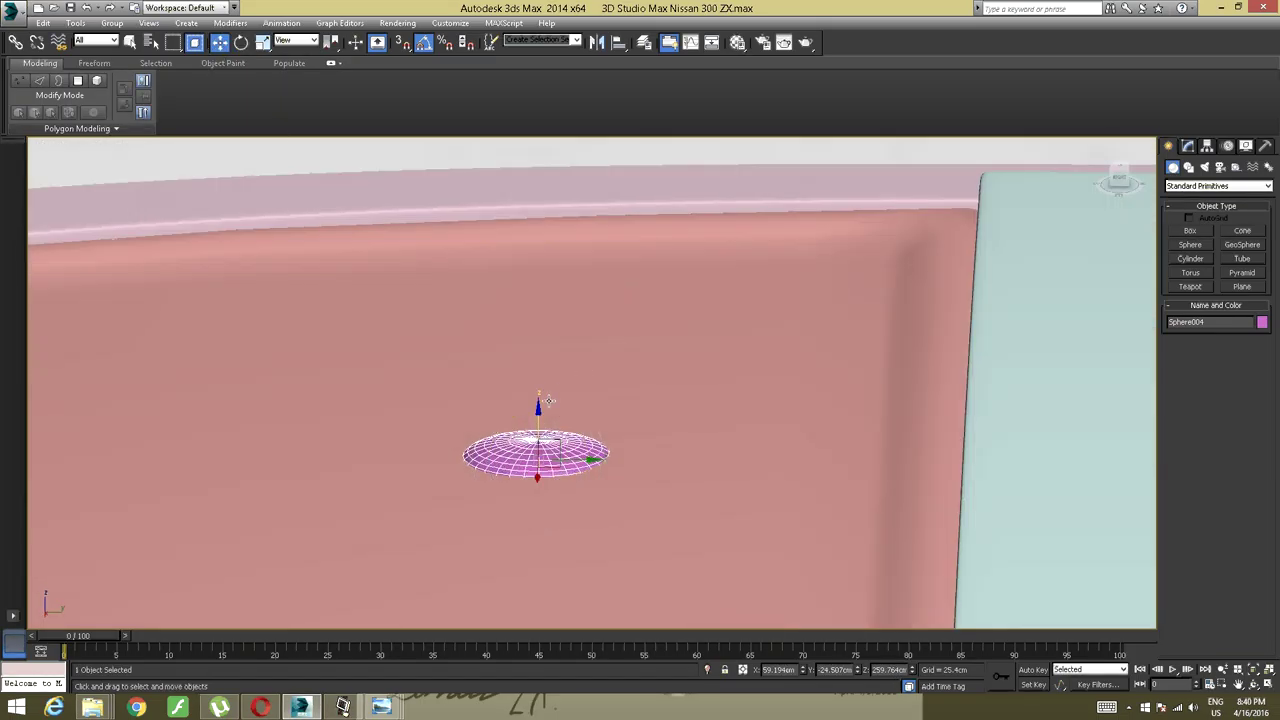
drag(538, 420, 537, 415)
alt+middle_drag(537, 415, 522, 399)
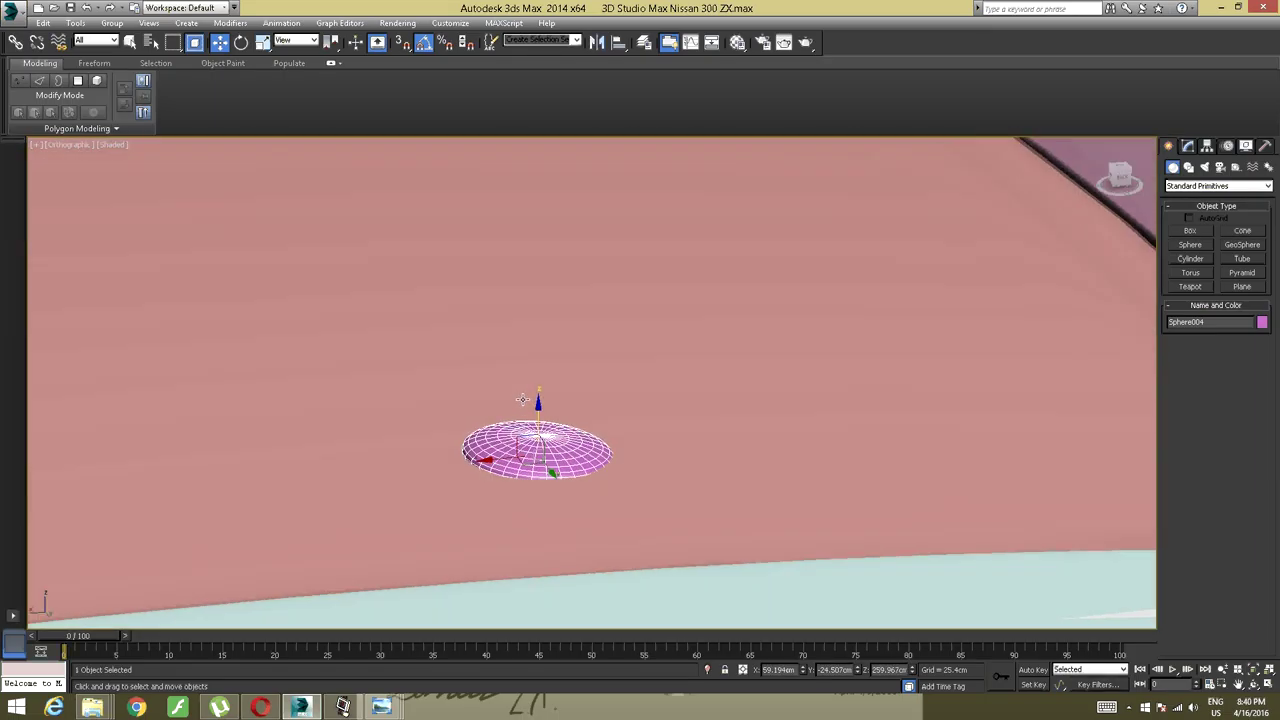
Level the disc by rotating it 5 degrees about Y, and raise it to about Z 260.26 cm.
click(241, 42)
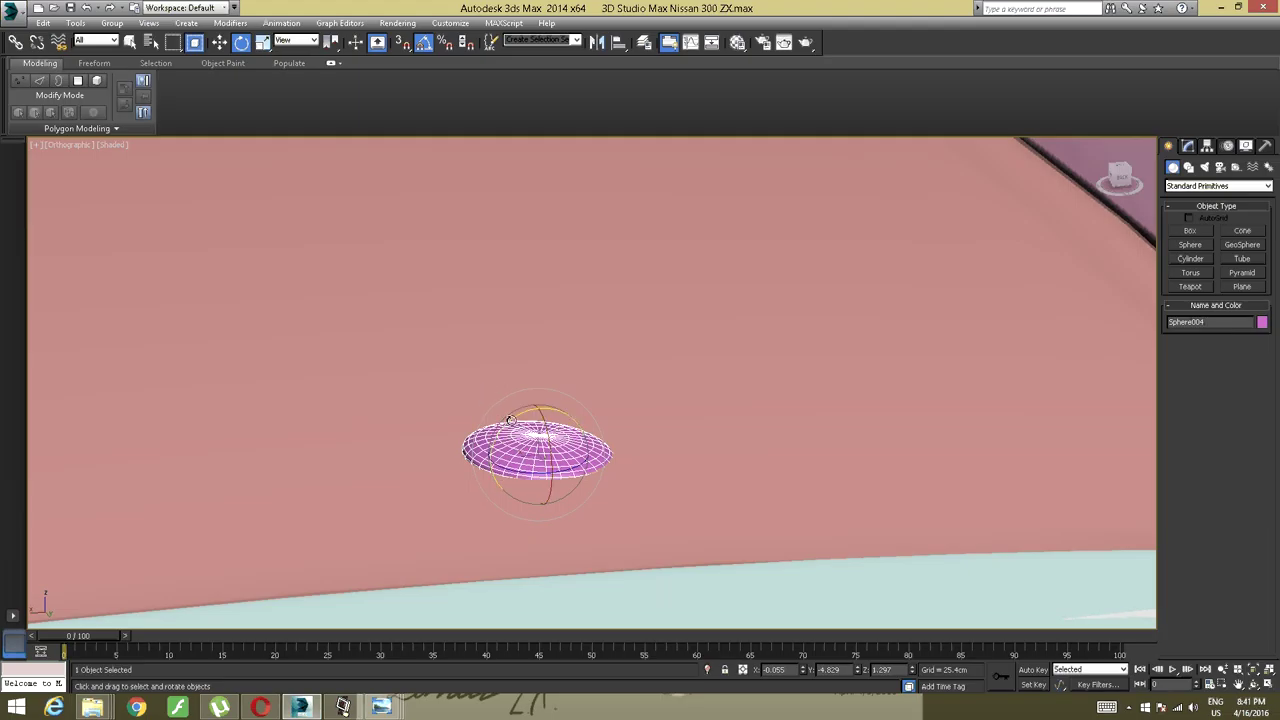
drag(507, 419, 510, 421)
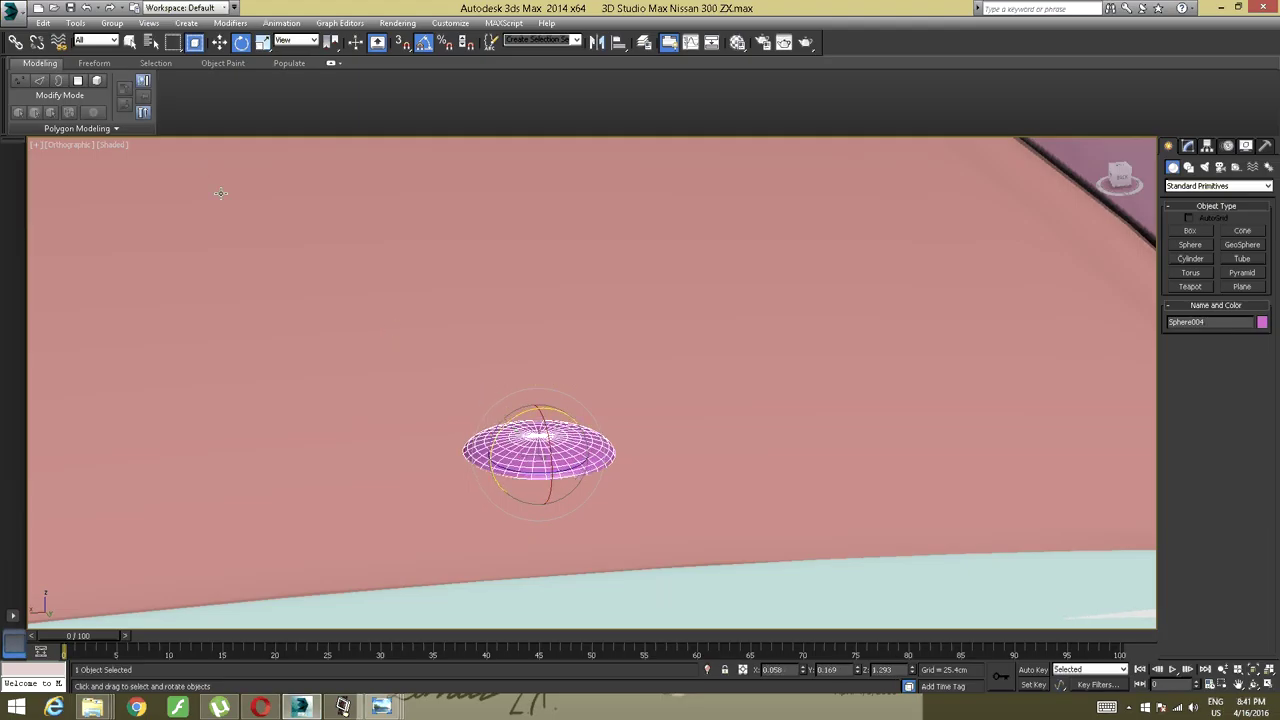
click(220, 42)
drag(538, 412, 538, 410)
Check how the disc sits on the glass from several angles and lower it slightly to about Z 260.16 cm.
scroll(516, 399, down, 4)
mouse_move(493, 387)
alt+middle_down()
mouse_move(374, 364)
mouse_move(471, 380)
alt+middle_up()
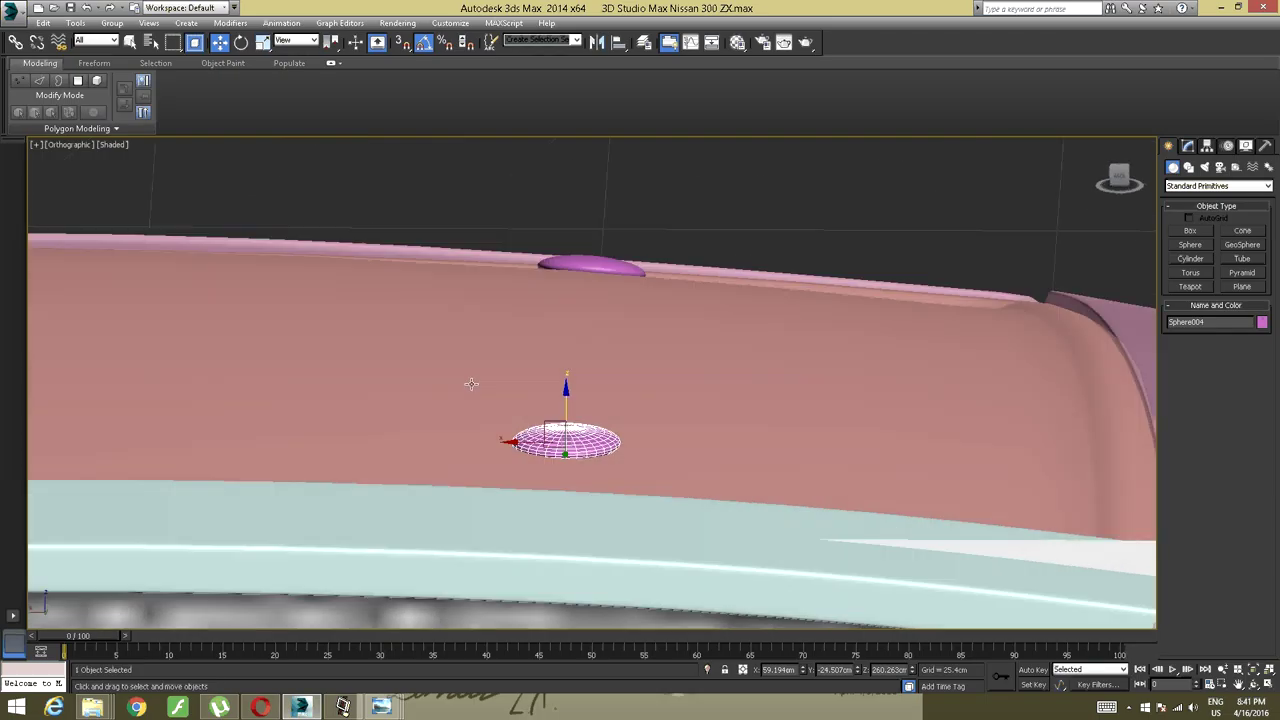
alt+middle_drag(500, 425, 439, 415)
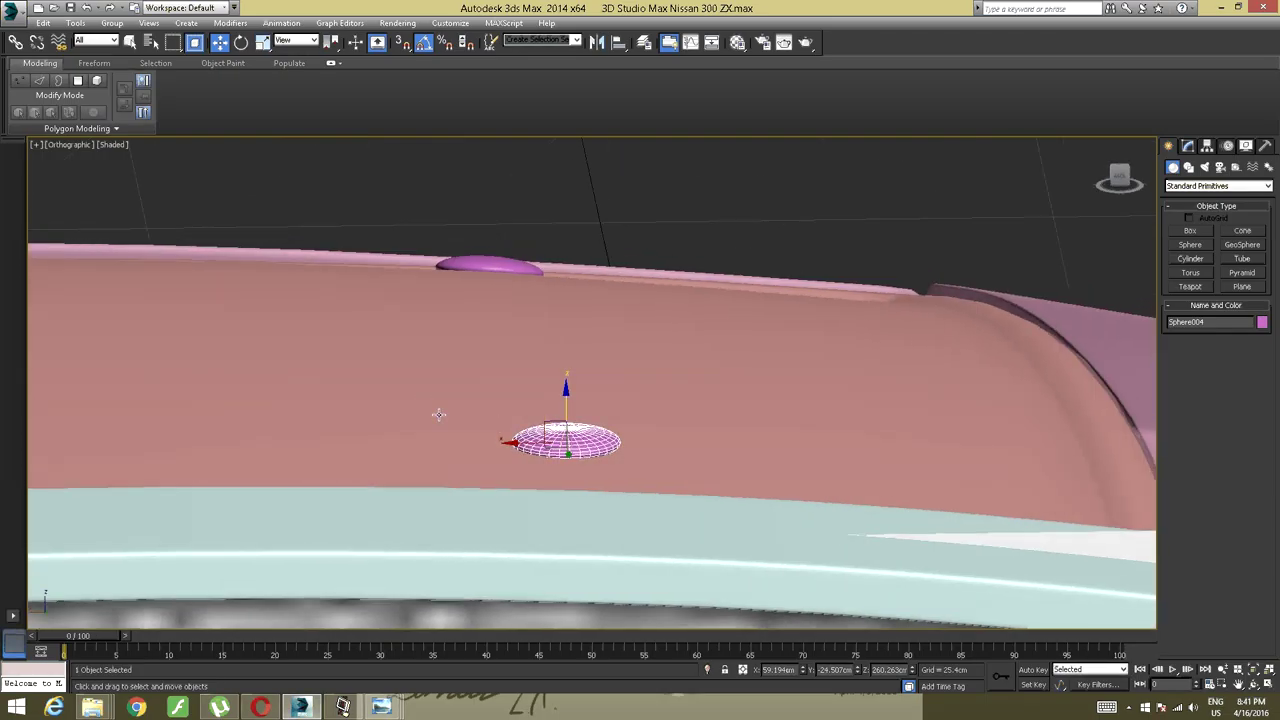
scroll(530, 411, up, 2)
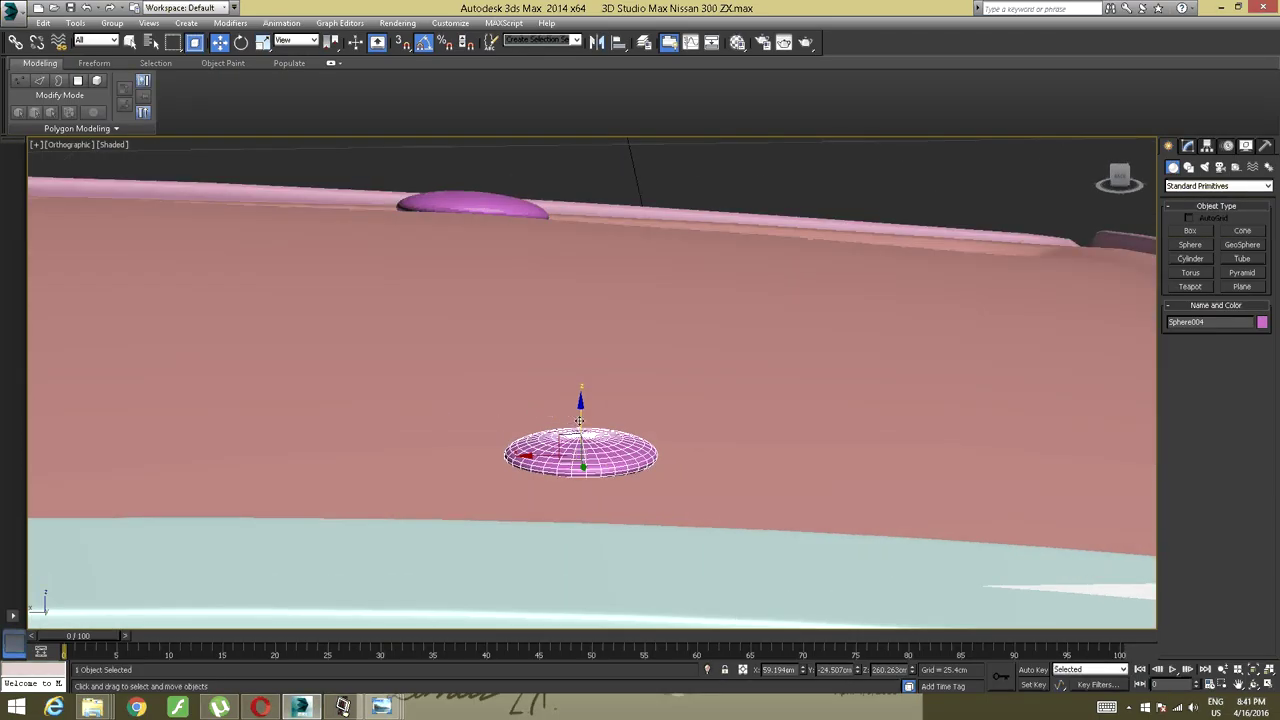
alt+middle_drag(497, 423, 460, 412)
scroll(400, 420, up, 5)
scroll(406, 454, up, 6)
middle_drag(257, 383, 326, 423)
scroll(409, 449, down, 4)
middle_drag(208, 381, 331, 480)
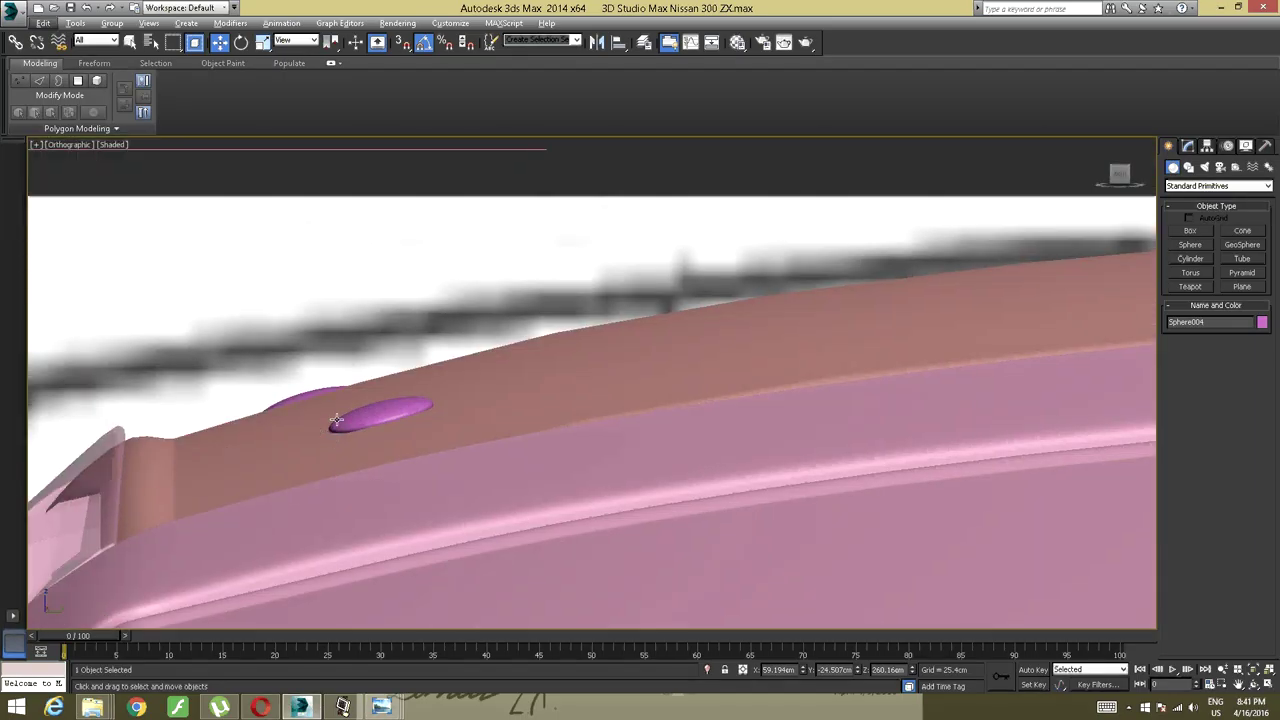
Select the original front disc and lower it slightly along Z into the roof glass.
alt+middle_drag(280, 423, 461, 446)
click(430, 457)
drag(477, 437, 477, 443)
Select the copied front disc at X 135.3 cm and lower it along Z to about 249.08 cm.
alt+middle_drag(421, 456, 502, 489)
scroll(502, 489, up, 2)
click(376, 409)
middle_drag(372, 486, 406, 547)
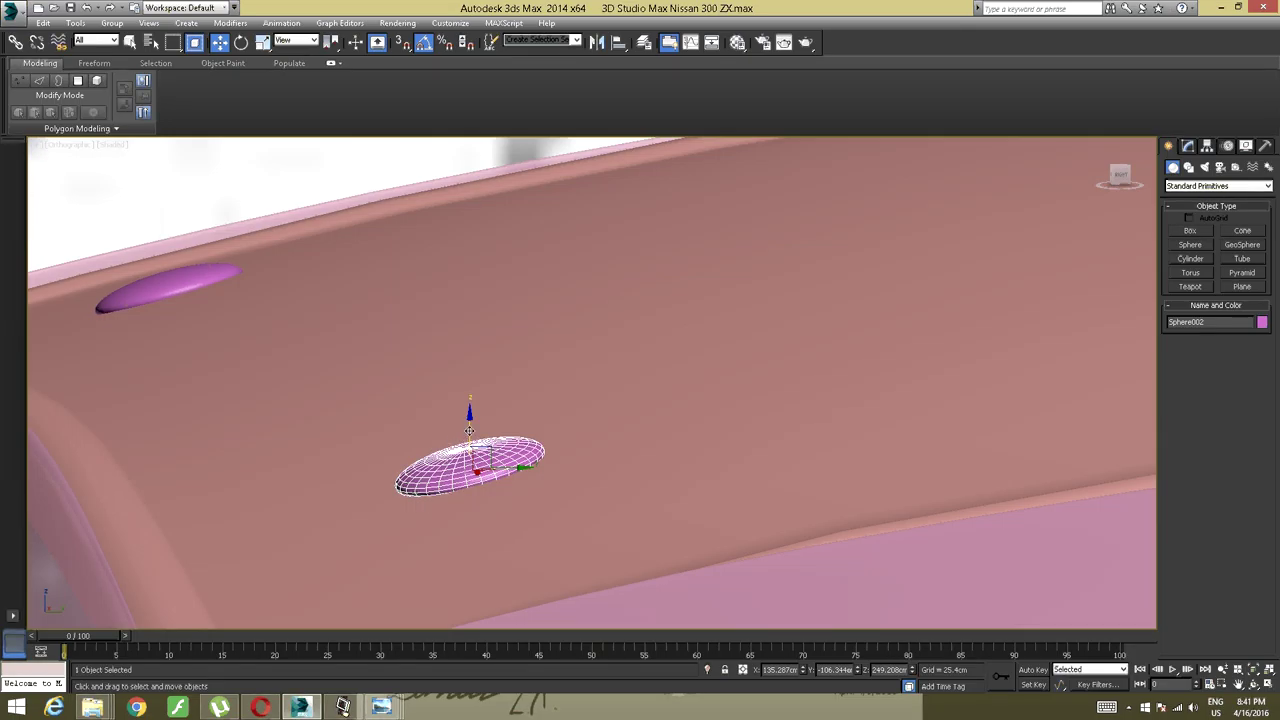
drag(467, 433, 458, 440)
alt+middle_drag(456, 442, 466, 444)
scroll(458, 442, down, 6)
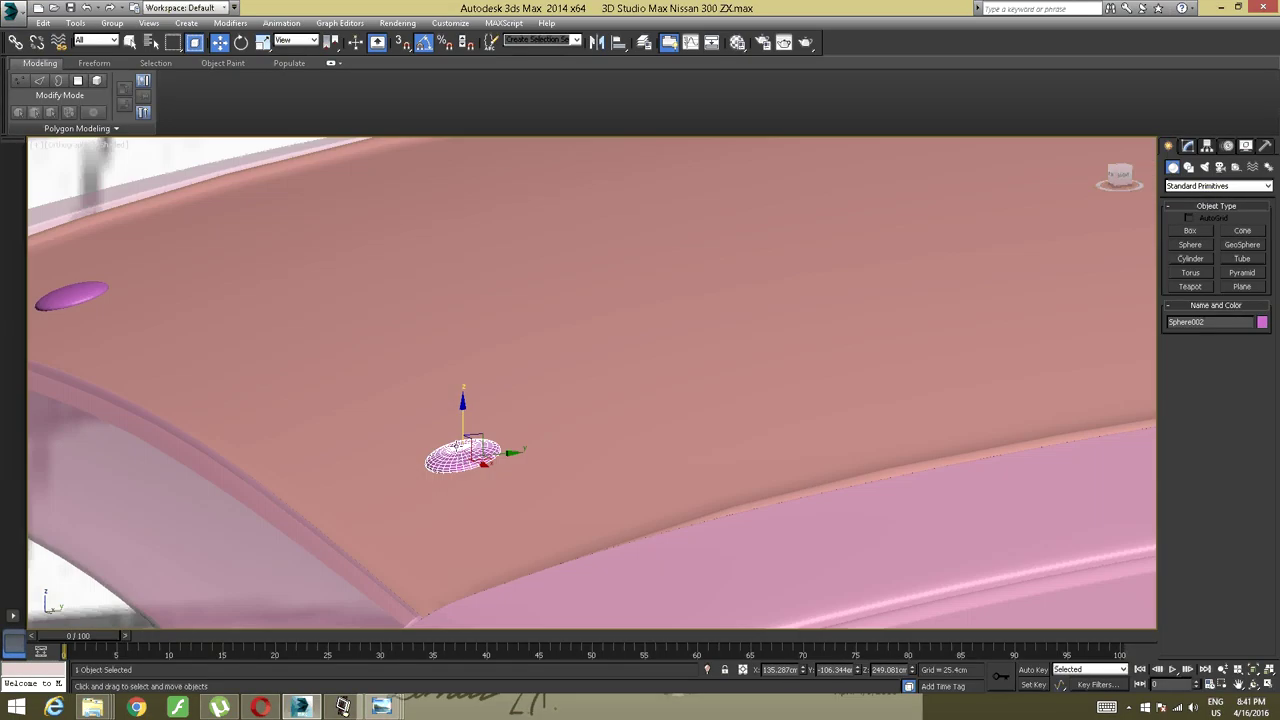
Select the roof glass panel and remove its TurboSmooth modifier.
alt+middle_drag(362, 430, 394, 441)
middle_drag(394, 441, 511, 400)
alt+middle_drag(516, 349, 510, 359)
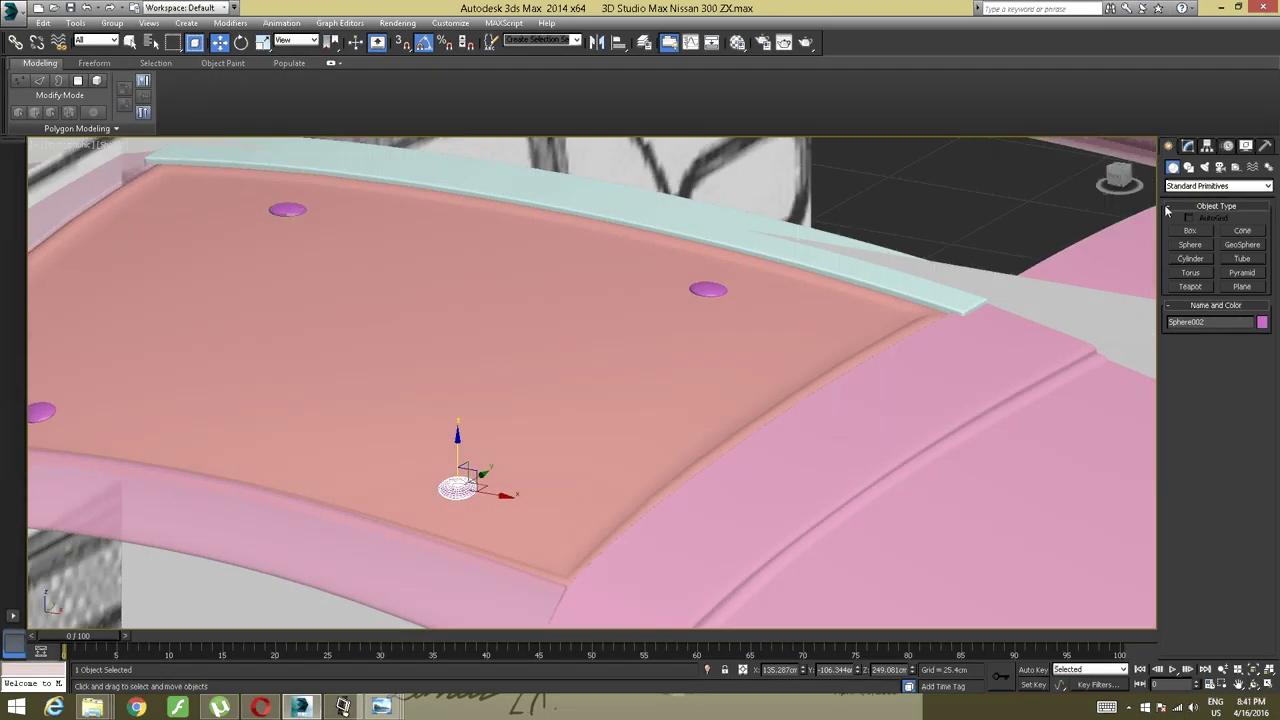
click(1187, 146)
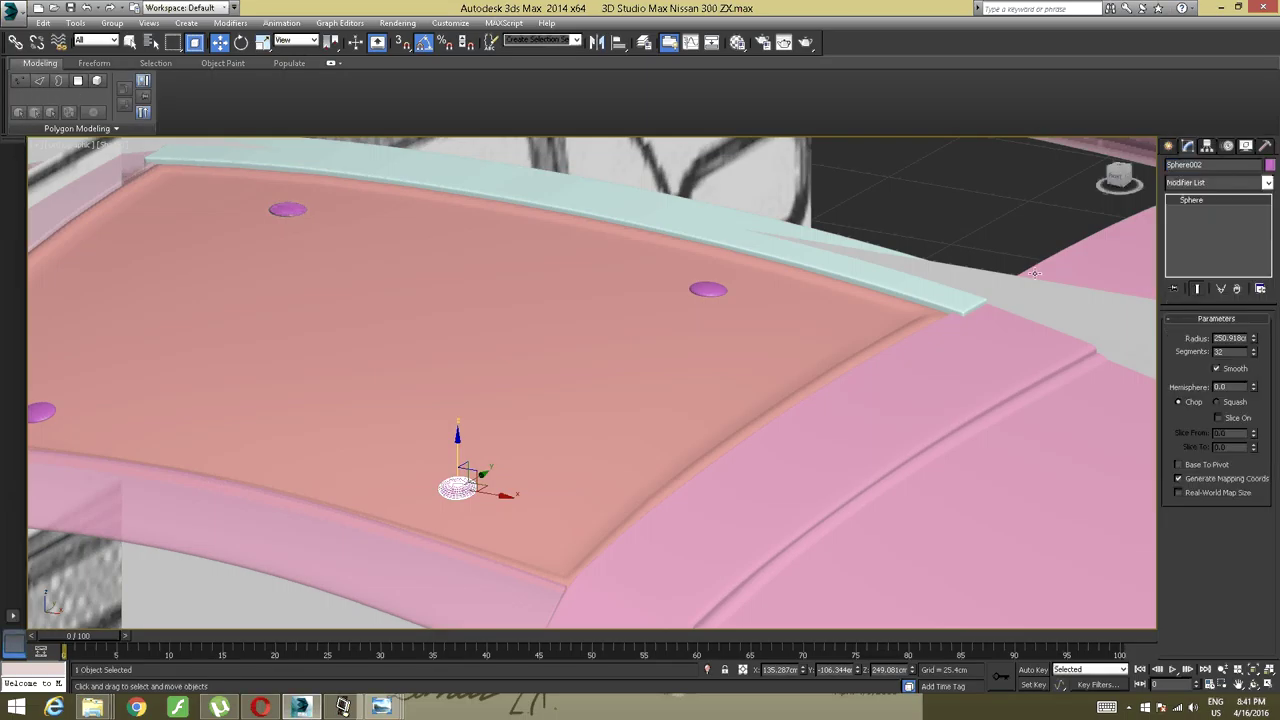
click(688, 340)
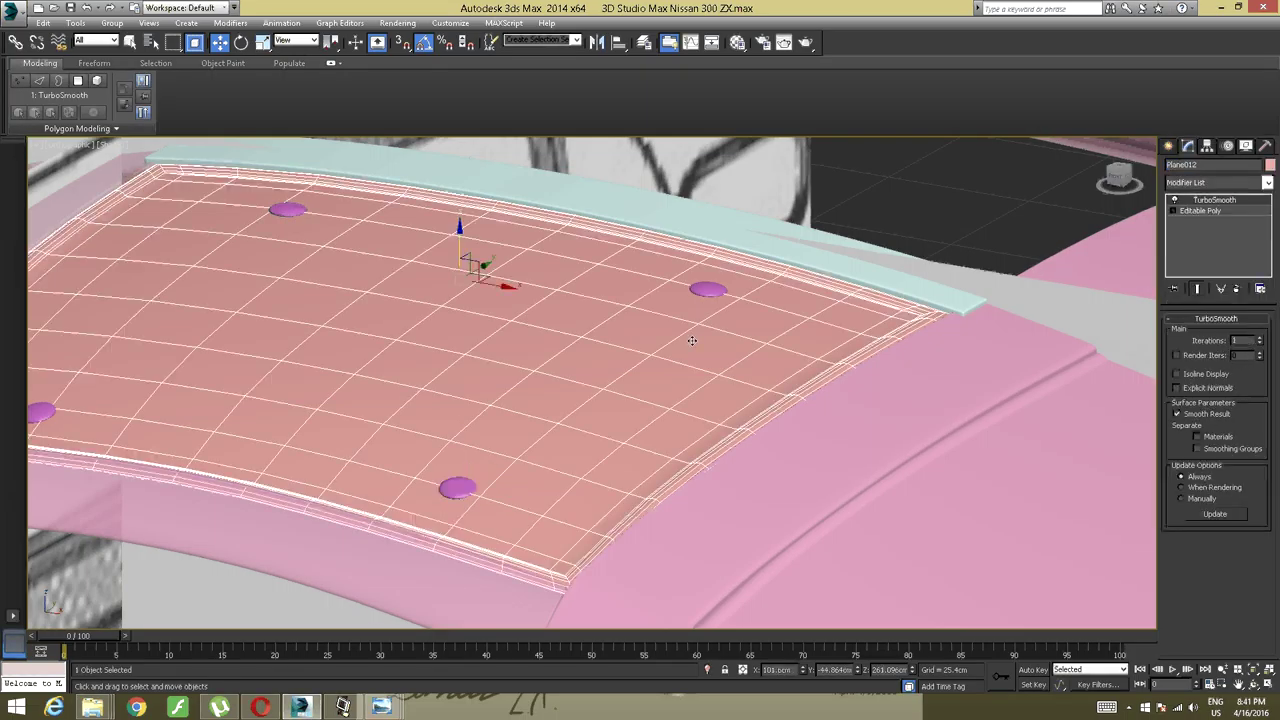
click(1221, 289)
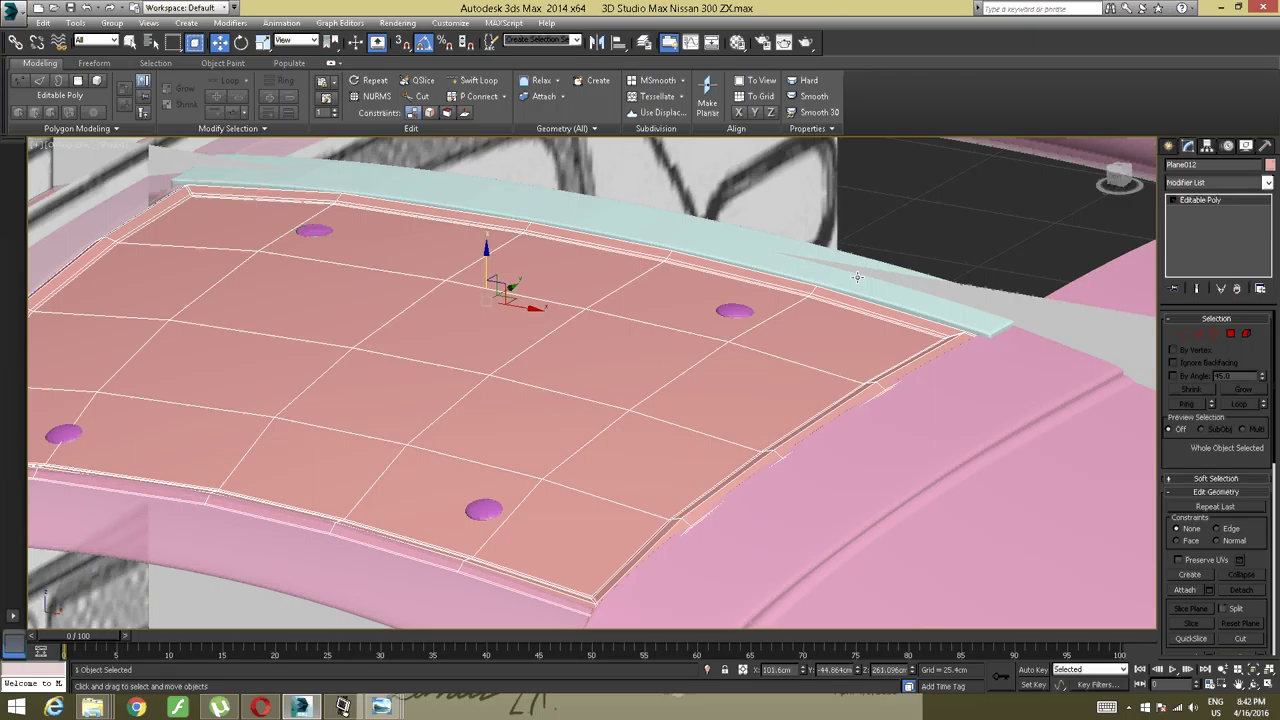
Attach the raised strip along the roof centreline and the four round discs to the roof glass panel.
click(857, 277)
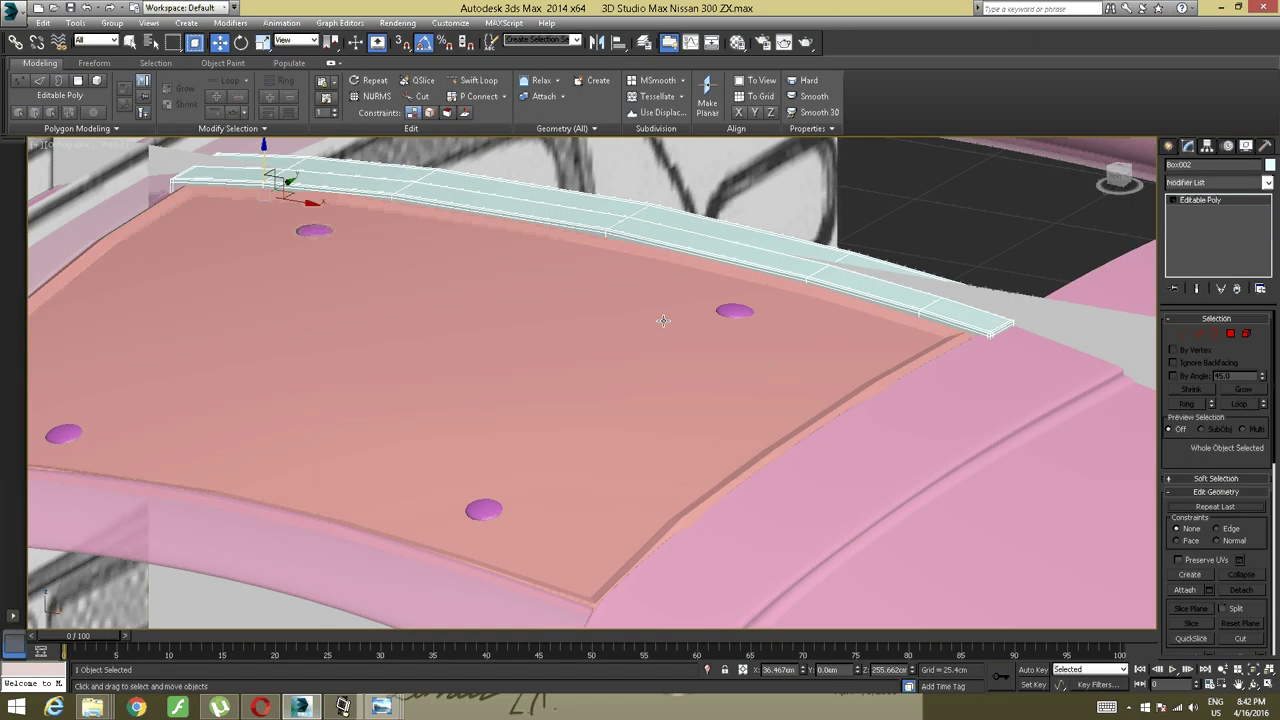
middle_drag(663, 321, 871, 365)
click(697, 369)
middle_drag(975, 335, 725, 238)
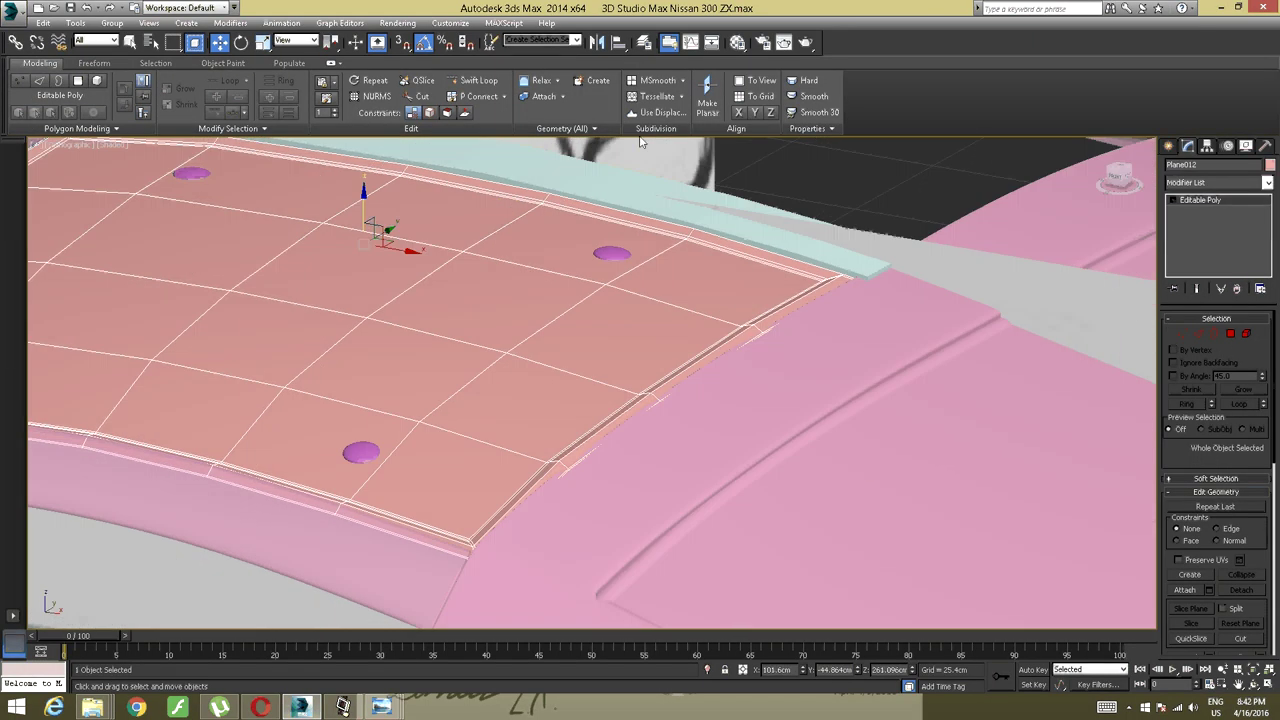
click(543, 97)
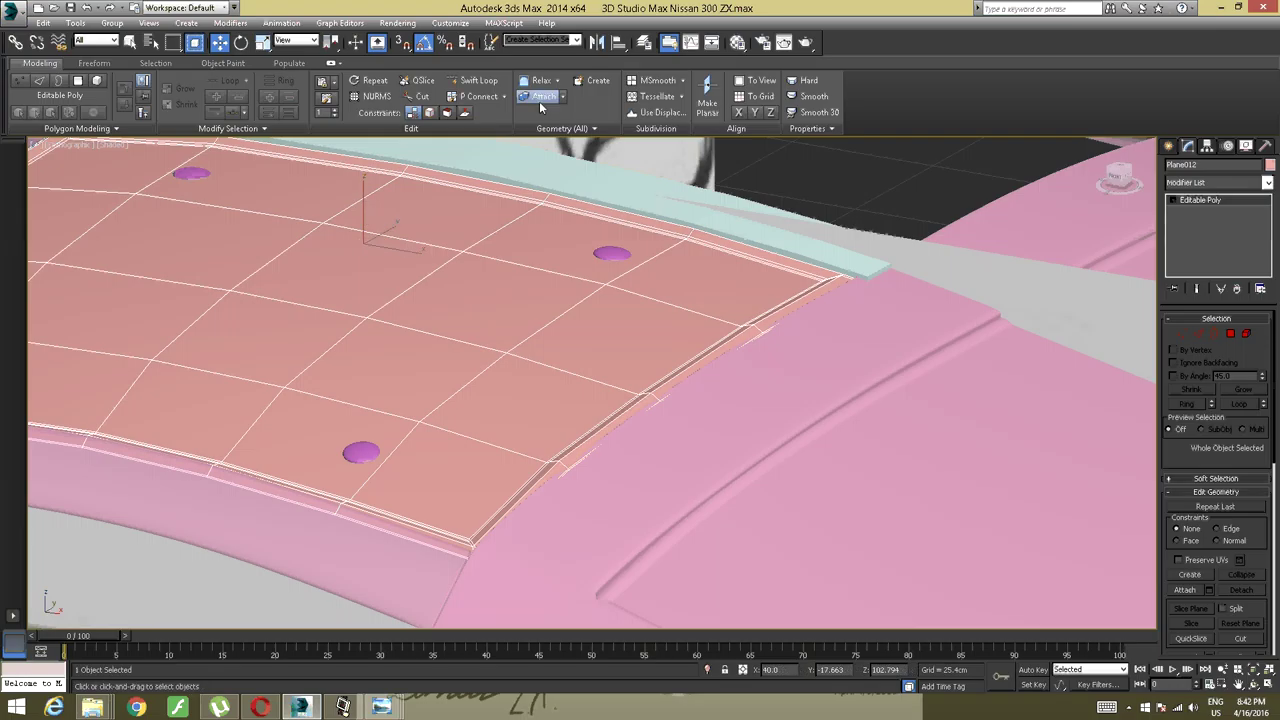
click(655, 205)
alt+middle_drag(617, 247, 796, 312)
click(754, 501)
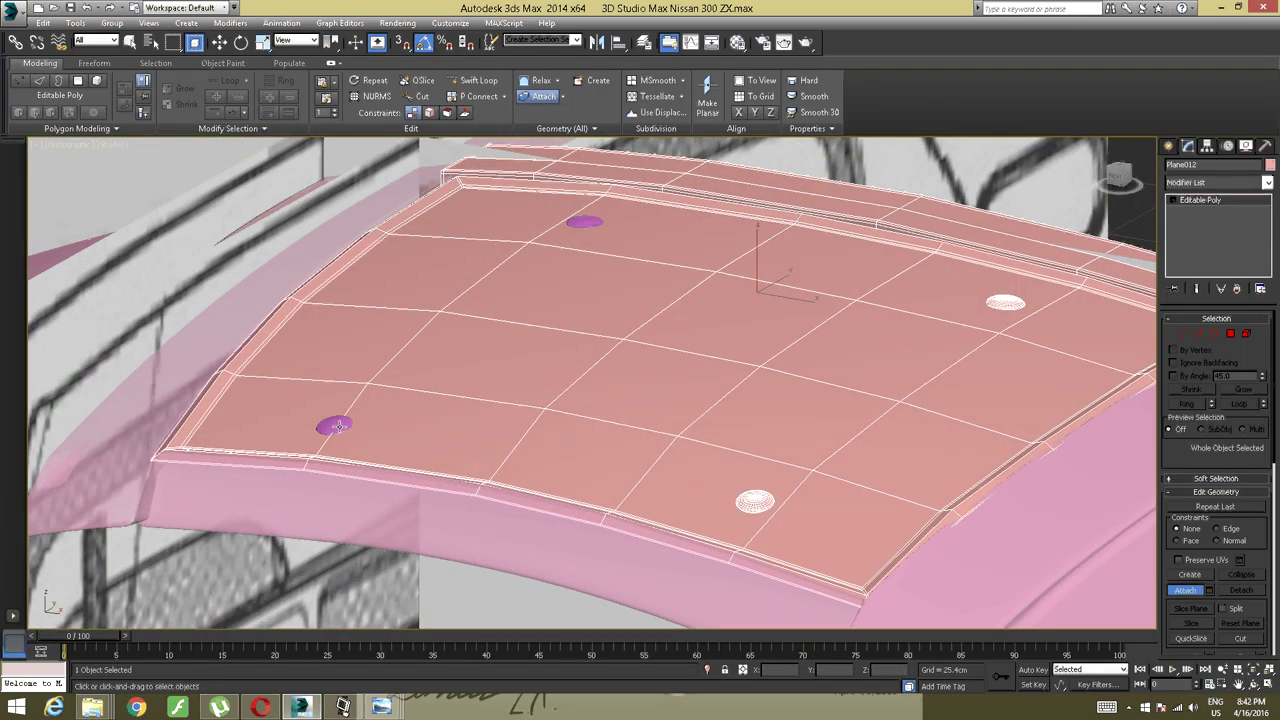
click(339, 426)
click(569, 228)
alt+middle_drag(569, 228, 567, 351)
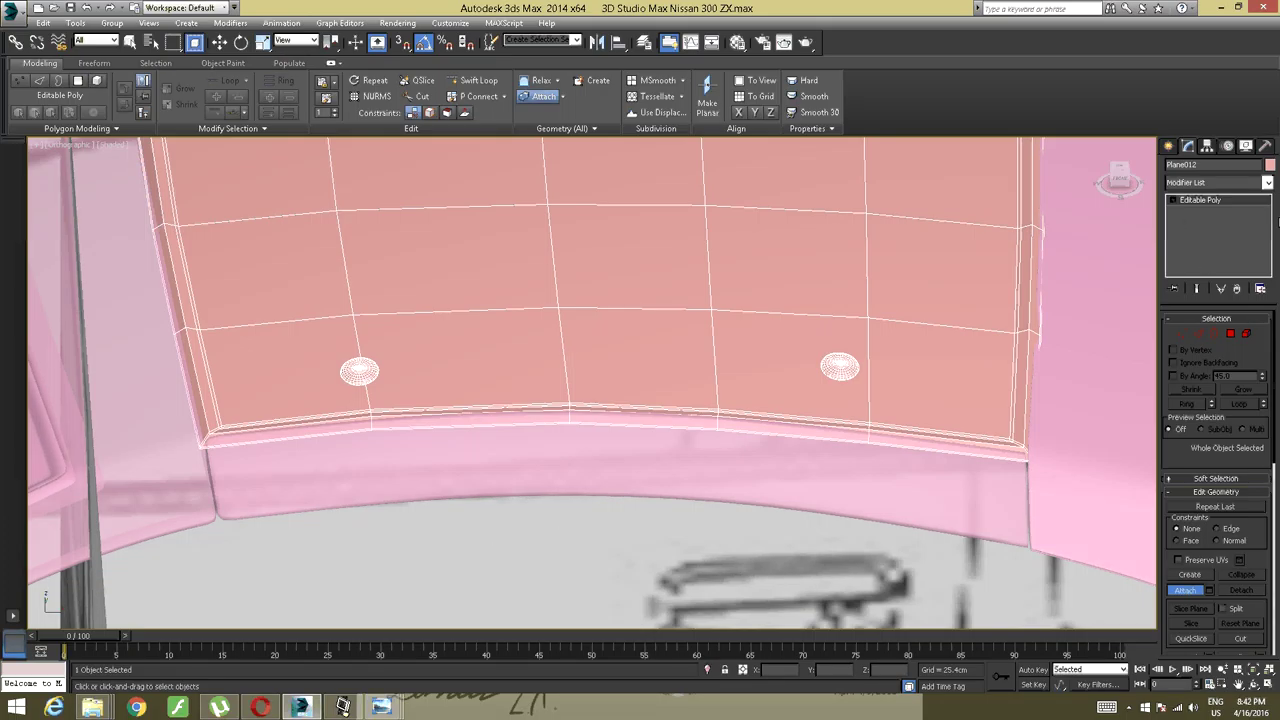
click(1198, 202)
alt+middle_drag(850, 352, 781, 380)
click(1221, 201)
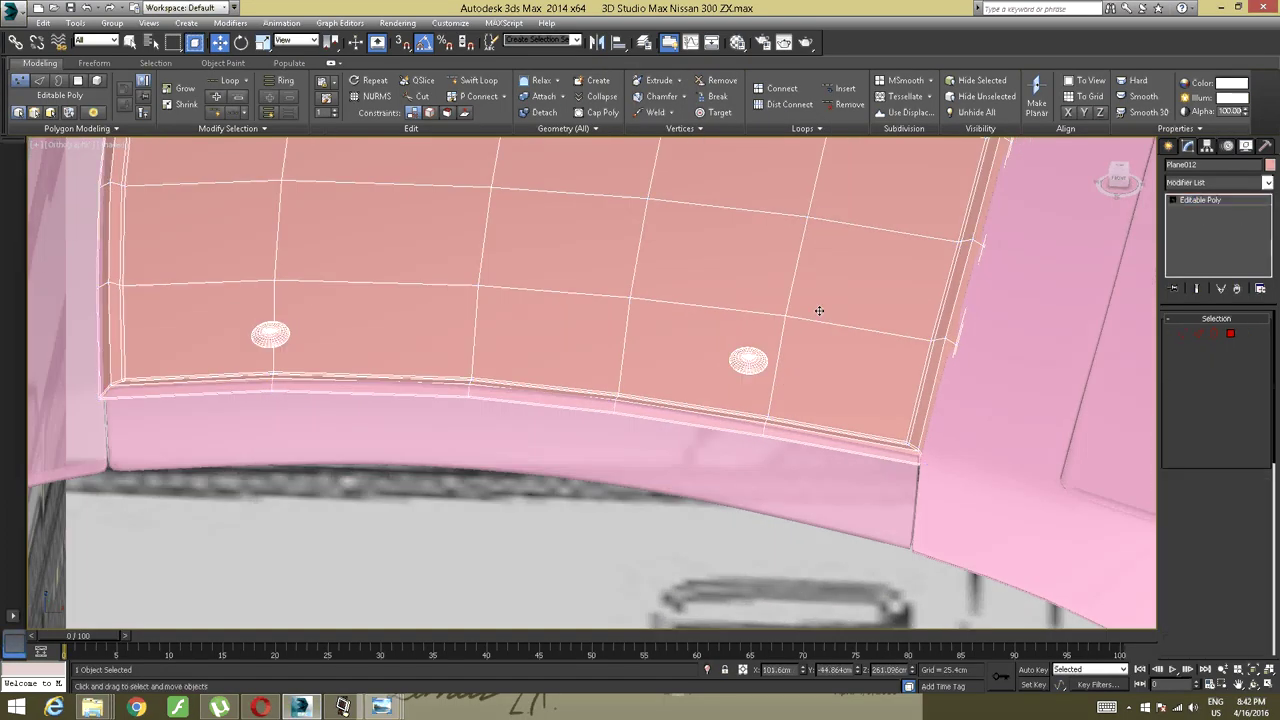
Select the pink frame around the roof glass and remove its TurboSmooth modifier.
click(686, 472)
alt+middle_drag(546, 457, 529, 434)
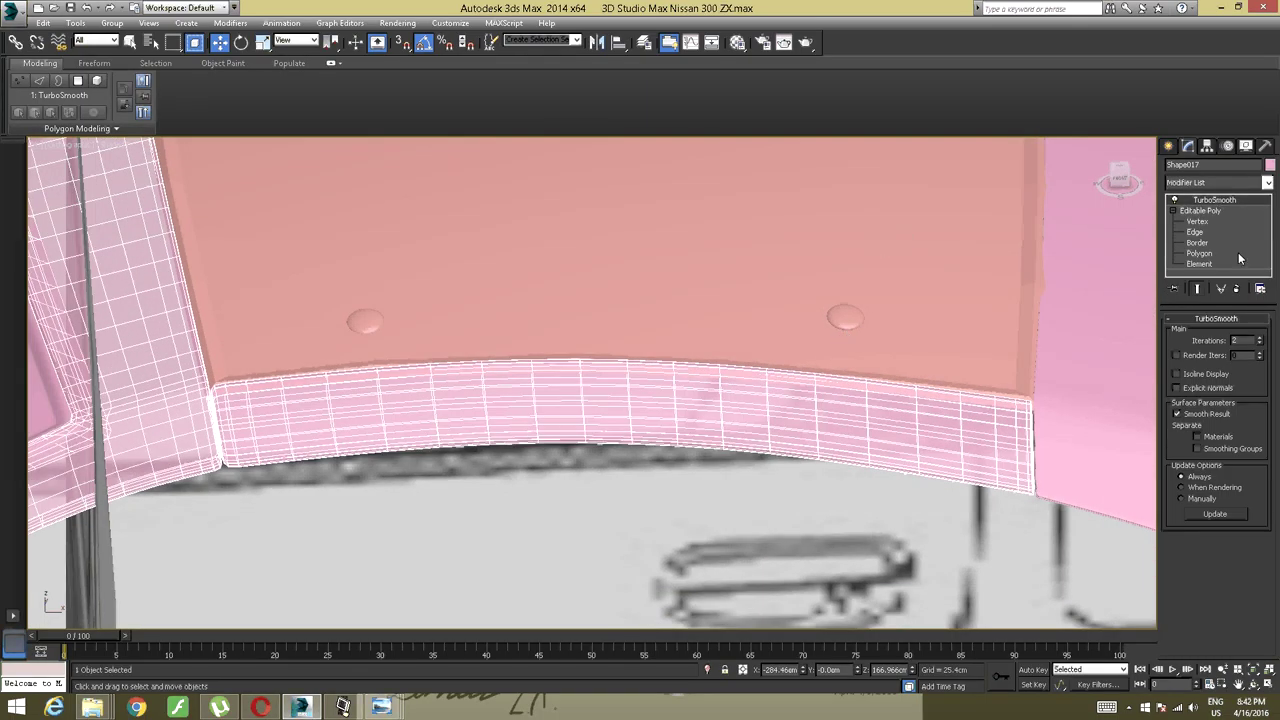
click(1237, 288)
scroll(640, 315, down, 2)
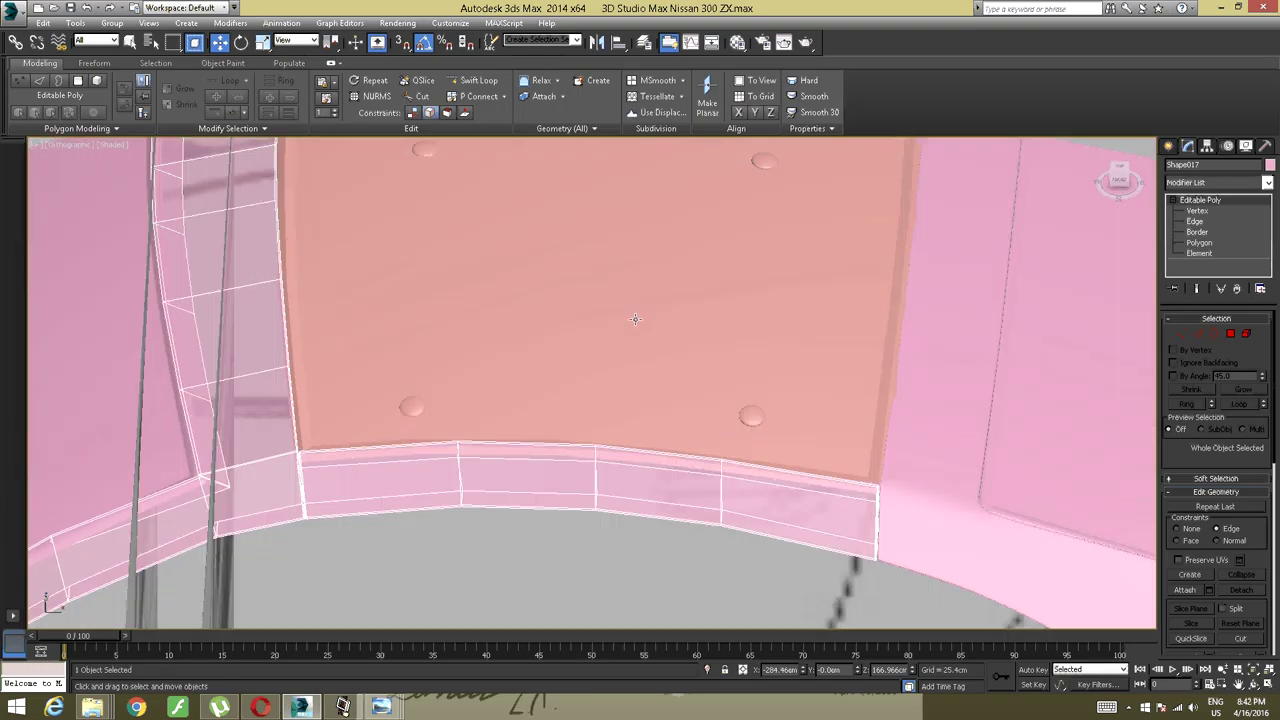
Select the combined roof glass panel and move only its pivot to Y 0 on the car's centreline.
middle_drag(606, 337, 411, 328)
scroll(610, 294, down, 2)
scroll(604, 294, up, 2)
scroll(601, 304, down, 2)
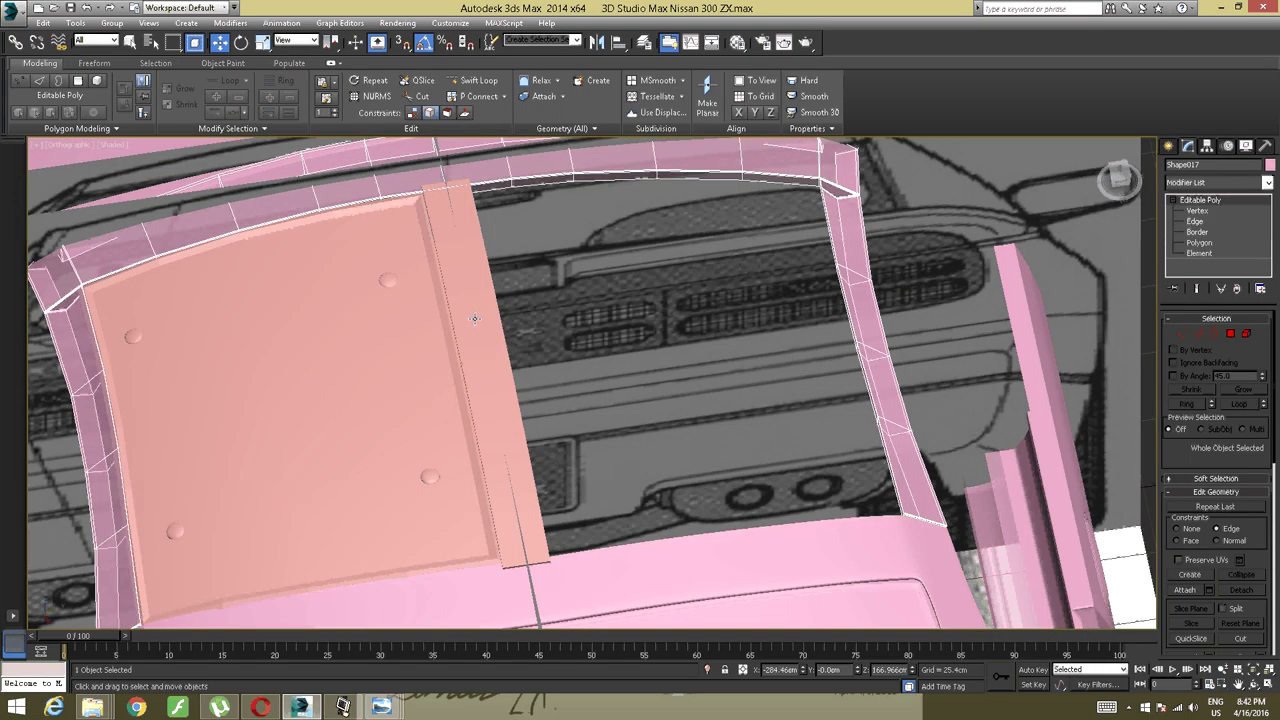
click(411, 328)
alt+middle_drag(358, 296, 360, 310)
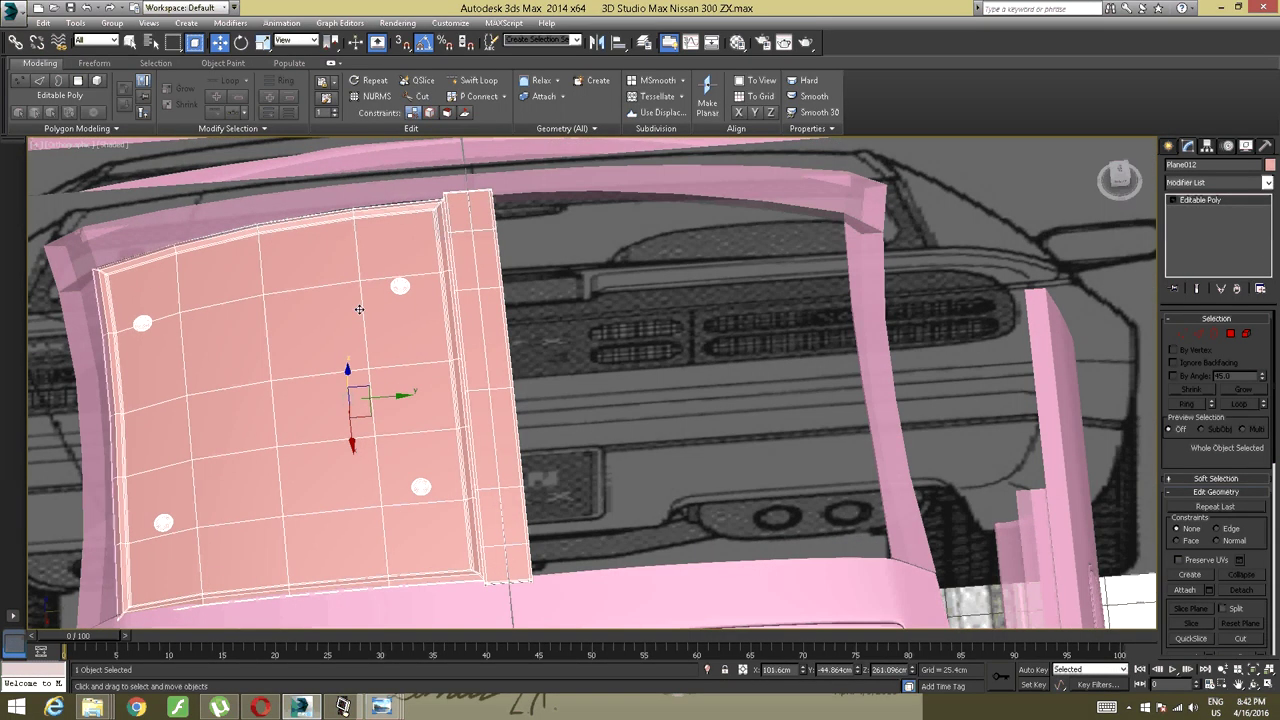
click(1207, 146)
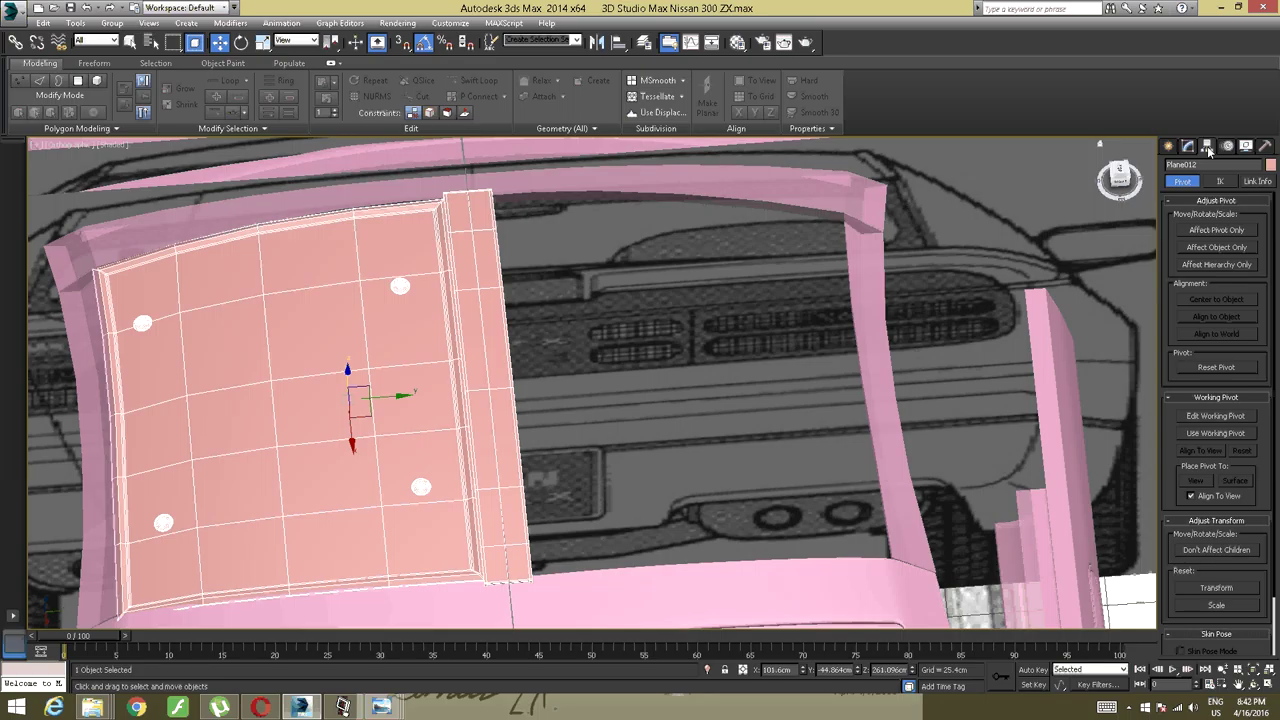
click(1216, 230)
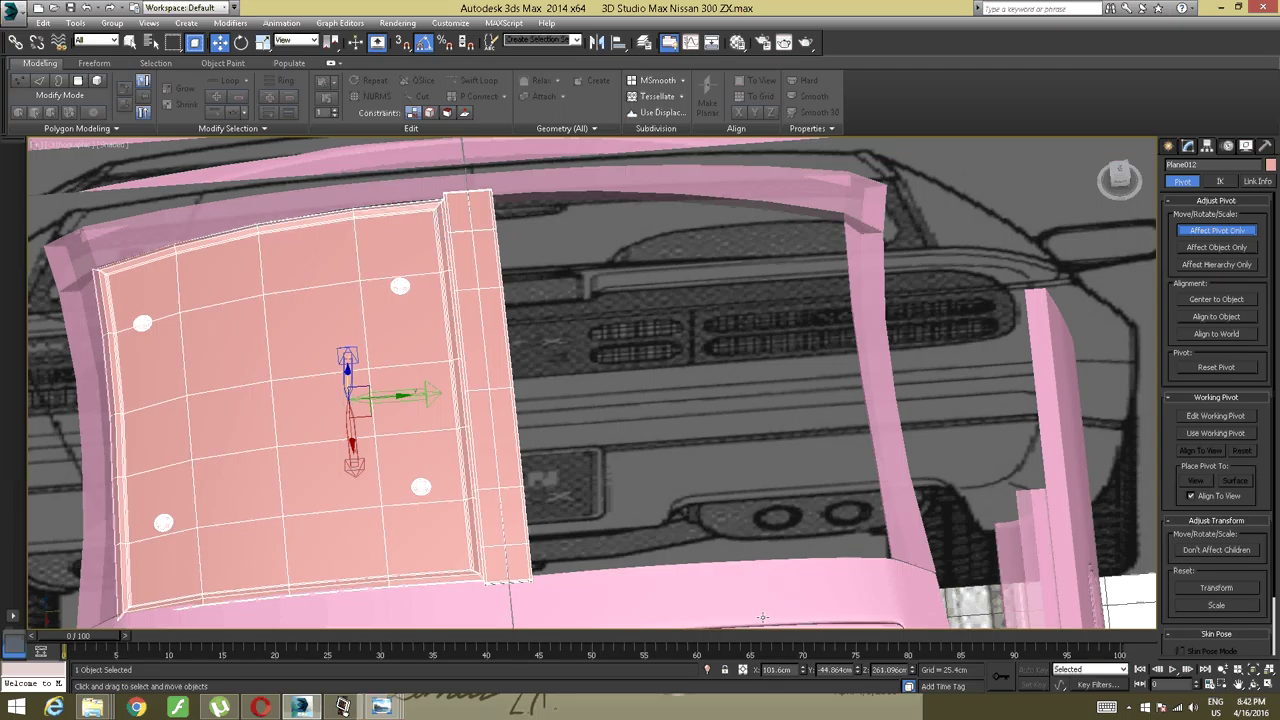
click(852, 668)
text(0)
key(Return)
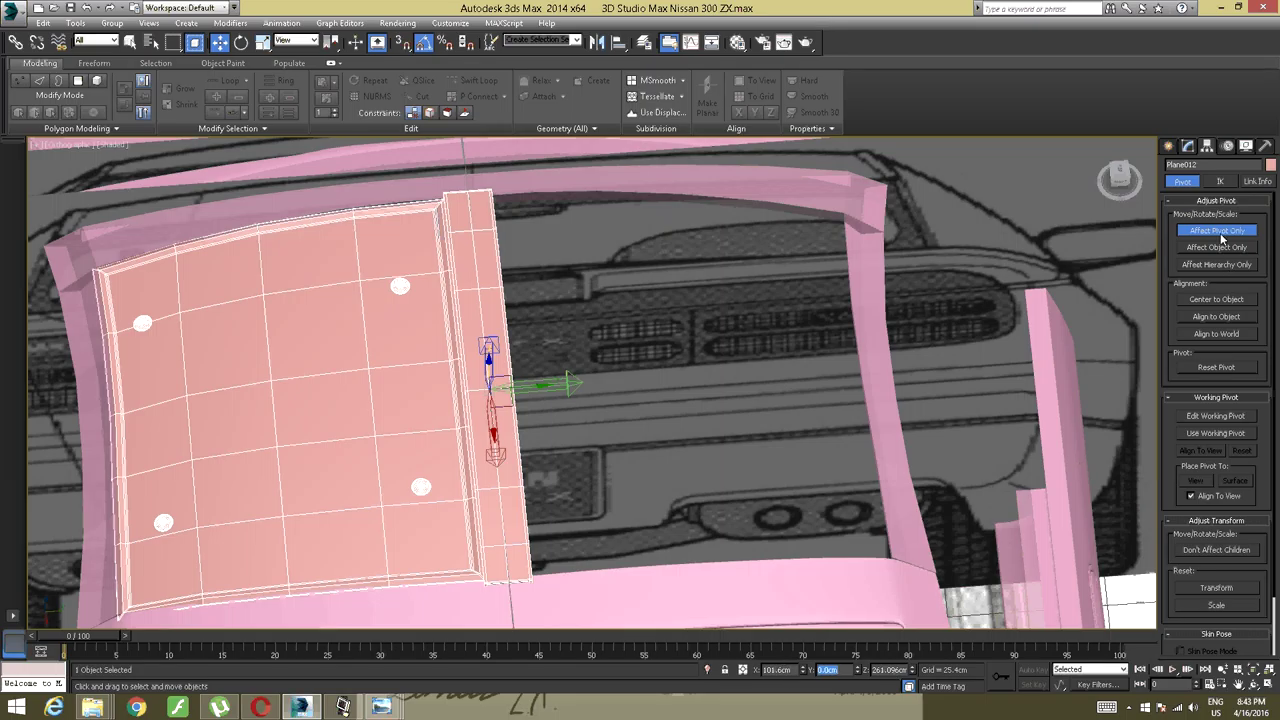
click(1219, 231)
Mirror the roof glass panel across the Y axis as a copy with 0 offset.
alt+middle_drag(514, 429, 502, 382)
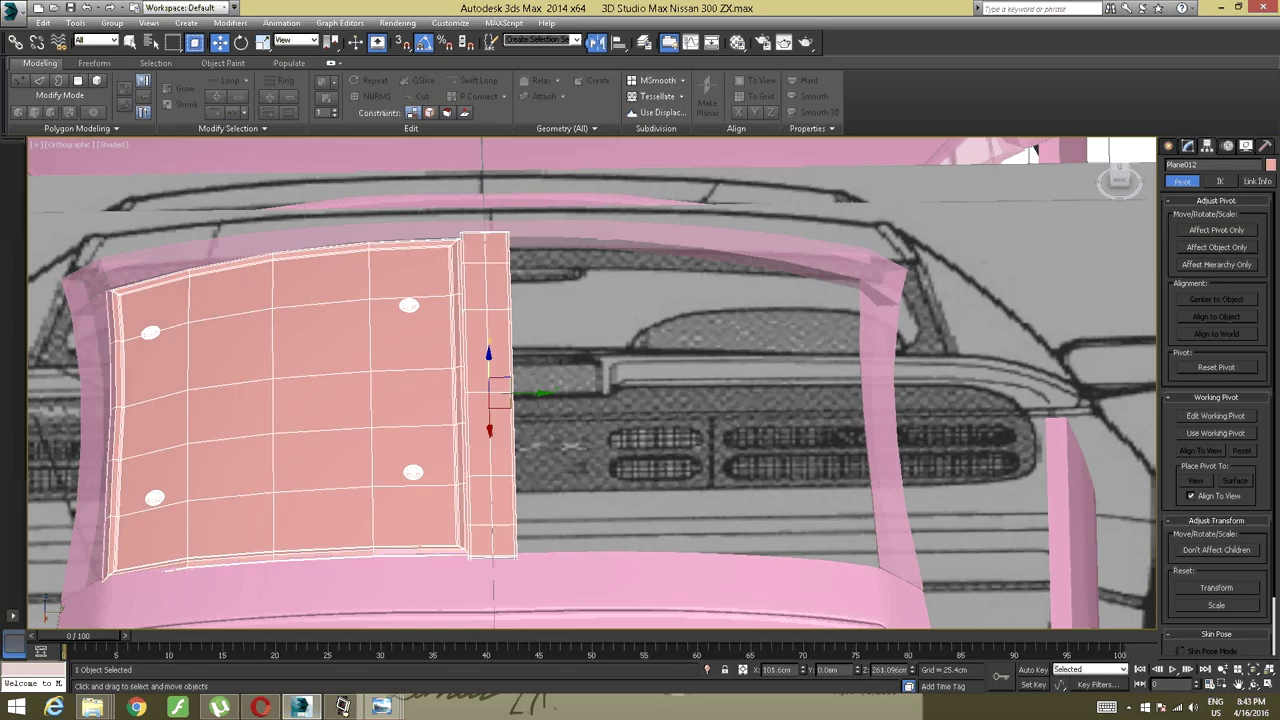
click(596, 42)
click(621, 450)
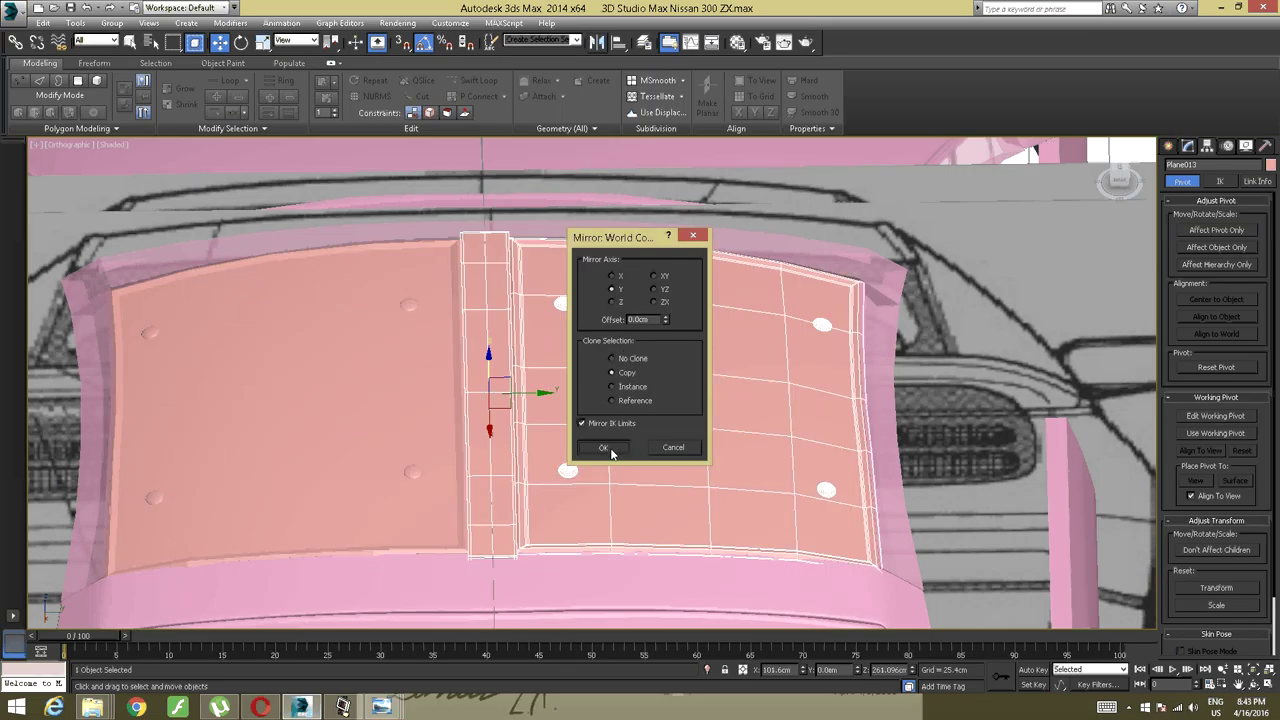
Delete the duplicate centre strip element from the mirrored roof panel.
click(1188, 146)
click(1246, 333)
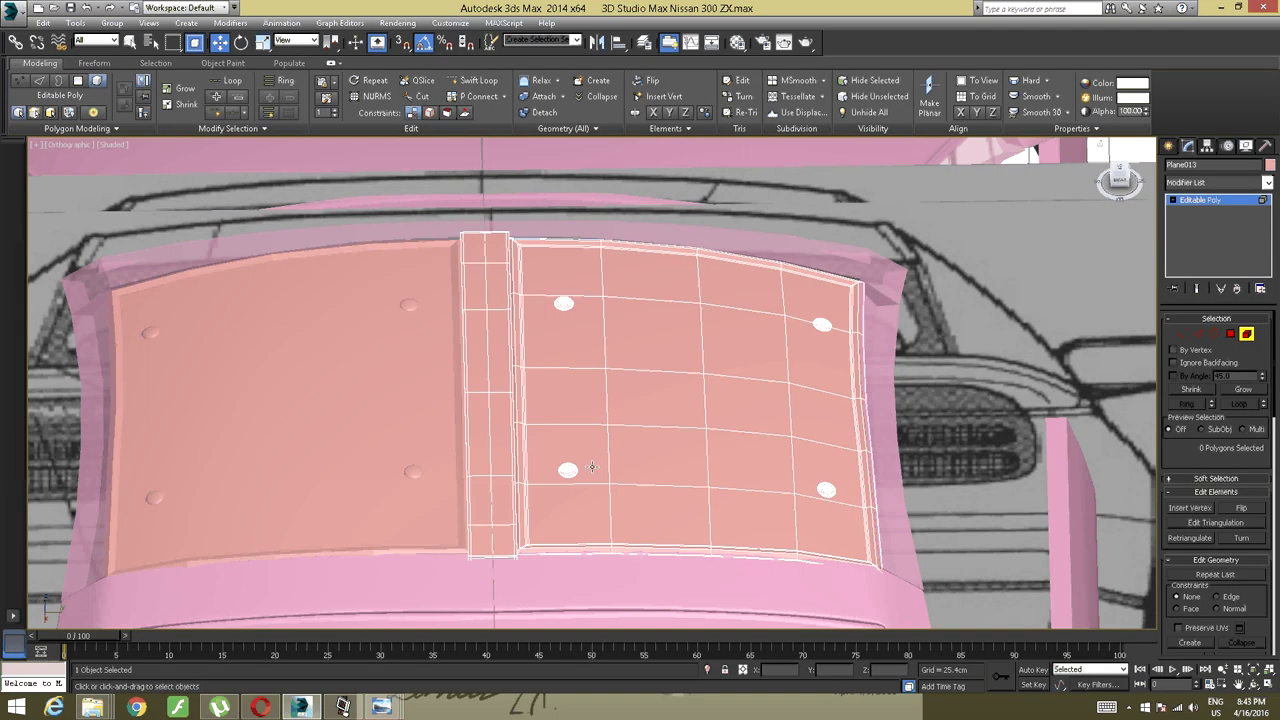
click(497, 462)
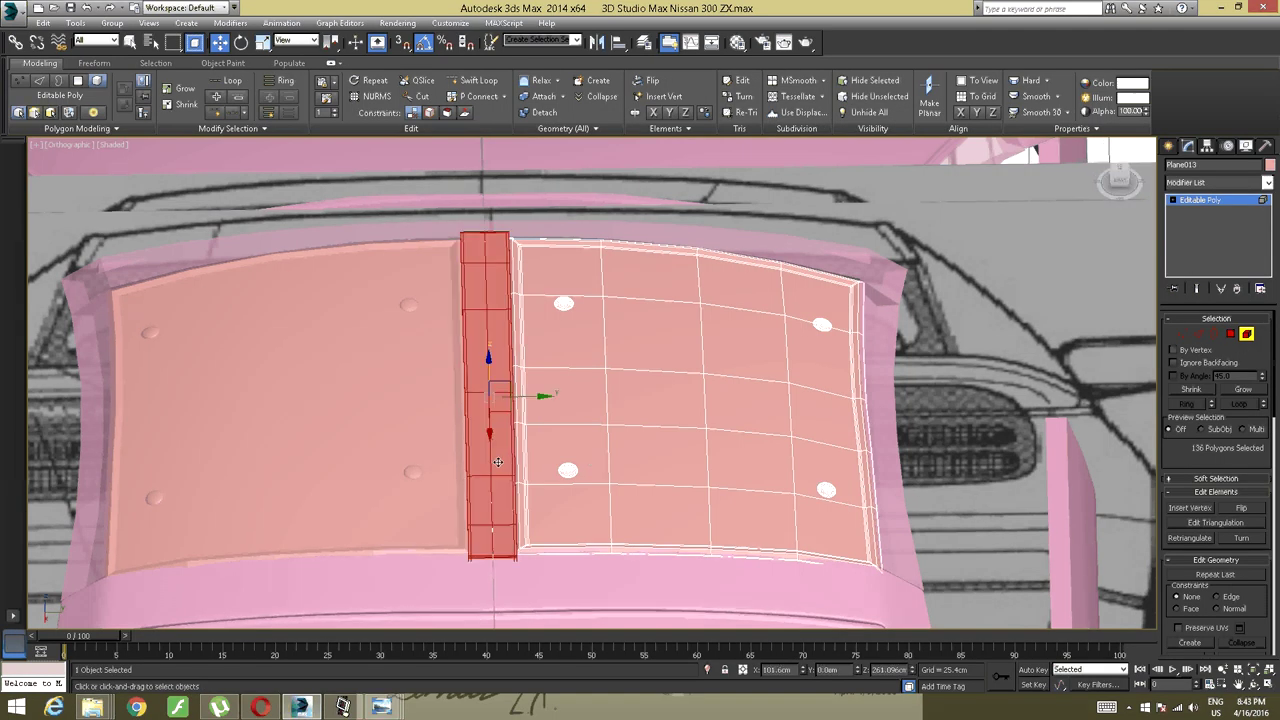
key(Delete)
alt+middle_drag(504, 461, 515, 456)
drag(503, 460, 561, 132)
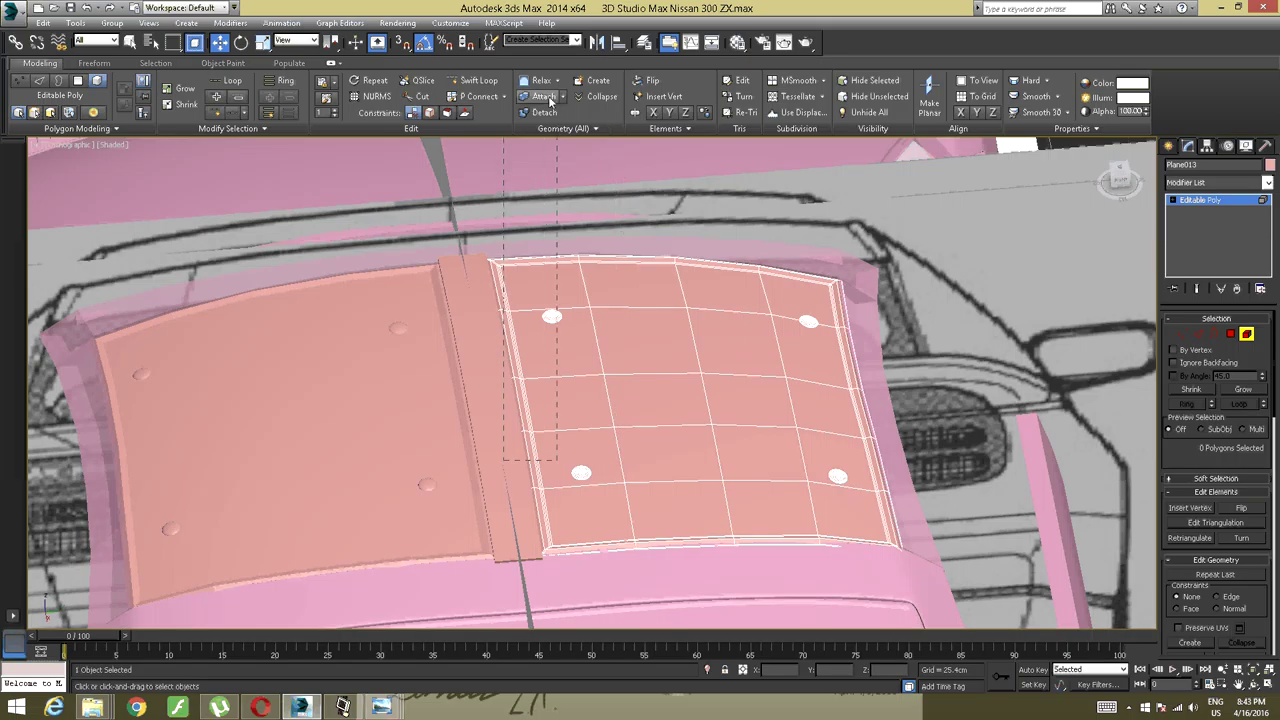
Attach the original roof glass half to the mirrored half and return to object level.
click(540, 96)
click(404, 390)
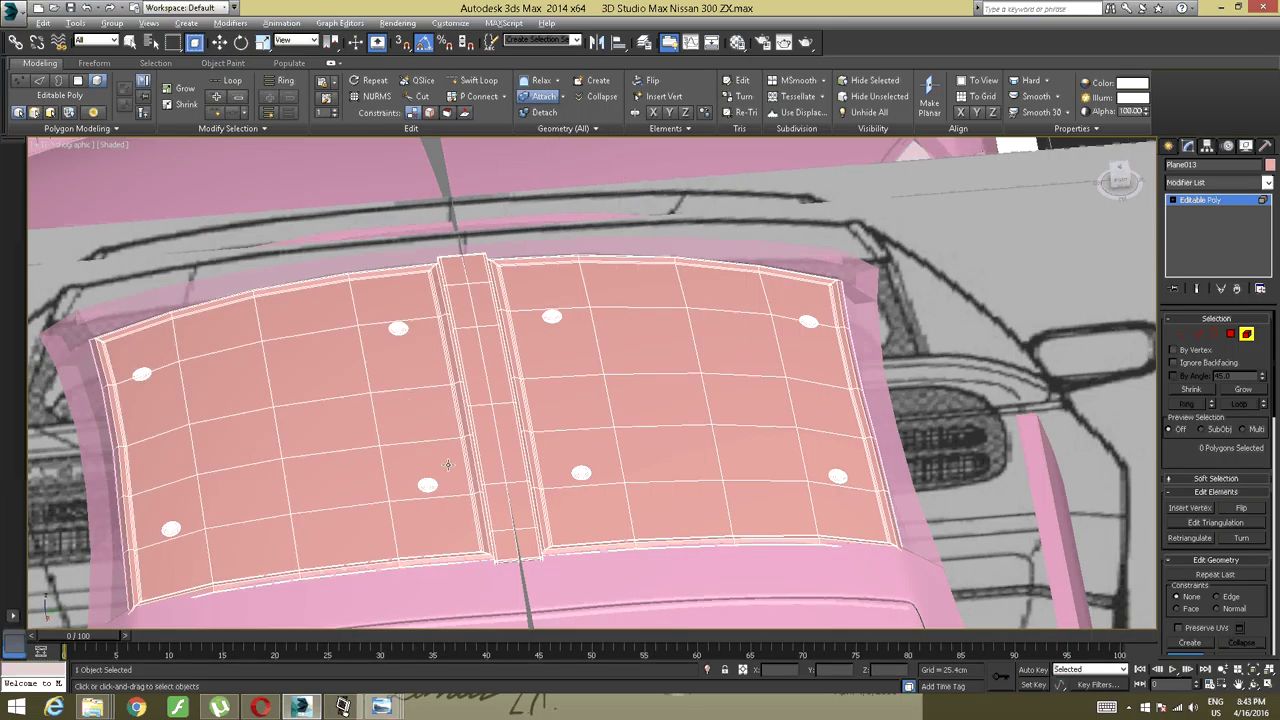
mouse_move(353, 493)
alt+middle_down()
mouse_move(372, 505)
mouse_move(317, 490)
mouse_move(337, 520)
mouse_move(331, 474)
mouse_move(340, 459)
mouse_move(343, 491)
mouse_move(345, 470)
alt+middle_up()
click(1174, 200)
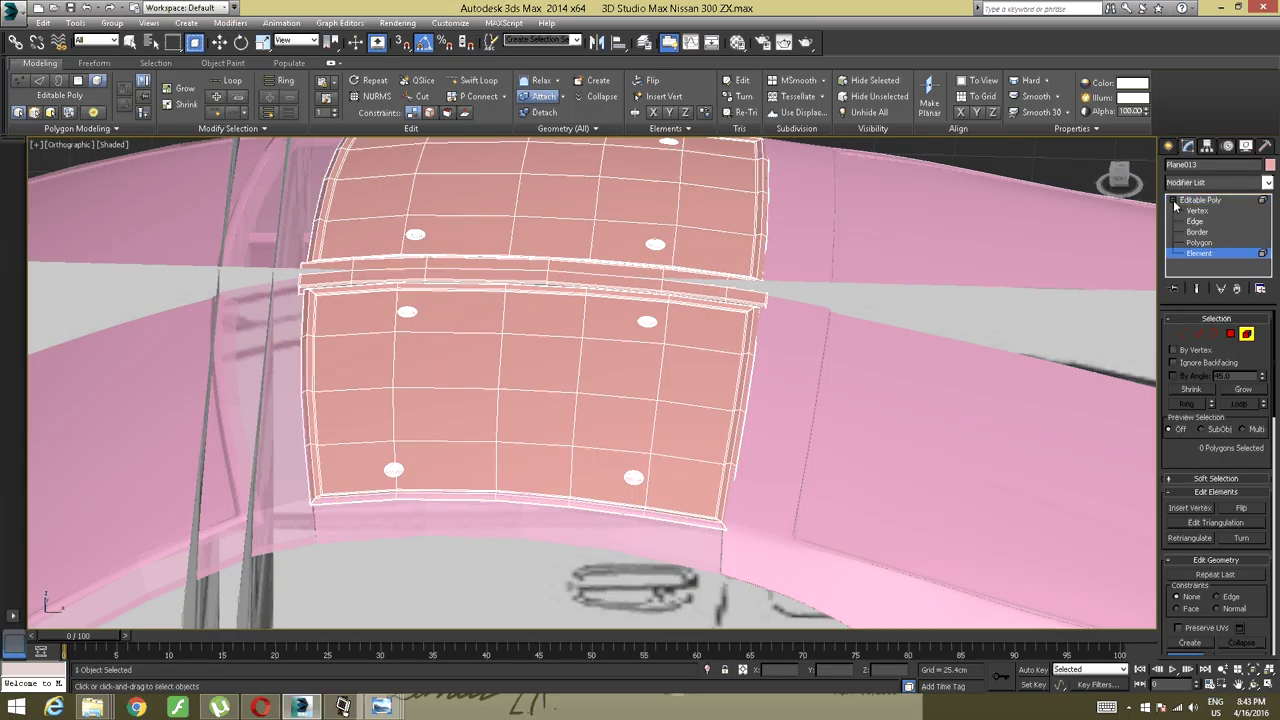
click(1201, 201)
key(r)
alt+middle_drag(1062, 267, 830, 256)
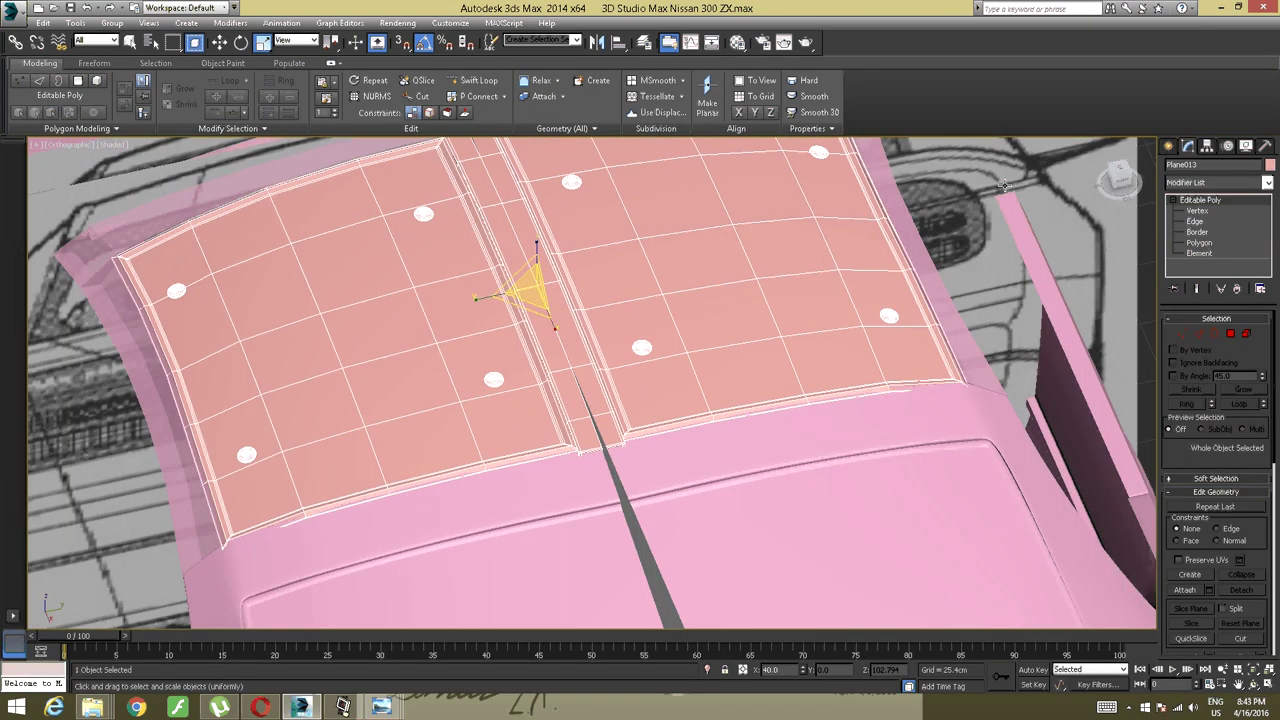
Select both side rail elements of the roof frame, one on each side of the glass.
click(166, 418)
alt+middle_drag(165, 418, 200, 349)
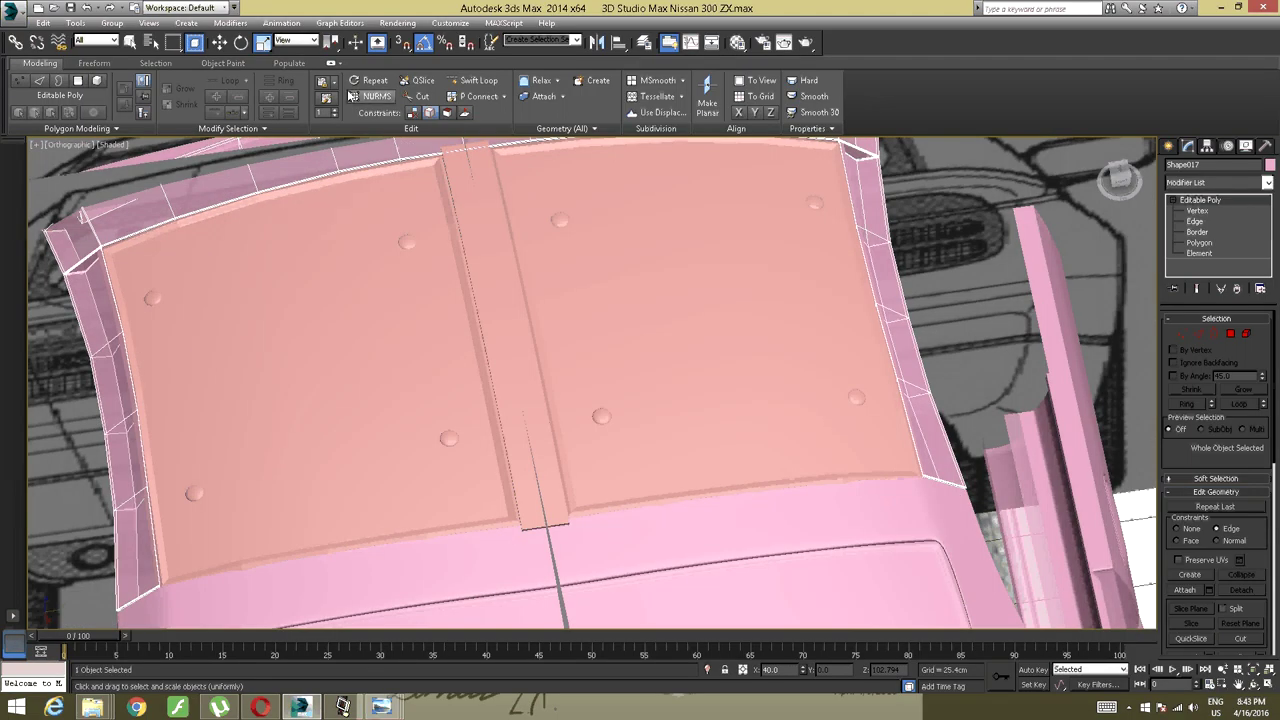
click(97, 81)
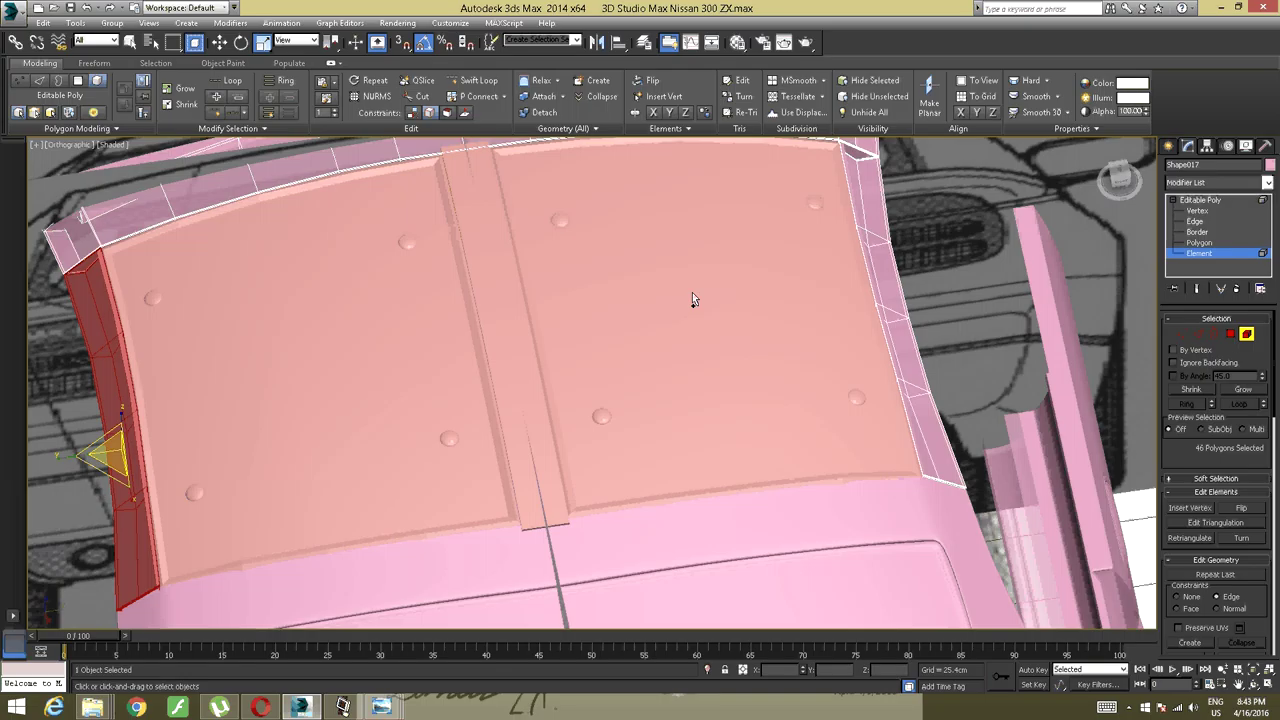
ctrl+click(894, 294)
alt+middle_drag(563, 374, 577, 306)
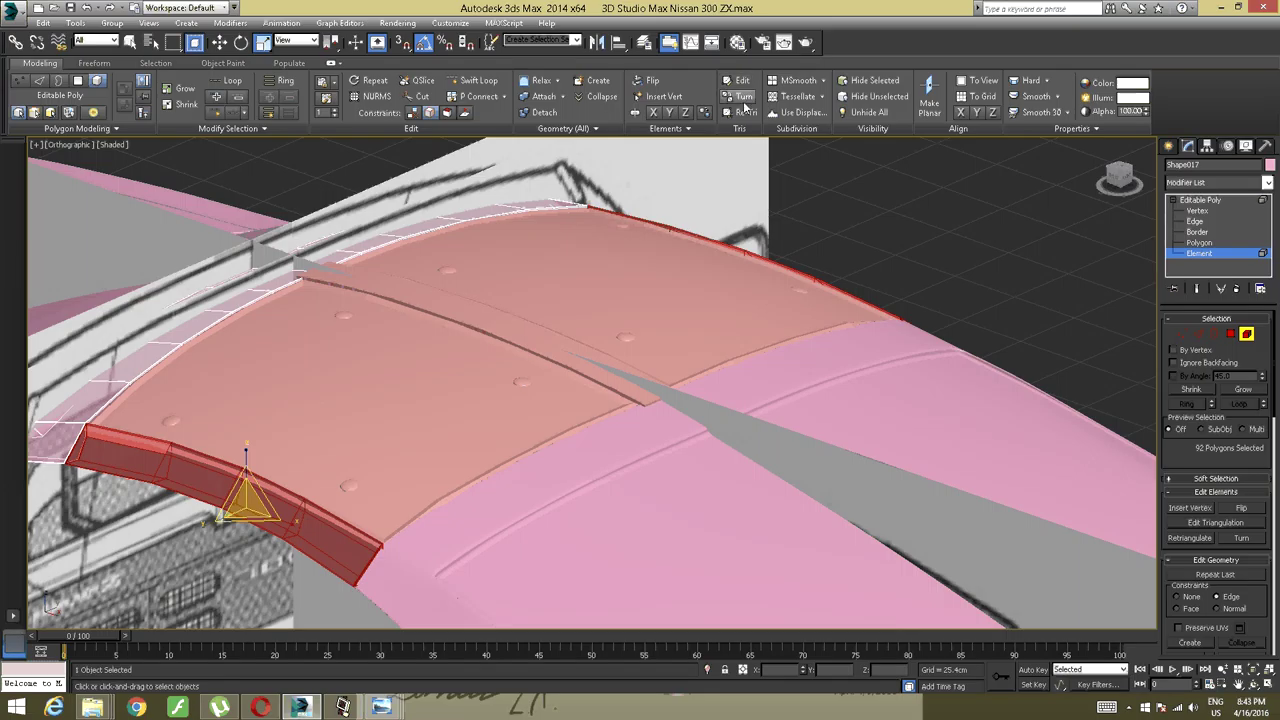
alt+middle_drag(639, 189, 420, 237)
alt+middle_drag(416, 240, 403, 277)
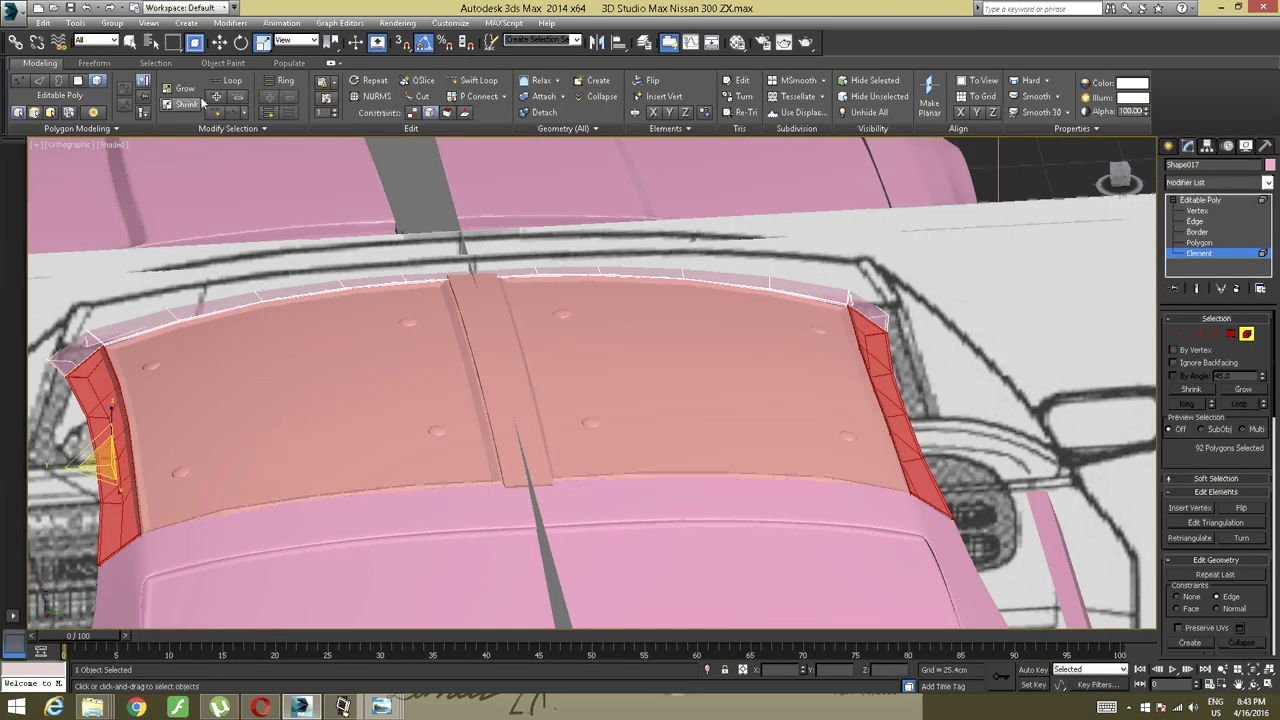
Clone the roof frame object as a Copy named Shape018.
click(44, 22)
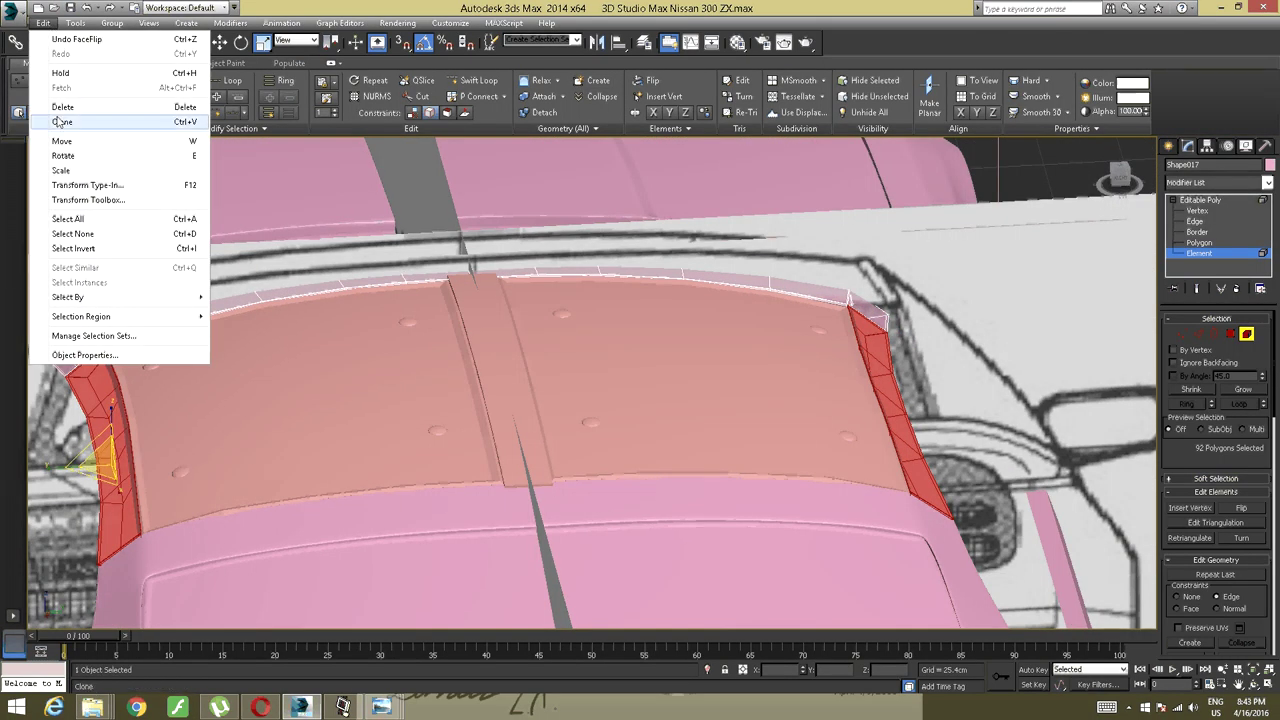
click(66, 122)
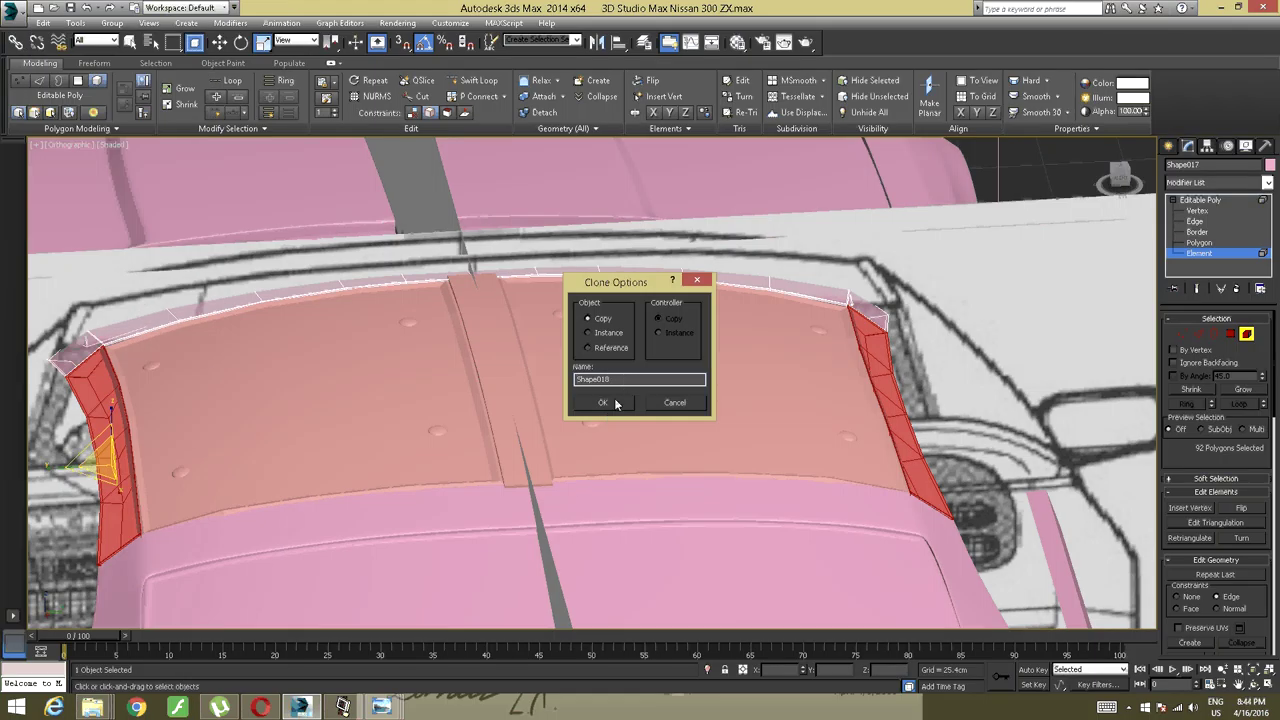
click(616, 404)
alt+middle_drag(256, 457, 257, 437)
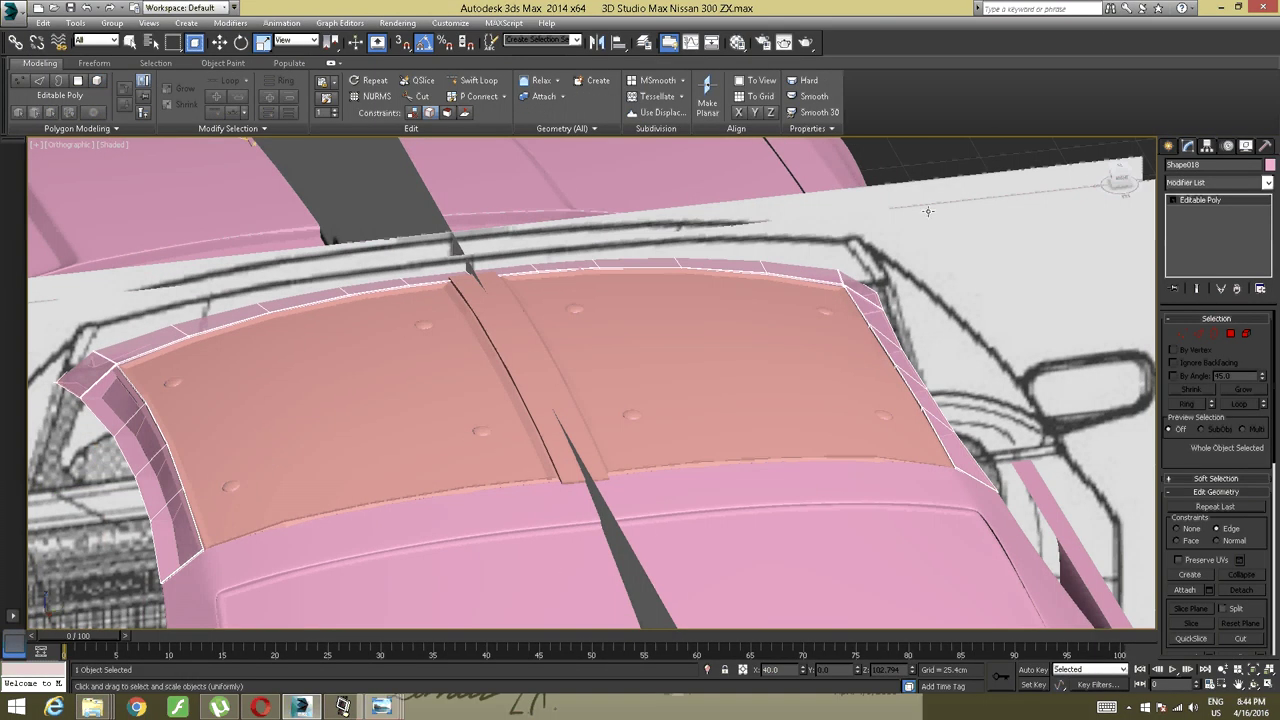
Delete everything except the two side rail elements from the copied roof frame Shape018 and return to object level.
key(1)
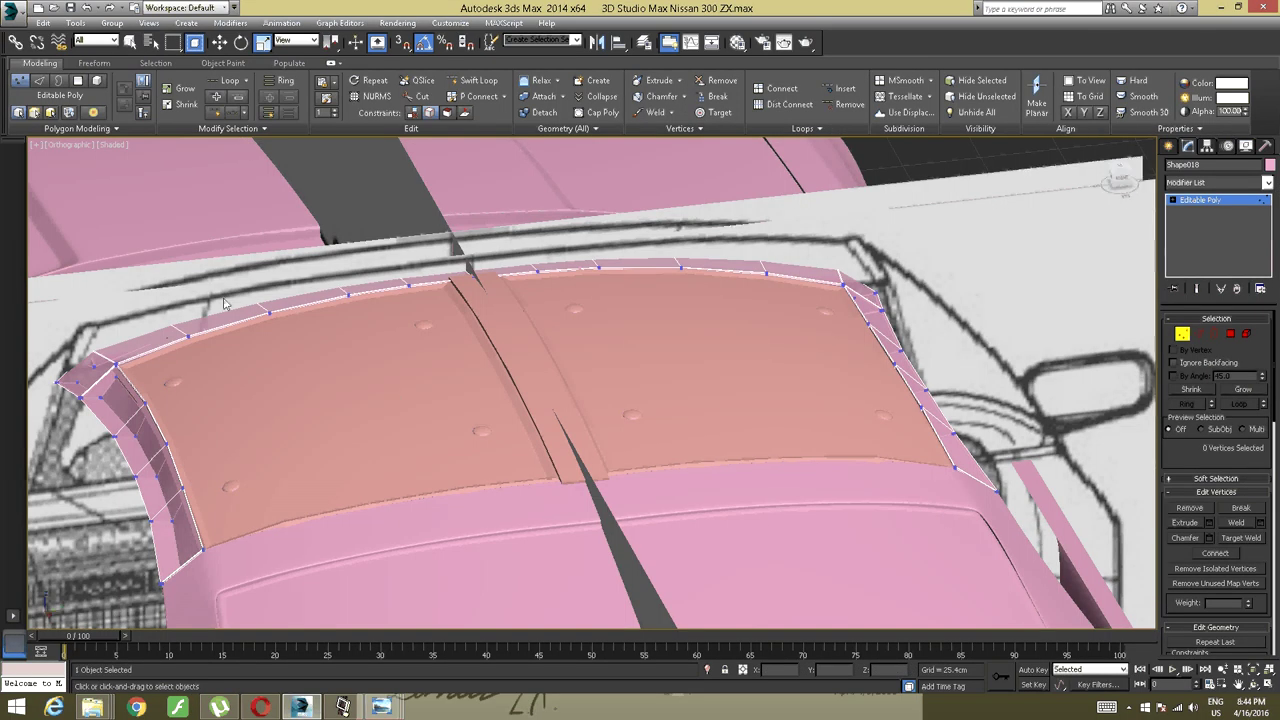
click(1246, 333)
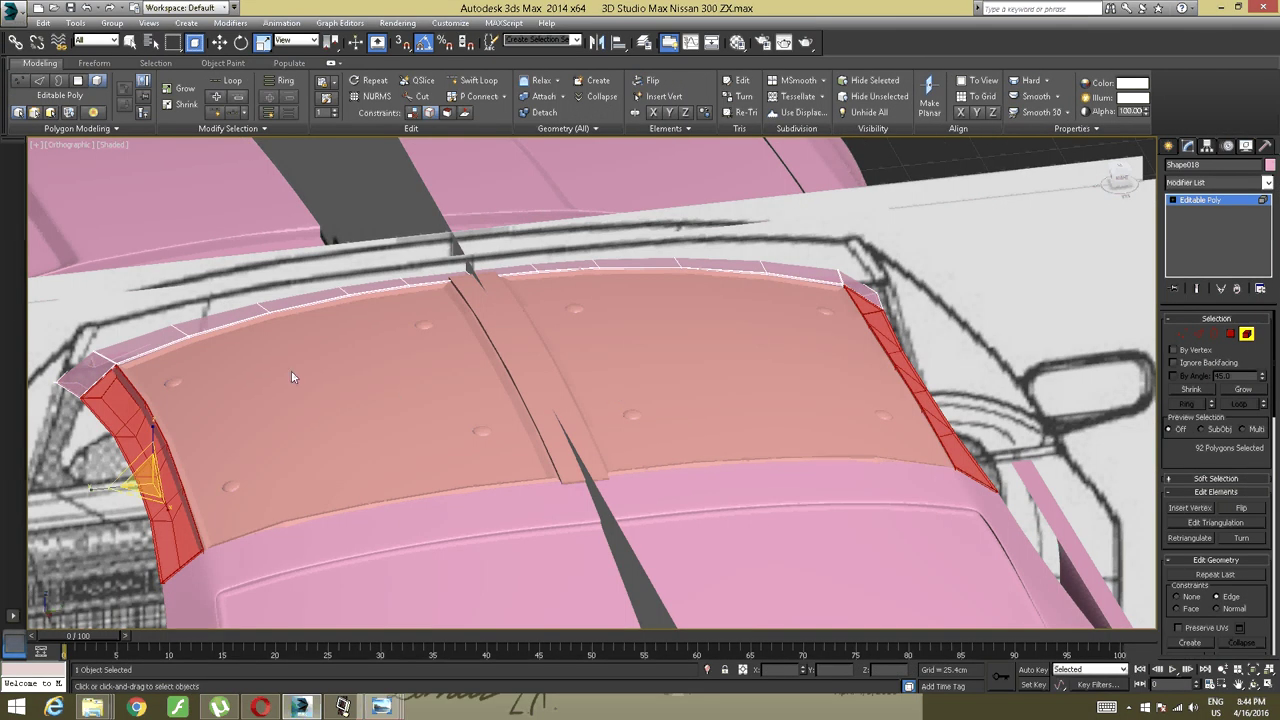
click(40, 24)
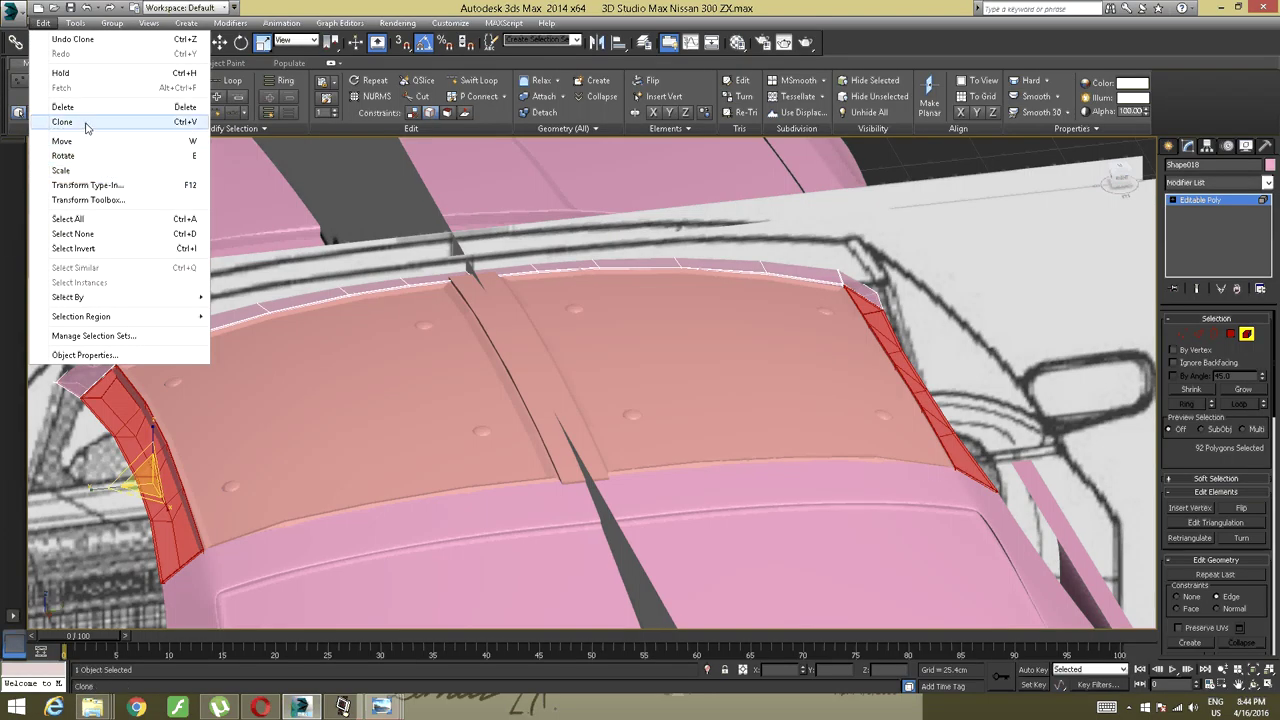
click(89, 249)
key(Delete)
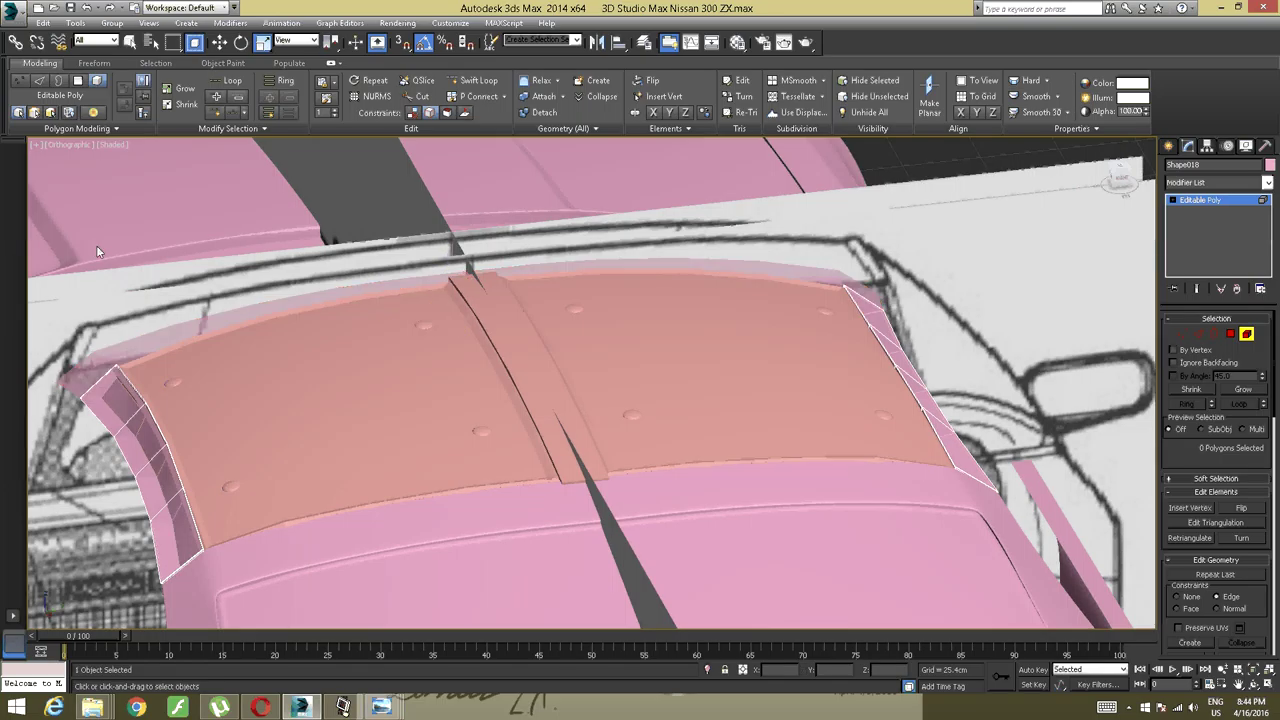
alt+middle_drag(251, 314, 242, 312)
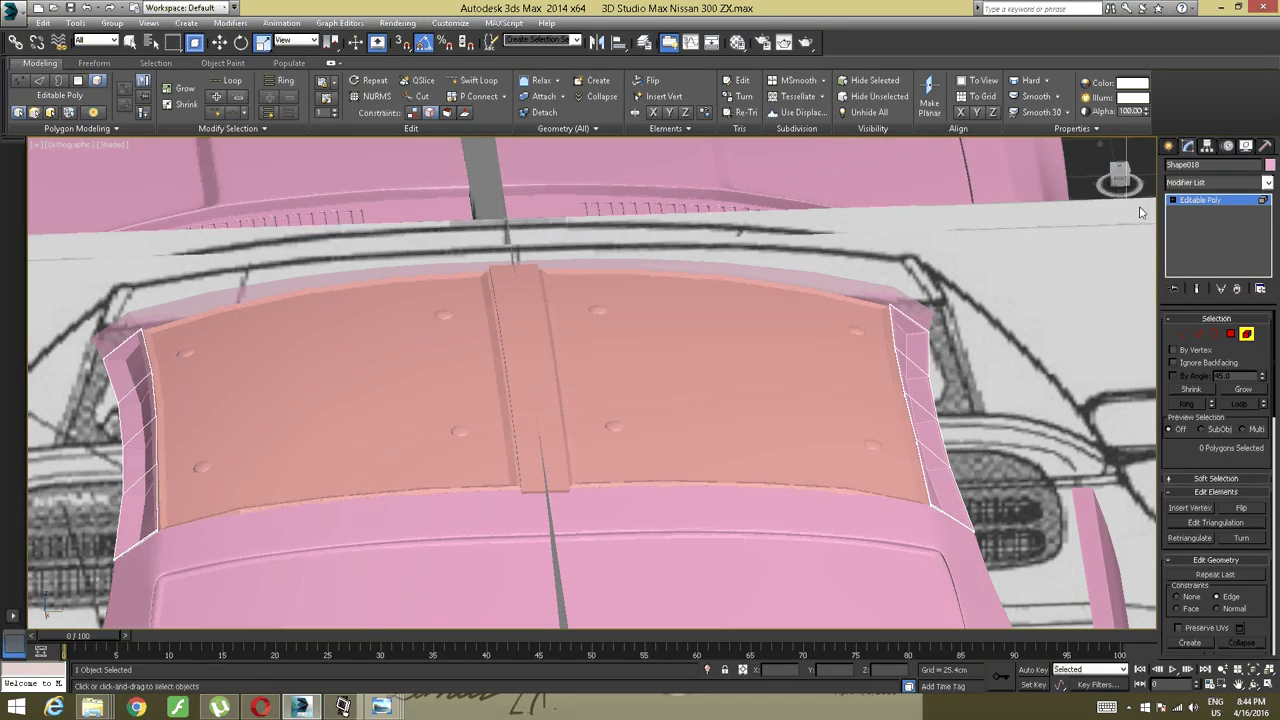
click(1199, 201)
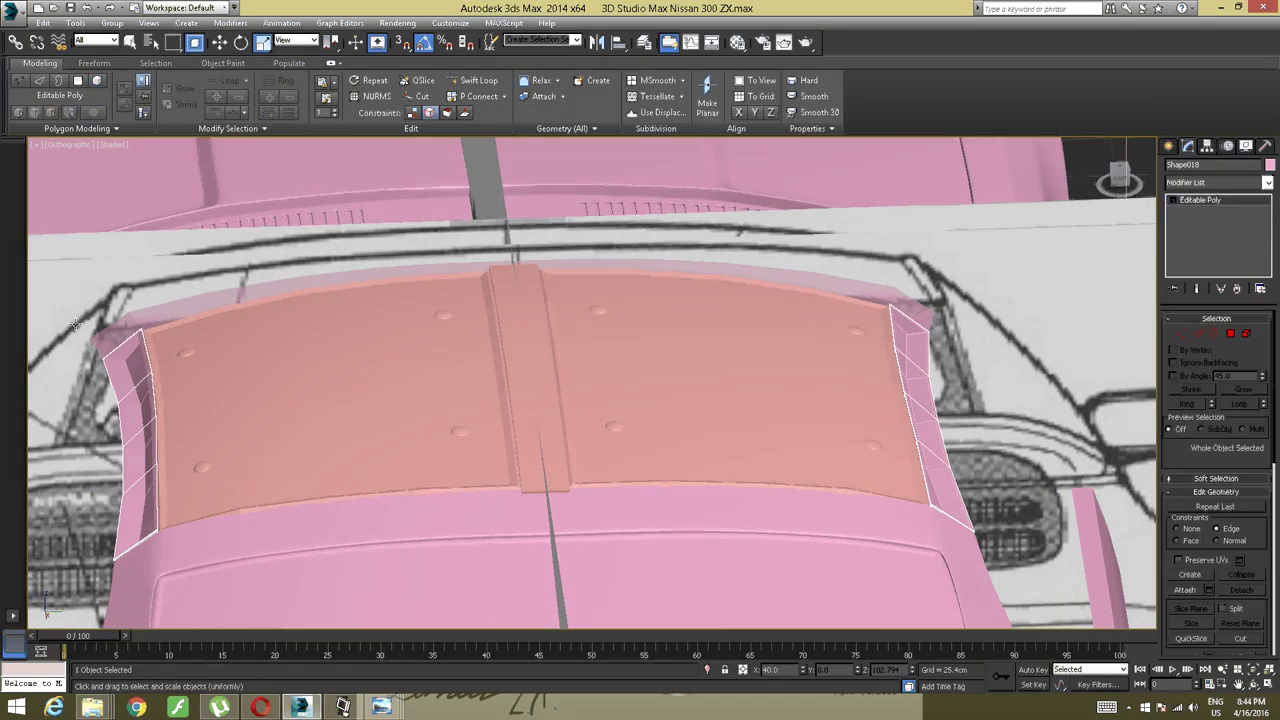
Delete the two side rail elements from the original roof frame Shape017 and return to object level.
click(107, 328)
alt+middle_drag(107, 328, 160, 328)
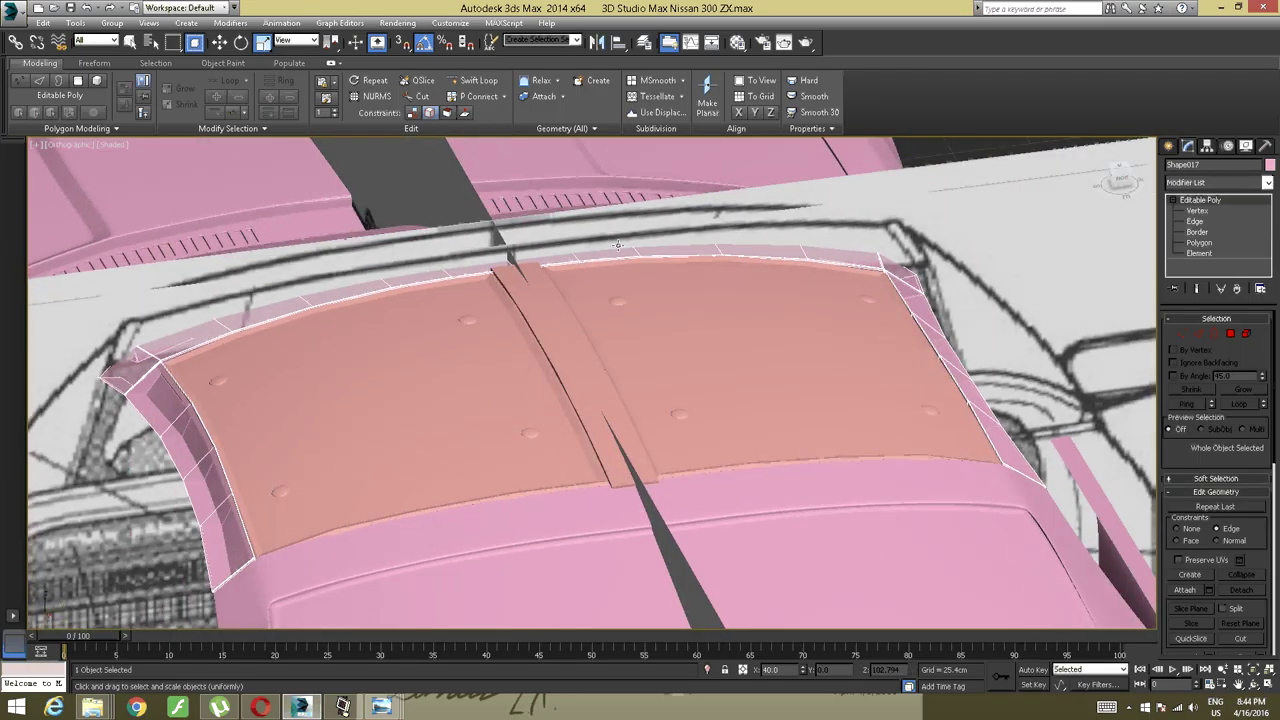
click(1247, 335)
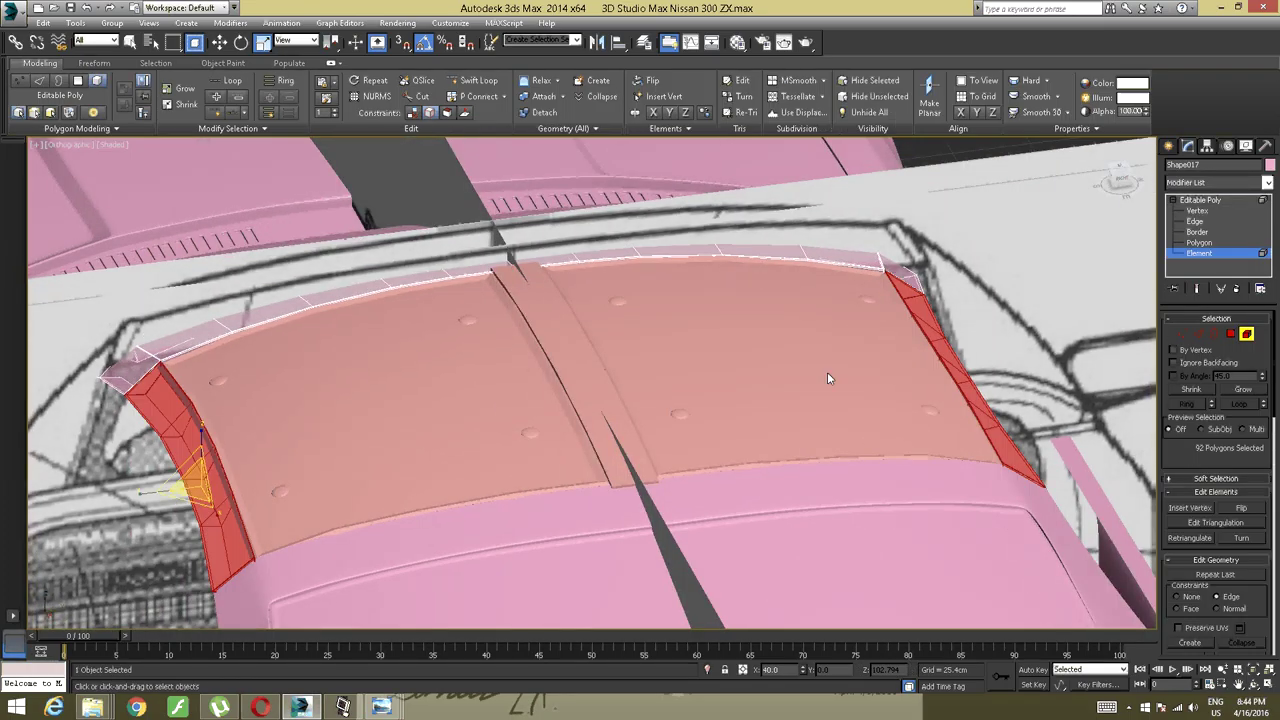
click(463, 366)
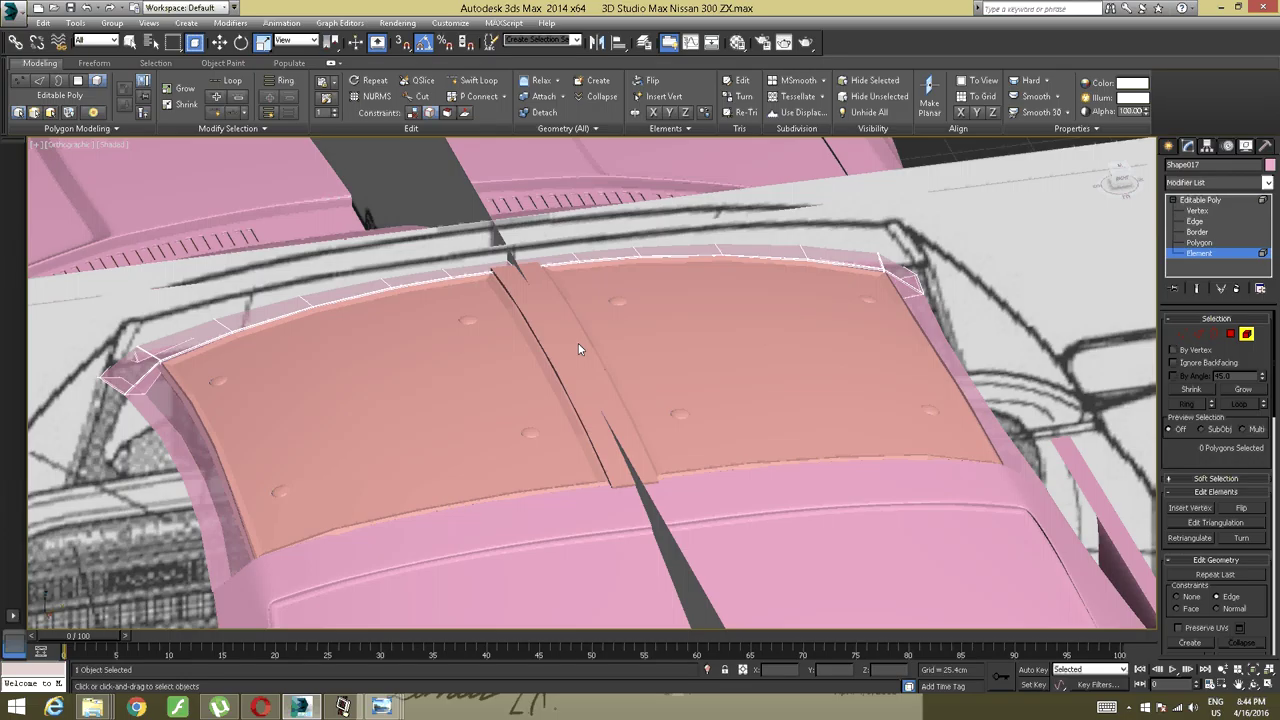
click(1200, 200)
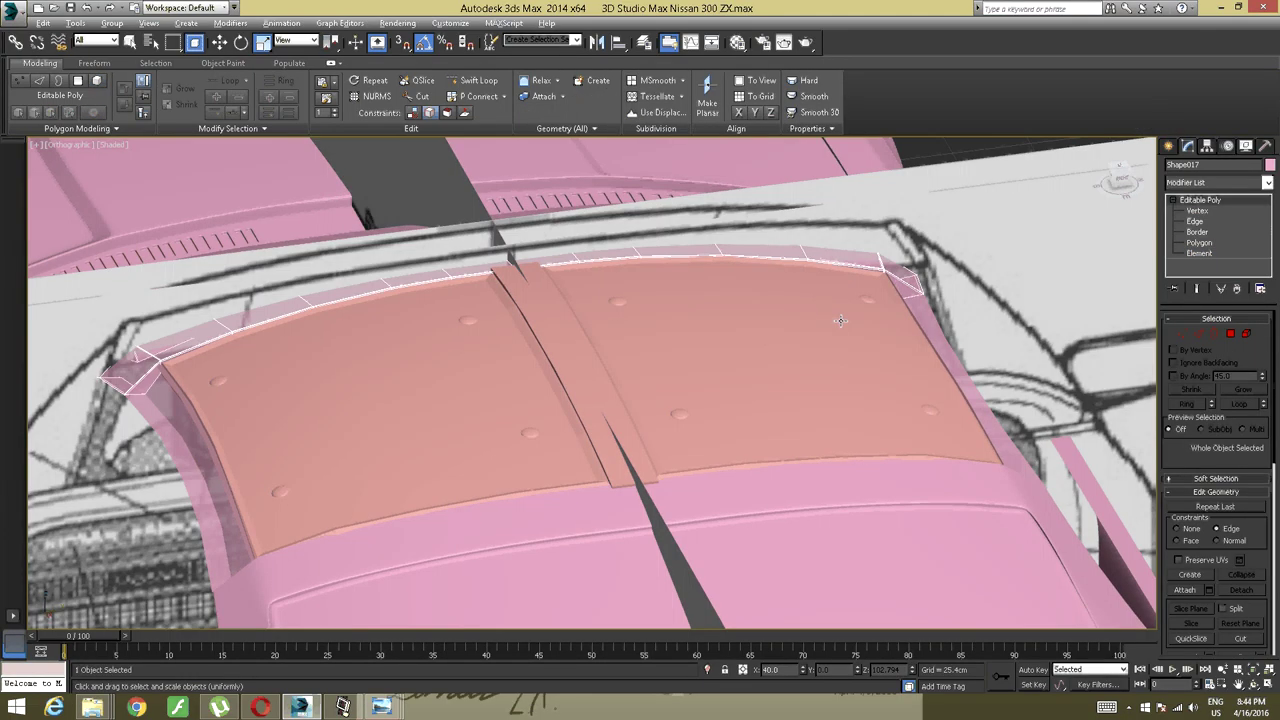
Attach the separated side rails to the roof glass object Plane013.
alt+middle_drag(840, 320, 790, 345)
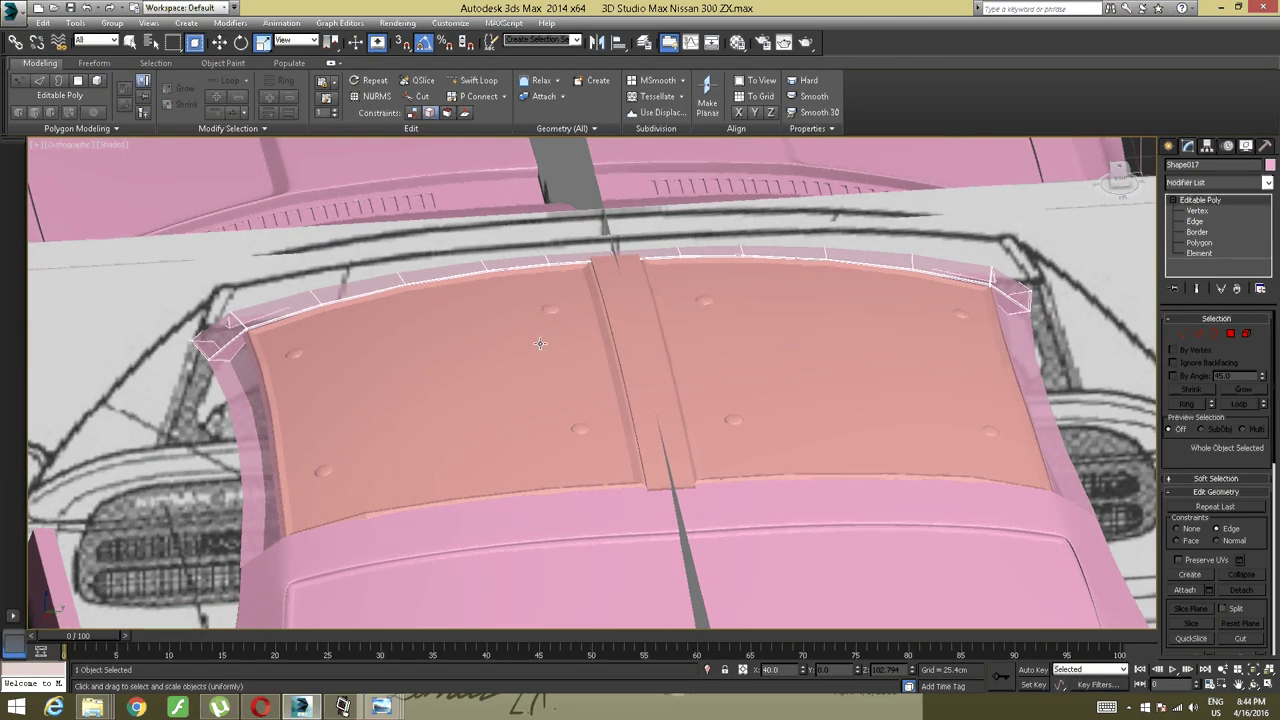
click(295, 392)
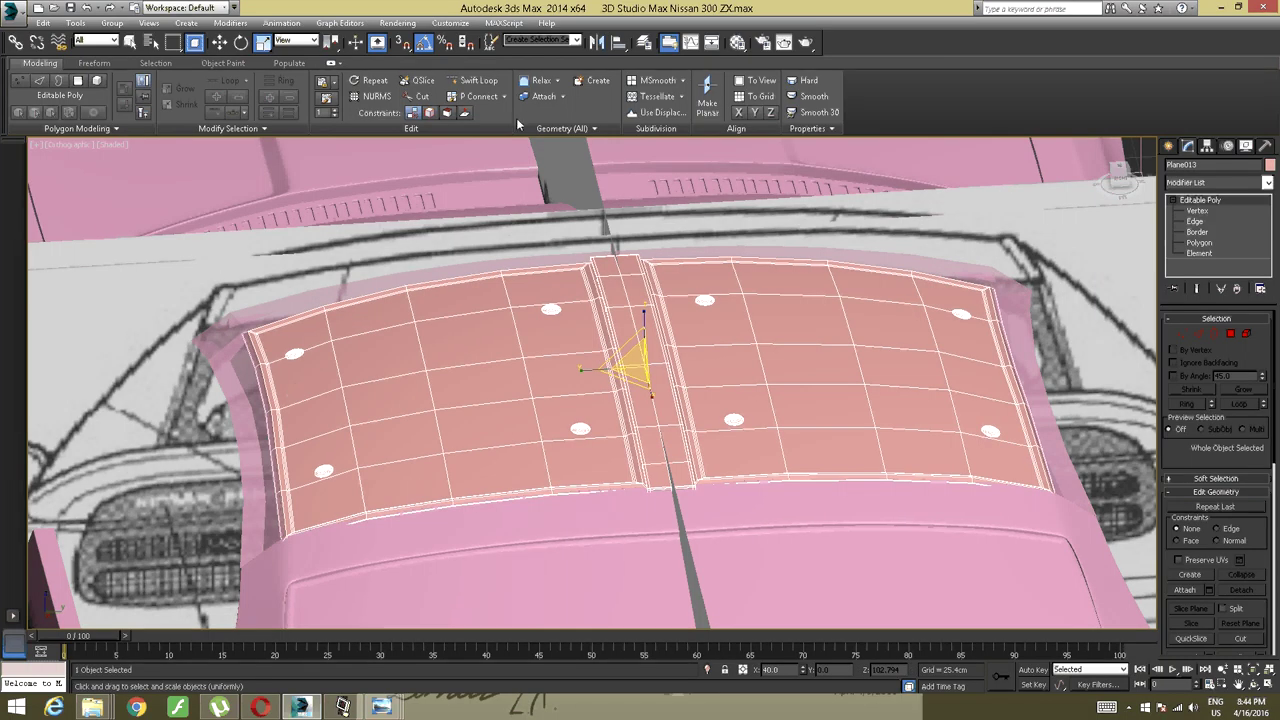
click(543, 96)
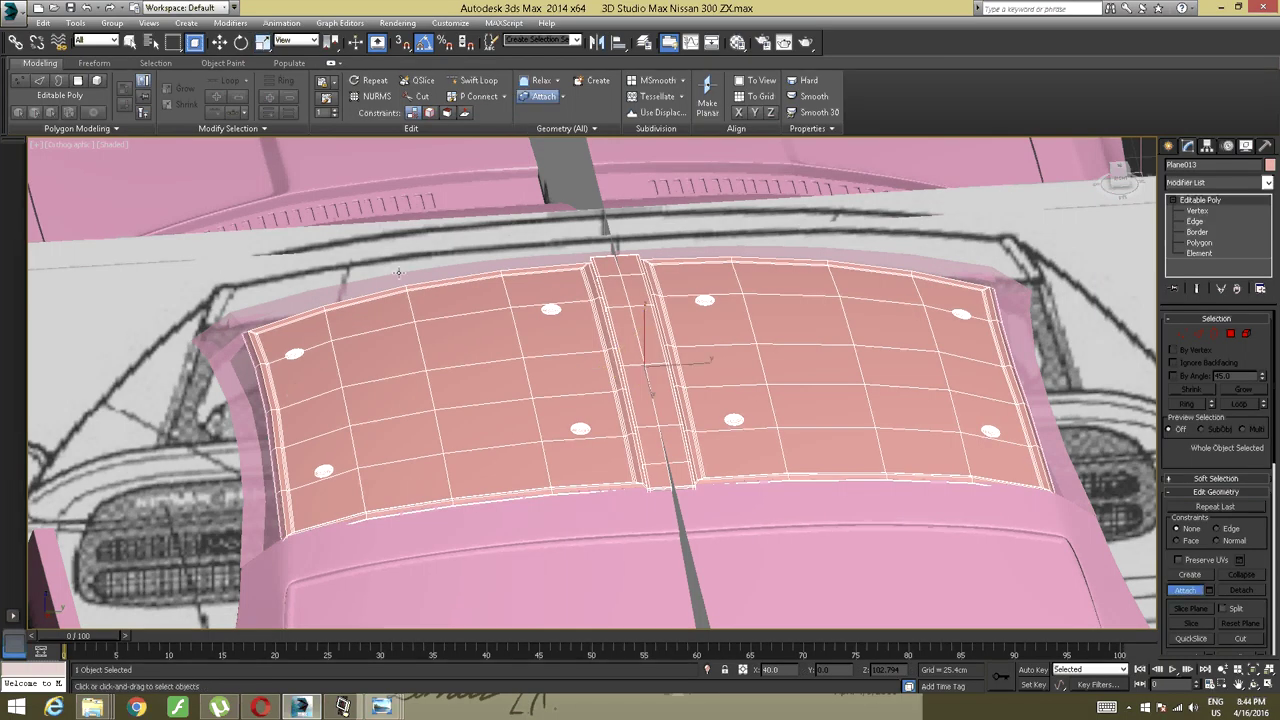
click(250, 401)
alt+middle_drag(296, 383, 383, 383)
scroll(360, 376, down, 2)
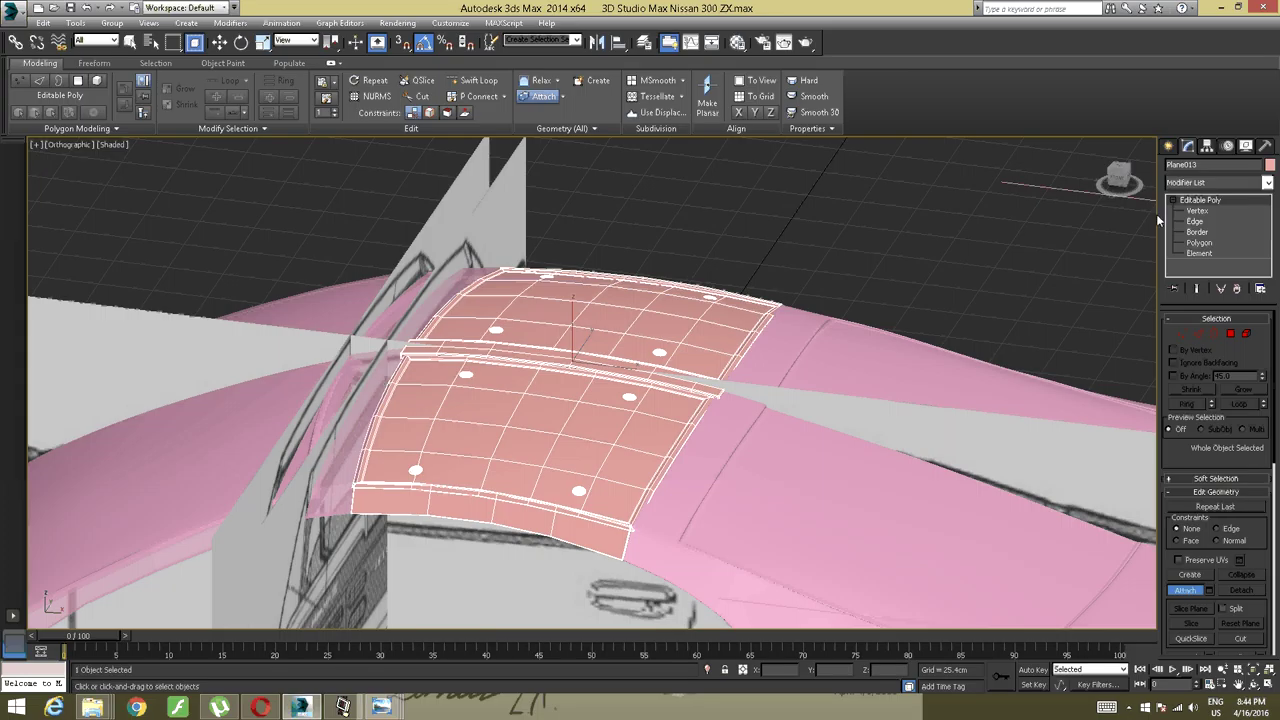
Change the combined roof object's colour to the pink used on the car body.
click(1269, 164)
click(758, 314)
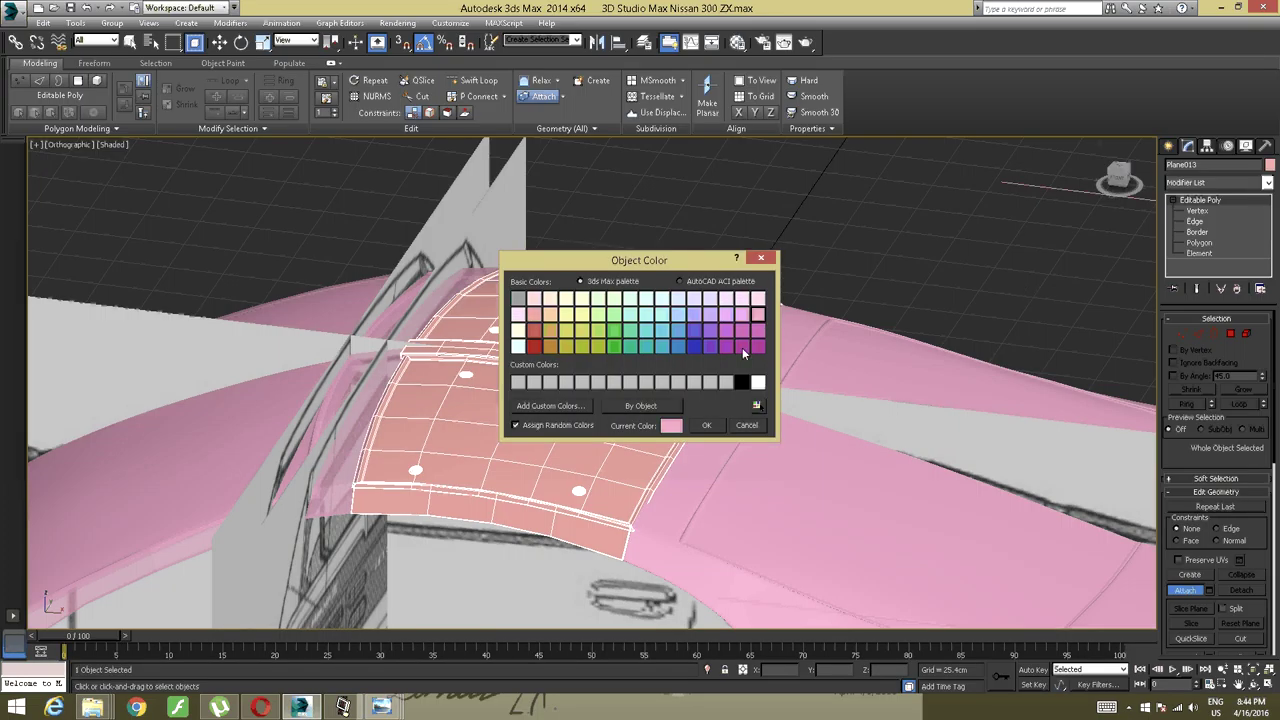
click(704, 425)
alt+middle_drag(700, 427, 544, 411)
click(457, 461)
key(ctrl+z)
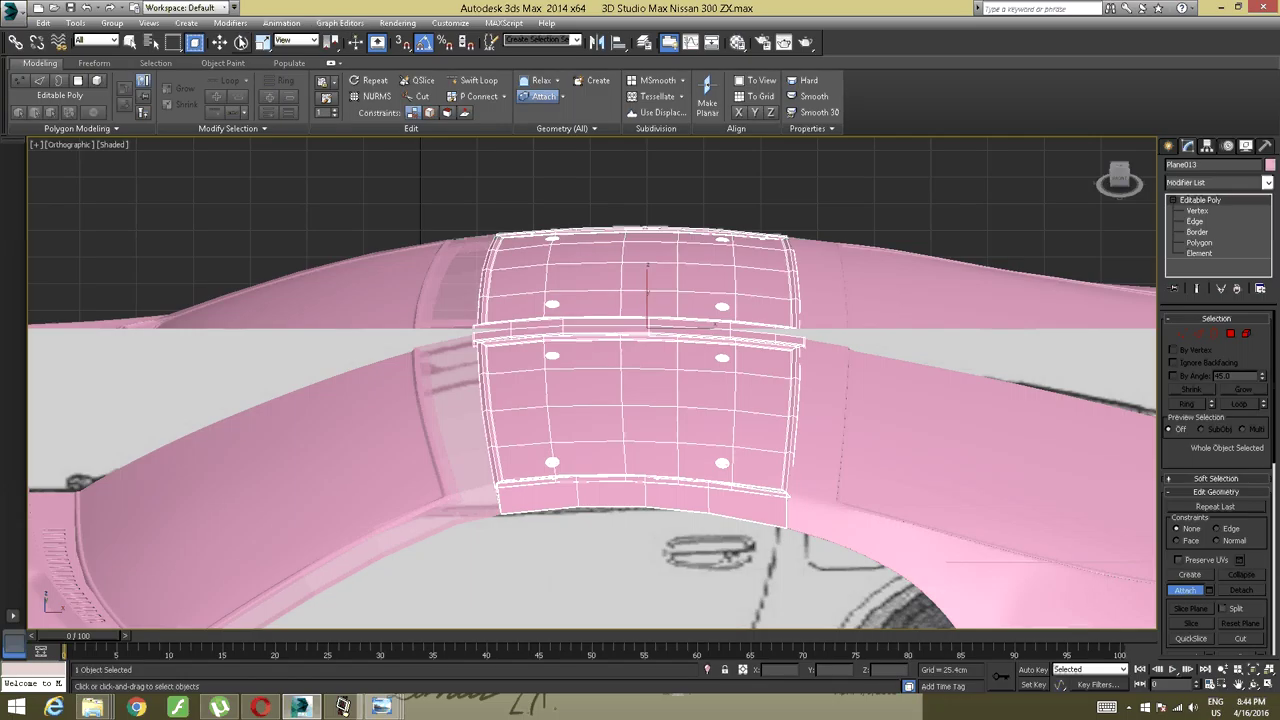
click(219, 42)
click(264, 229)
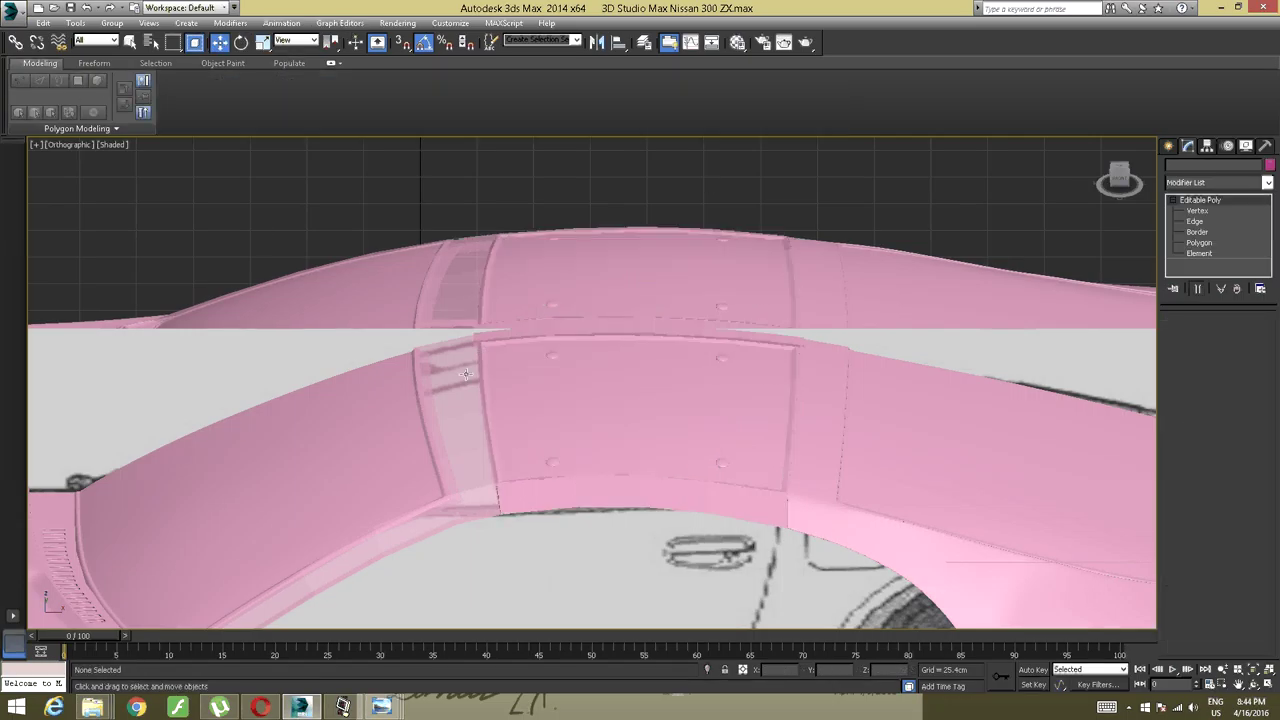
Attach the remaining windshield-side frame Shape017 to the roof glass object.
click(465, 374)
alt+middle_drag(465, 374, 455, 337)
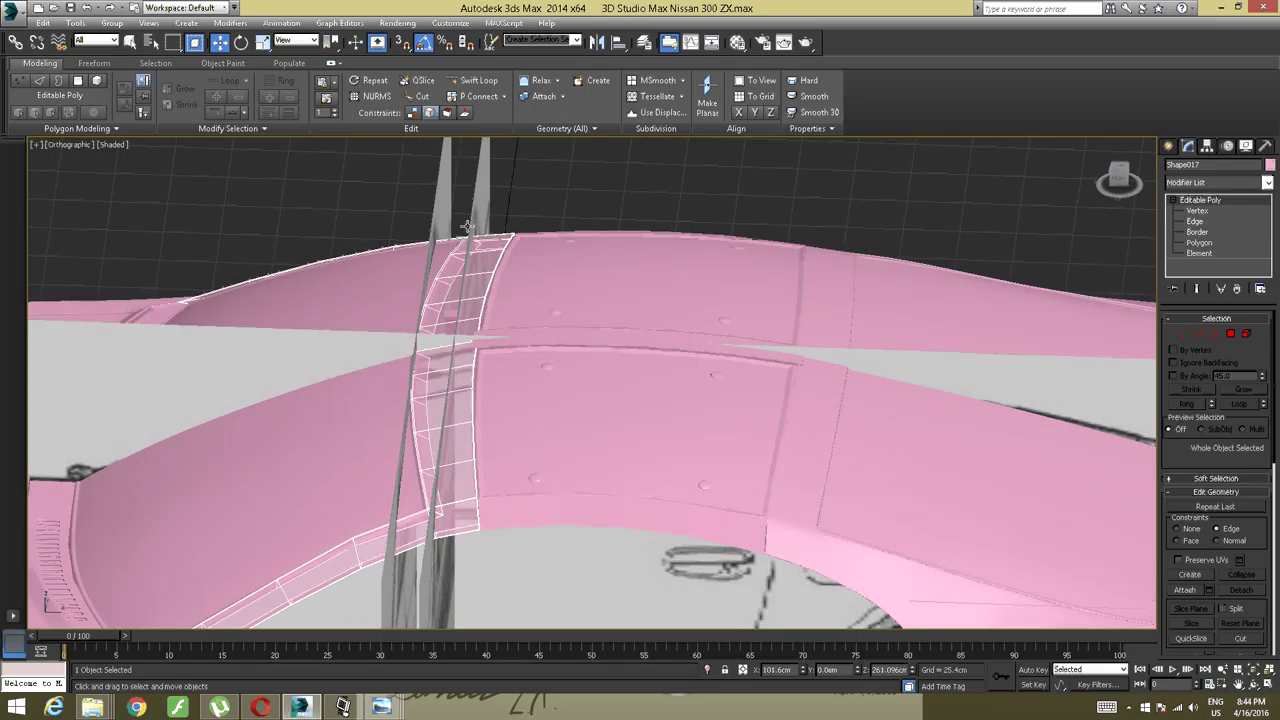
click(580, 305)
click(544, 96)
alt+middle_drag(438, 400, 979, 269)
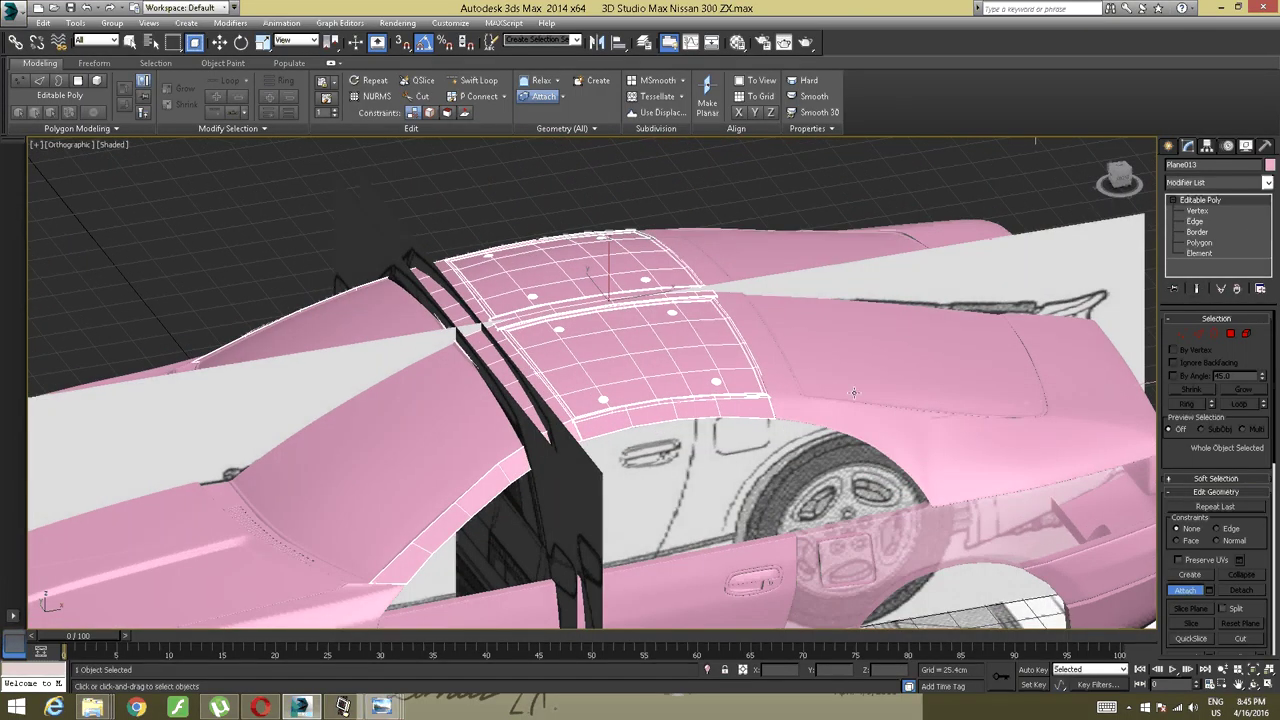
alt+middle_drag(853, 392, 684, 419)
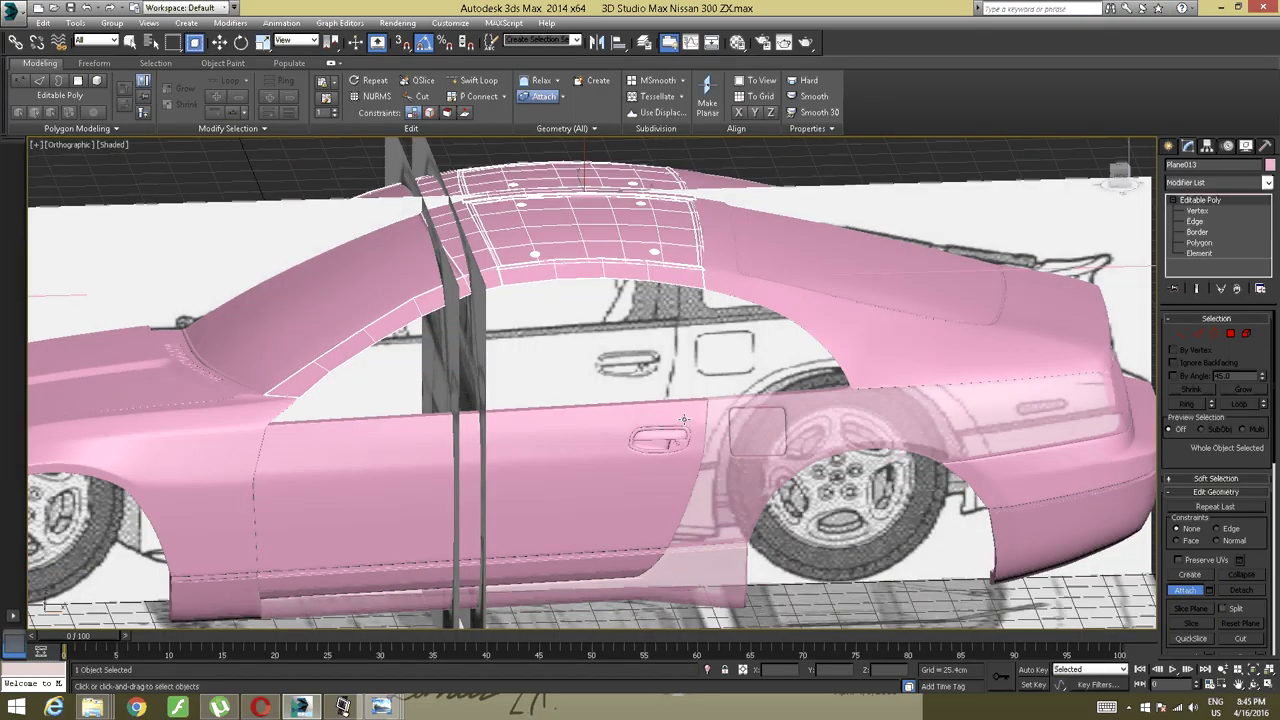
click(762, 433)
alt+middle_drag(762, 433, 809, 420)
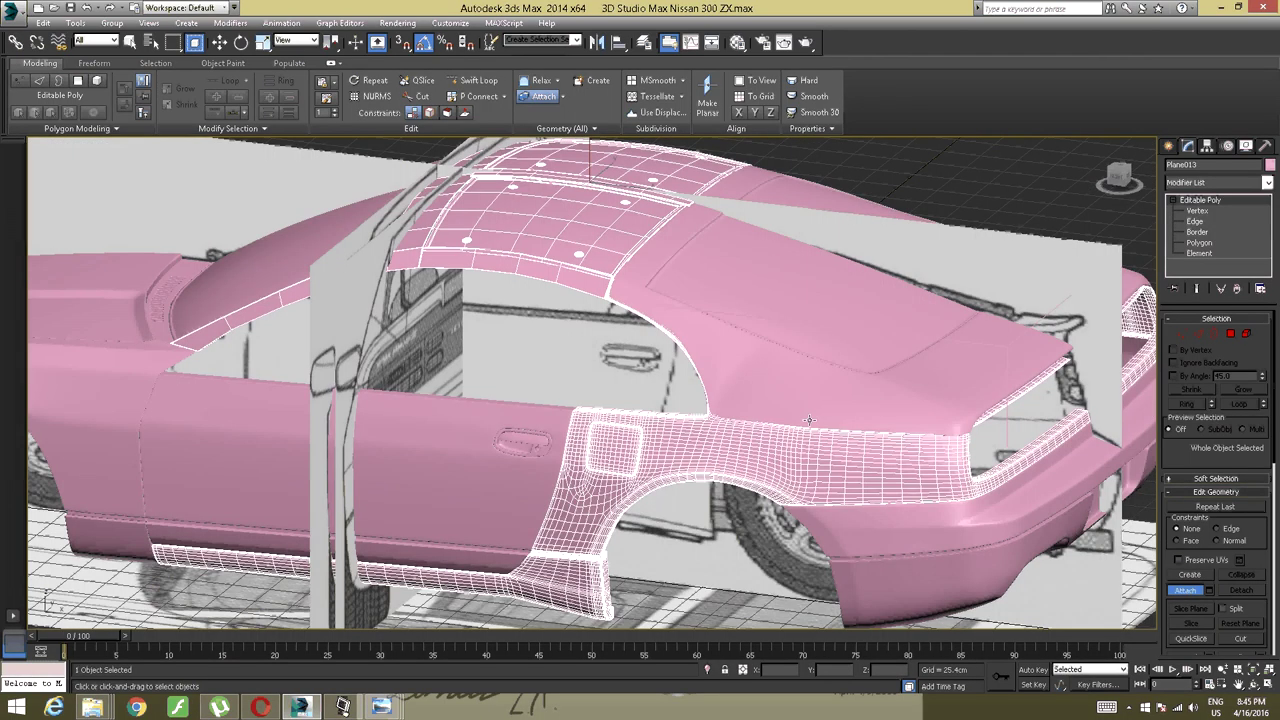
key(alt+x)
alt+middle_drag(717, 438, 768, 418)
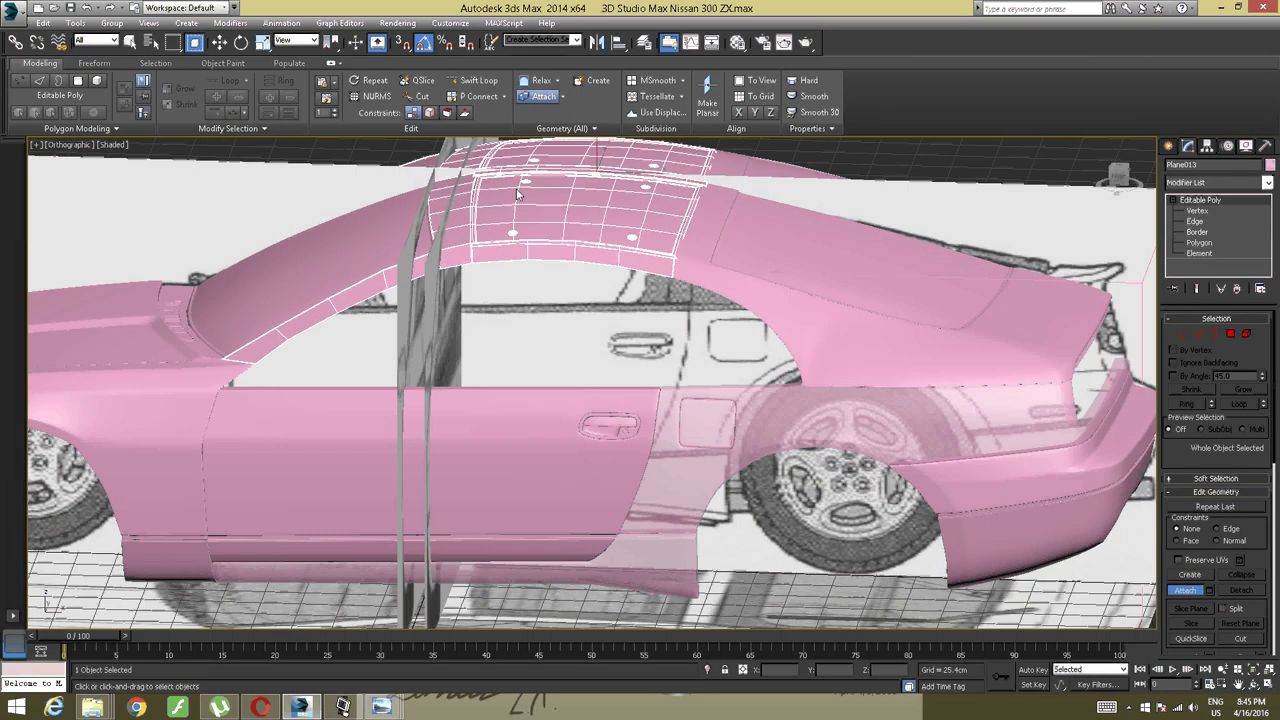
key(w)
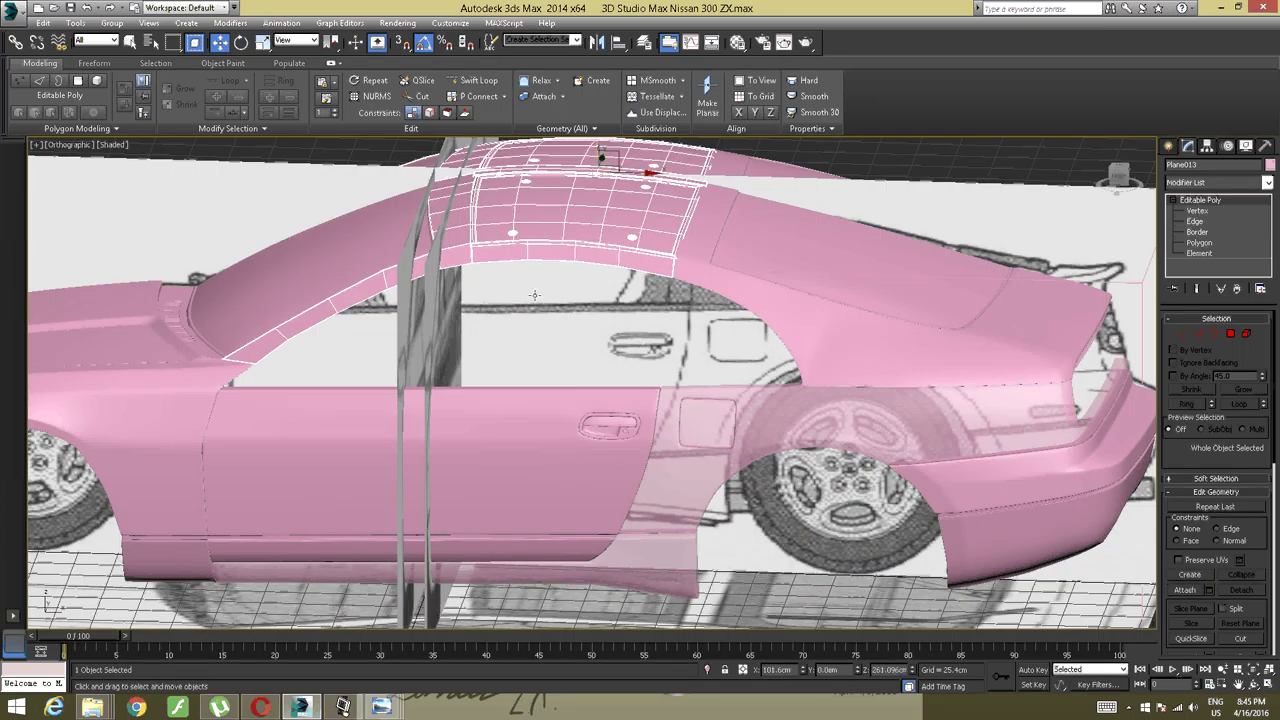
Remove the TurboSmooth modifier from the rear quarter panel object Shape005.
click(667, 386)
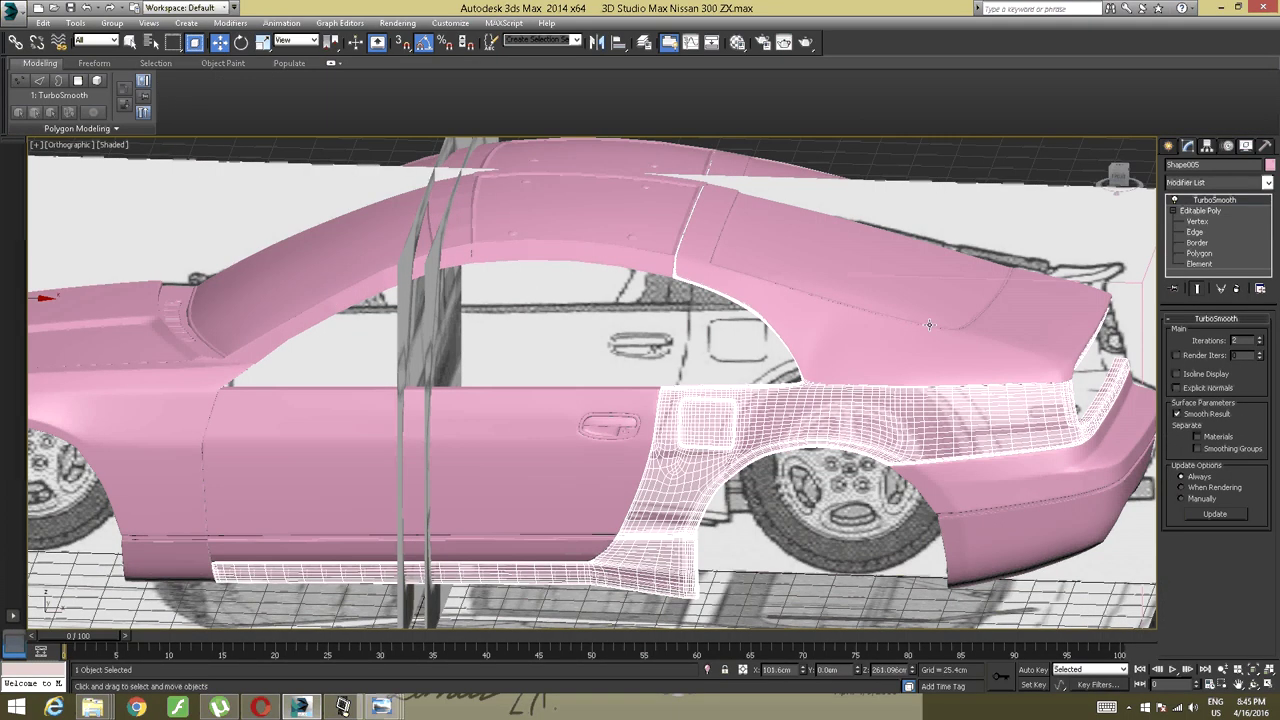
alt+middle_drag(868, 242, 739, 289)
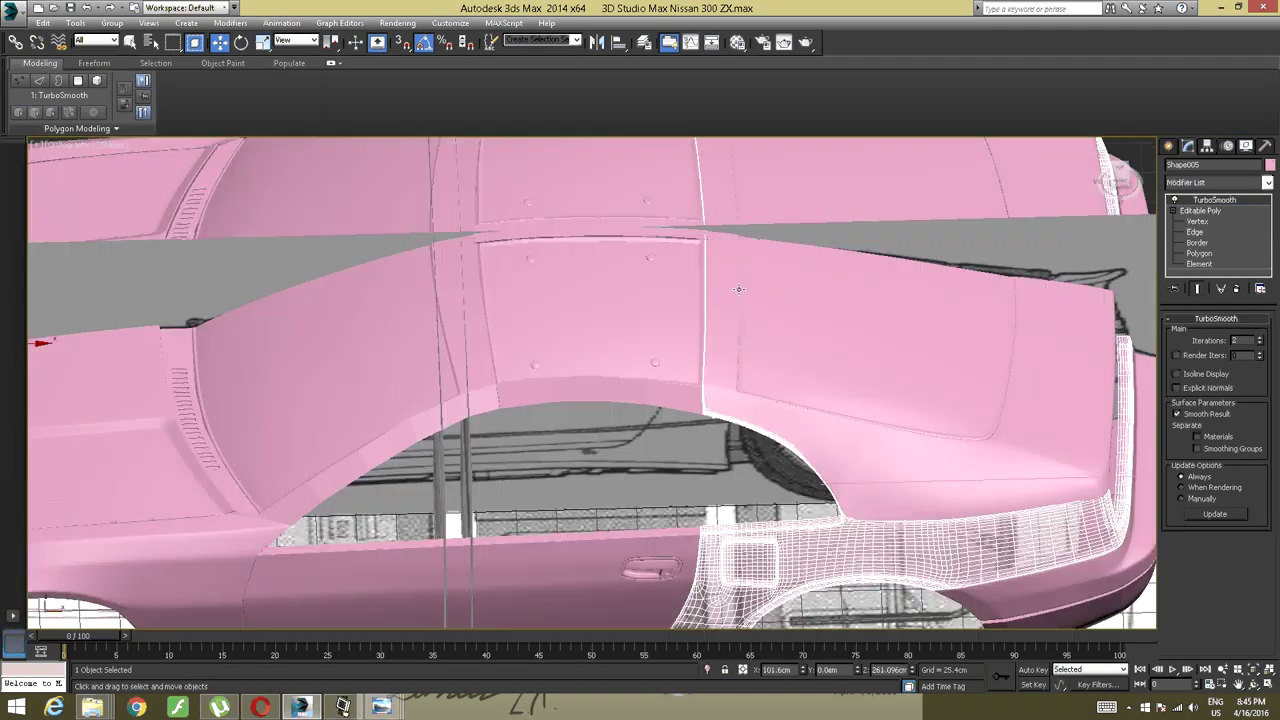
scroll(738, 289, up, 2)
scroll(690, 289, down, 2)
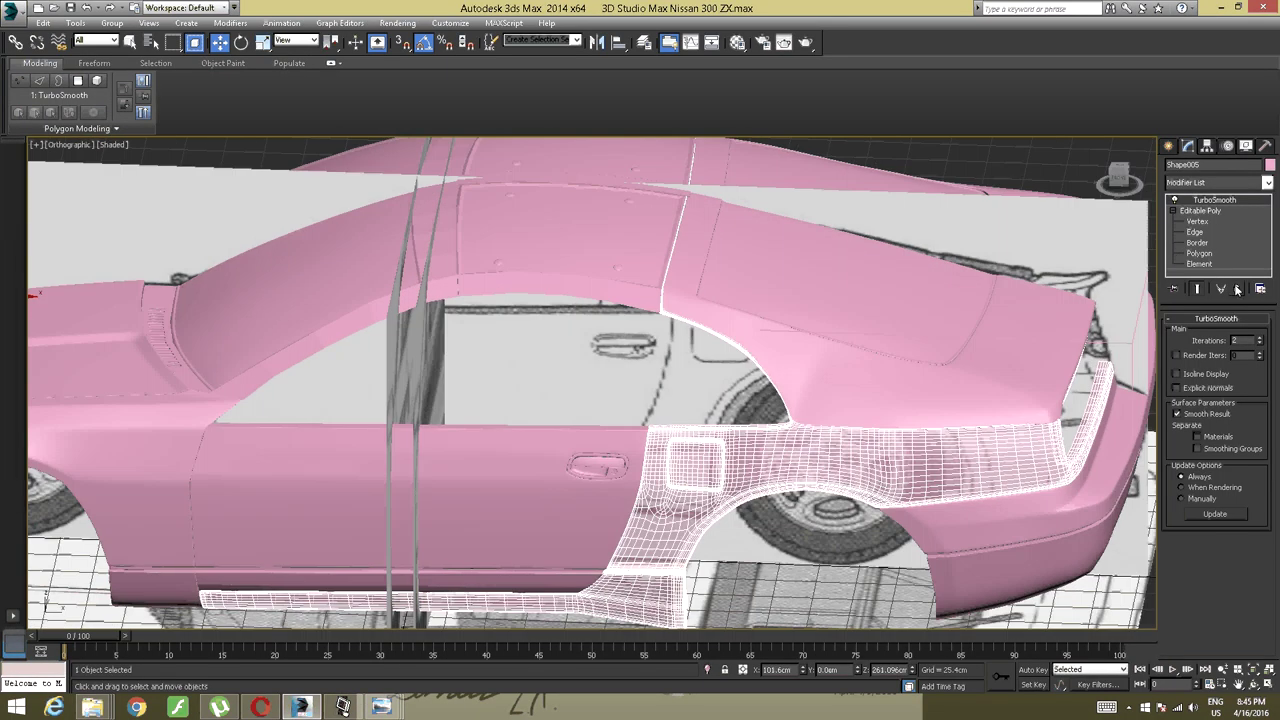
click(1237, 289)
Attach the unsmoothed rear quarter panel to the roof object Plane013.
click(592, 263)
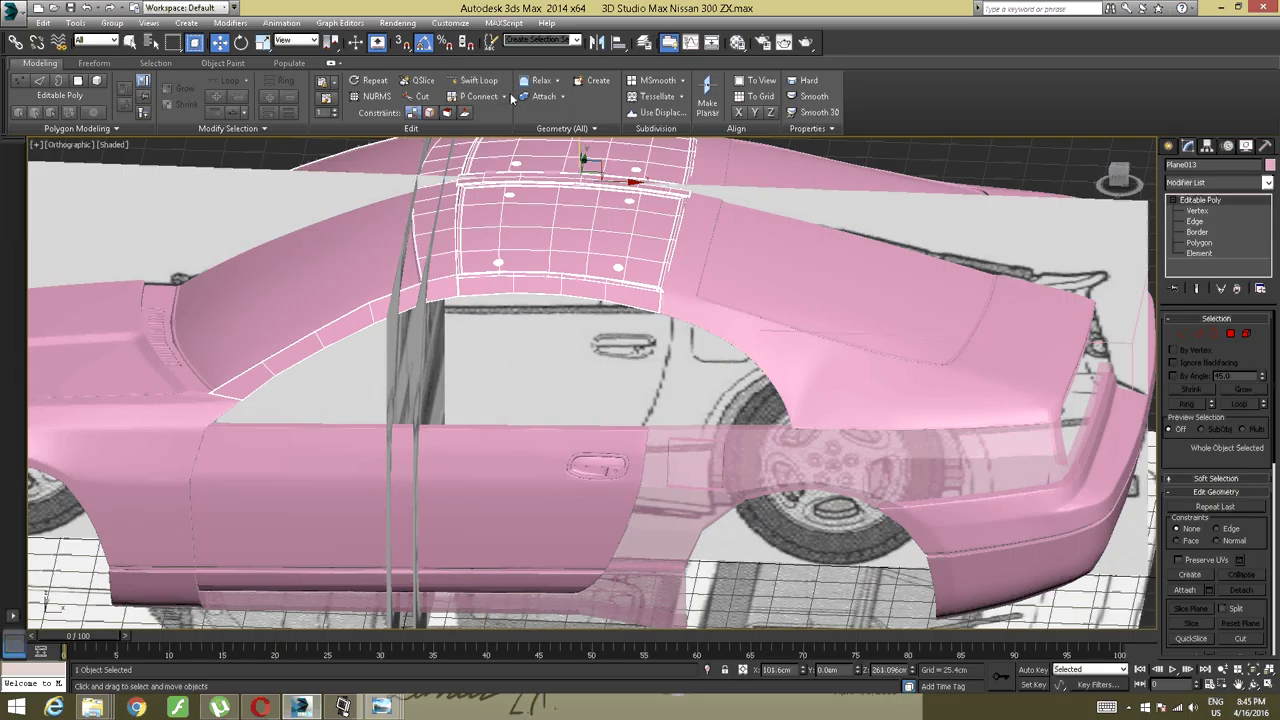
click(542, 96)
click(749, 484)
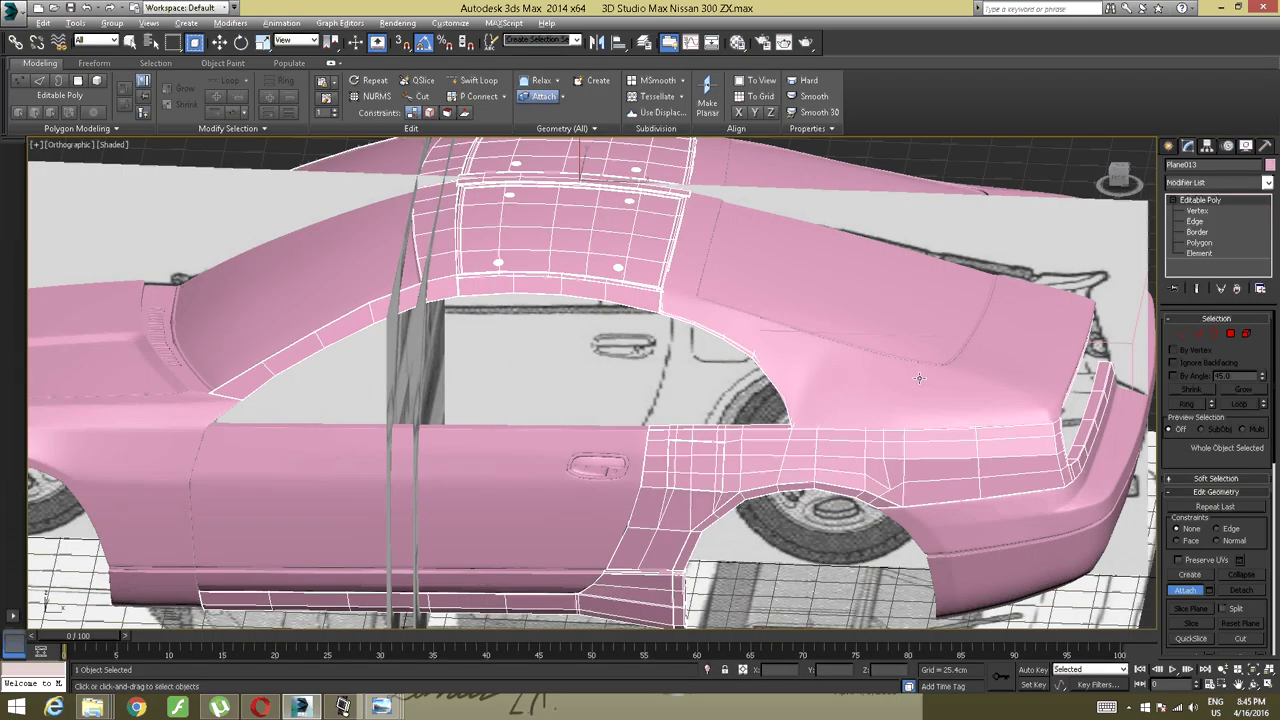
alt+middle_drag(919, 378, 1163, 199)
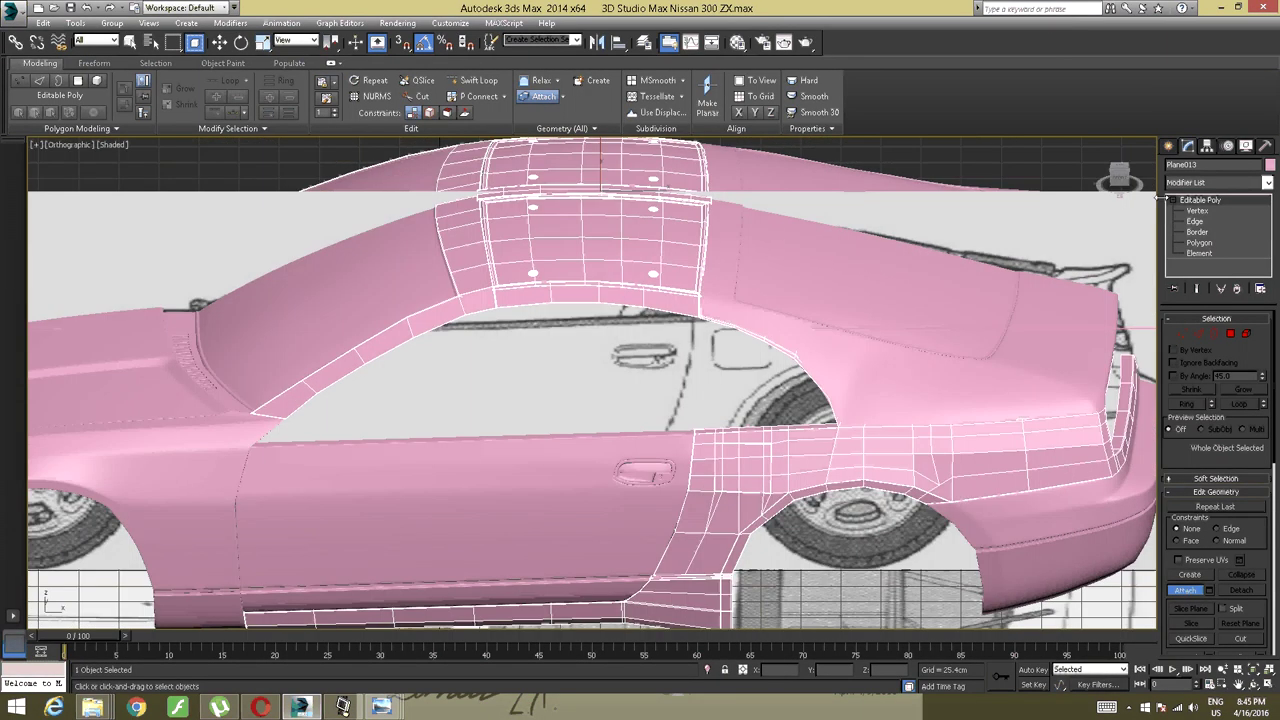
Apply a TurboSmooth modifier with 2 iterations to the combined roof and quarter panel object.
click(1267, 182)
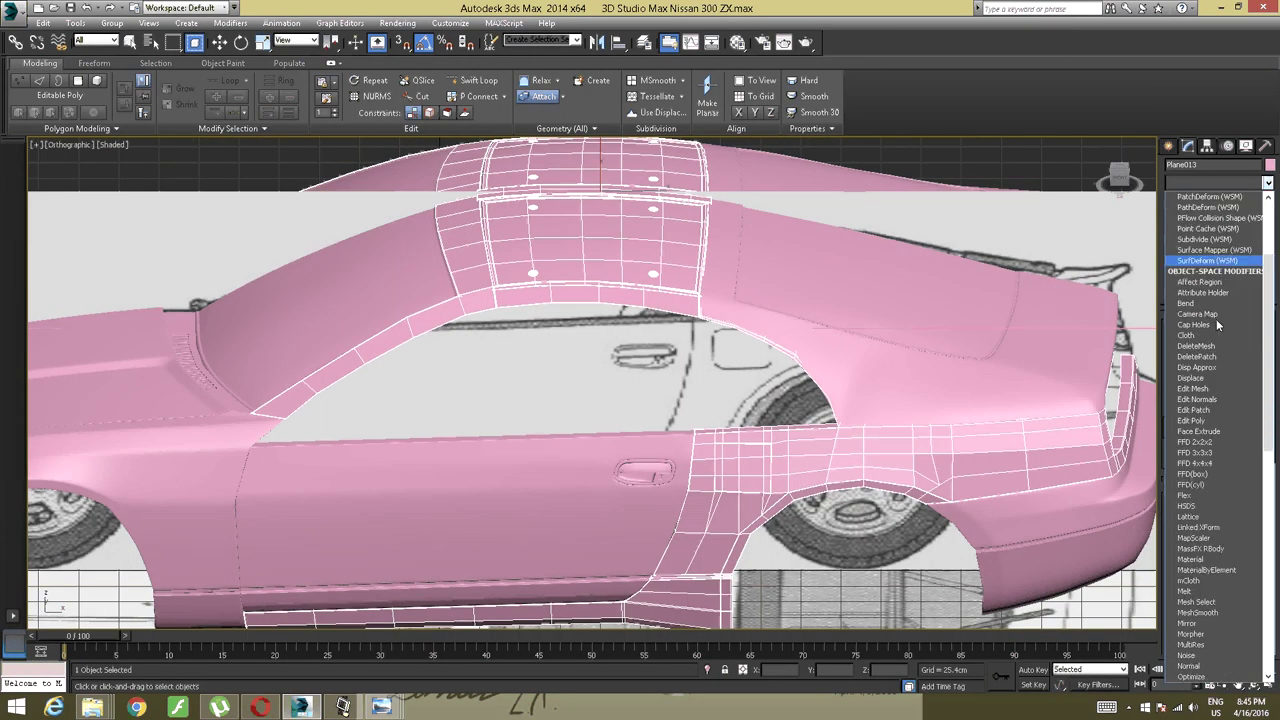
scroll(1217, 324, down, 15)
click(1207, 506)
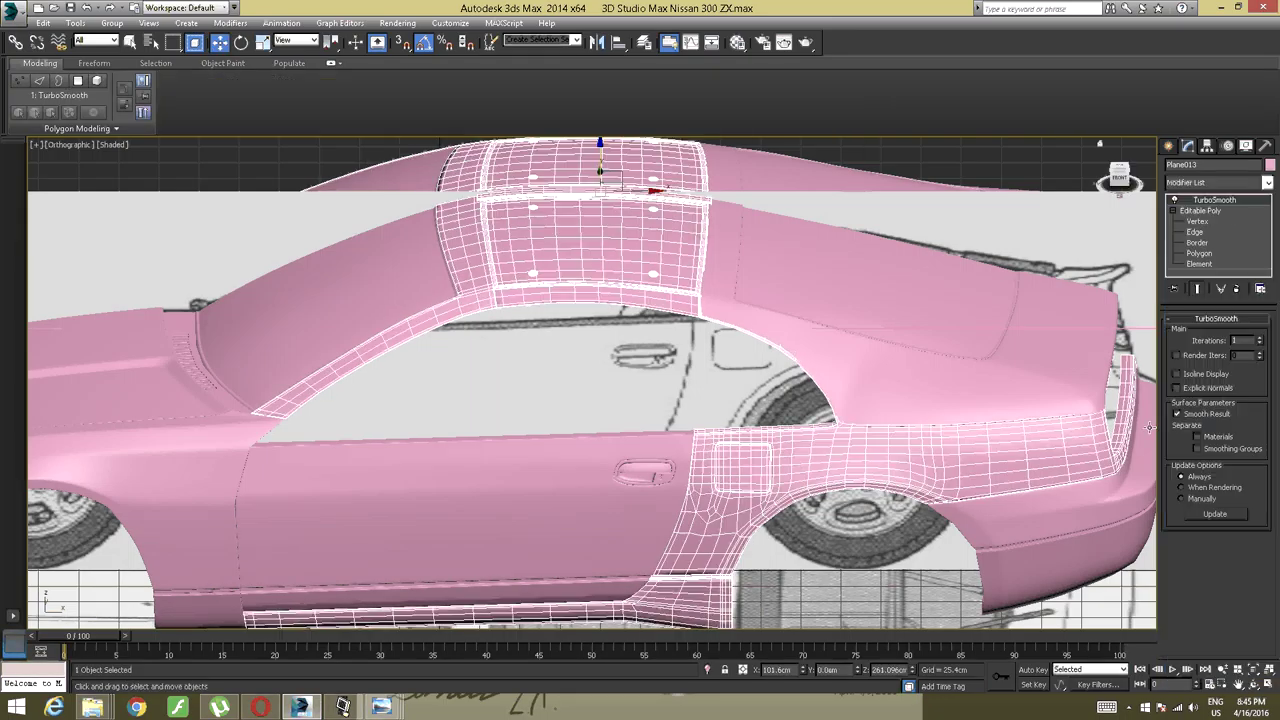
click(1259, 338)
Add the door, front fender, hood and windshield to the selection alongside the roof object.
alt+middle_drag(648, 335, 603, 449)
scroll(748, 332, down, 4)
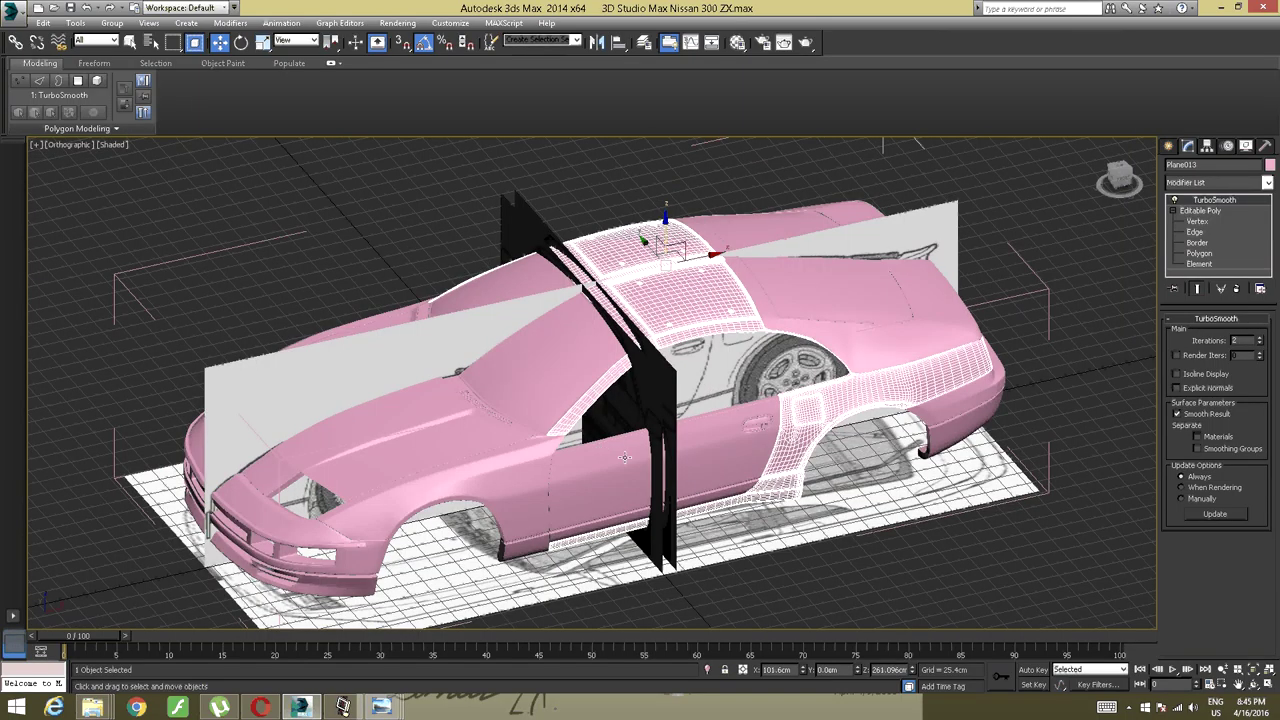
ctrl+click(633, 443)
ctrl+click(470, 480)
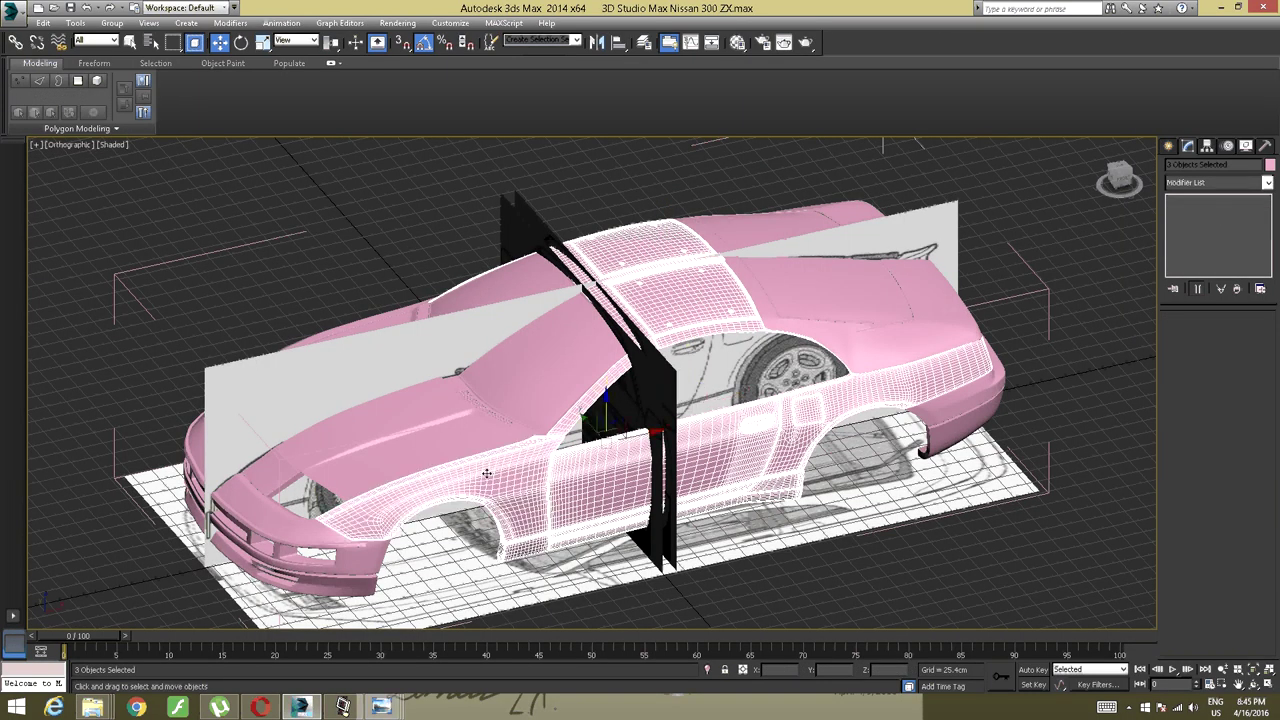
ctrl+click(497, 400)
ctrl+click(496, 399)
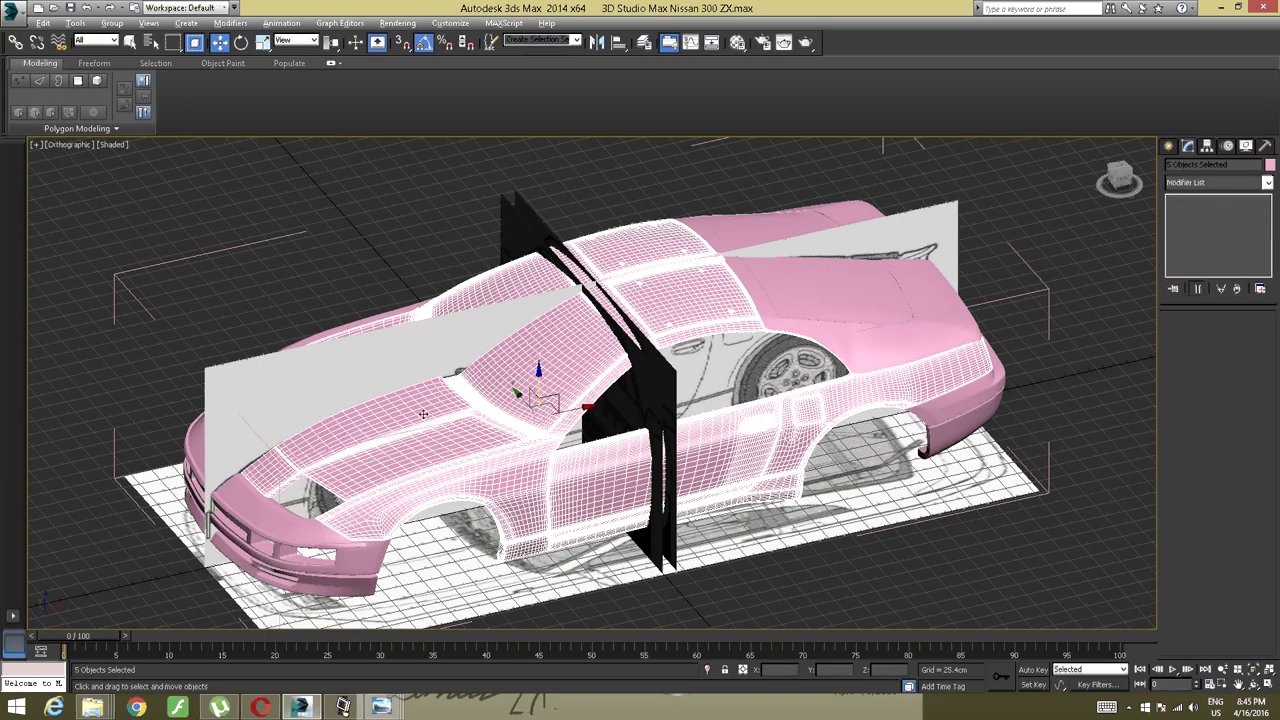
alt+middle_drag(423, 413, 474, 407)
Add the remaining body parts to the selection, including the front bumper, rear glass, tail panel, rear hatch section and rear bumper.
ctrl+click(454, 552)
alt+middle_drag(454, 545, 592, 537)
ctrl+click(369, 503)
alt+middle_drag(369, 503, 516, 361)
ctrl+click(372, 481)
scroll(700, 325, up, 2)
ctrl+click(537, 376)
ctrl+click(551, 404)
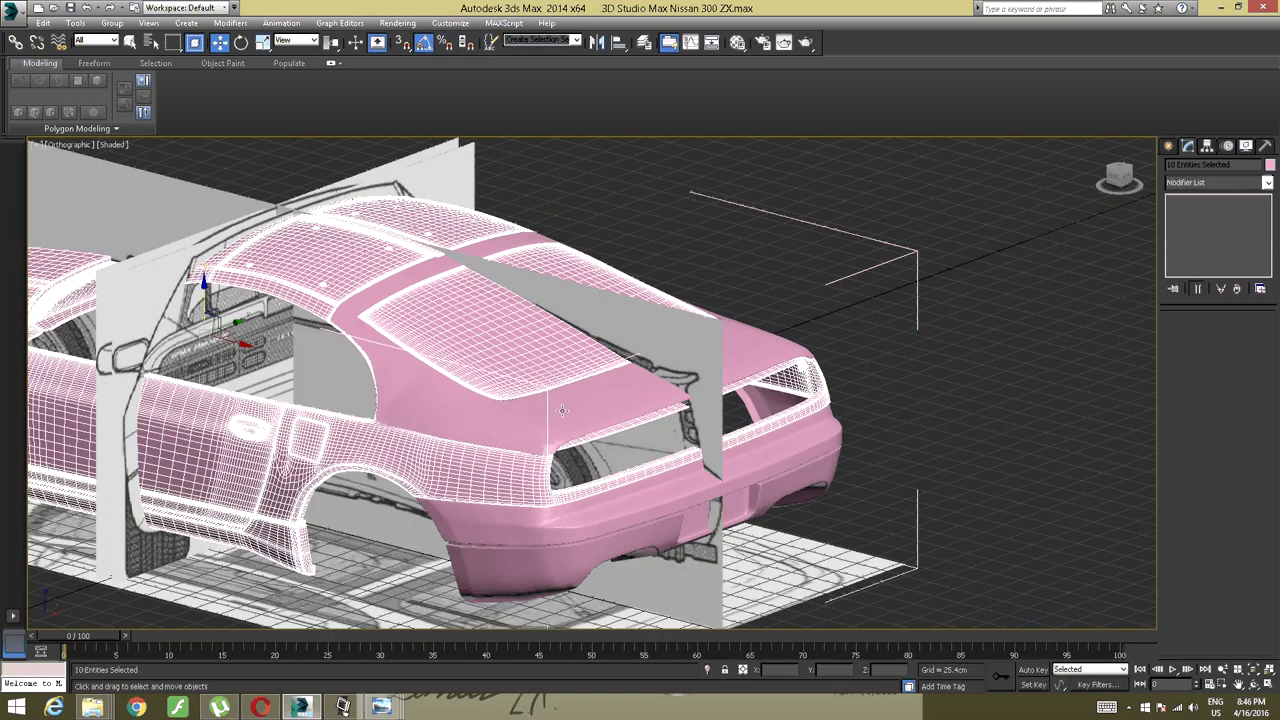
ctrl+click(562, 410)
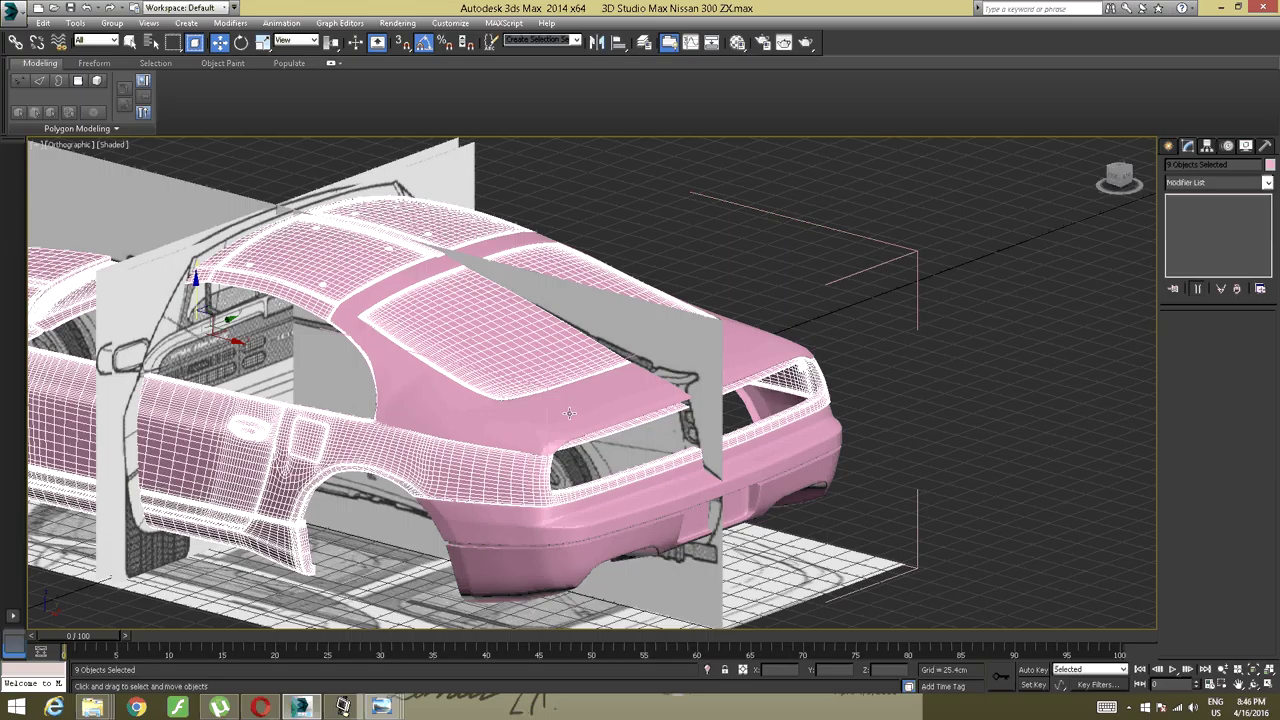
ctrl+click(714, 438)
alt+middle_drag(714, 438, 690, 326)
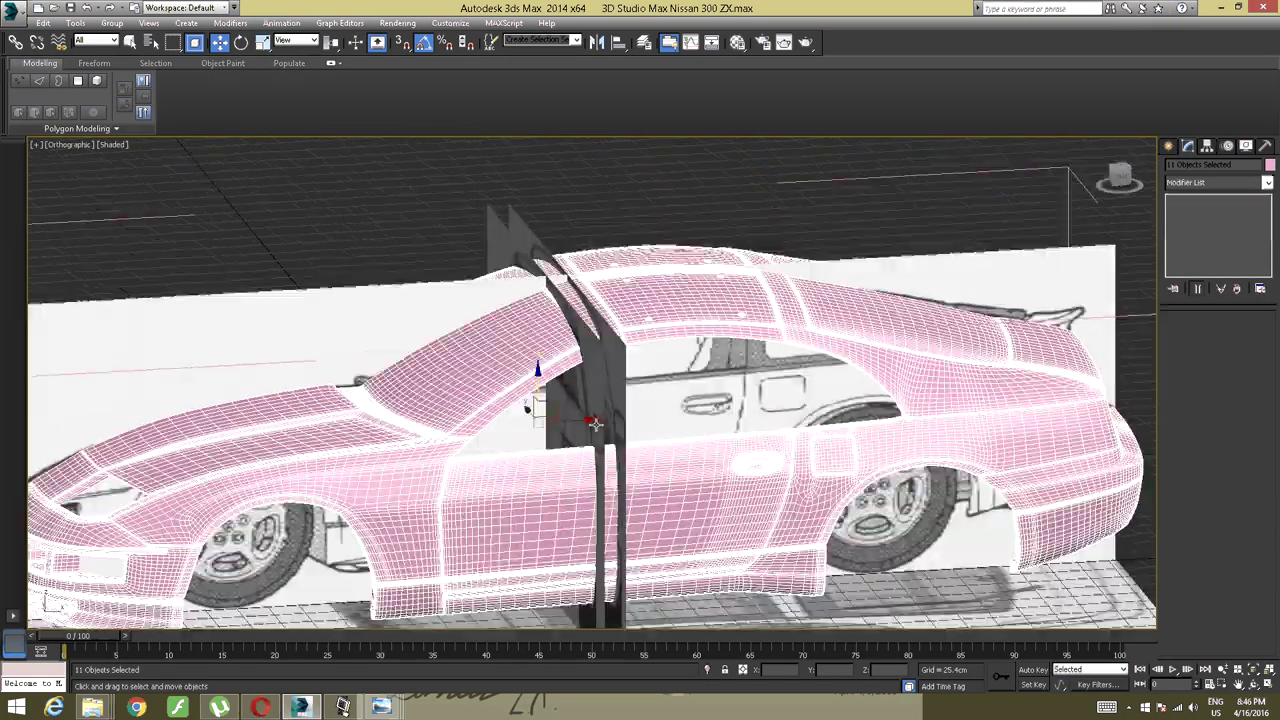
Isolate the selected car body parts from the blueprint planes and clear the selection.
right_click(690, 326)
click(735, 214)
alt+middle_drag(593, 326, 623, 357)
click(1021, 261)
Examine the smoothed roof panels and their seams up close, and select the combined roof and quarter panel object.
alt+middle_drag(728, 340, 609, 365)
scroll(713, 342, up, 4)
scroll(609, 365, up, 5)
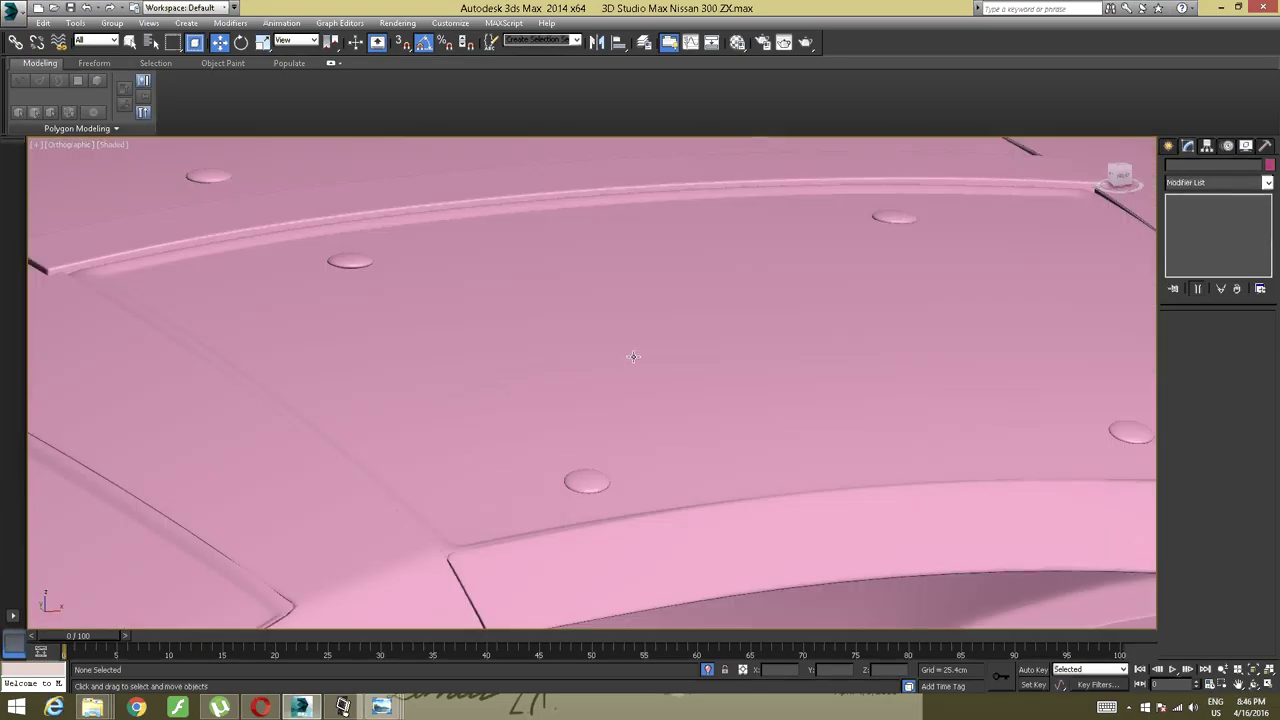
scroll(620, 360, down, 5)
alt+middle_drag(604, 366, 437, 342)
click(612, 319)
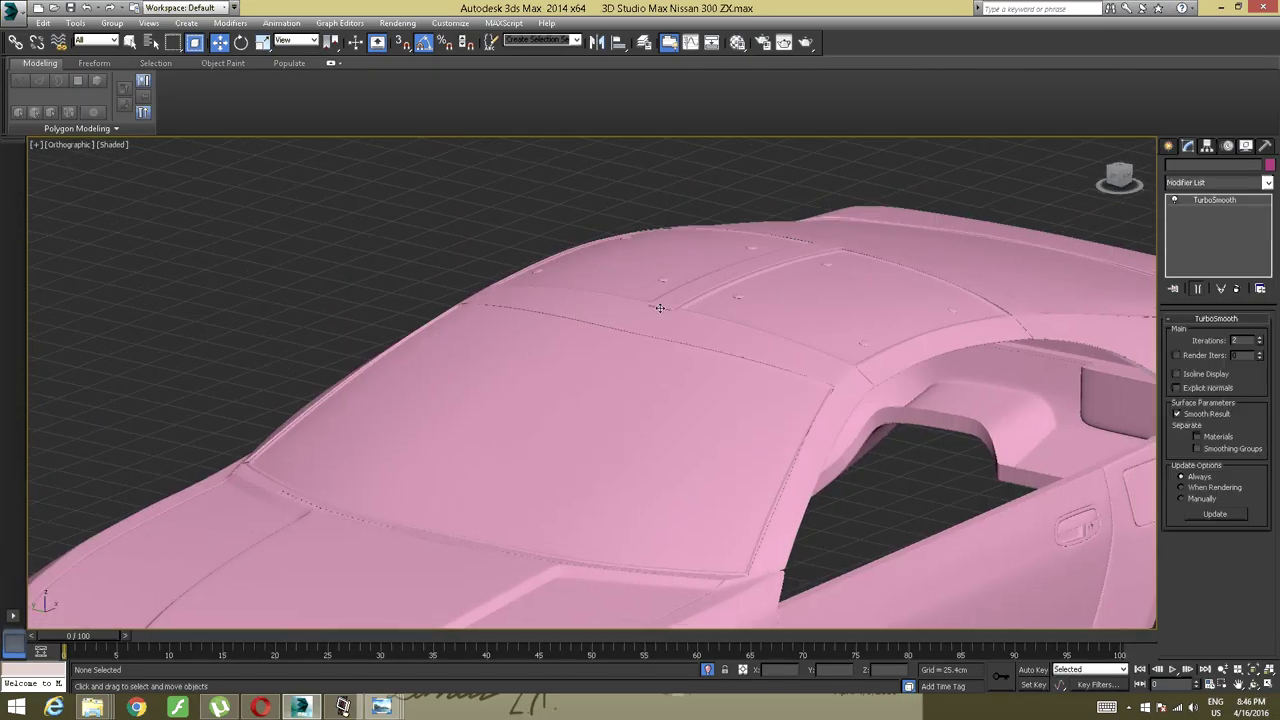
alt+middle_drag(612, 319, 613, 513)
click(343, 707)
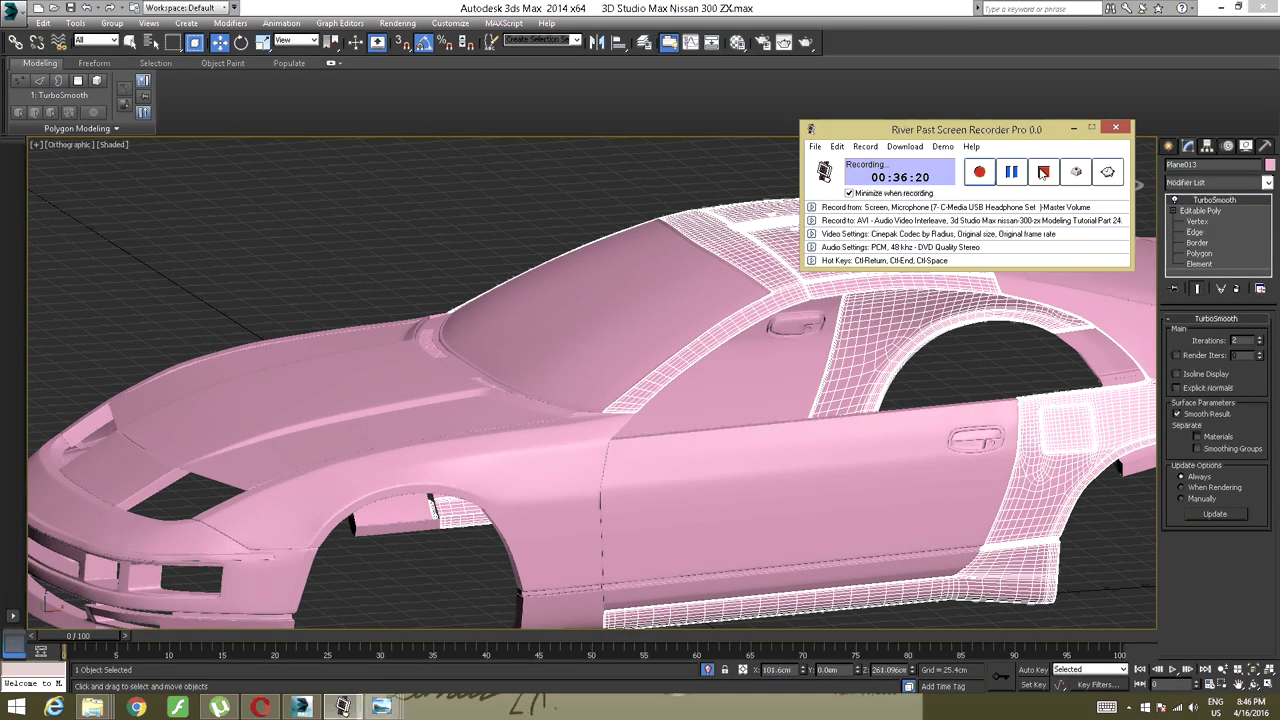
click(1043, 172)
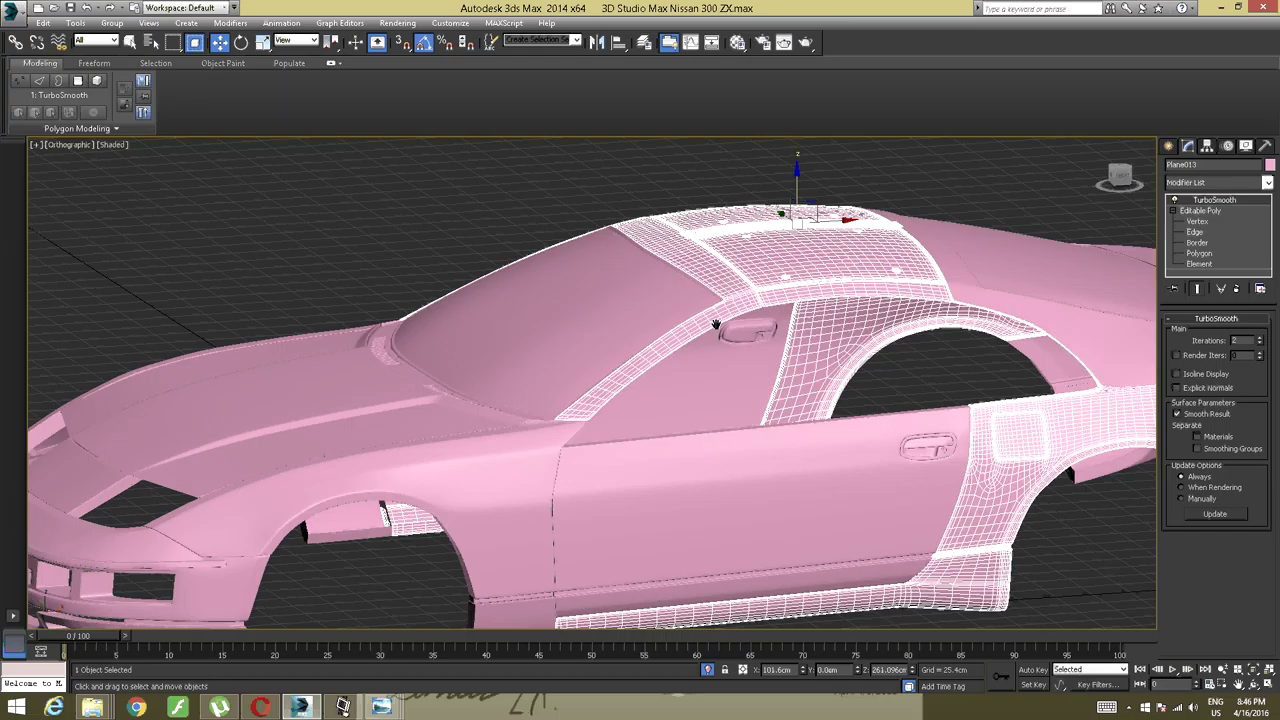
alt+middle_drag(716, 325, 645, 363)
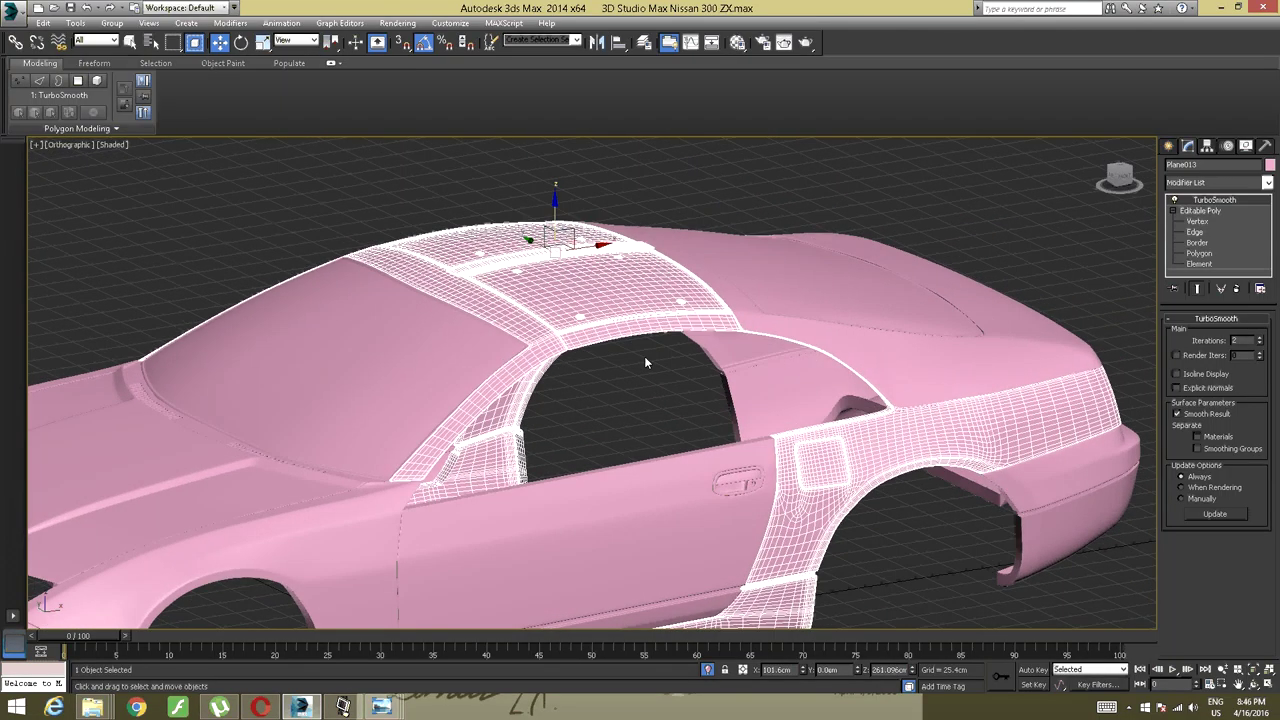
alt+middle_drag(602, 437, 609, 436)
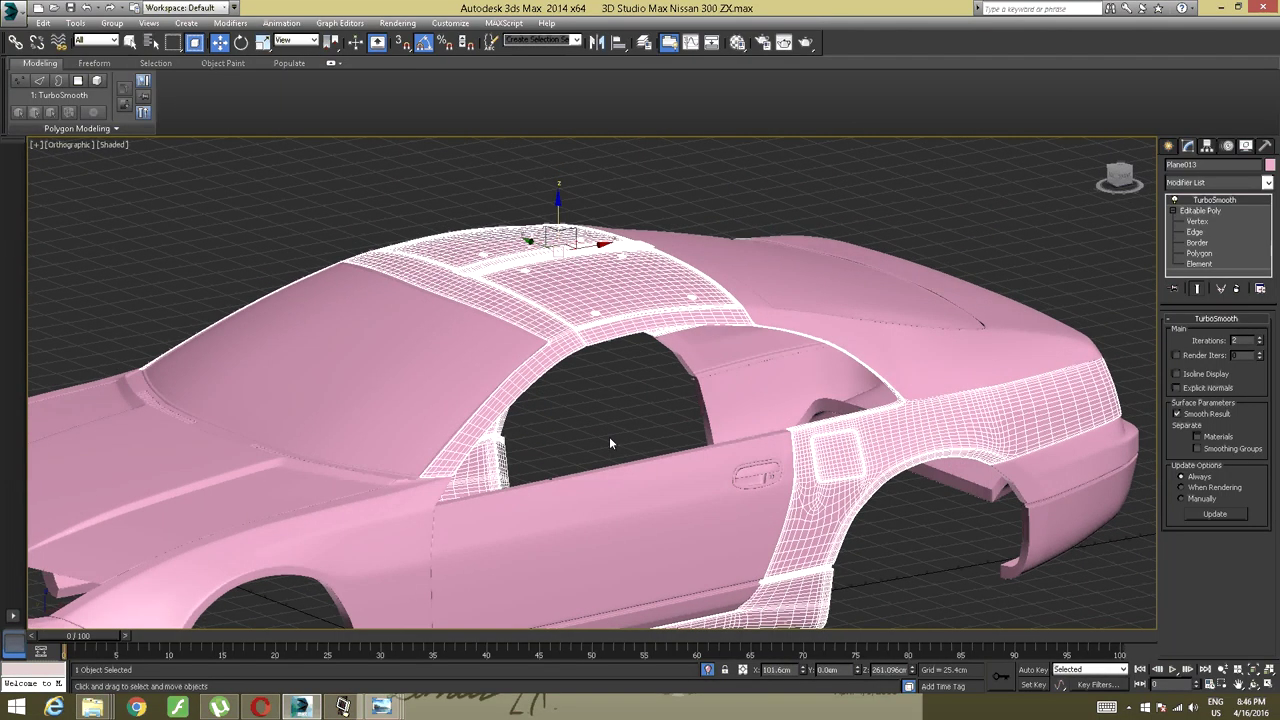
mouse_move(372, 710)
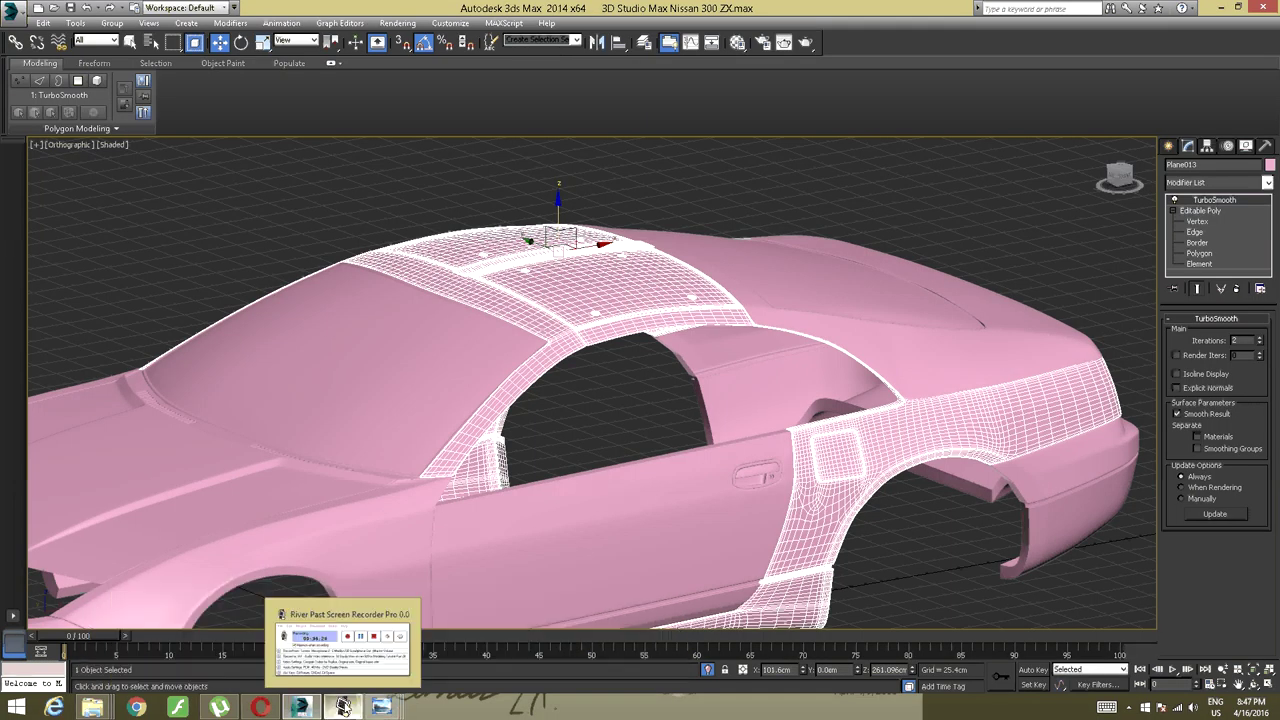